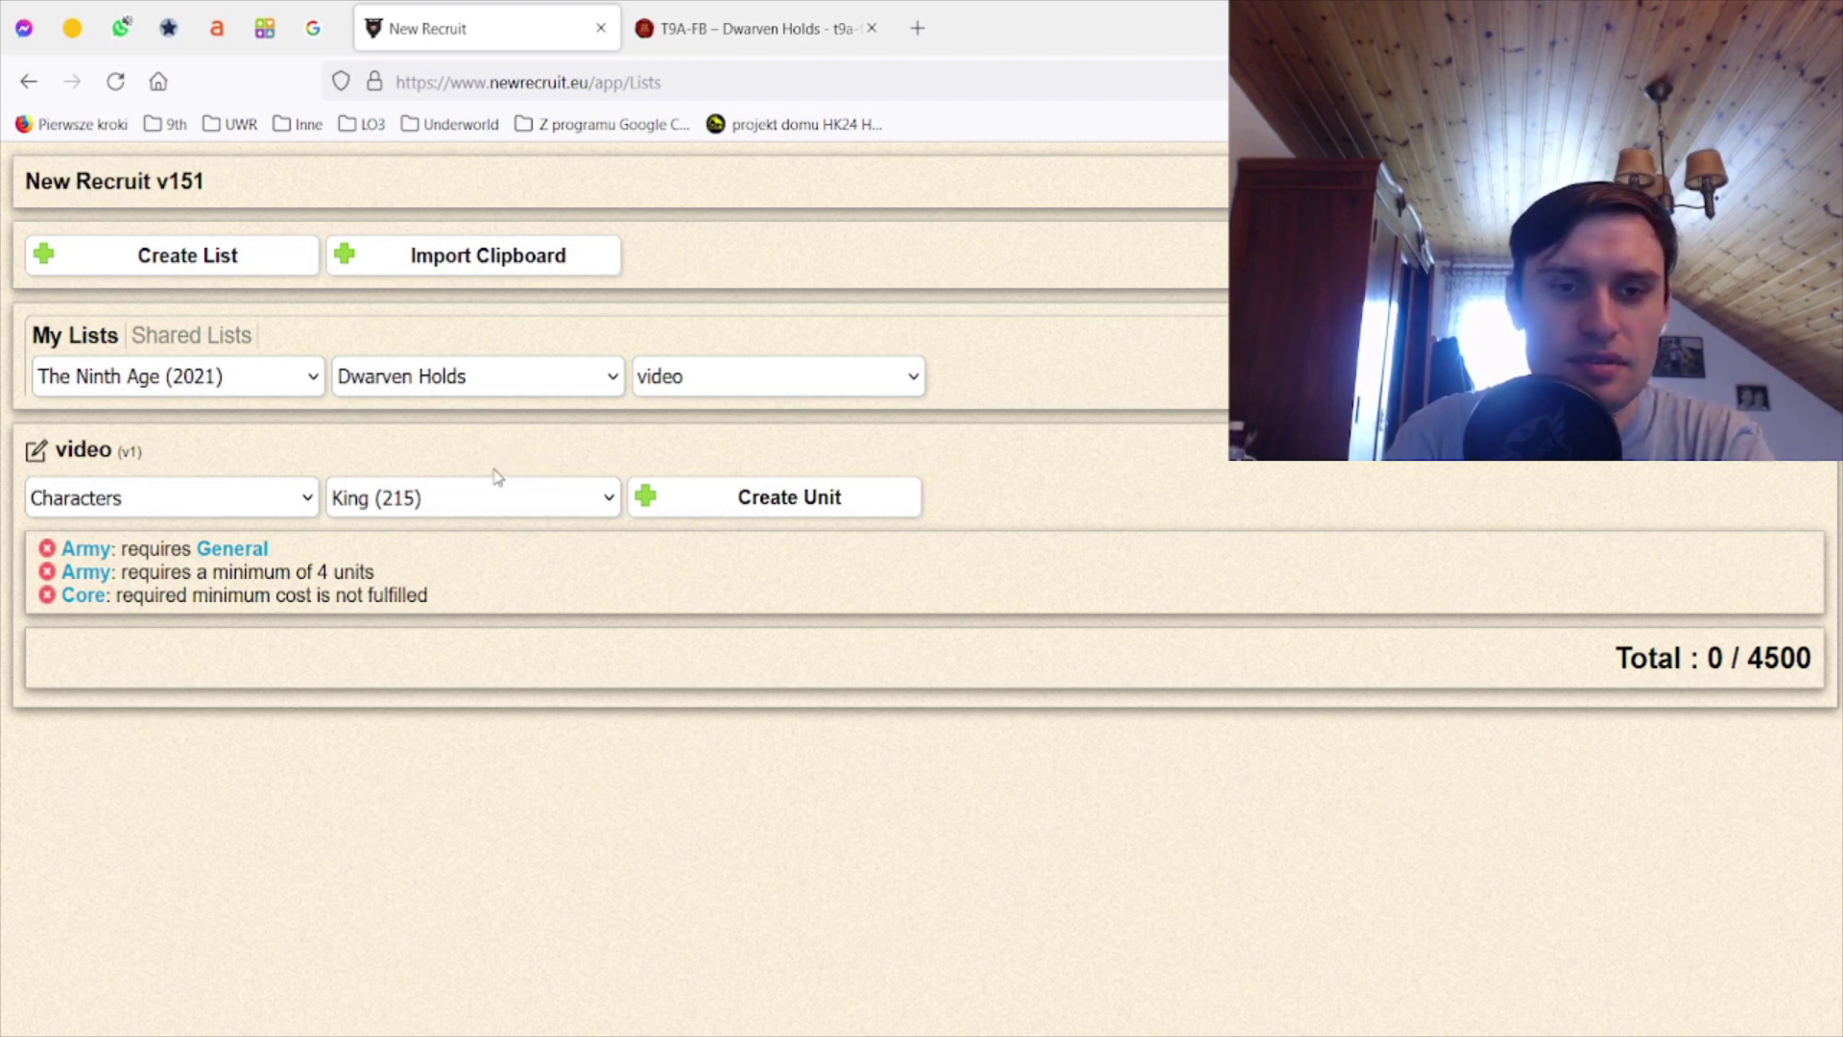
# - Add a Grudge Buster from the Special category to the list (315 points)
pyautogui.click(217, 501)
pyautogui.click(149, 638)
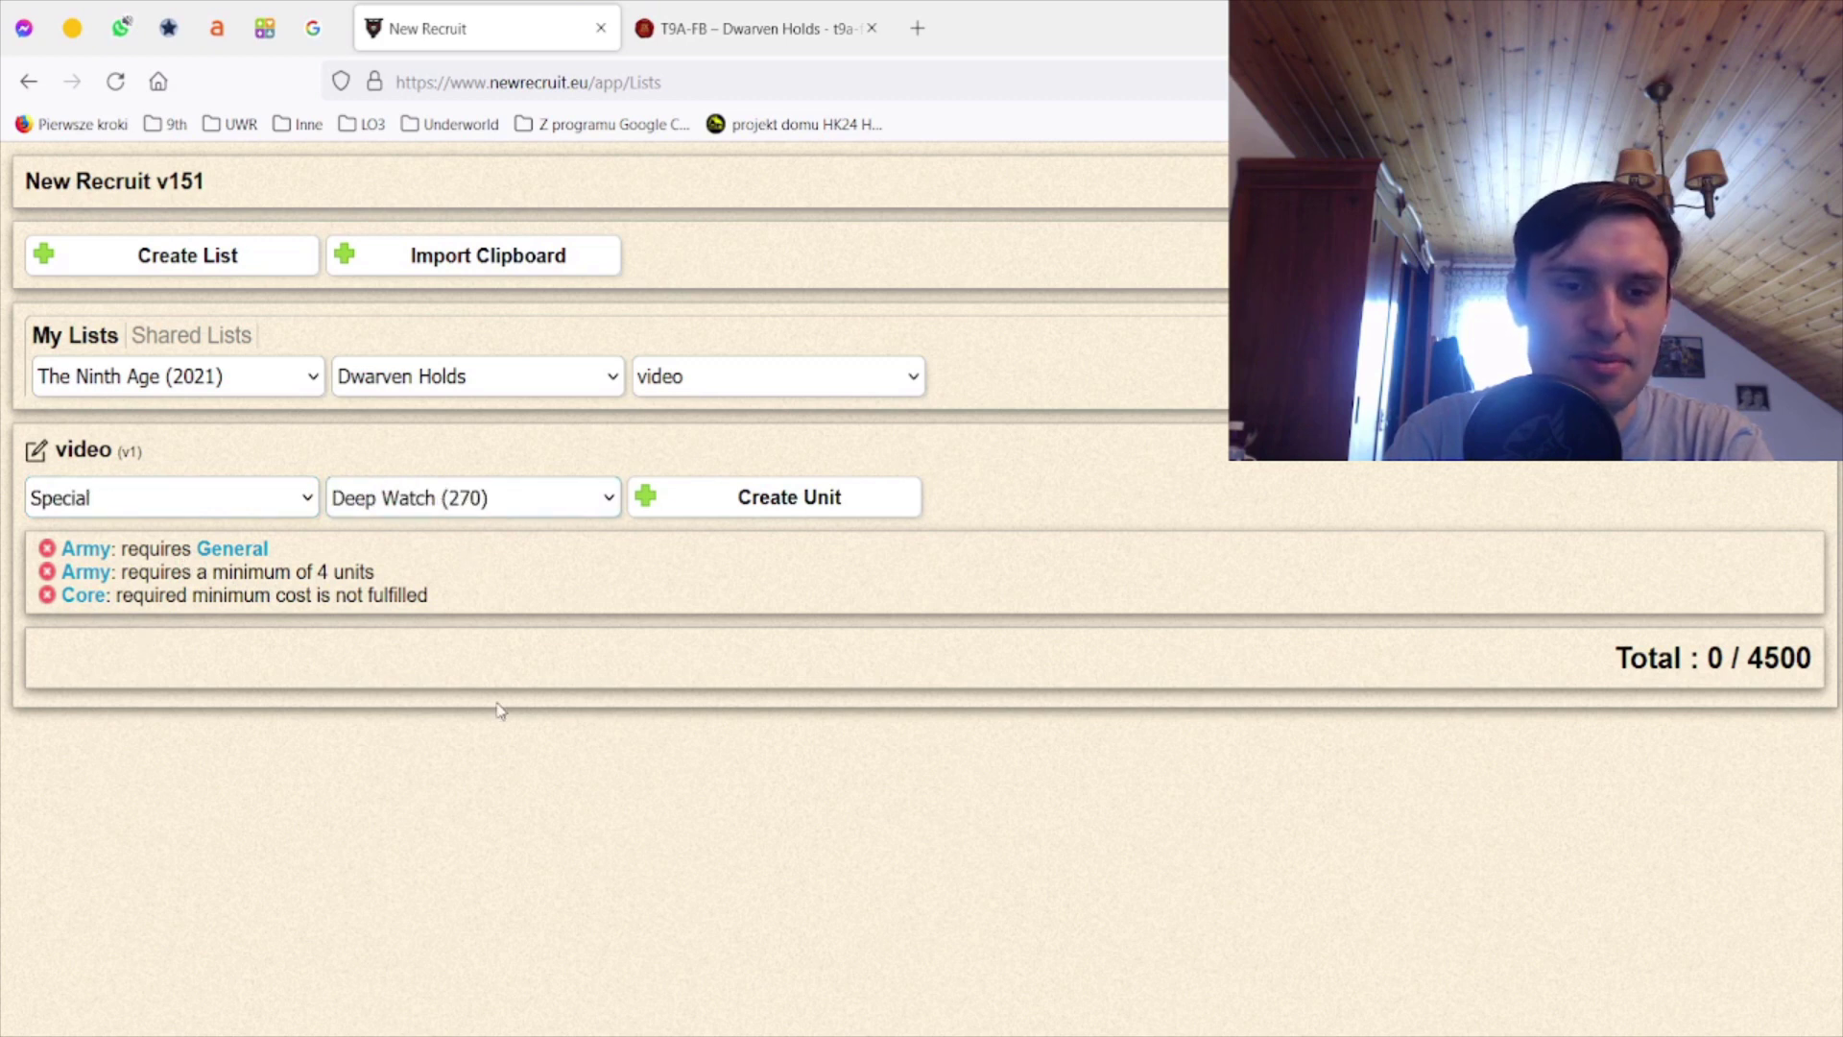
pyautogui.click(491, 811)
pyautogui.click(732, 507)
pyautogui.click(248, 430)
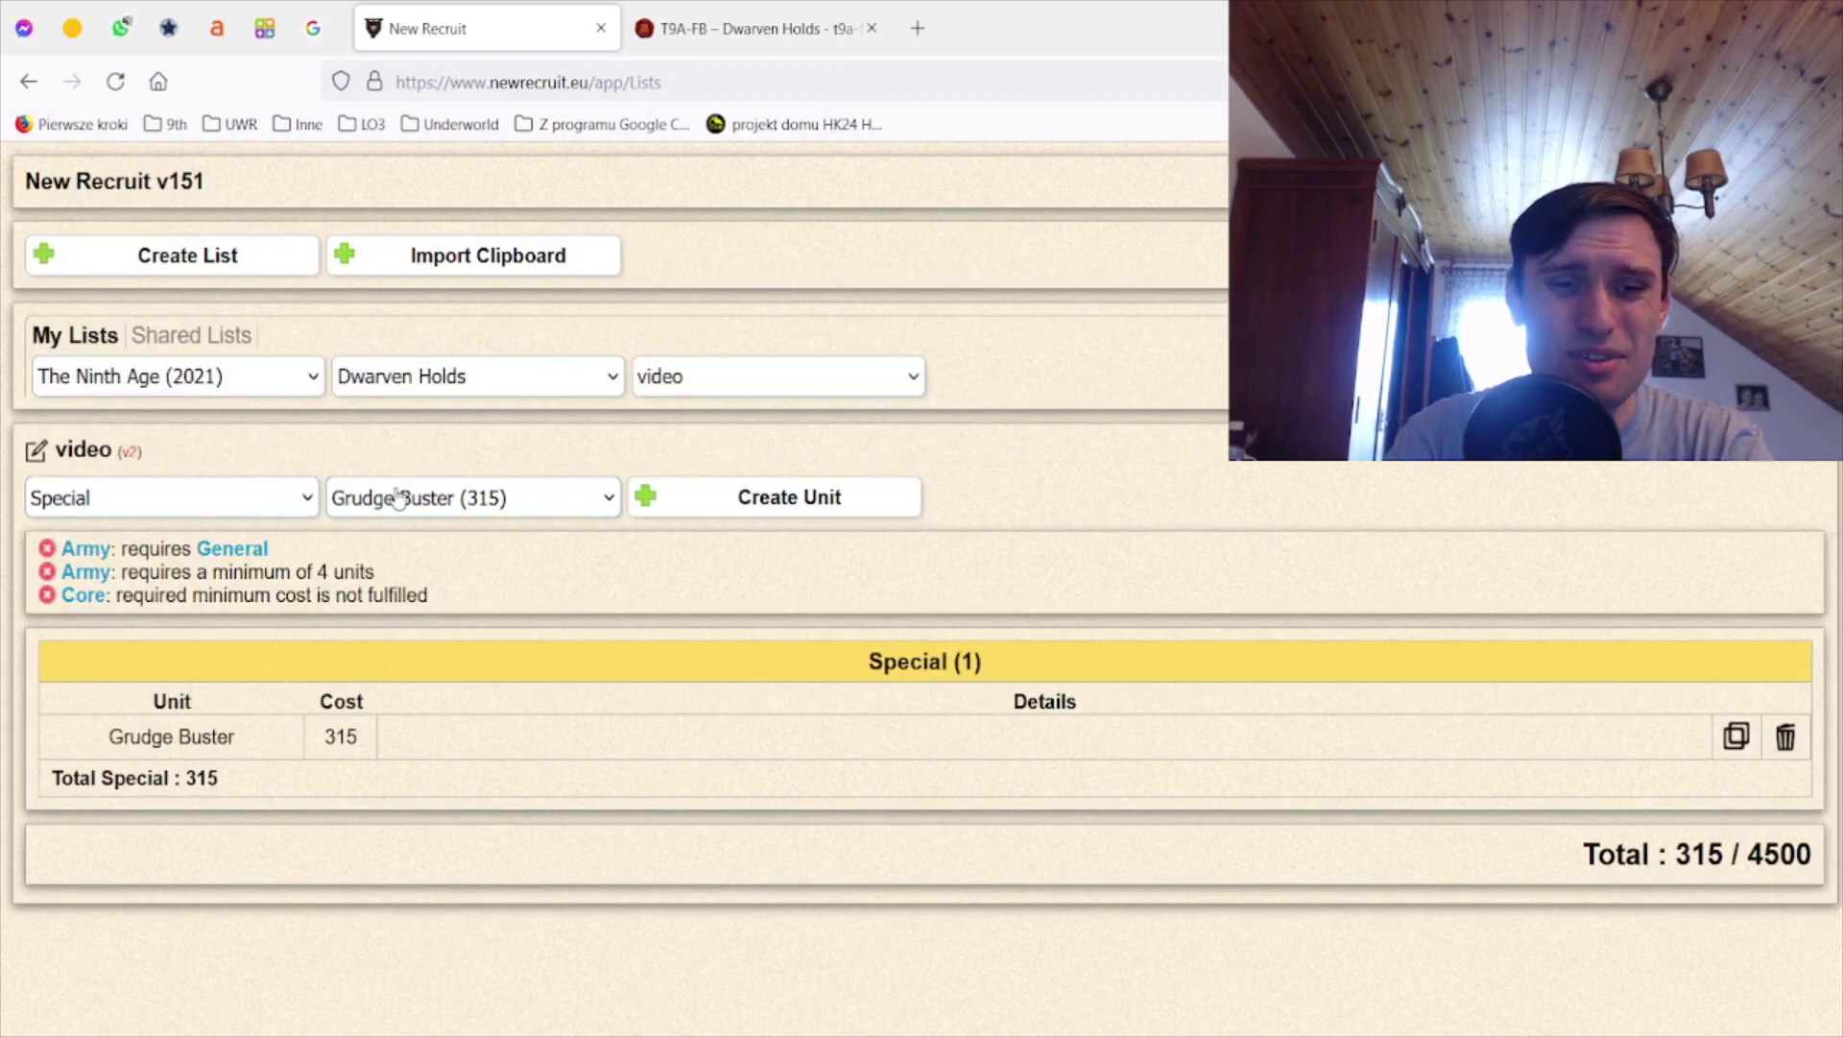
# - Add ten Miners with shields, throwing weapons and a musician
pyautogui.click(450, 625)
pyautogui.click(831, 514)
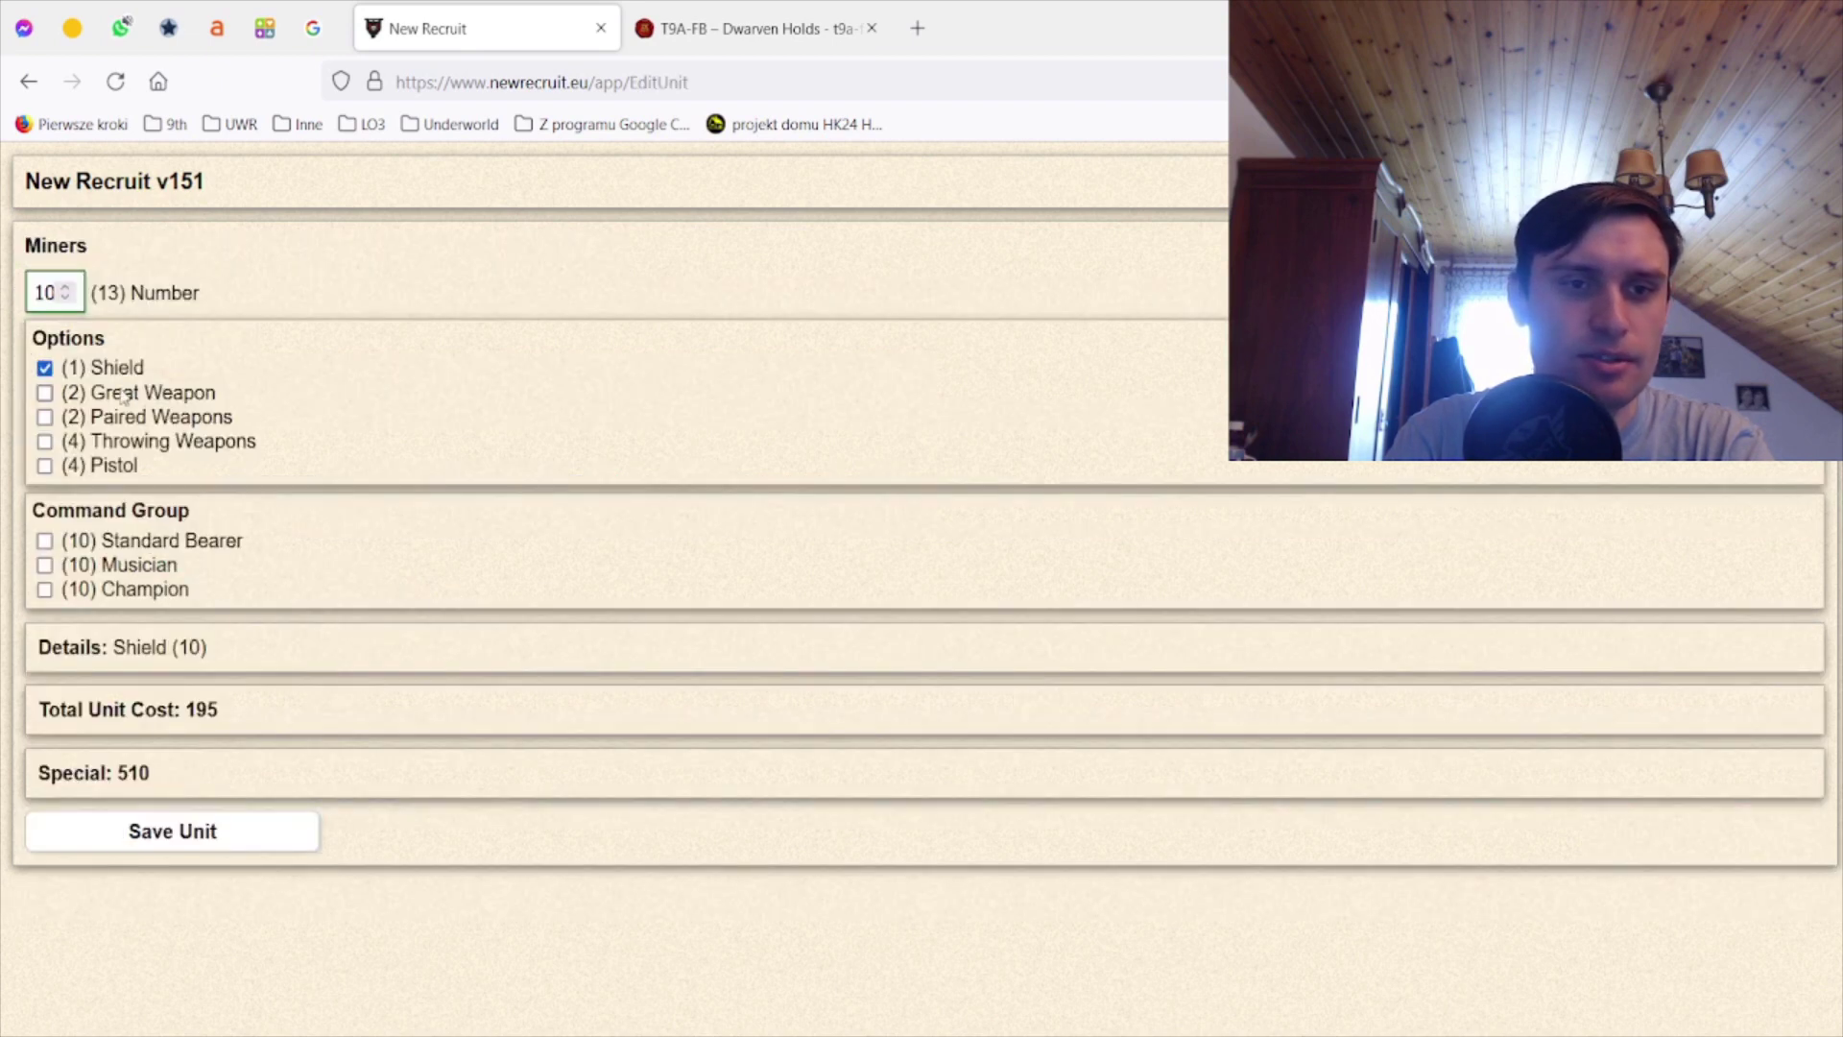
pyautogui.click(127, 444)
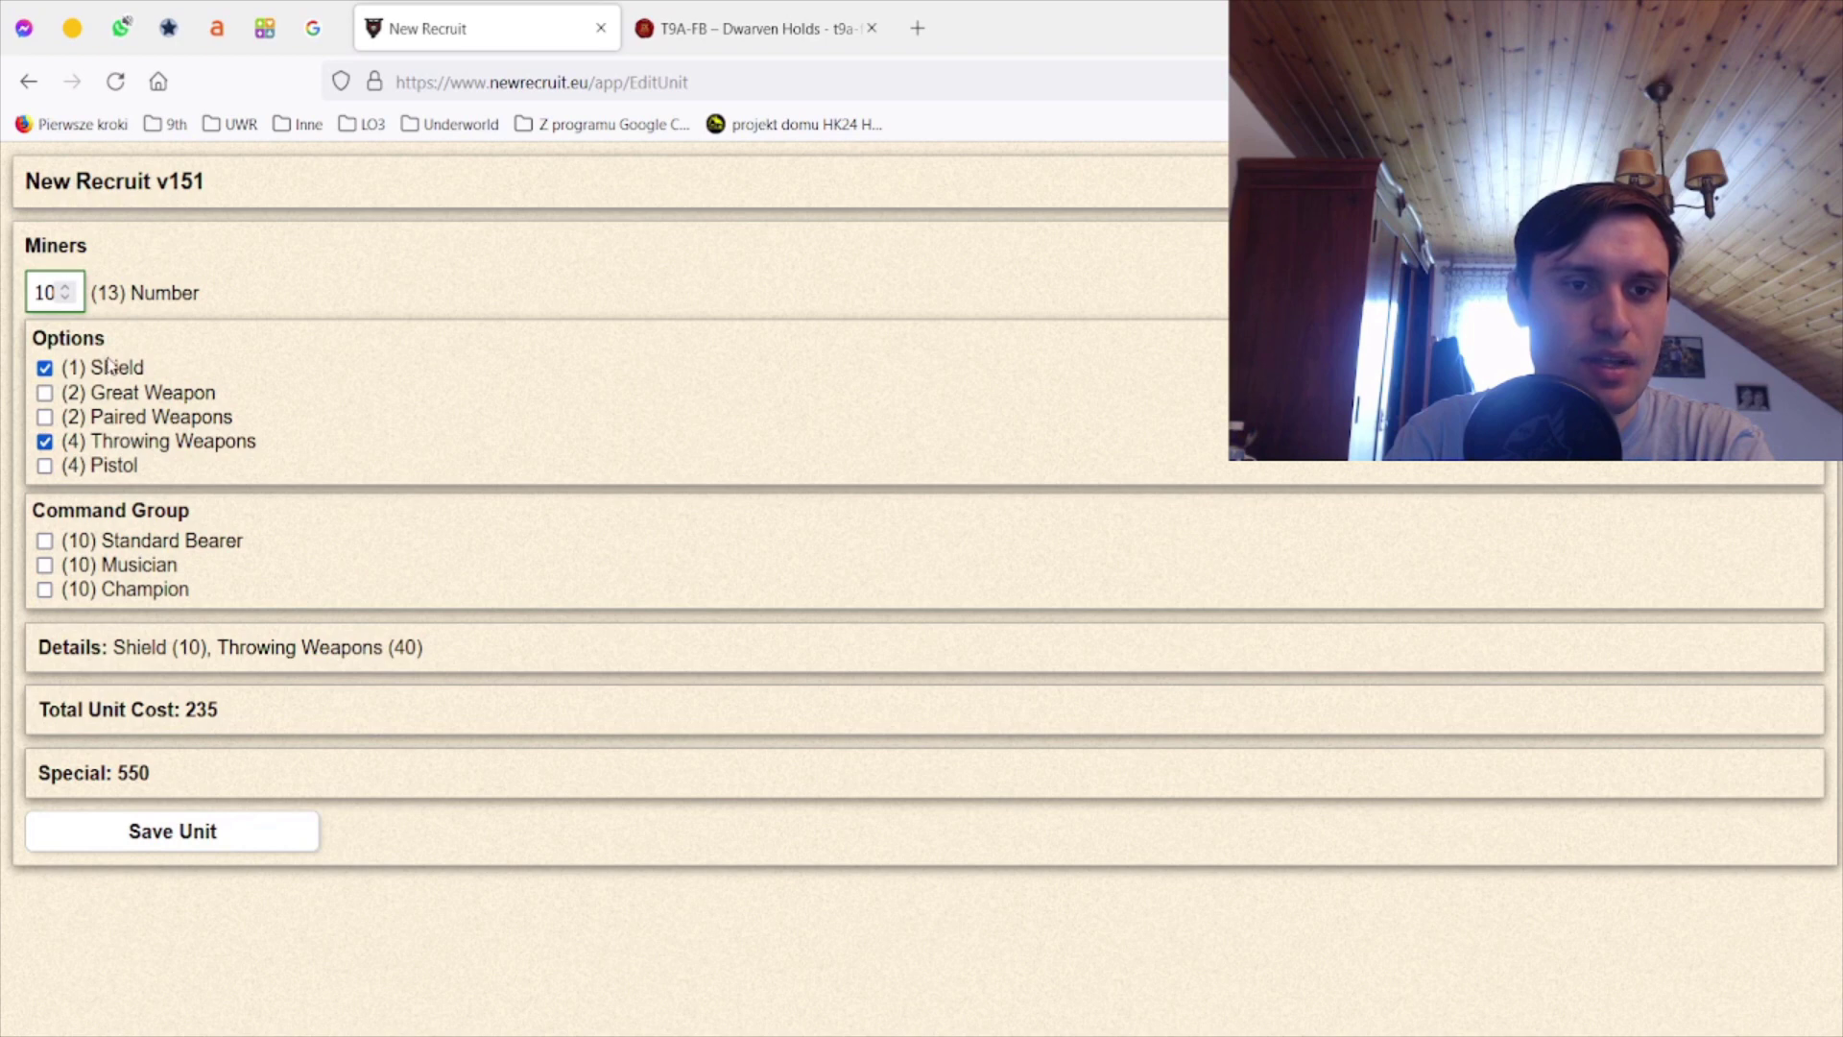
pyautogui.click(132, 569)
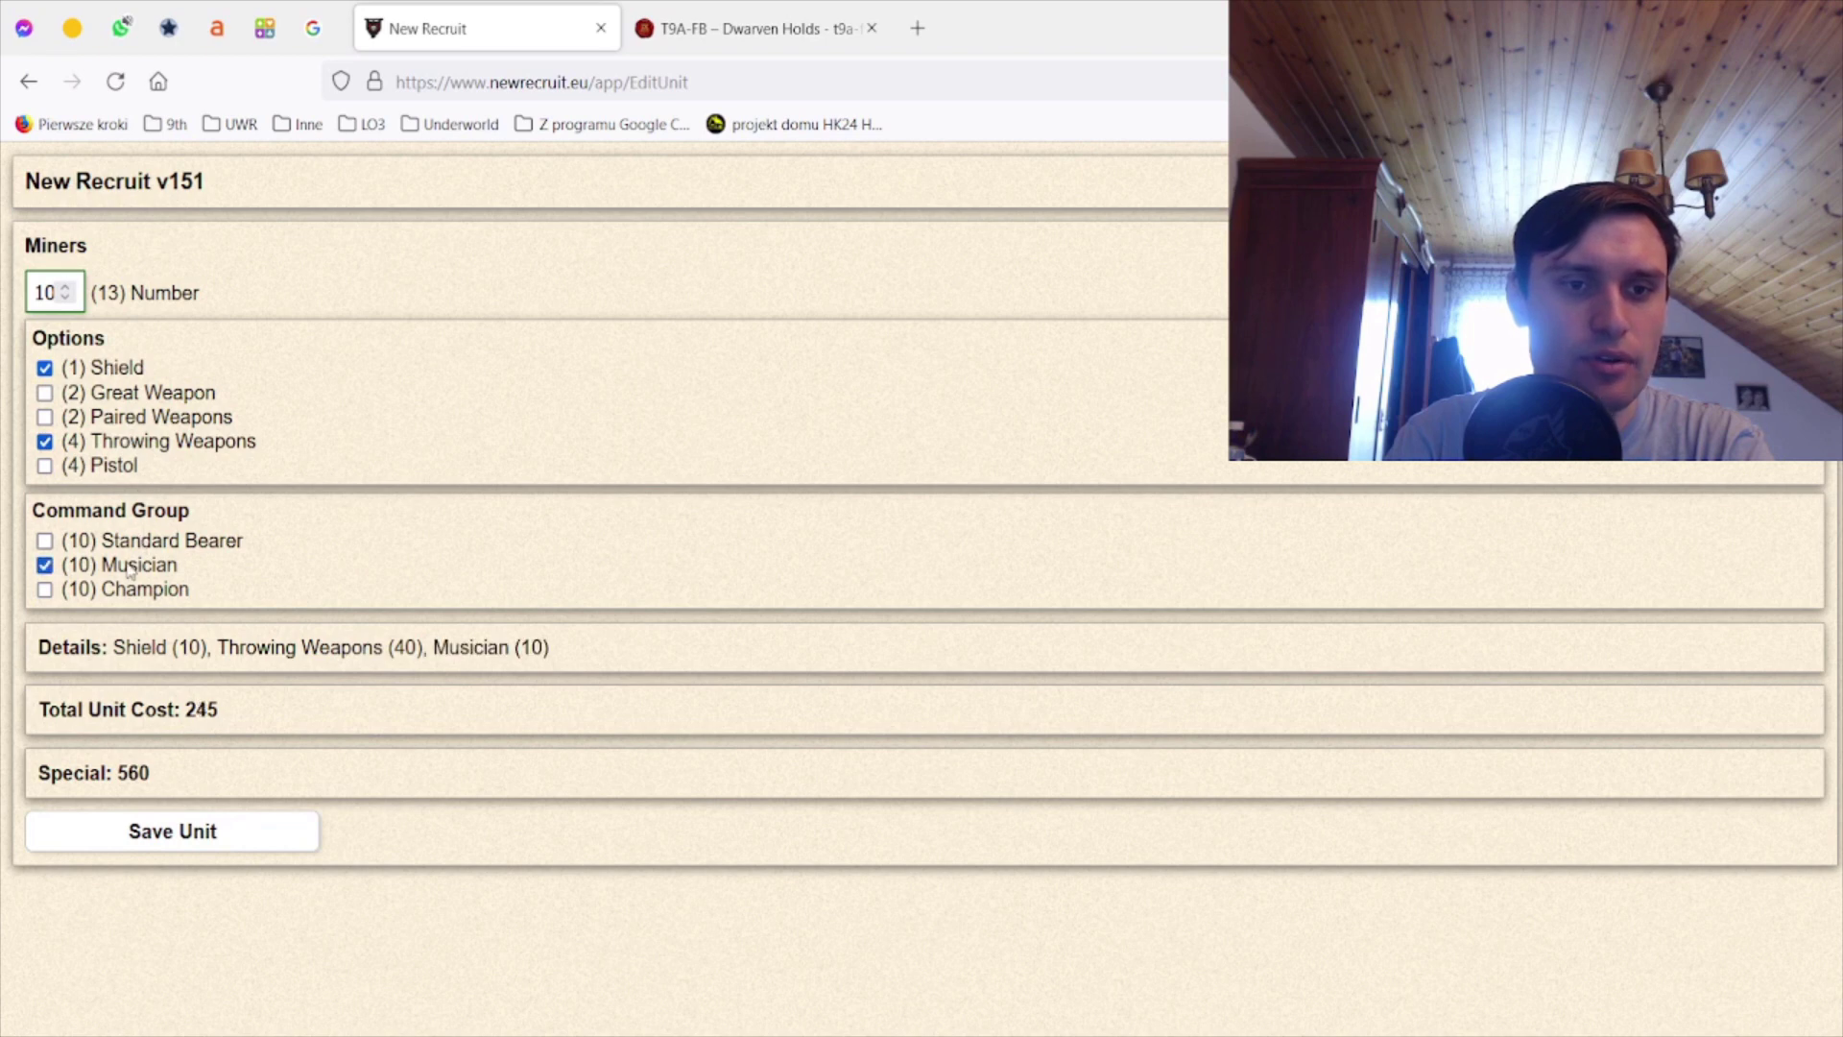
pyautogui.click(239, 844)
pyautogui.scroll(-1, 531, 749)
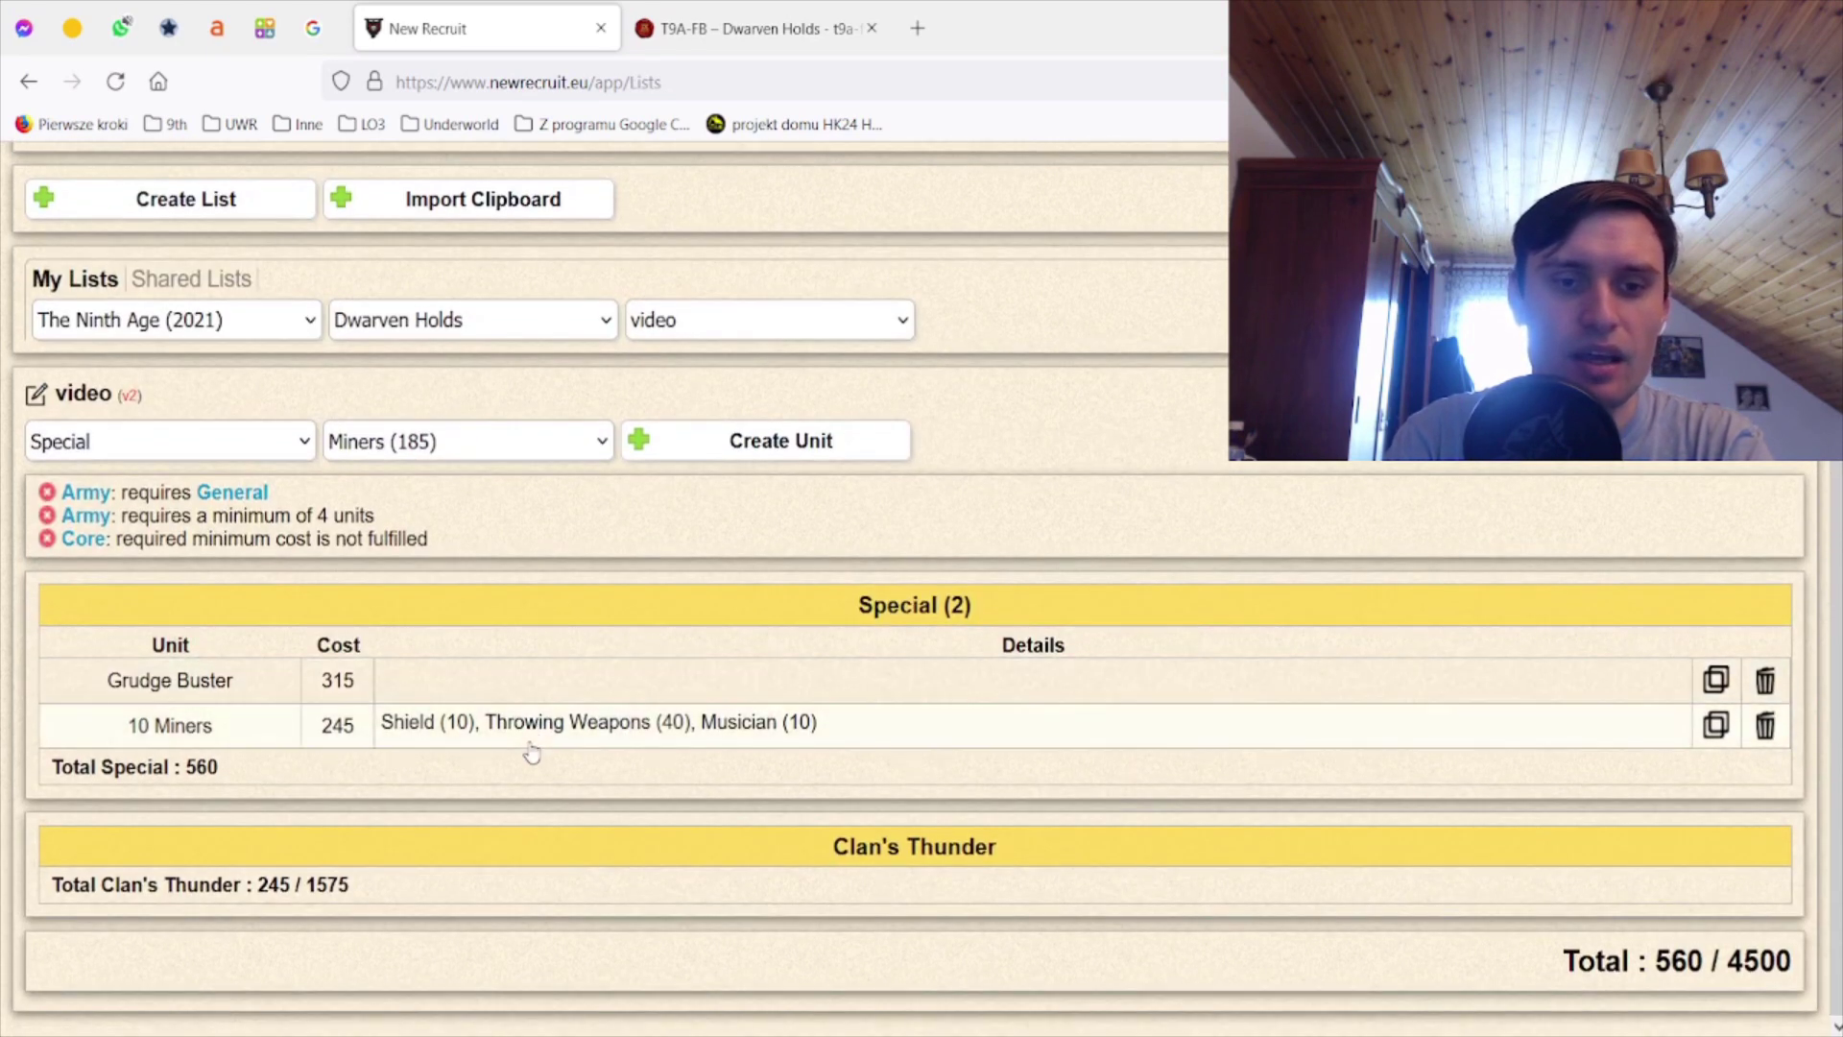
pyautogui.scroll(1, 532, 749)
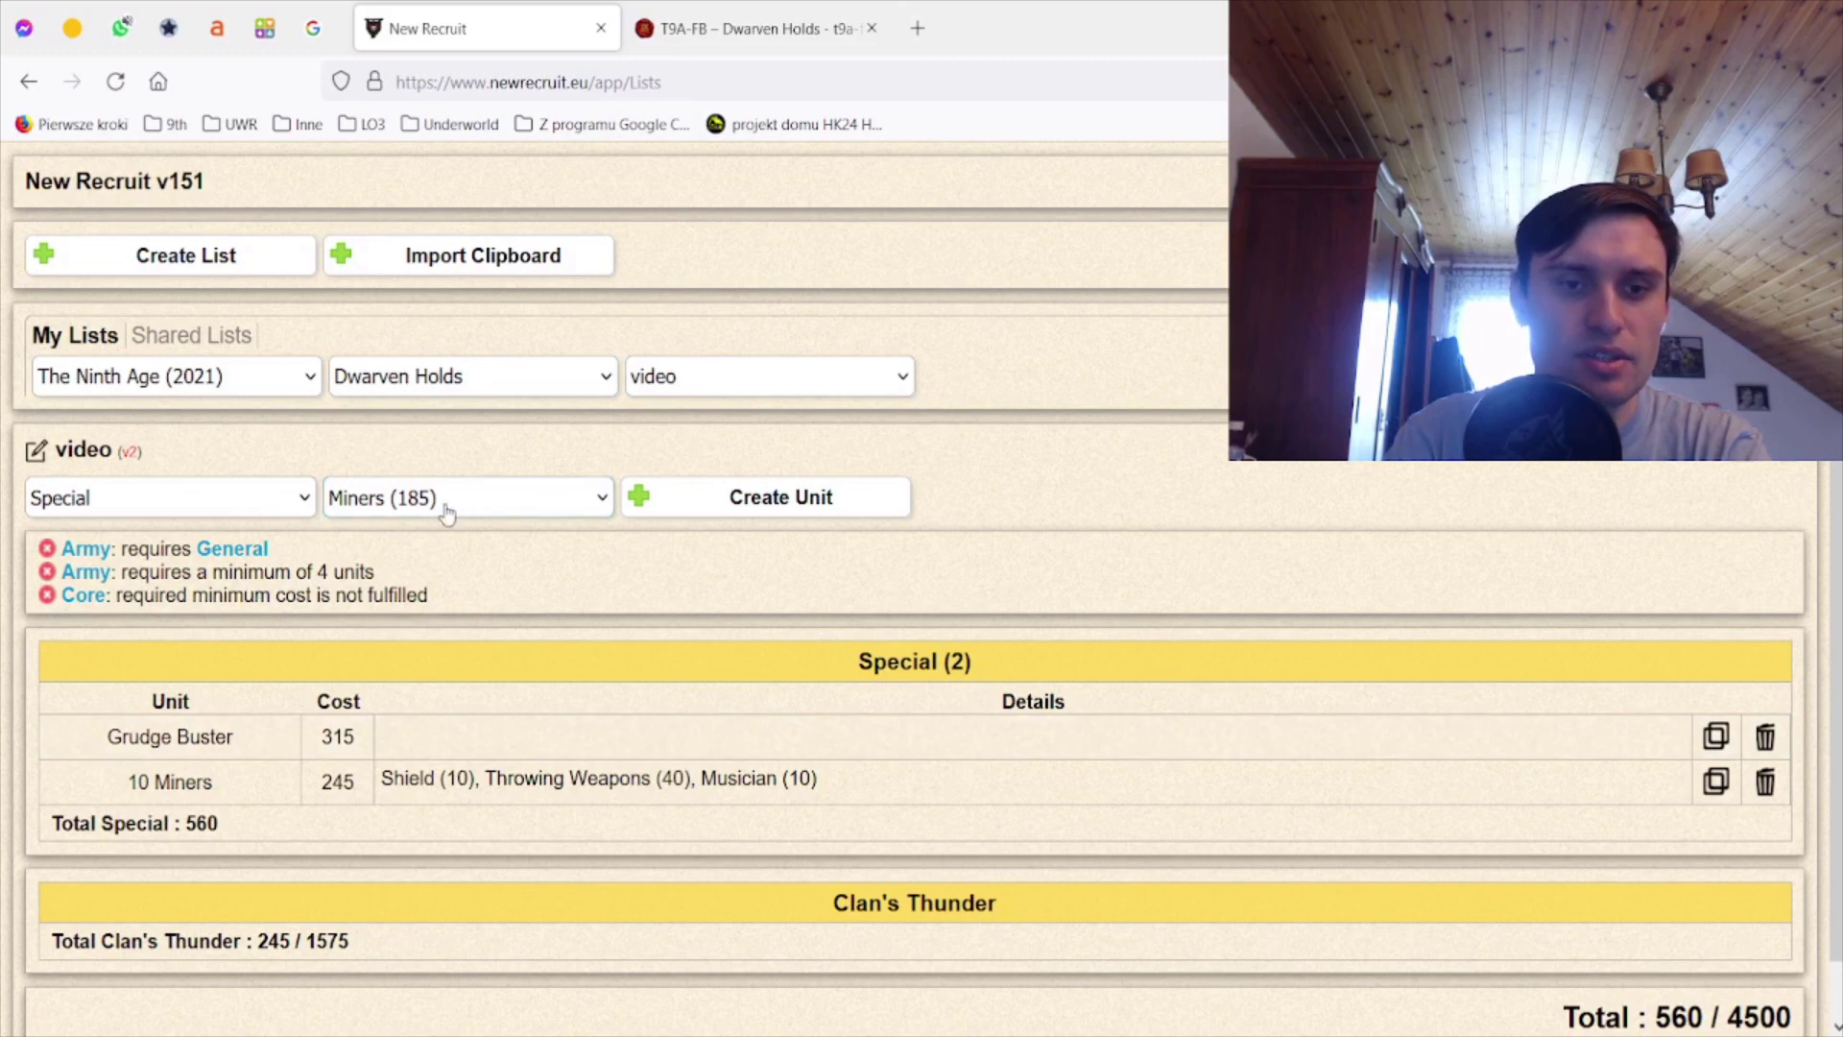
# - Add eight Rangers with Crag Warden, shields and crossbows for 199 points
pyautogui.click(453, 652)
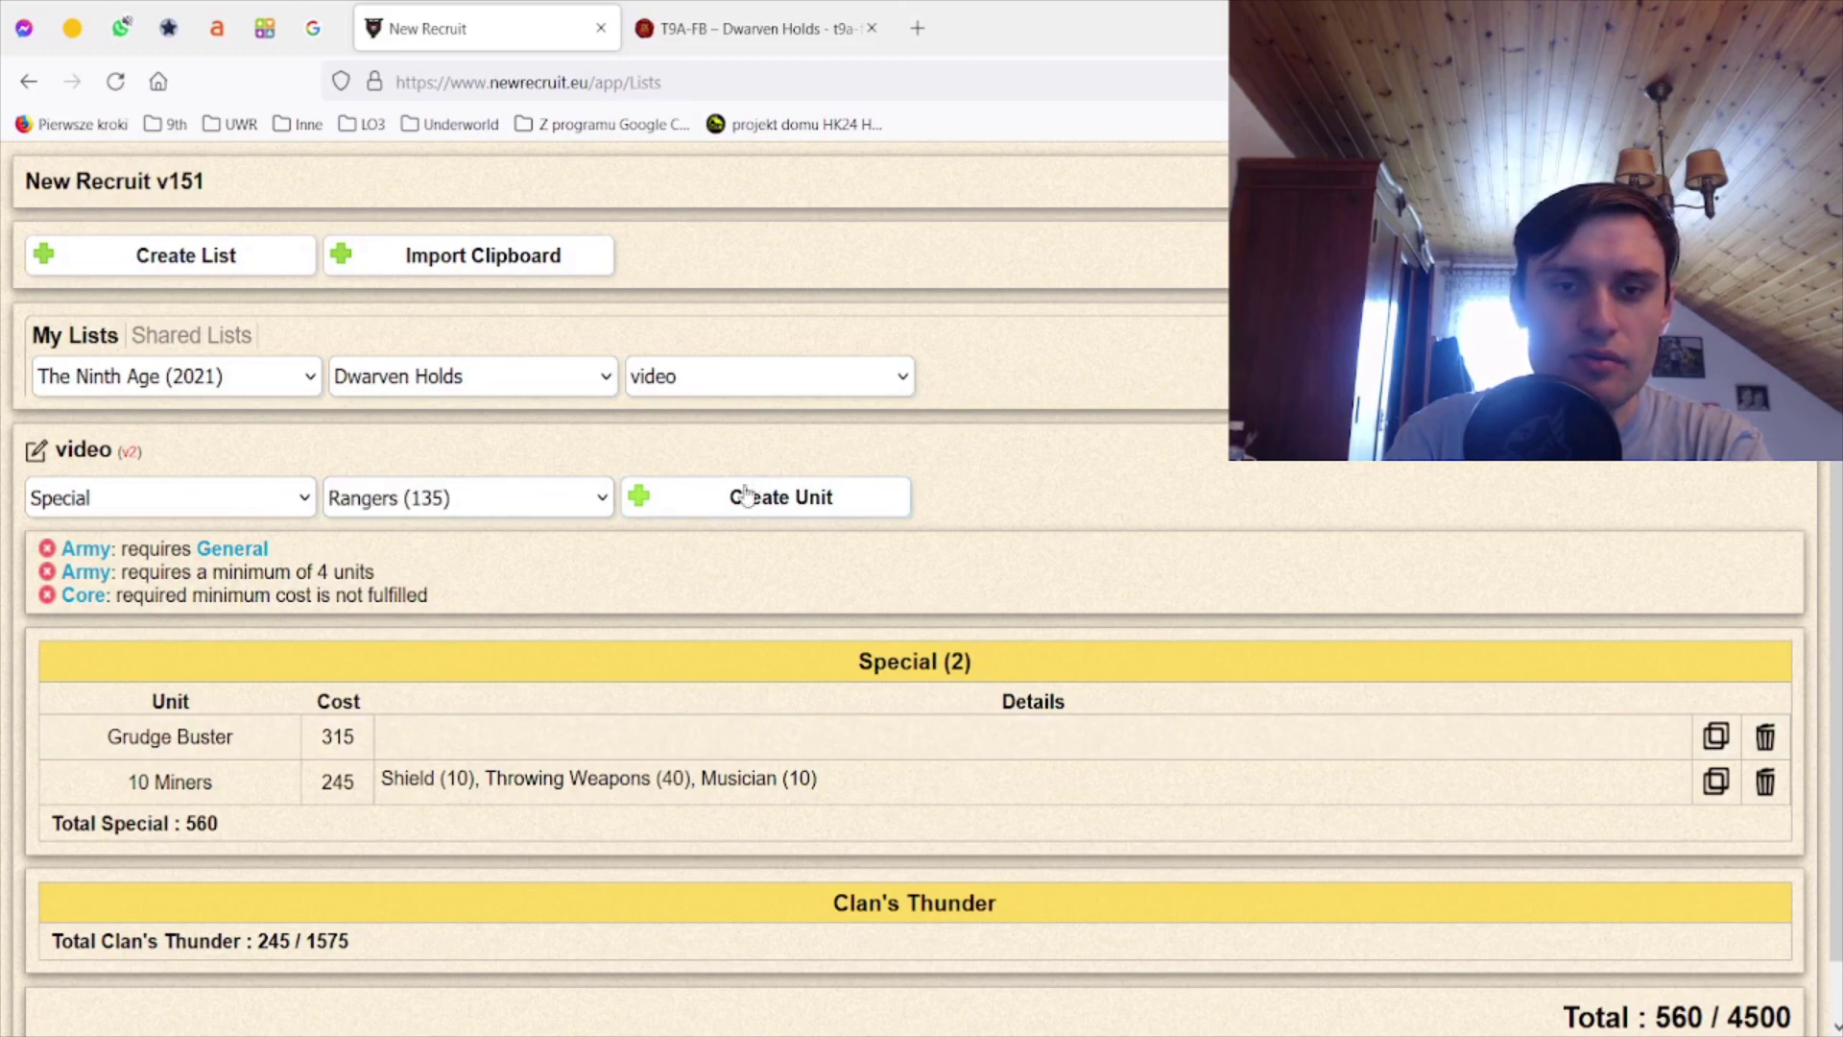
pyautogui.click(741, 498)
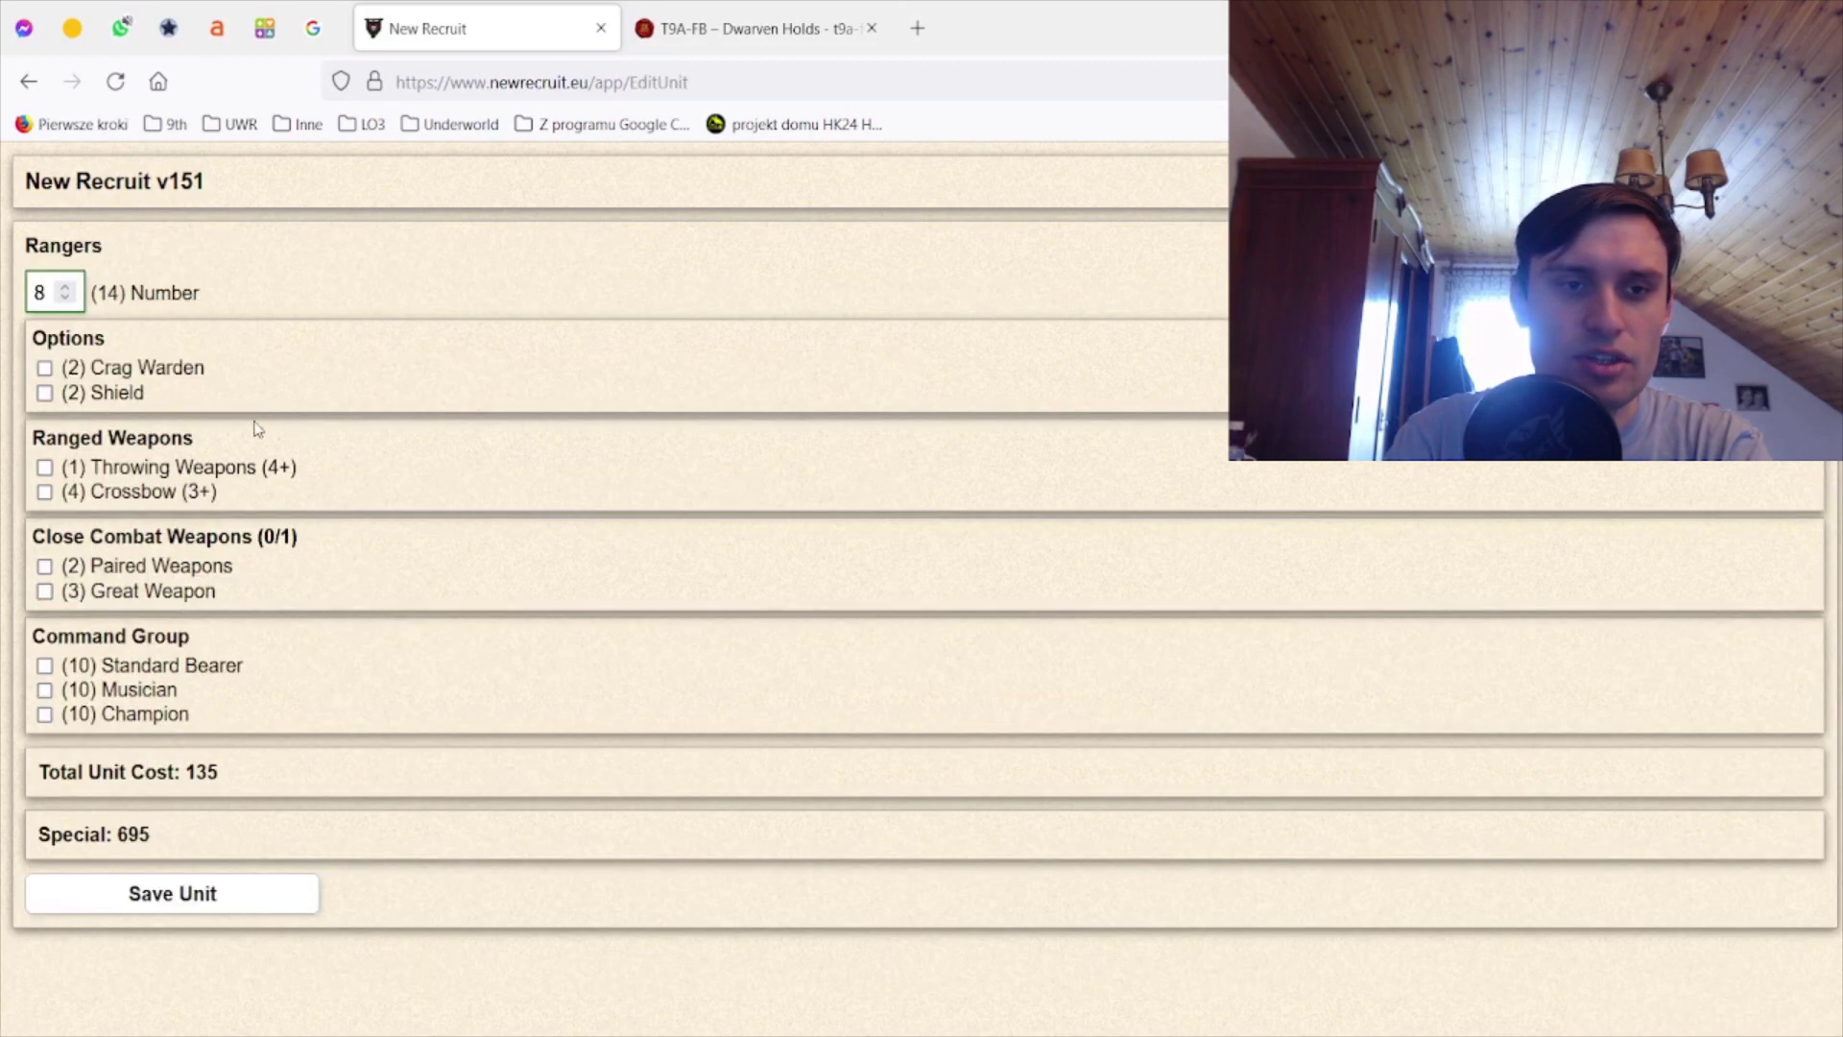
pyautogui.click(154, 368)
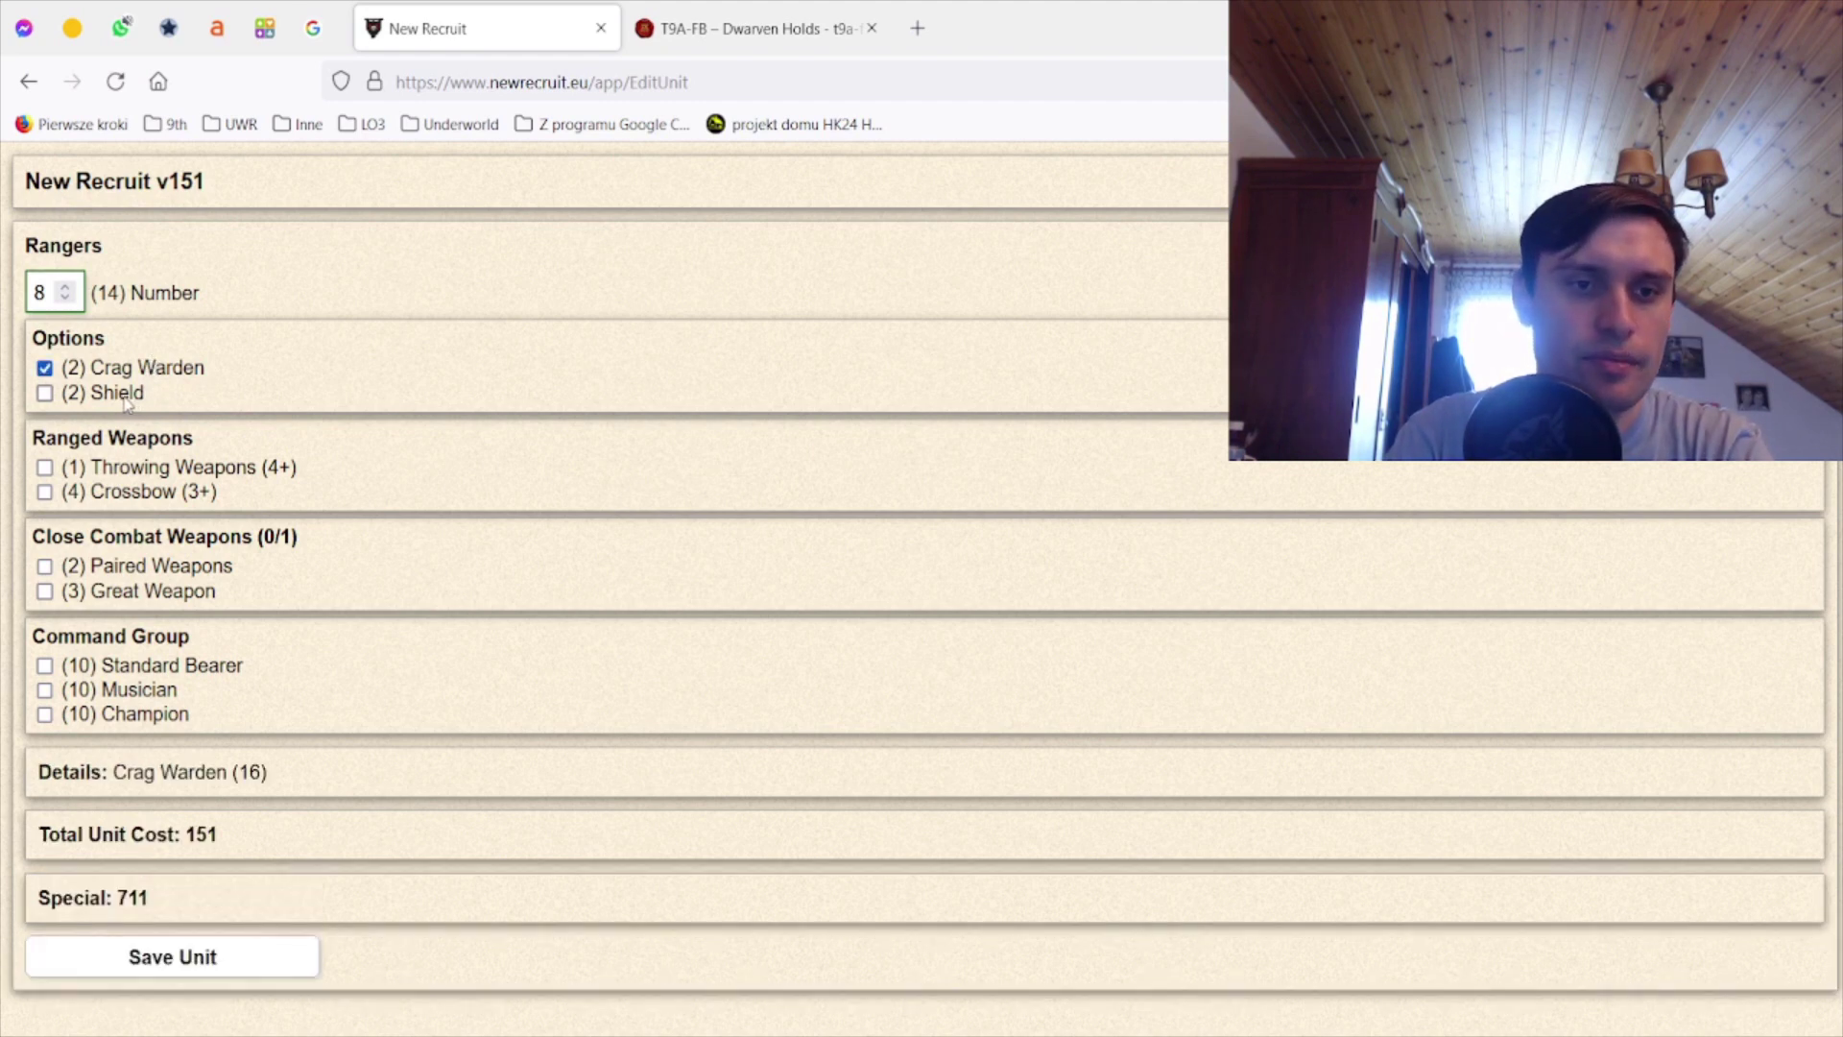
pyautogui.click(125, 397)
pyautogui.click(124, 492)
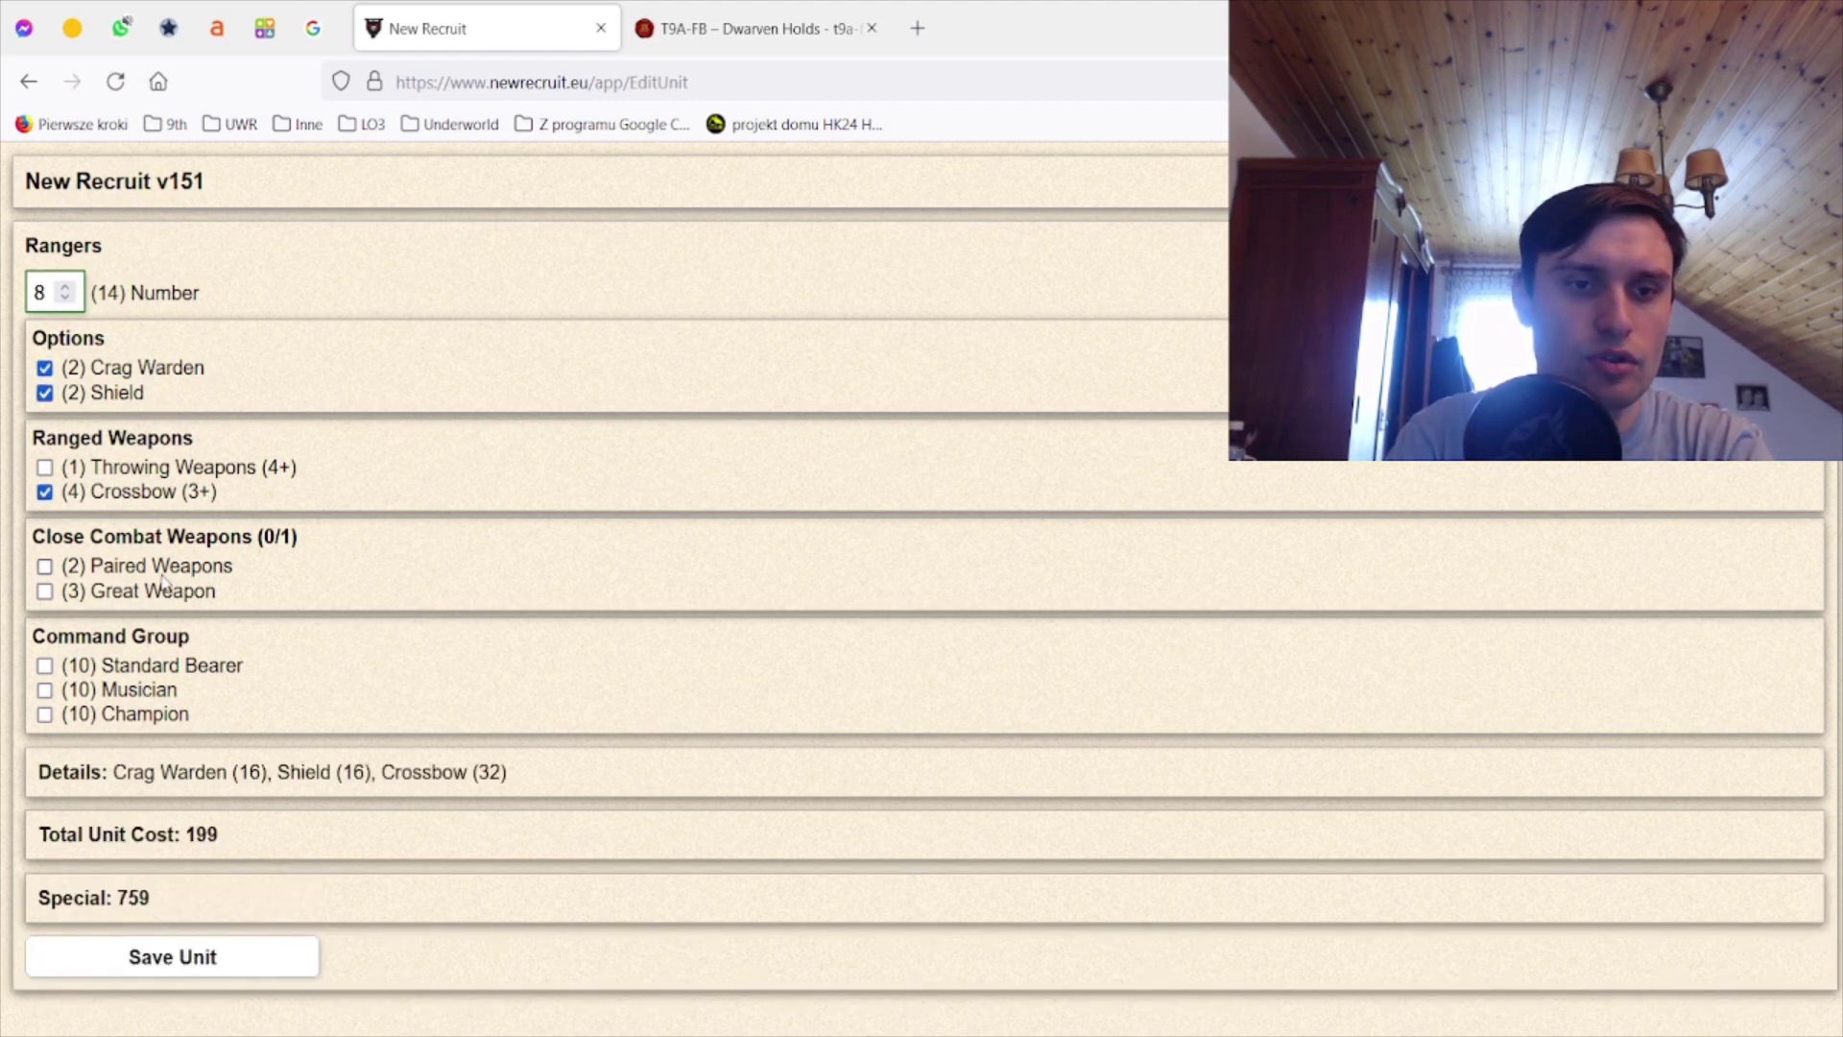
pyautogui.click(65, 287)
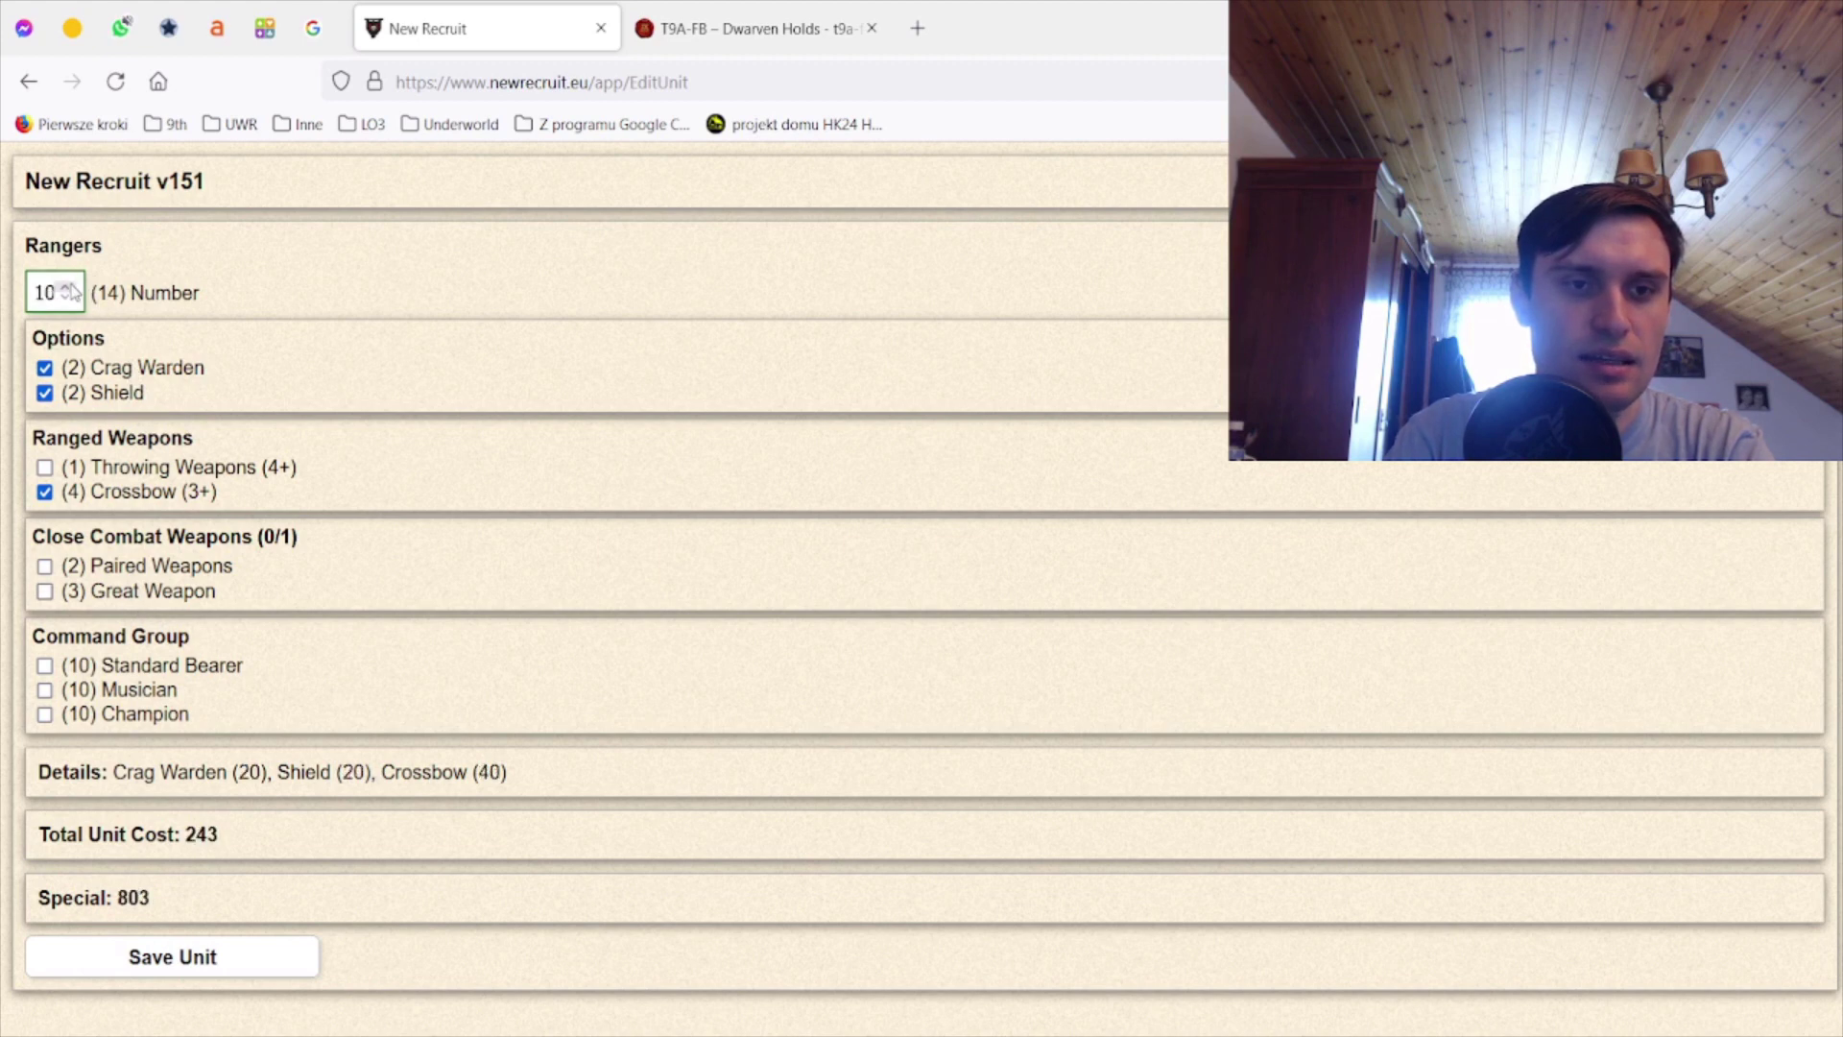
pyautogui.click(66, 298)
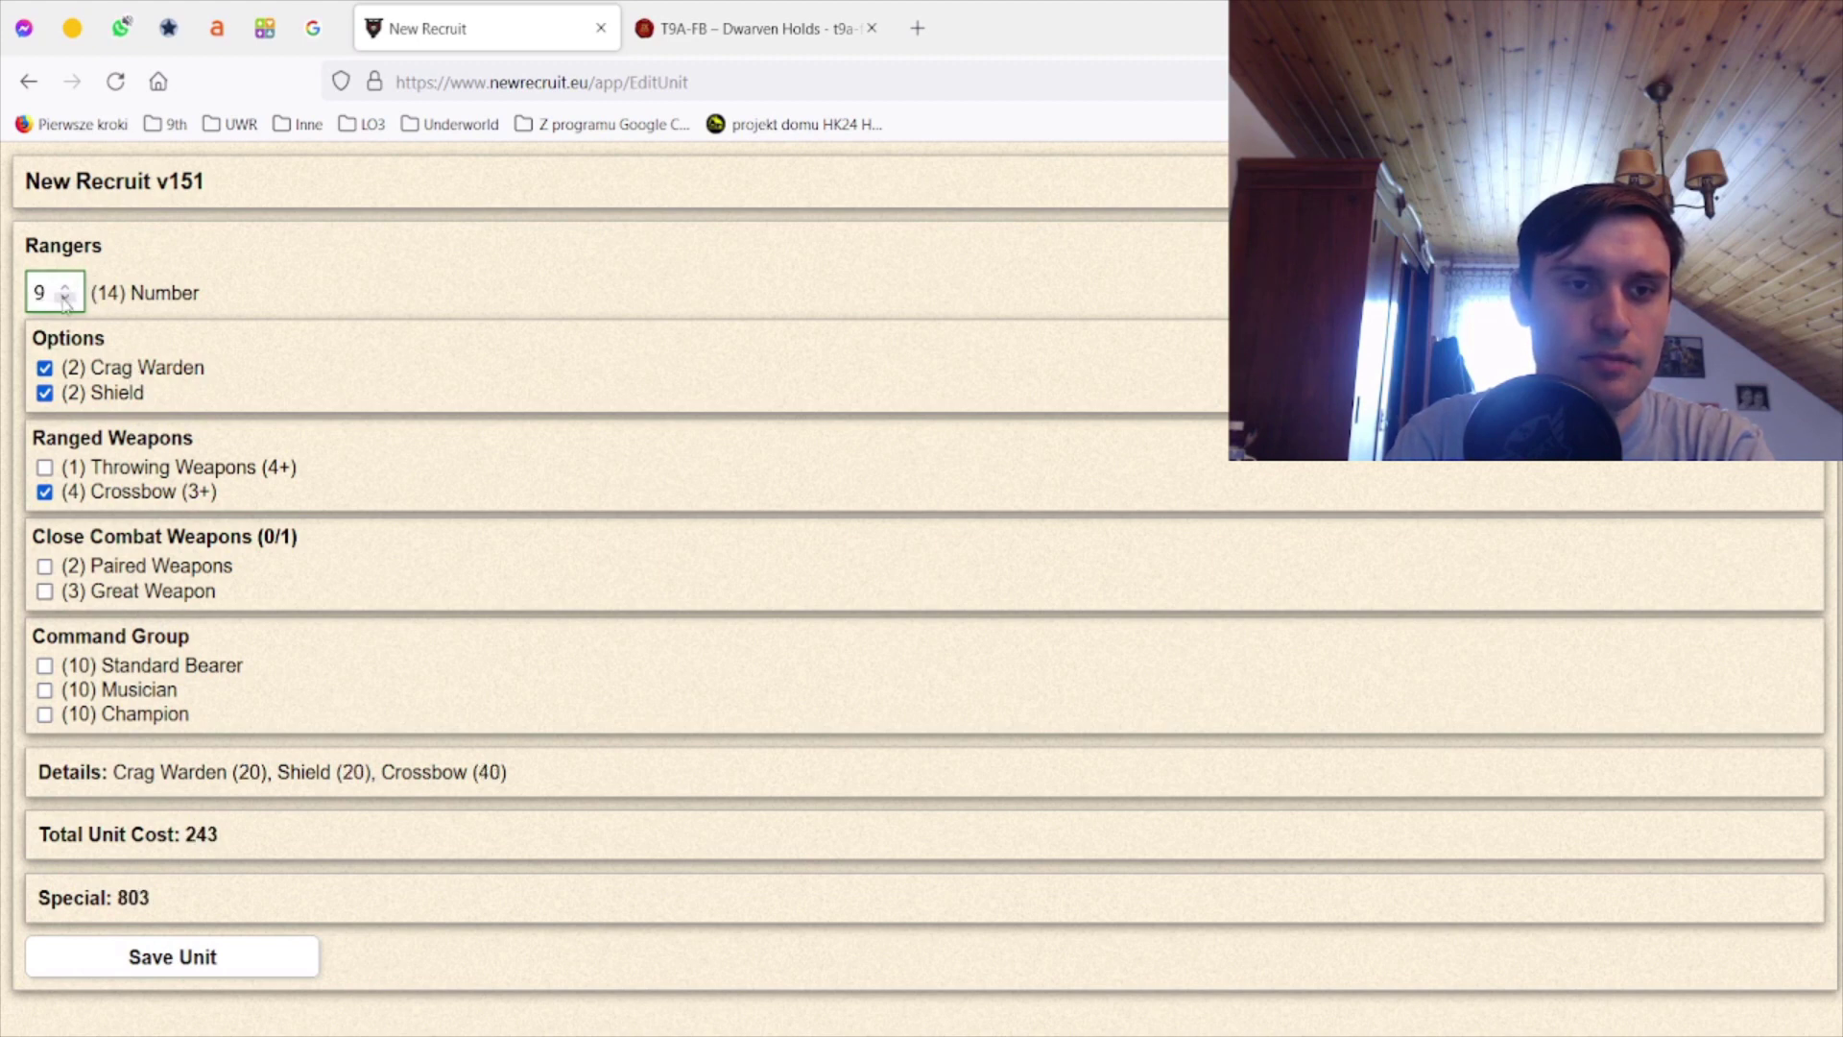
pyautogui.click(192, 973)
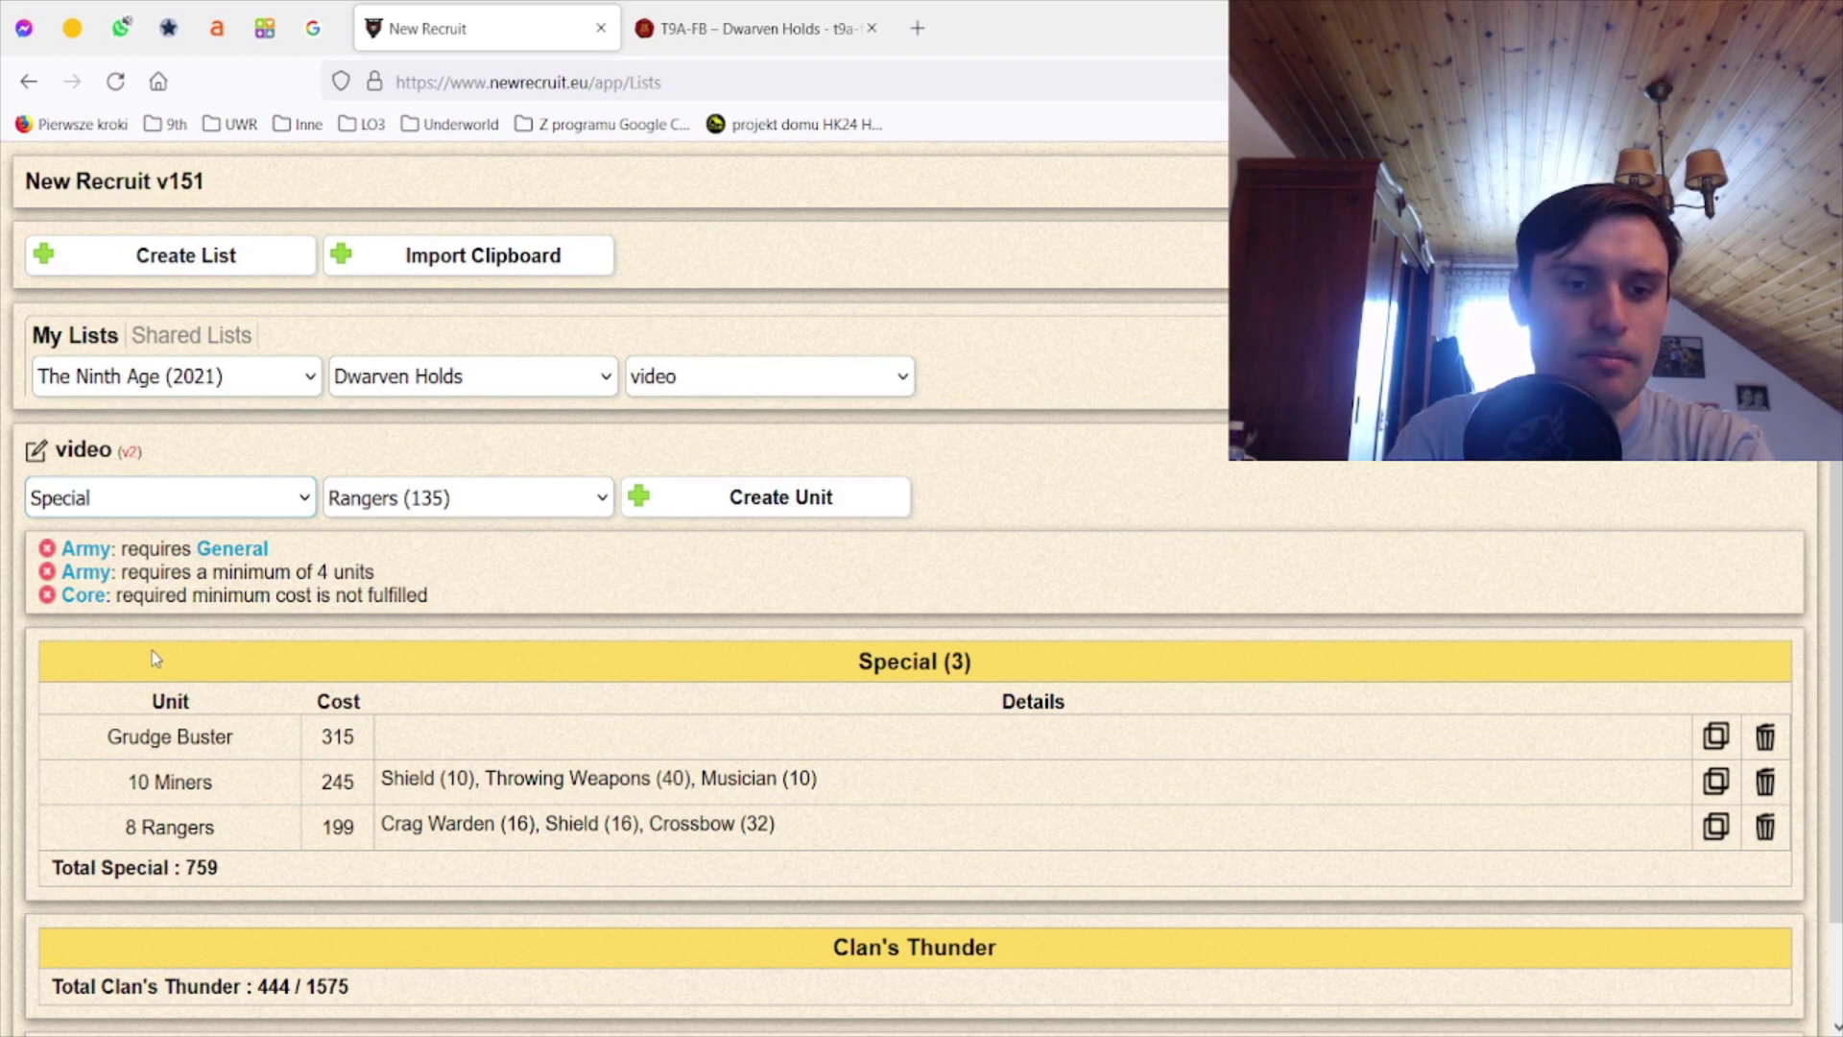
# - Under Engines of War, add a Field Artillery armed with a Dwarf Cannon
pyautogui.press('Down')
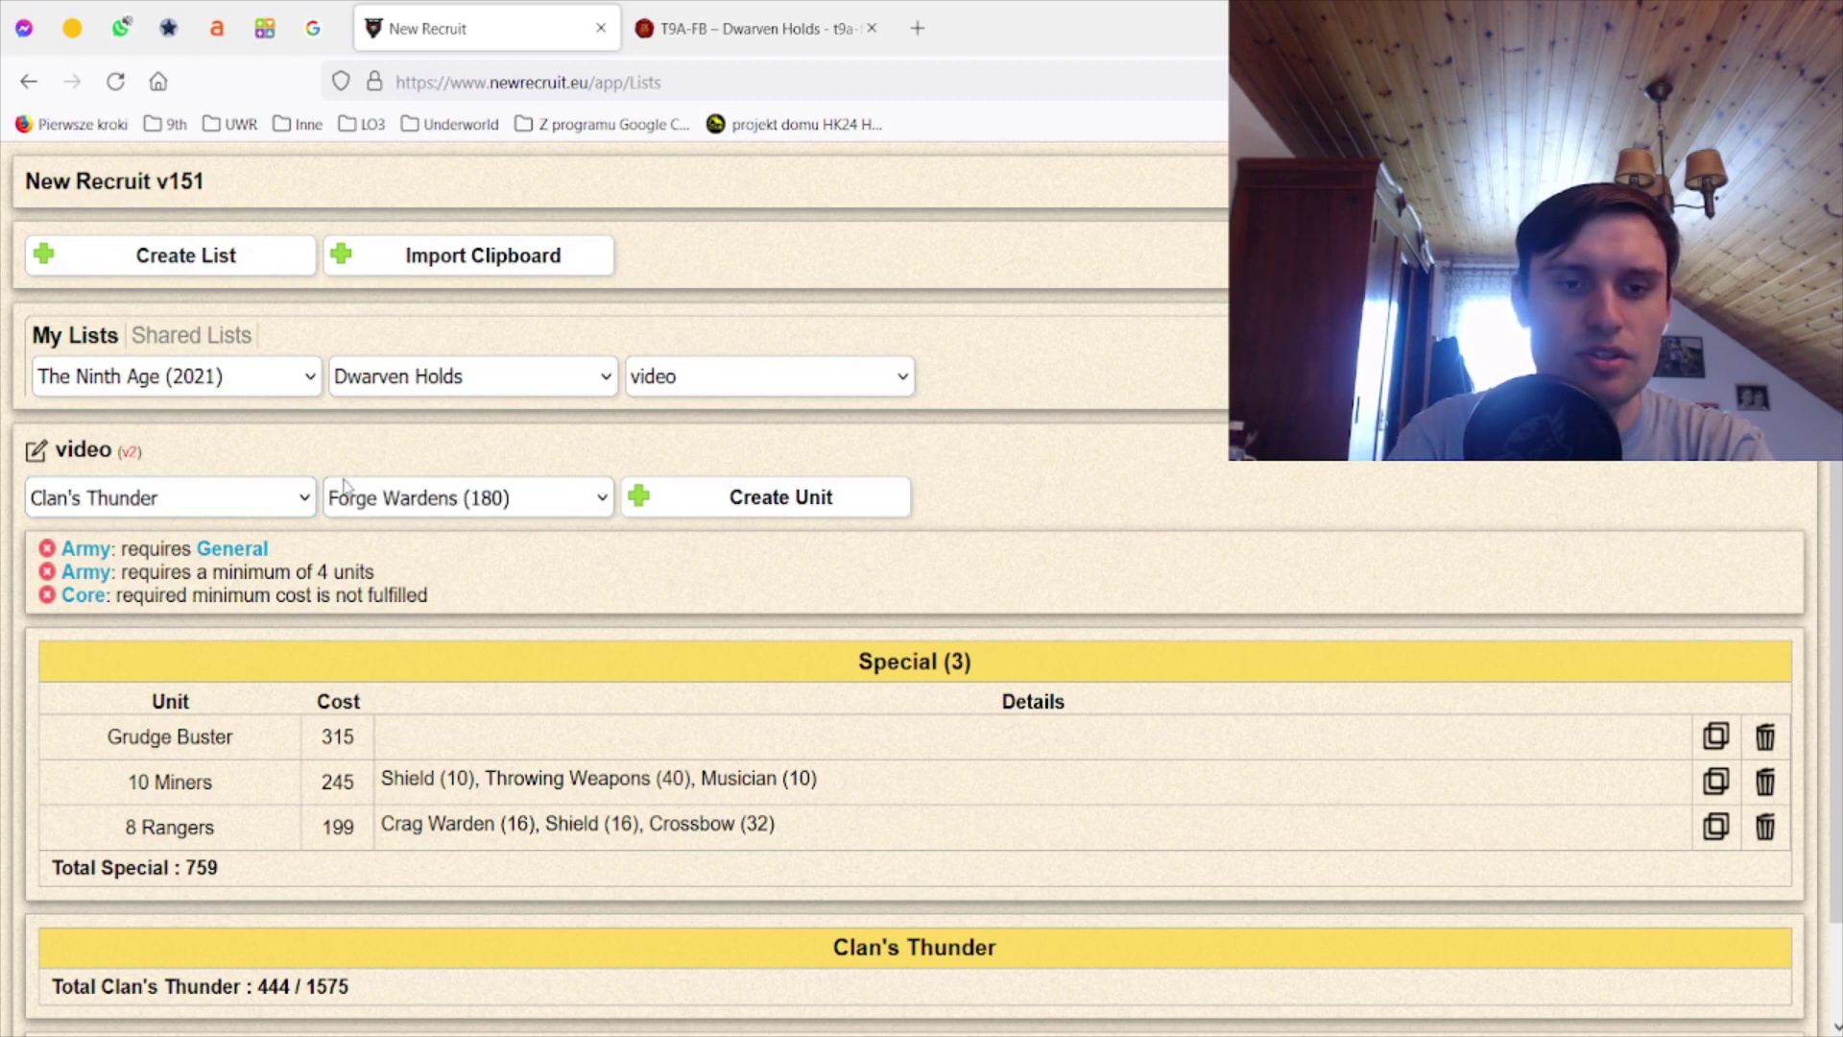
pyautogui.press('Down')
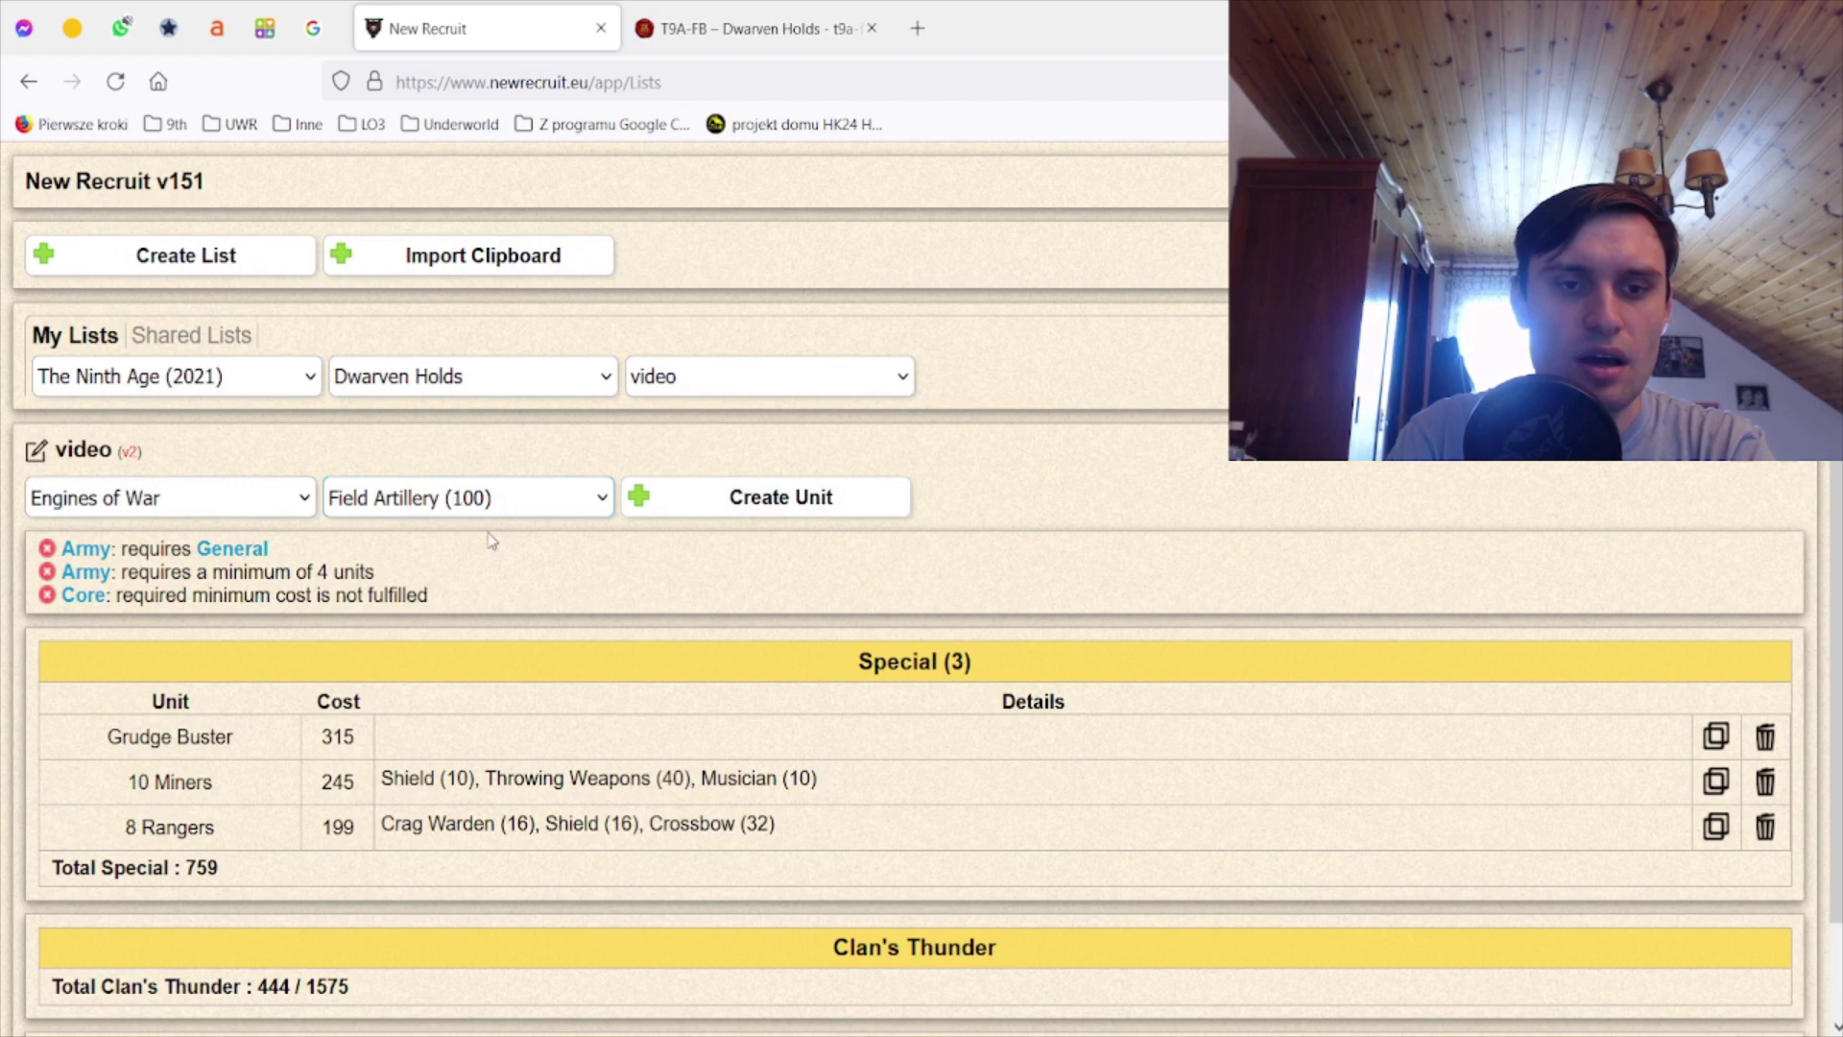
pyautogui.click(742, 504)
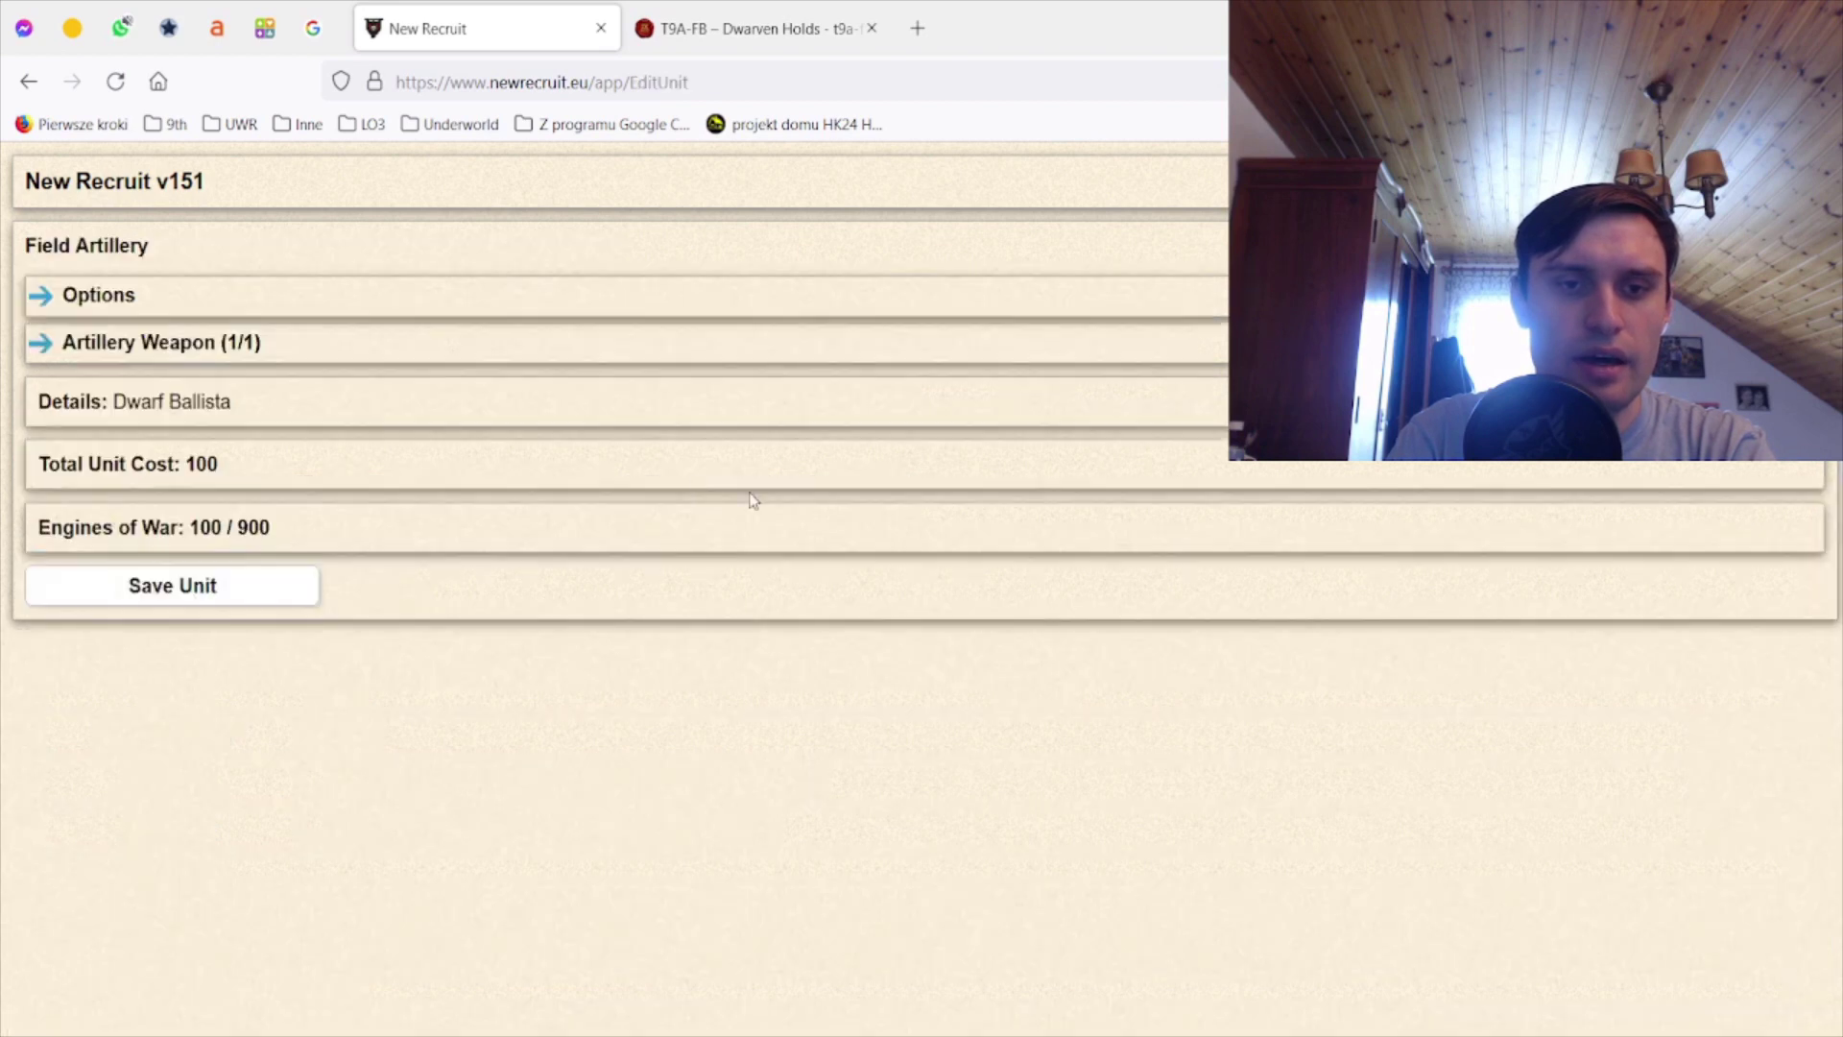
pyautogui.click(129, 346)
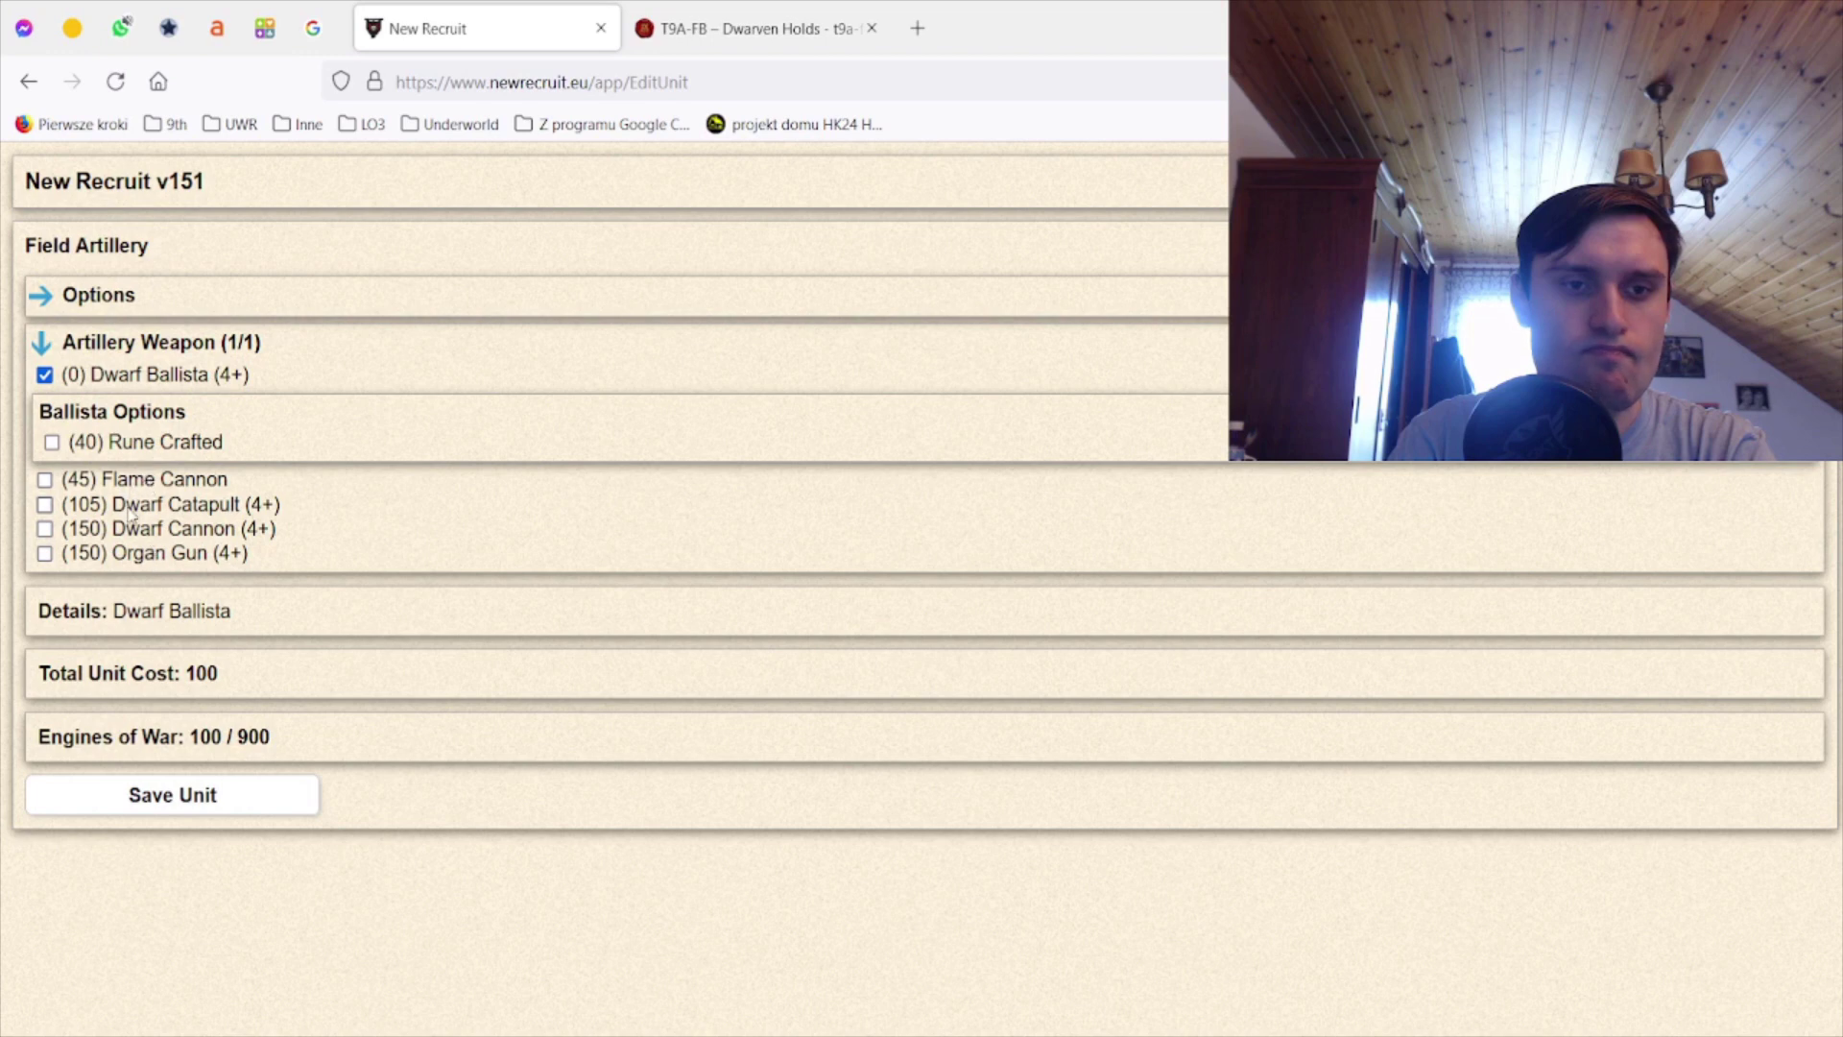
pyautogui.click(129, 532)
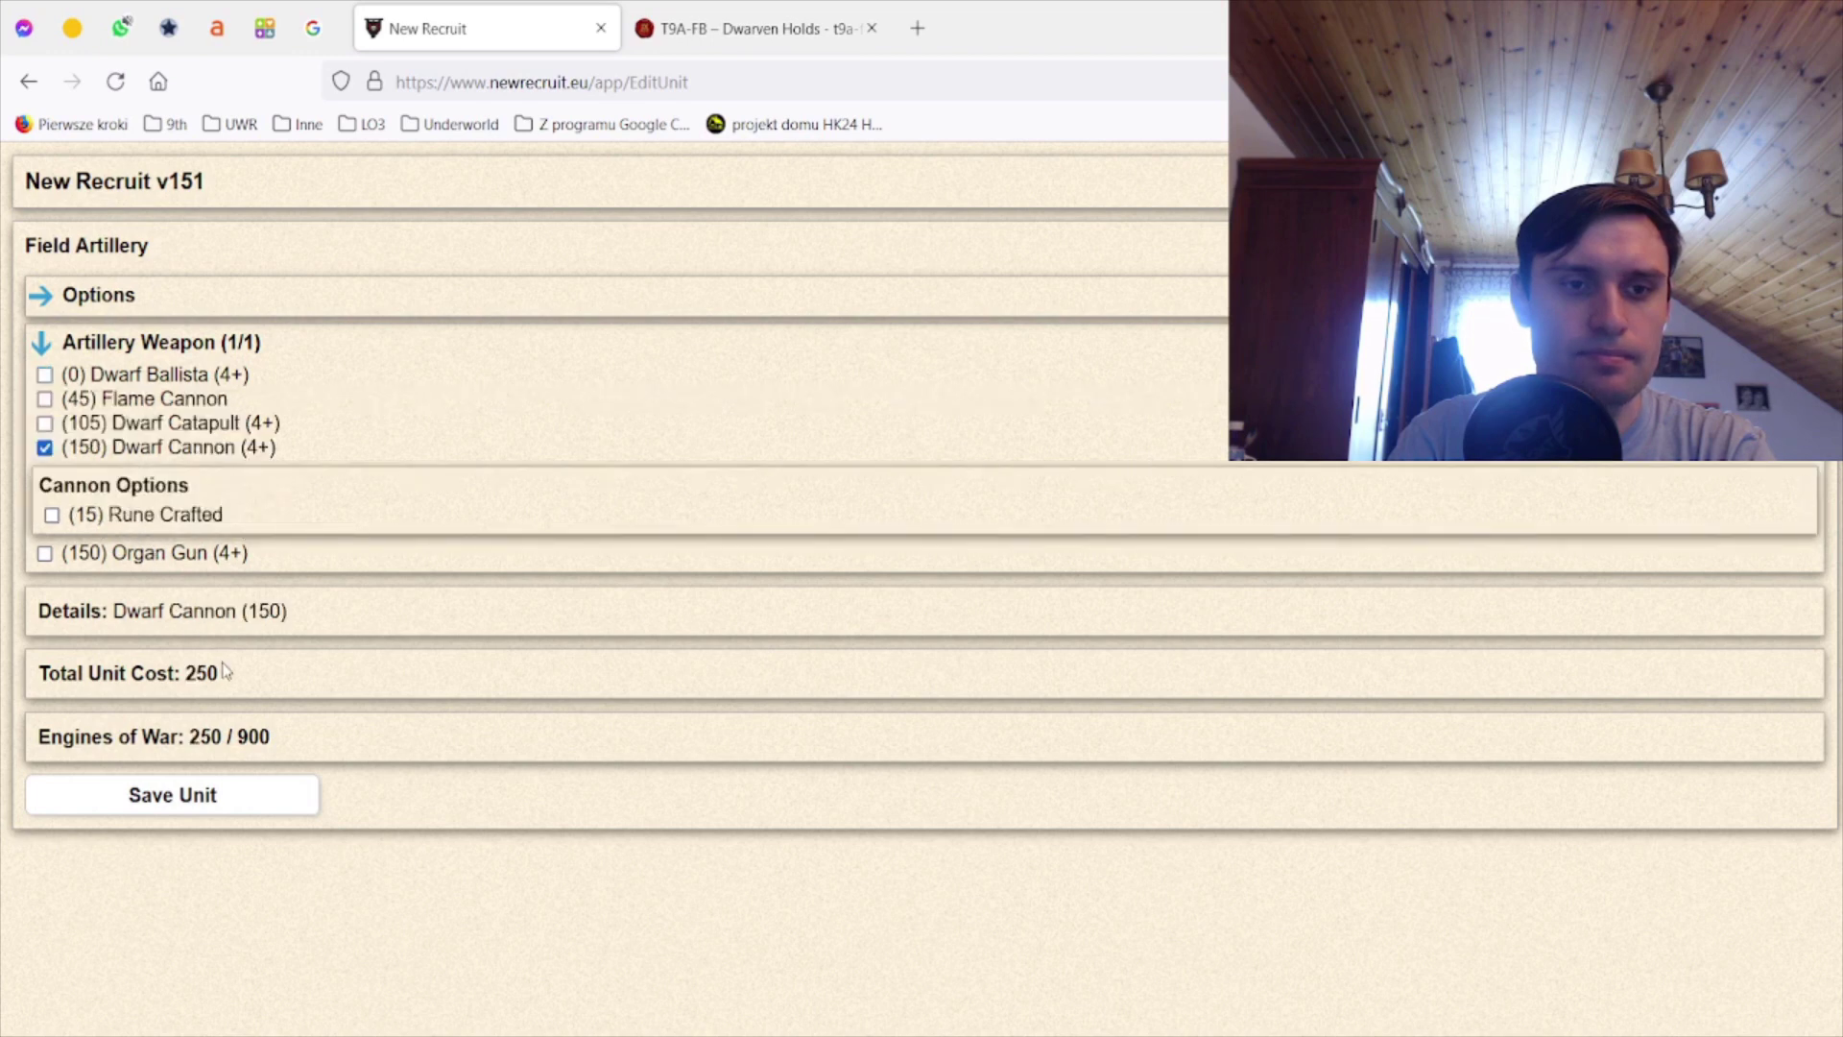
pyautogui.click(217, 818)
# - Add a second Field Artillery as a Rune Crafted Dwarf Catapult
pyautogui.click(717, 516)
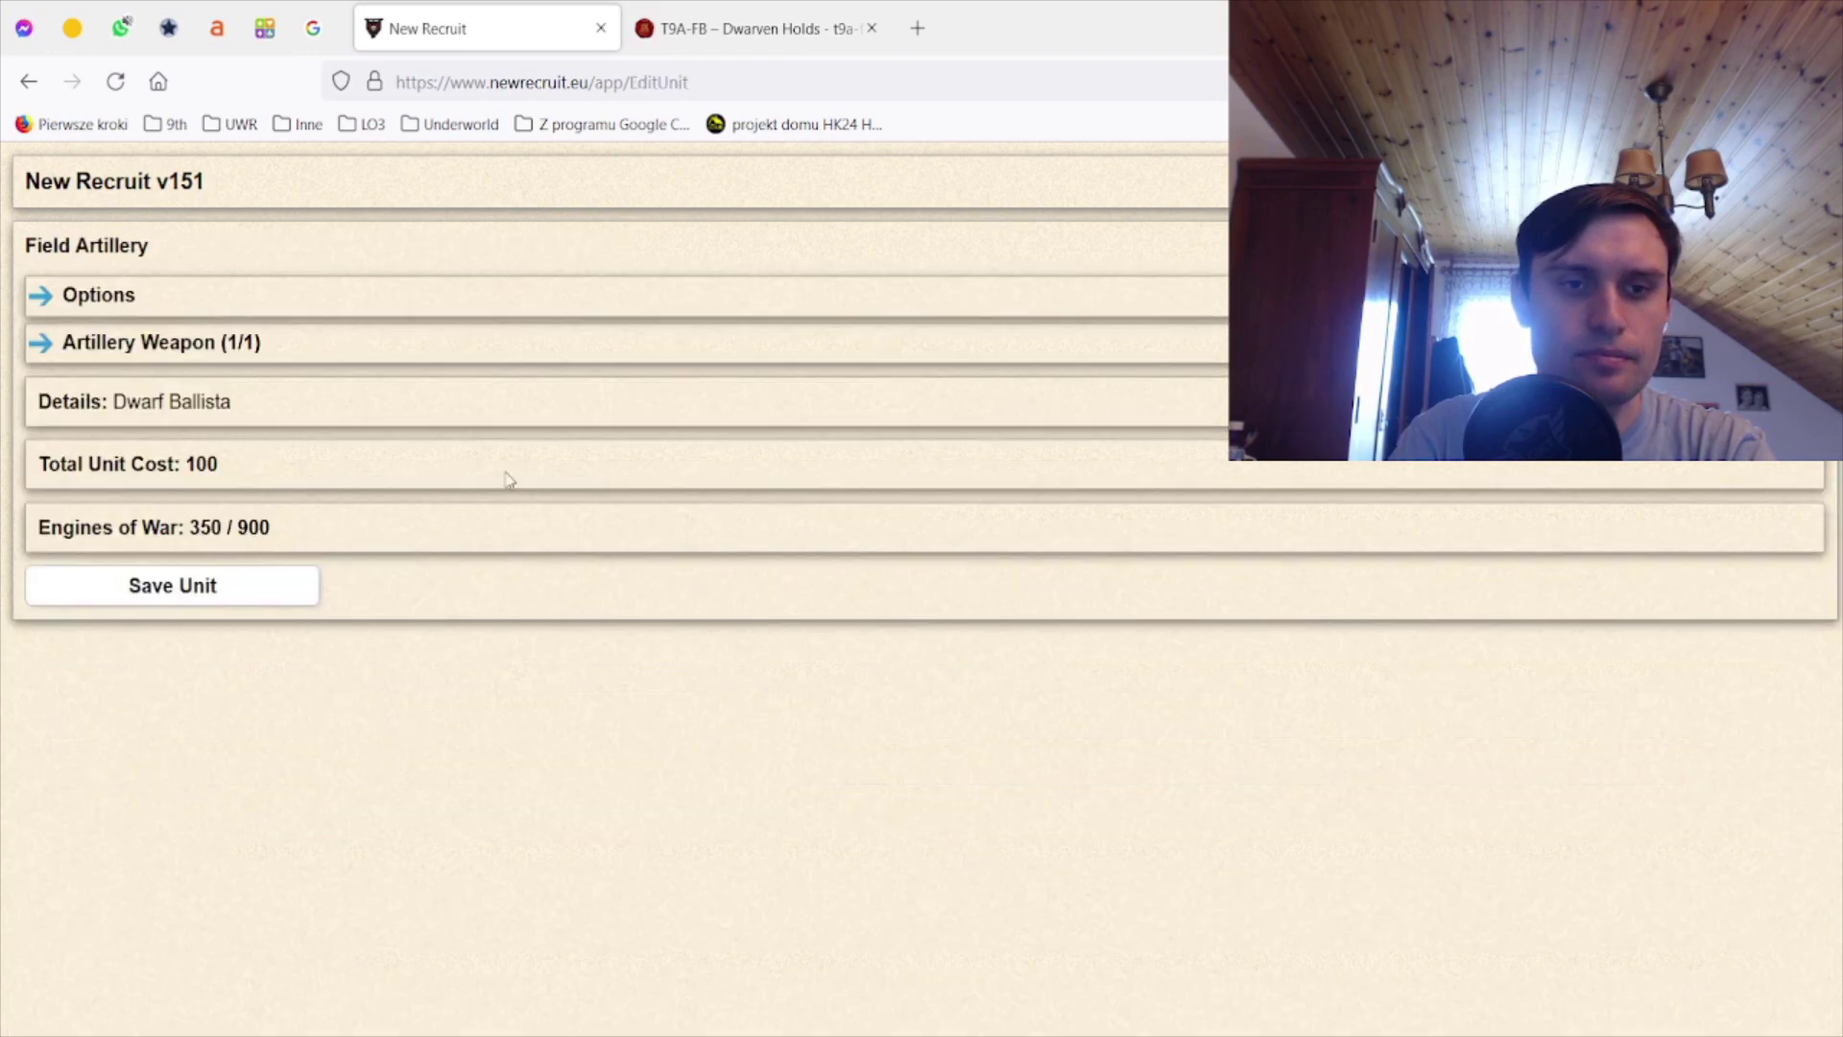
pyautogui.click(116, 342)
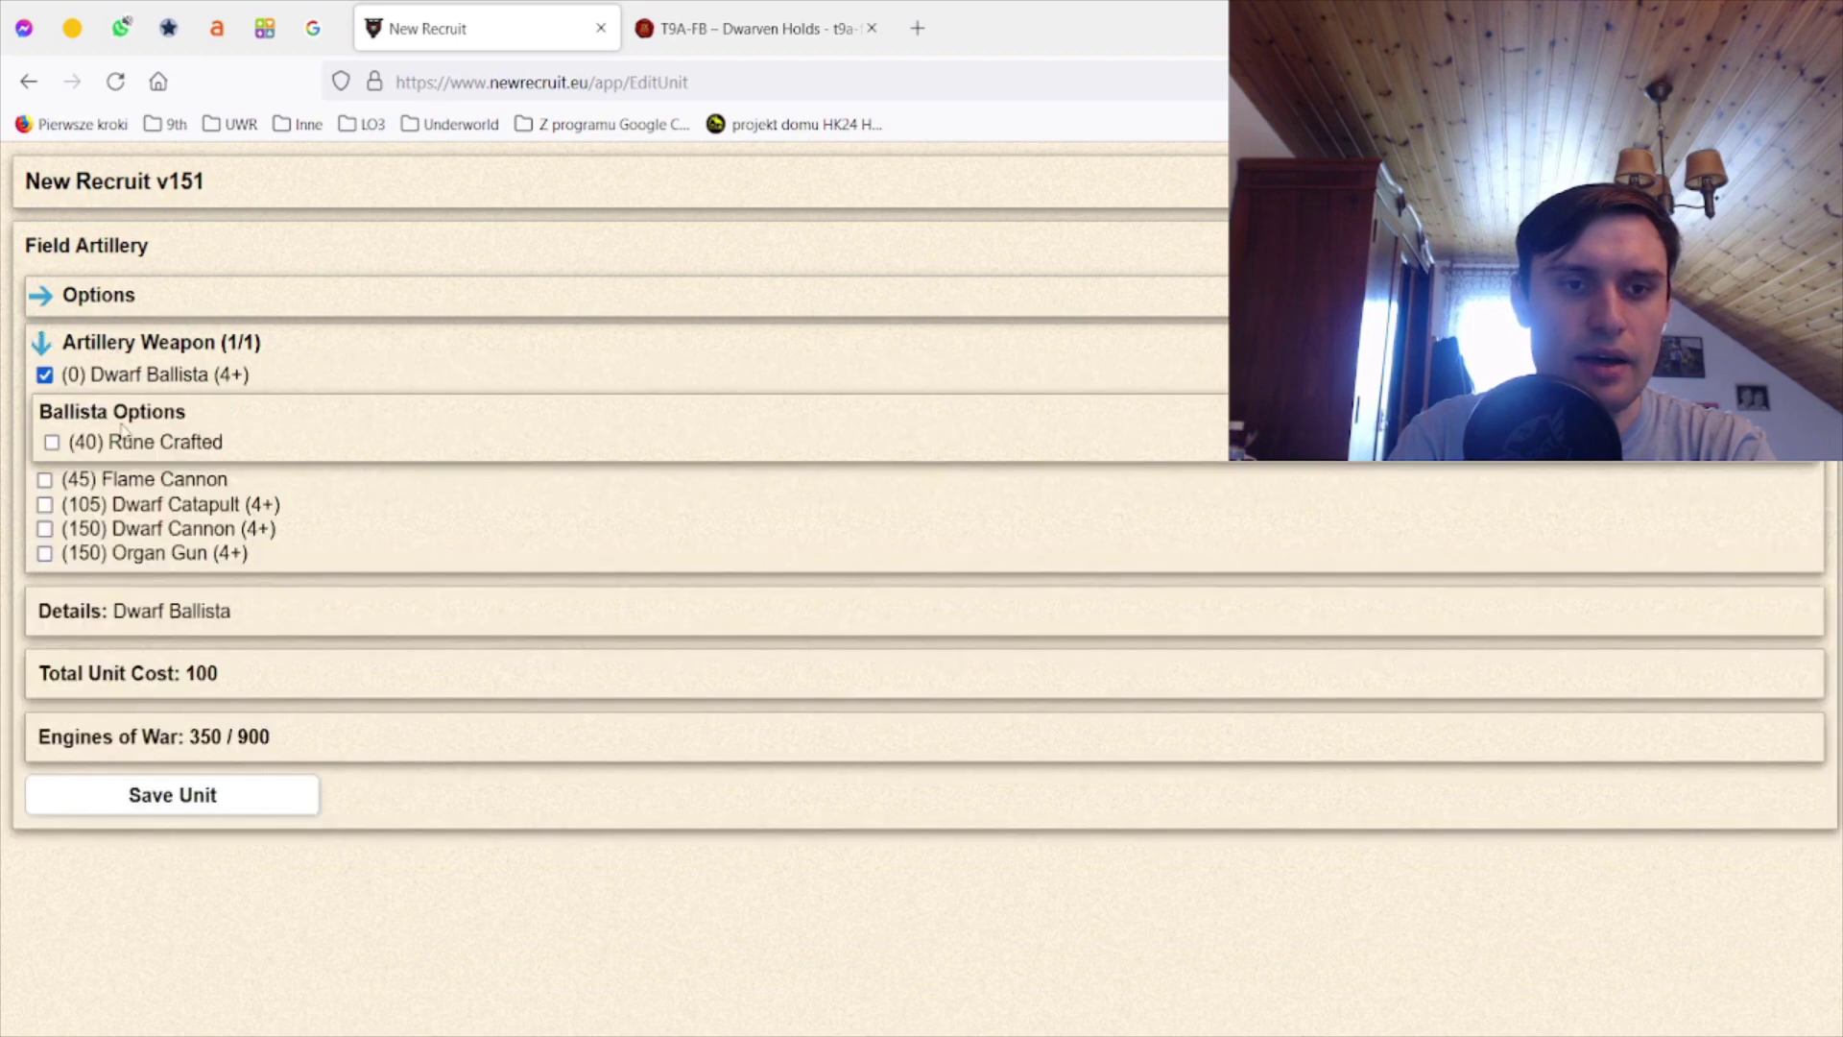
pyautogui.click(159, 505)
pyautogui.click(161, 493)
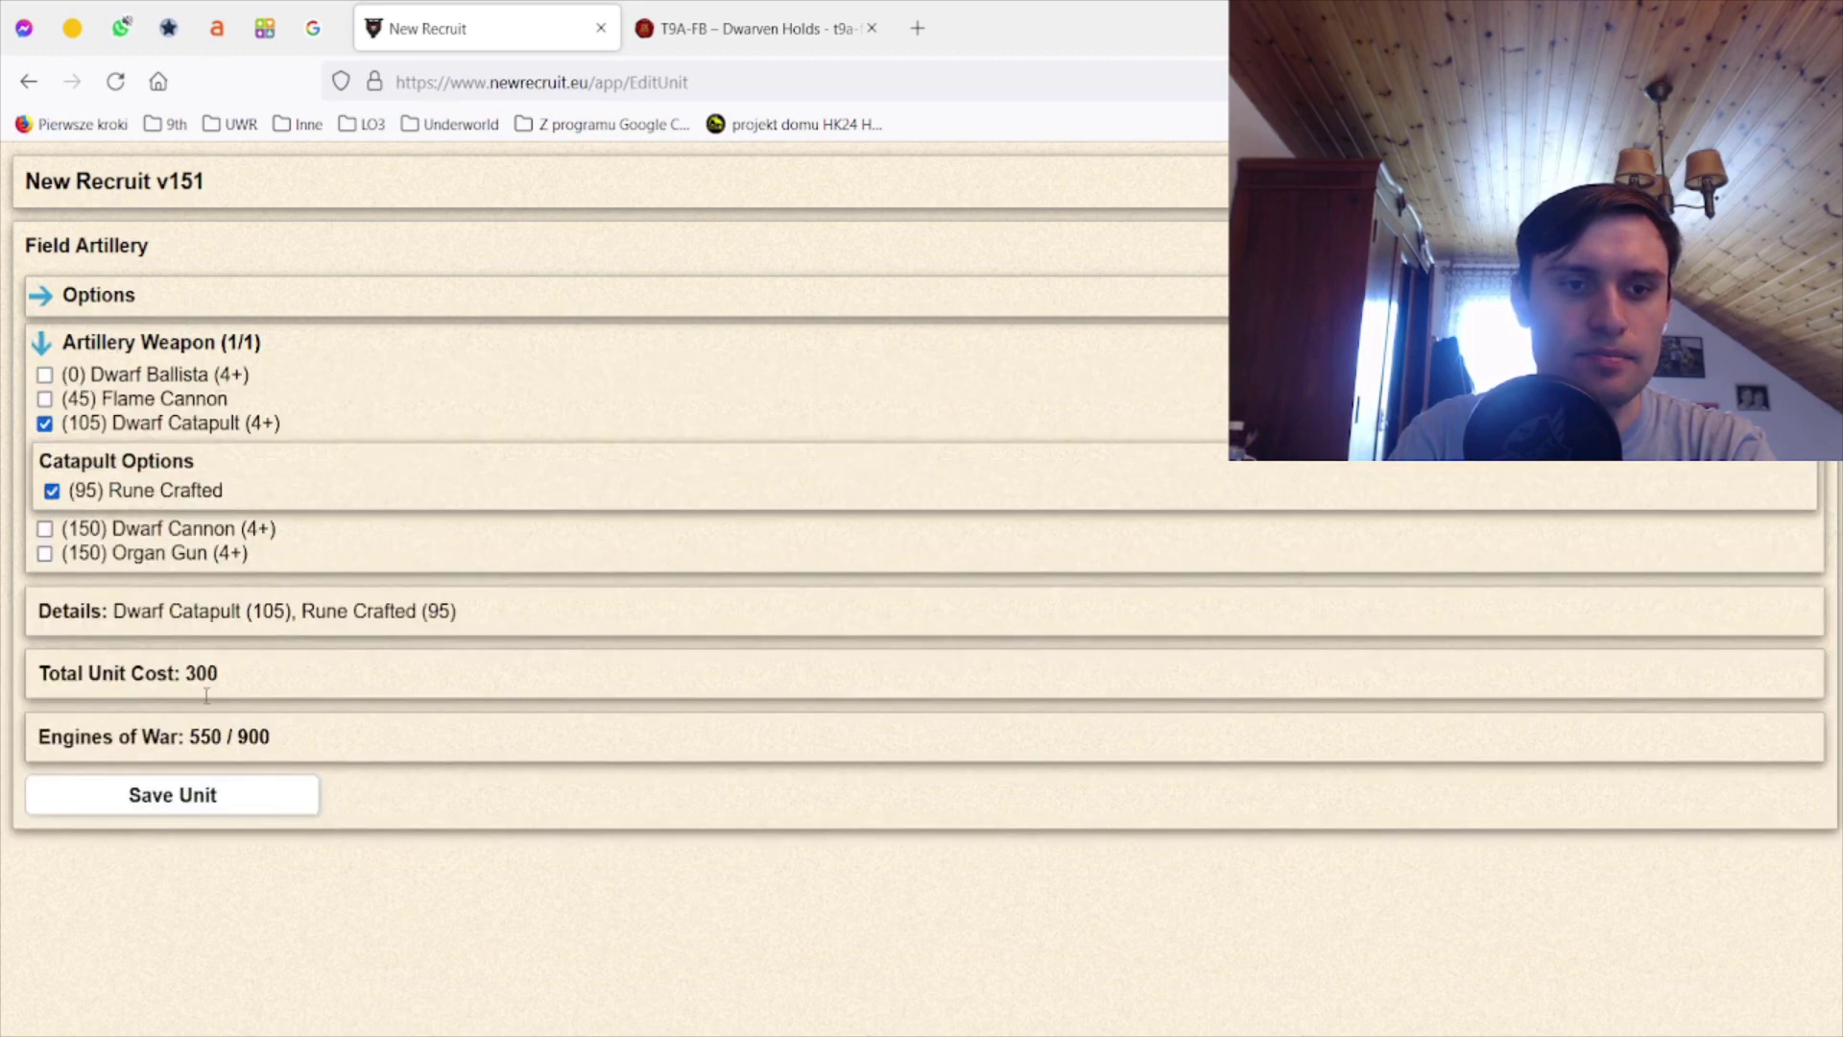
pyautogui.click(212, 814)
# - Add a third Field Artillery armed with an Organ Gun
pyautogui.click(738, 500)
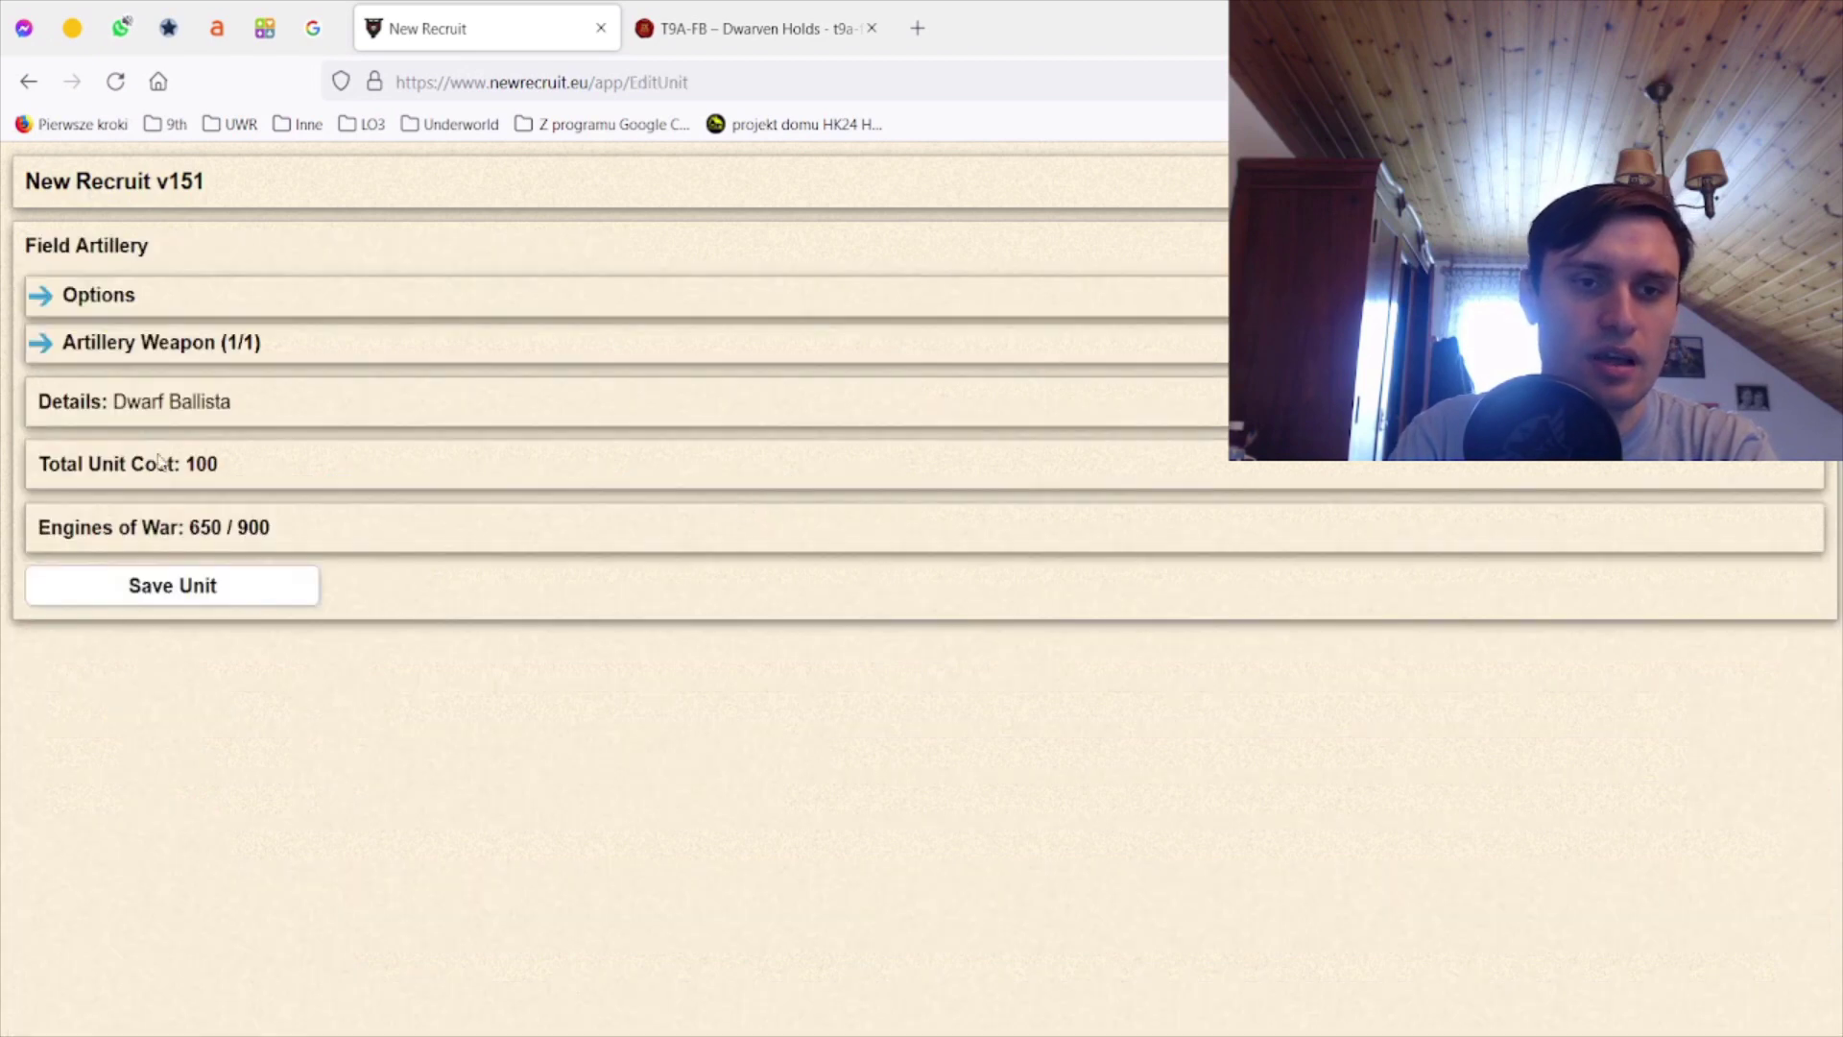
pyautogui.click(158, 341)
pyautogui.click(147, 552)
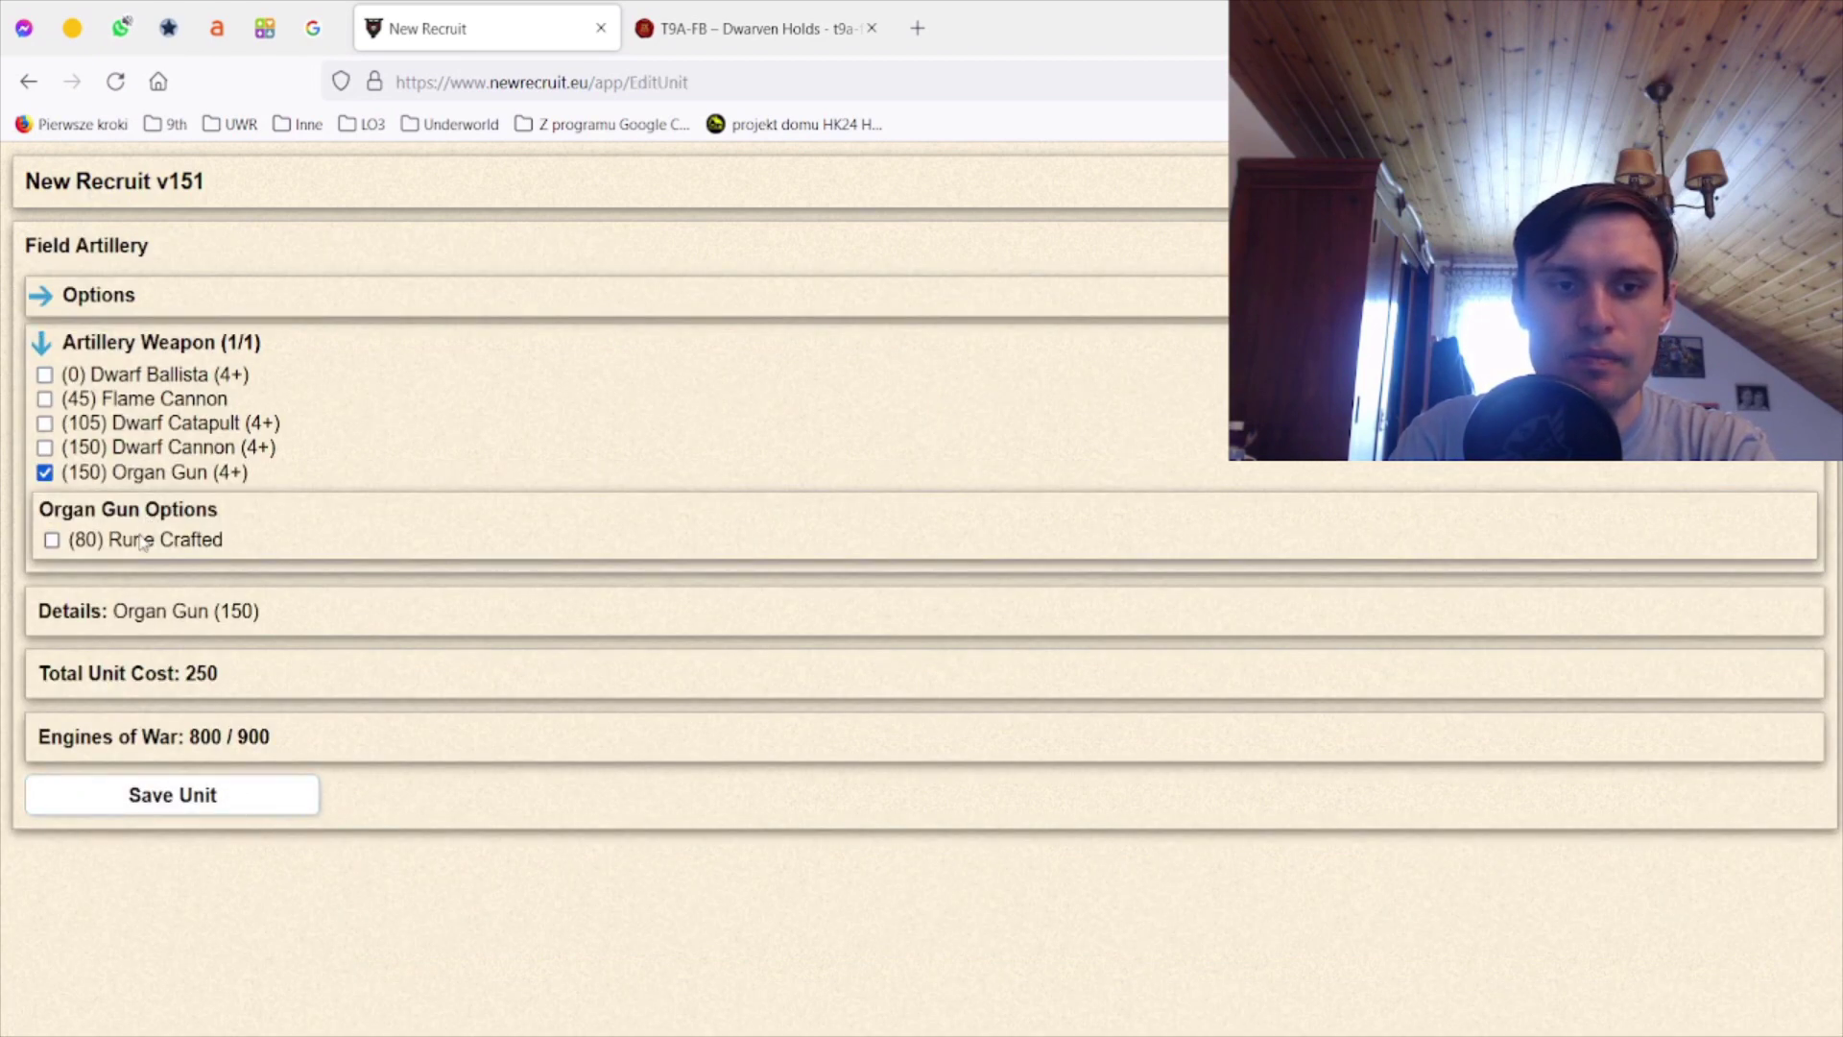
pyautogui.click(191, 807)
pyautogui.scroll(-3, 648, 721)
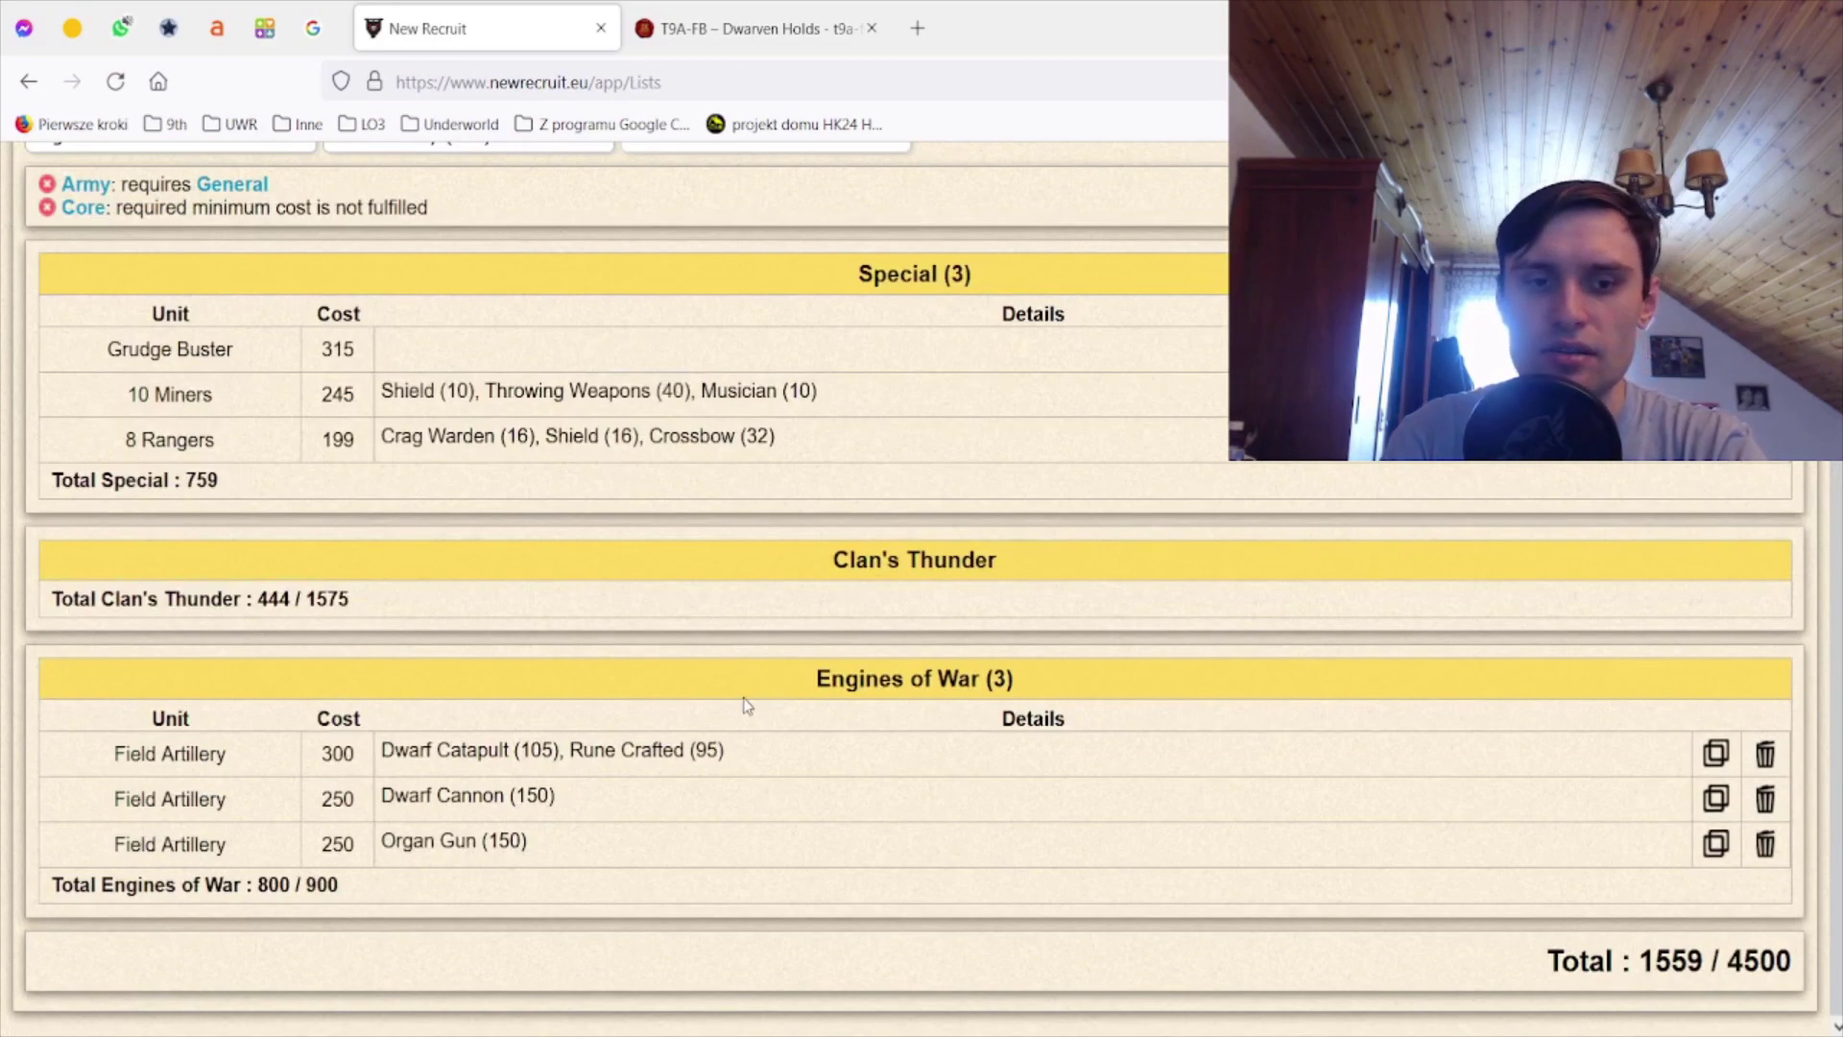
pyautogui.scroll(3, 746, 706)
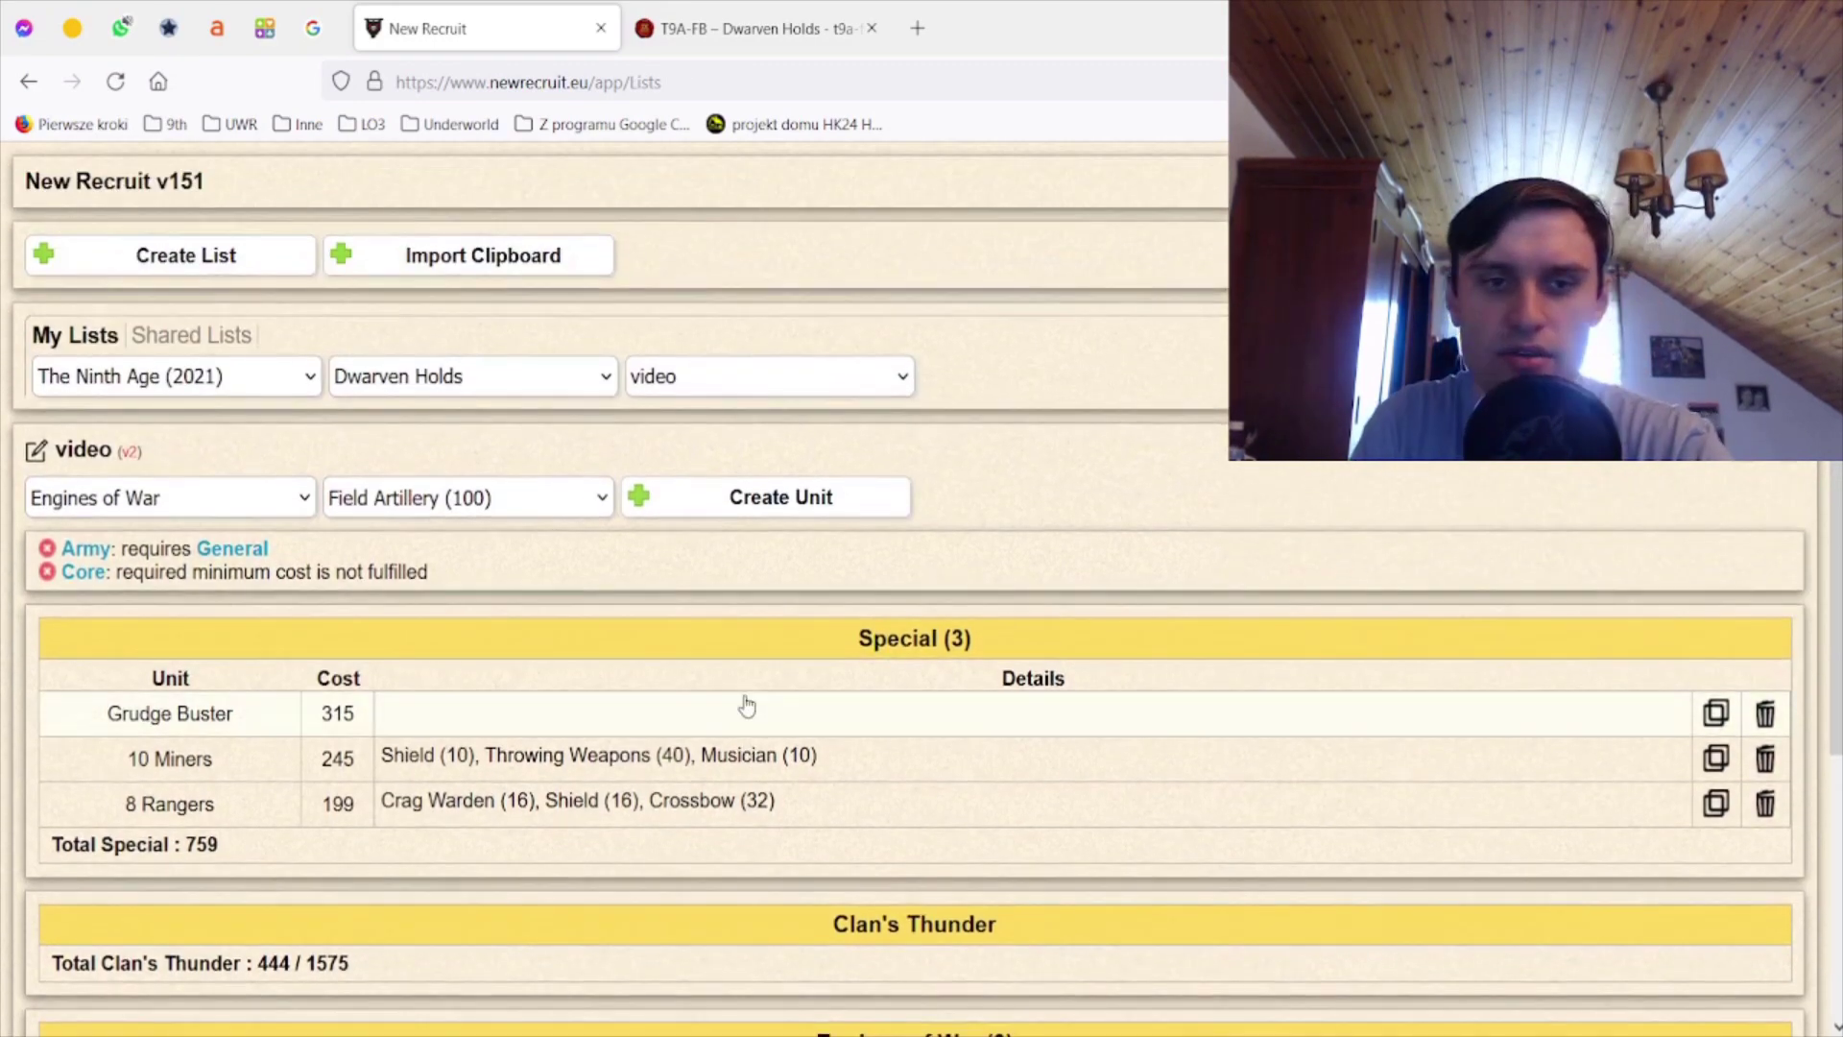
# - Check artillery weapon and Rune Crafted costs in the PDF's Engines of War page, then return
pyautogui.click(759, 27)
pyautogui.scroll(-5, 1114, 541)
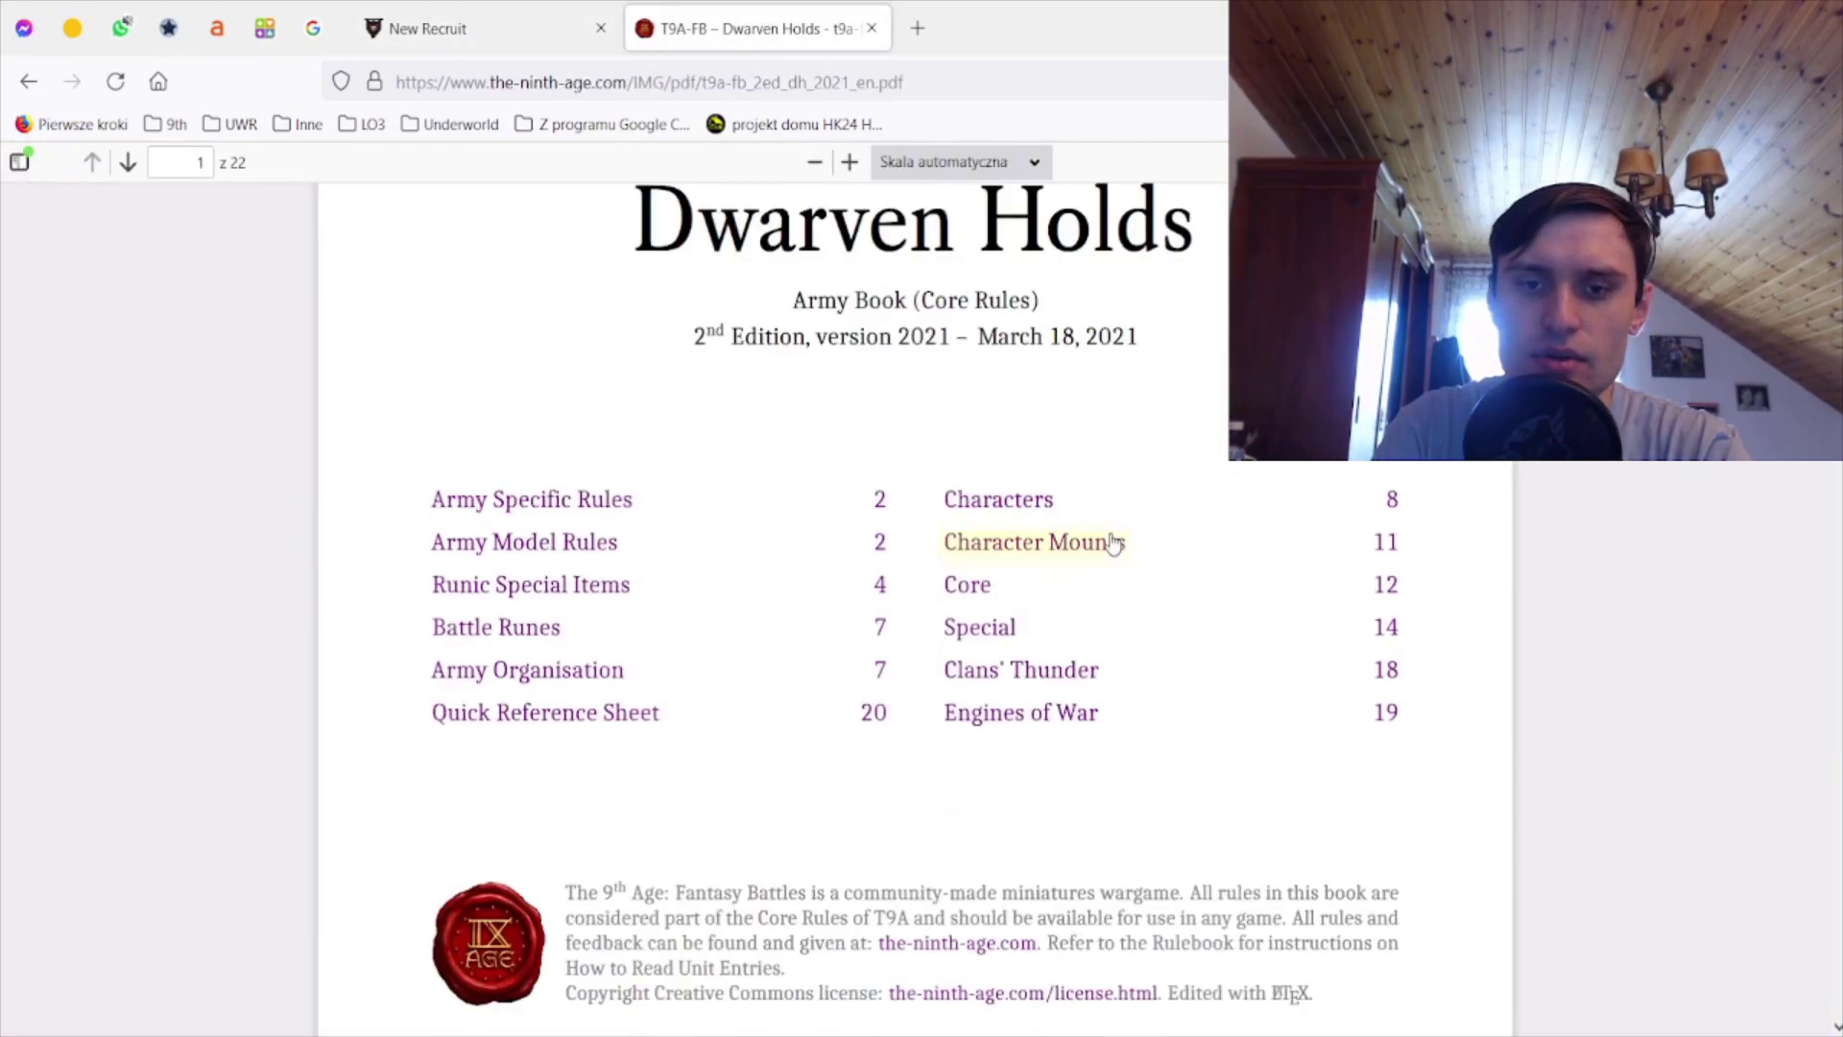
pyautogui.click(1021, 712)
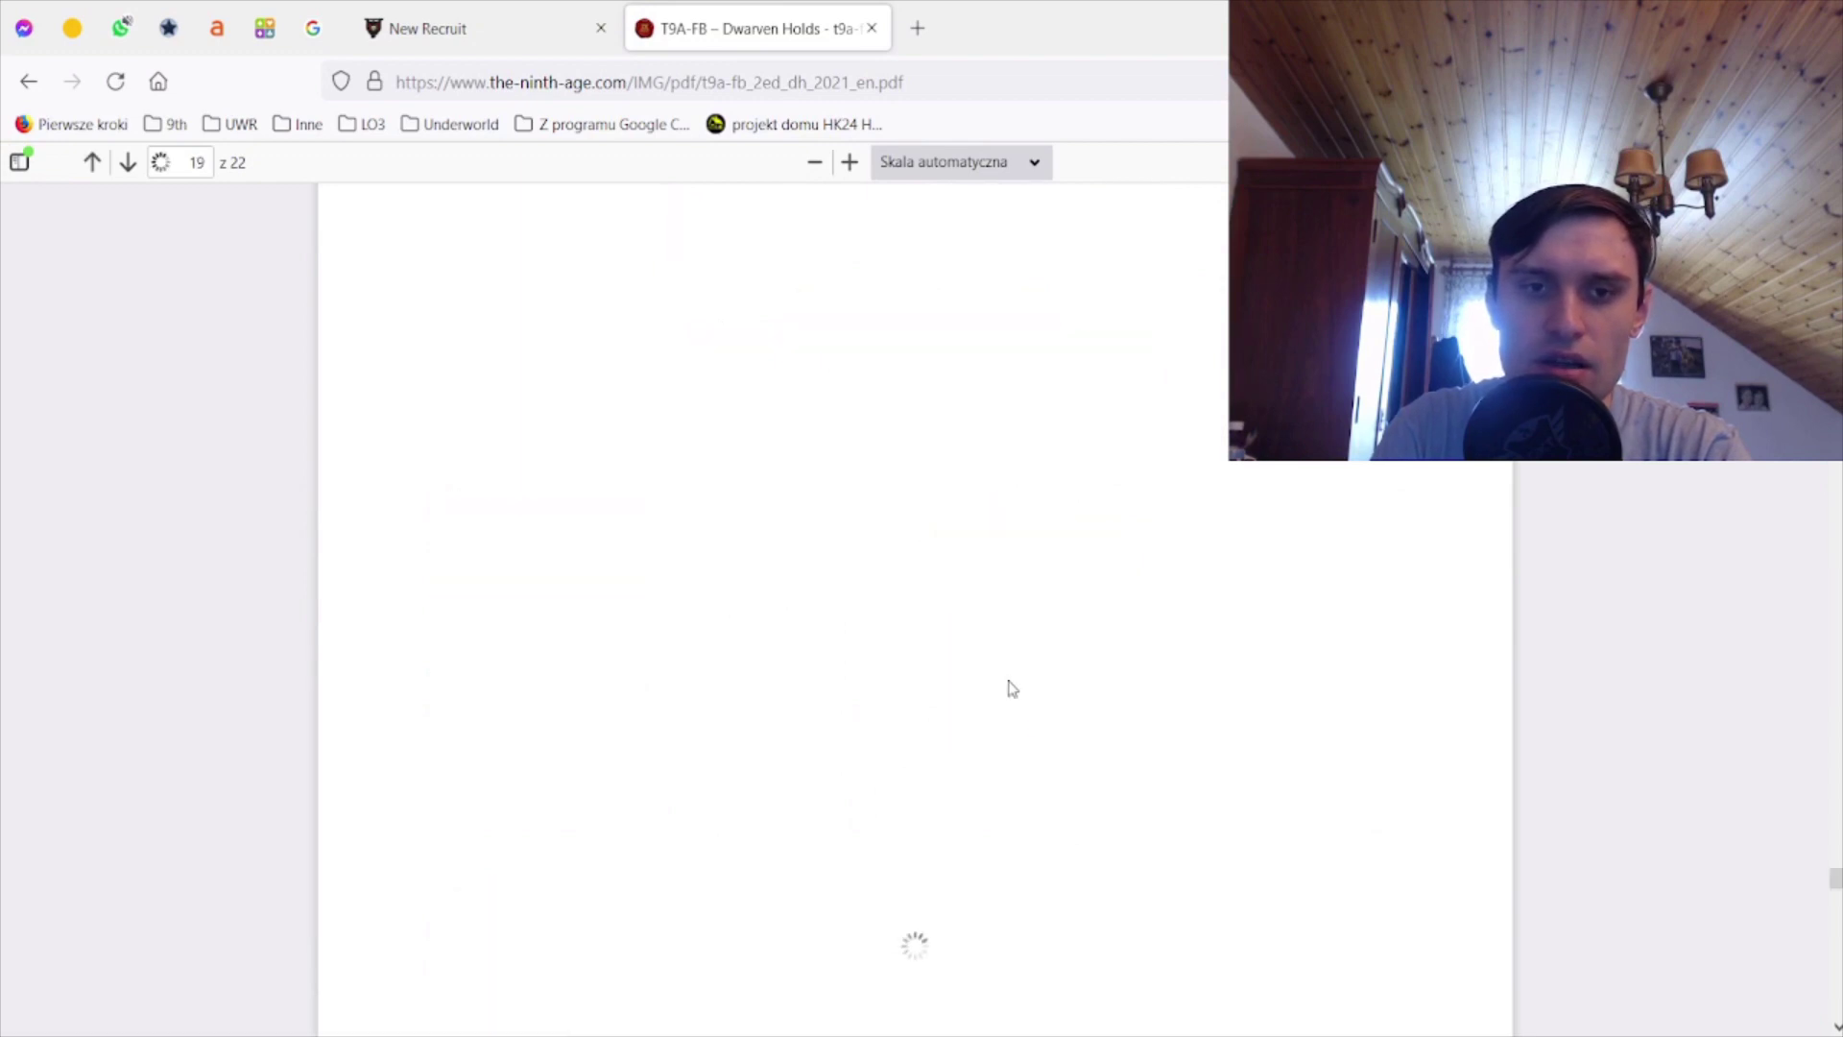
pyautogui.scroll(-5, 925, 597)
pyautogui.scroll(-1, 926, 591)
pyautogui.scroll(-1, 928, 588)
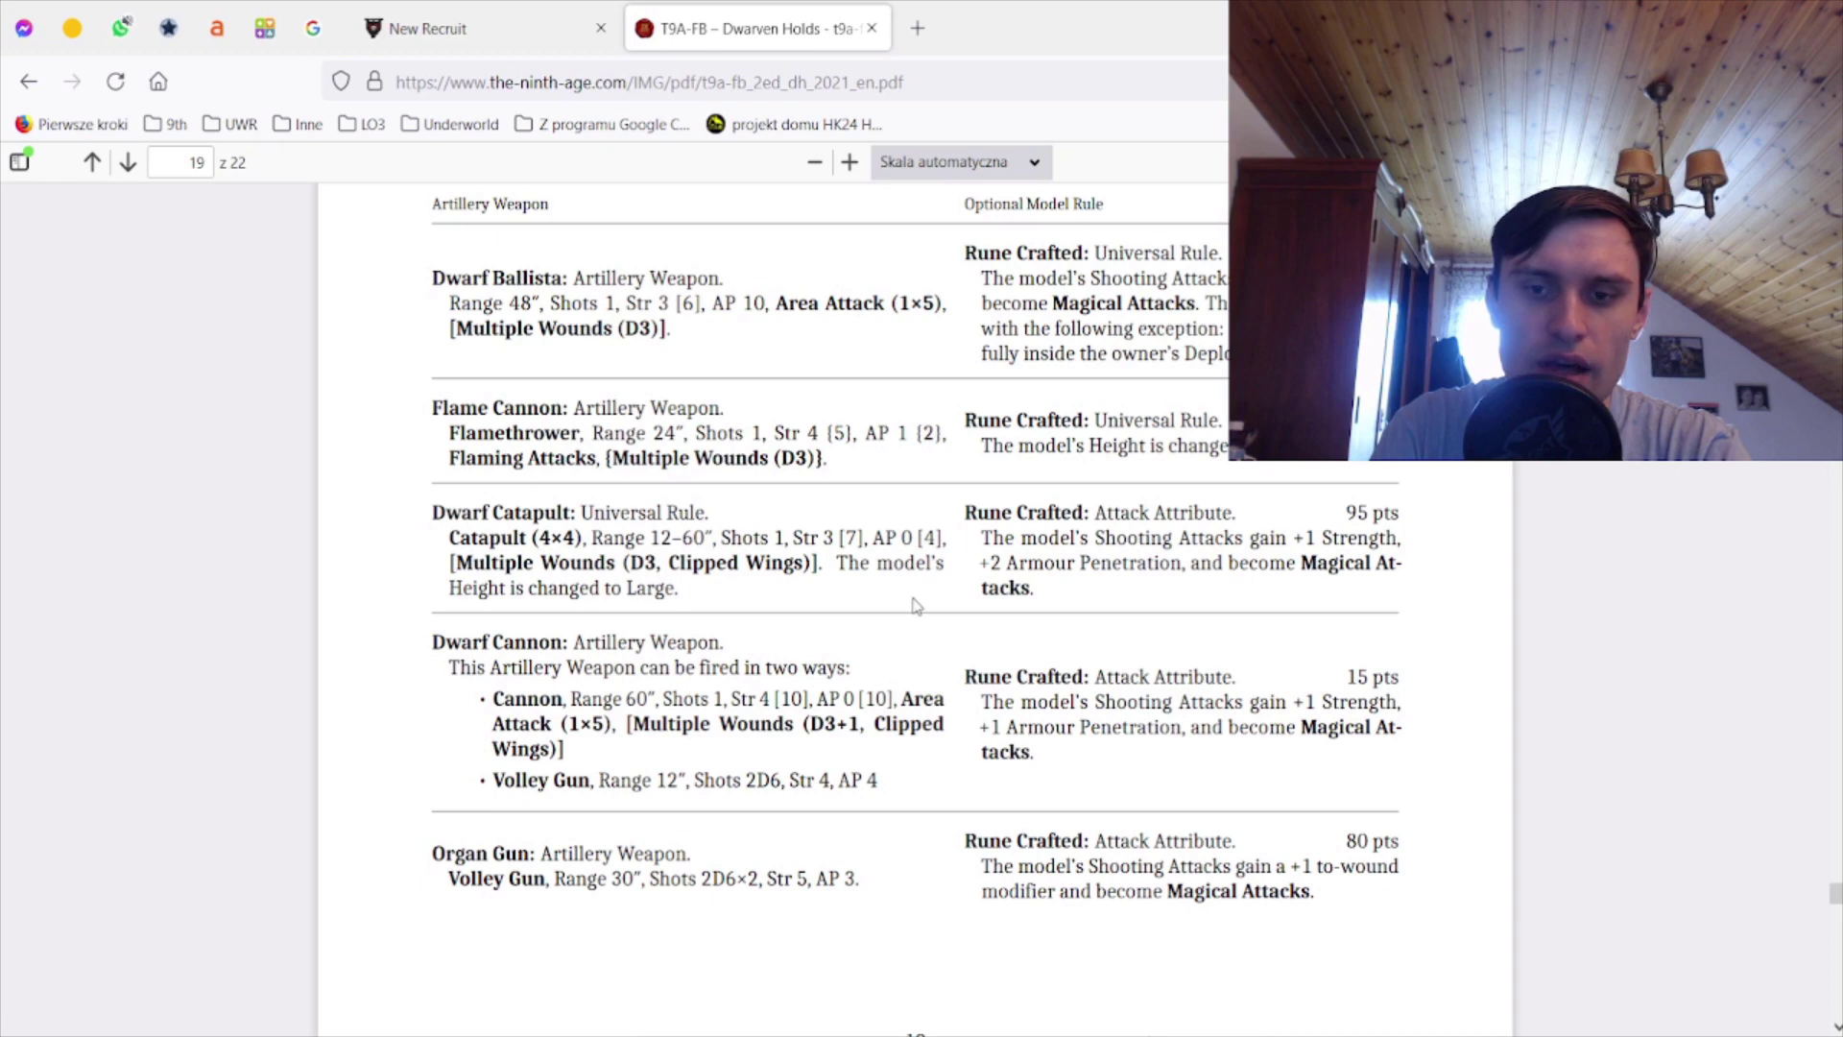
pyautogui.click(519, 27)
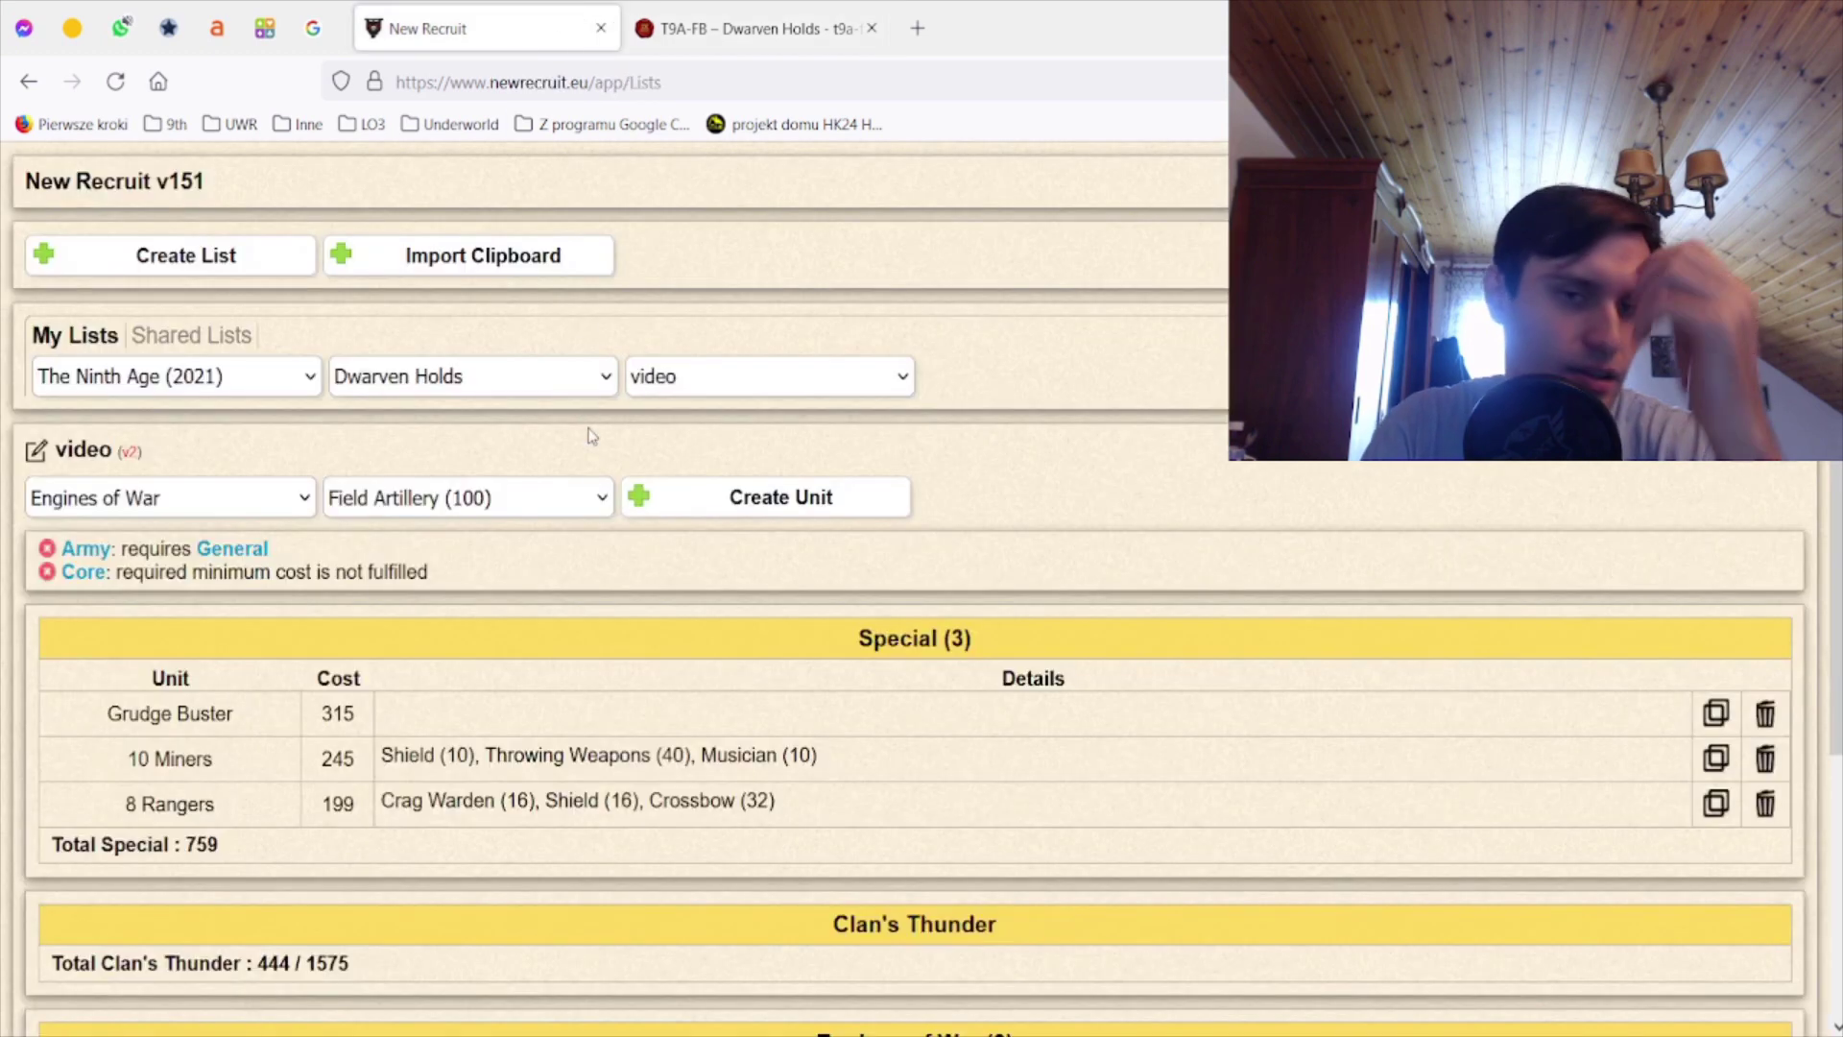
pyautogui.scroll(-2, 624, 592)
pyautogui.scroll(-2, 626, 596)
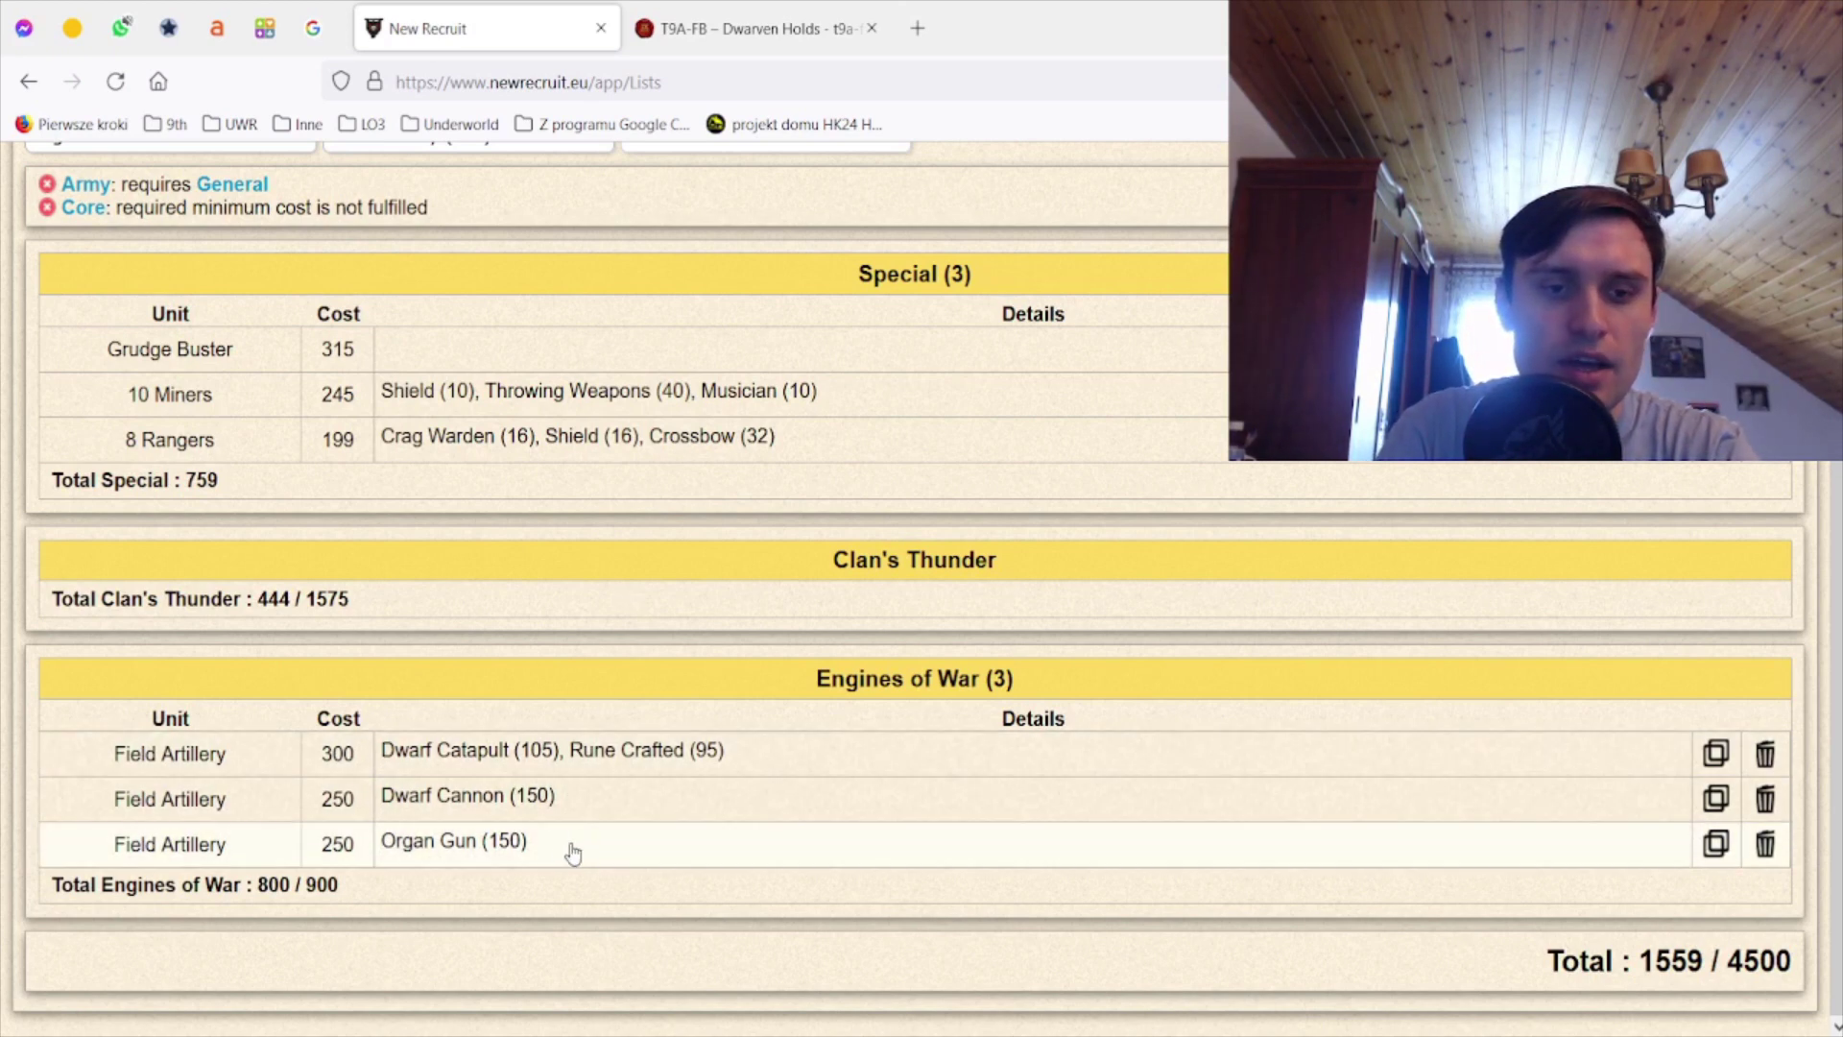
pyautogui.moveTo(283, 884); pyautogui.dragTo(297, 884)
# - In Core, add Clan Warriors with Paired Weapons, Standard Bearer and Banner of the Relentless Company
pyautogui.click(296, 884)
pyautogui.scroll(2, 461, 669)
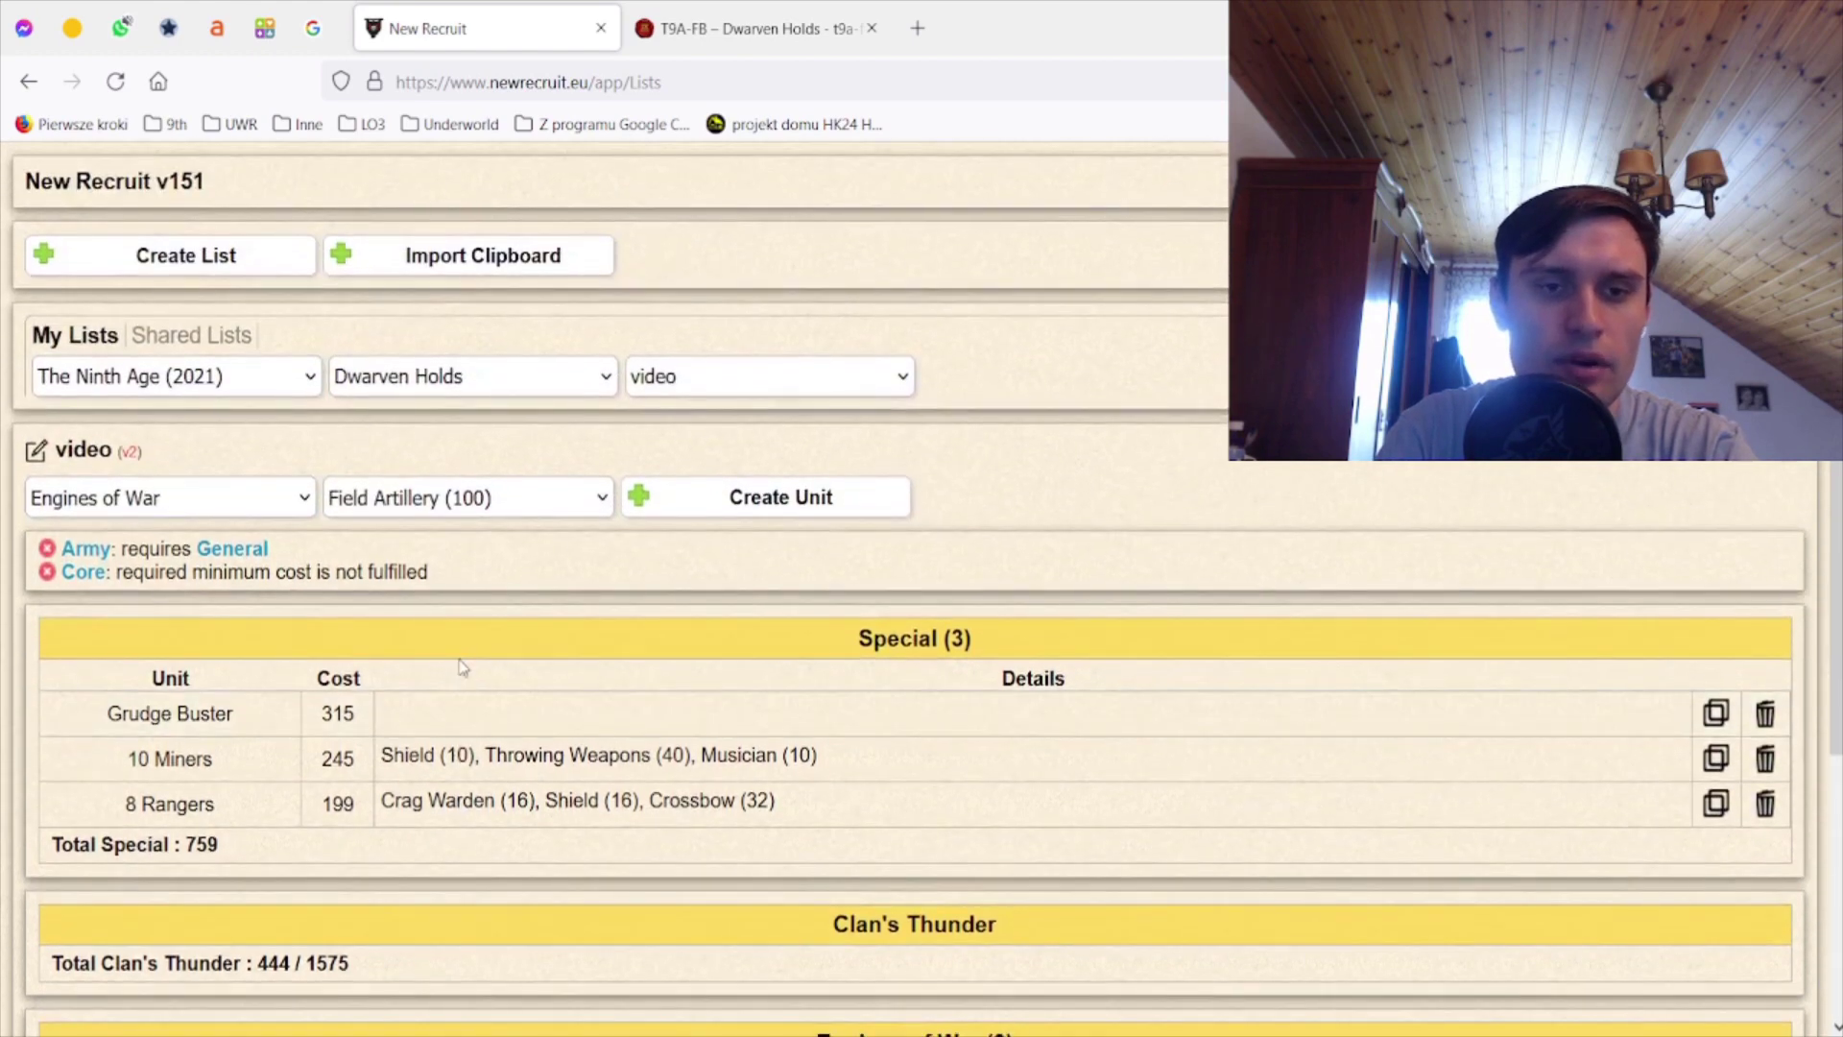
pyautogui.scroll(-2, 467, 660)
pyautogui.scroll(1, 506, 851)
pyautogui.scroll(1, 507, 851)
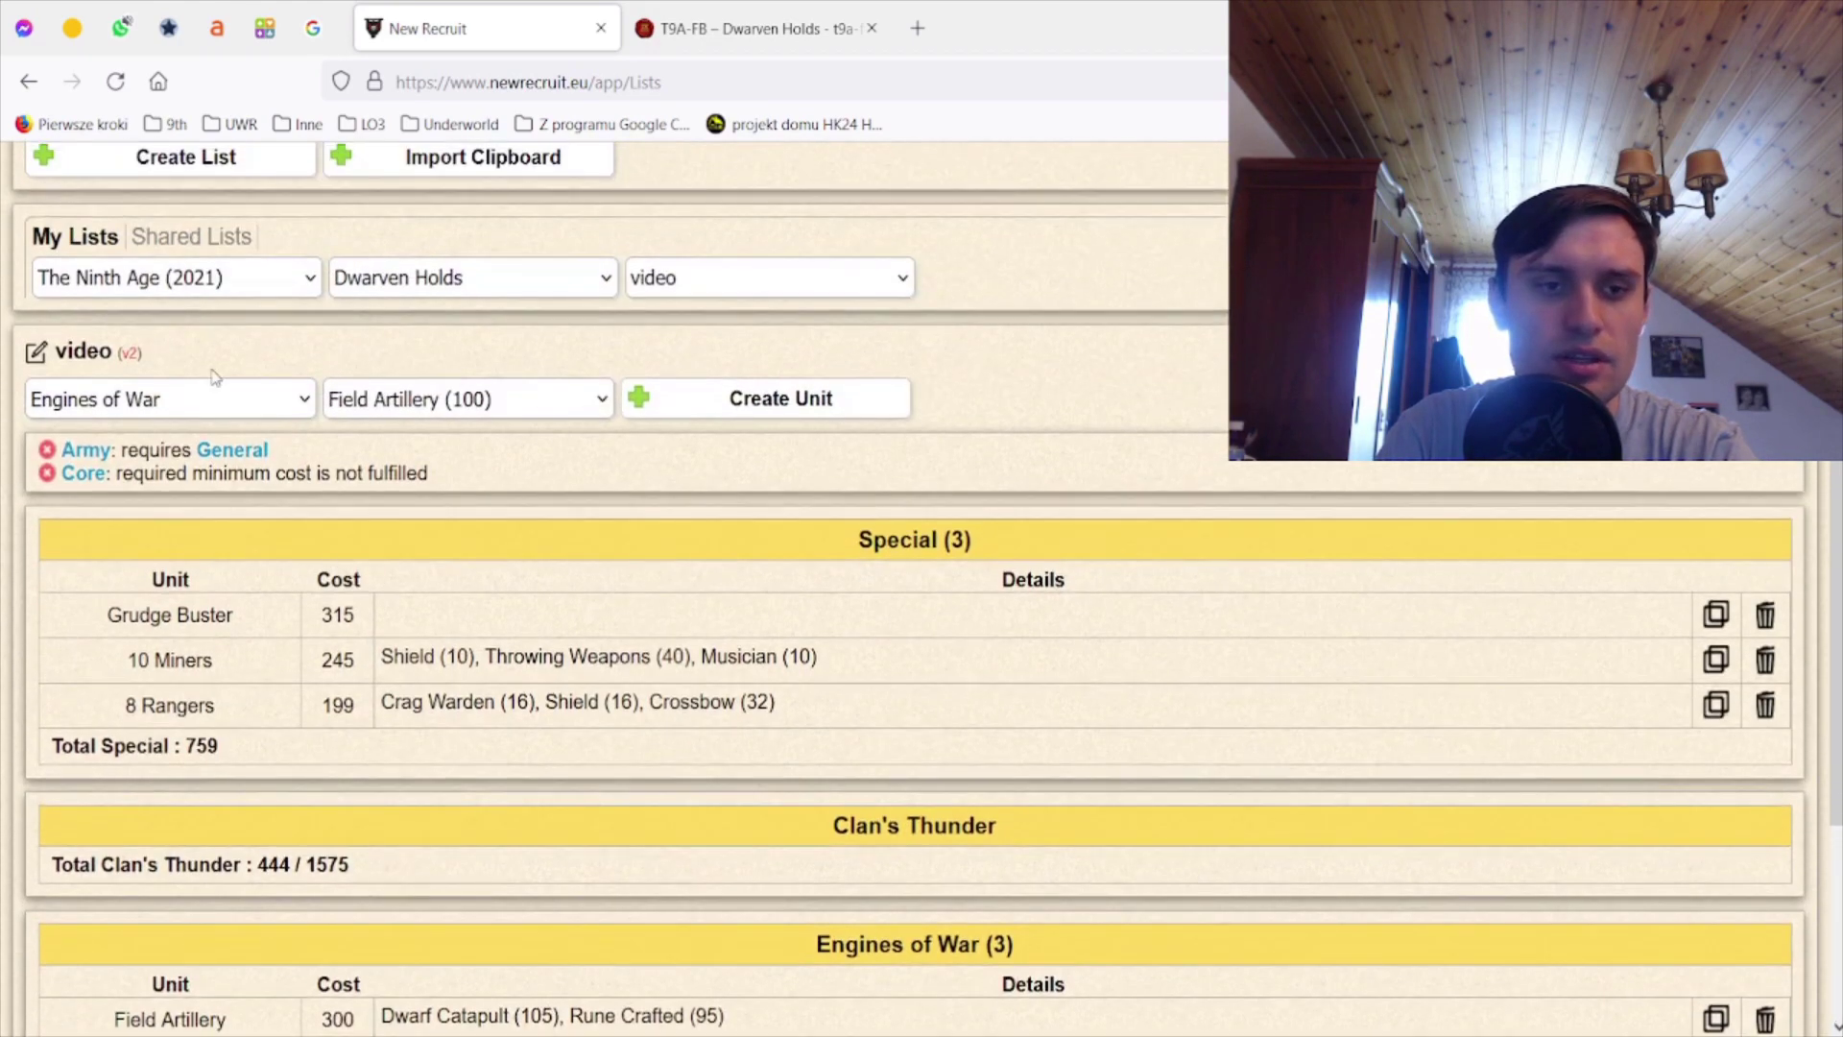
pyautogui.click(168, 444)
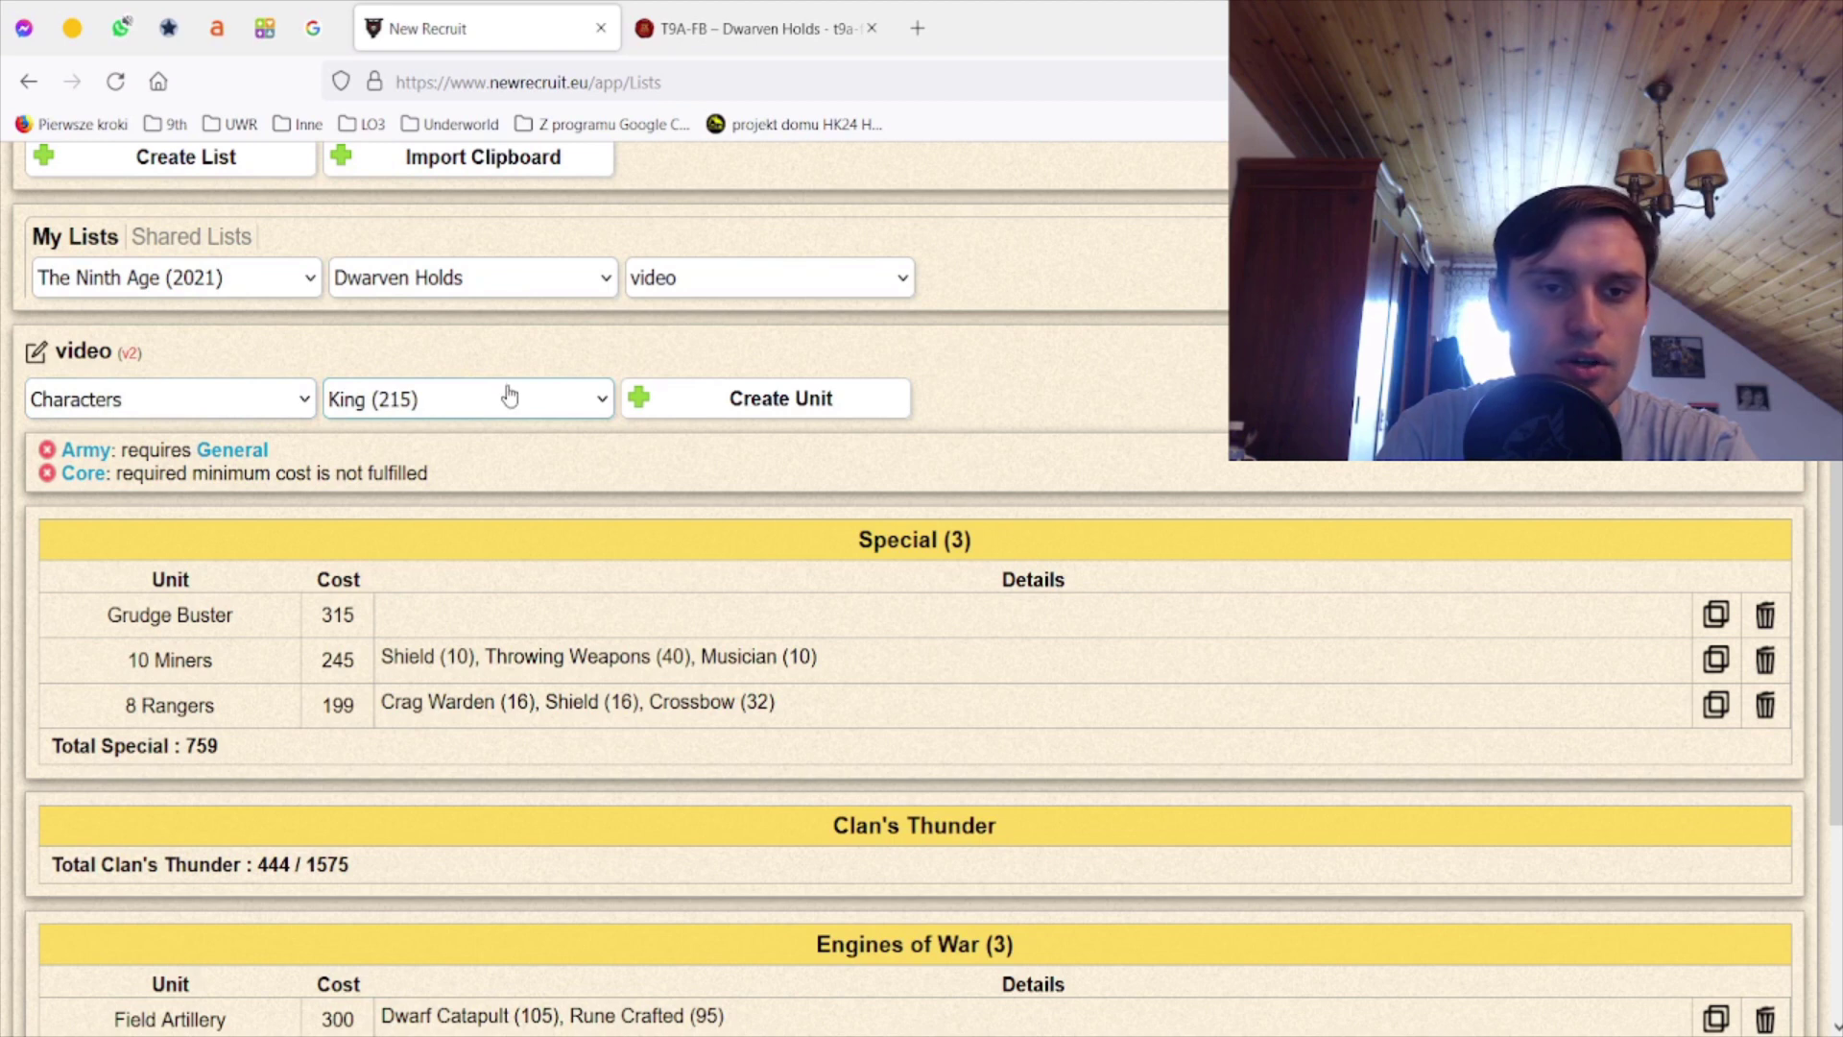
pyautogui.click(230, 411)
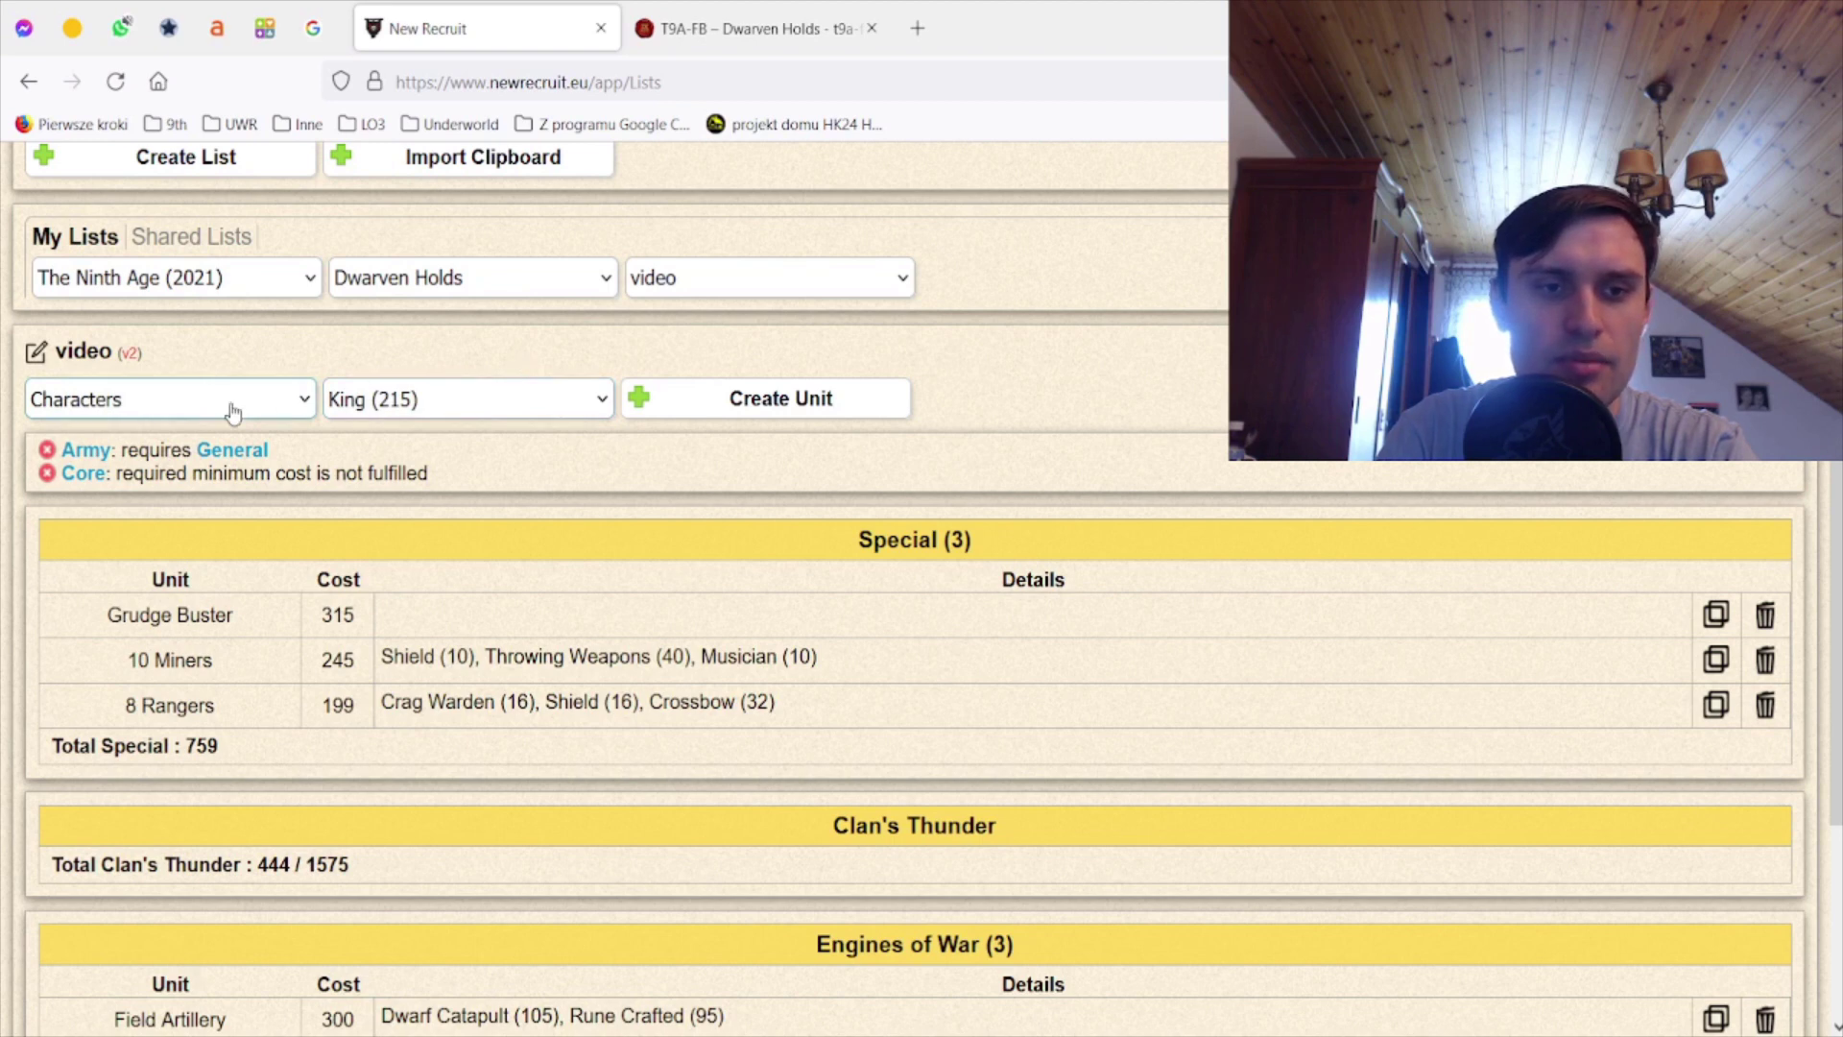
pyautogui.click(189, 512)
pyautogui.click(720, 403)
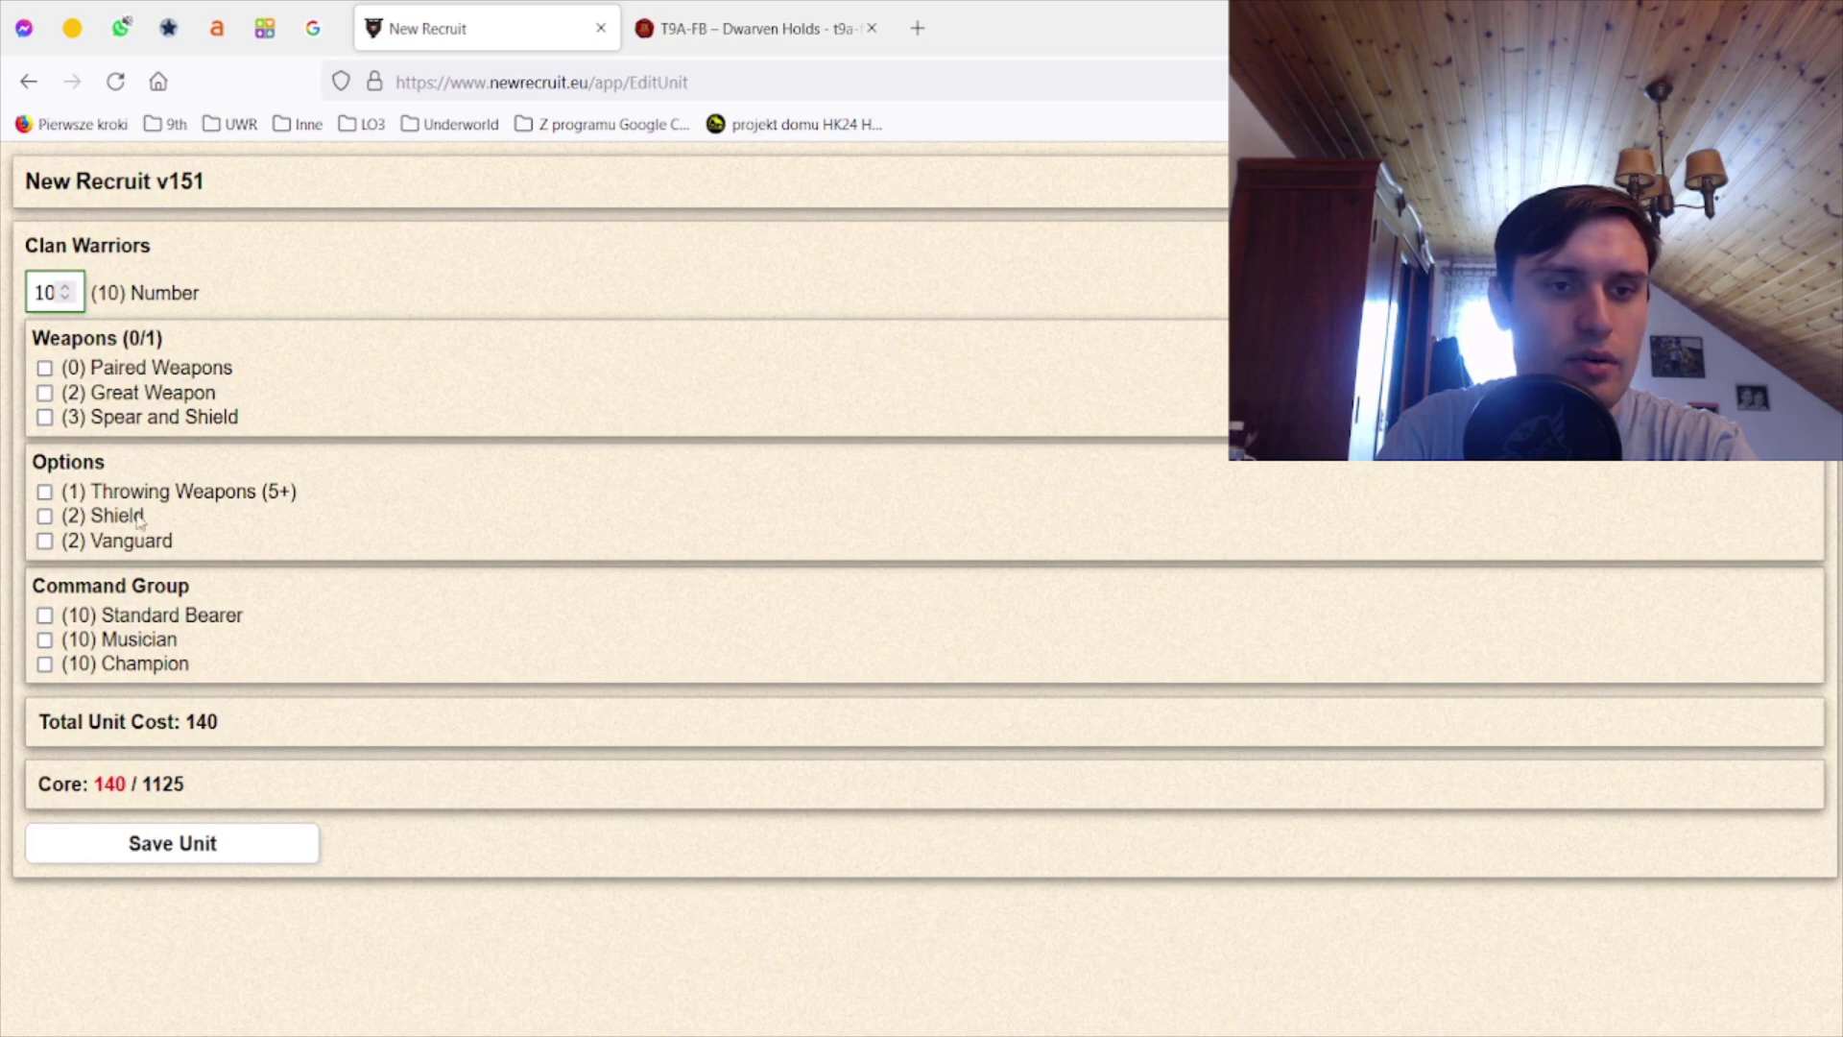
pyautogui.click(155, 369)
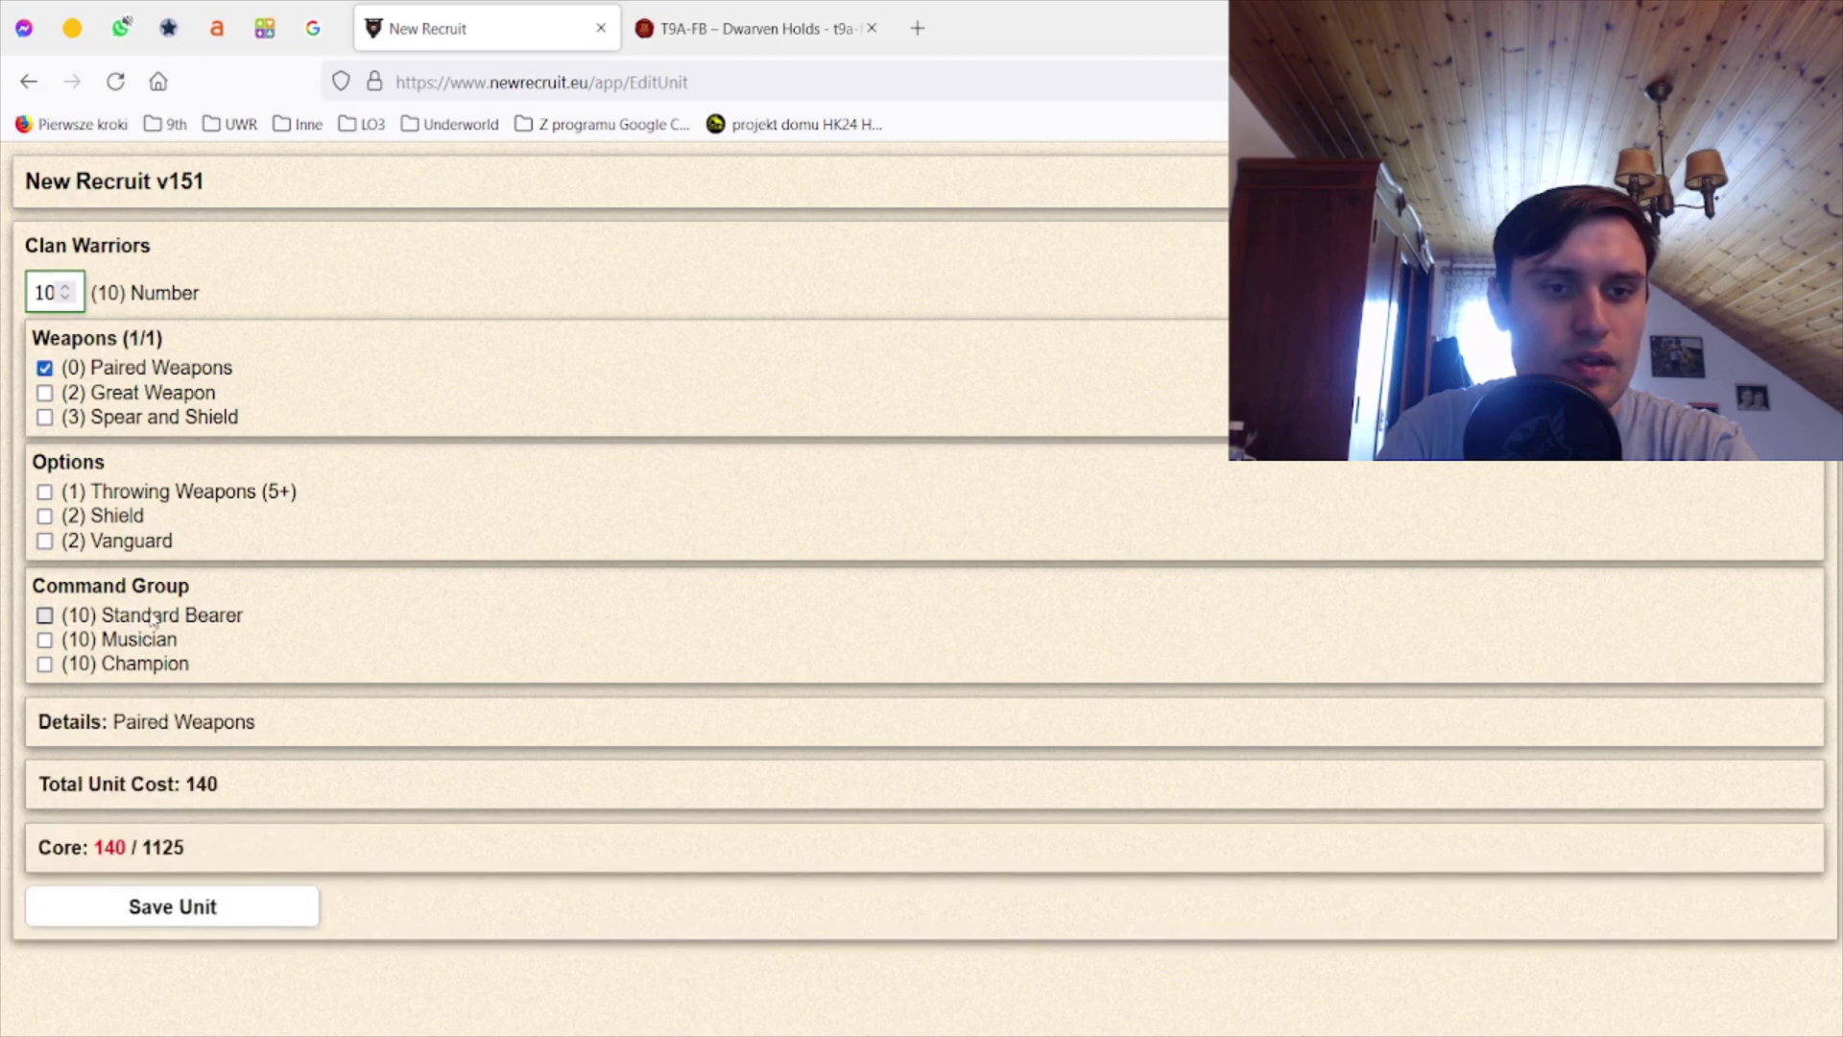
pyautogui.click(153, 617)
pyautogui.click(160, 657)
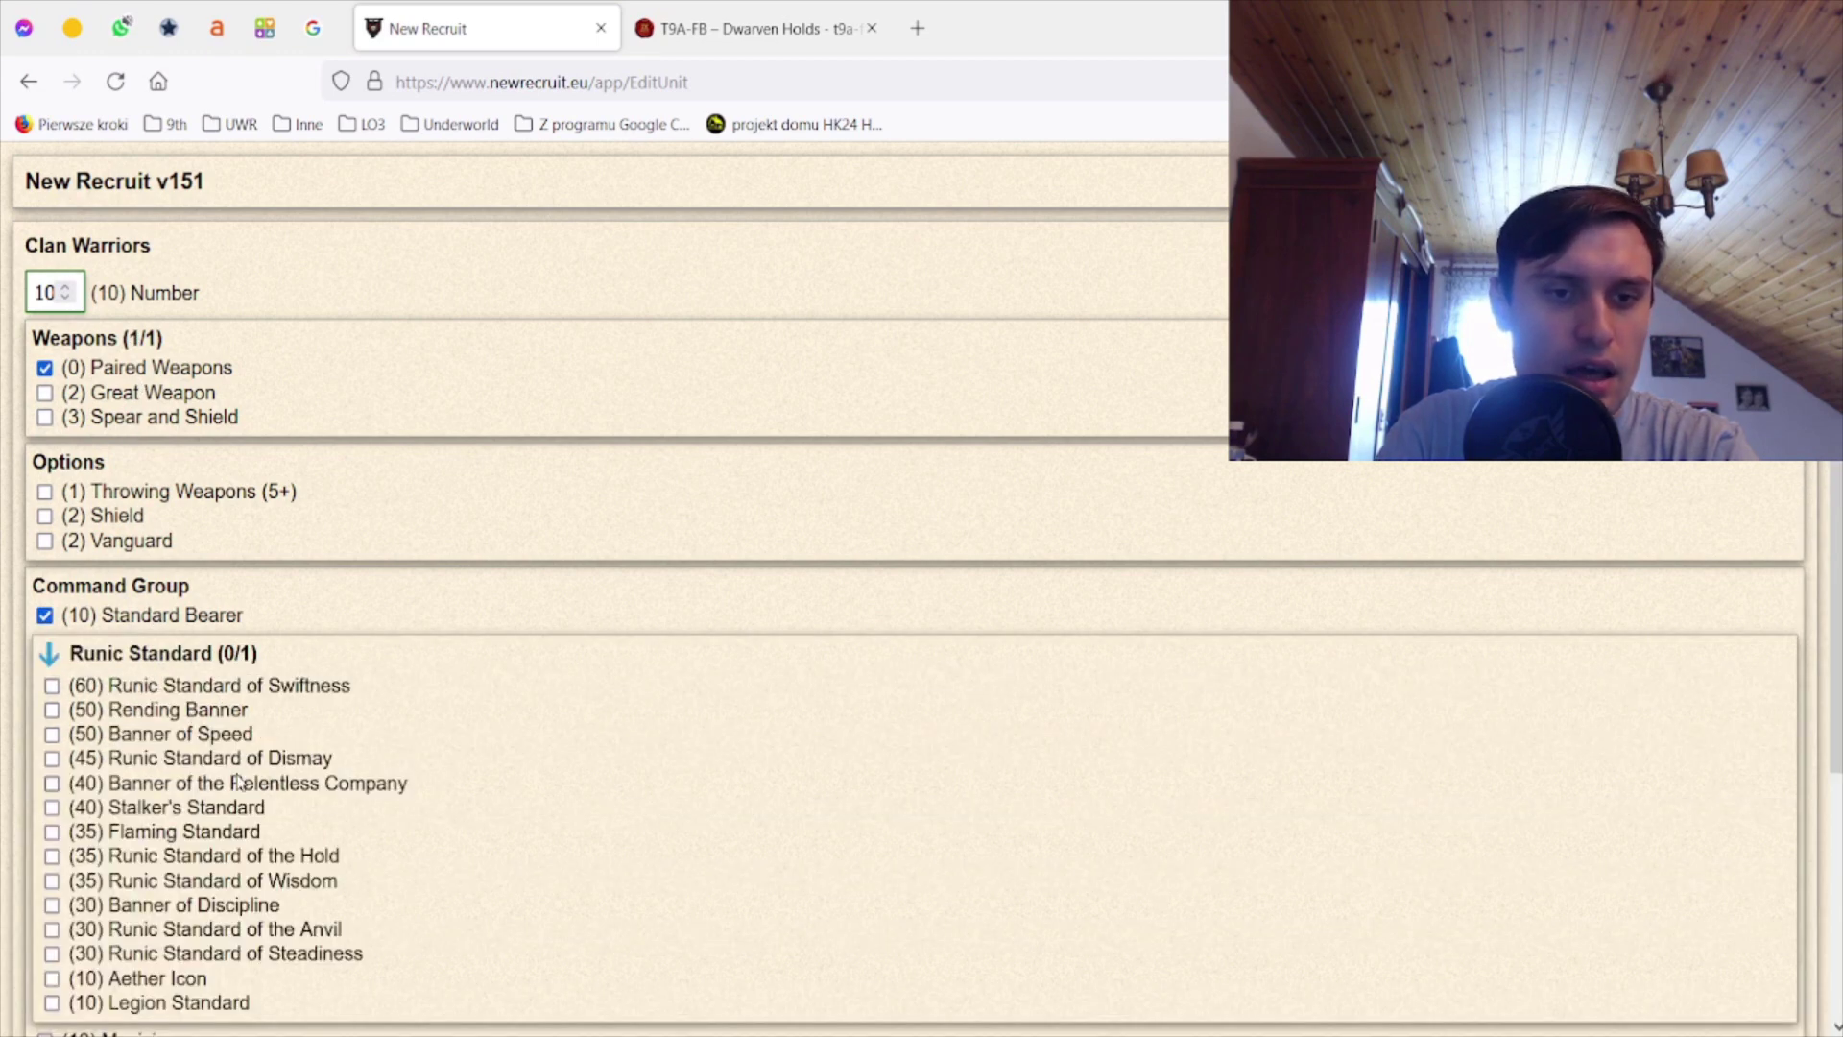
pyautogui.click(201, 782)
pyautogui.scroll(-3, 362, 872)
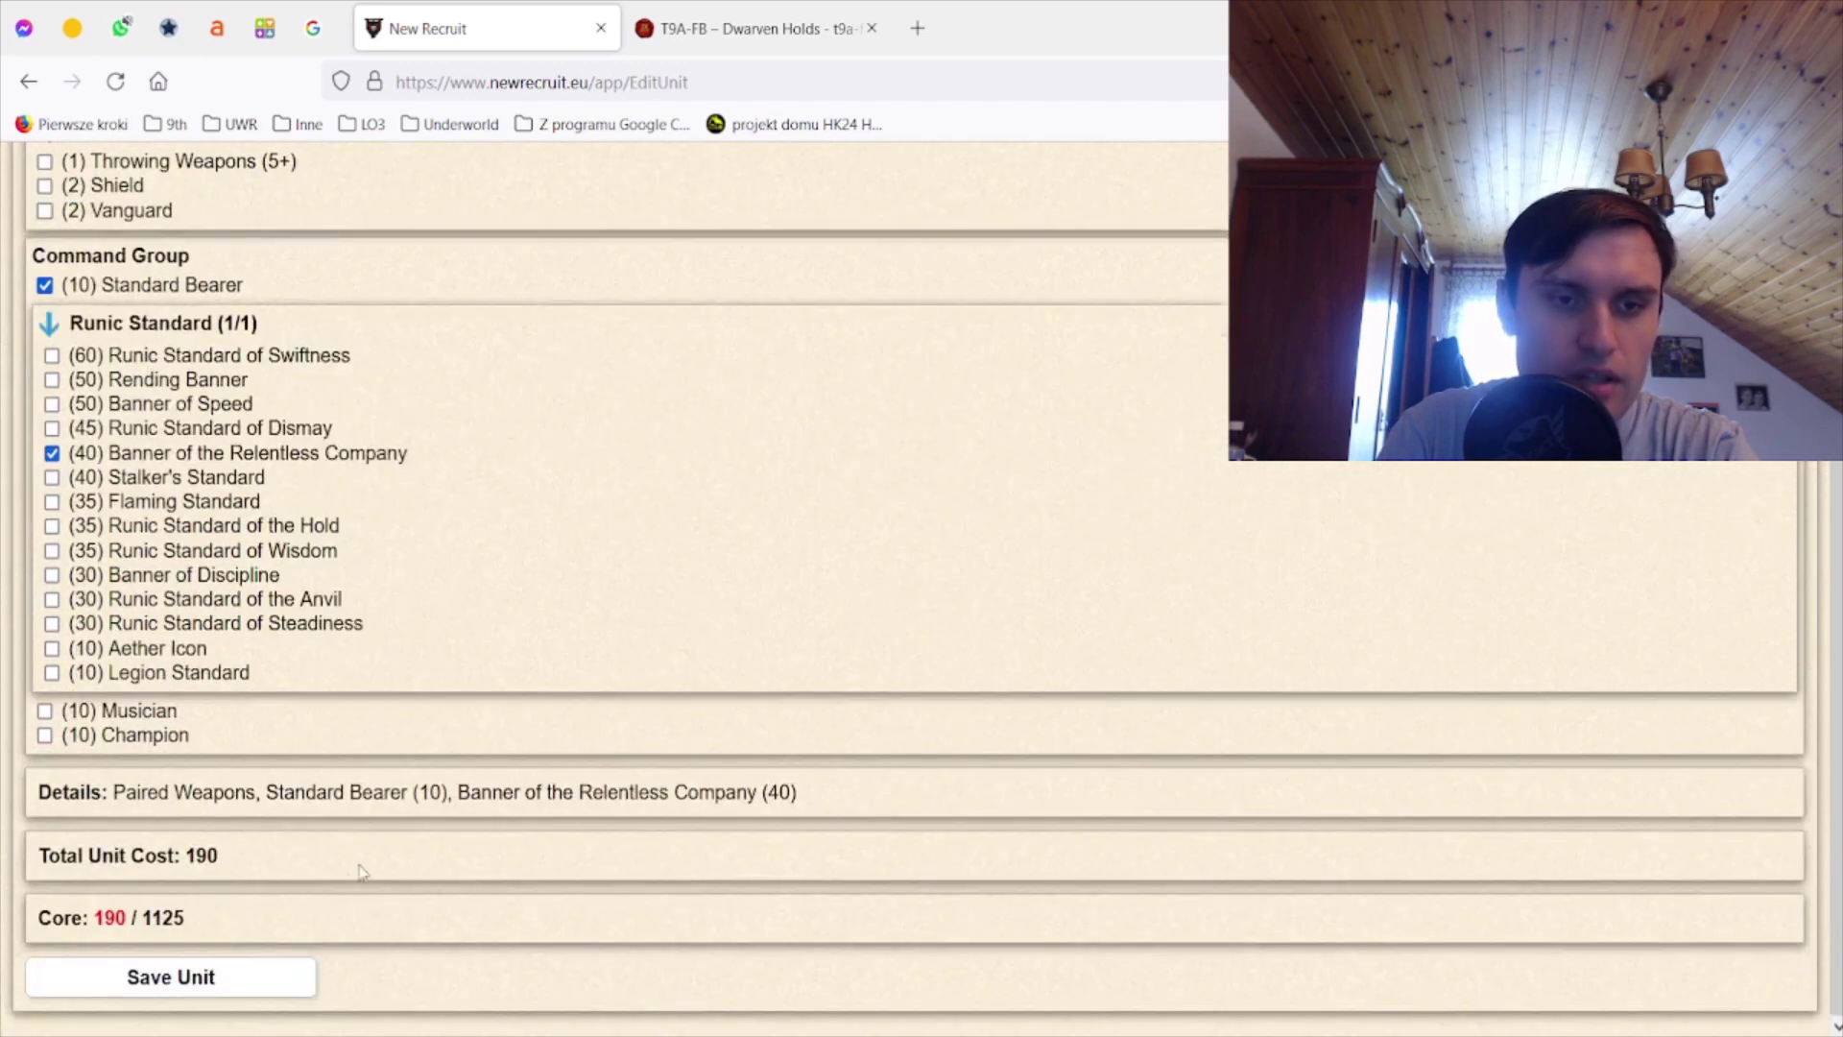
pyautogui.click(227, 976)
# - Add a Clan Marksmen unit with a Standard Bearer and runic banner
pyautogui.click(500, 510)
pyautogui.click(751, 403)
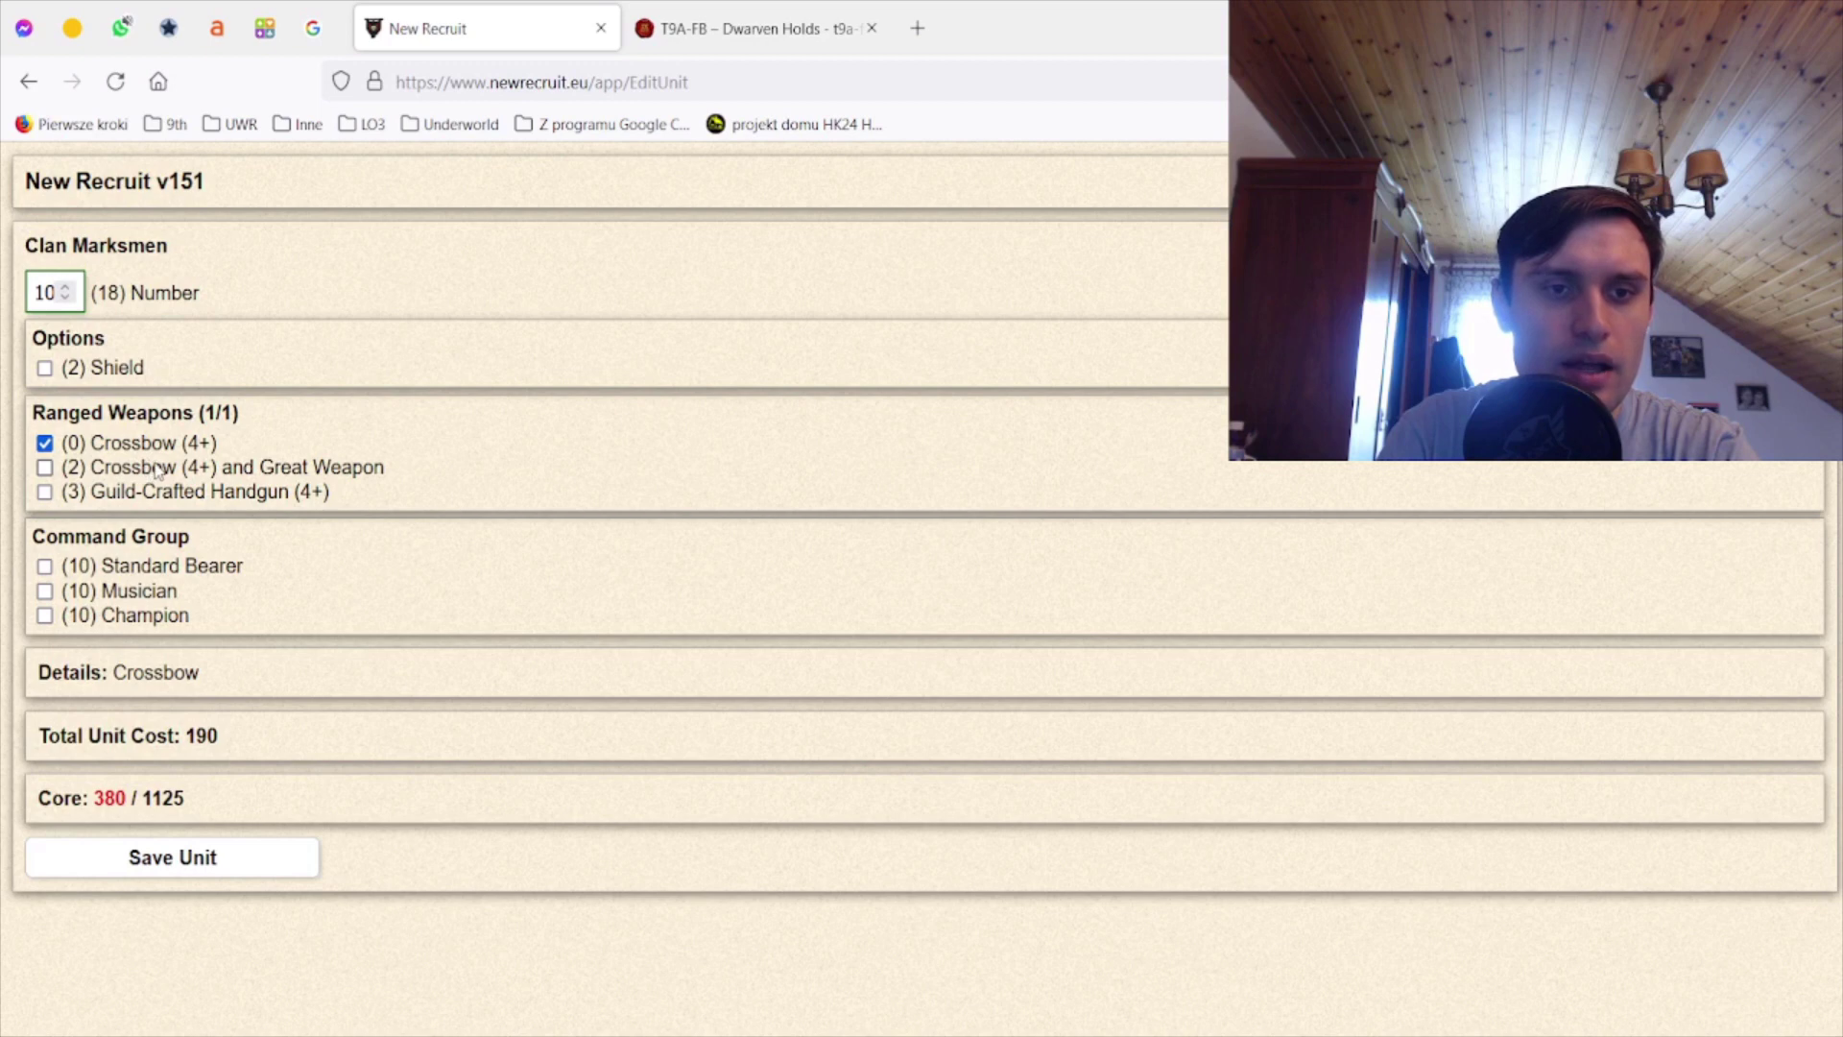
pyautogui.click(144, 570)
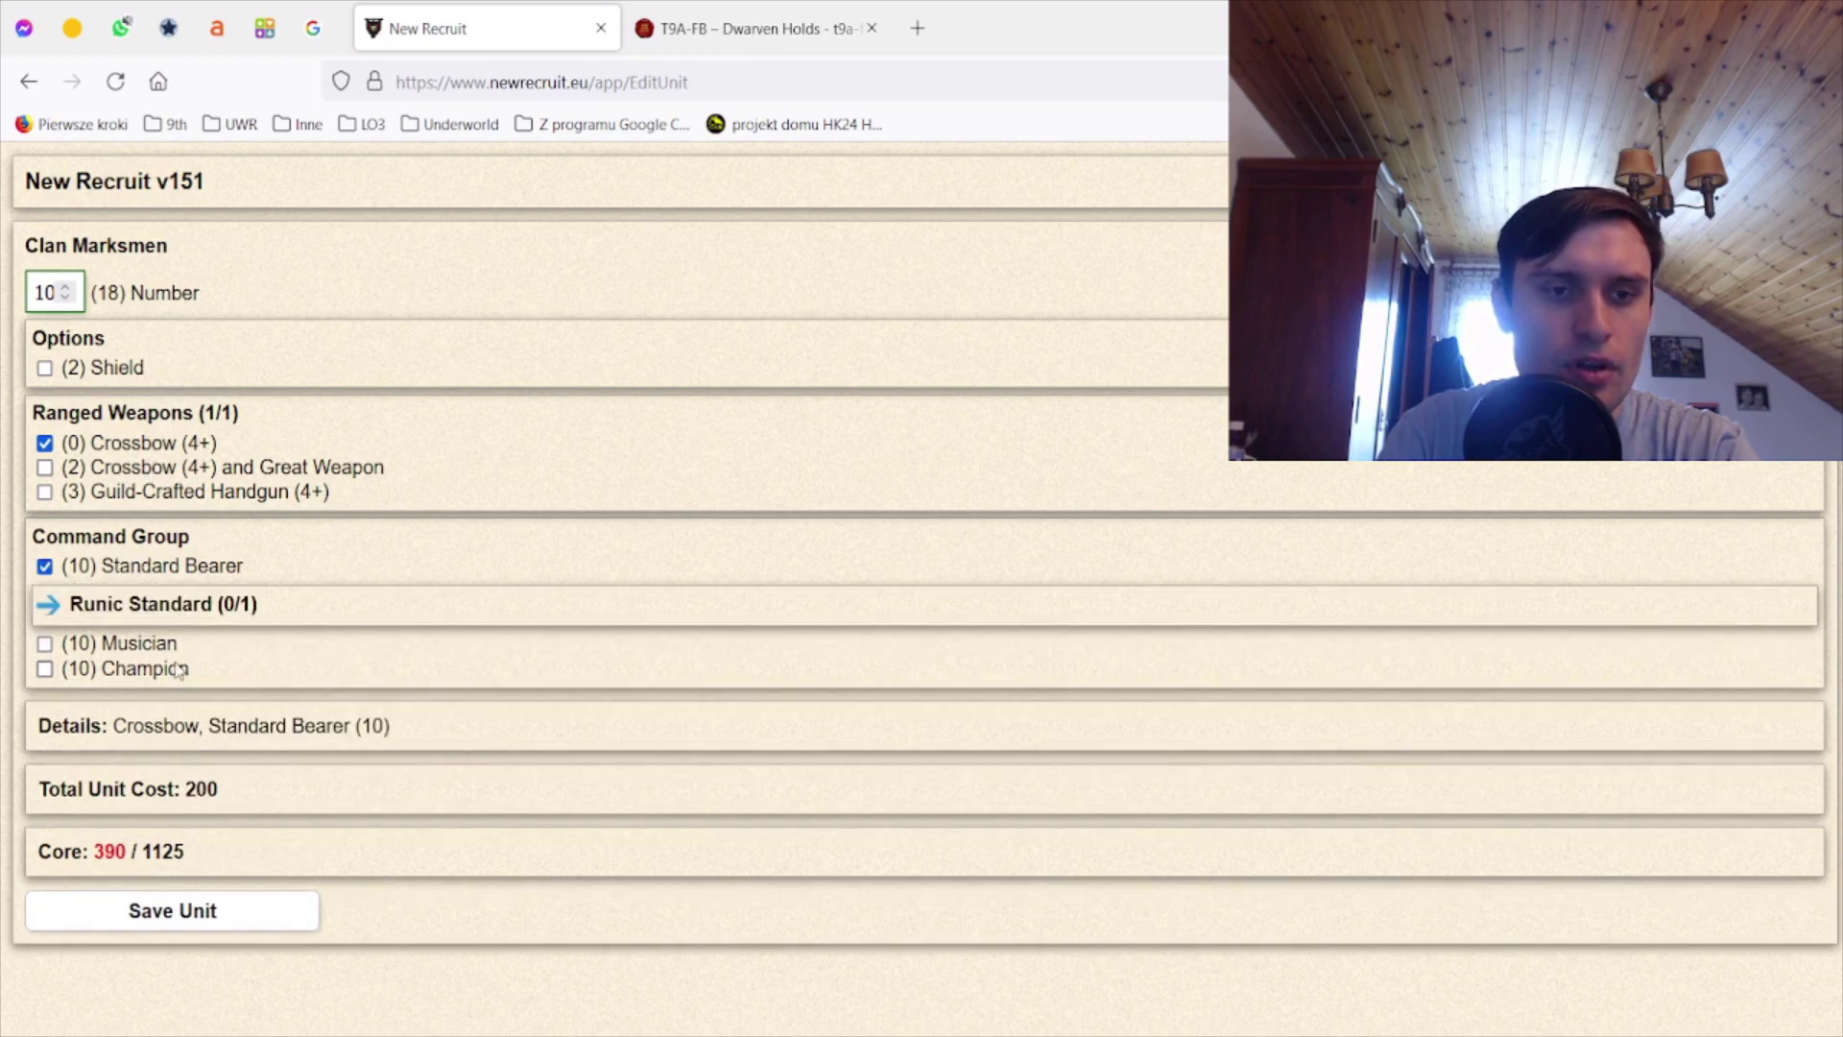
pyautogui.click(173, 611)
pyautogui.scroll(-3, 282, 851)
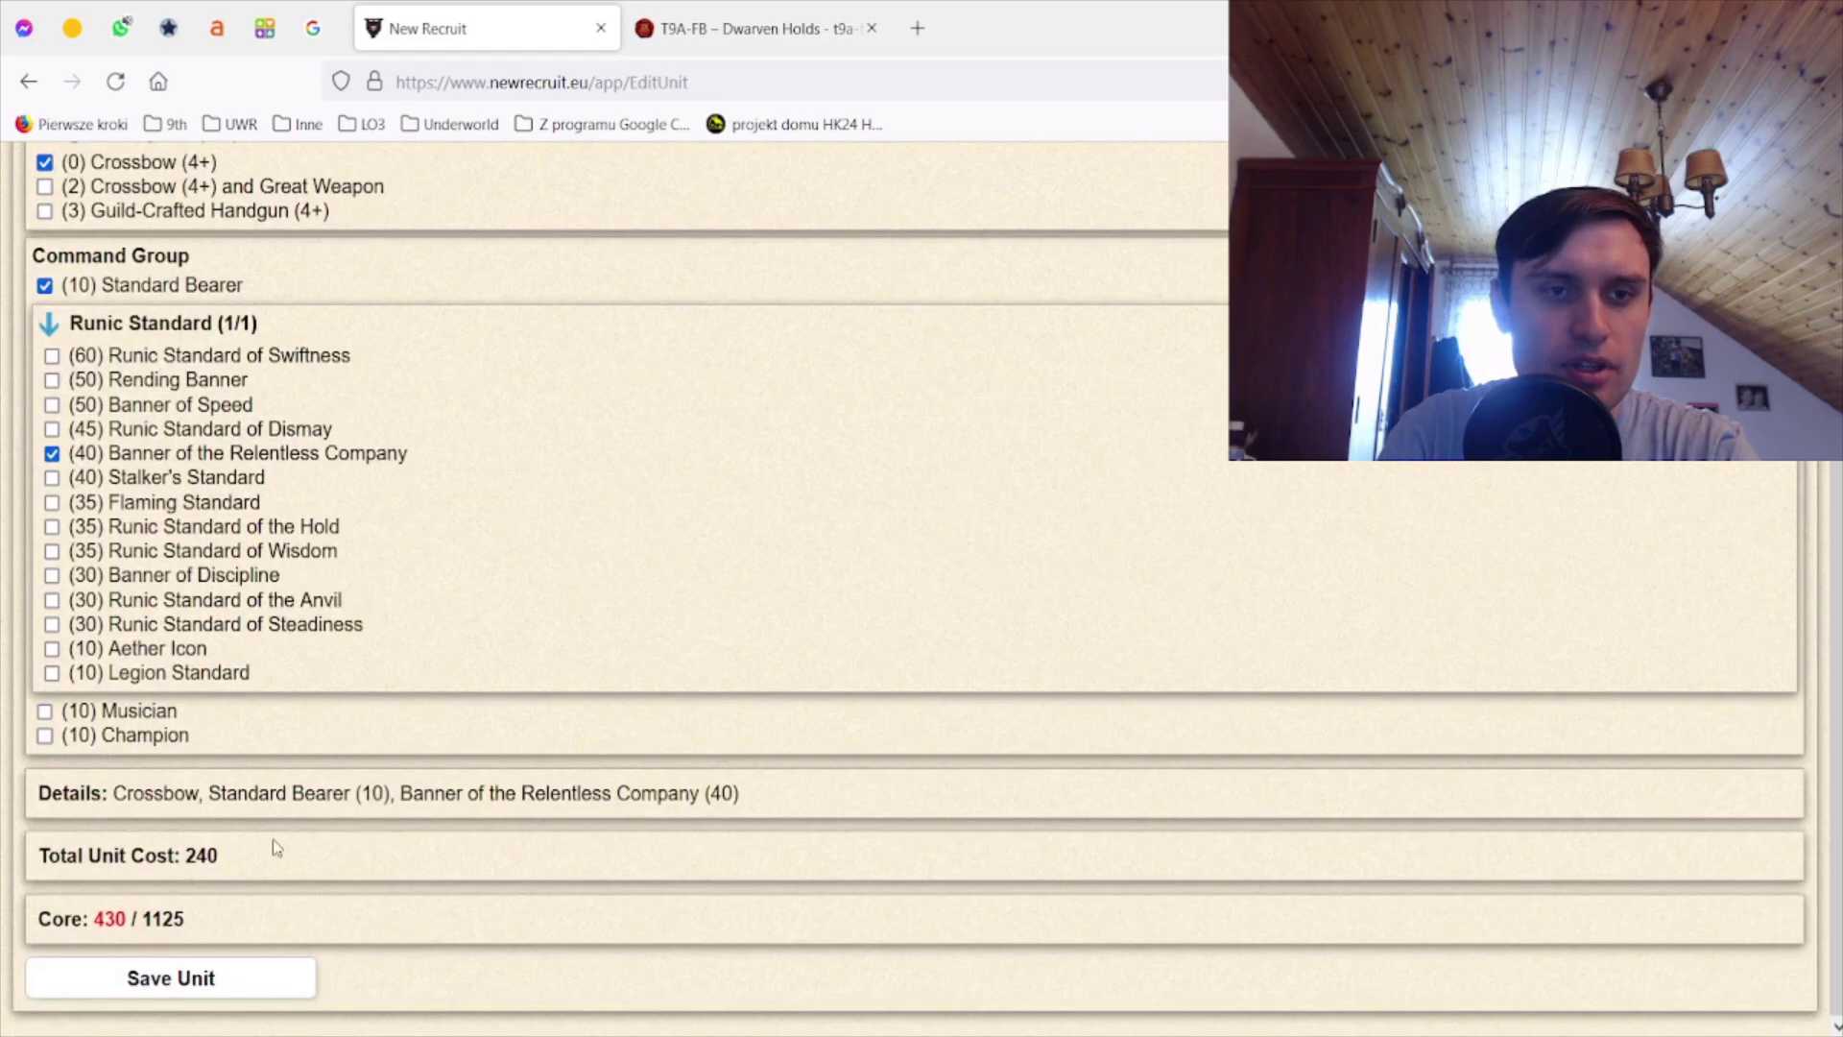
pyautogui.click(226, 979)
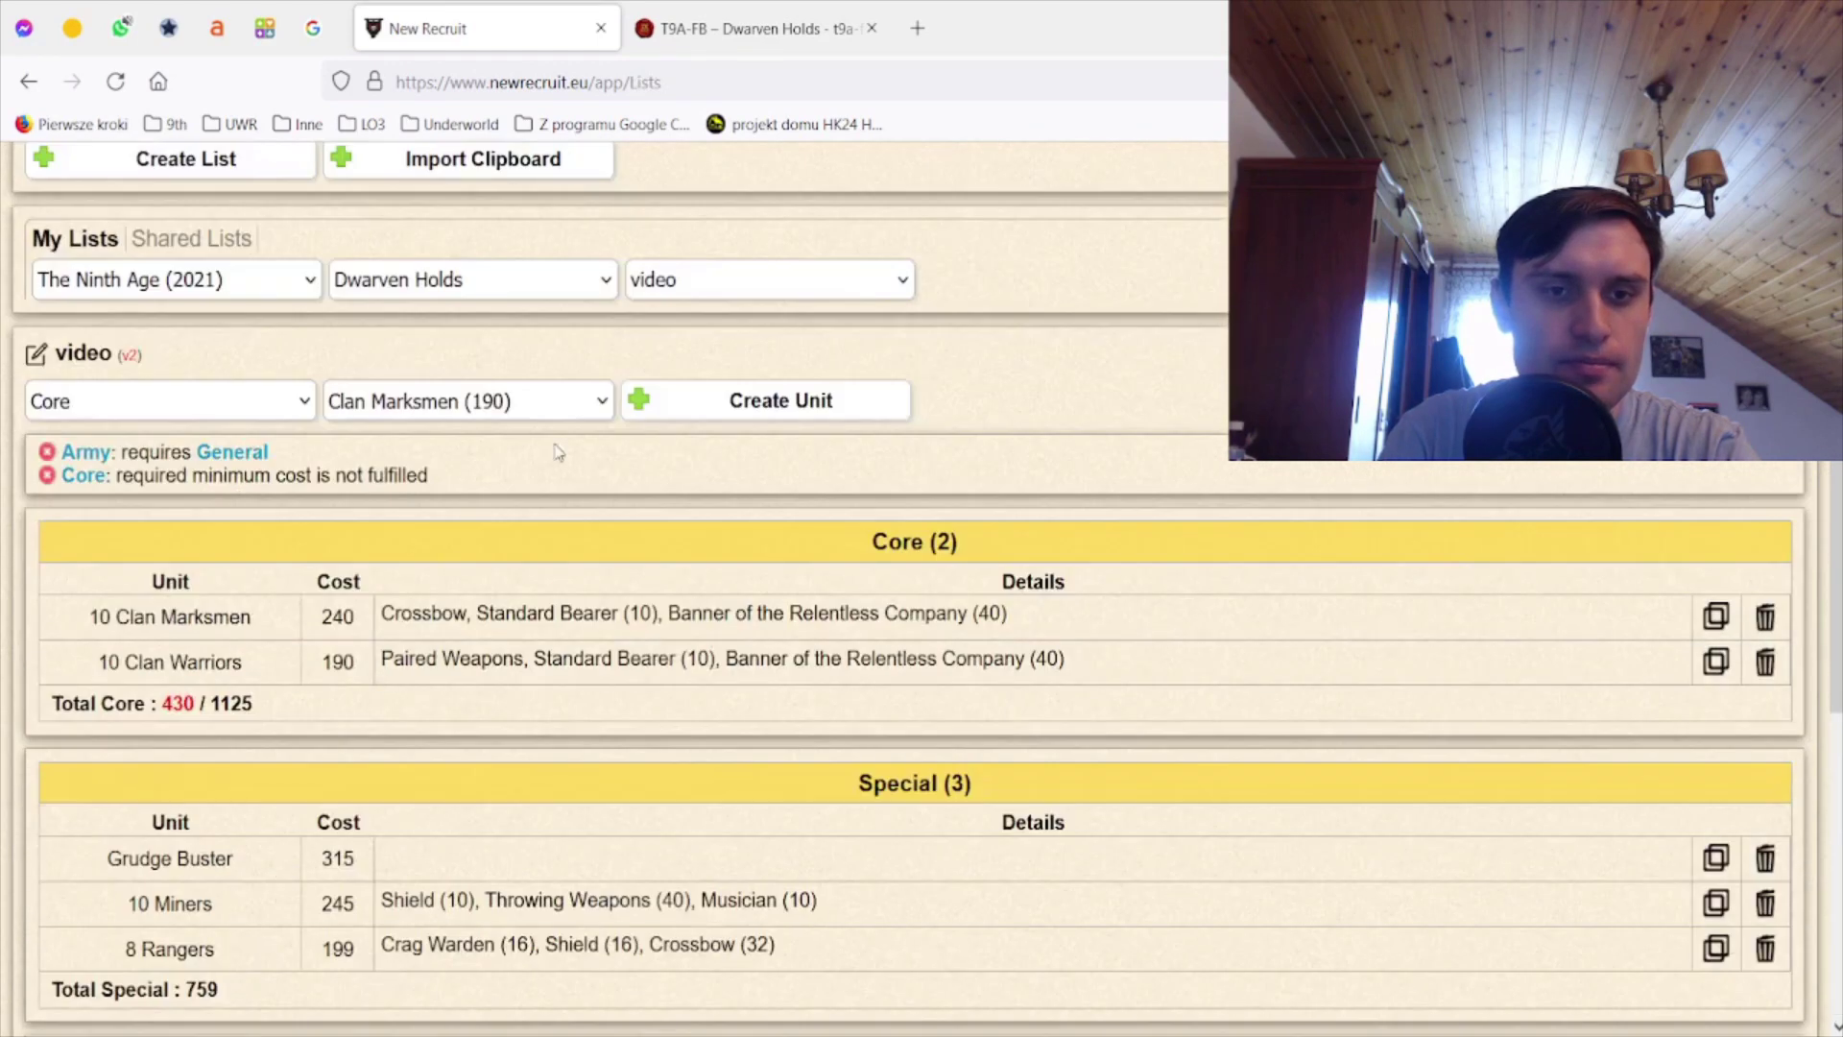
# - Add a second, crossbow-only Clan Marksmen unit without a musician
pyautogui.click(700, 400)
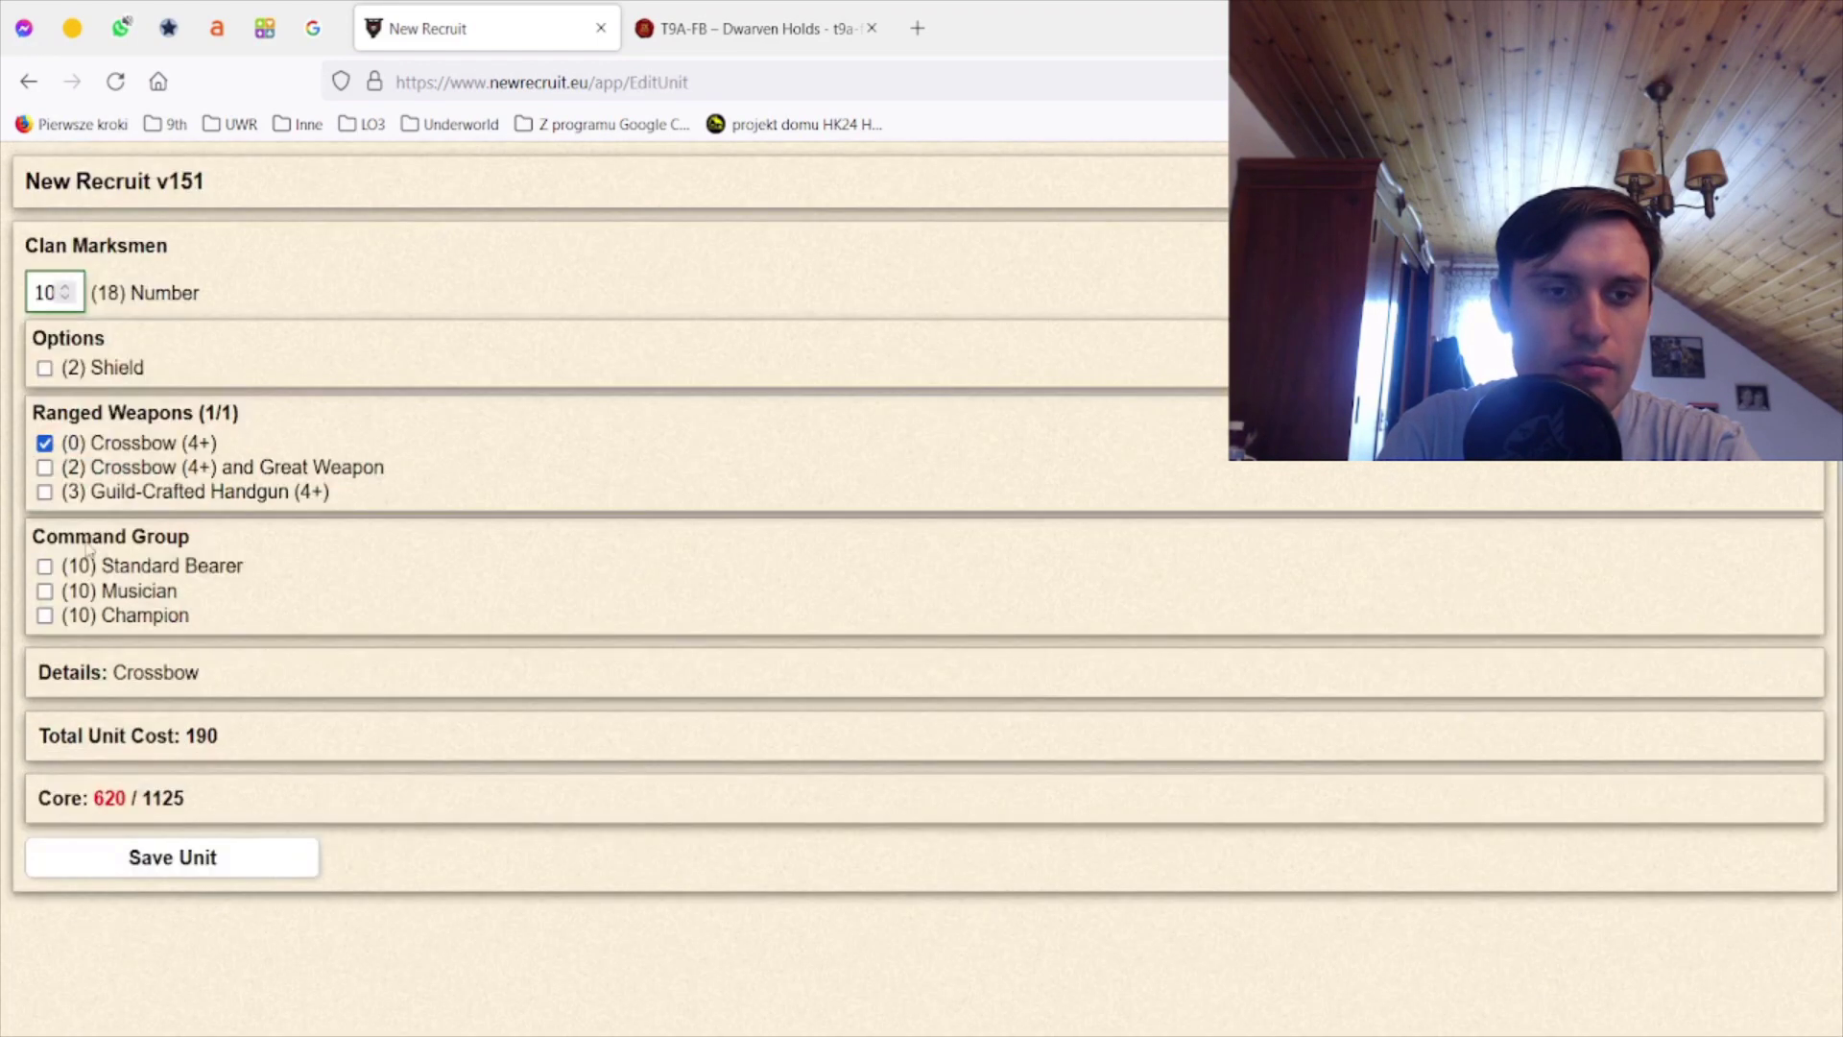
pyautogui.click(129, 591)
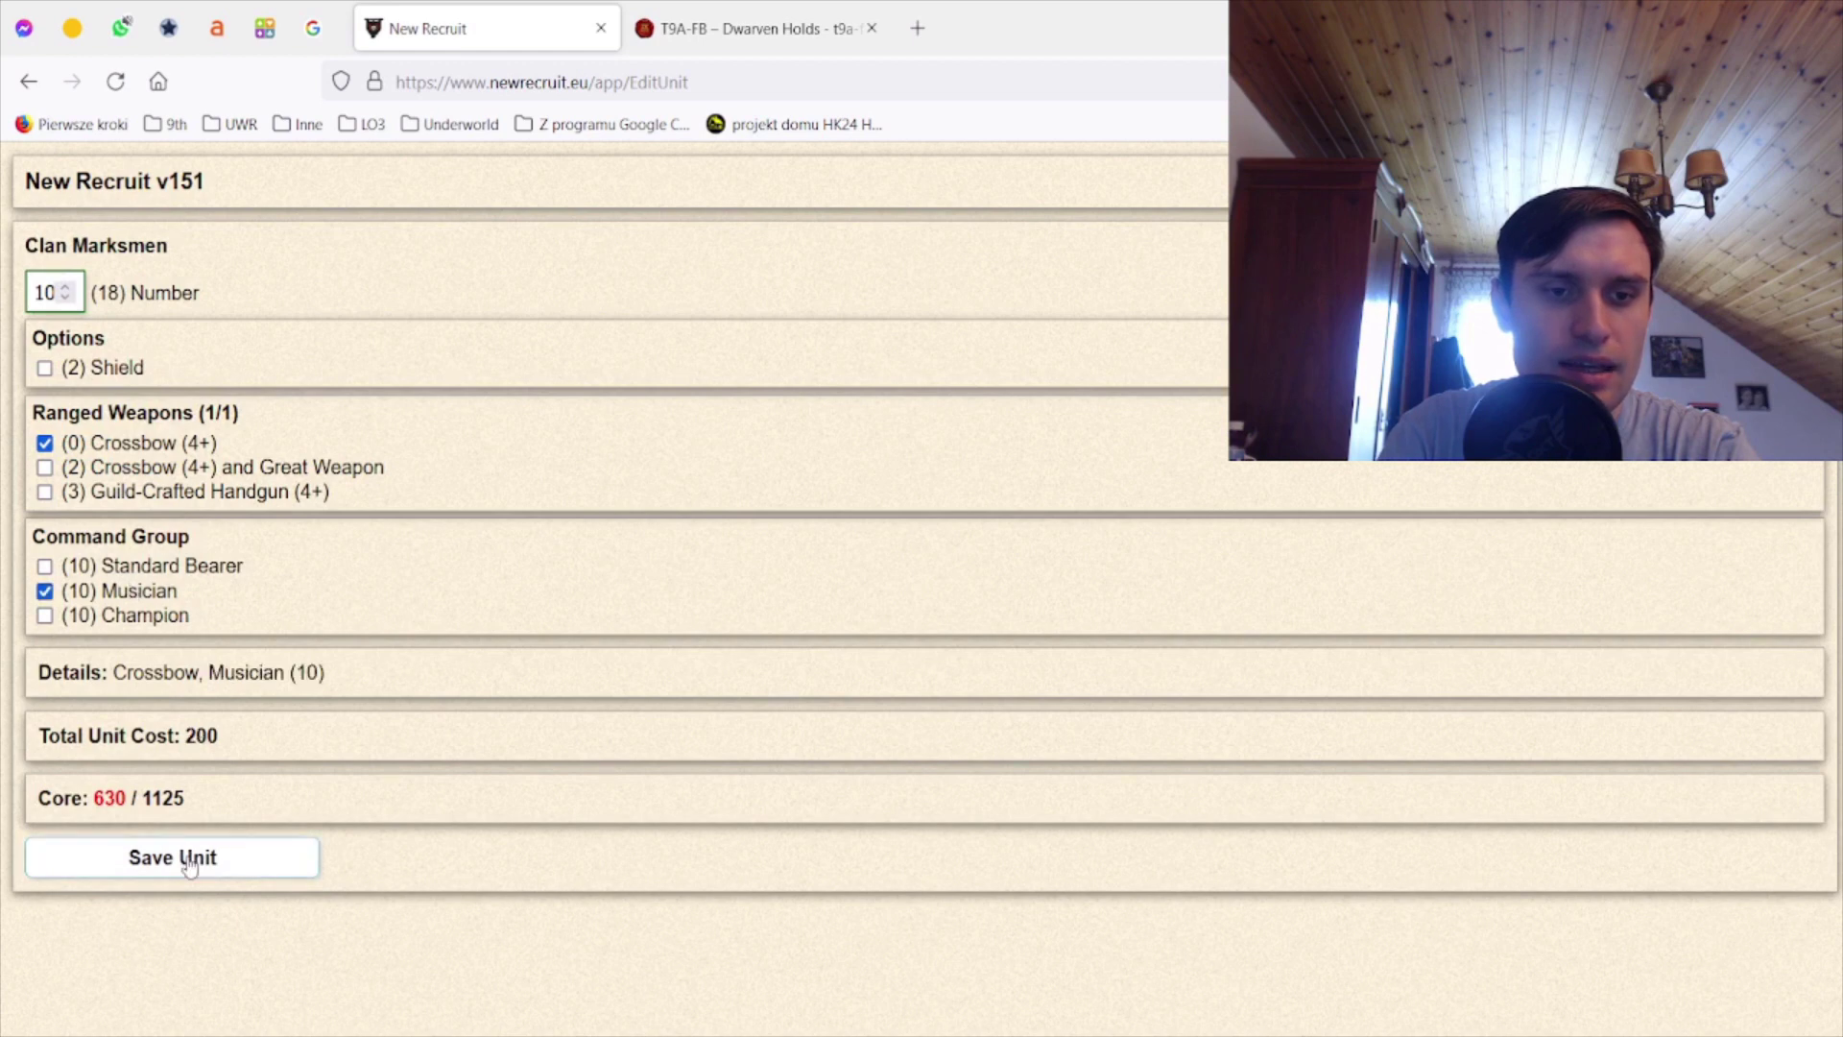
pyautogui.click(139, 599)
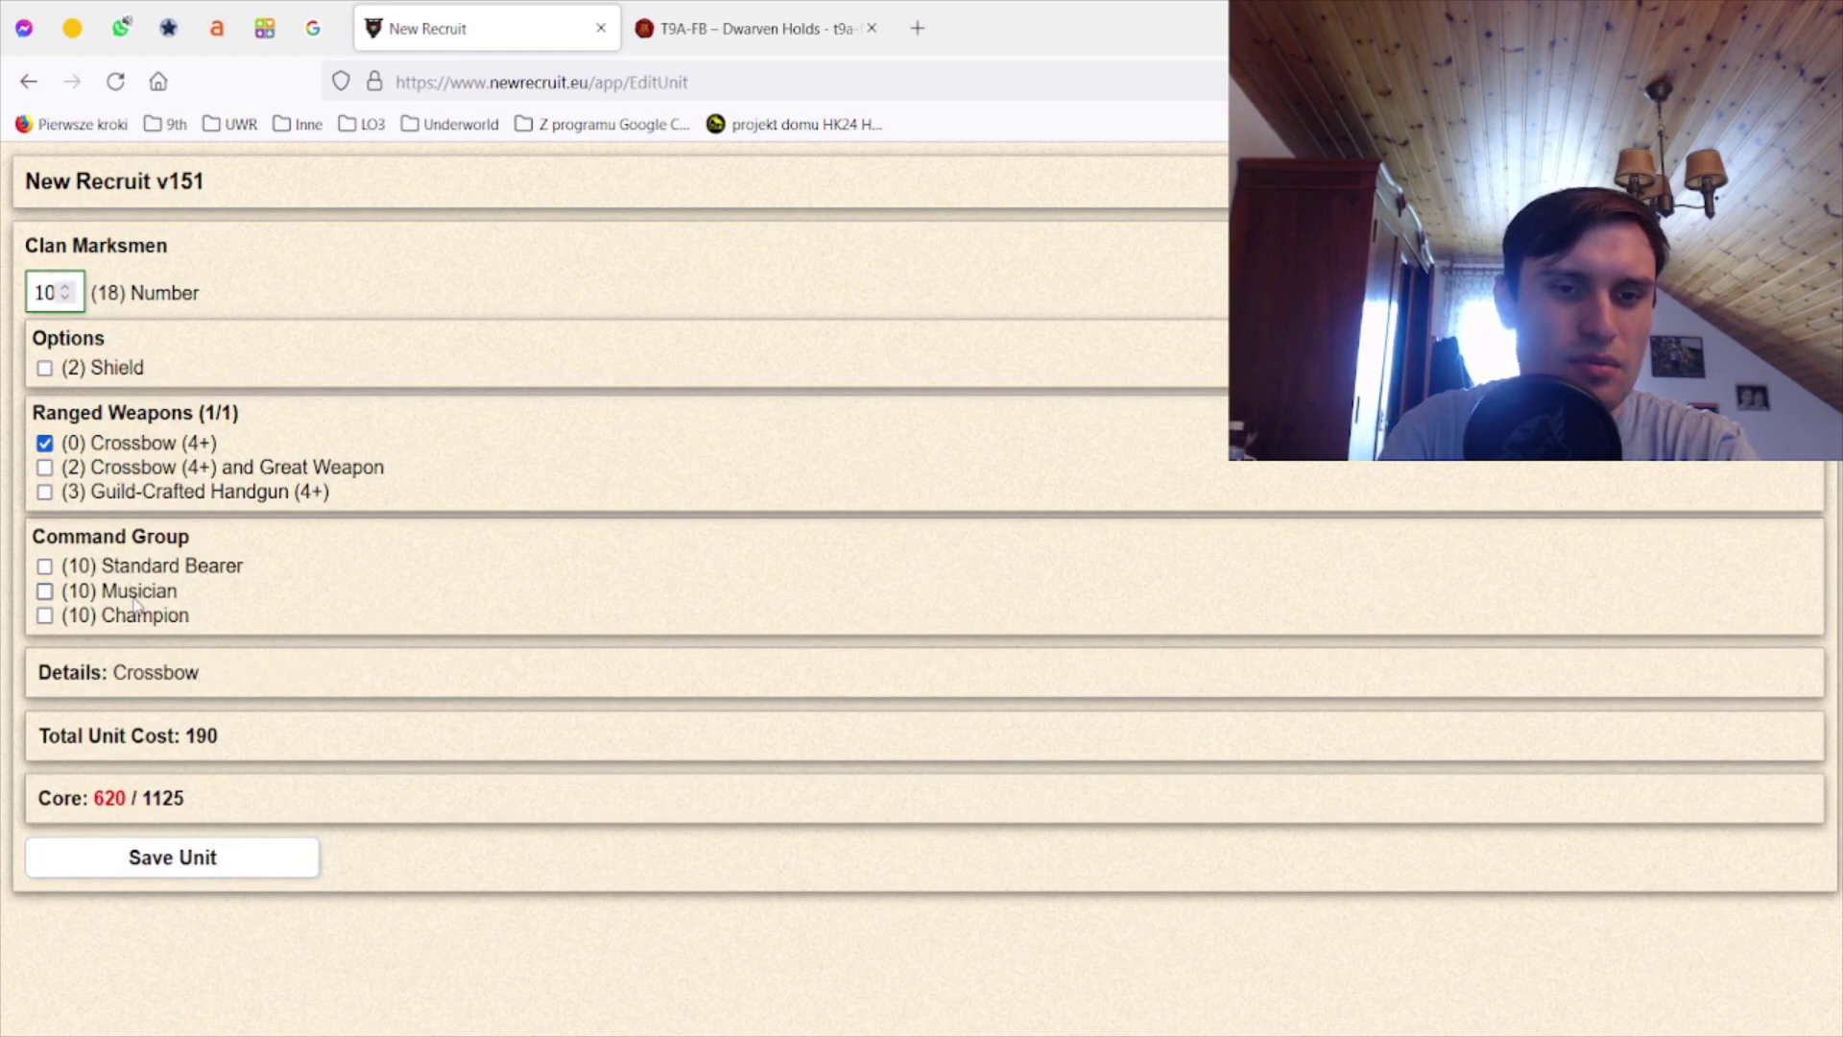
pyautogui.click(188, 870)
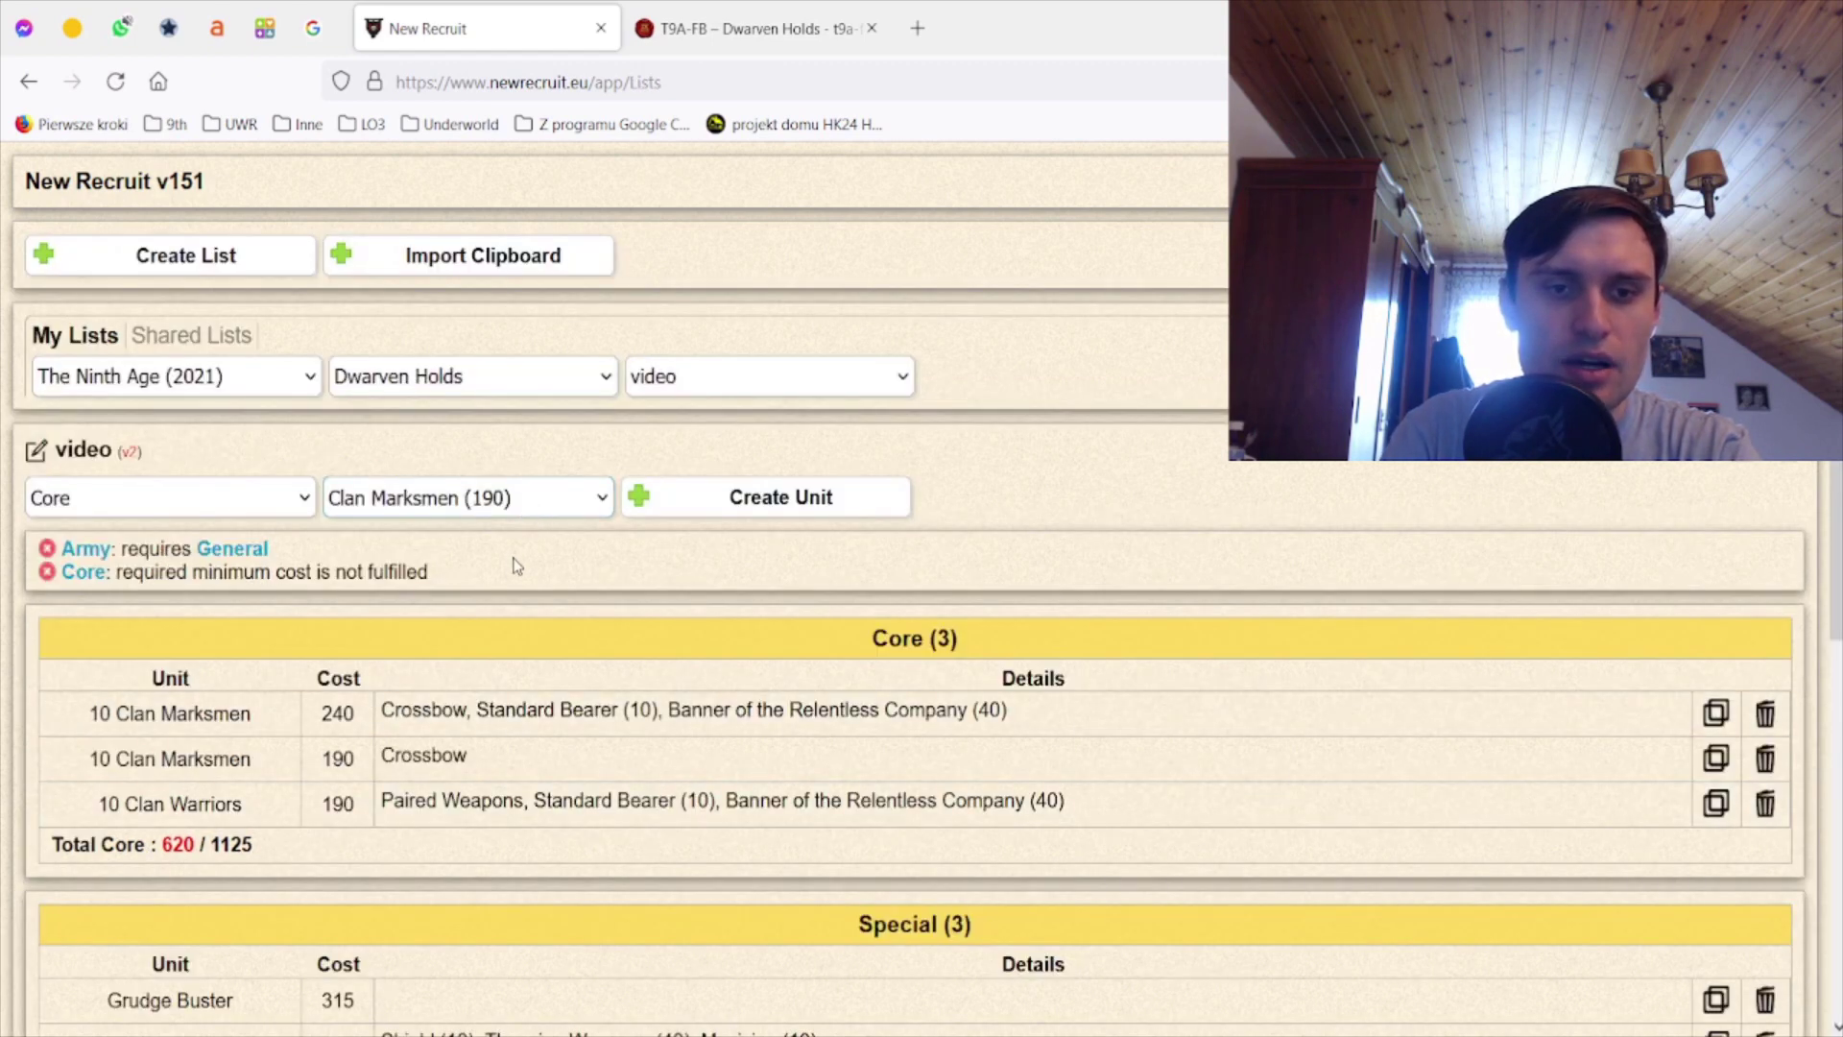
pyautogui.scroll(-3, 713, 540)
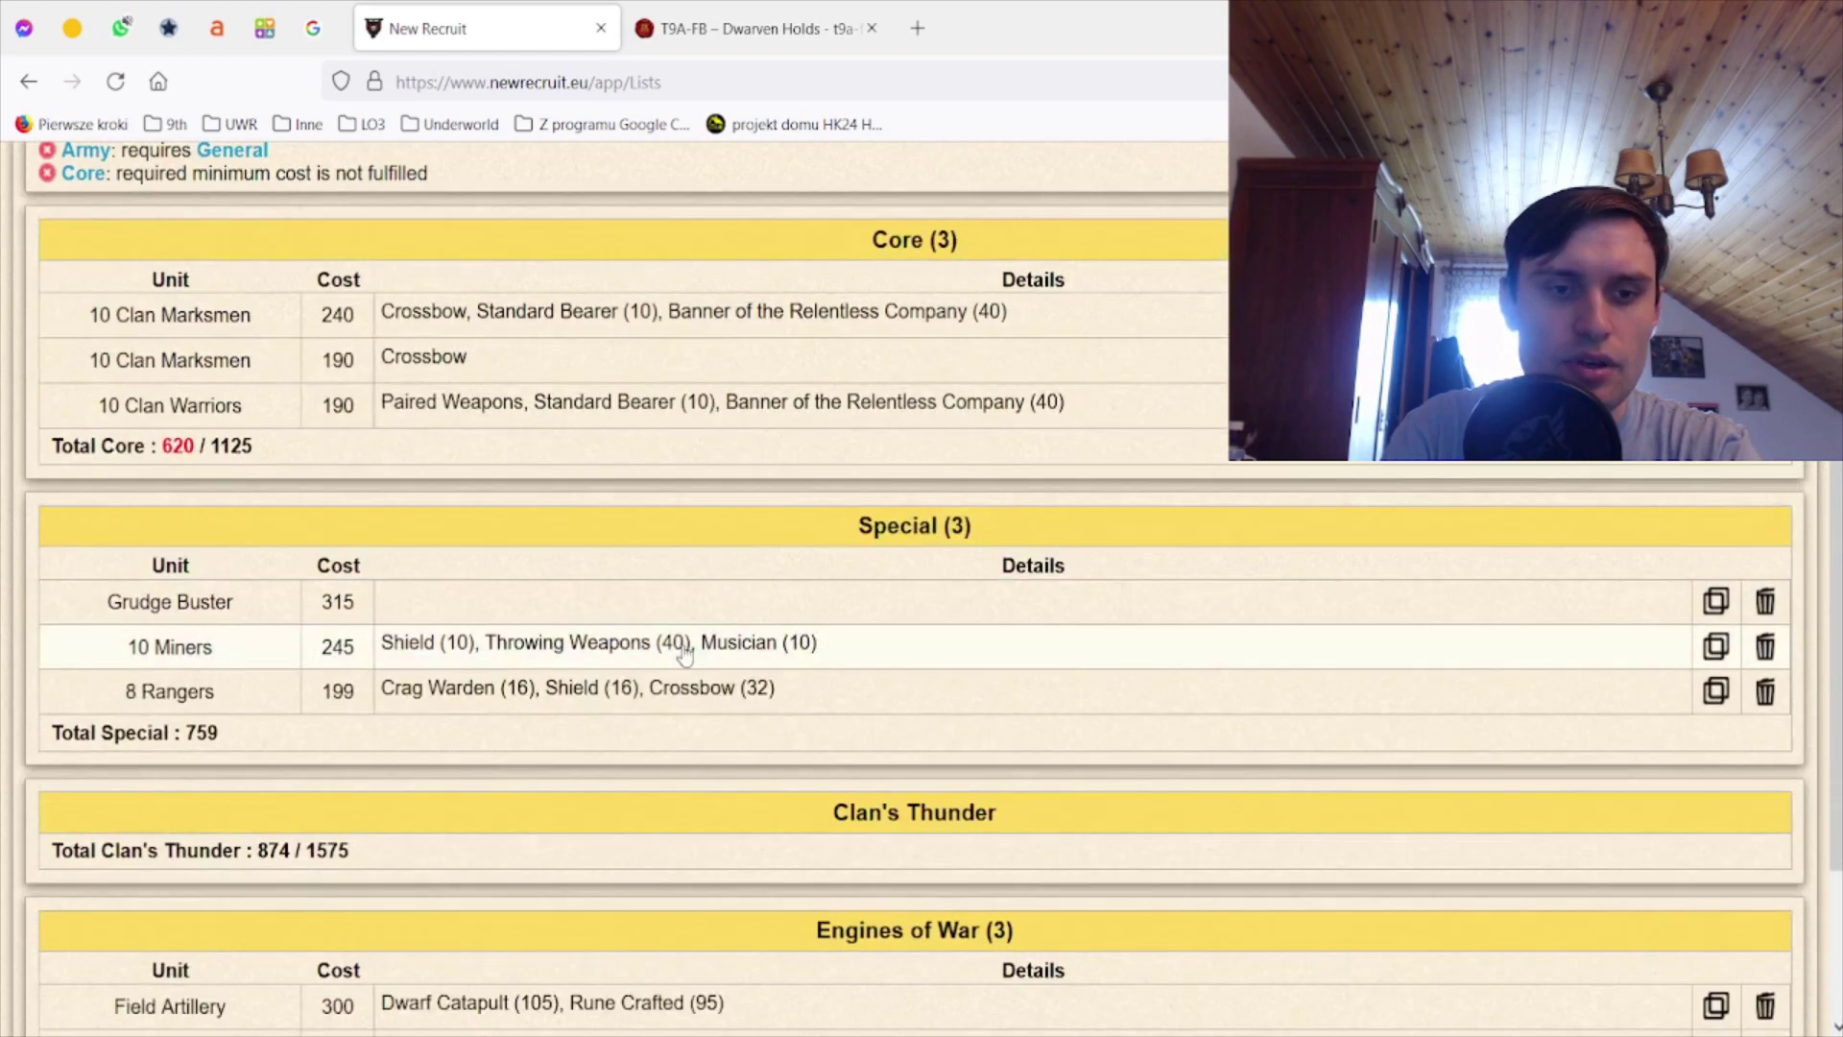
pyautogui.scroll(3, 683, 653)
# - Add 18 Greybeards with shields, throwing weapons, full command and Runic Standard of Swiftness (511 points)
pyautogui.click(710, 500)
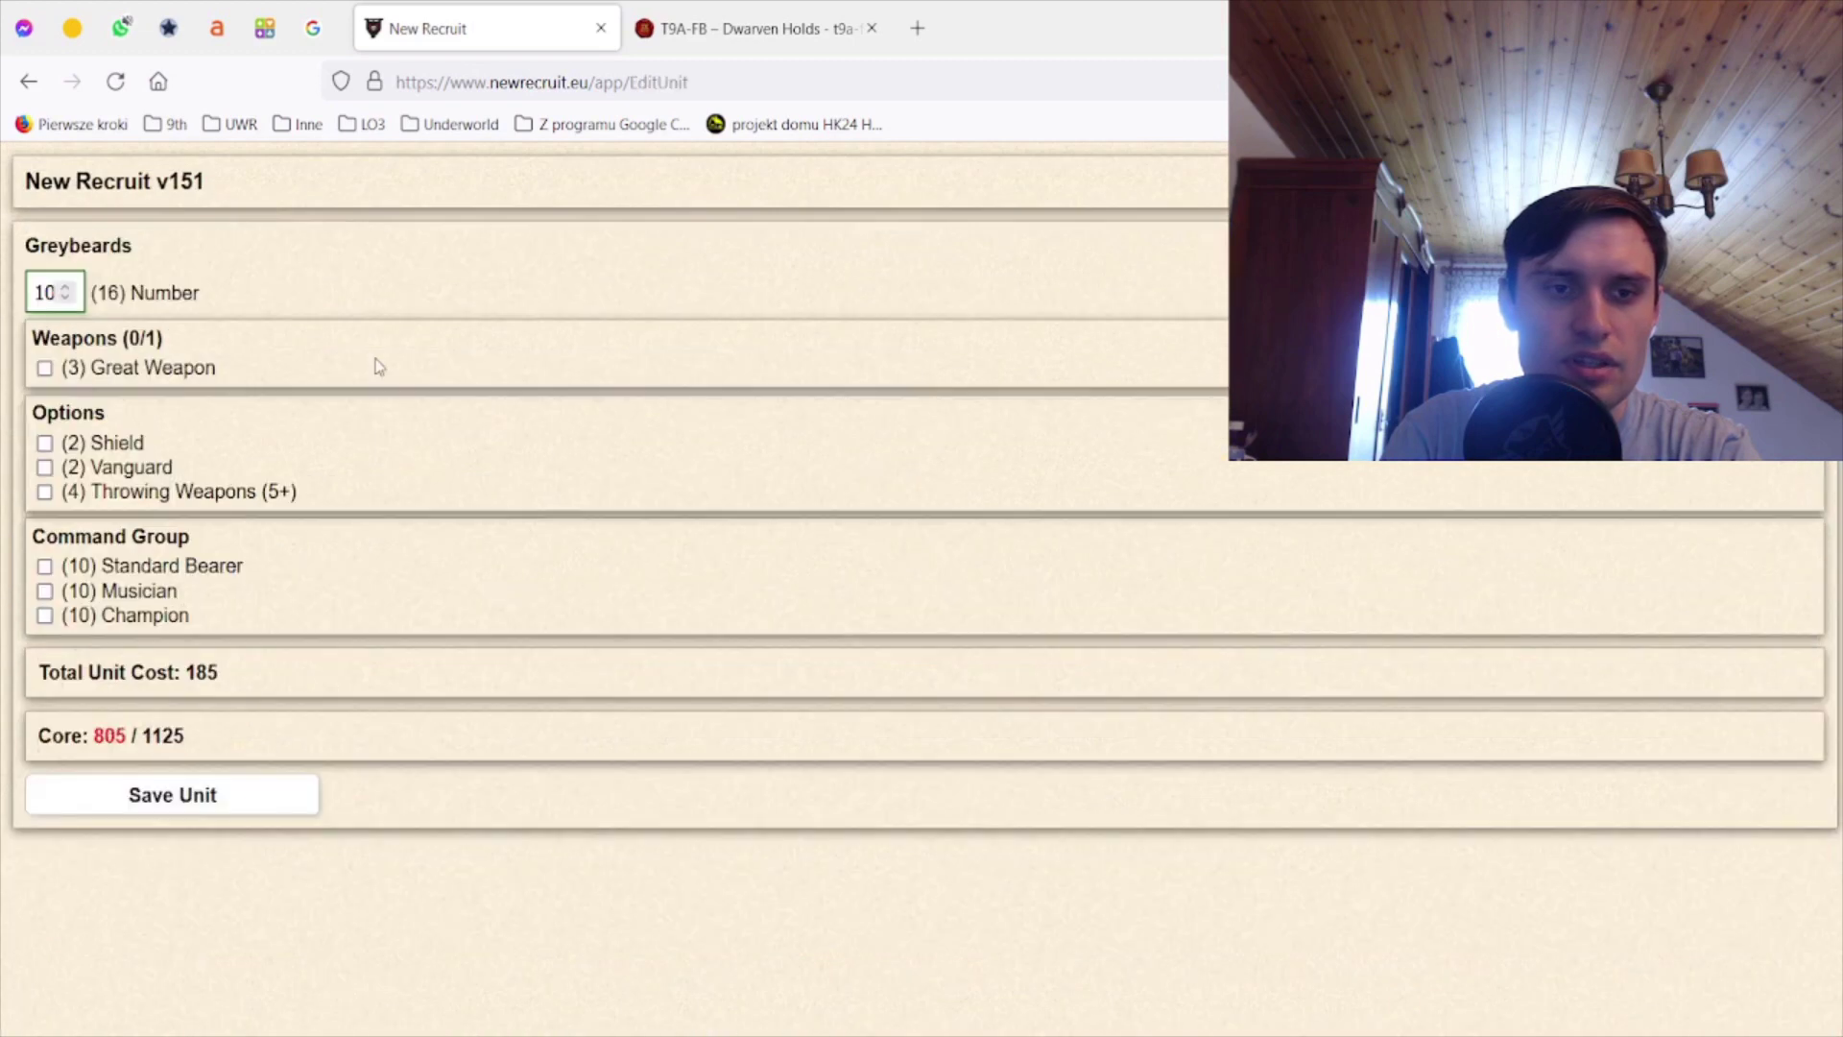
pyautogui.click(112, 443)
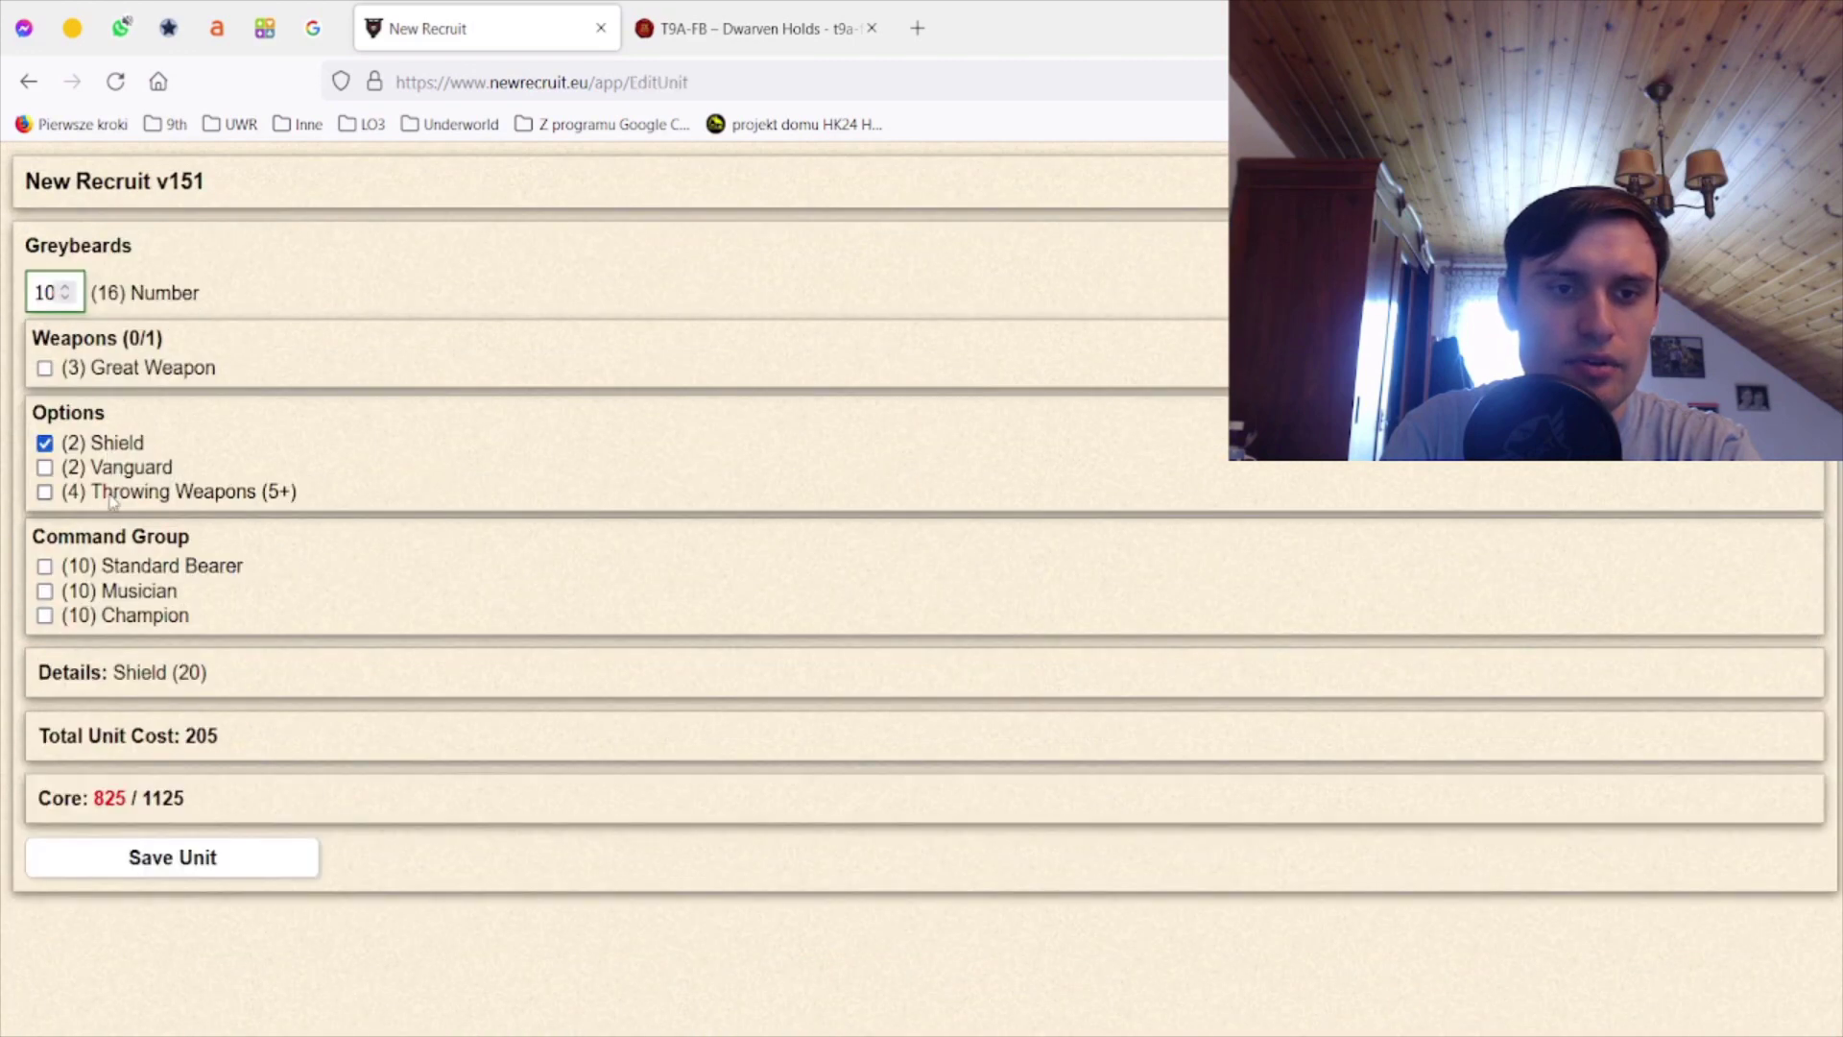
pyautogui.click(112, 567)
pyautogui.click(108, 647)
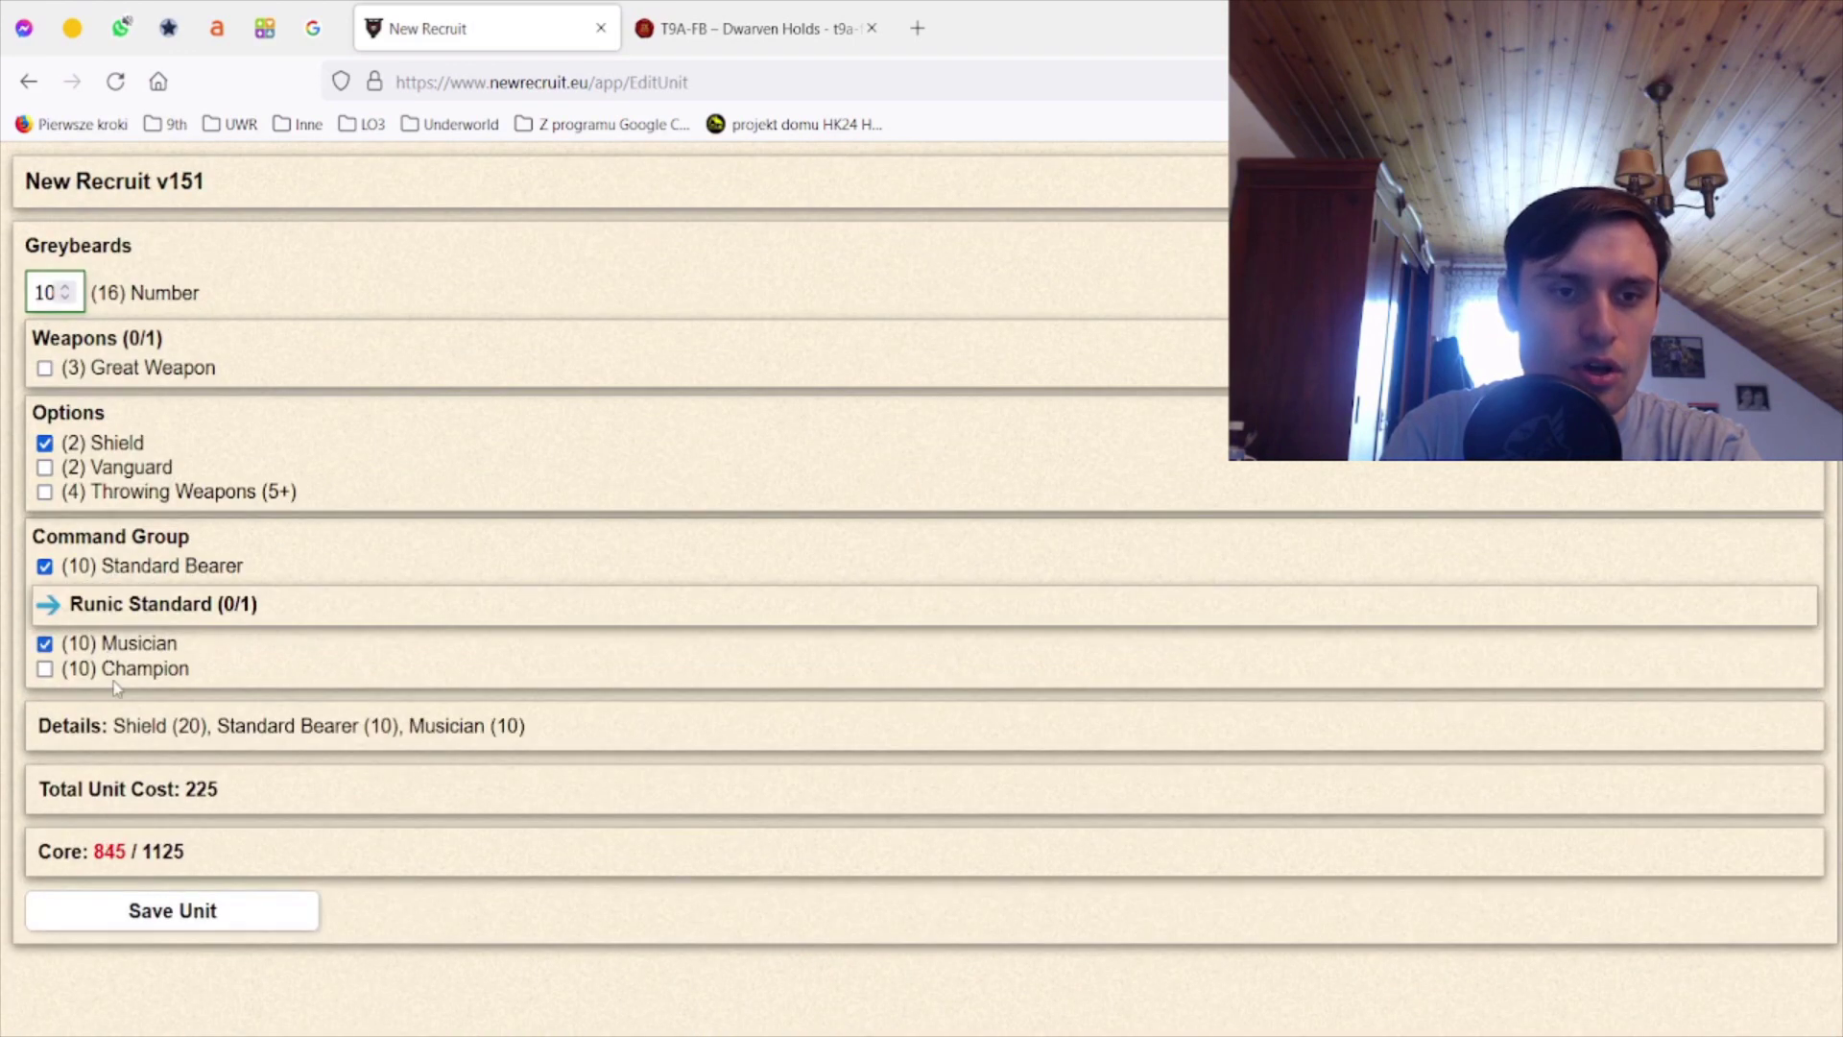
pyautogui.click(122, 671)
pyautogui.click(155, 493)
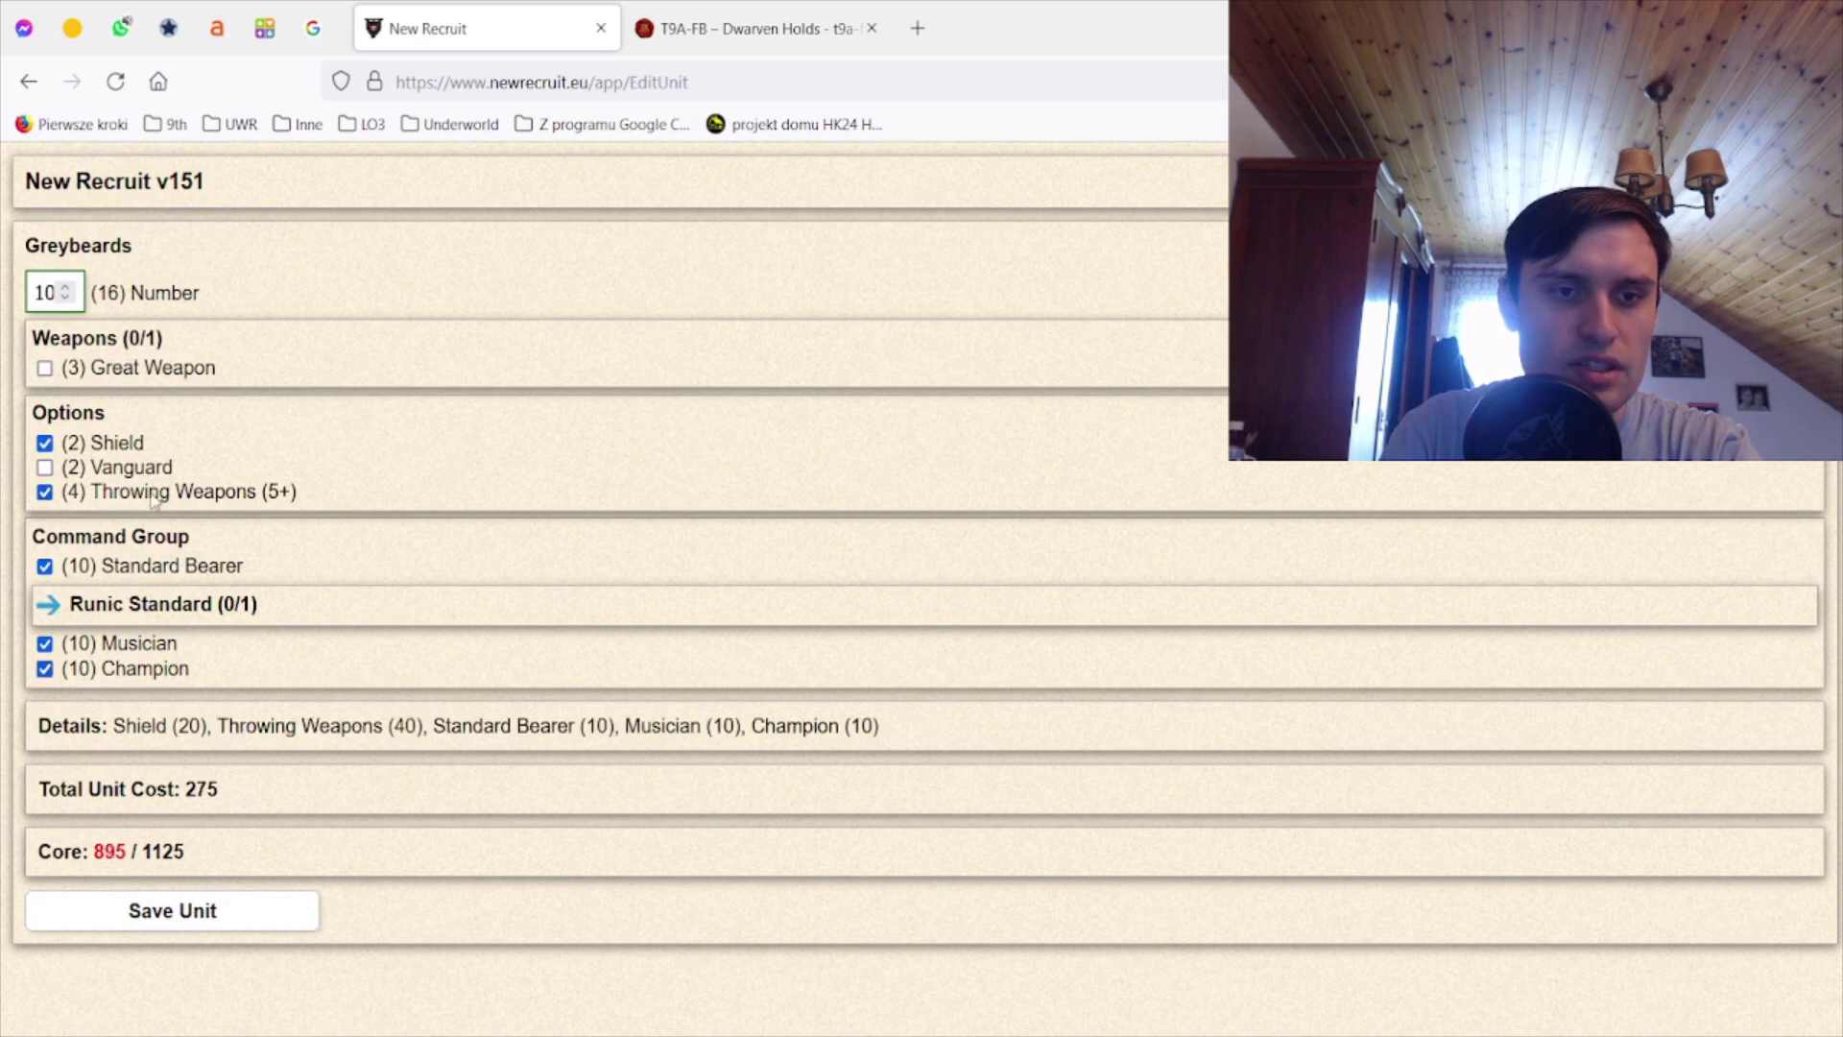
pyautogui.click(145, 612)
pyautogui.click(154, 640)
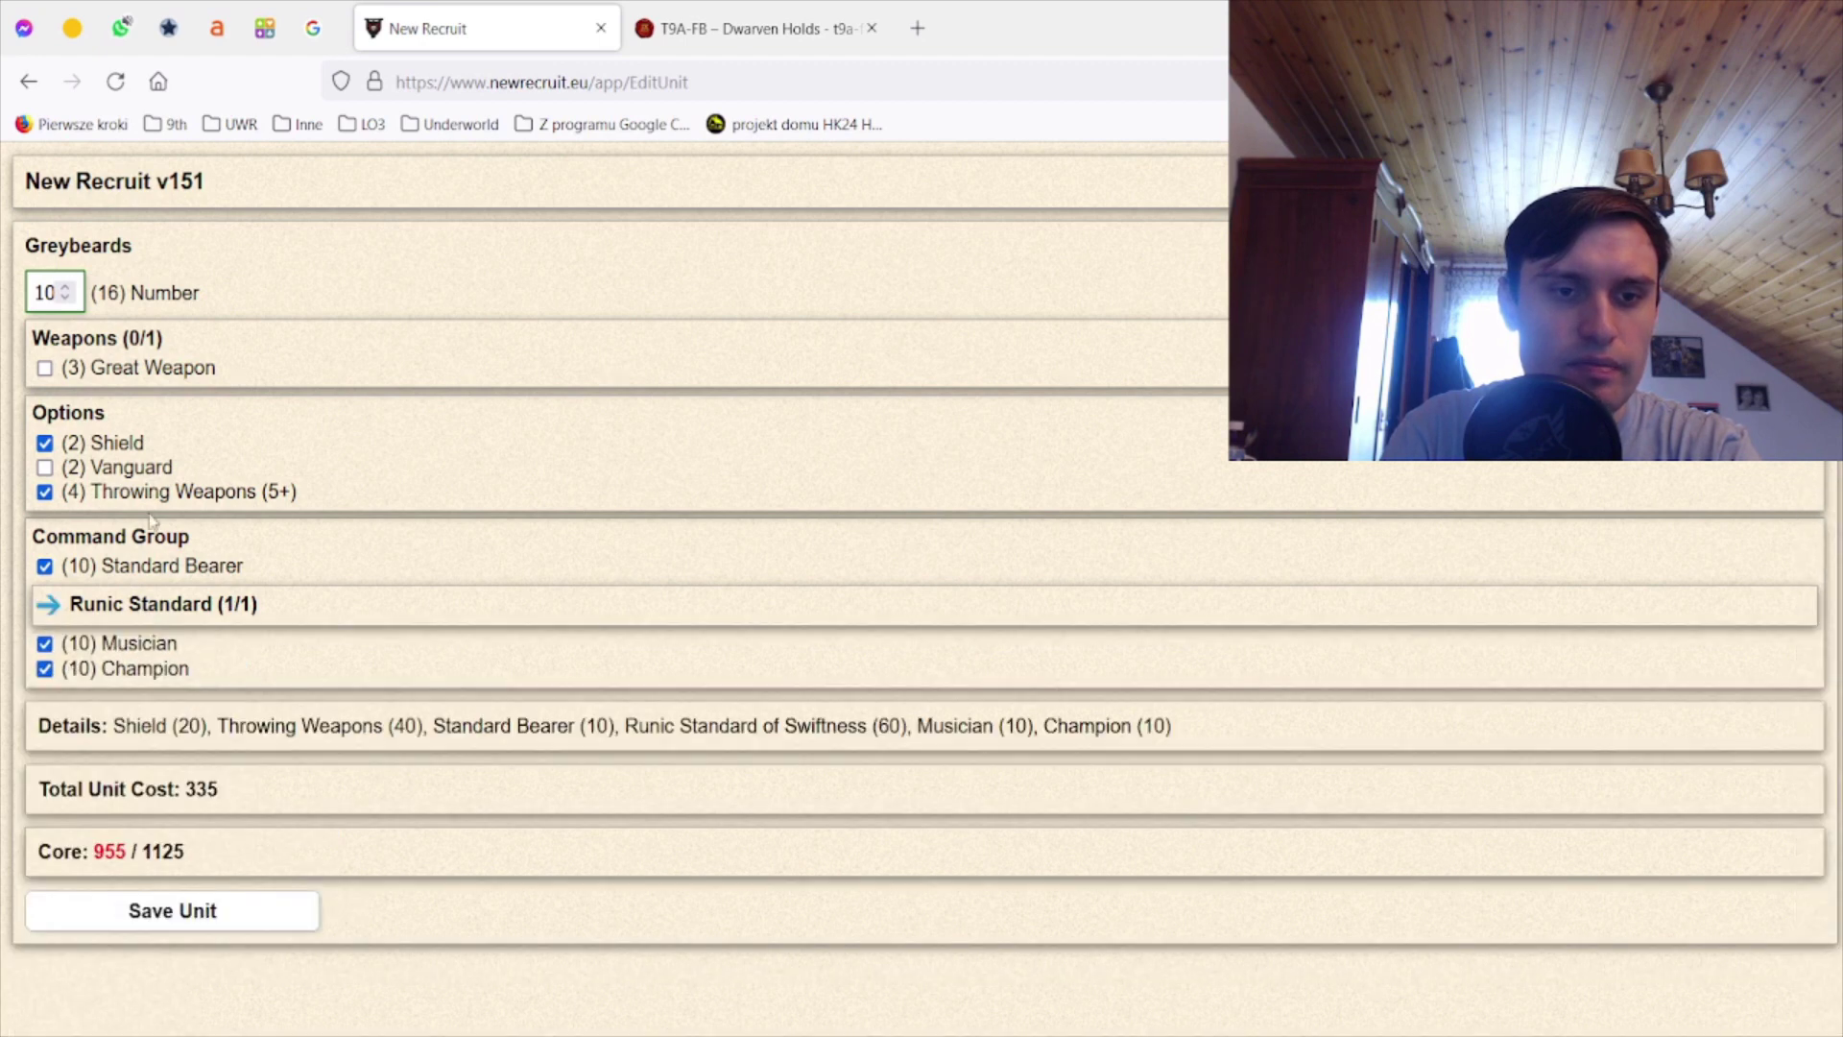
pyautogui.doubleClick(63, 293)
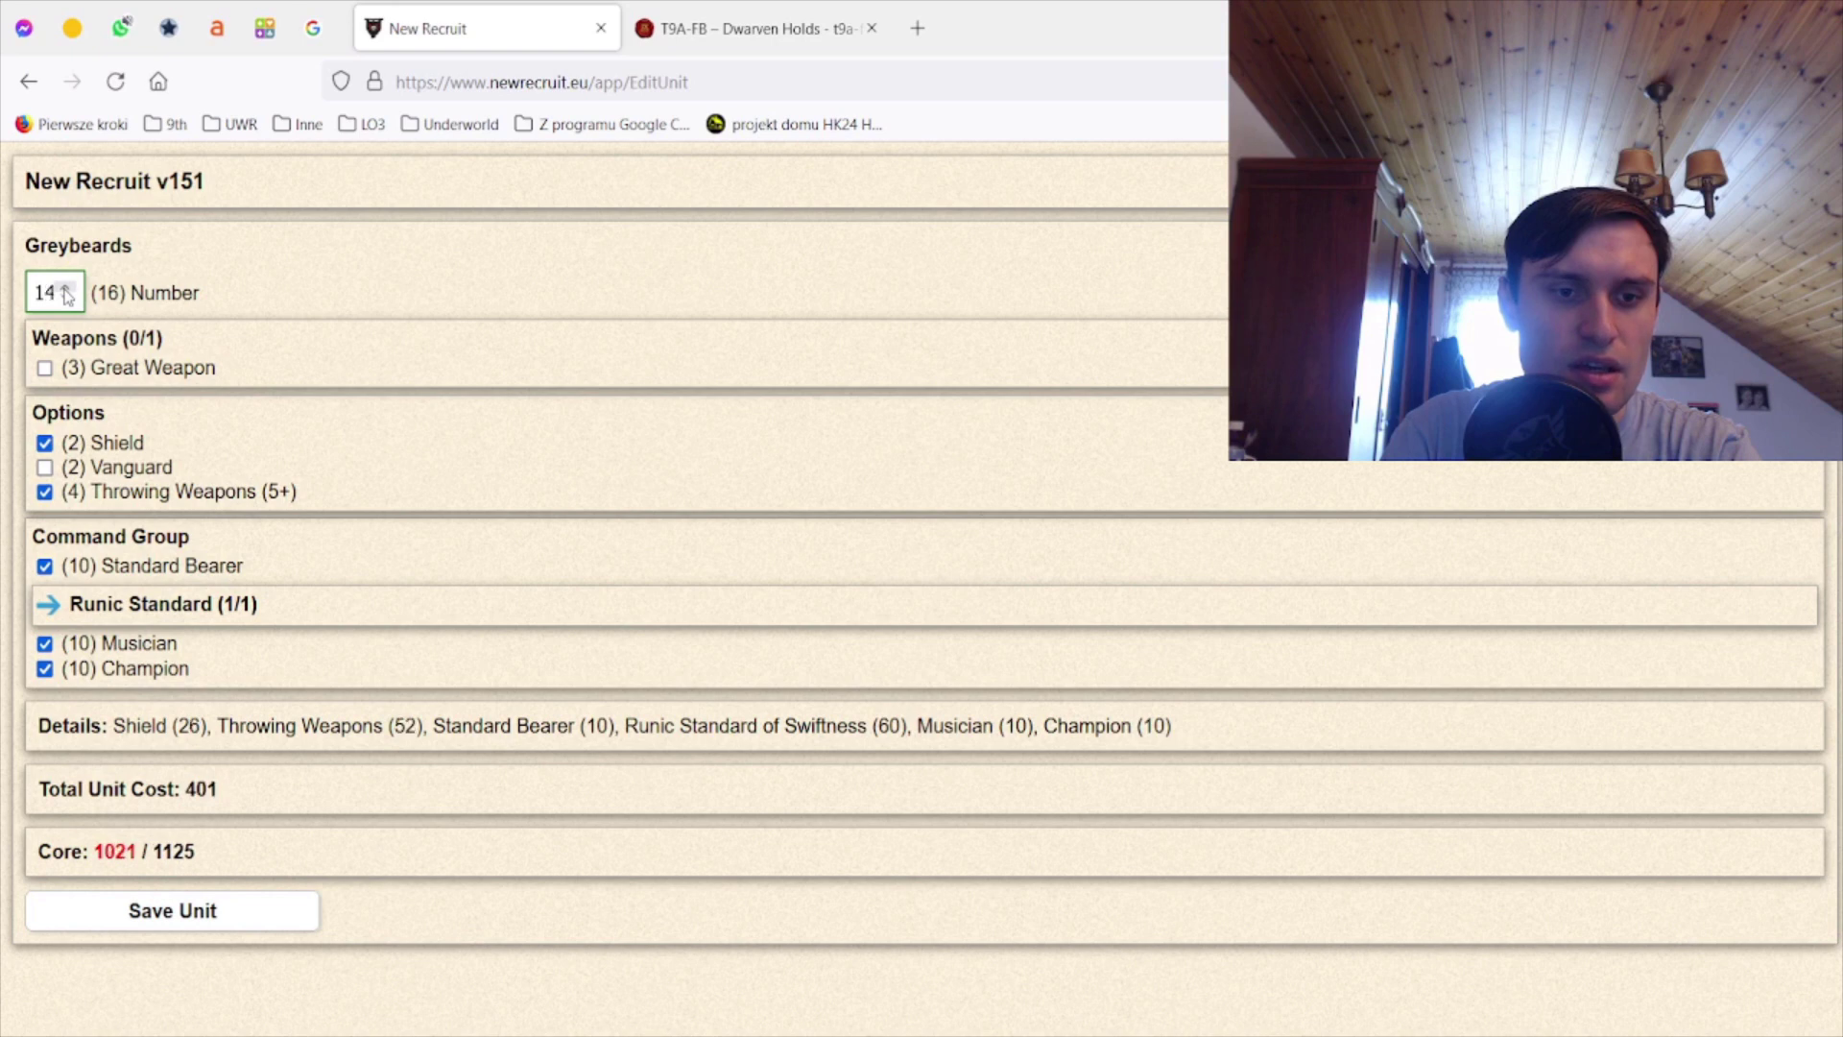
pyautogui.doubleClick(65, 293)
pyautogui.click(64, 292)
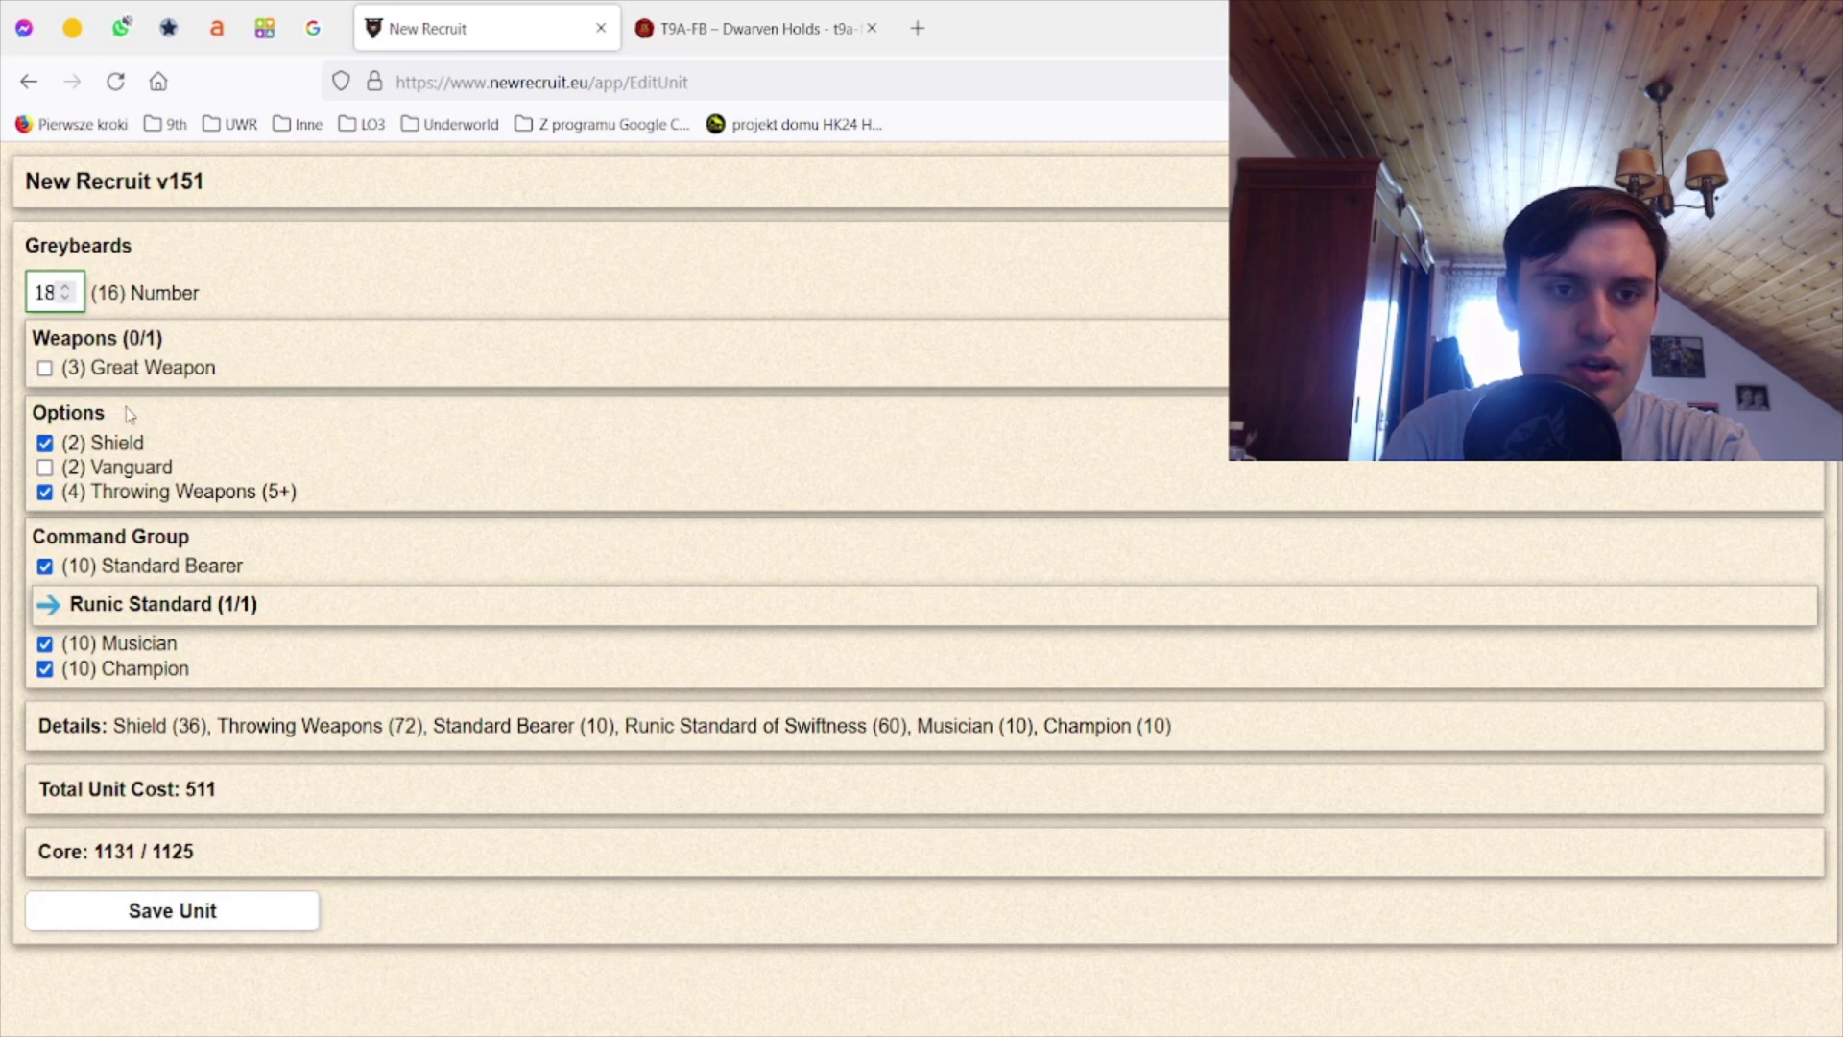
pyautogui.click(185, 926)
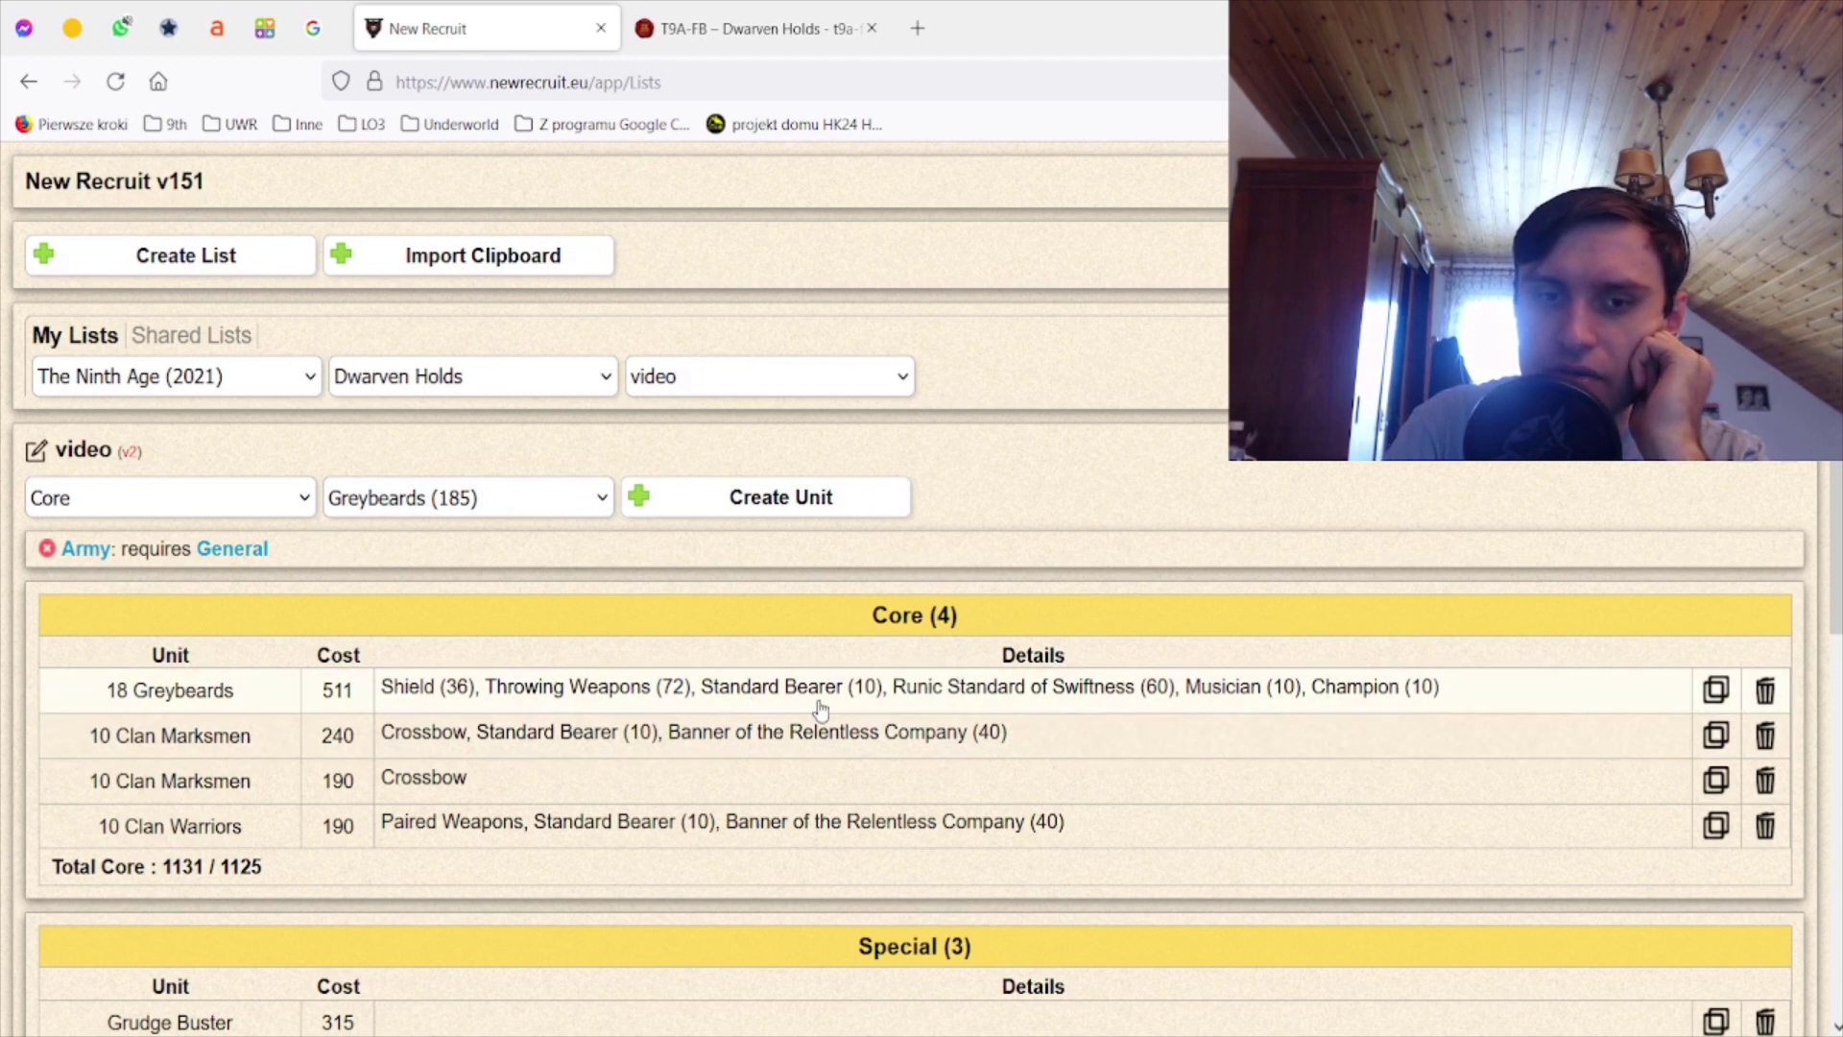
# - Delete the crossbow-only Marksmen, re-save Clan Warriors with Vanguard, and enlarge Greybeards to 25
pyautogui.click(1764, 780)
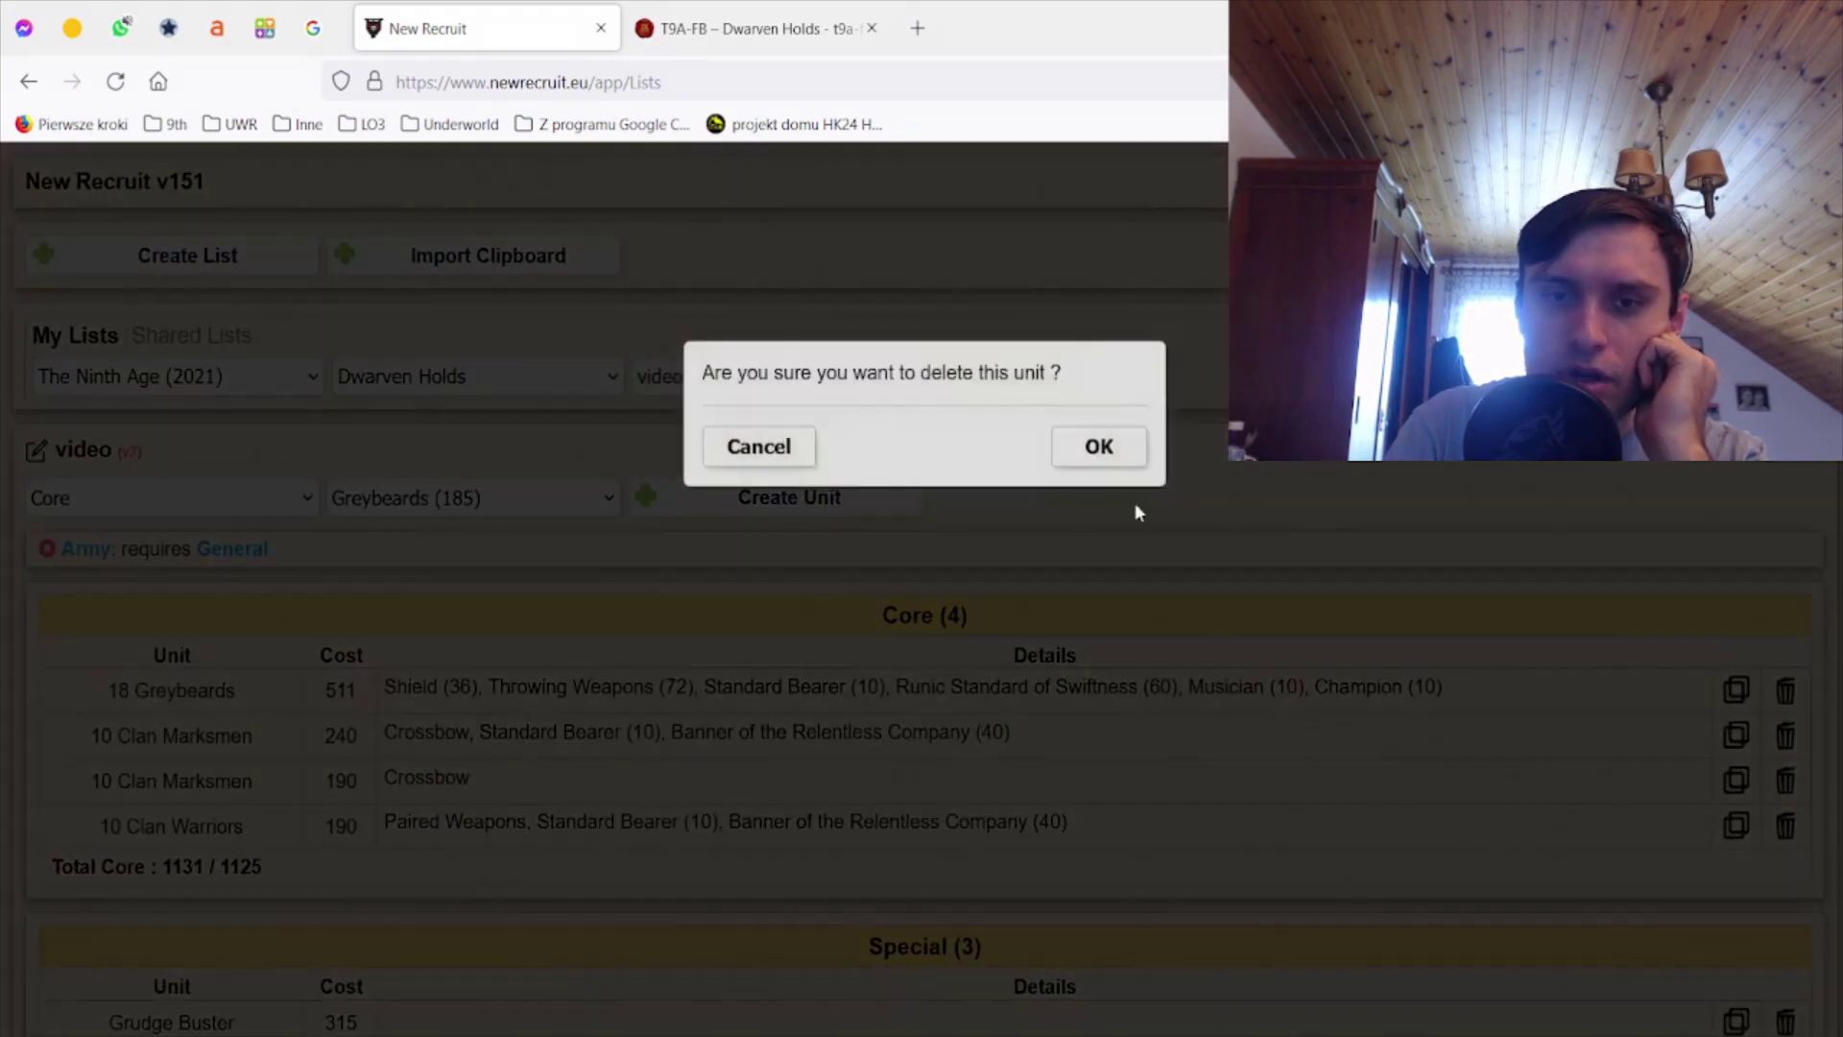
pyautogui.click(1099, 447)
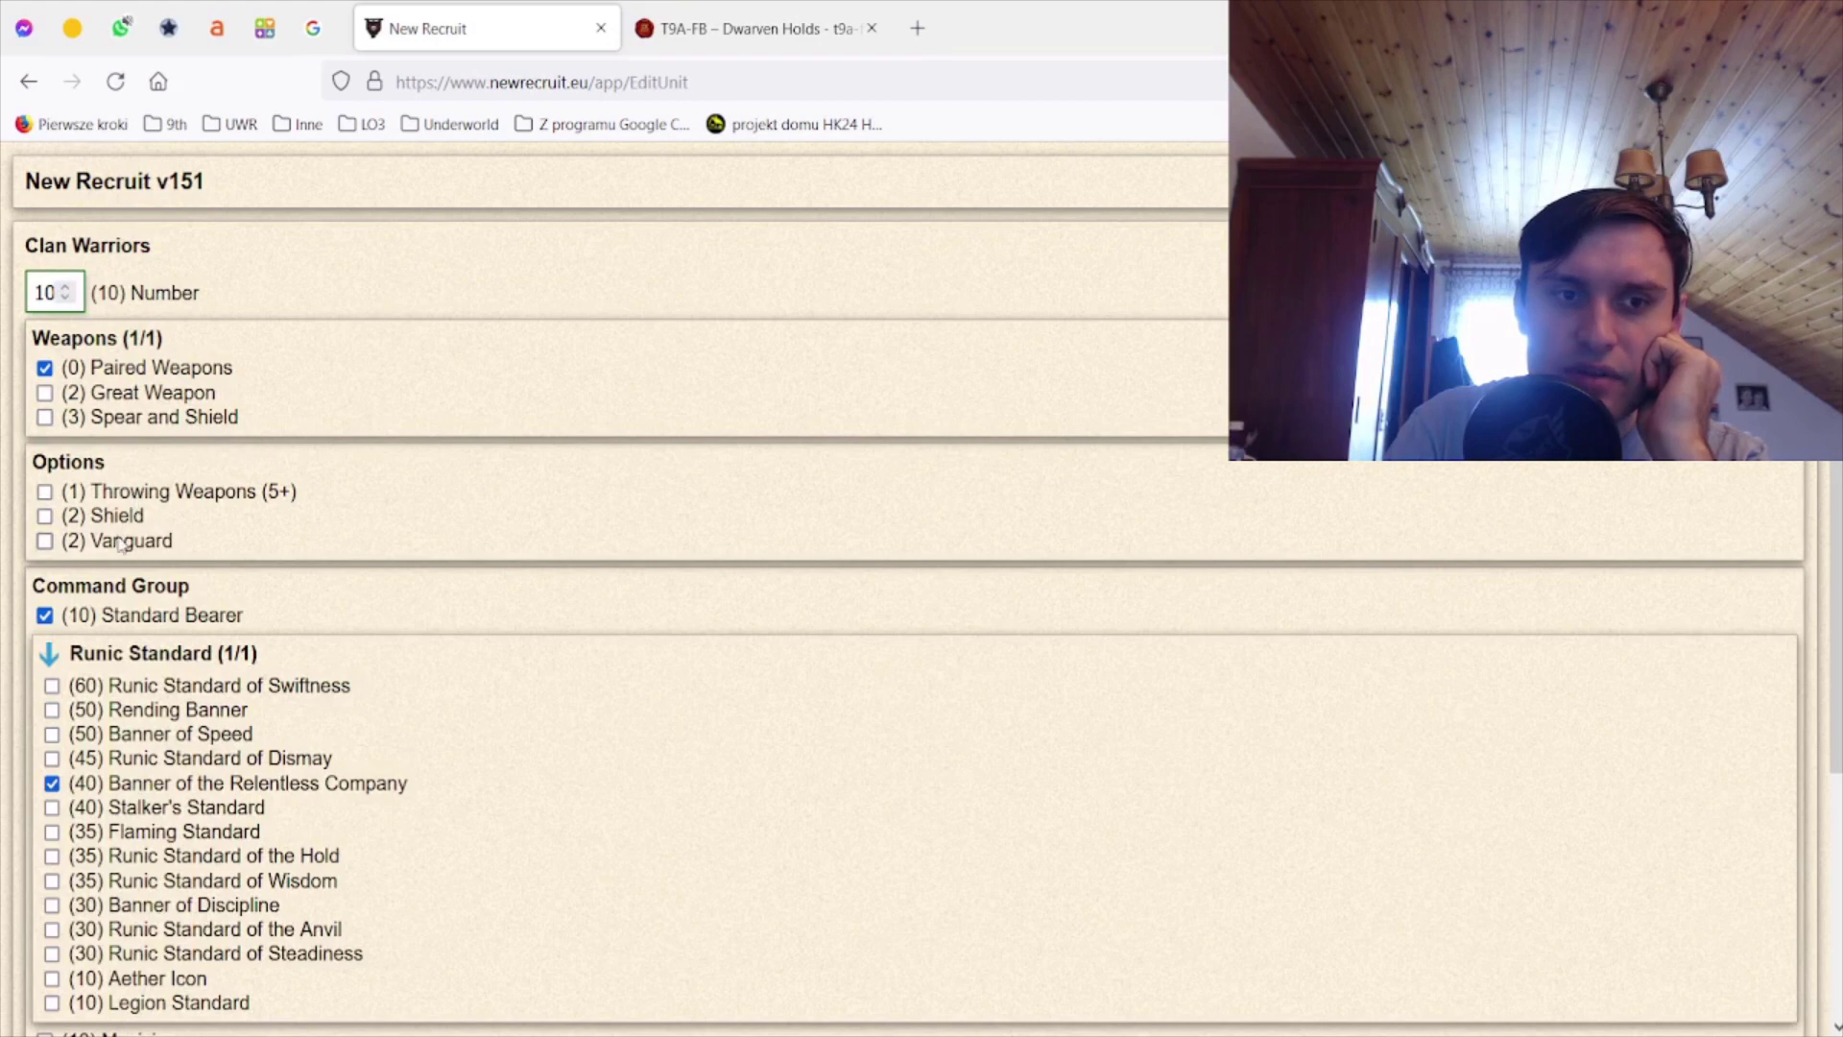
pyautogui.scroll(-3, 342, 790)
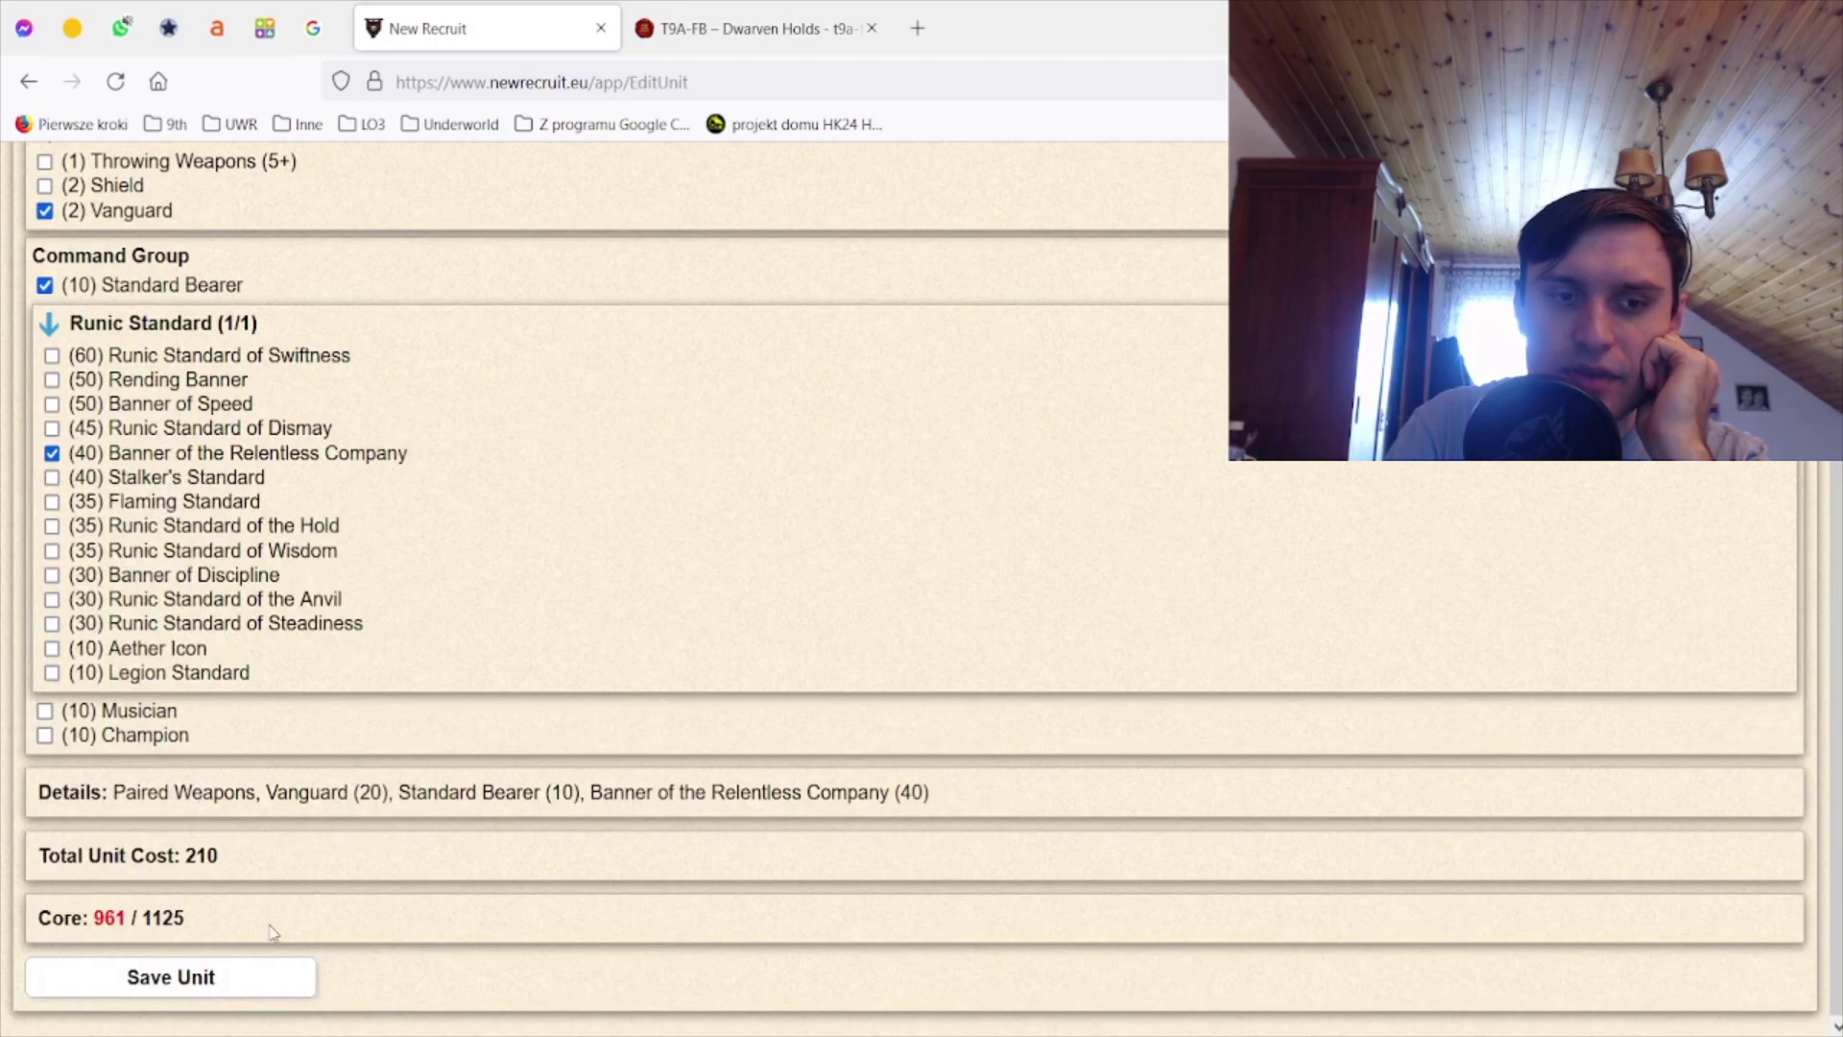
pyautogui.click(242, 983)
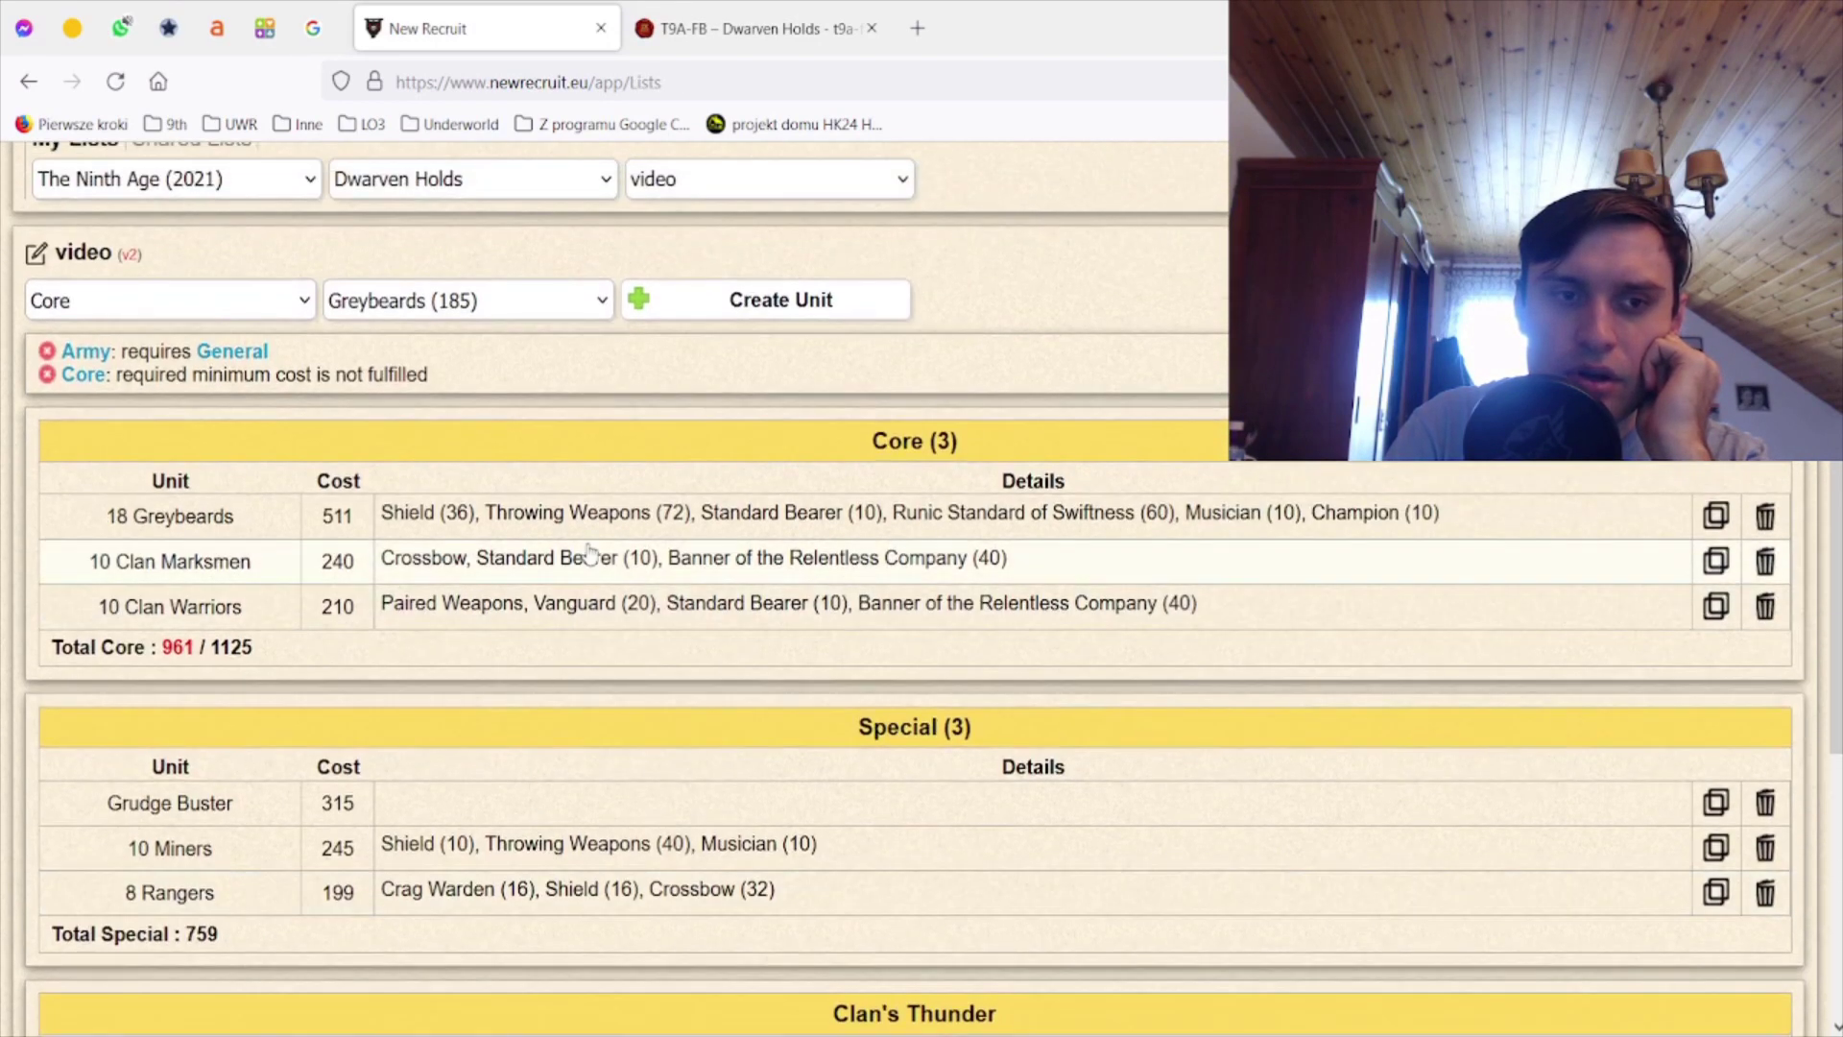
pyautogui.click(568, 517)
pyautogui.scroll(2, 61, 291)
pyautogui.scroll(2, 61, 292)
pyautogui.scroll(3, 60, 291)
pyautogui.scroll(1, 61, 291)
pyautogui.scroll(1, 61, 291)
pyautogui.scroll(-2, 61, 294)
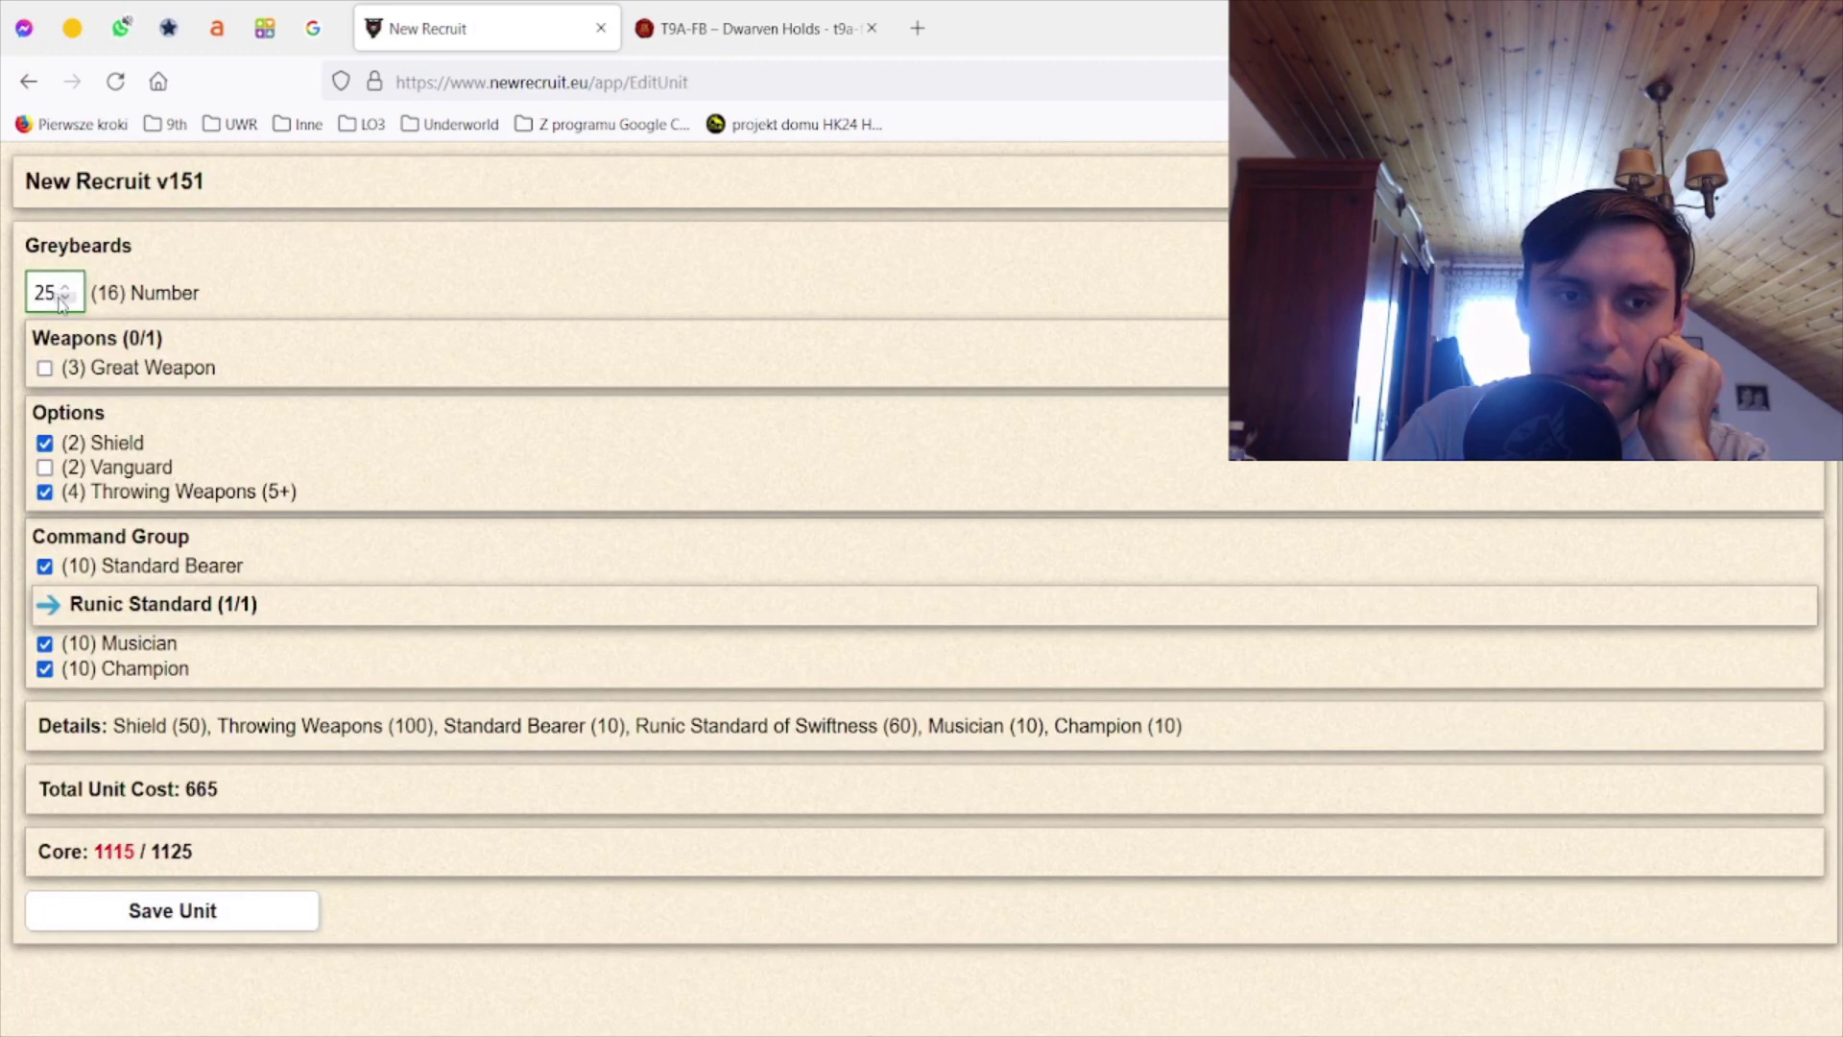
pyautogui.click(174, 911)
# - Give the remaining Clan Marksmen a musician, bringing Core to exactly 1125 points
pyautogui.moveTo(514, 710); pyautogui.dragTo(514, 750)
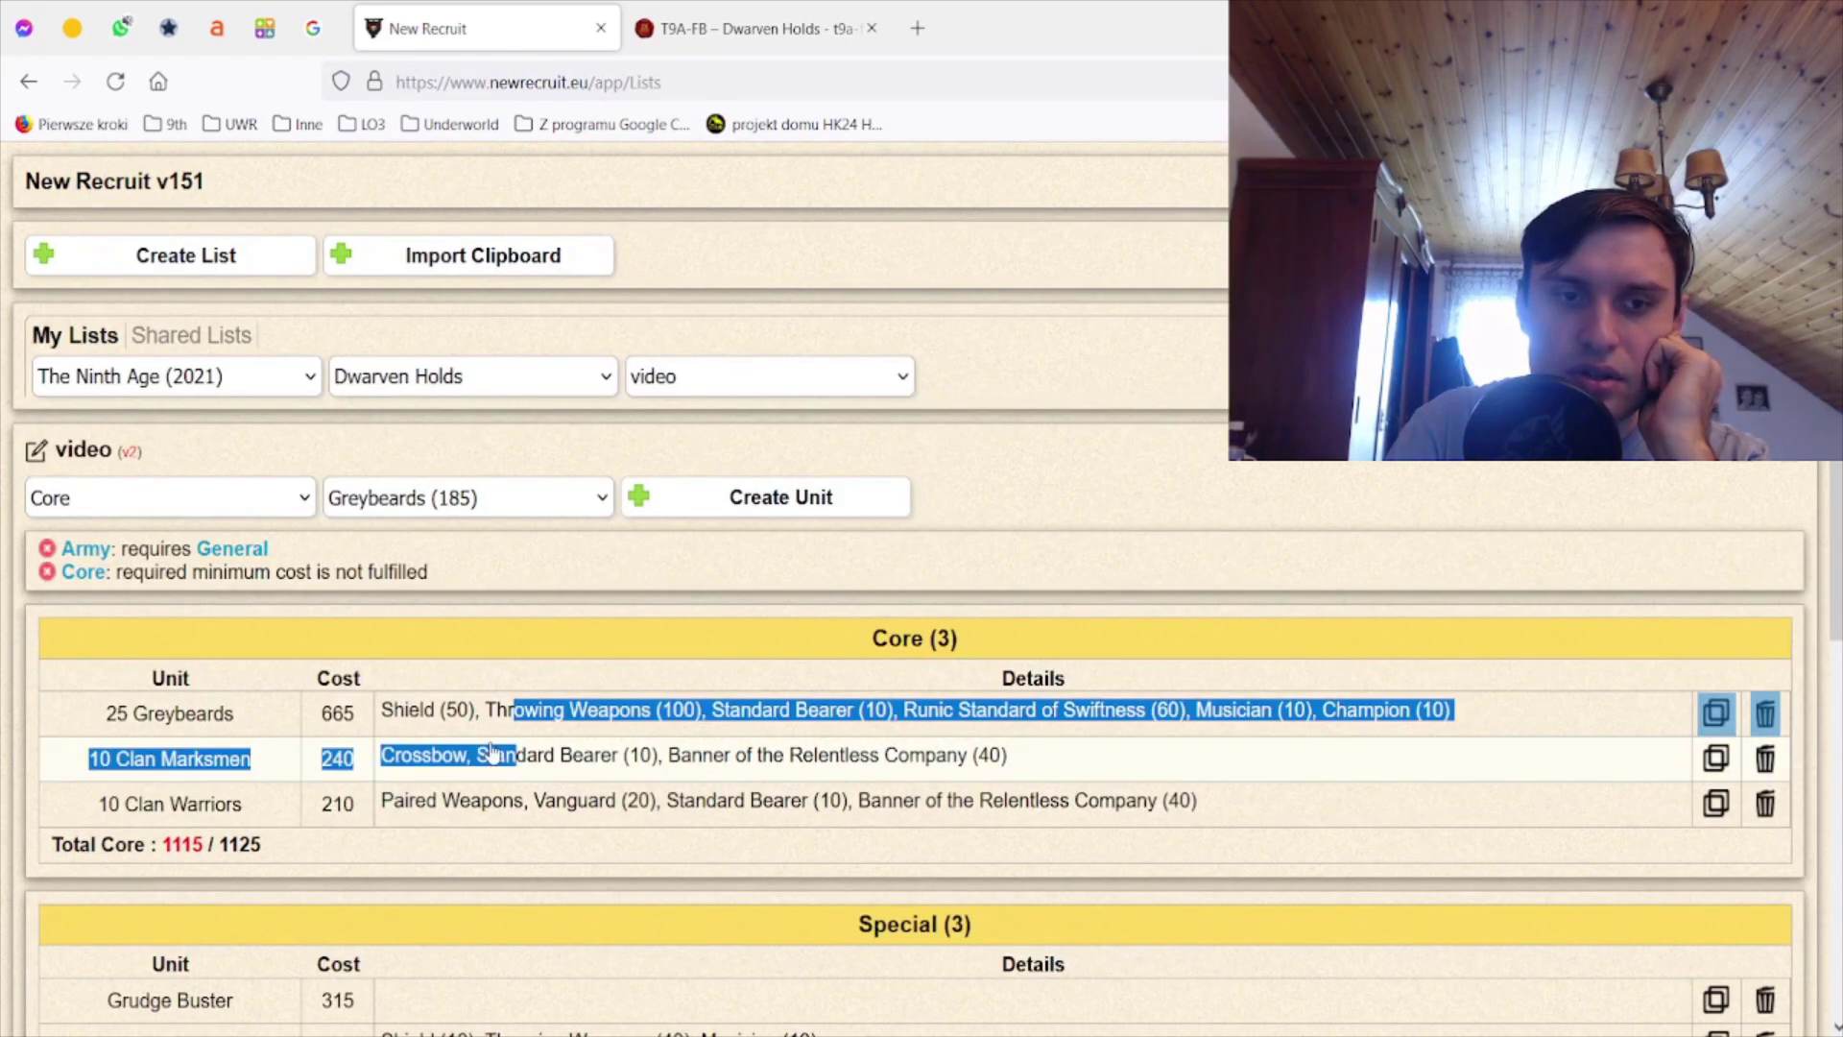
pyautogui.click(491, 739)
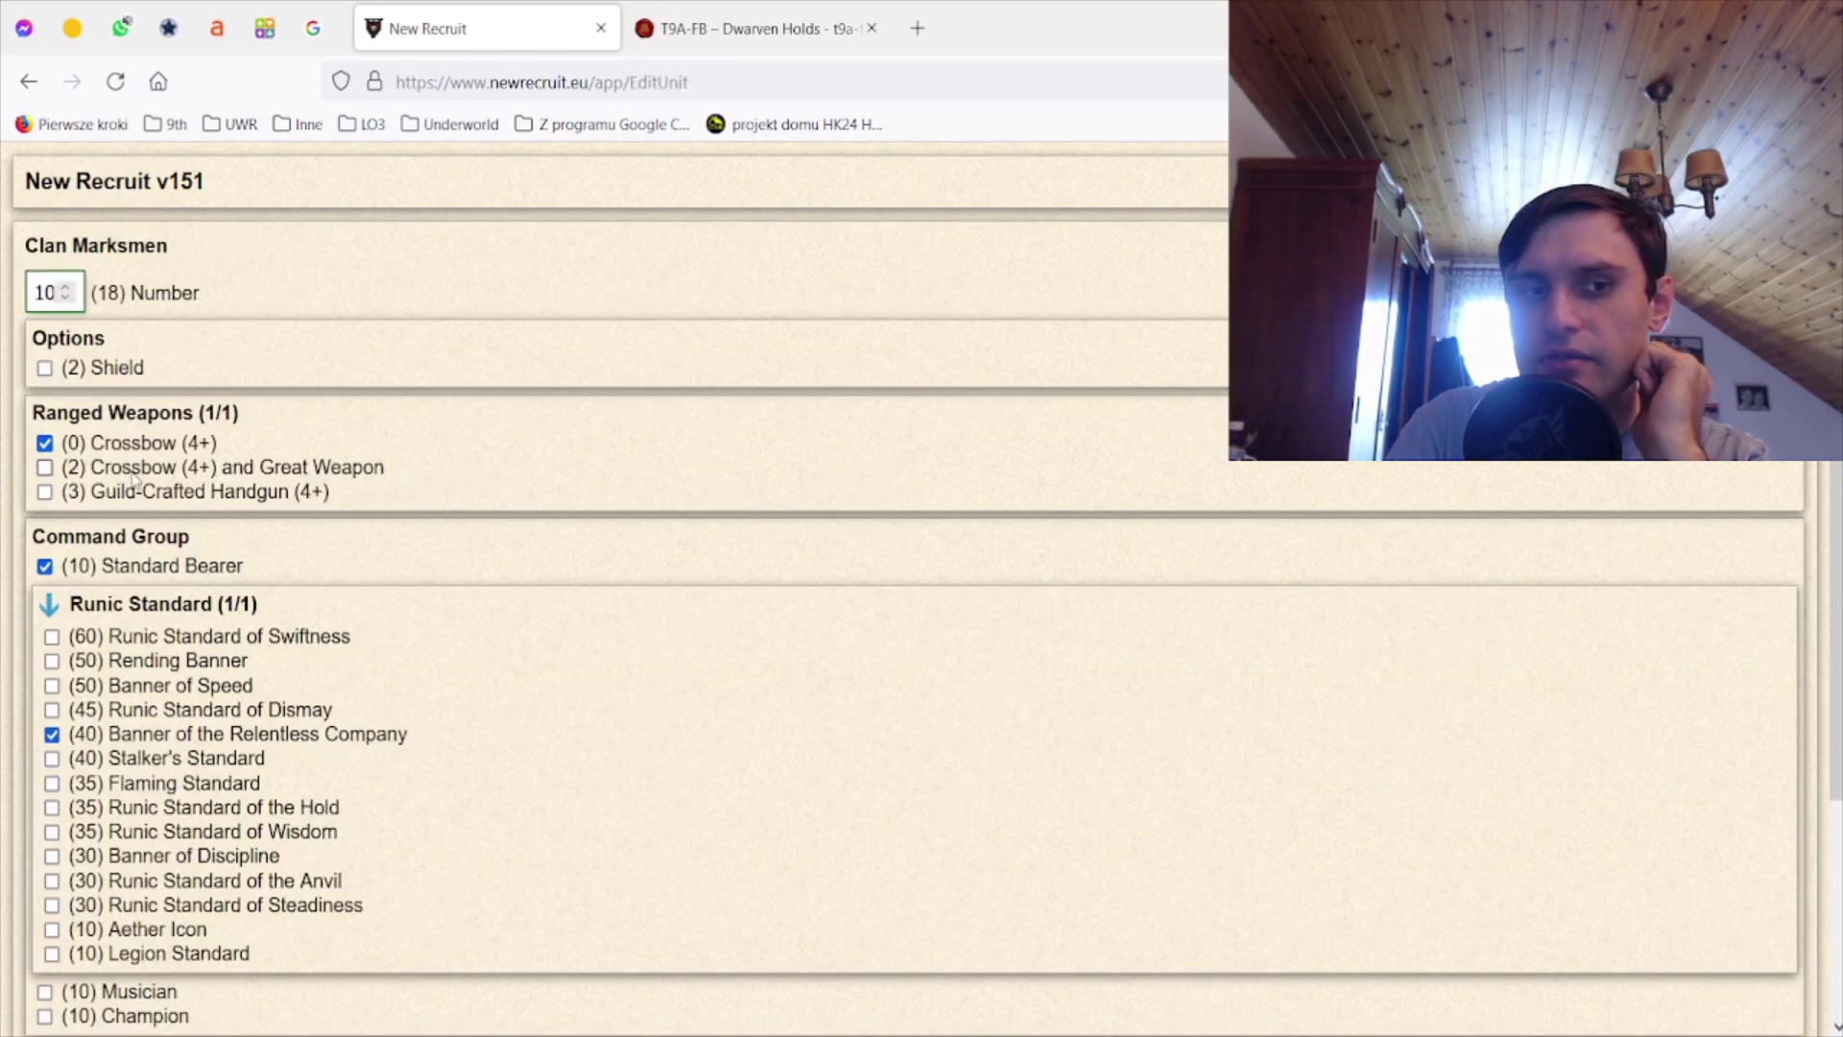
pyautogui.scroll(-2, 144, 648)
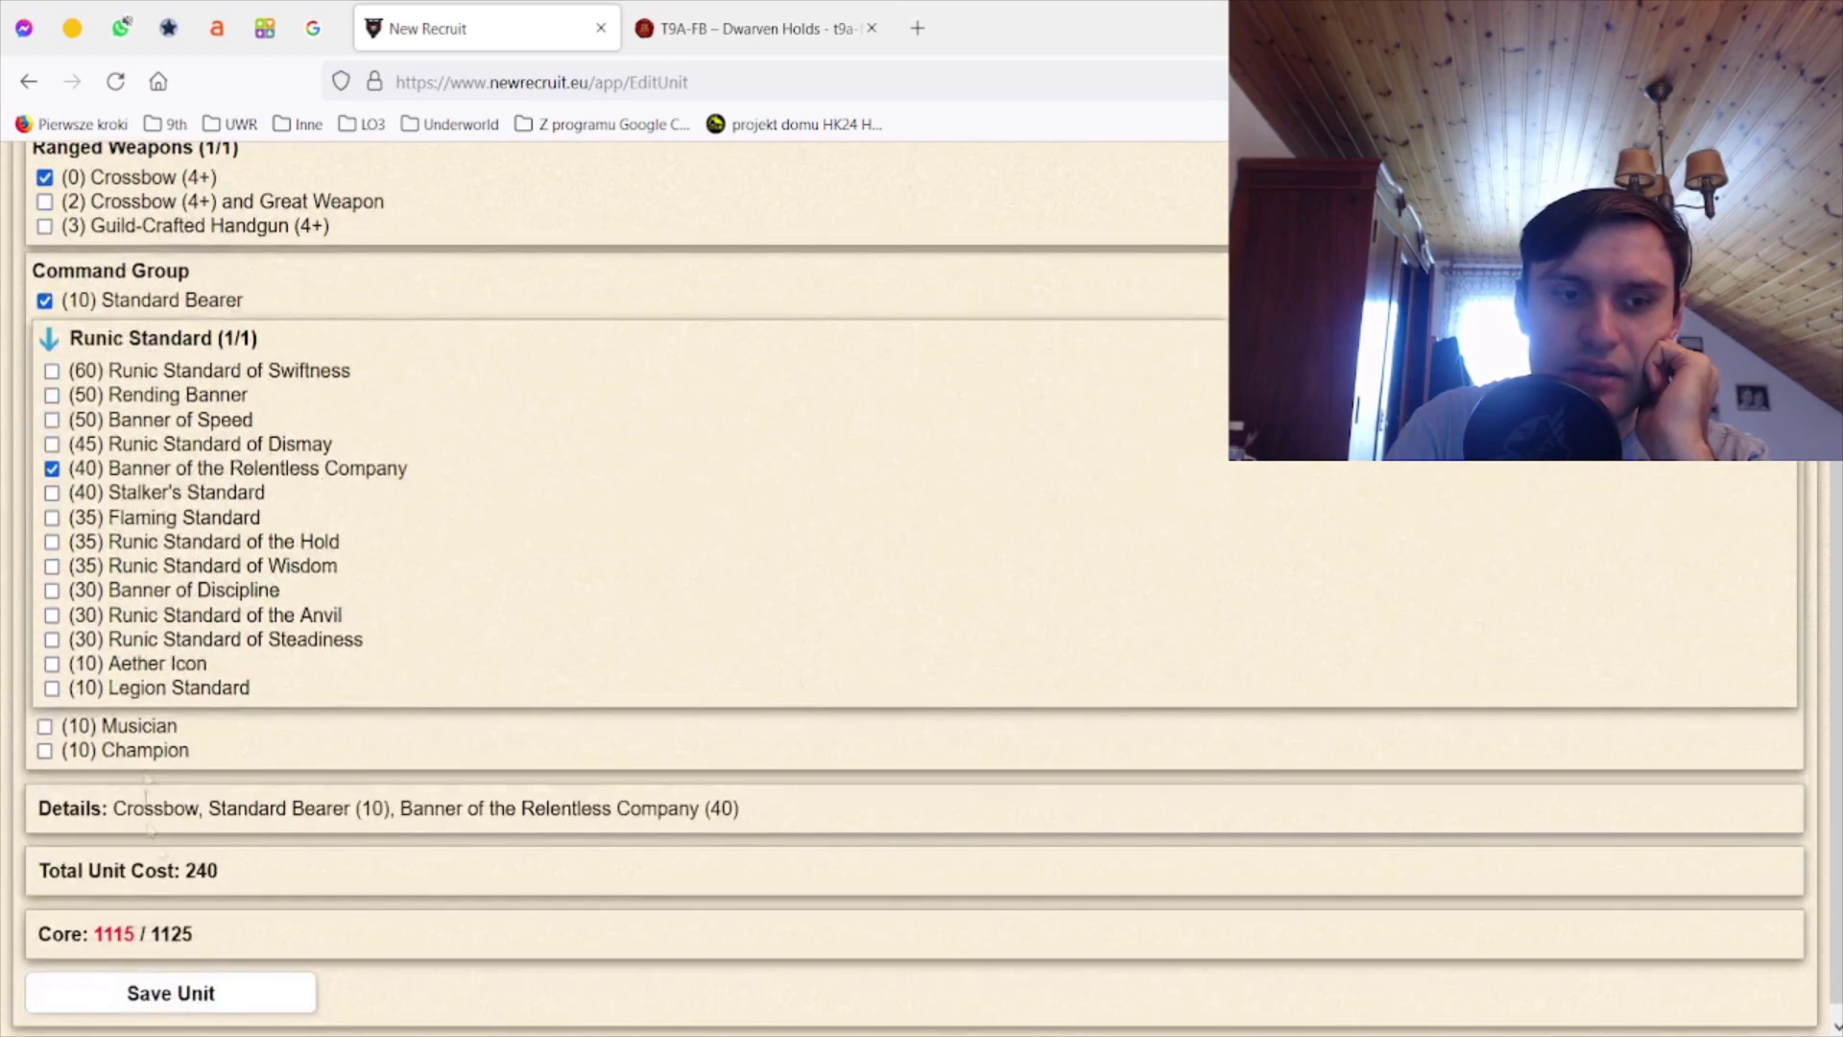
pyautogui.click(159, 726)
pyautogui.click(219, 997)
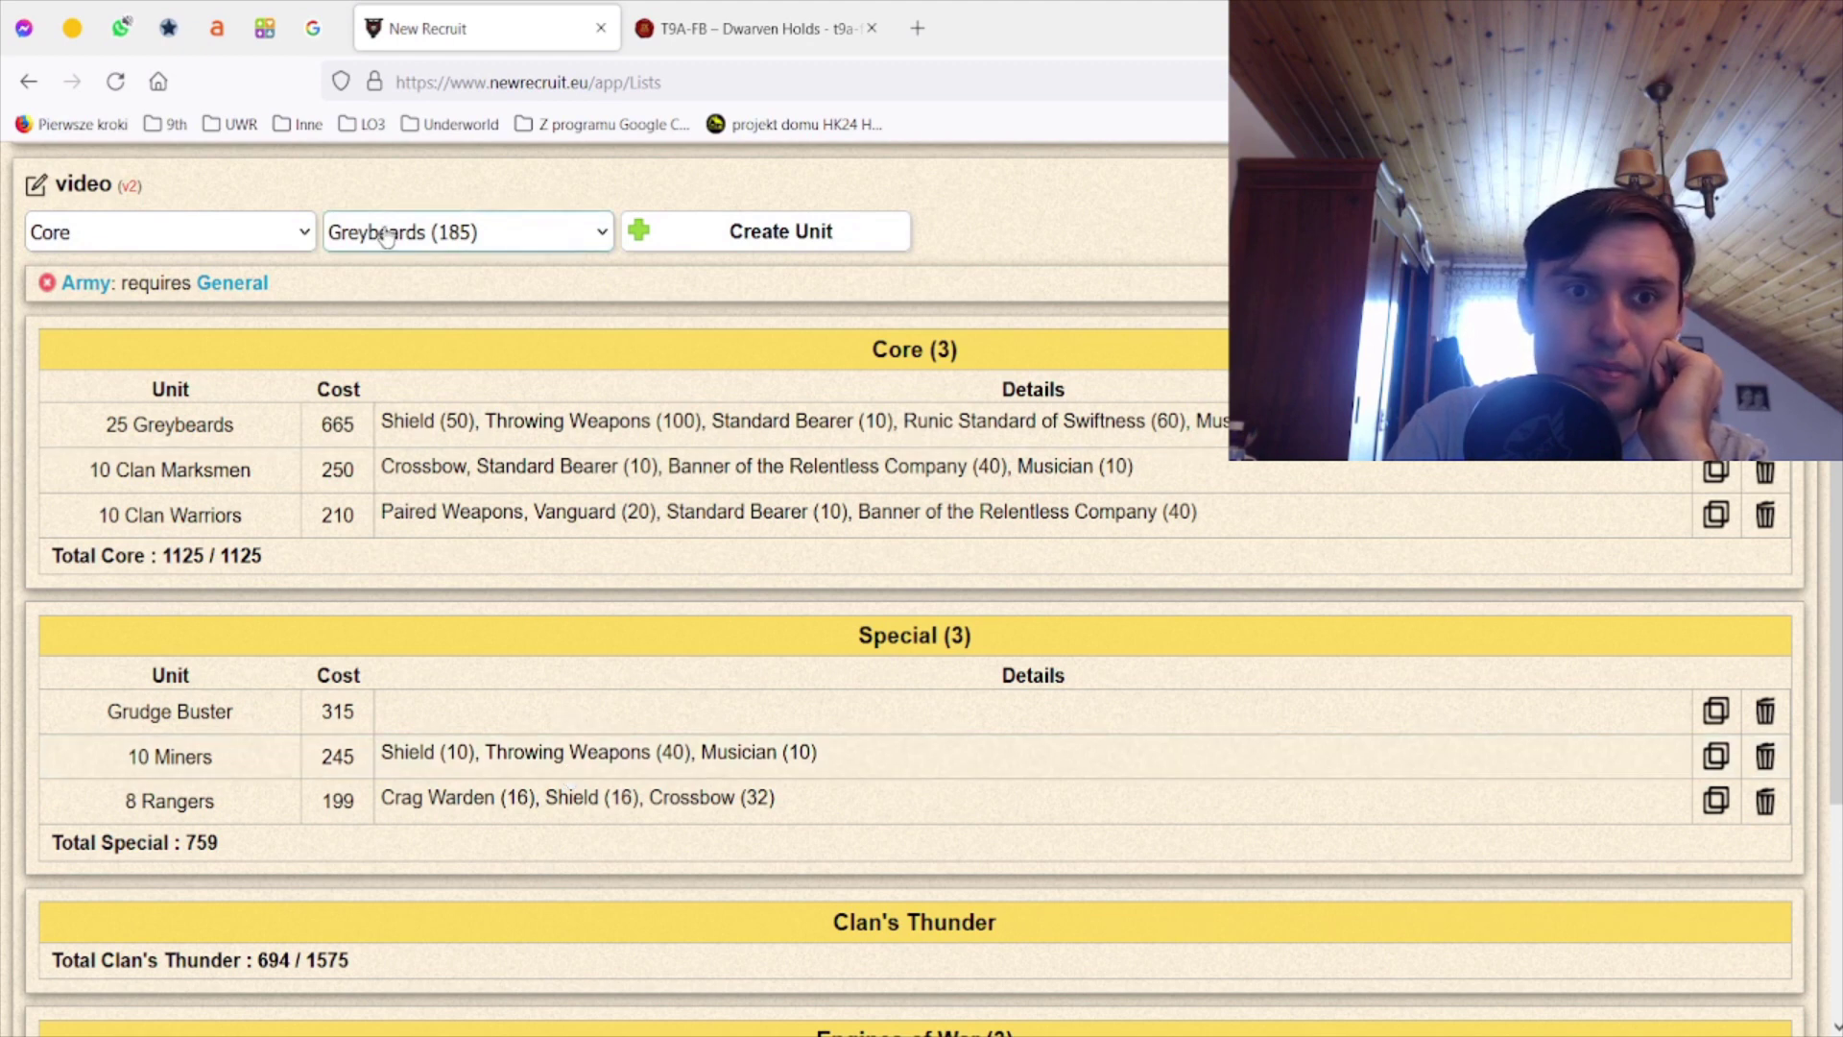
# - Add an Anvil of Power from the Characters category to the list
pyautogui.click(240, 245)
pyautogui.click(216, 286)
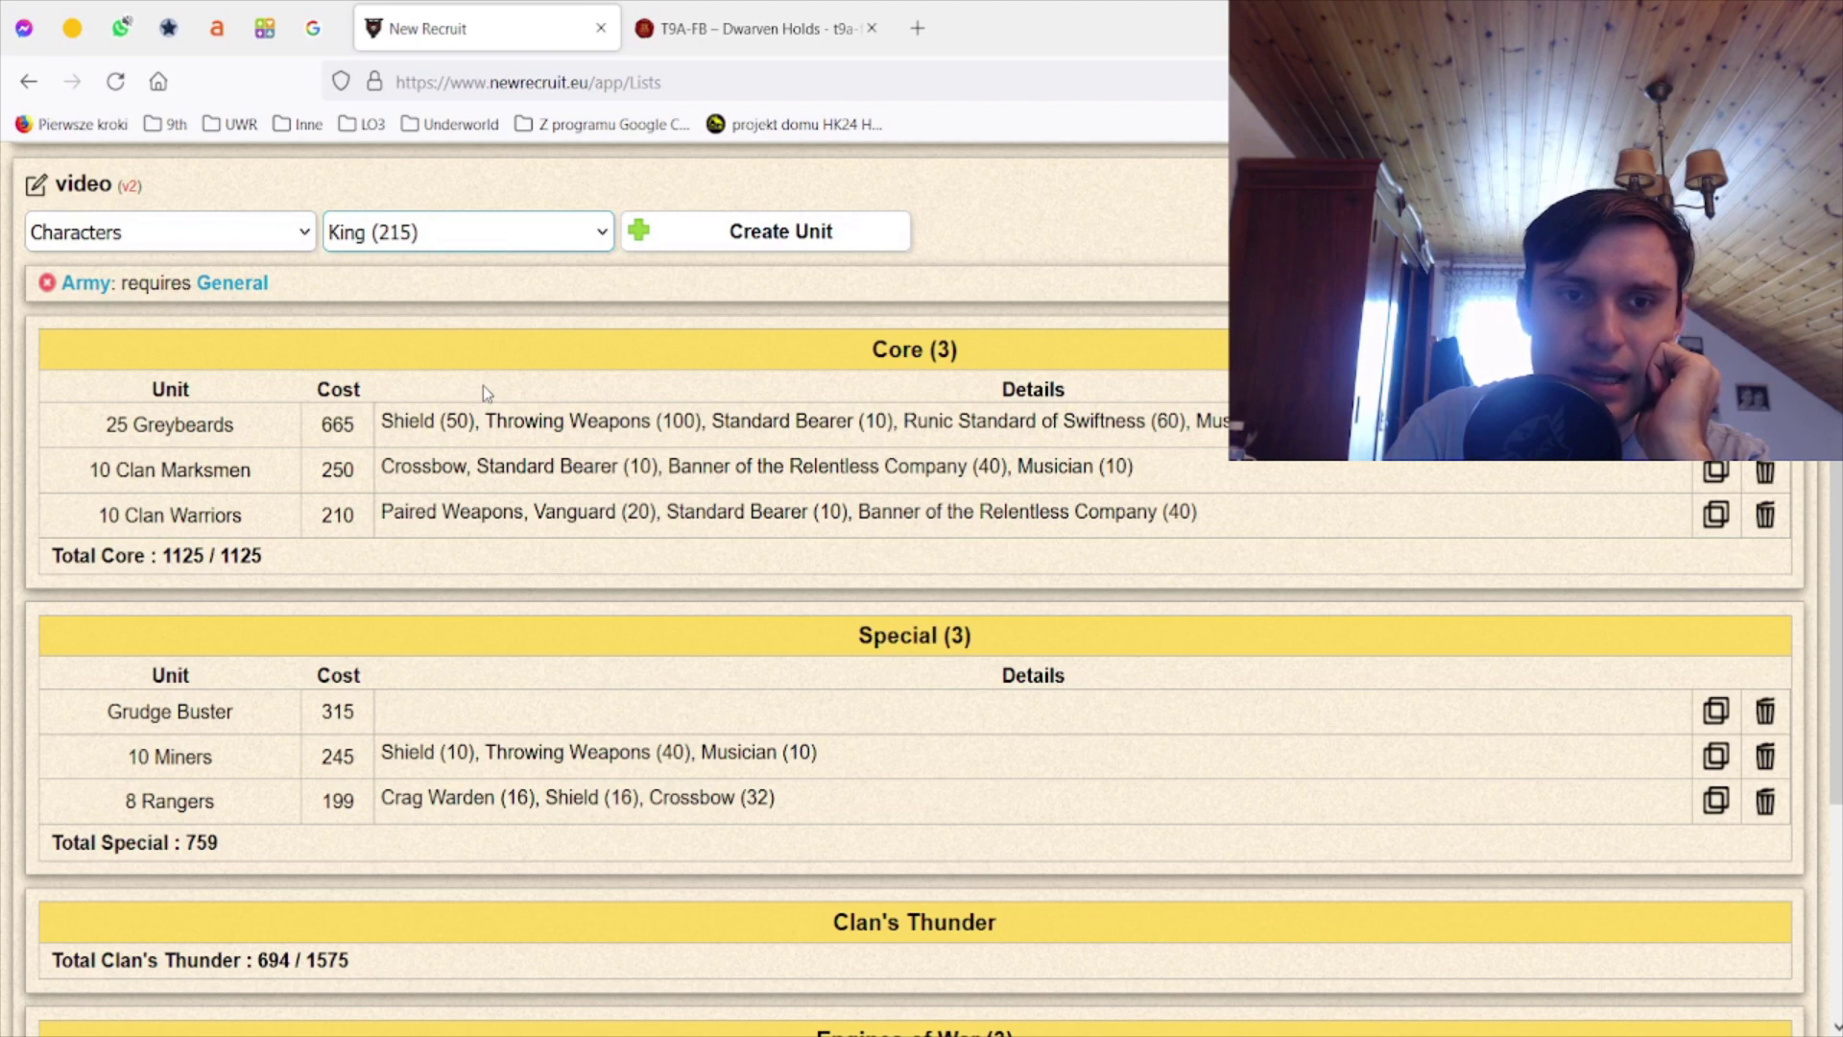
pyautogui.click(480, 477)
pyautogui.click(705, 245)
pyautogui.click(261, 422)
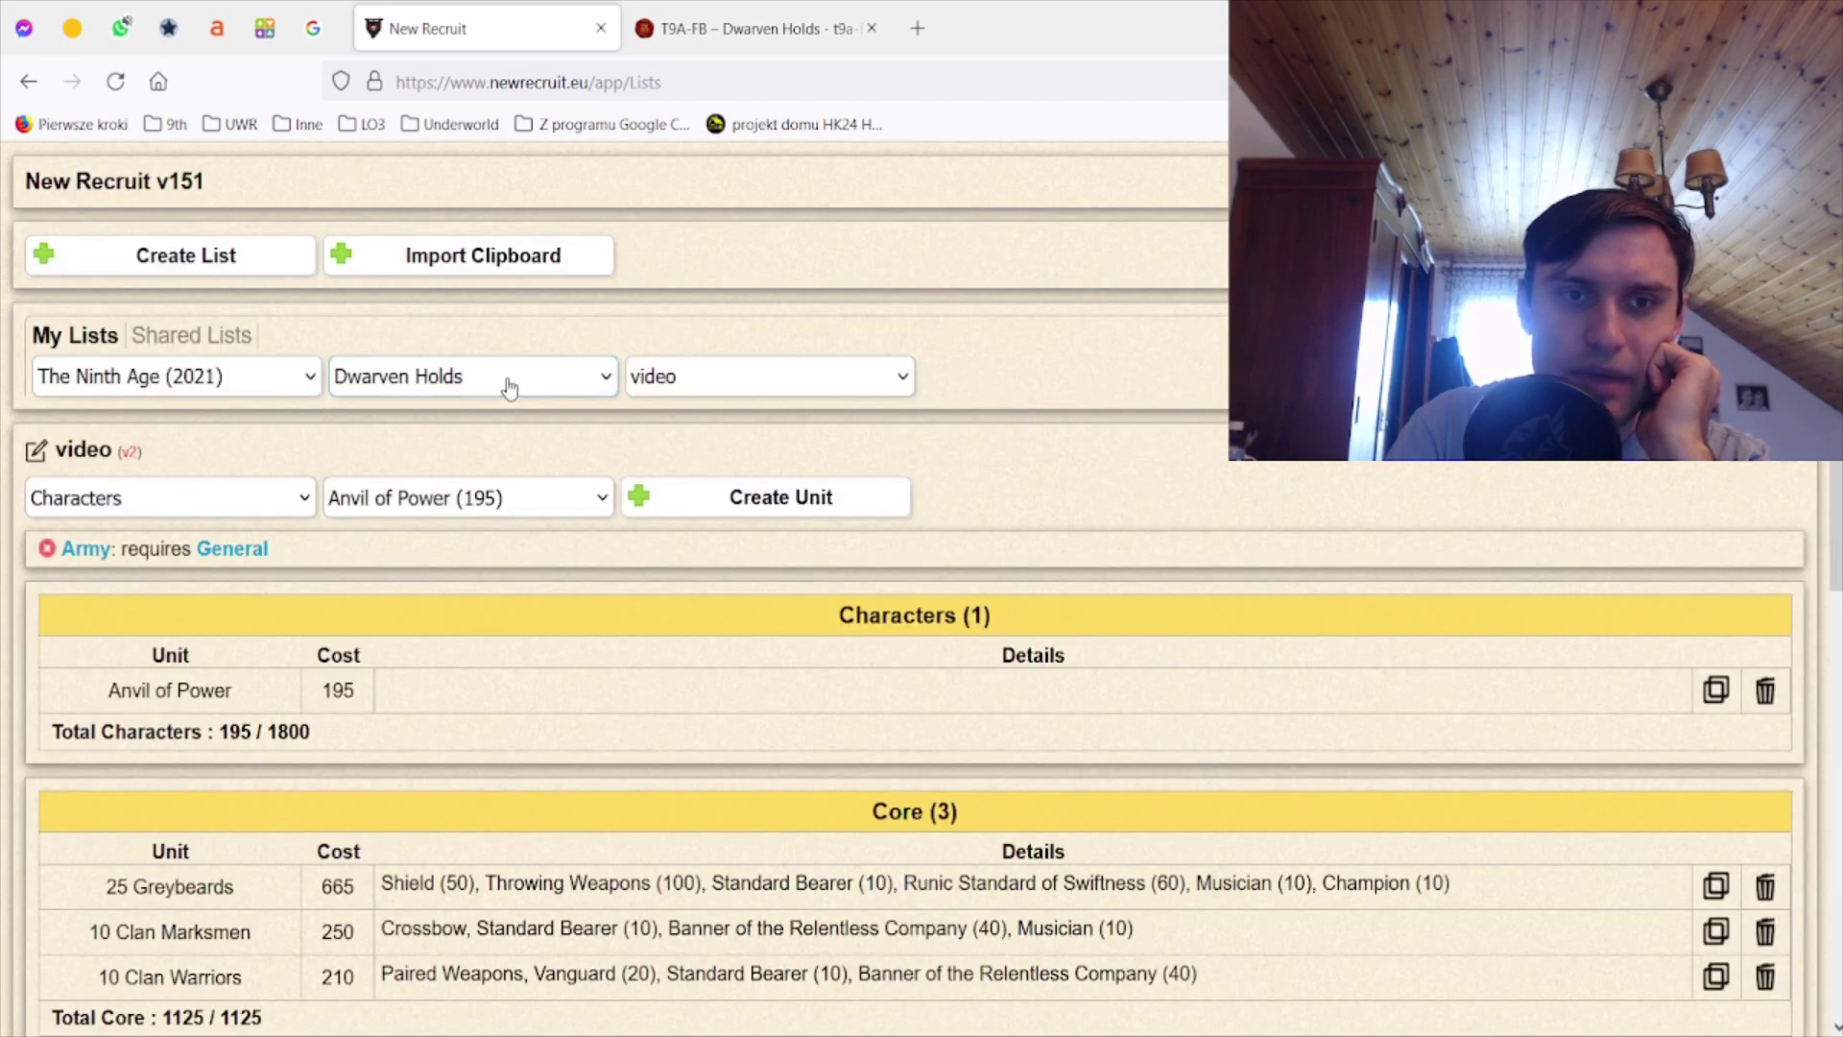
# - Create a Runic Smith with three Battle Runes, a shield and Rune of Iron armour runes
pyautogui.click(761, 497)
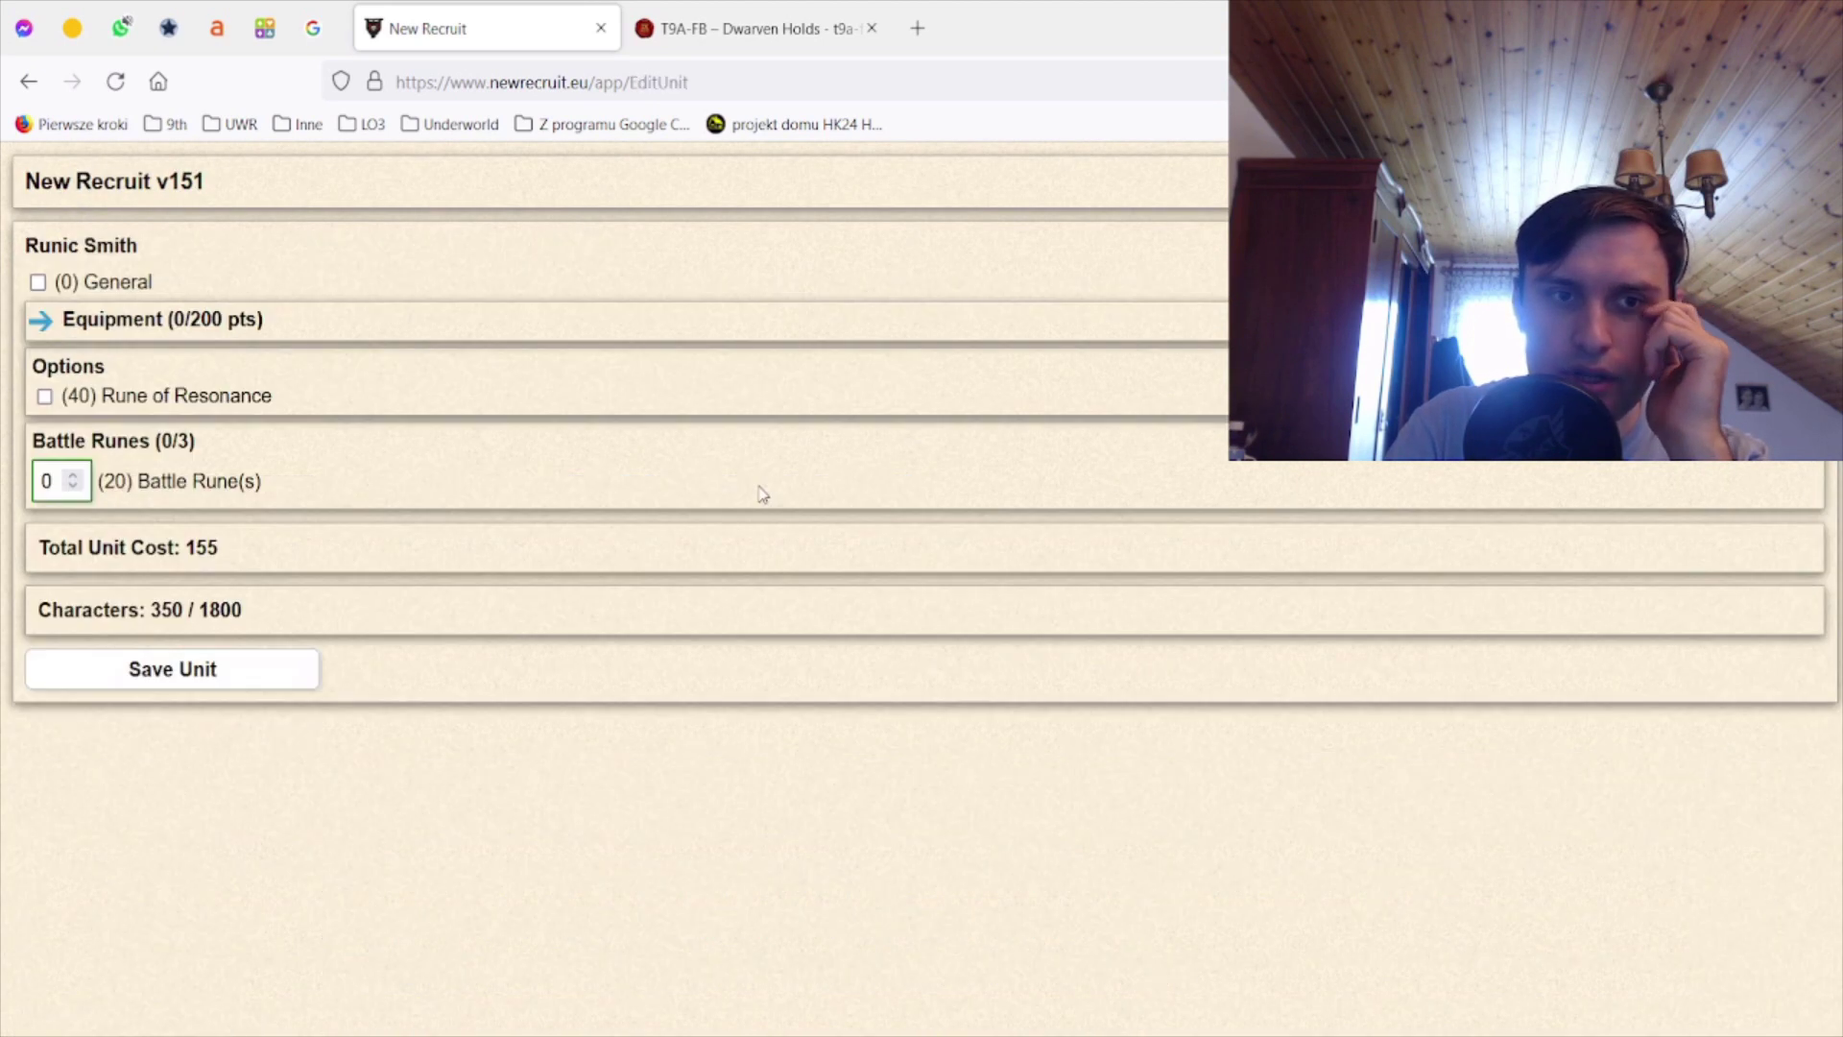
pyautogui.click(74, 476)
pyautogui.click(119, 325)
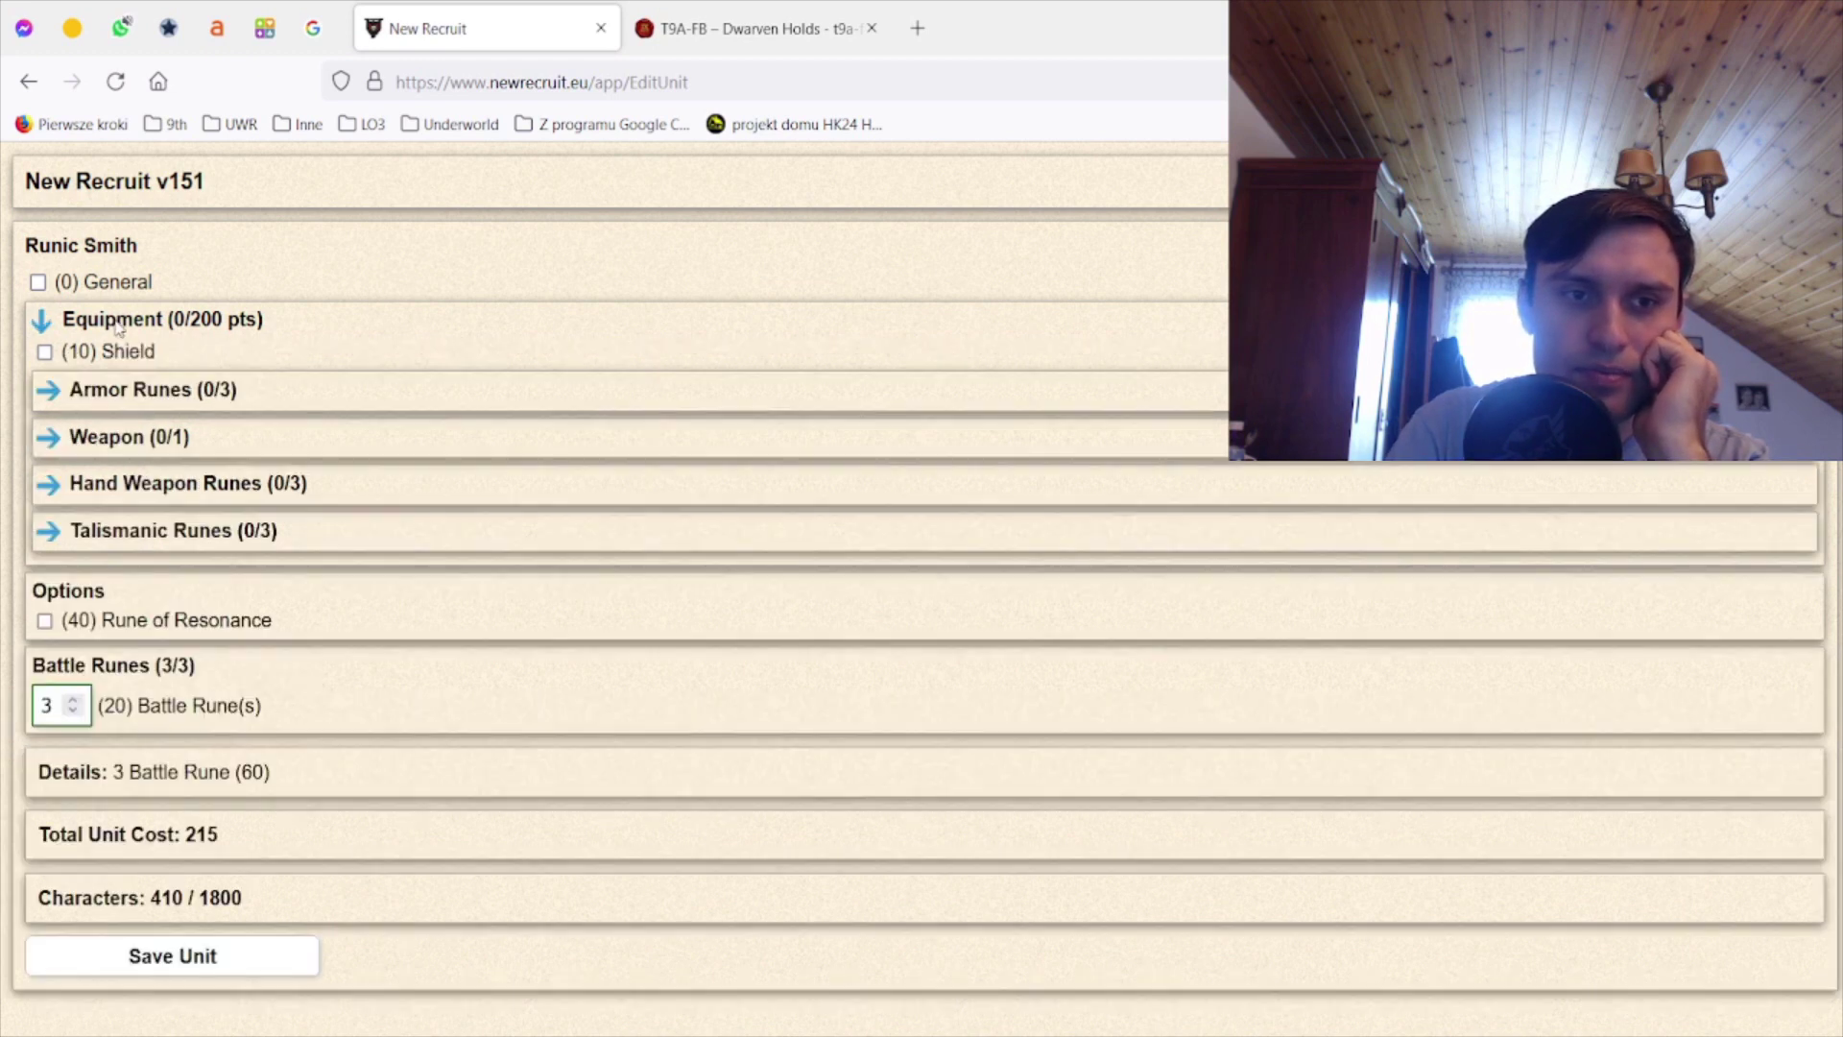
pyautogui.click(132, 378)
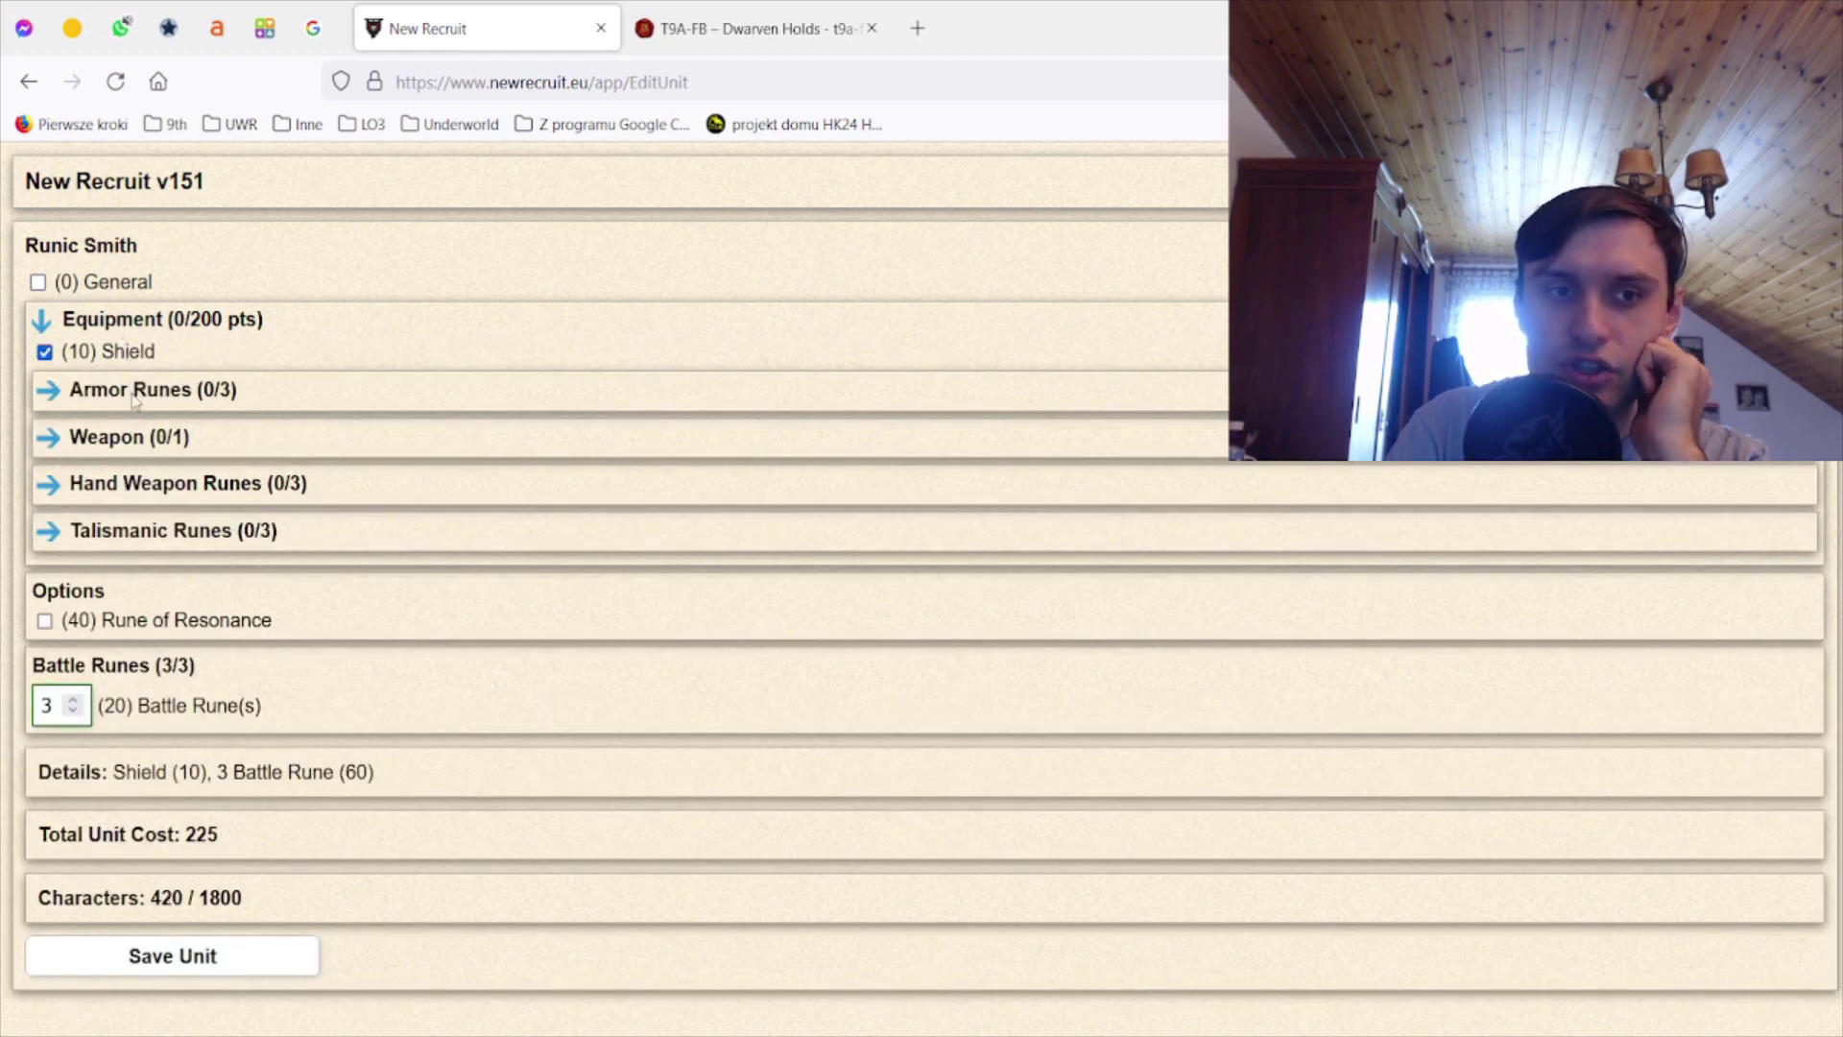
pyautogui.click(134, 392)
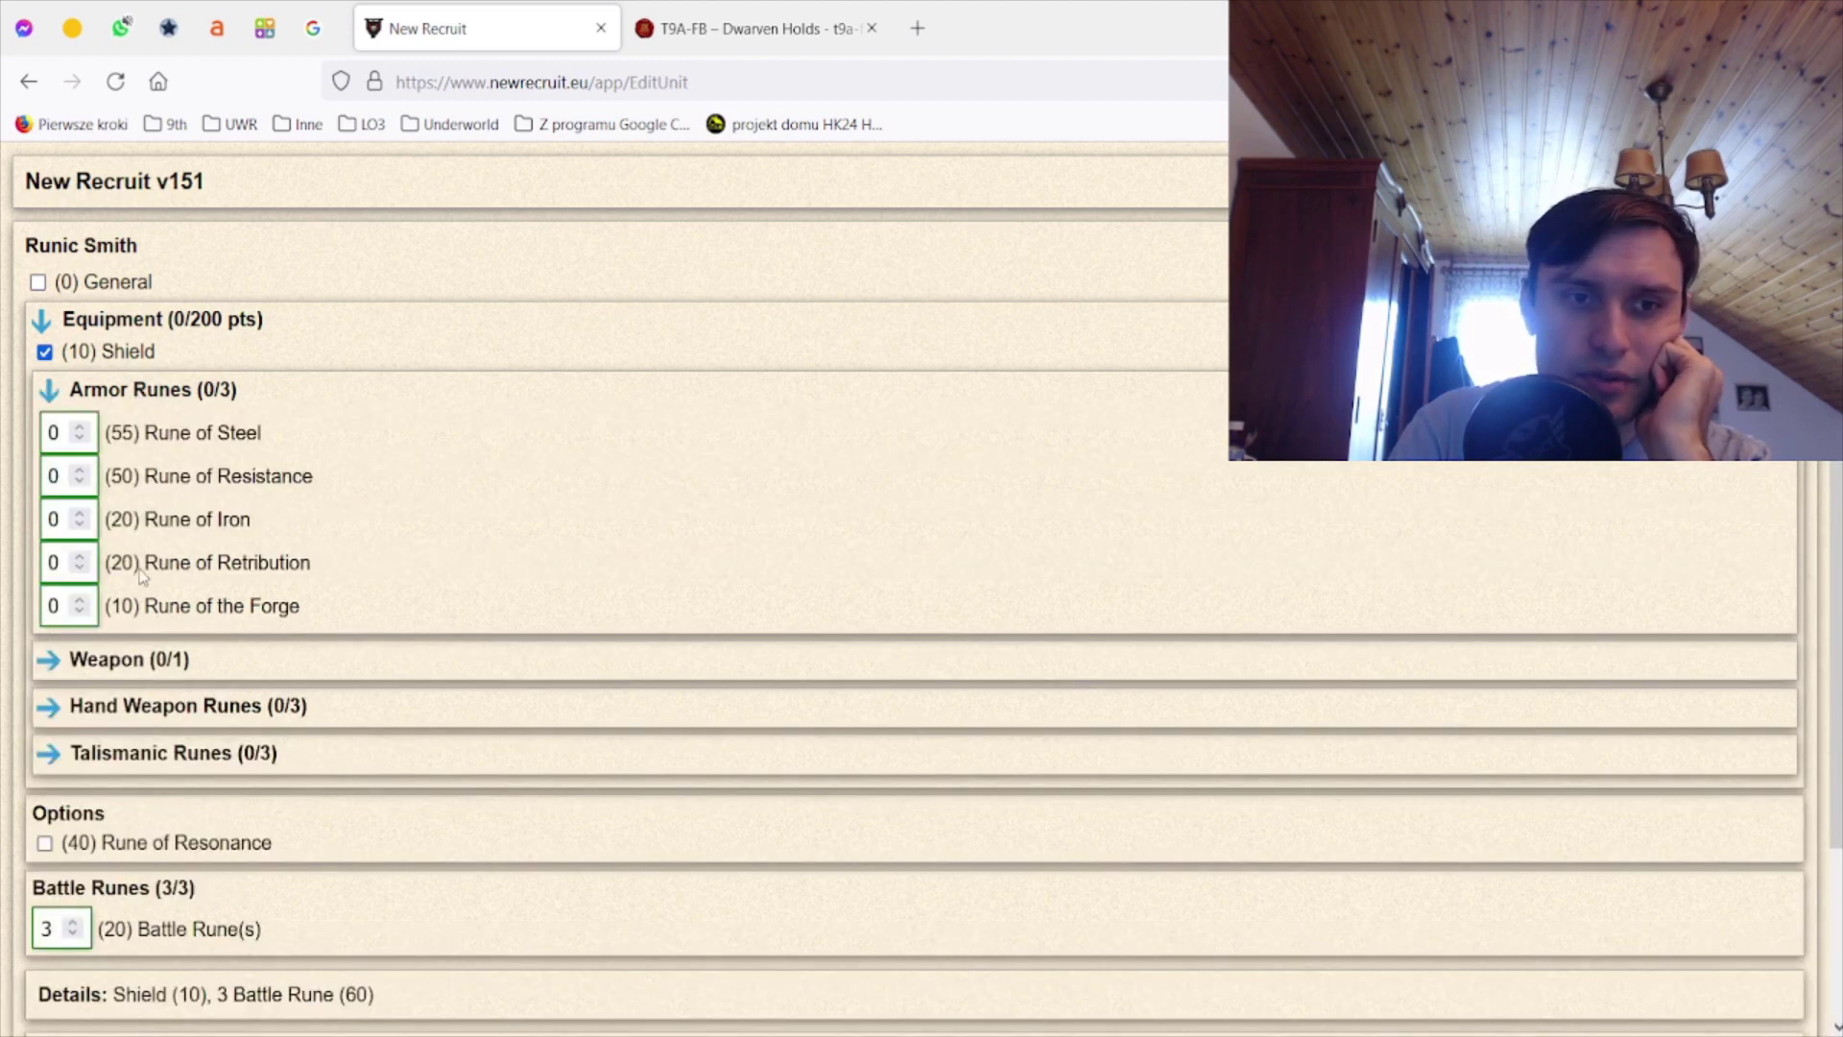
pyautogui.click(81, 515)
# - Set one Rune of Iron, plus a Rune of Returning and two Runes of Lightning
pyautogui.click(127, 662)
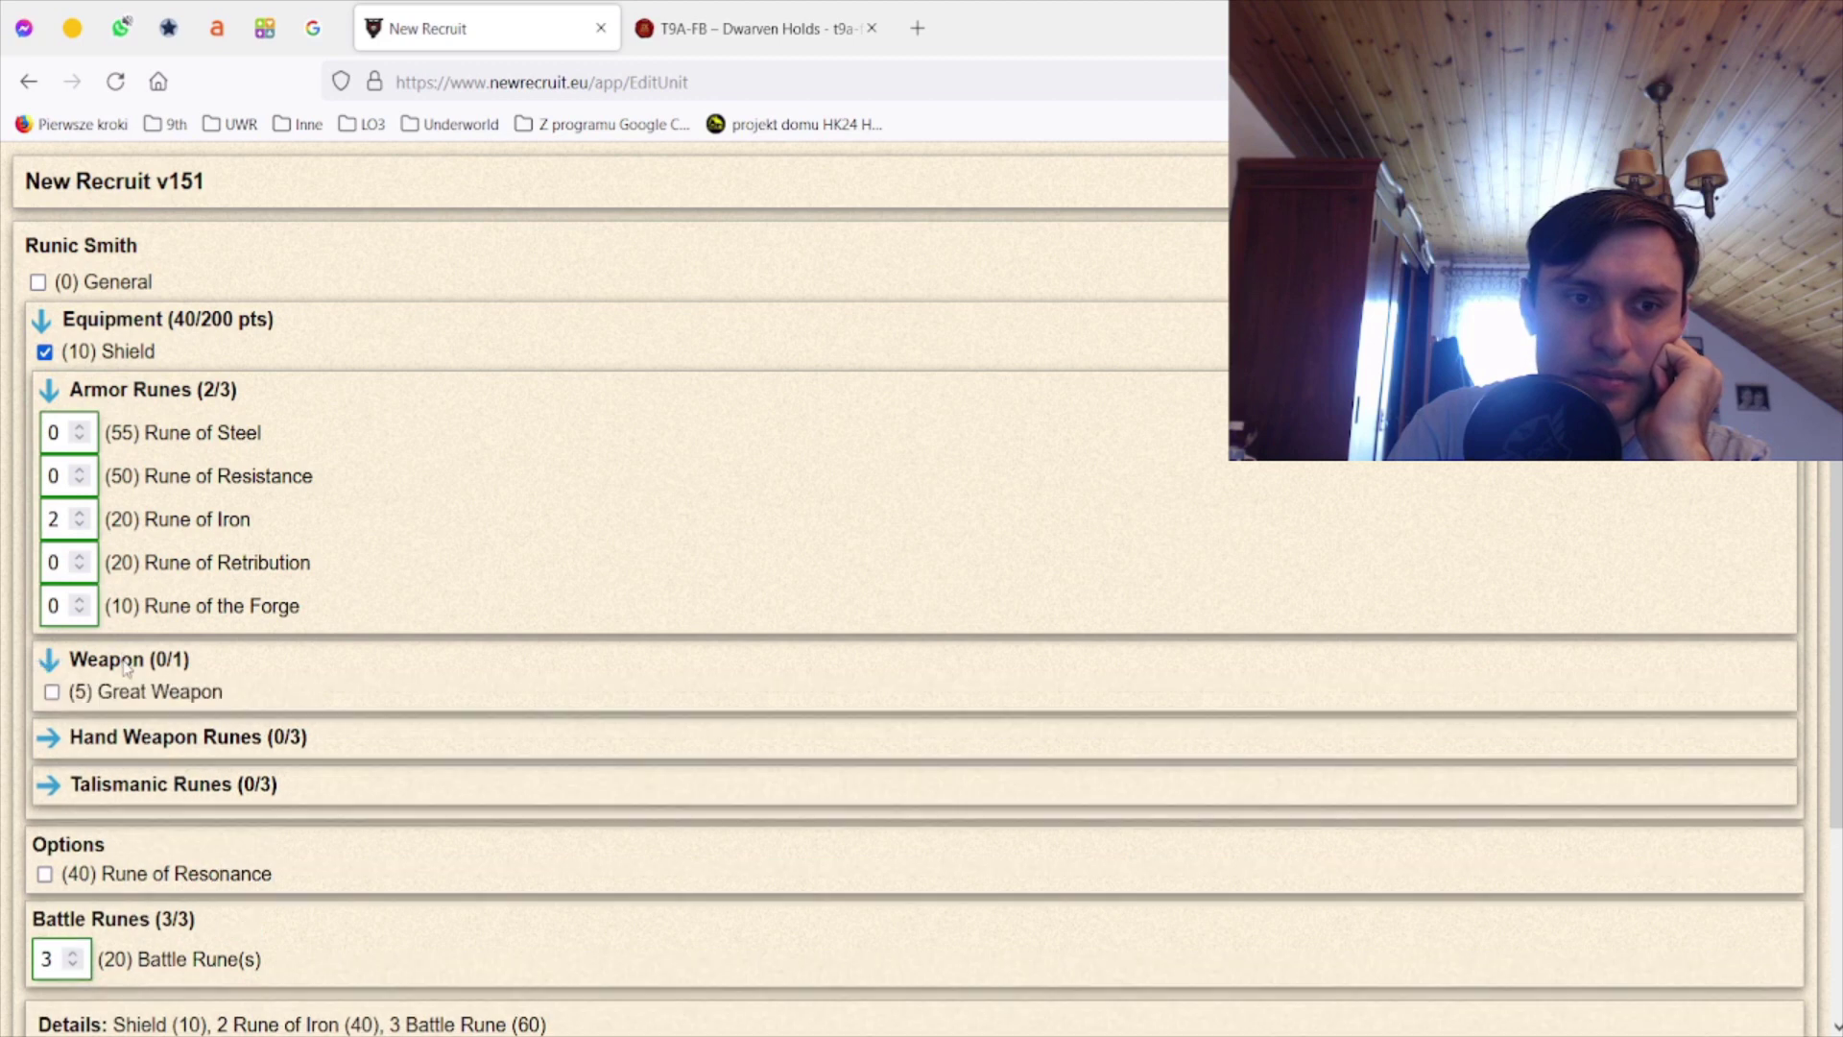
pyautogui.click(151, 740)
pyautogui.scroll(-2, 246, 774)
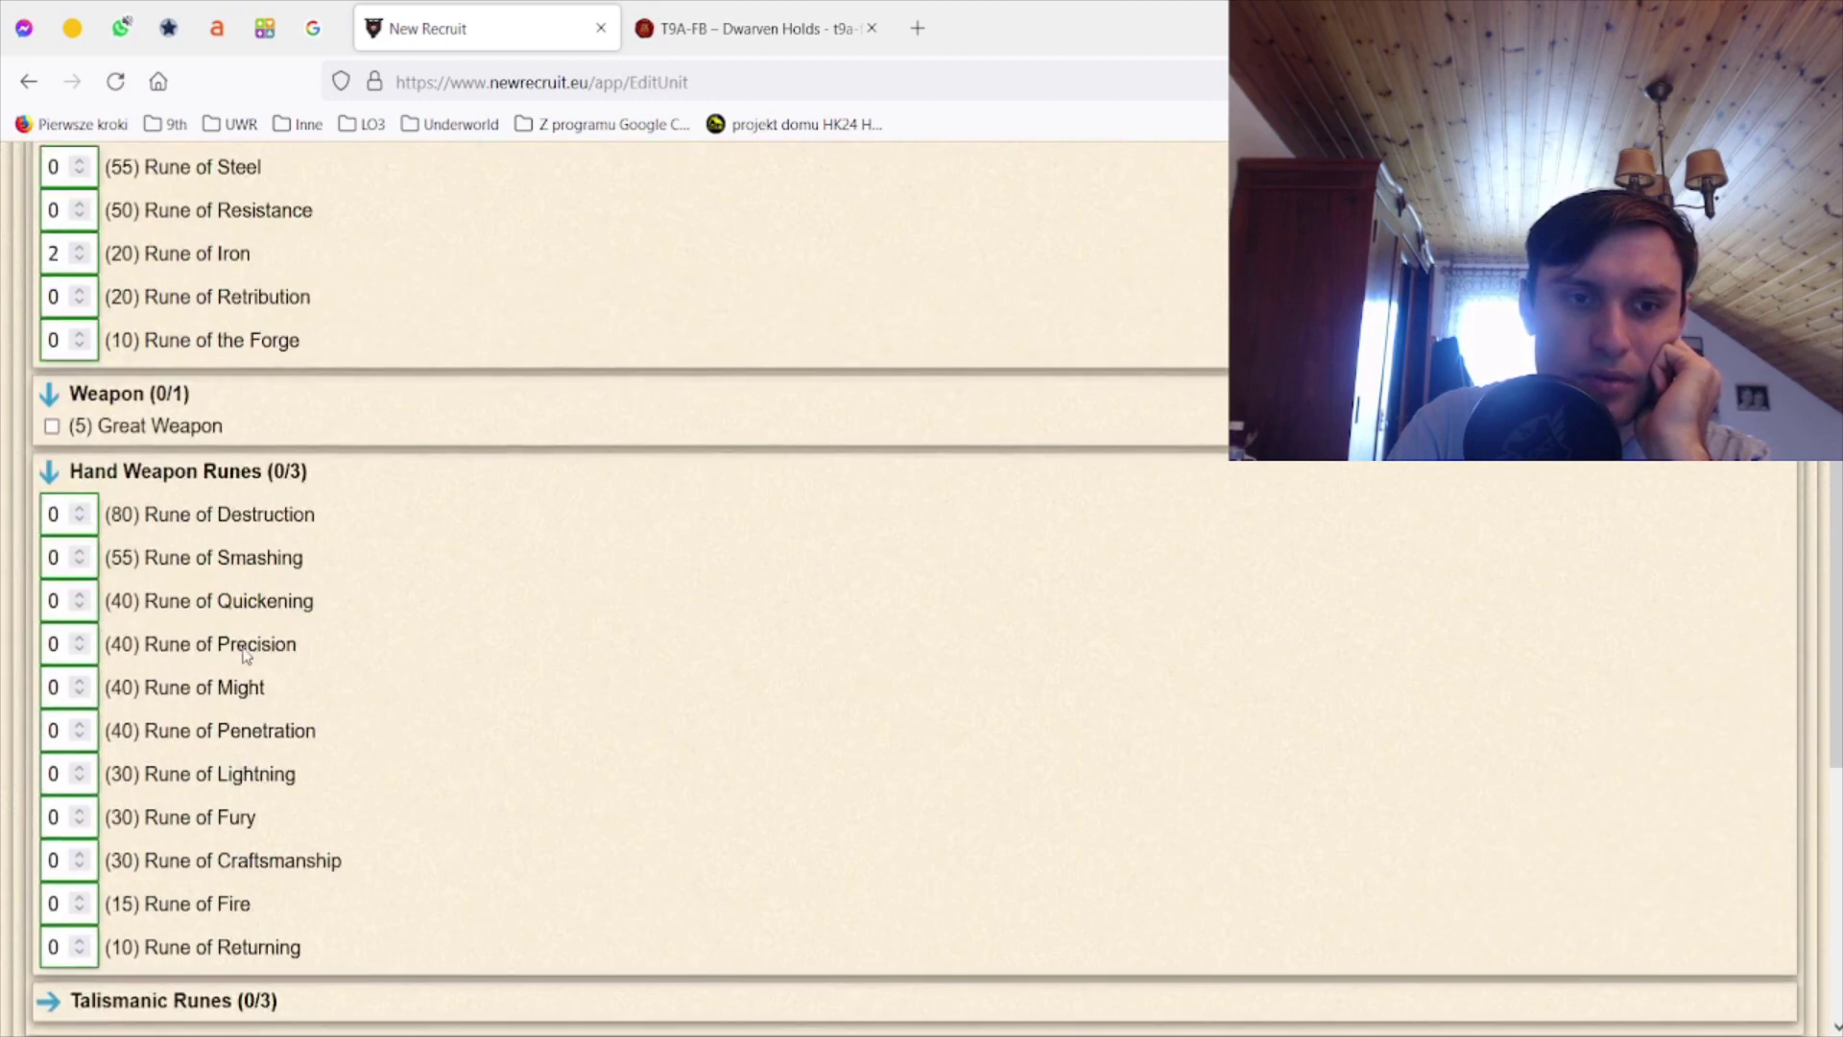
pyautogui.scroll(-1, 244, 656)
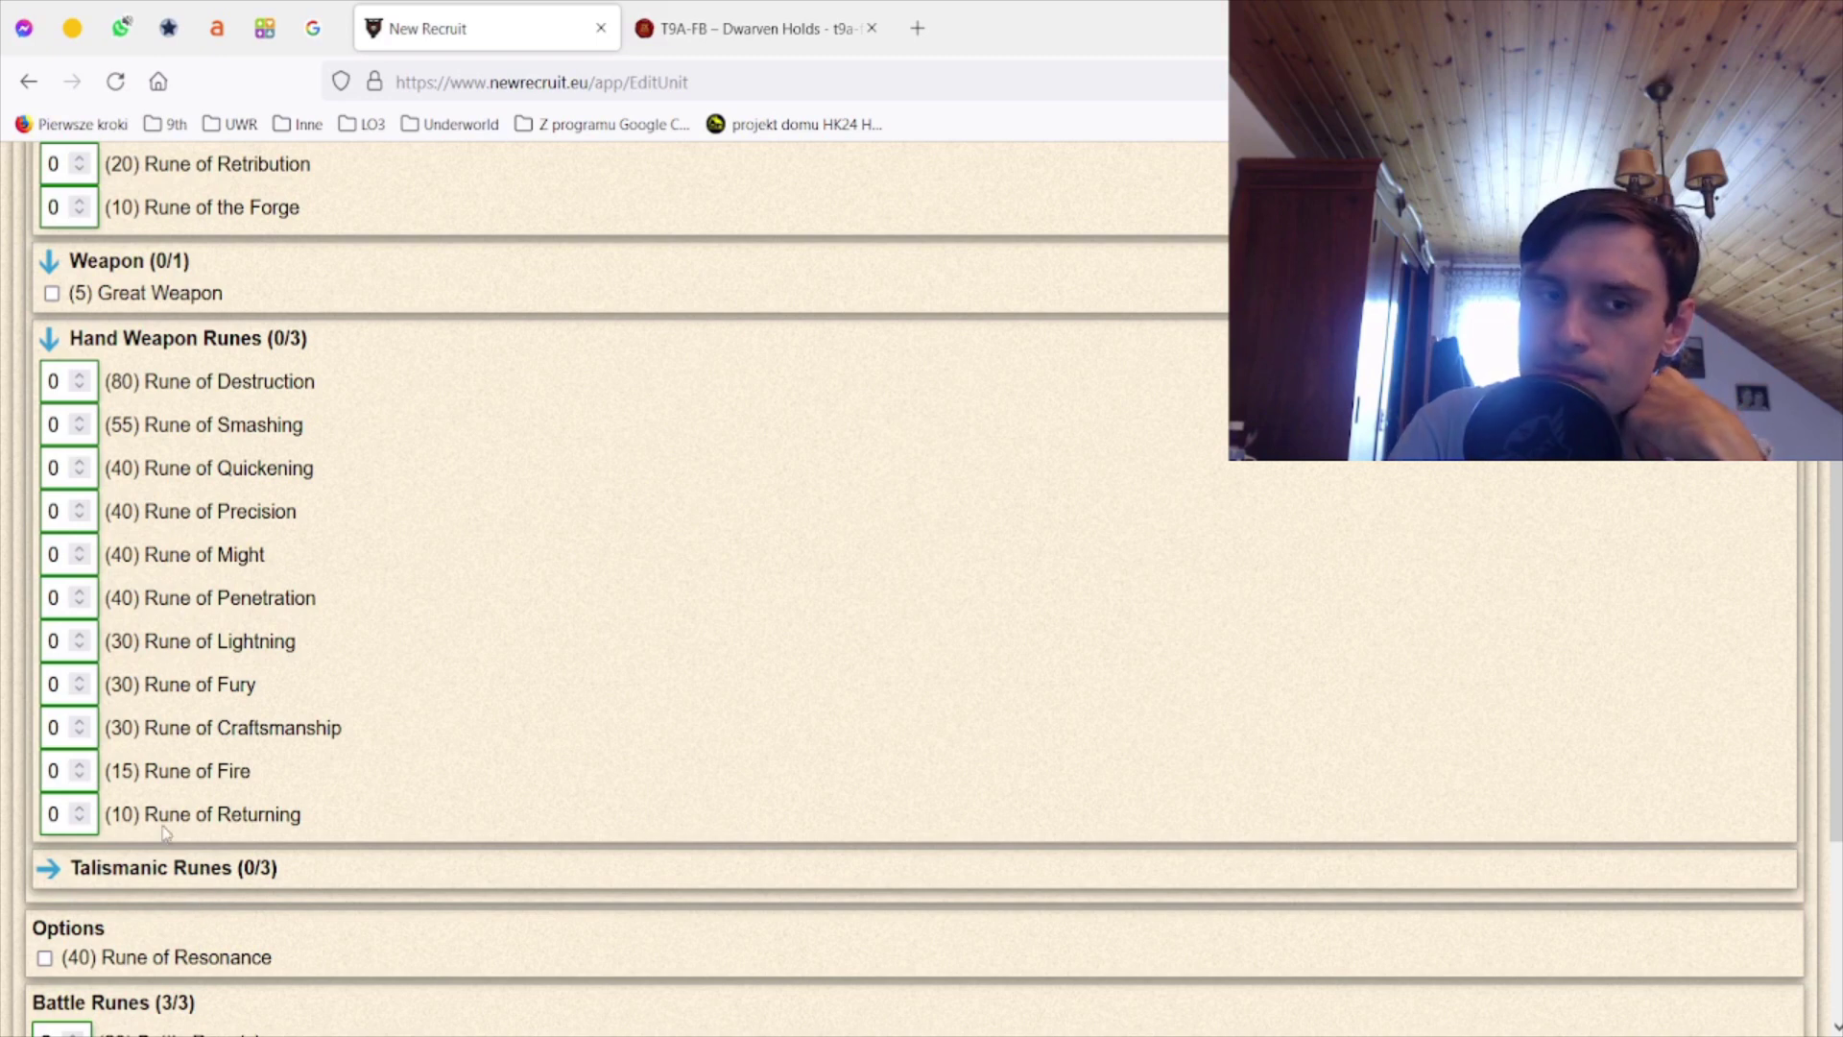
pyautogui.scroll(3, 84, 807)
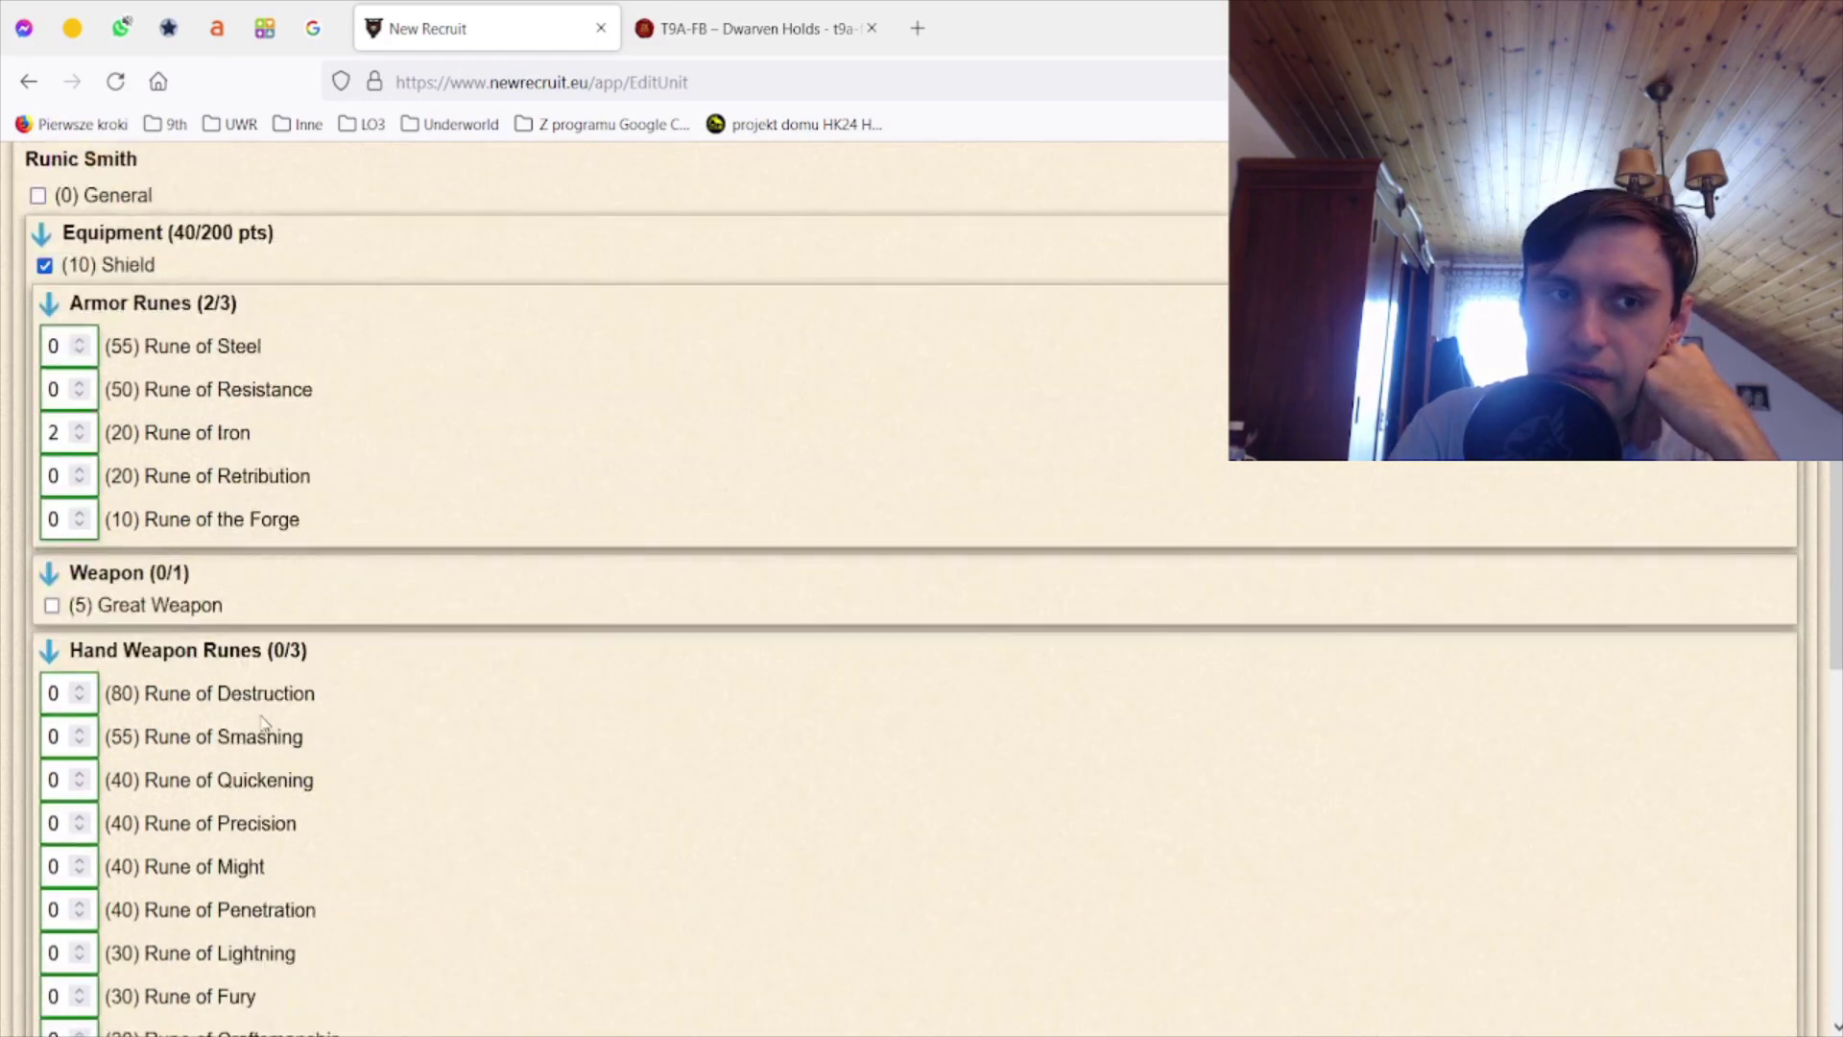
pyautogui.click(81, 524)
pyautogui.scroll(-3, 228, 698)
pyautogui.scroll(-1, 229, 697)
pyautogui.click(80, 678)
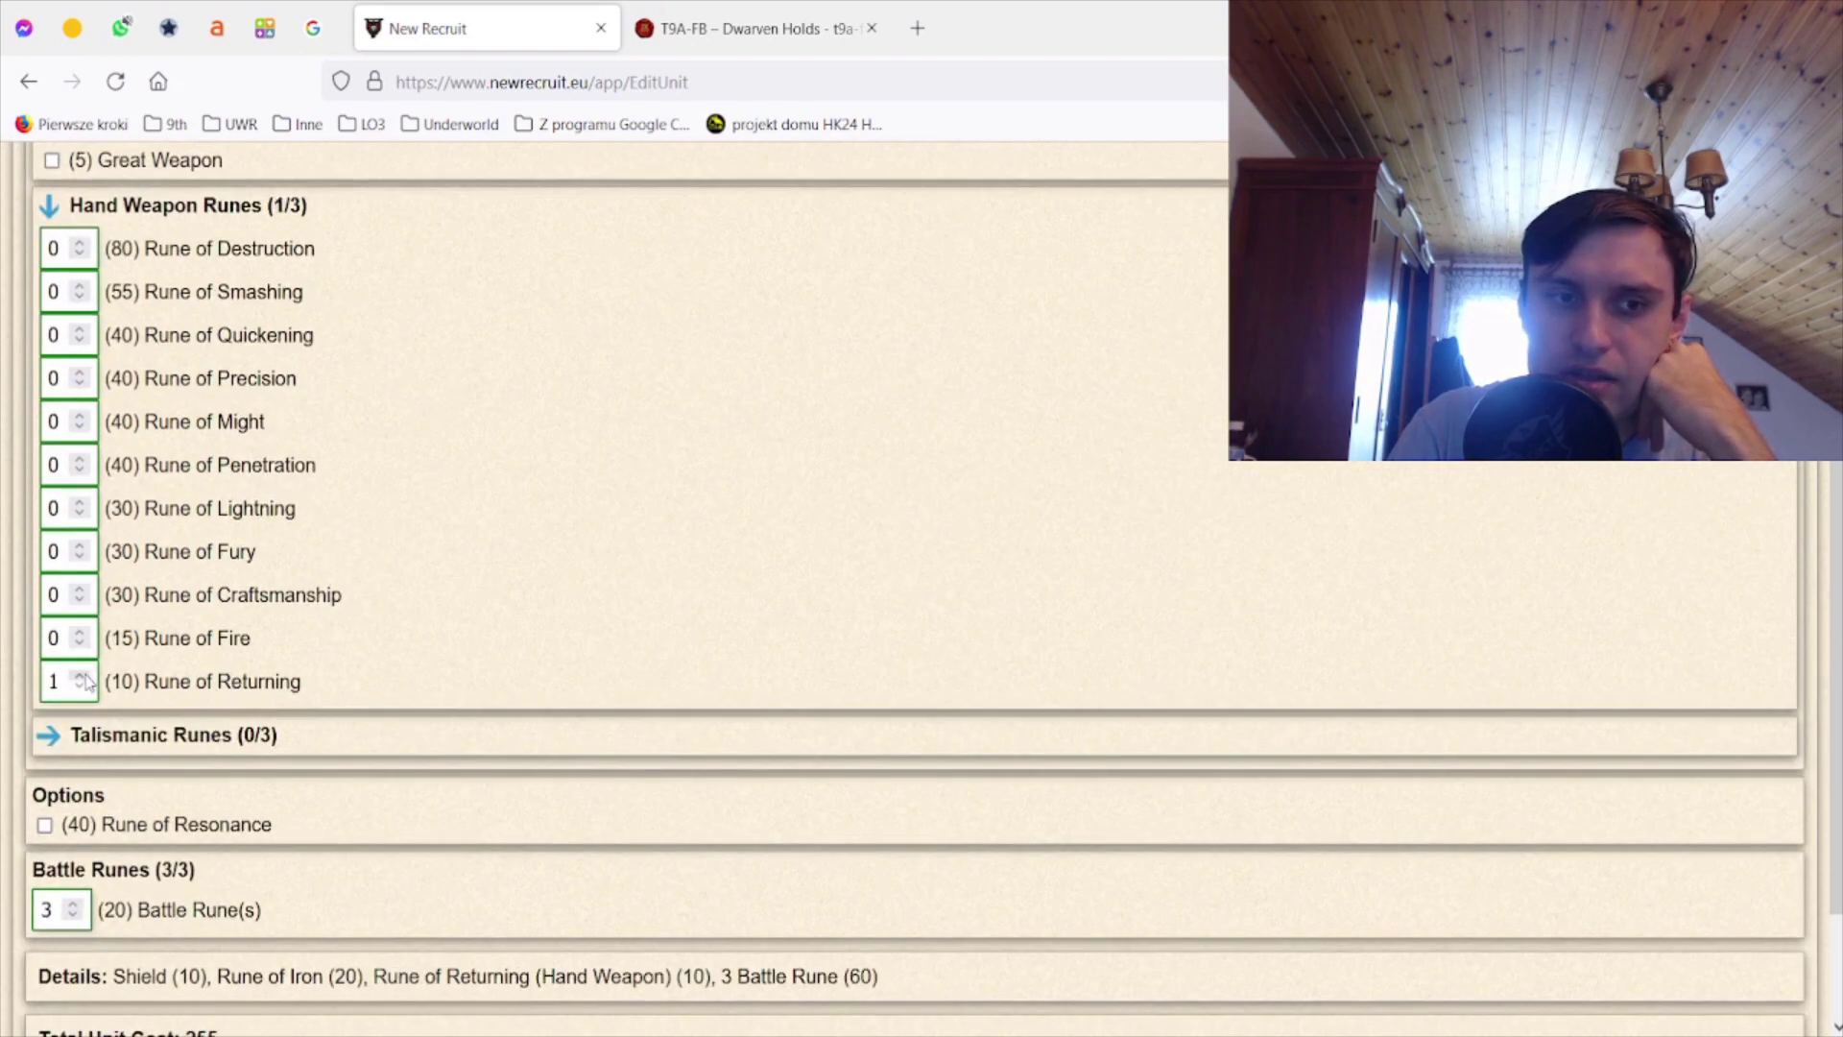
pyautogui.click(81, 501)
pyautogui.click(209, 208)
pyautogui.click(188, 554)
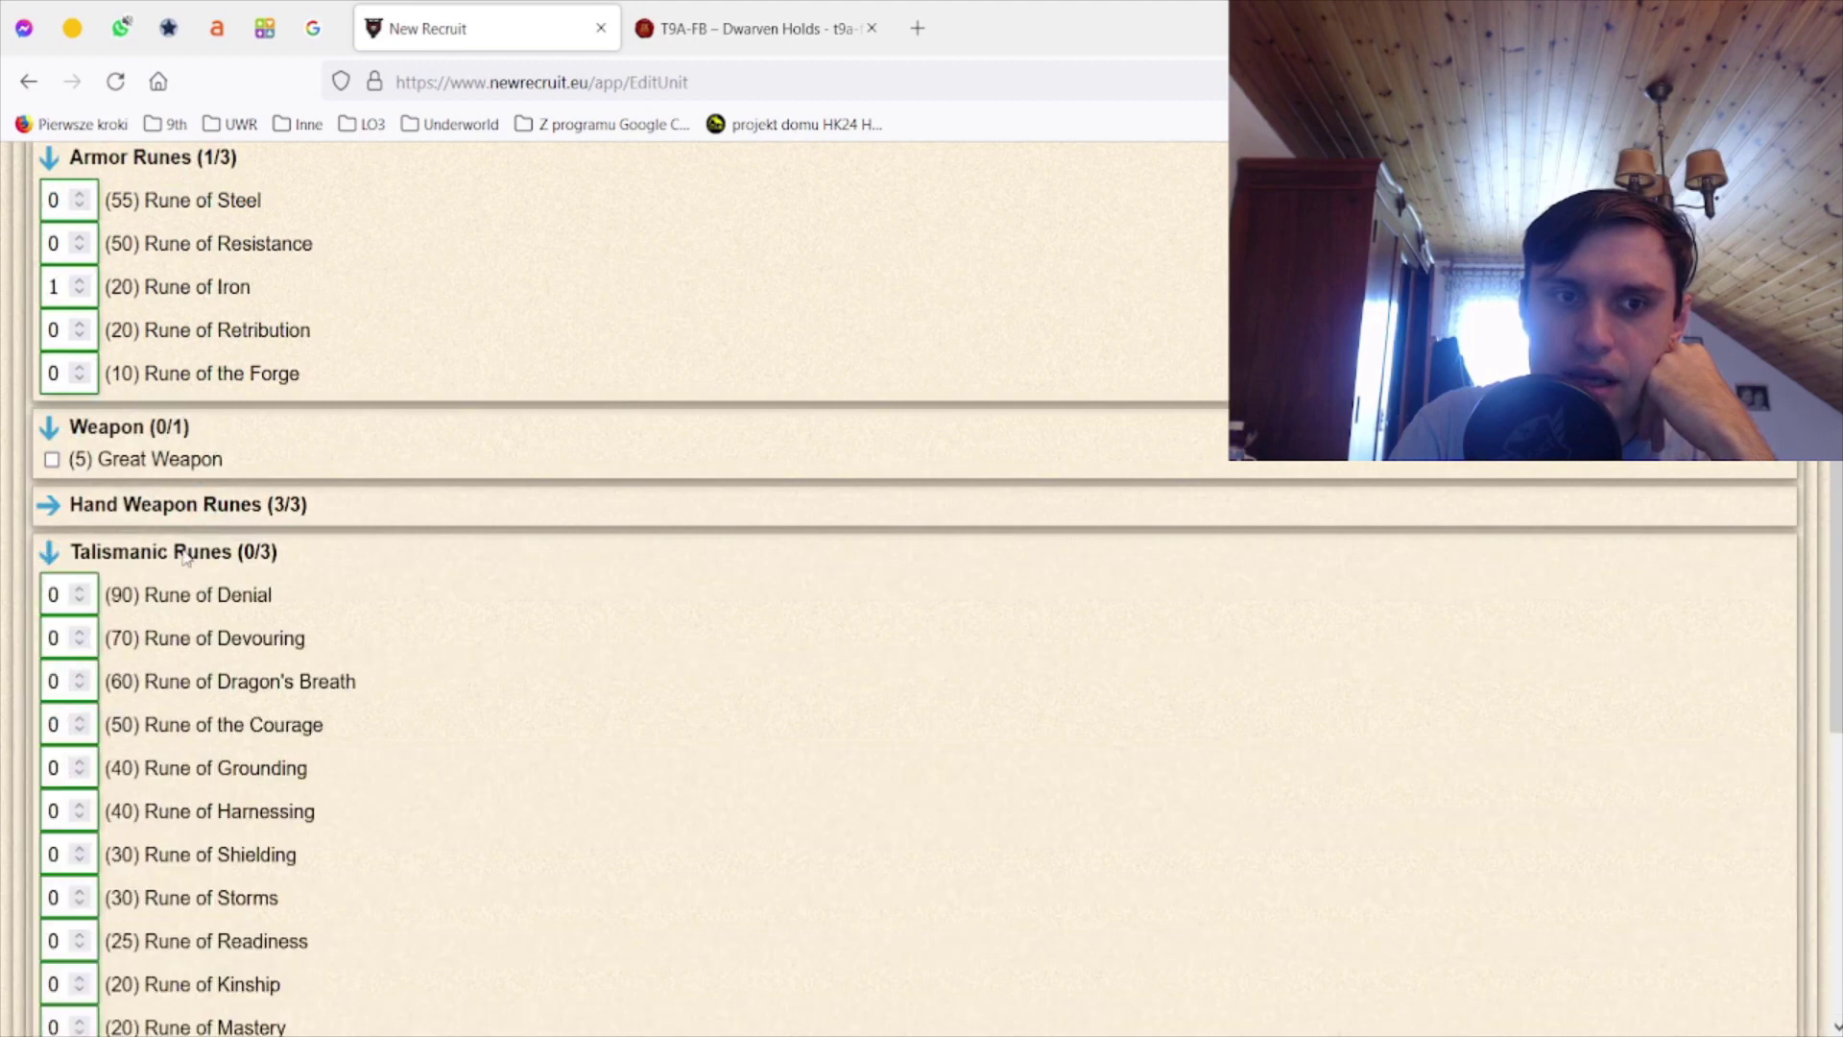
pyautogui.scroll(-2, 231, 417)
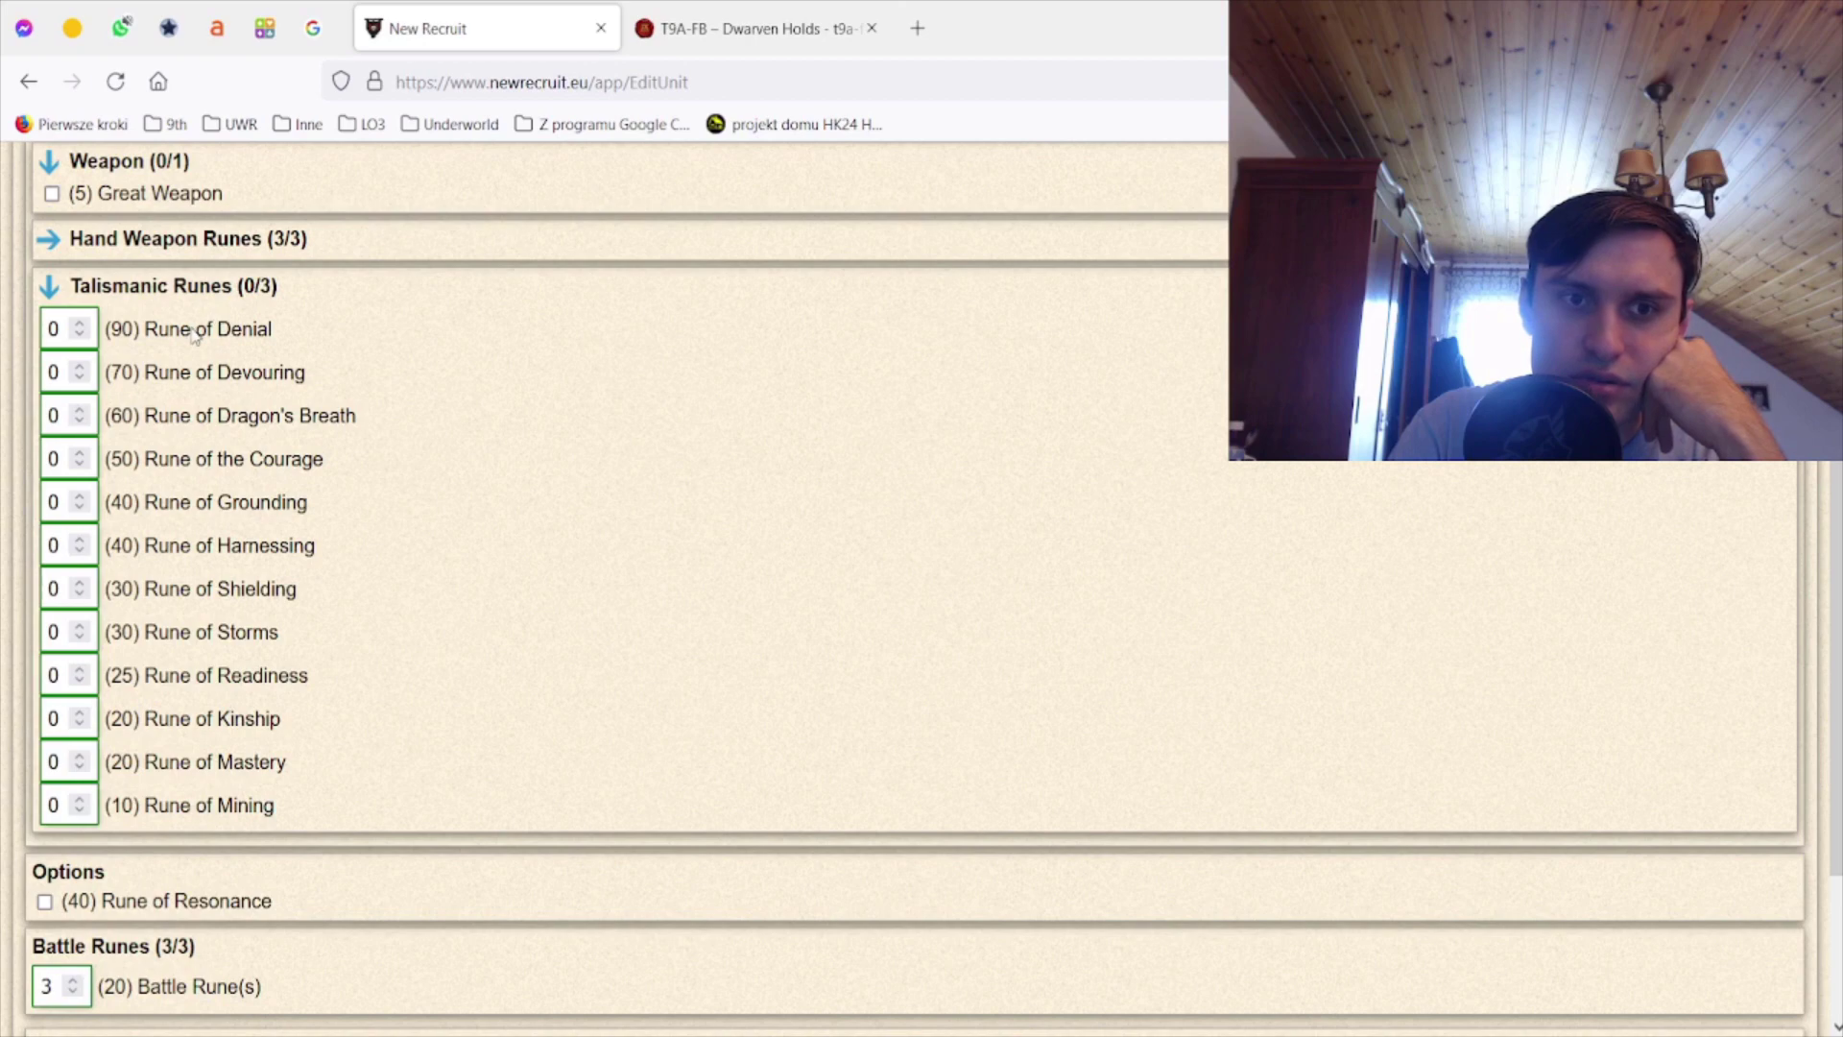
# - Glance at the T9A rulebook PDF tab, then come back to New Recruit
pyautogui.hotkey('ctrl', 'Tab')
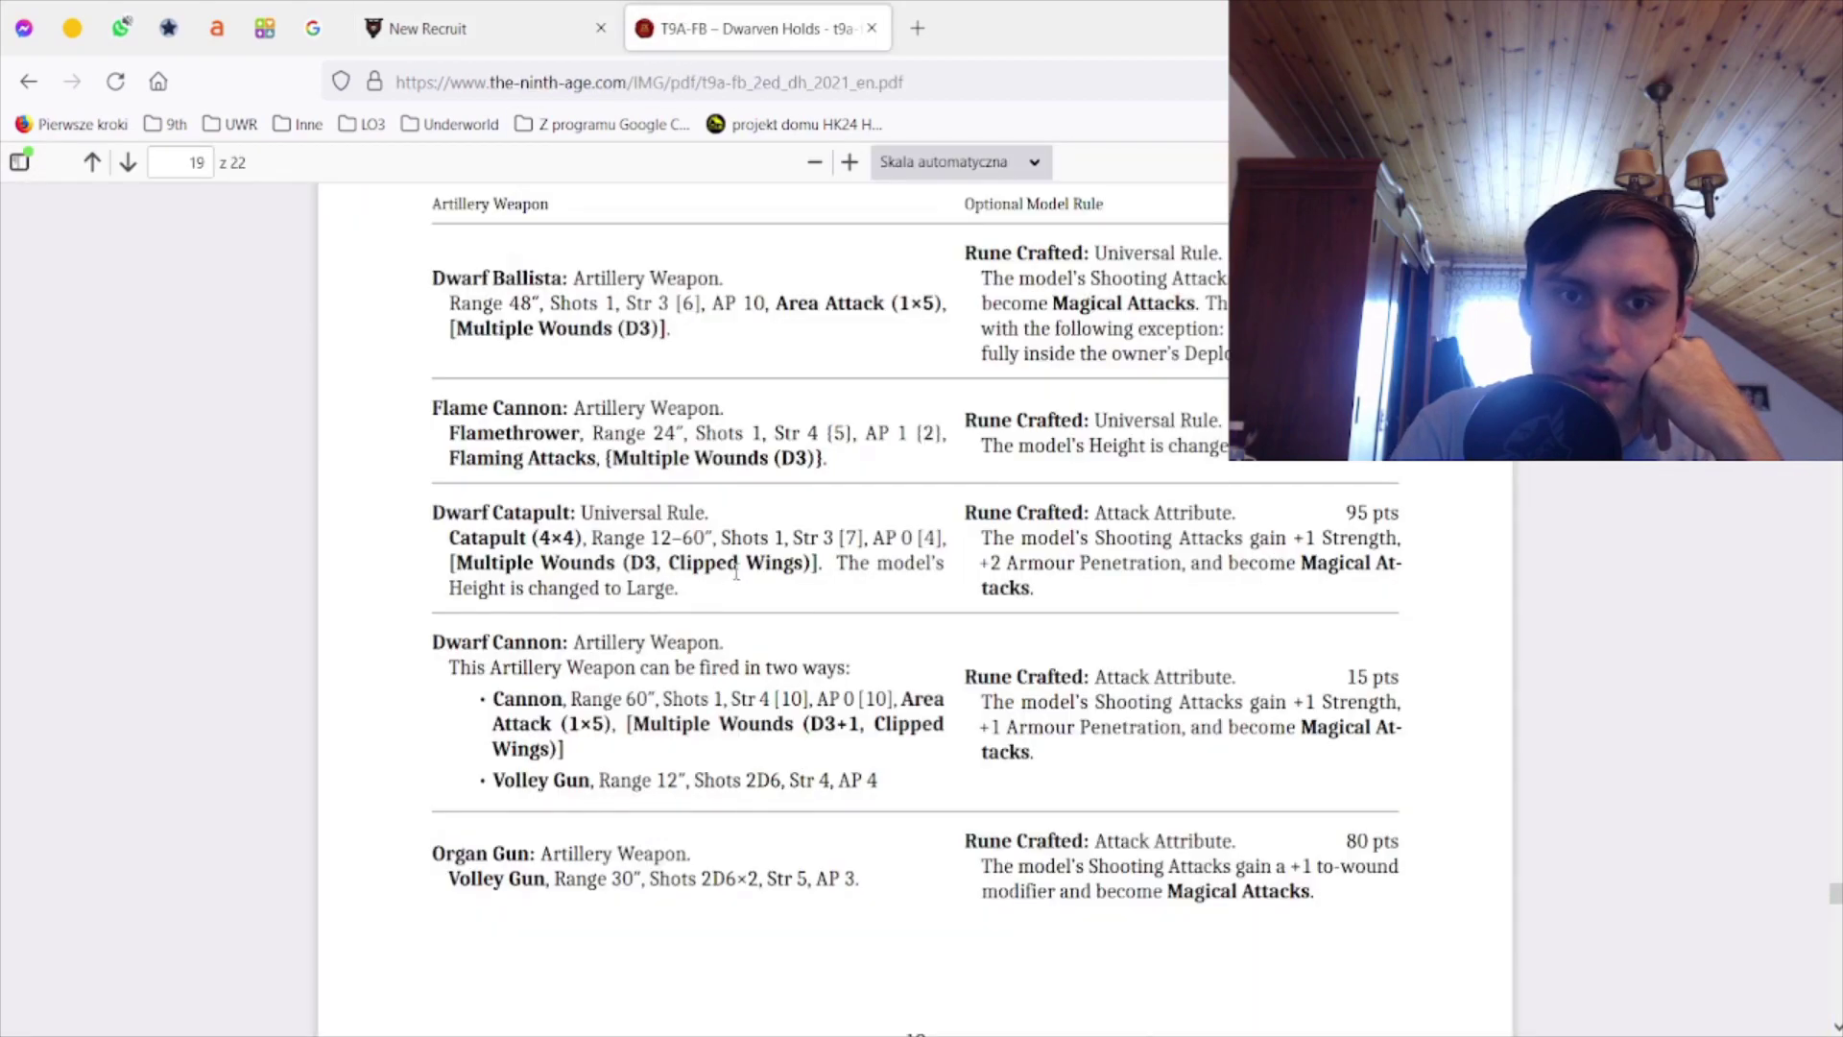
pyautogui.scroll(3, 213, 619)
pyautogui.hotkey('ctrl', 'Tab')
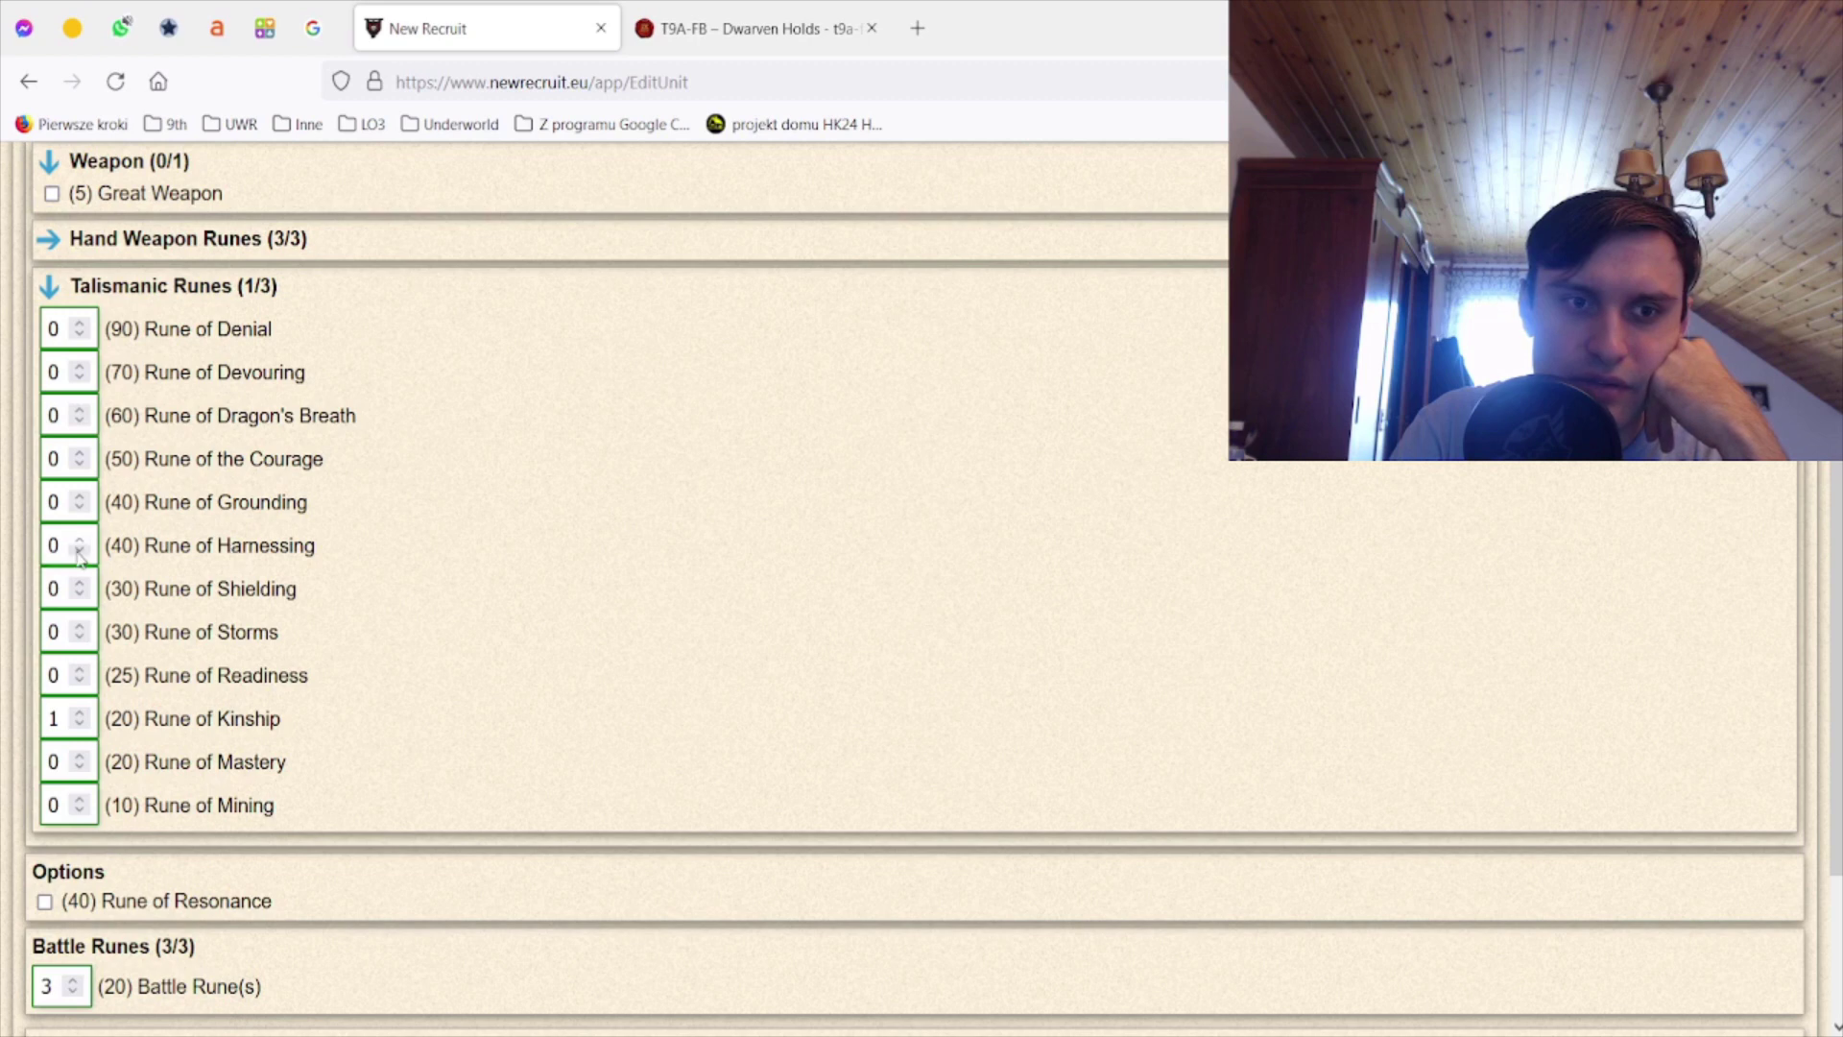
pyautogui.scroll(-3, 330, 748)
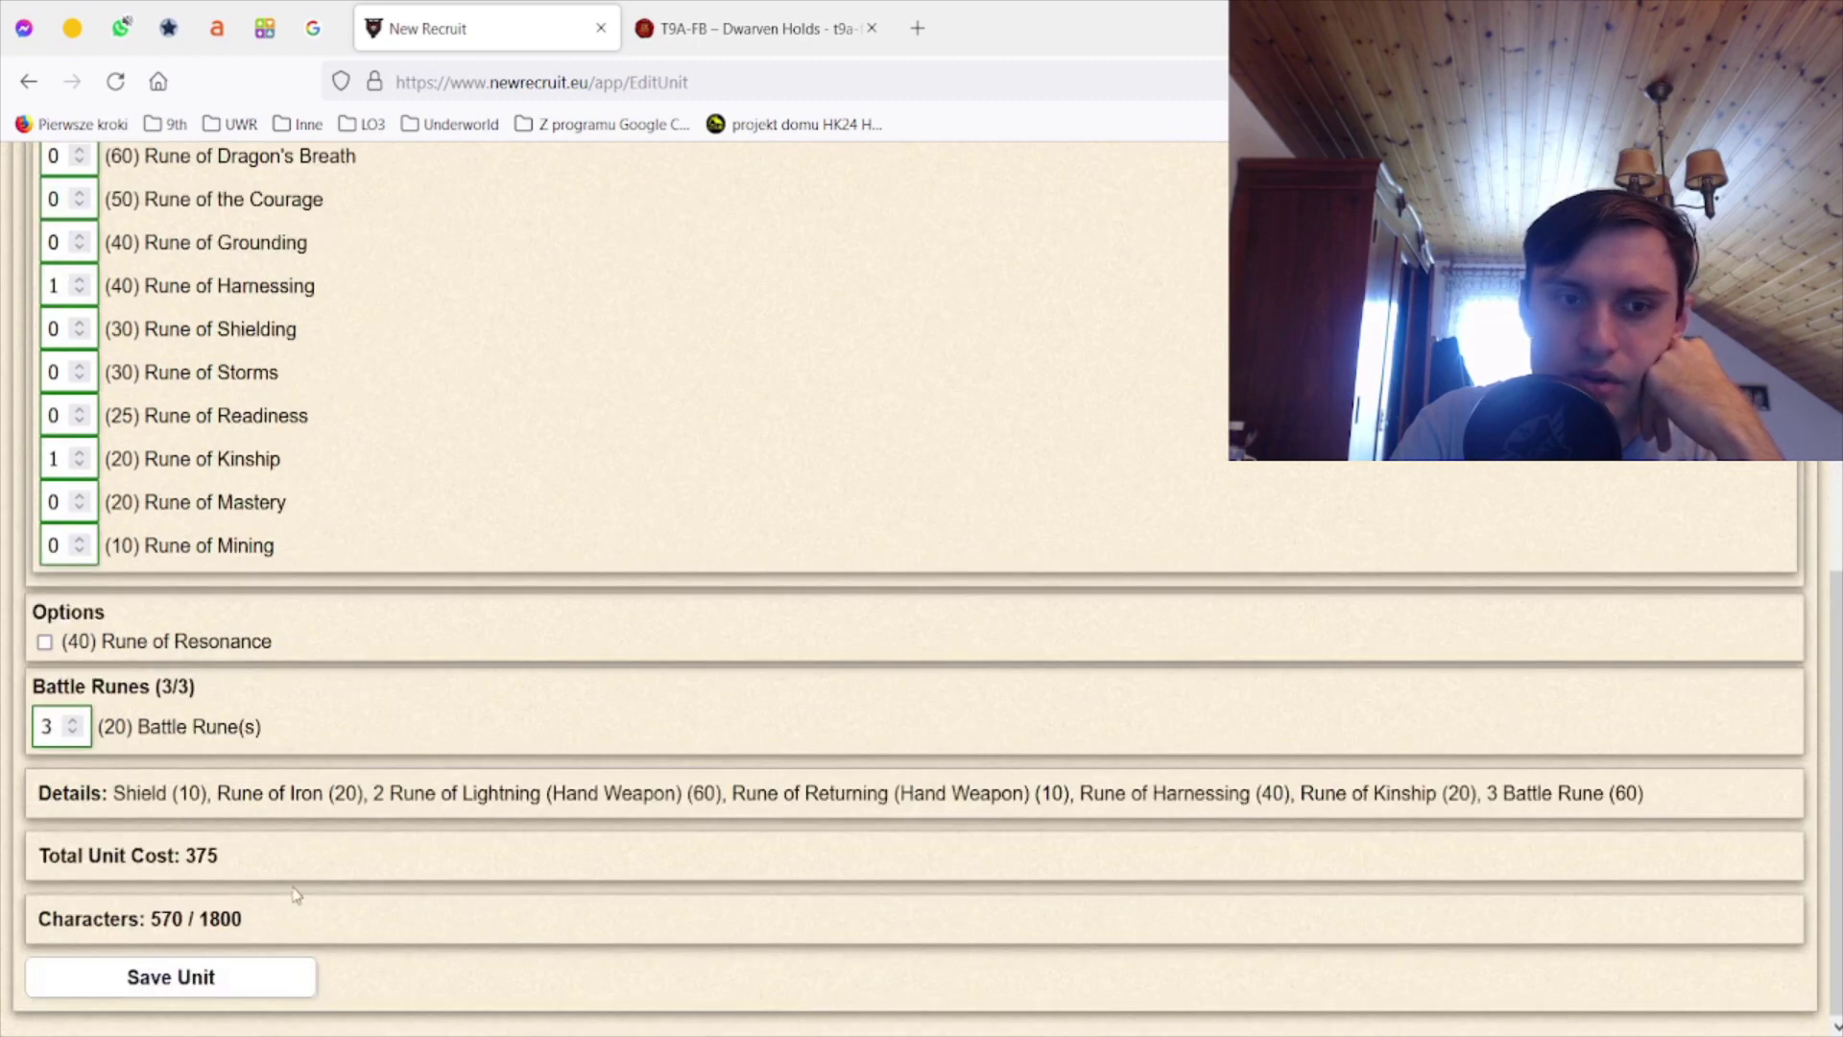
pyautogui.scroll(8, 316, 854)
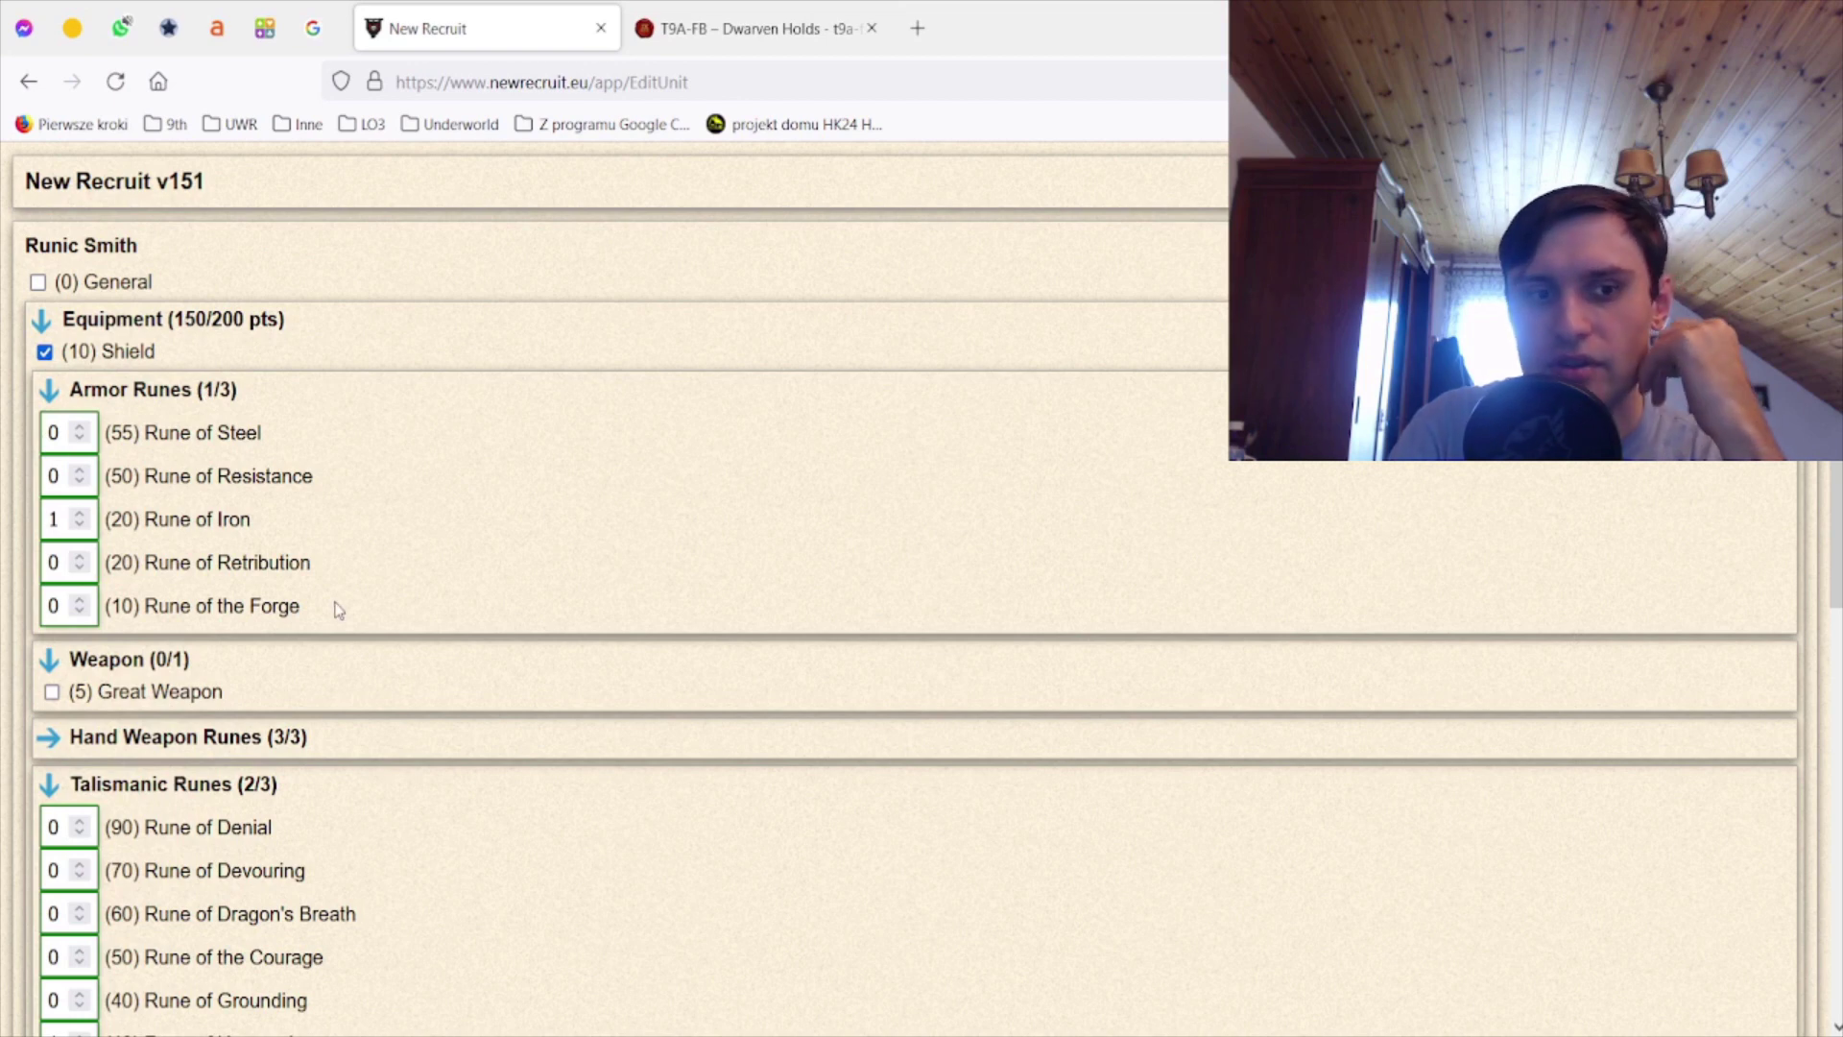
pyautogui.scroll(-2, 339, 617)
pyautogui.scroll(-2, 347, 625)
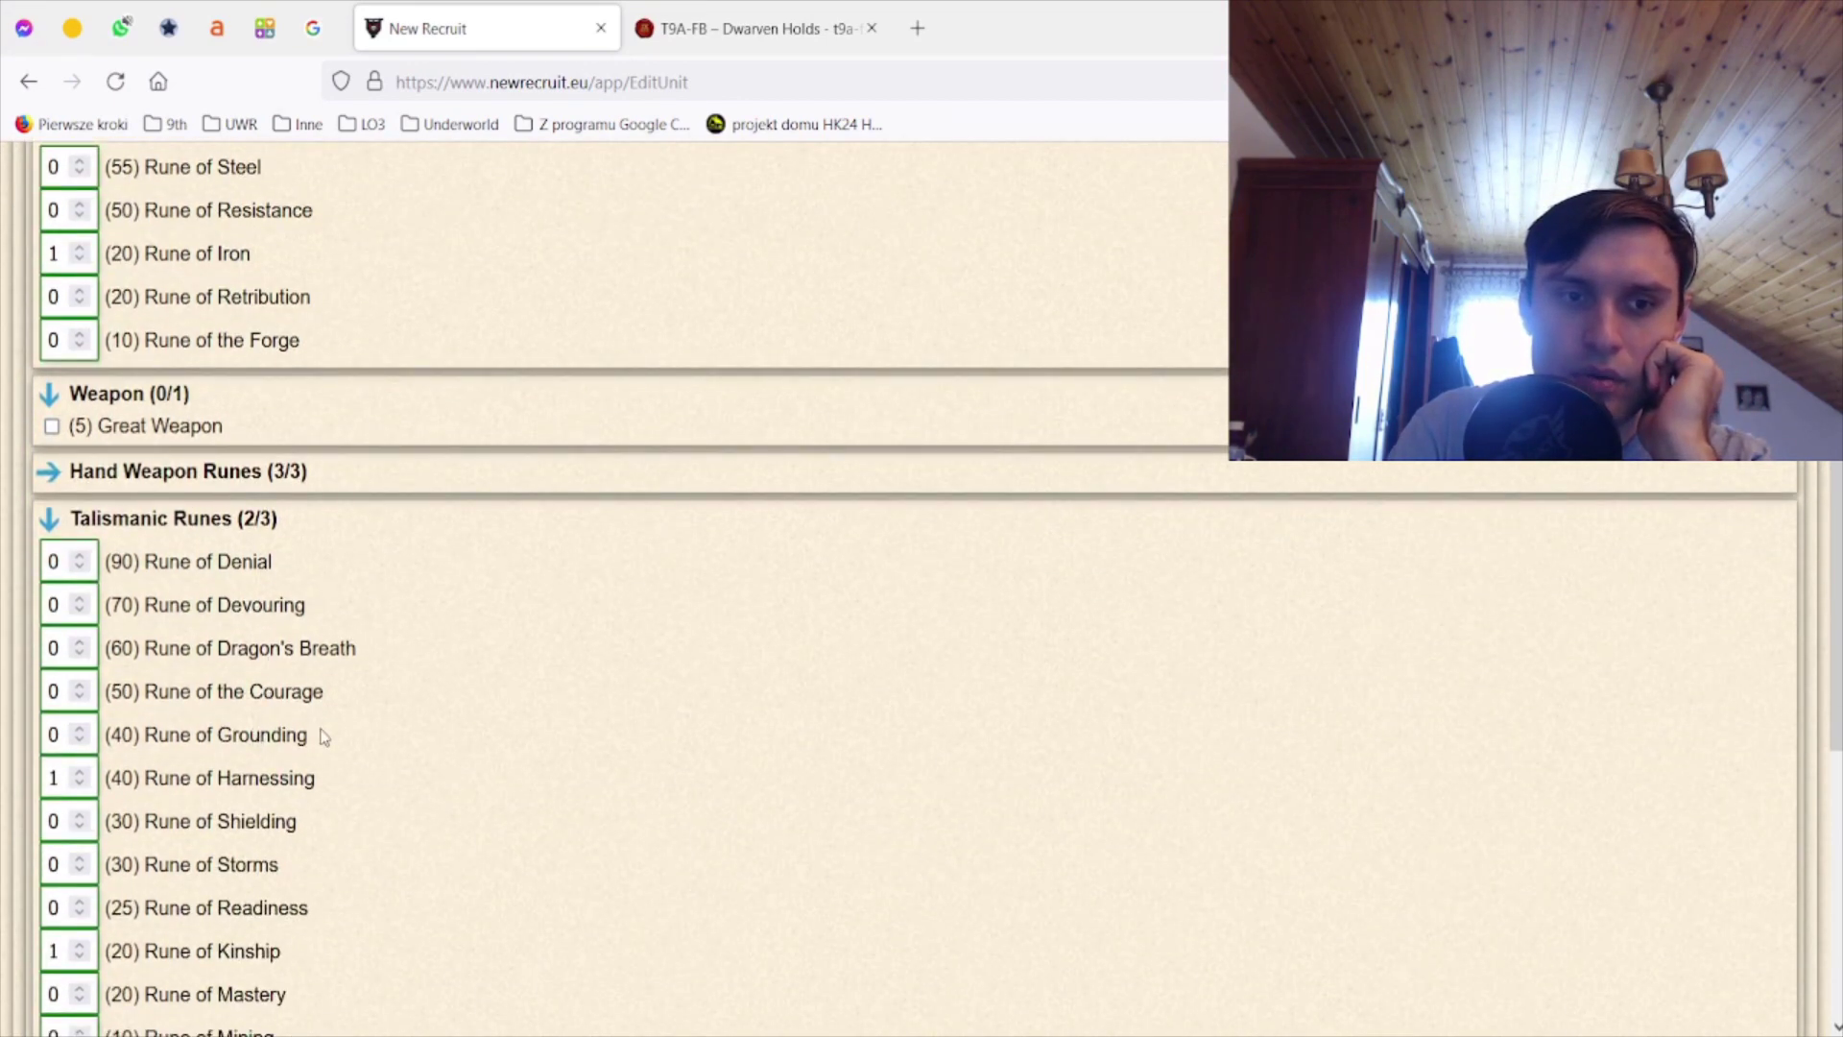
pyautogui.scroll(-7, 330, 748)
# - Save the Runic Smith, now with a Rune of Harnessing, to the list at 375 points
pyautogui.click(232, 975)
pyautogui.scroll(8, 476, 706)
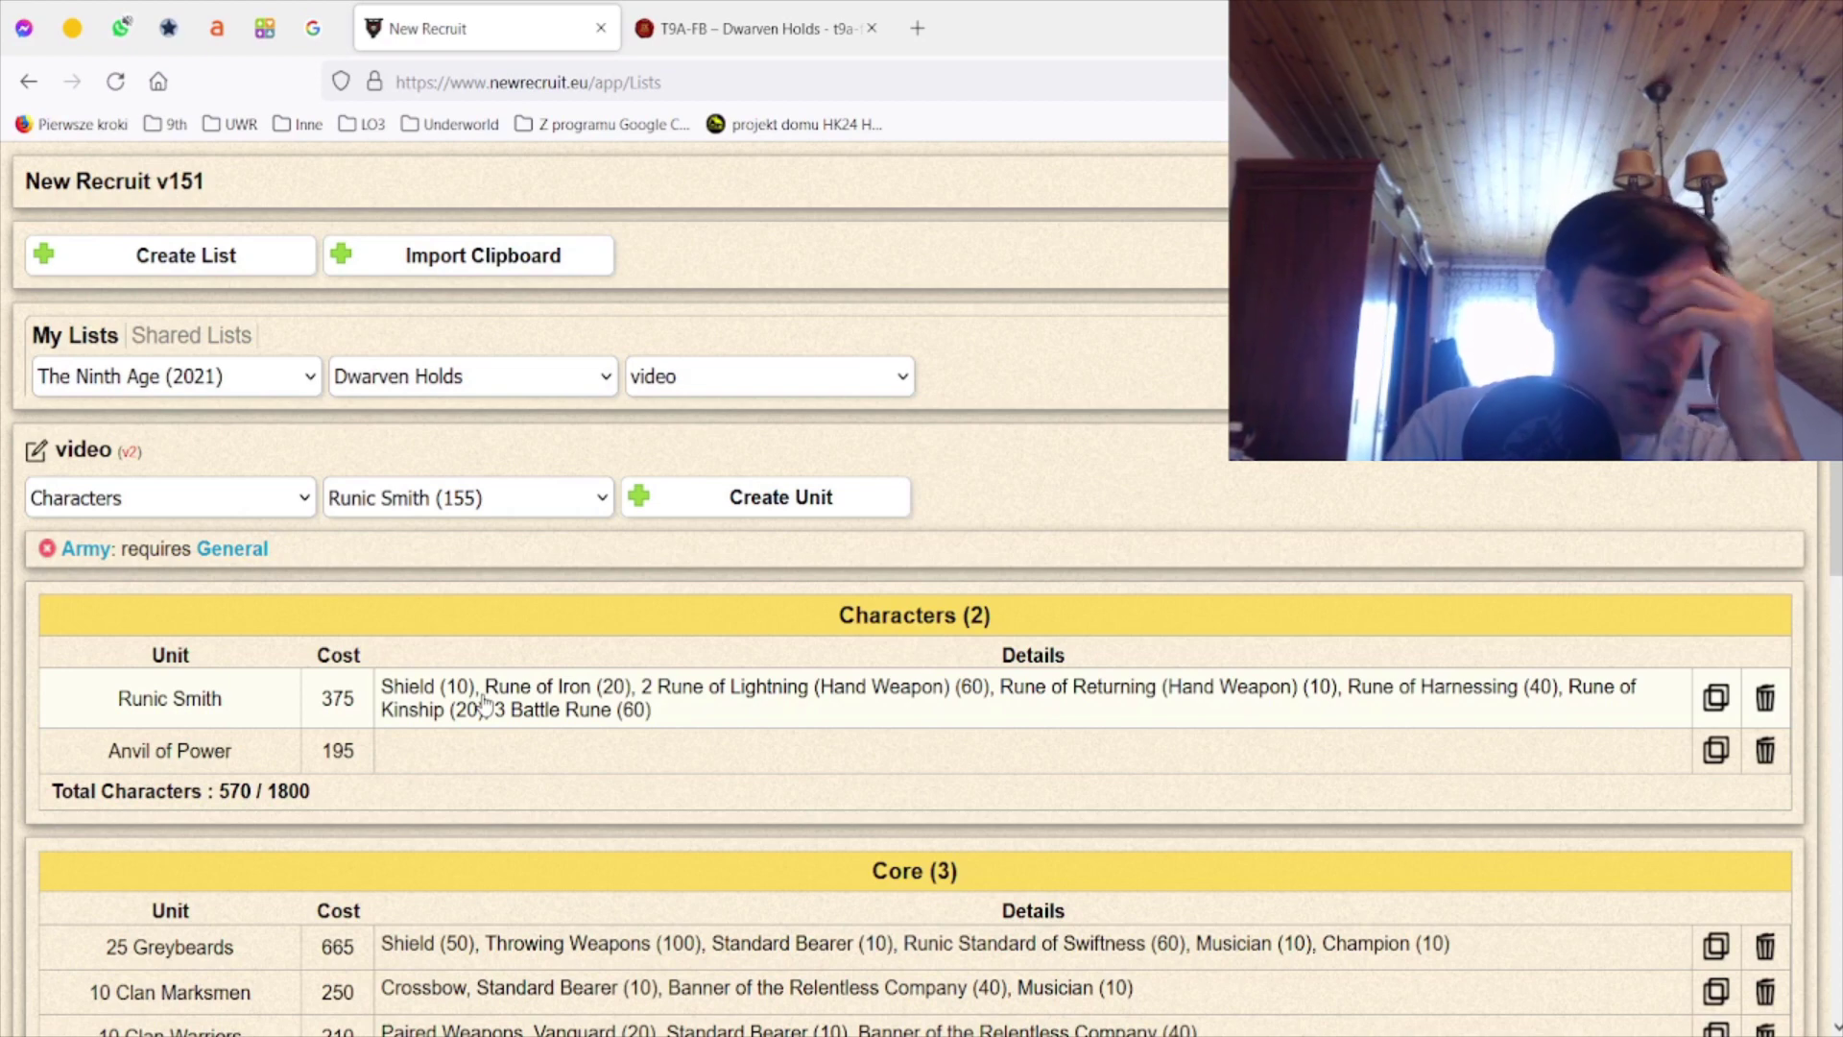
pyautogui.scroll(-3, 485, 703)
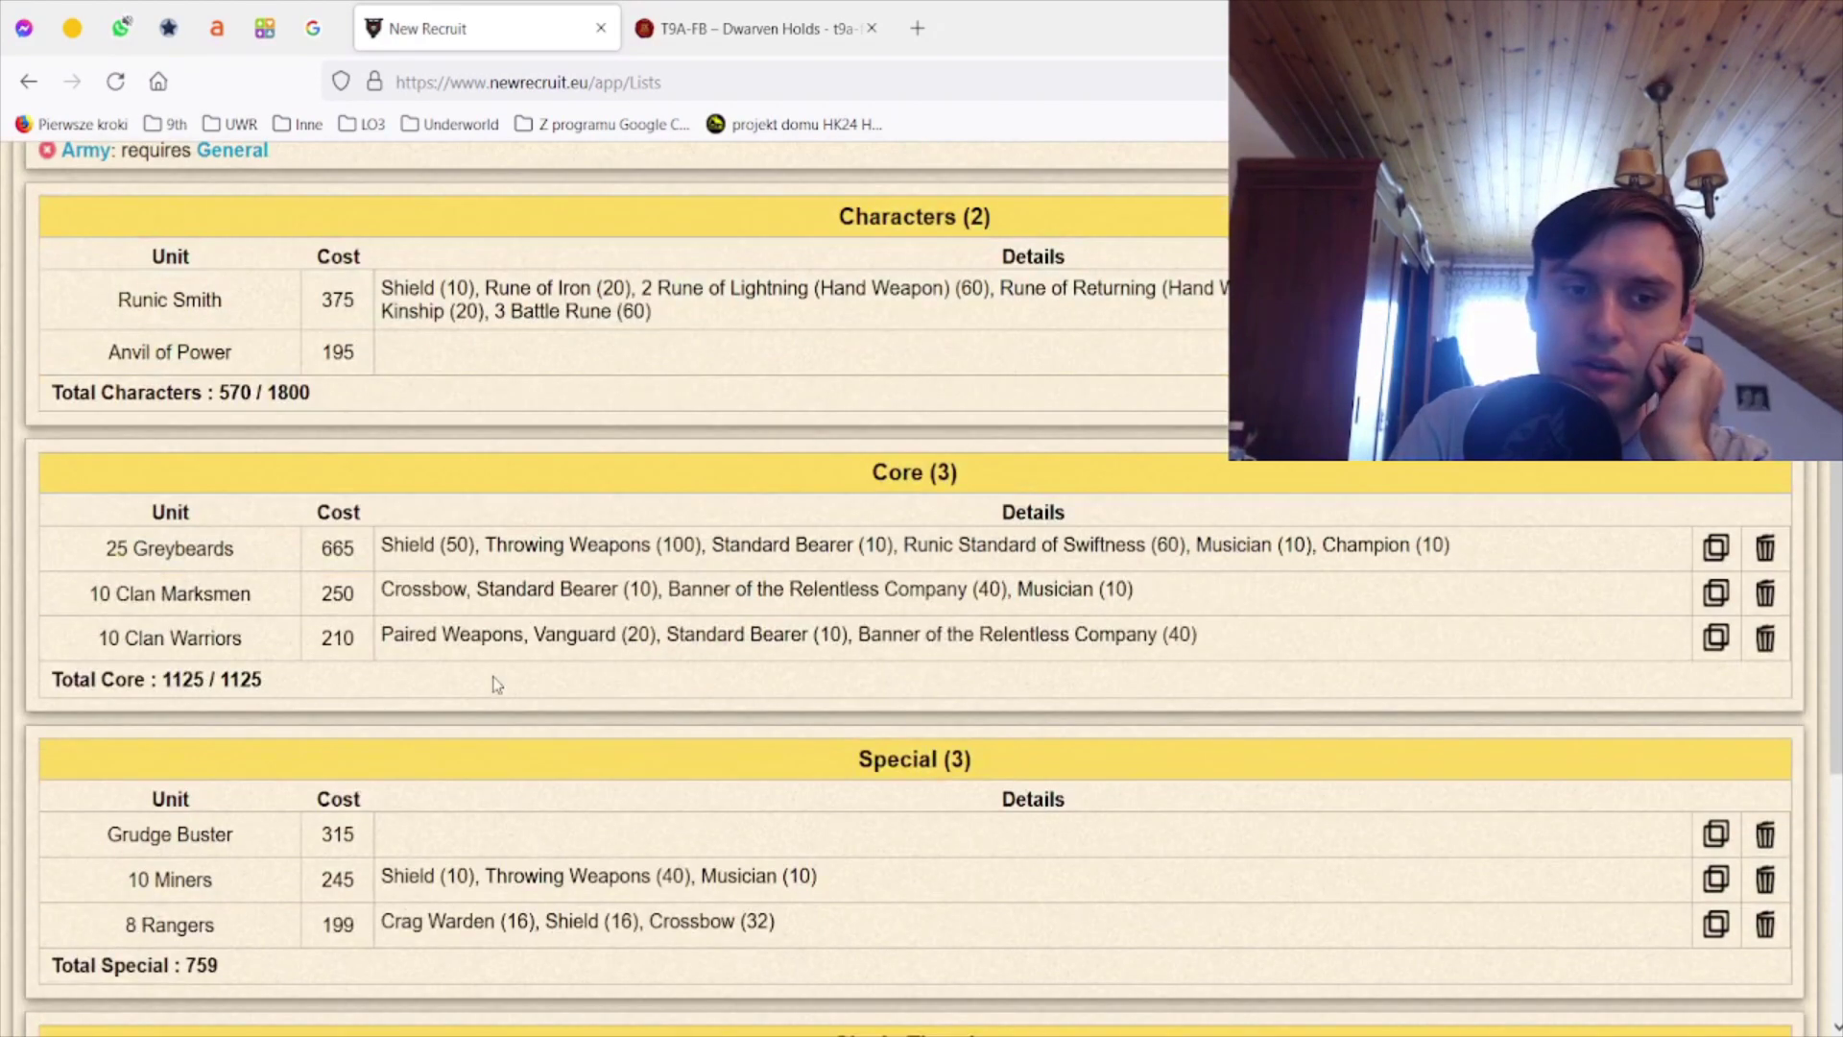
pyautogui.scroll(-2, 494, 685)
pyautogui.scroll(2, 499, 683)
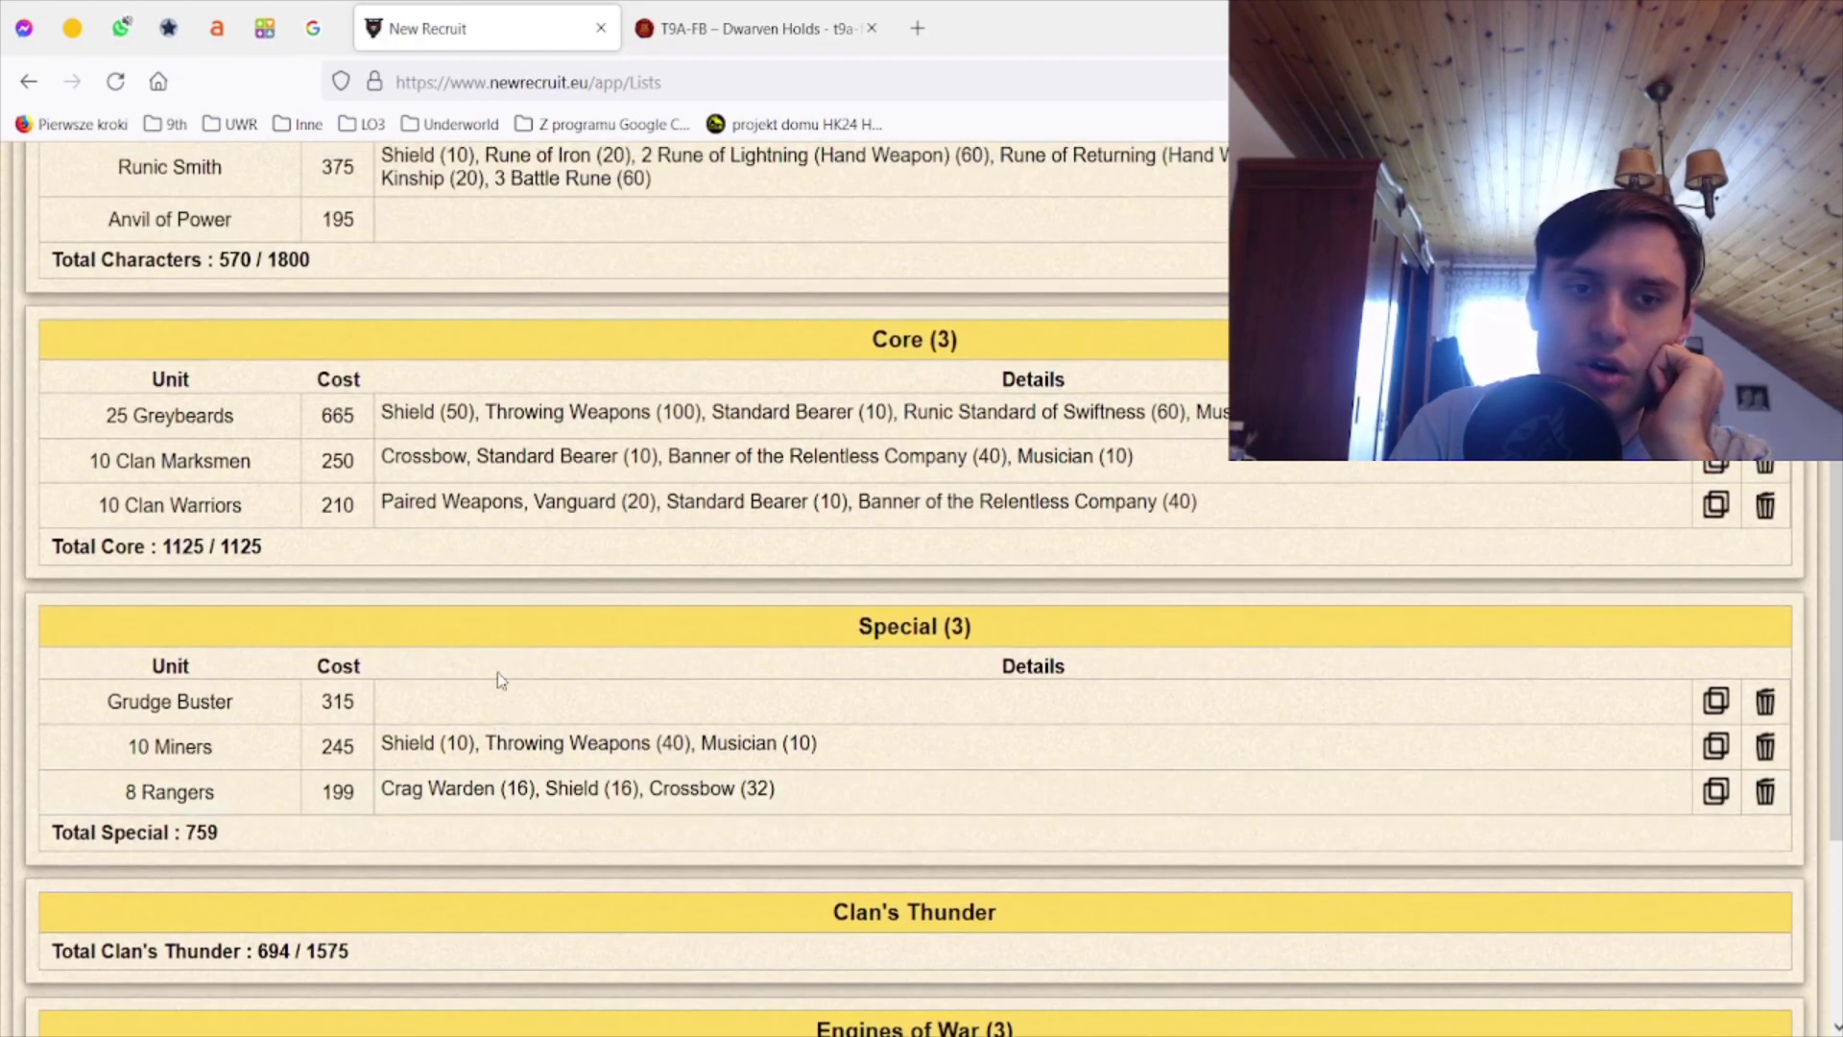
pyautogui.scroll(1, 499, 680)
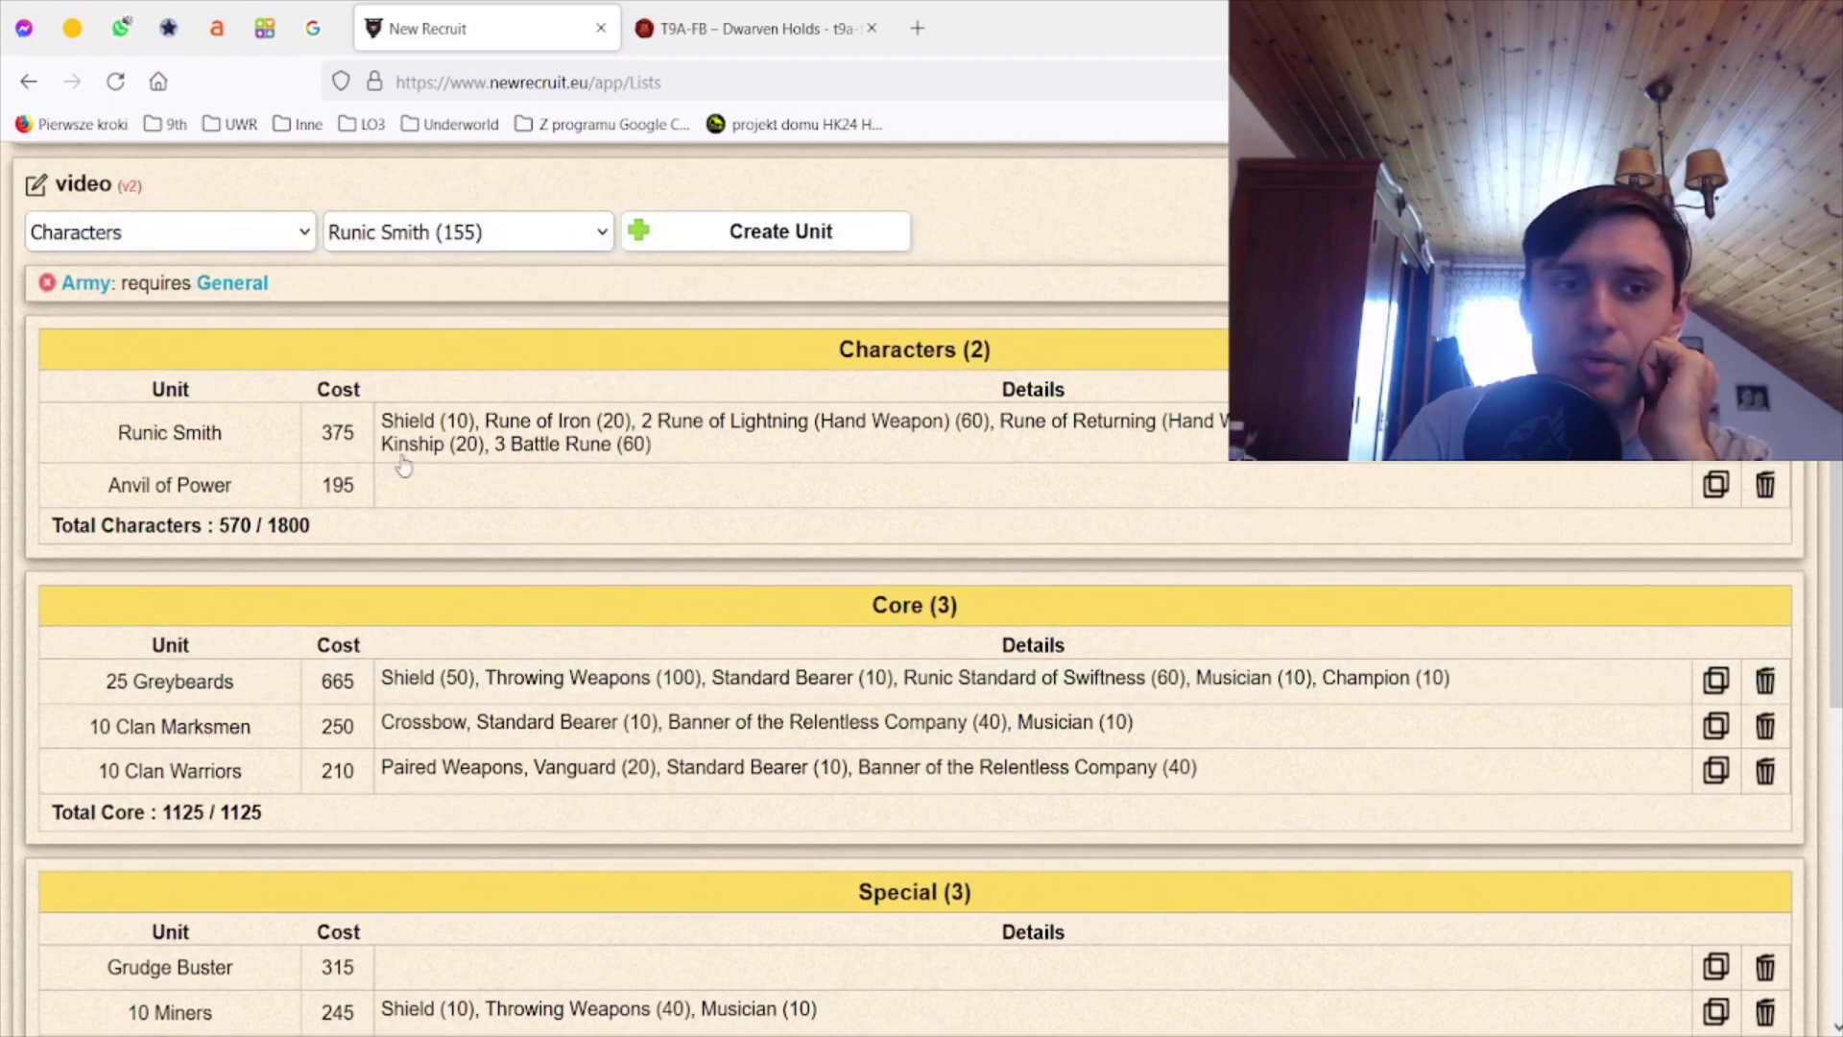
# - Start a new King, make him the army's General and give him a Shield
pyautogui.click(450, 302)
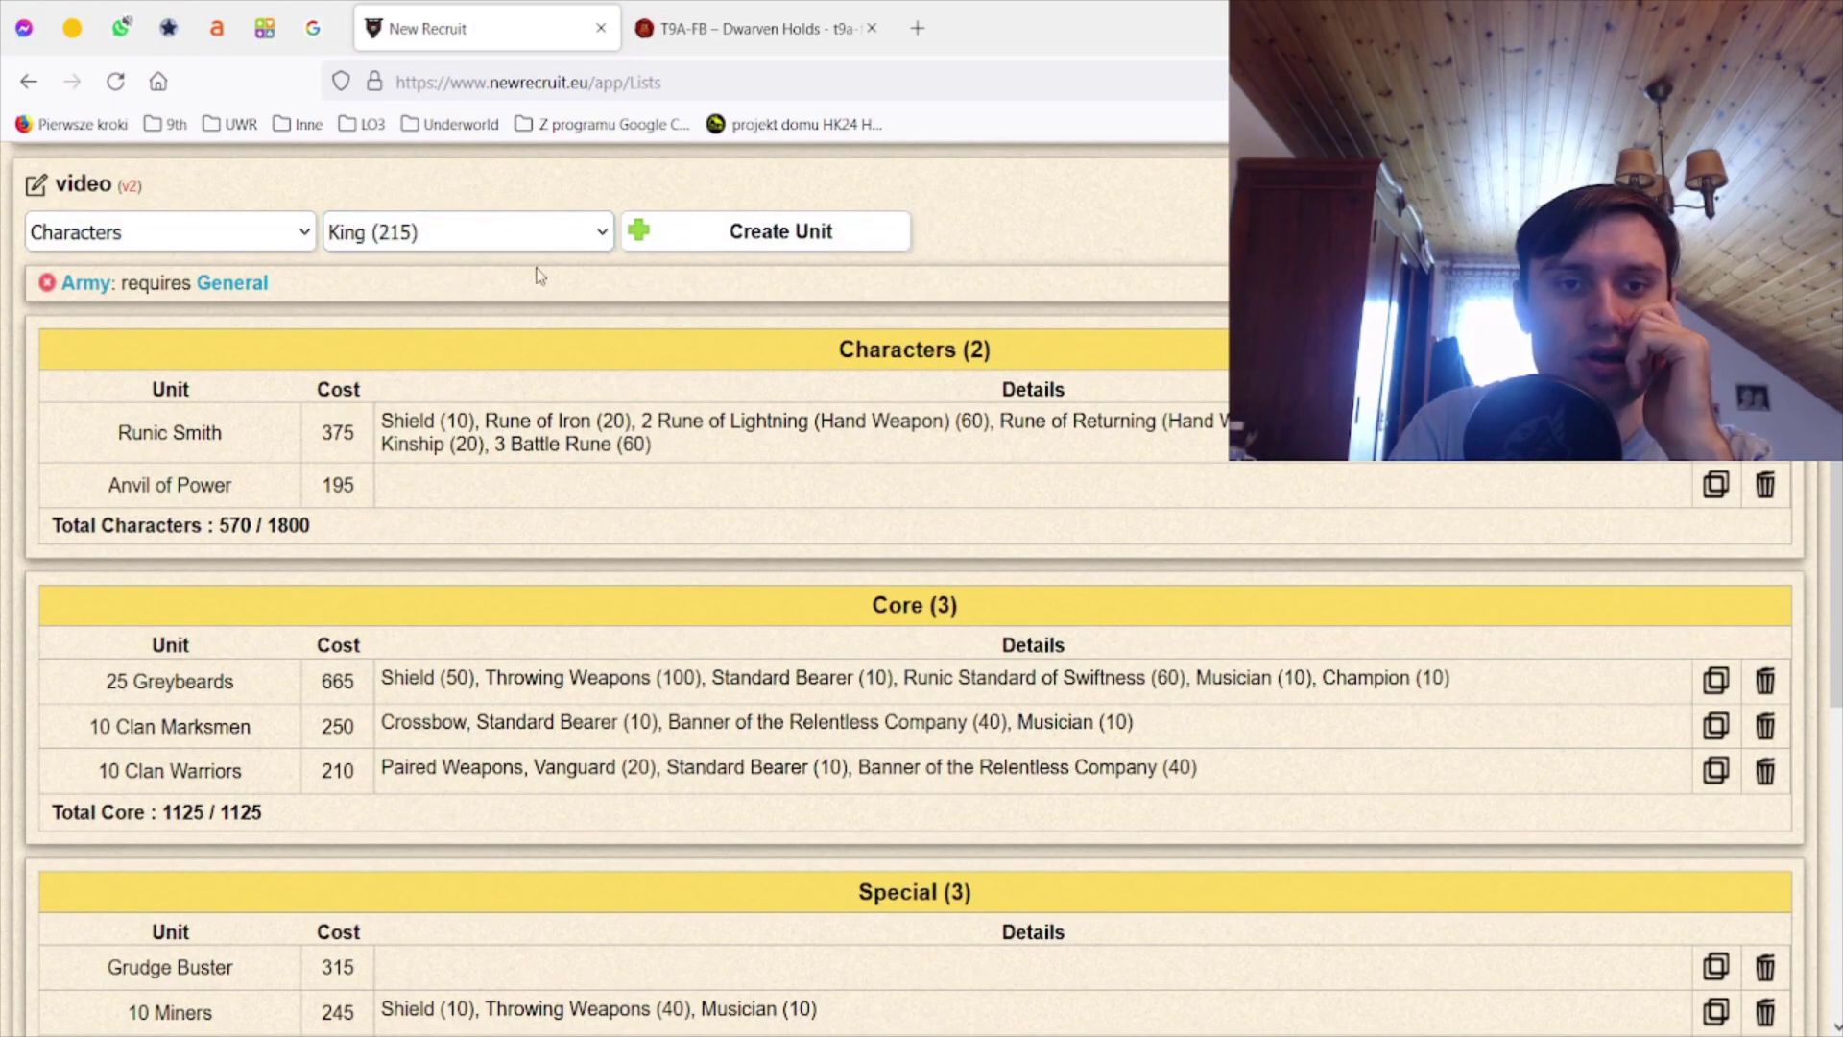
pyautogui.click(754, 230)
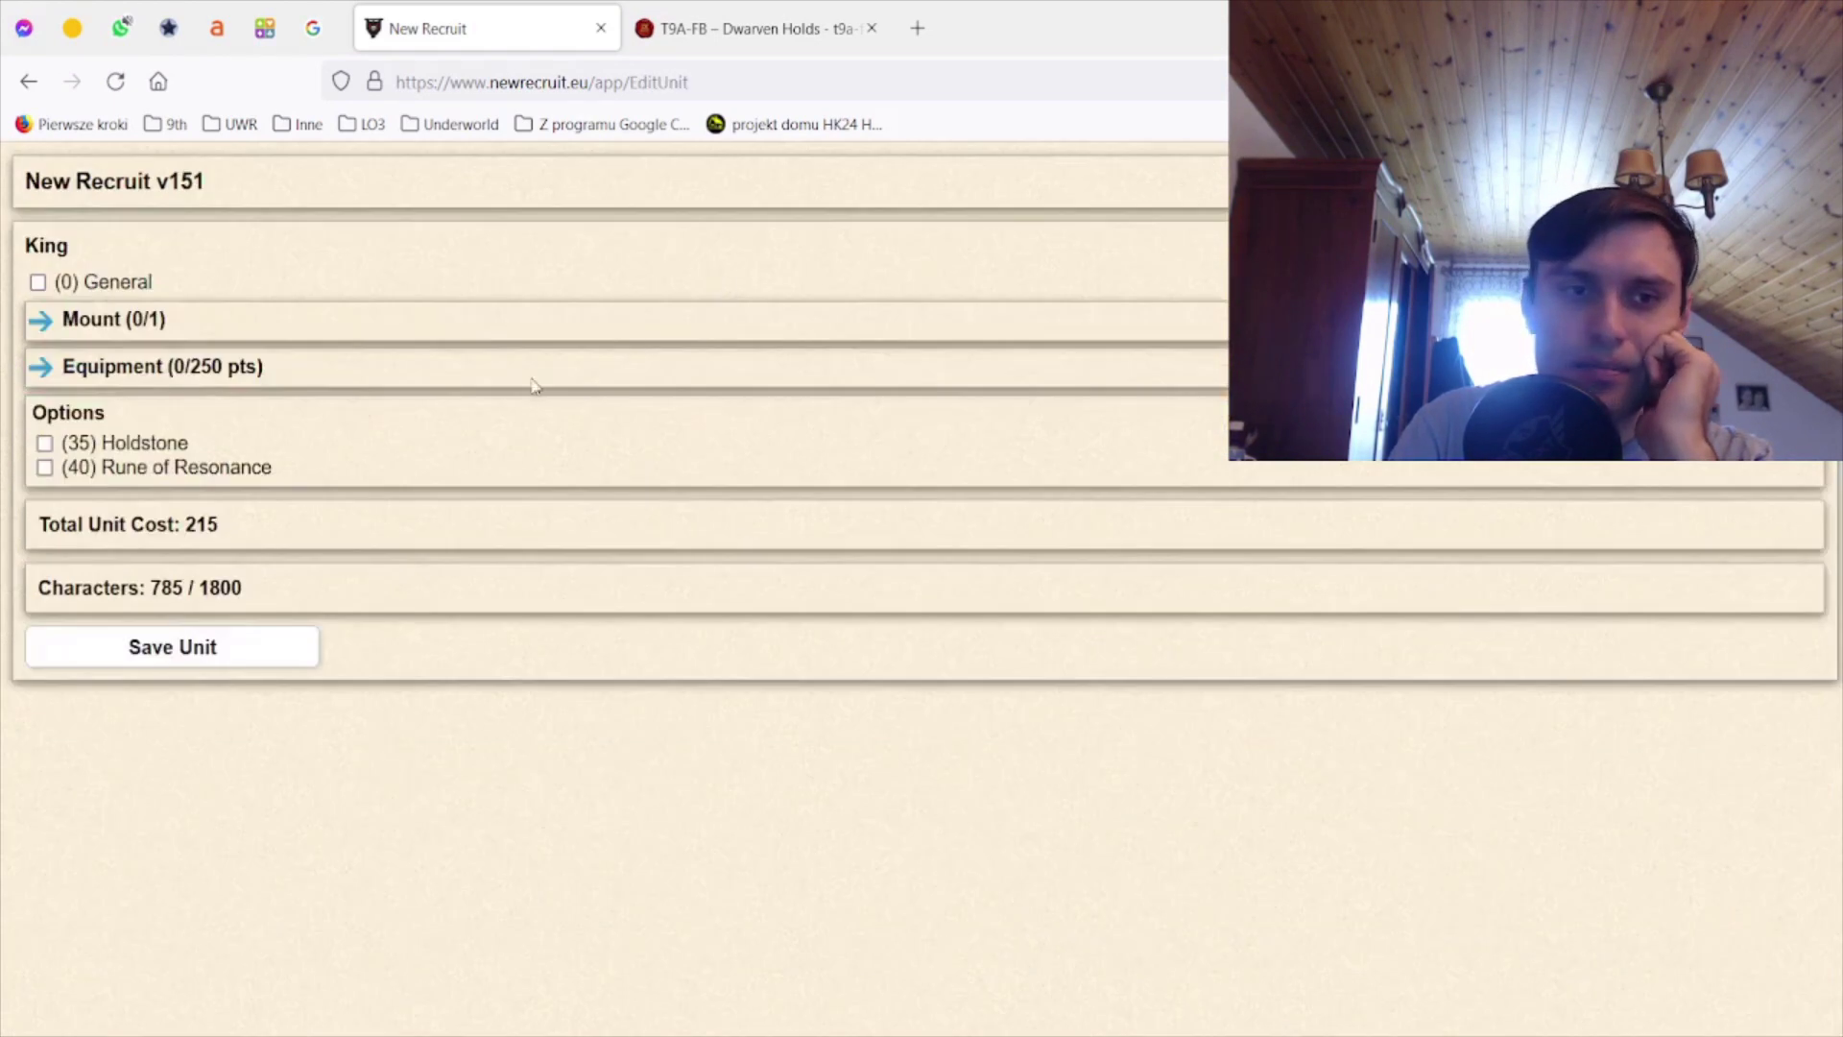
pyautogui.click(114, 321)
pyautogui.click(99, 284)
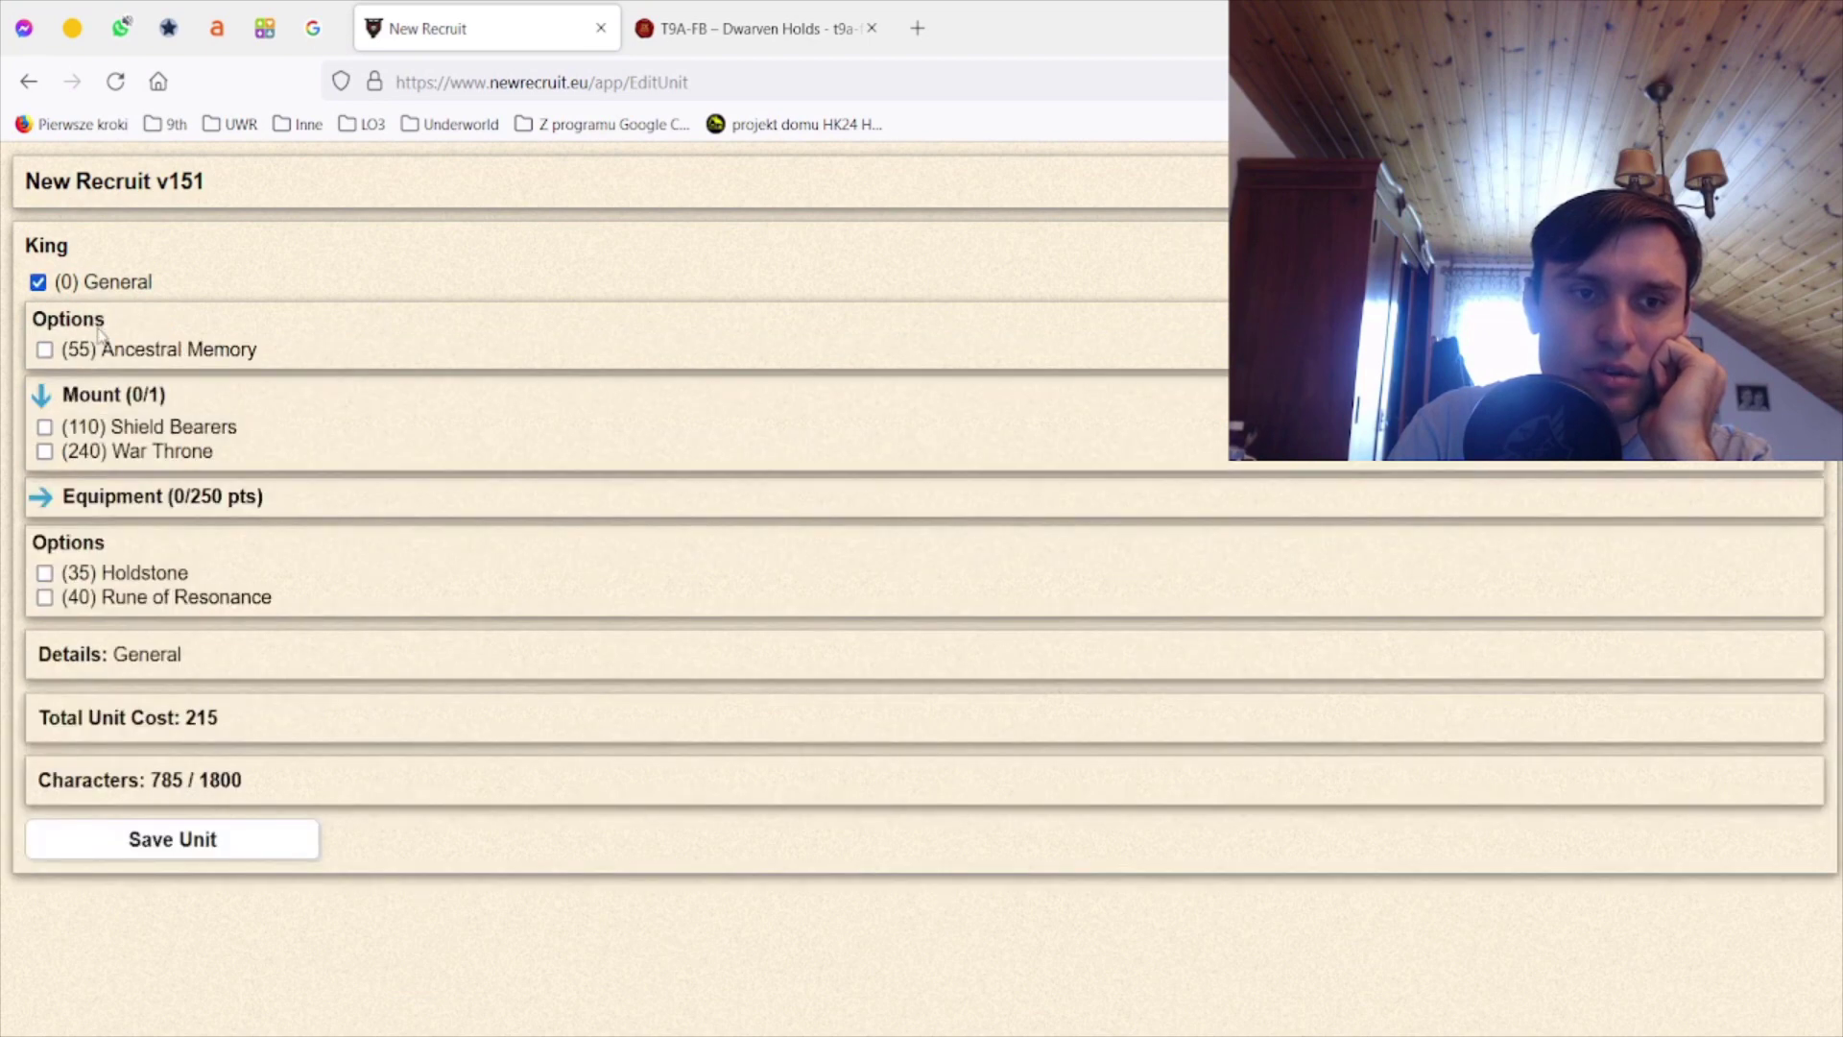
pyautogui.click(135, 499)
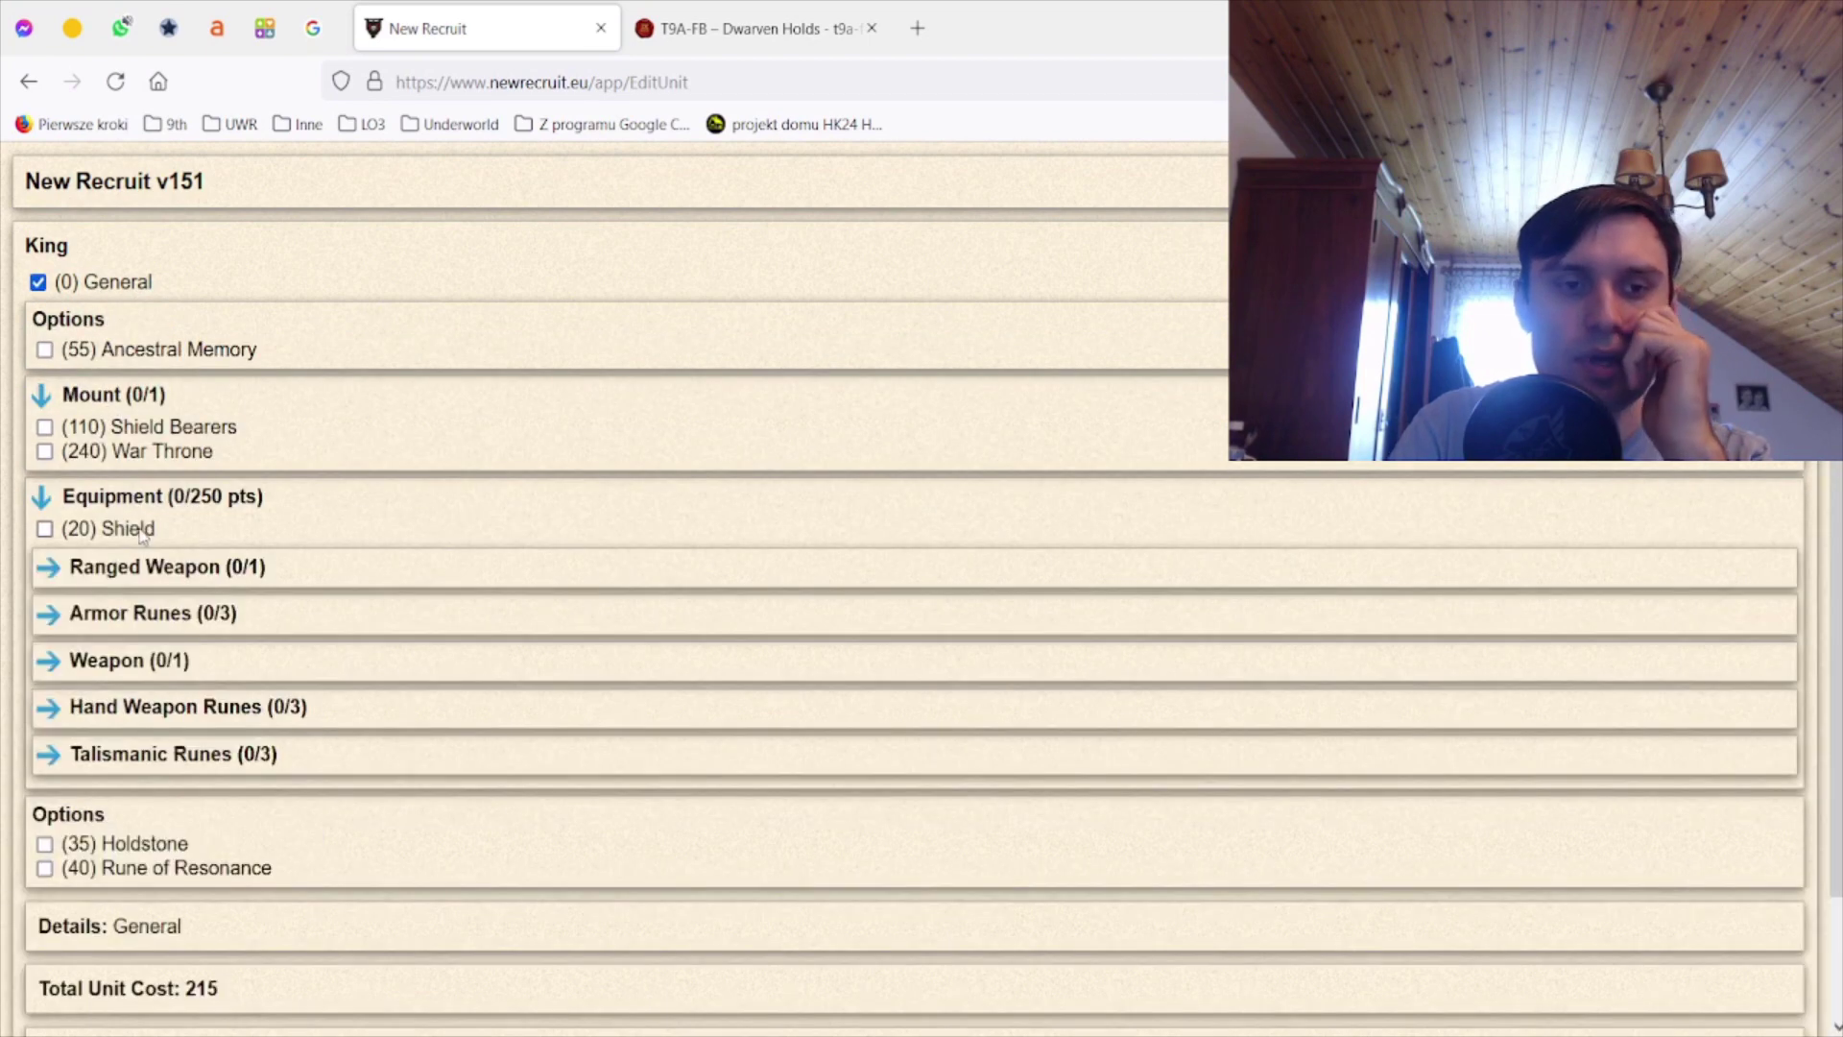
pyautogui.click(139, 533)
# - Give the King two Runes of Iron from the armour runes
pyautogui.click(139, 570)
pyautogui.click(145, 695)
pyautogui.click(168, 568)
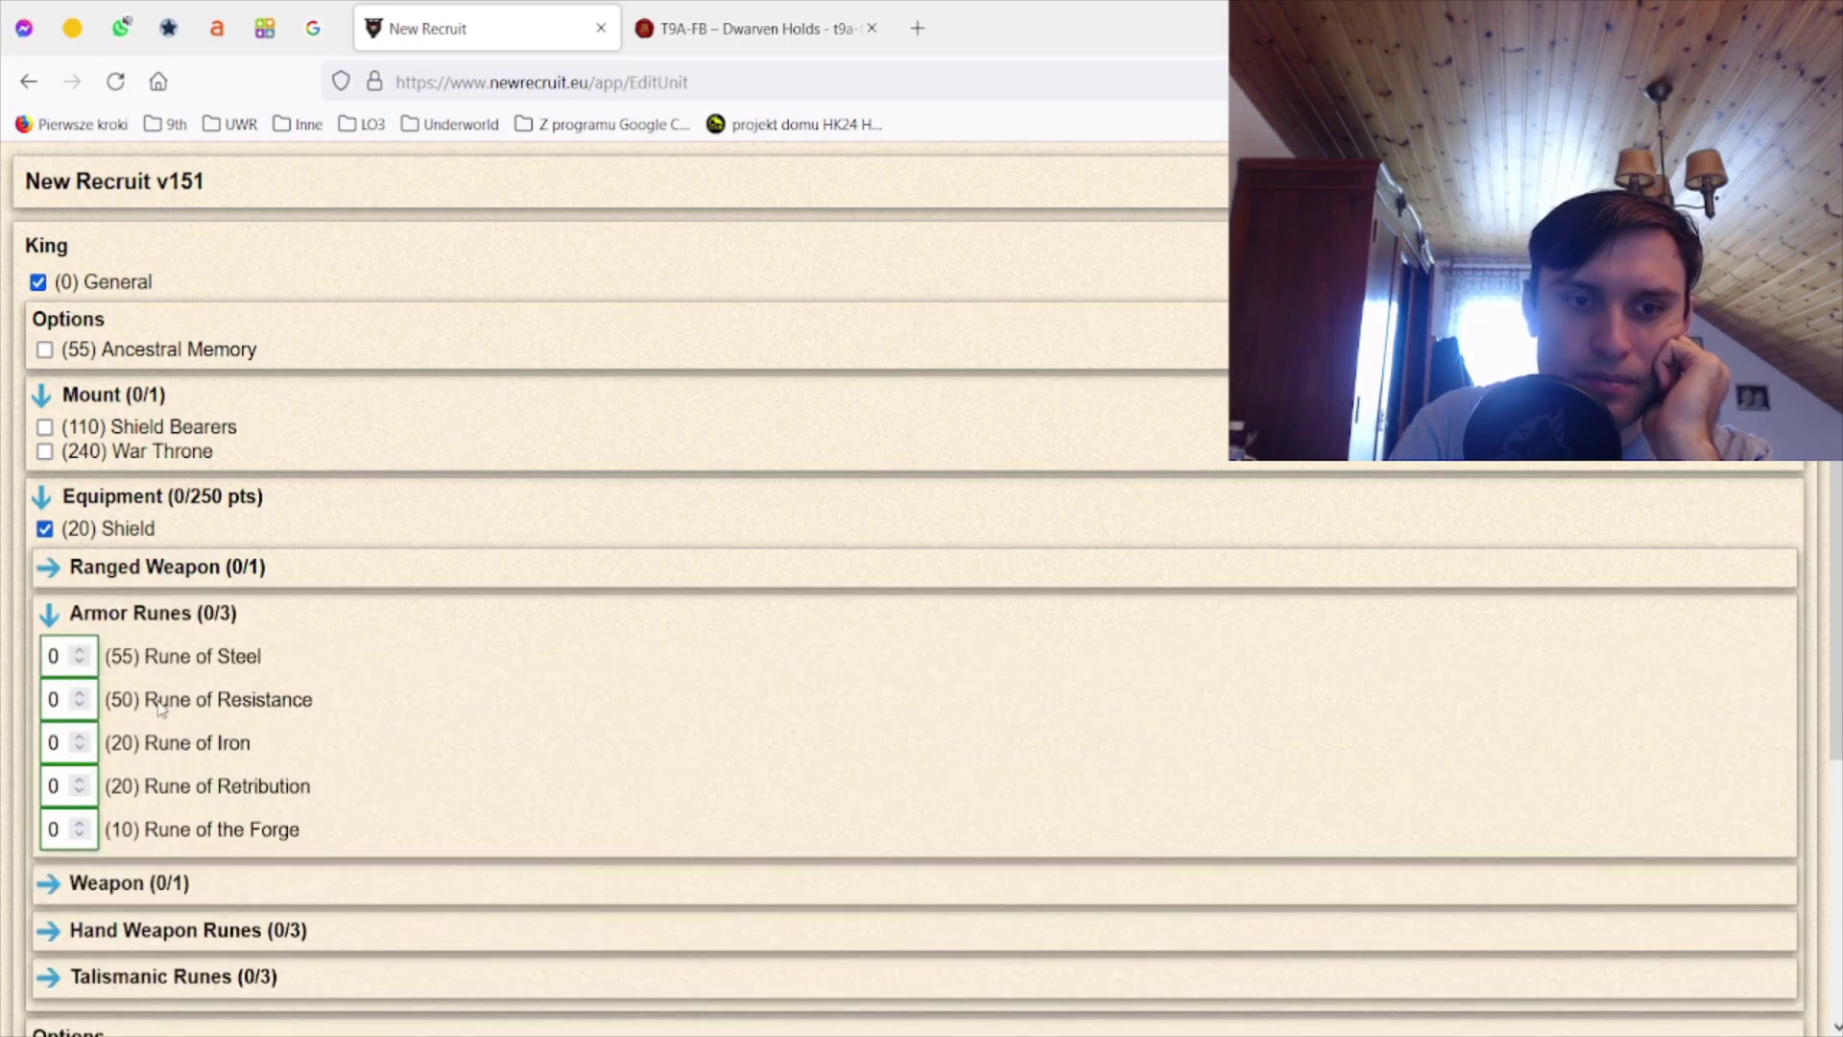
pyautogui.click(84, 741)
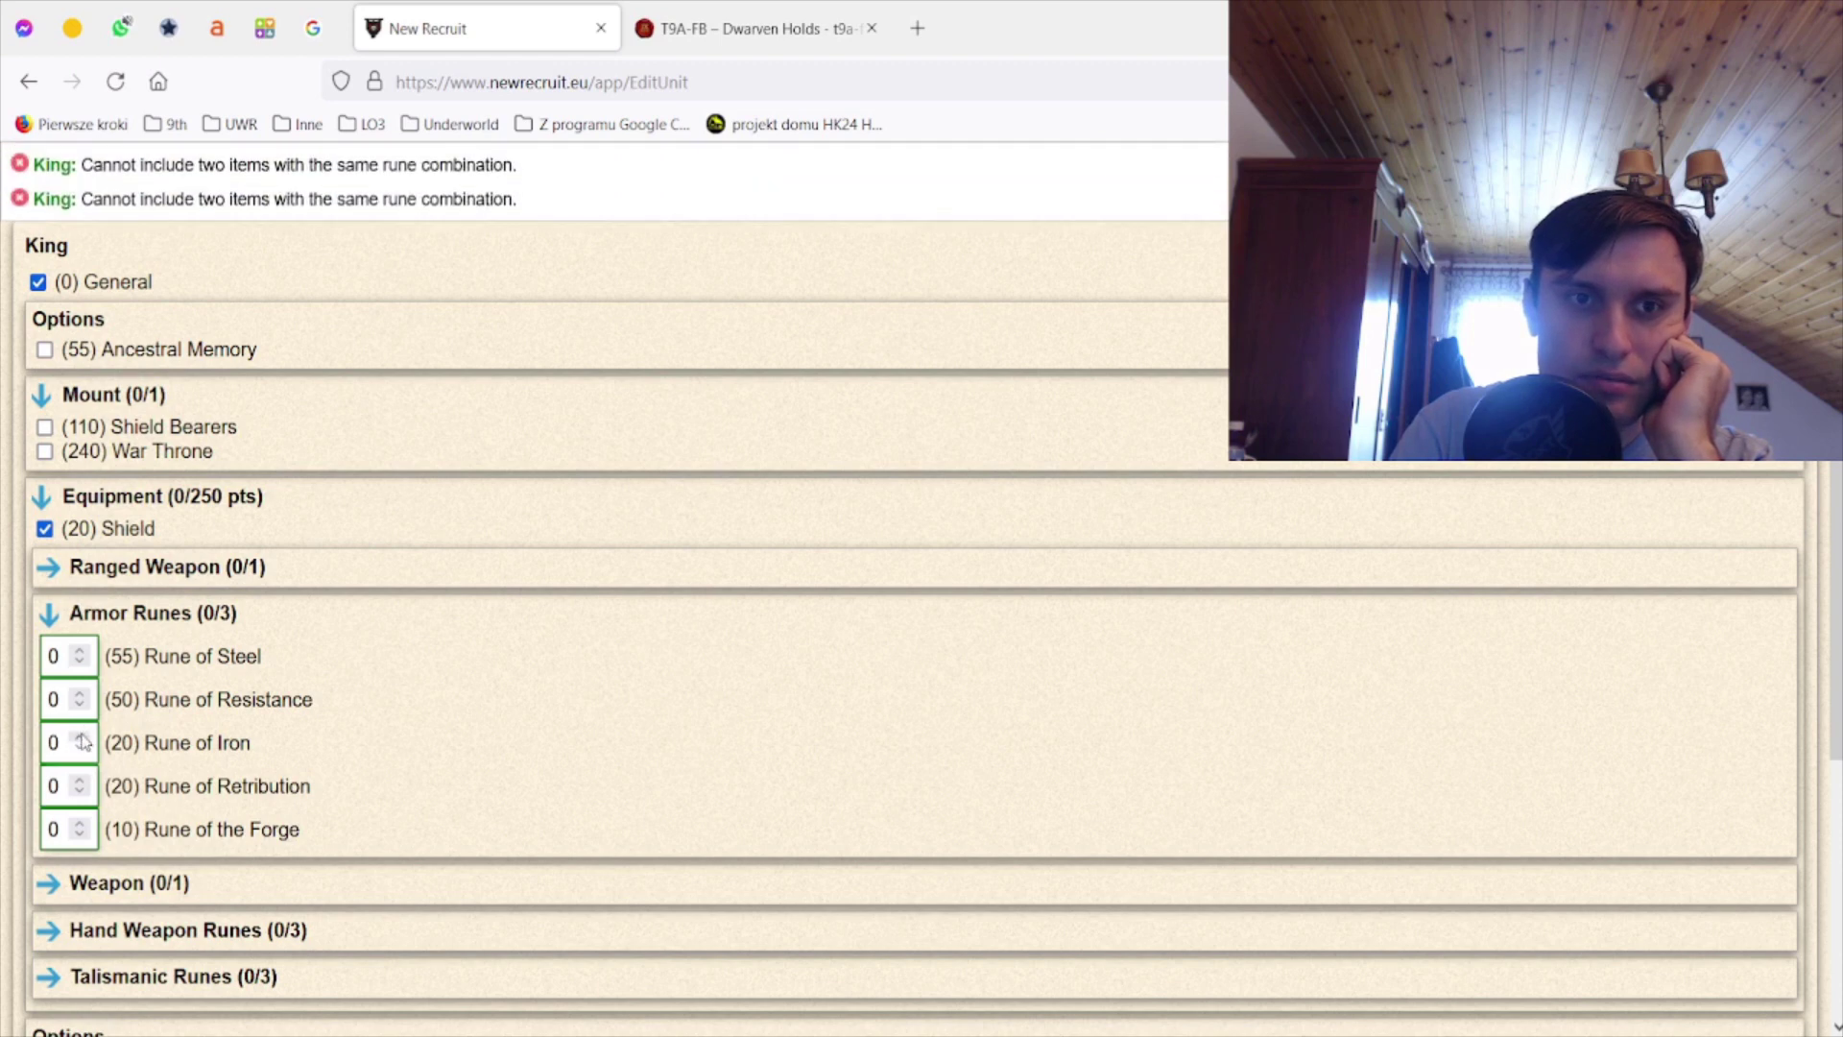
pyautogui.click(83, 738)
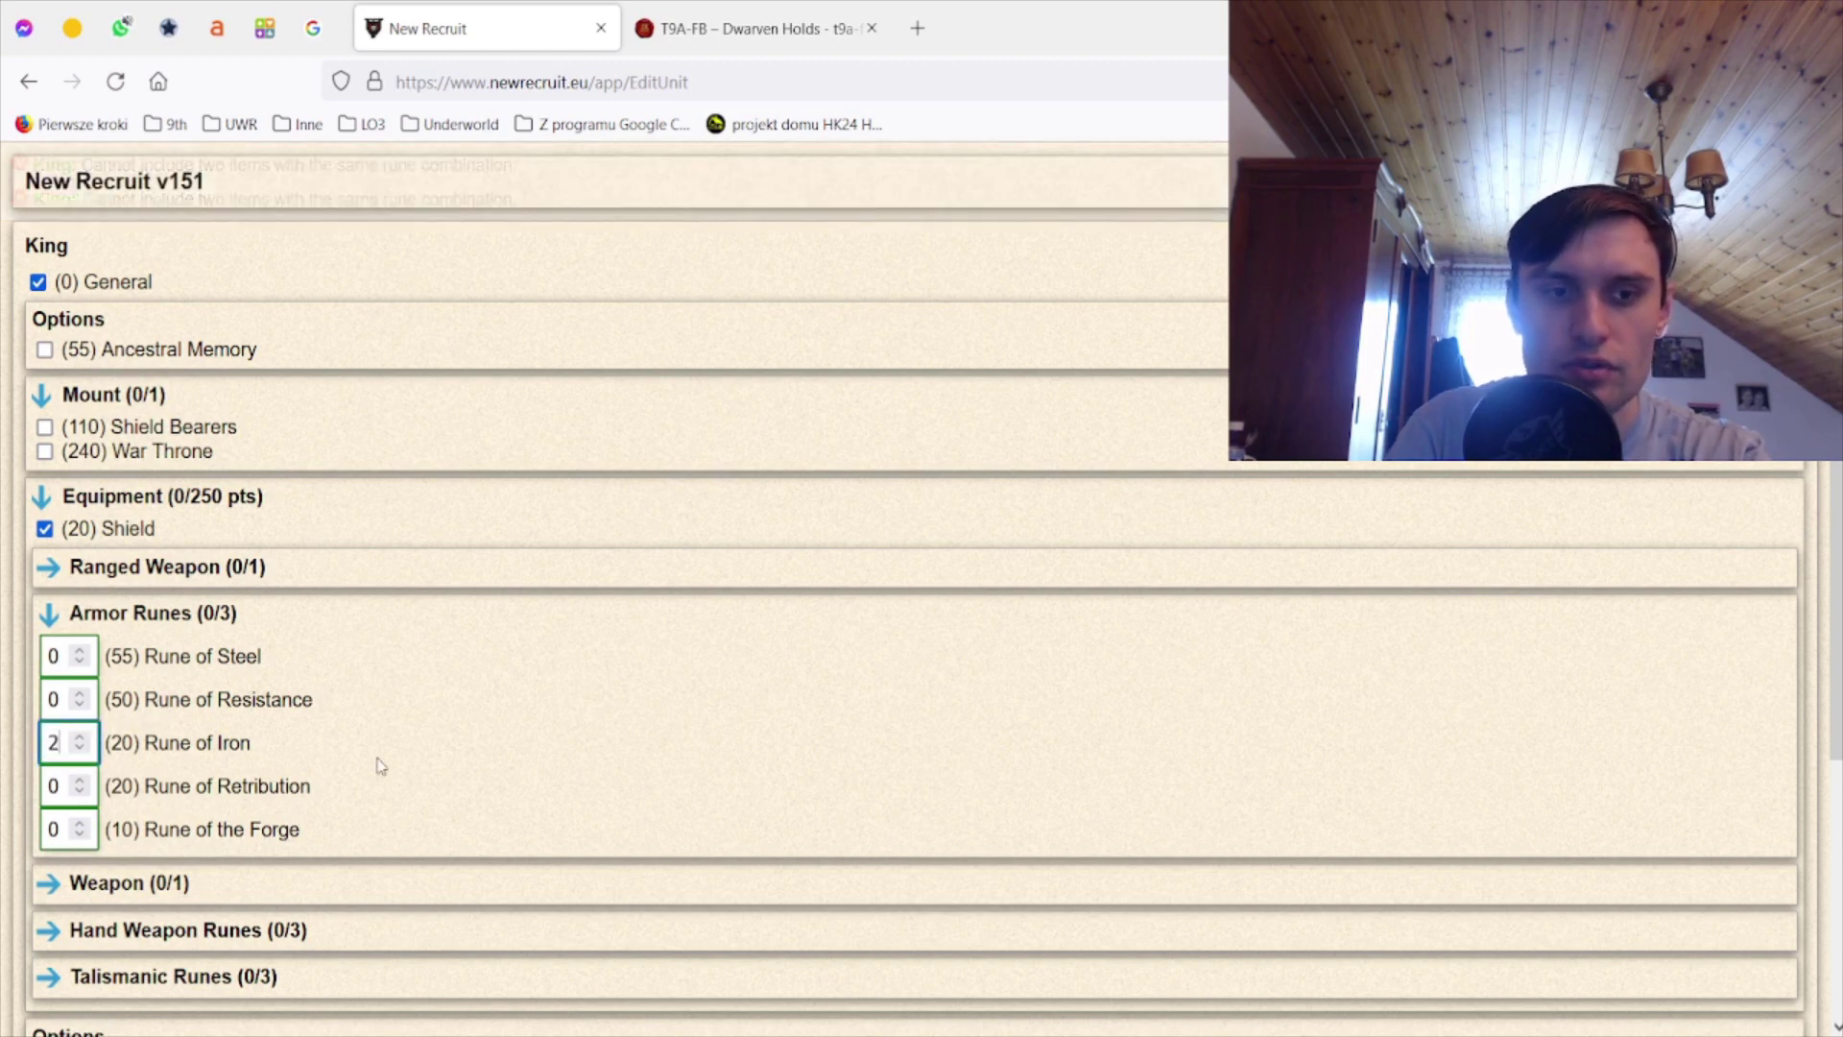
pyautogui.click(145, 615)
# - Add Rune of Destruction, two Might and Readiness, and save the 460-point King
pyautogui.click(144, 663)
pyautogui.click(168, 708)
pyautogui.scroll(-2, 292, 773)
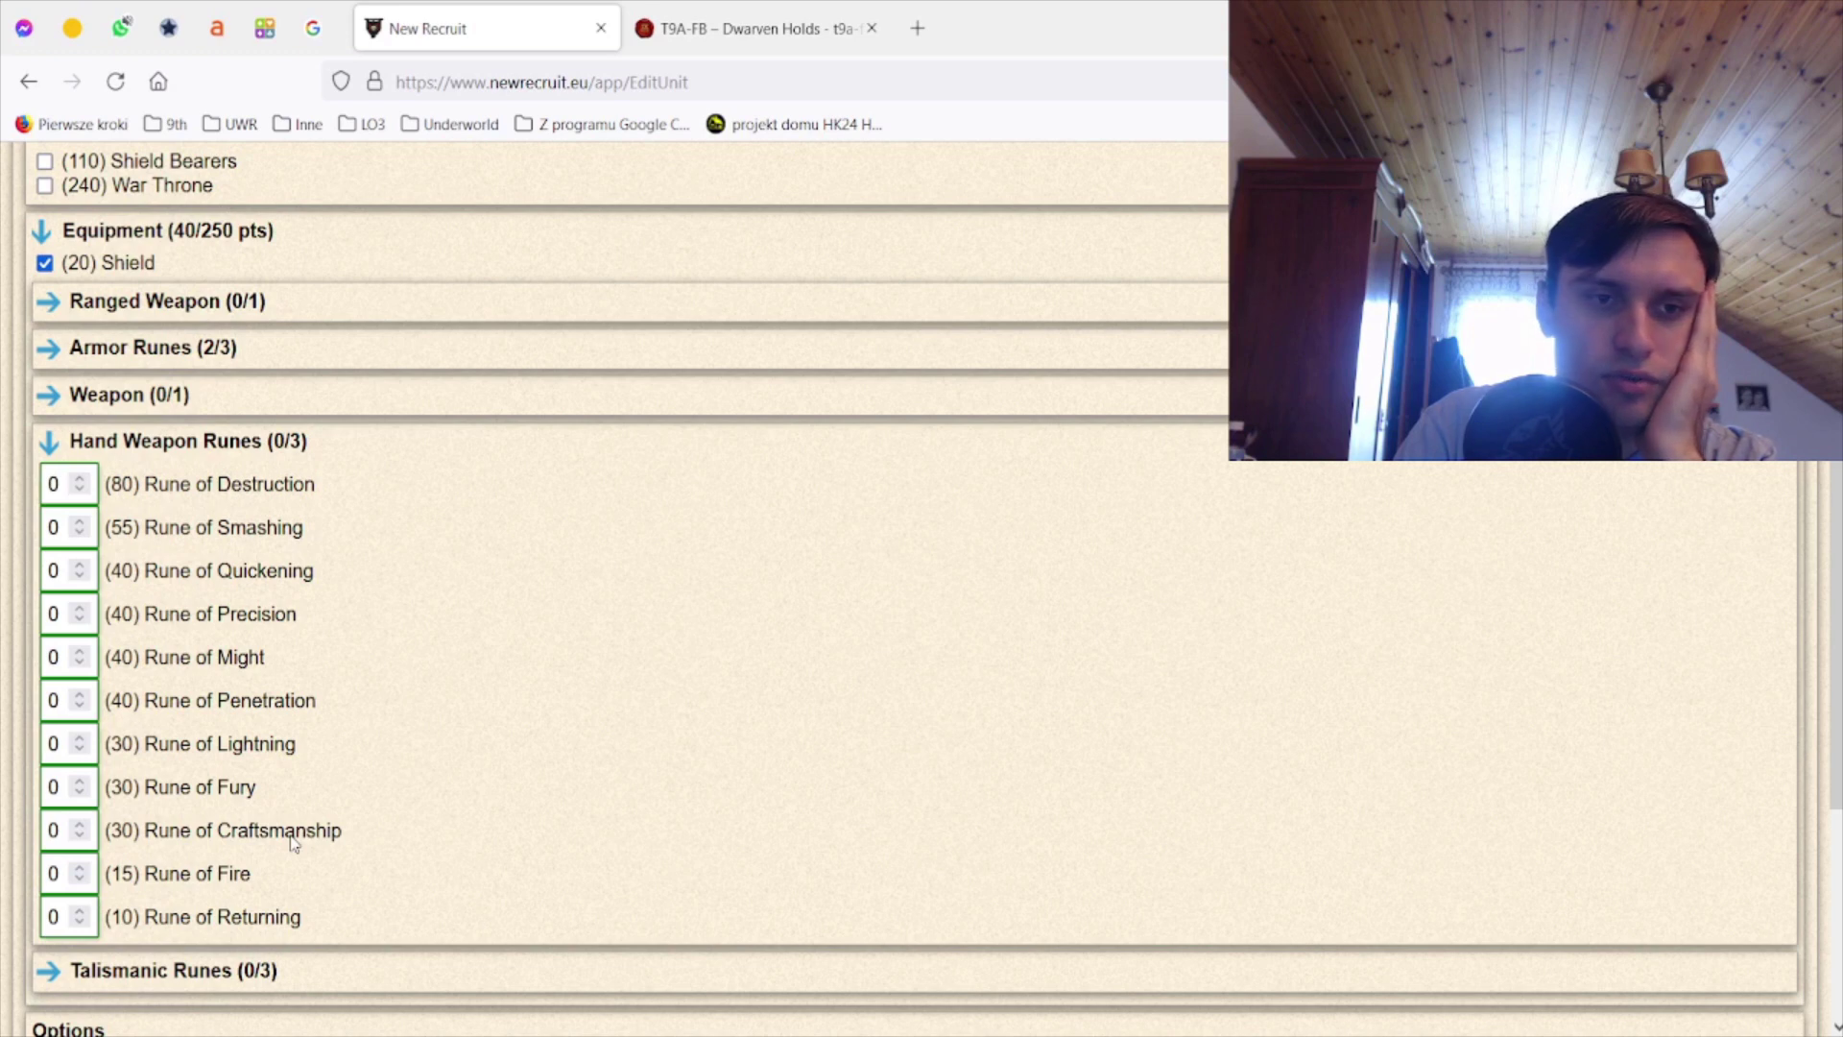
pyautogui.click(80, 479)
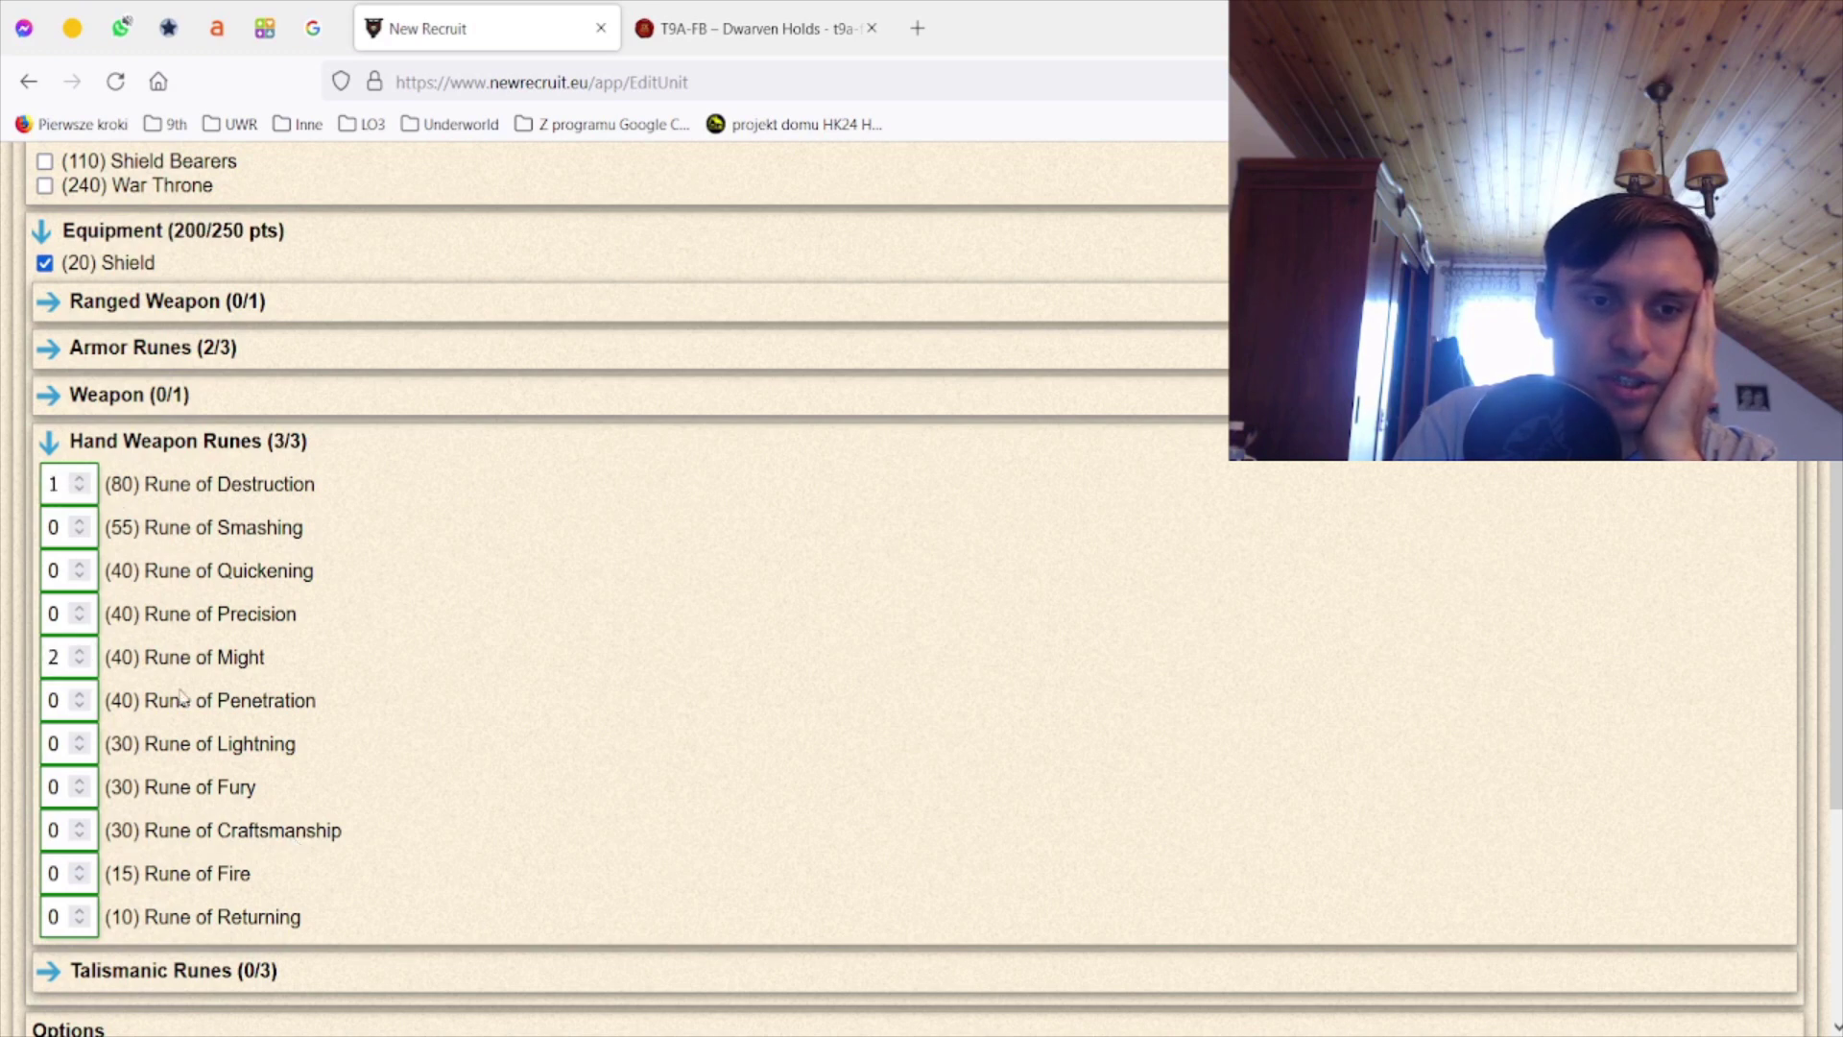
pyautogui.click(203, 444)
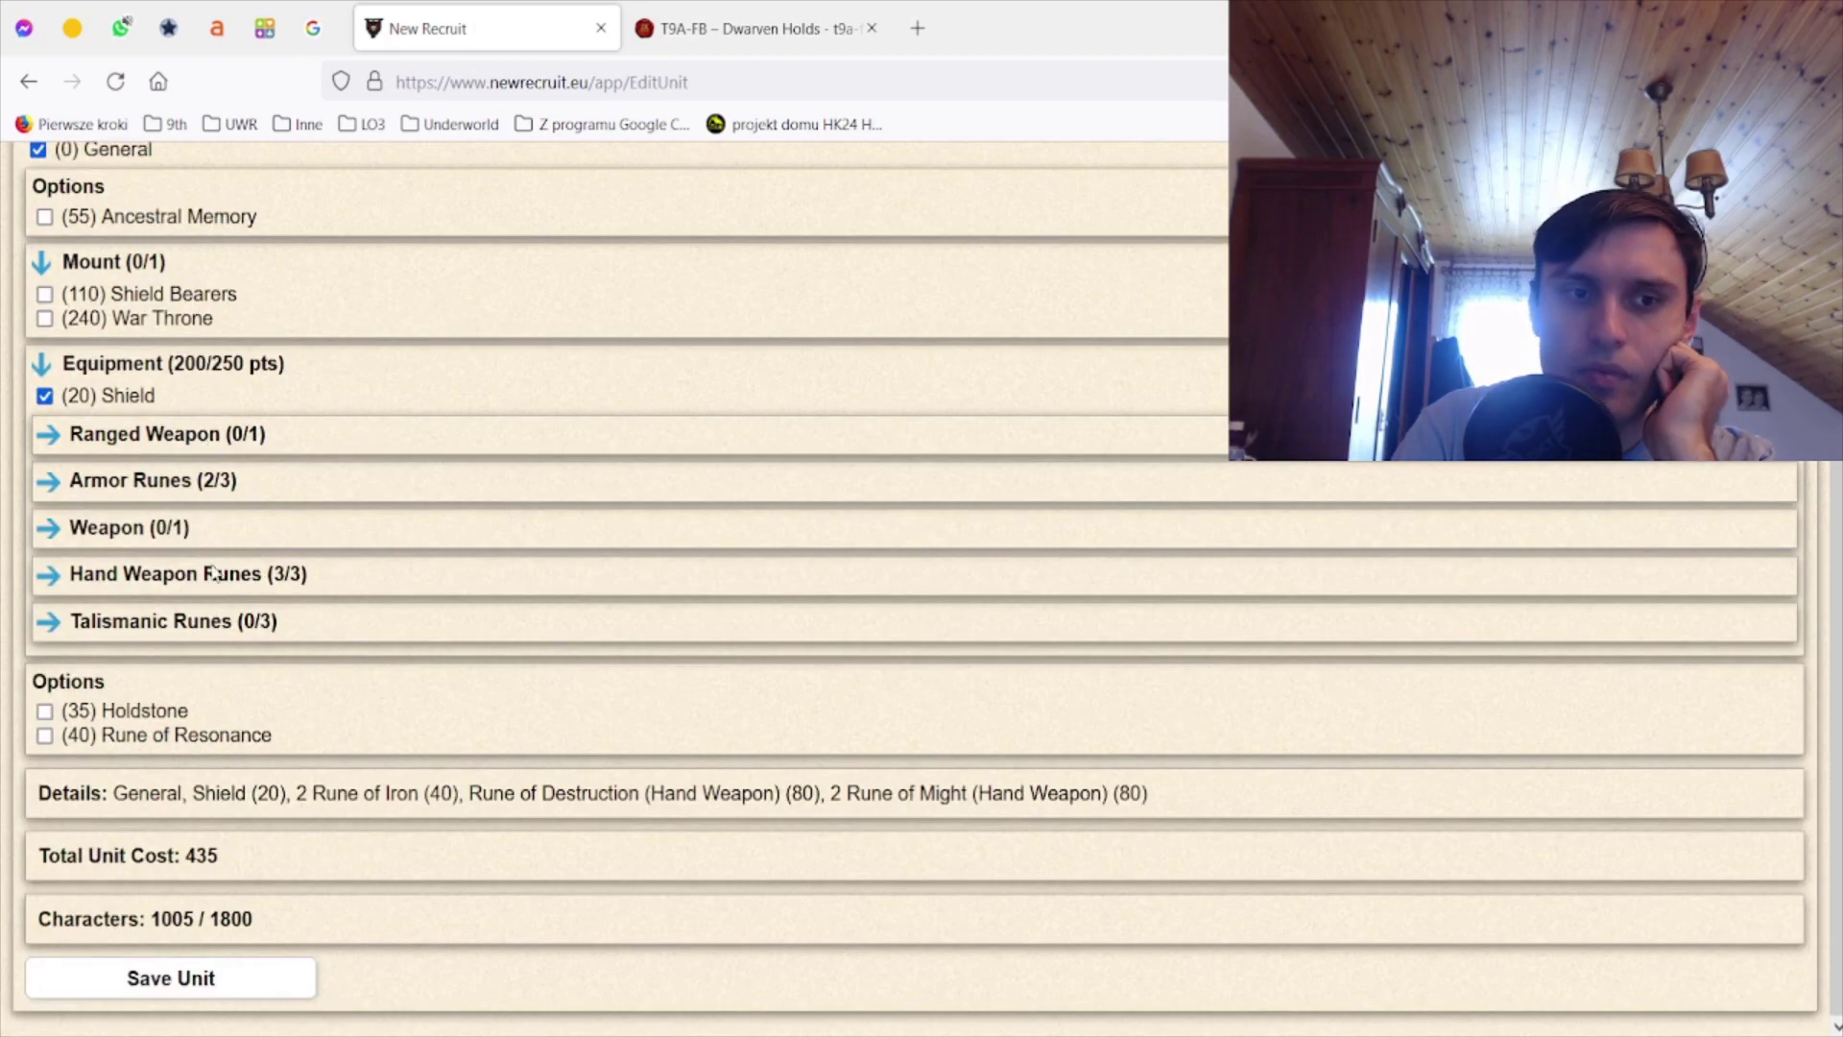
pyautogui.click(172, 622)
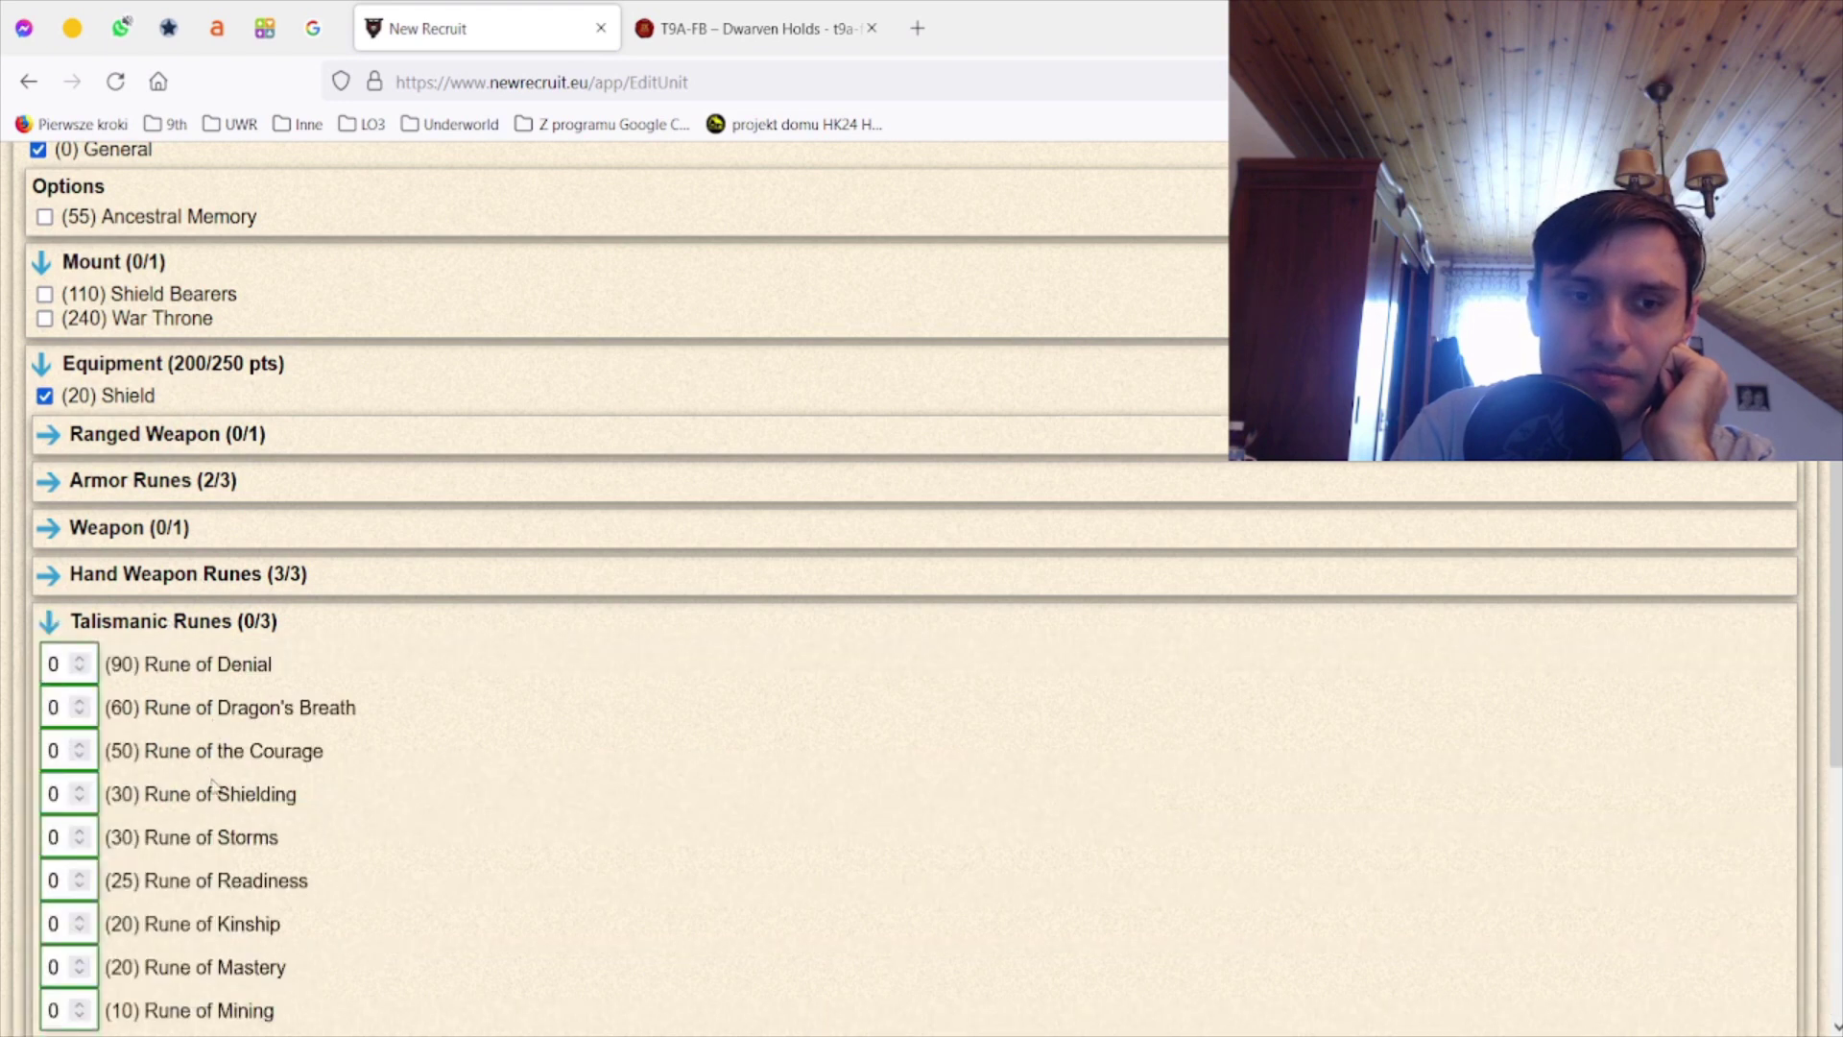
pyautogui.scroll(-2, 217, 735)
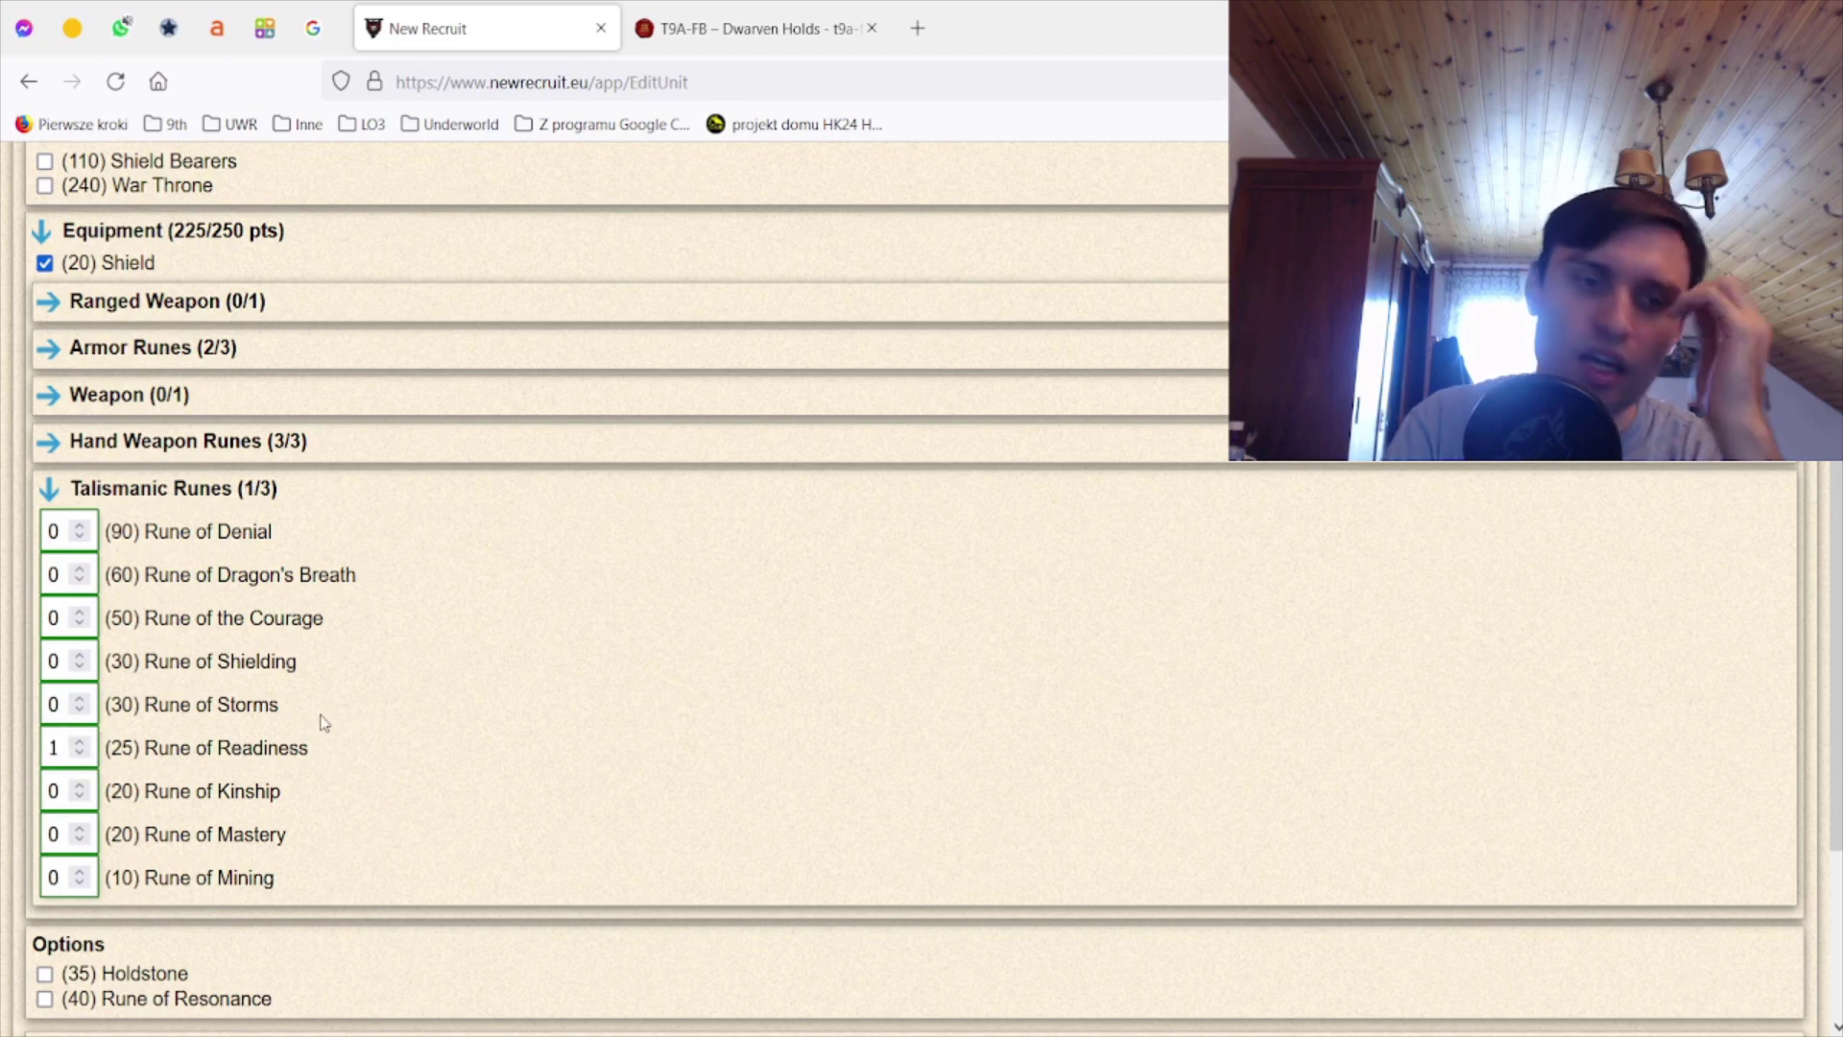
pyautogui.scroll(-3, 356, 737)
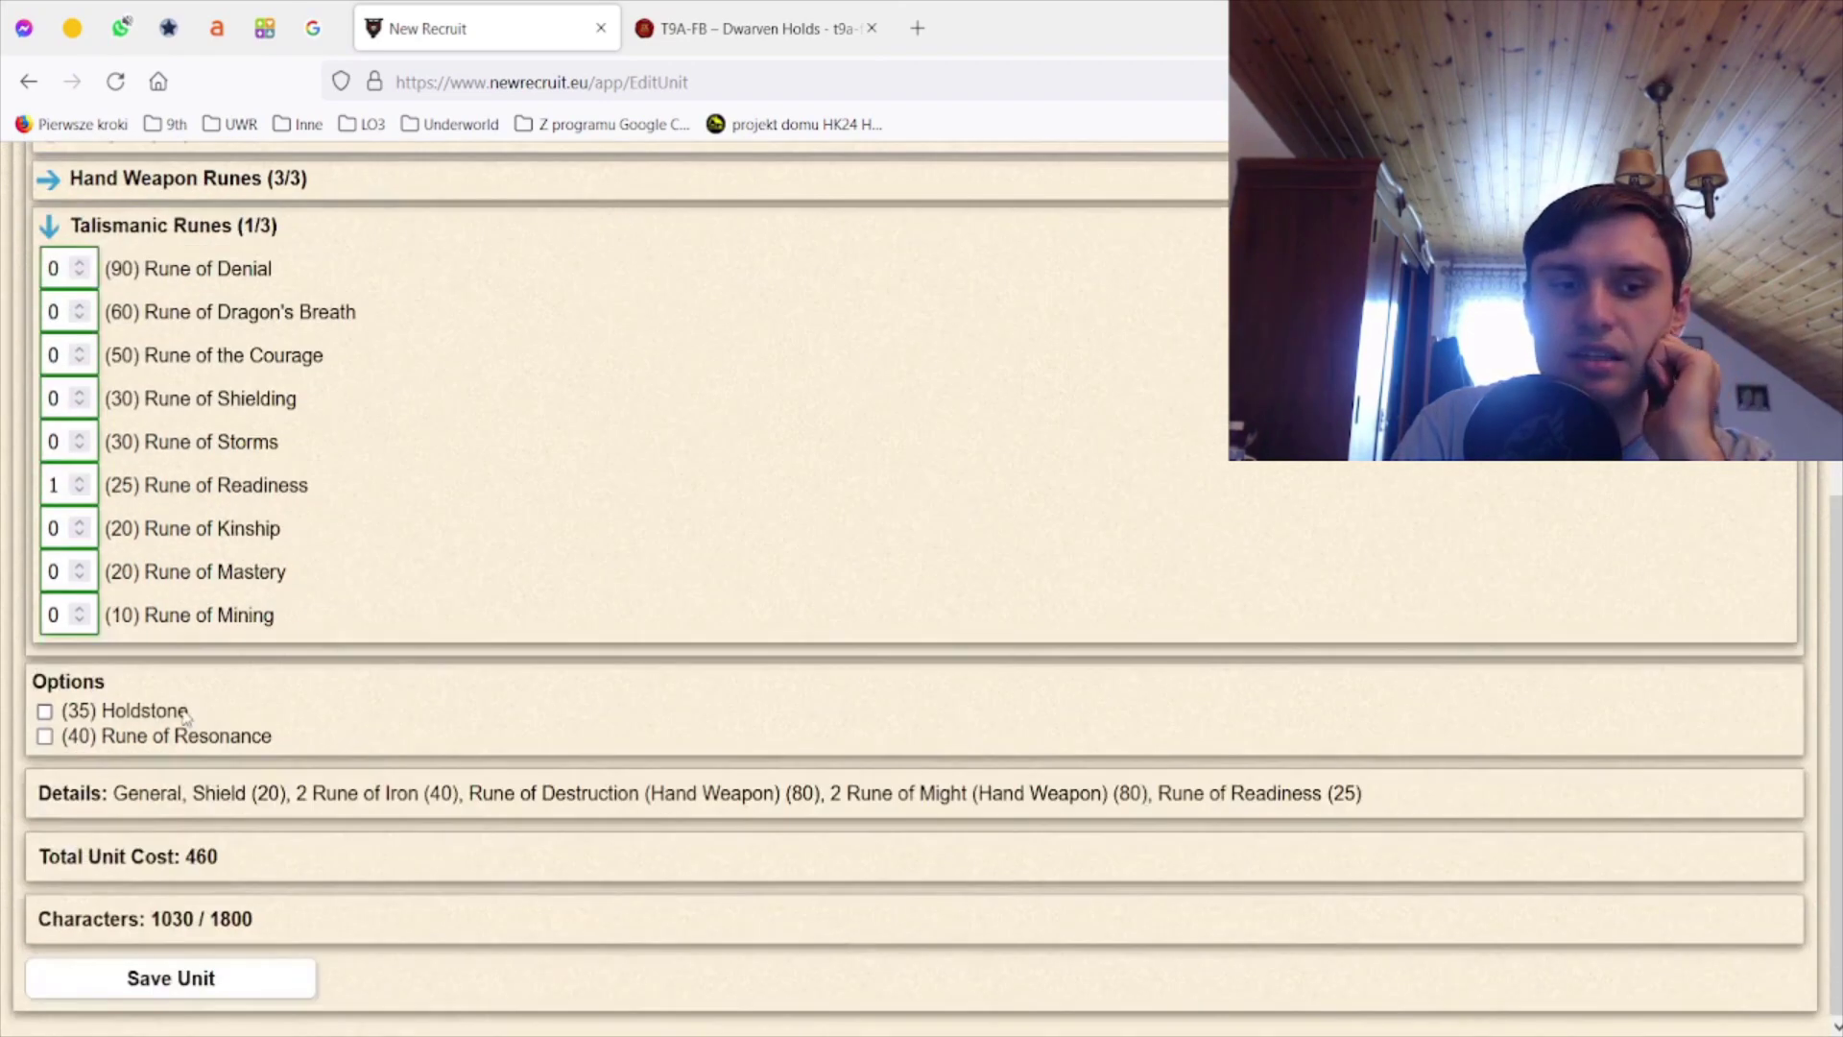
pyautogui.click(230, 979)
pyautogui.scroll(-2, 540, 682)
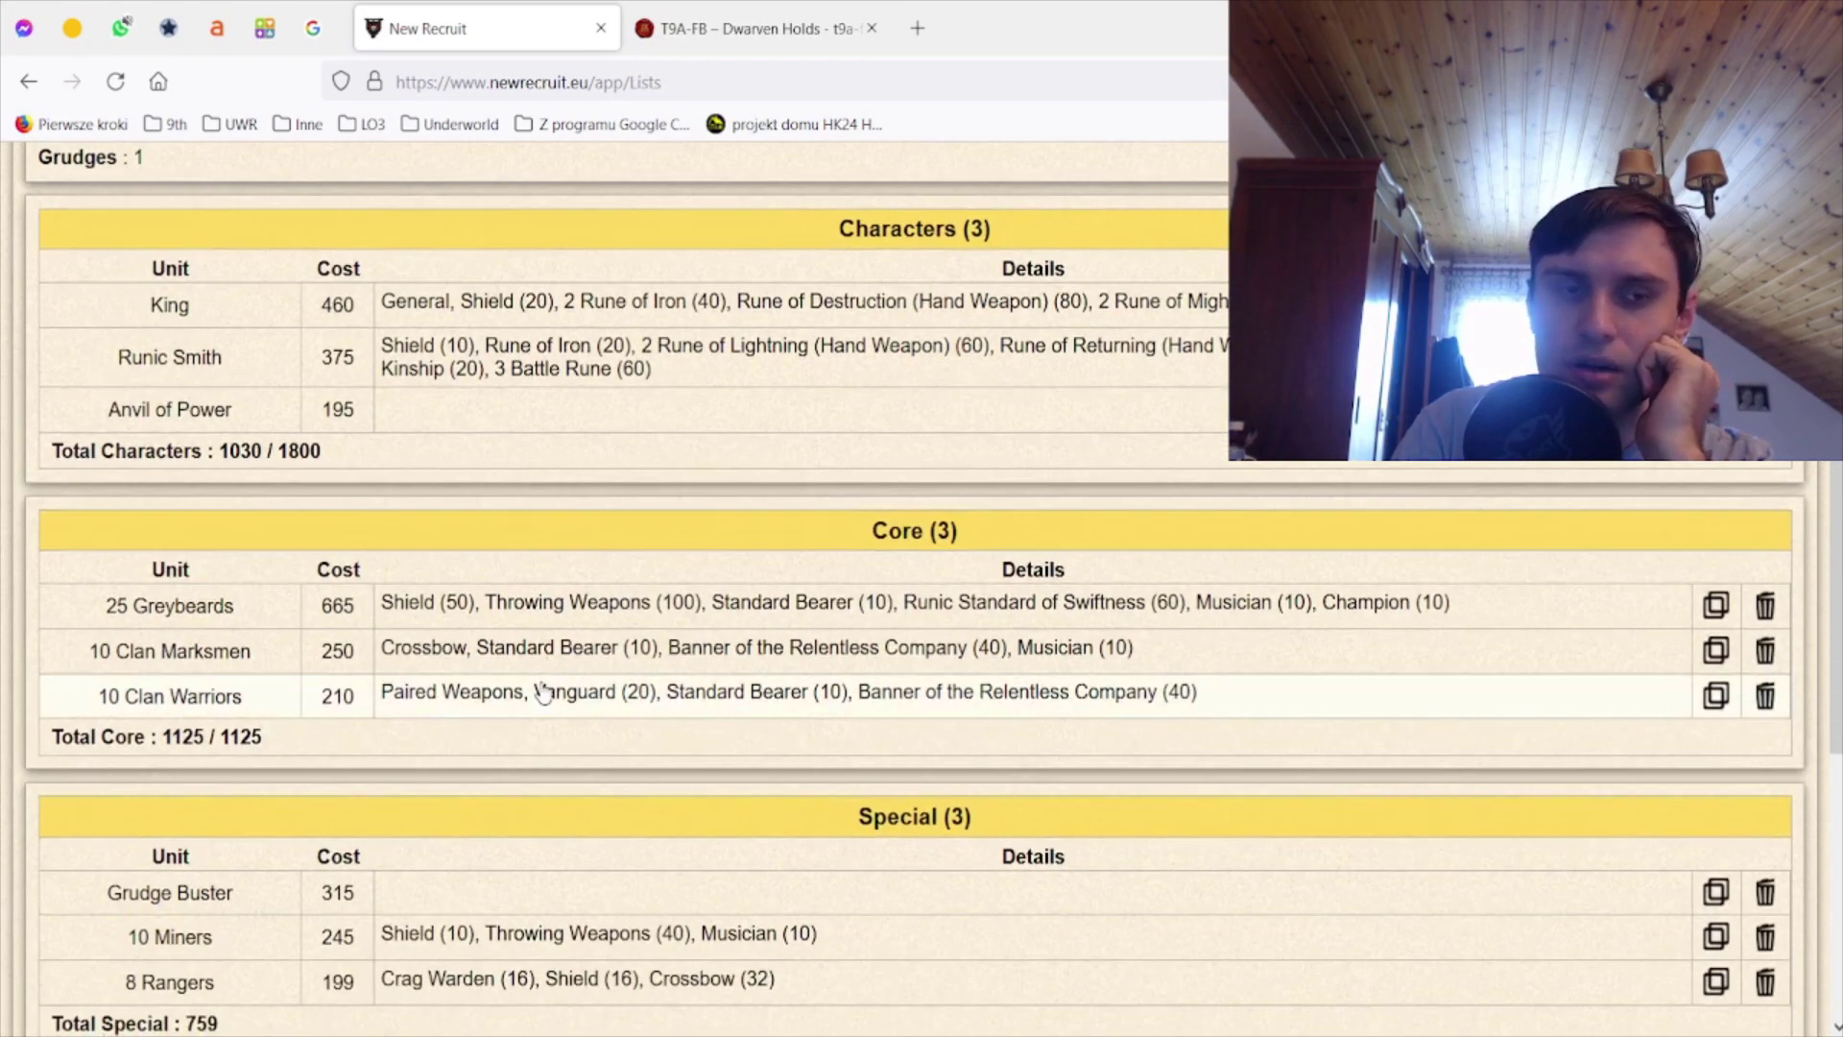
pyautogui.scroll(-5, 543, 693)
pyautogui.scroll(3, 543, 682)
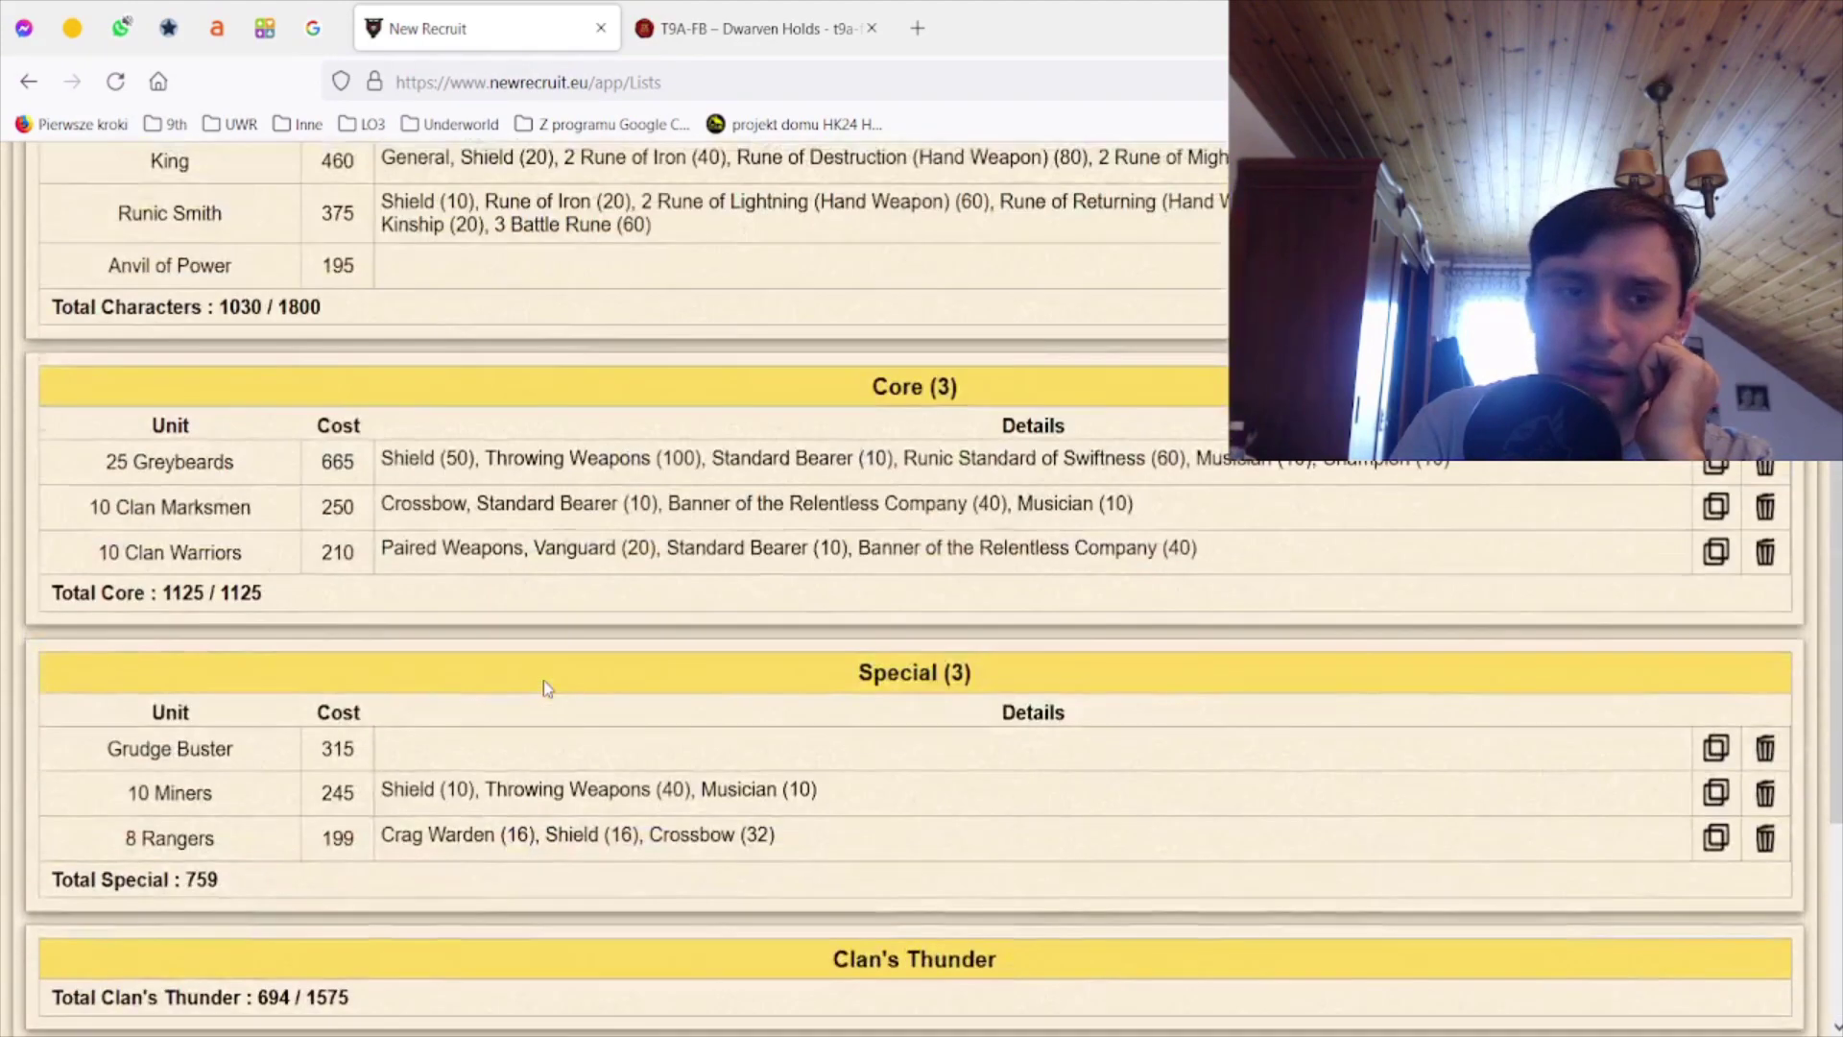
pyautogui.scroll(1, 543, 681)
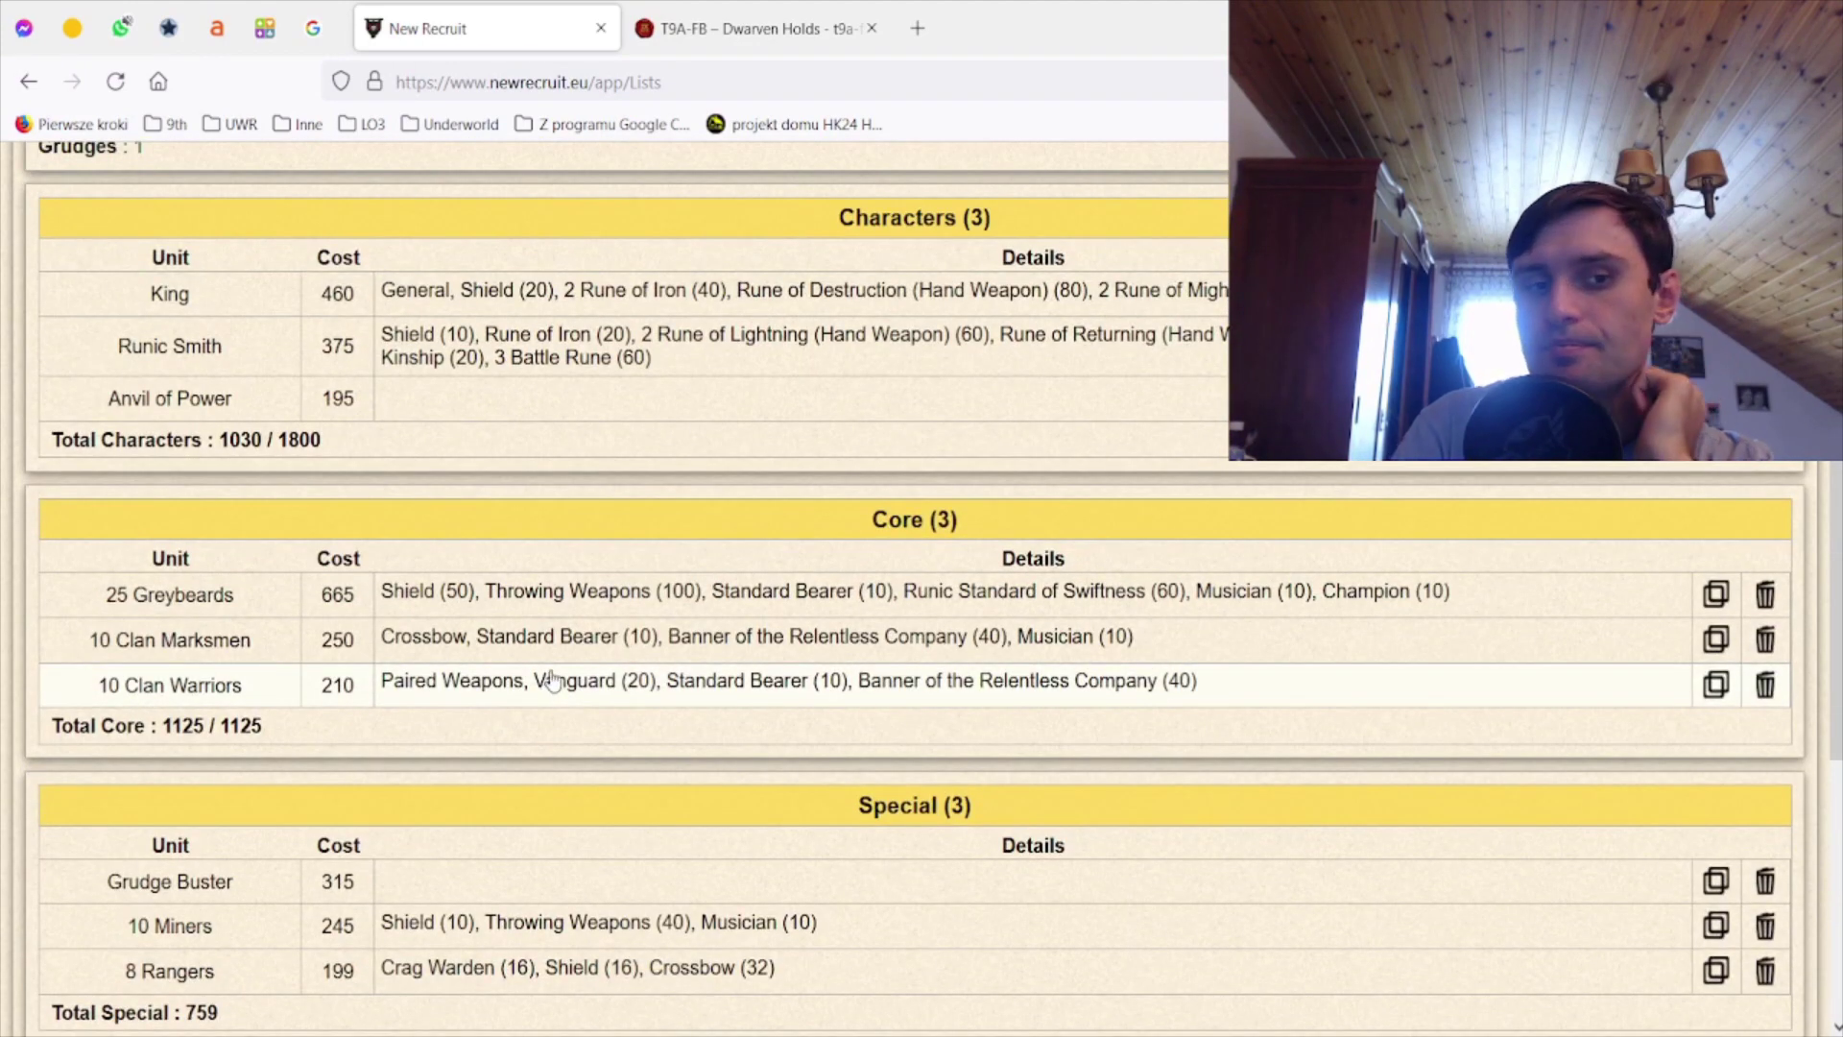
pyautogui.scroll(-1, 551, 681)
pyautogui.scroll(-1, 552, 682)
pyautogui.scroll(-2, 551, 679)
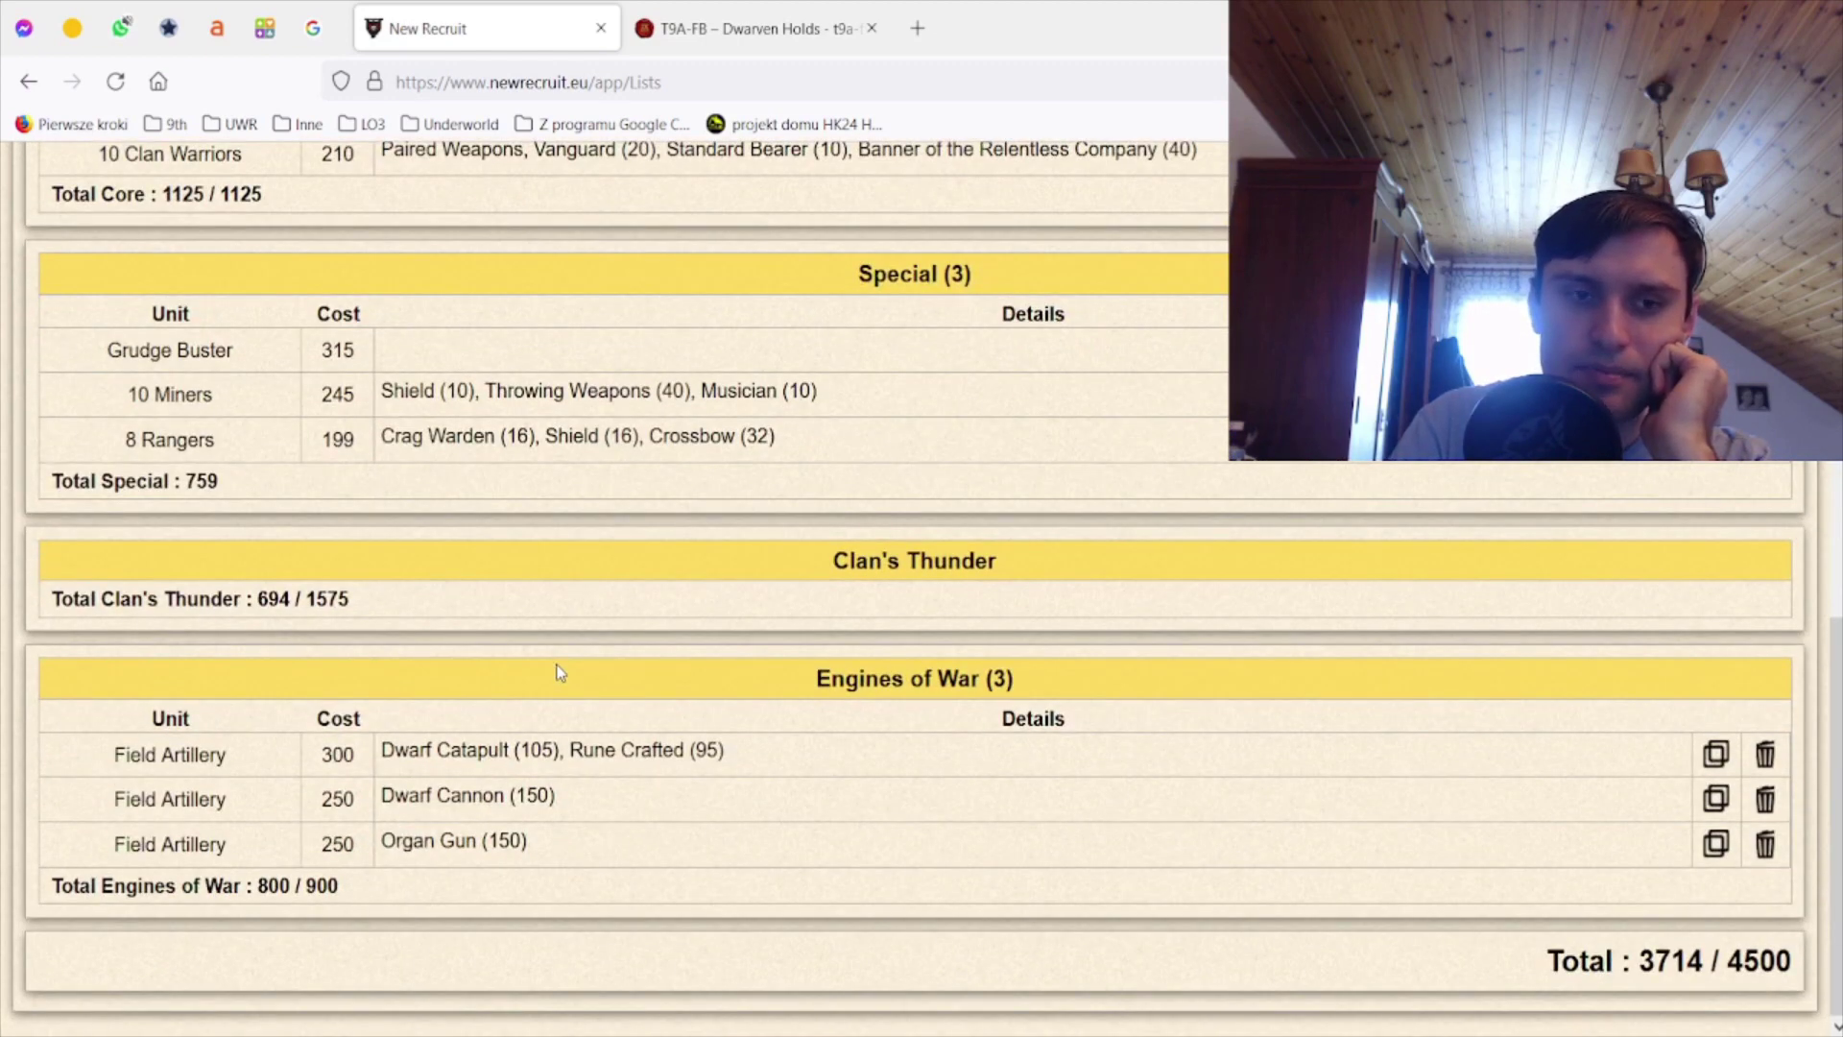
pyautogui.scroll(2, 560, 672)
pyautogui.scroll(2, 558, 673)
pyautogui.scroll(1, 557, 671)
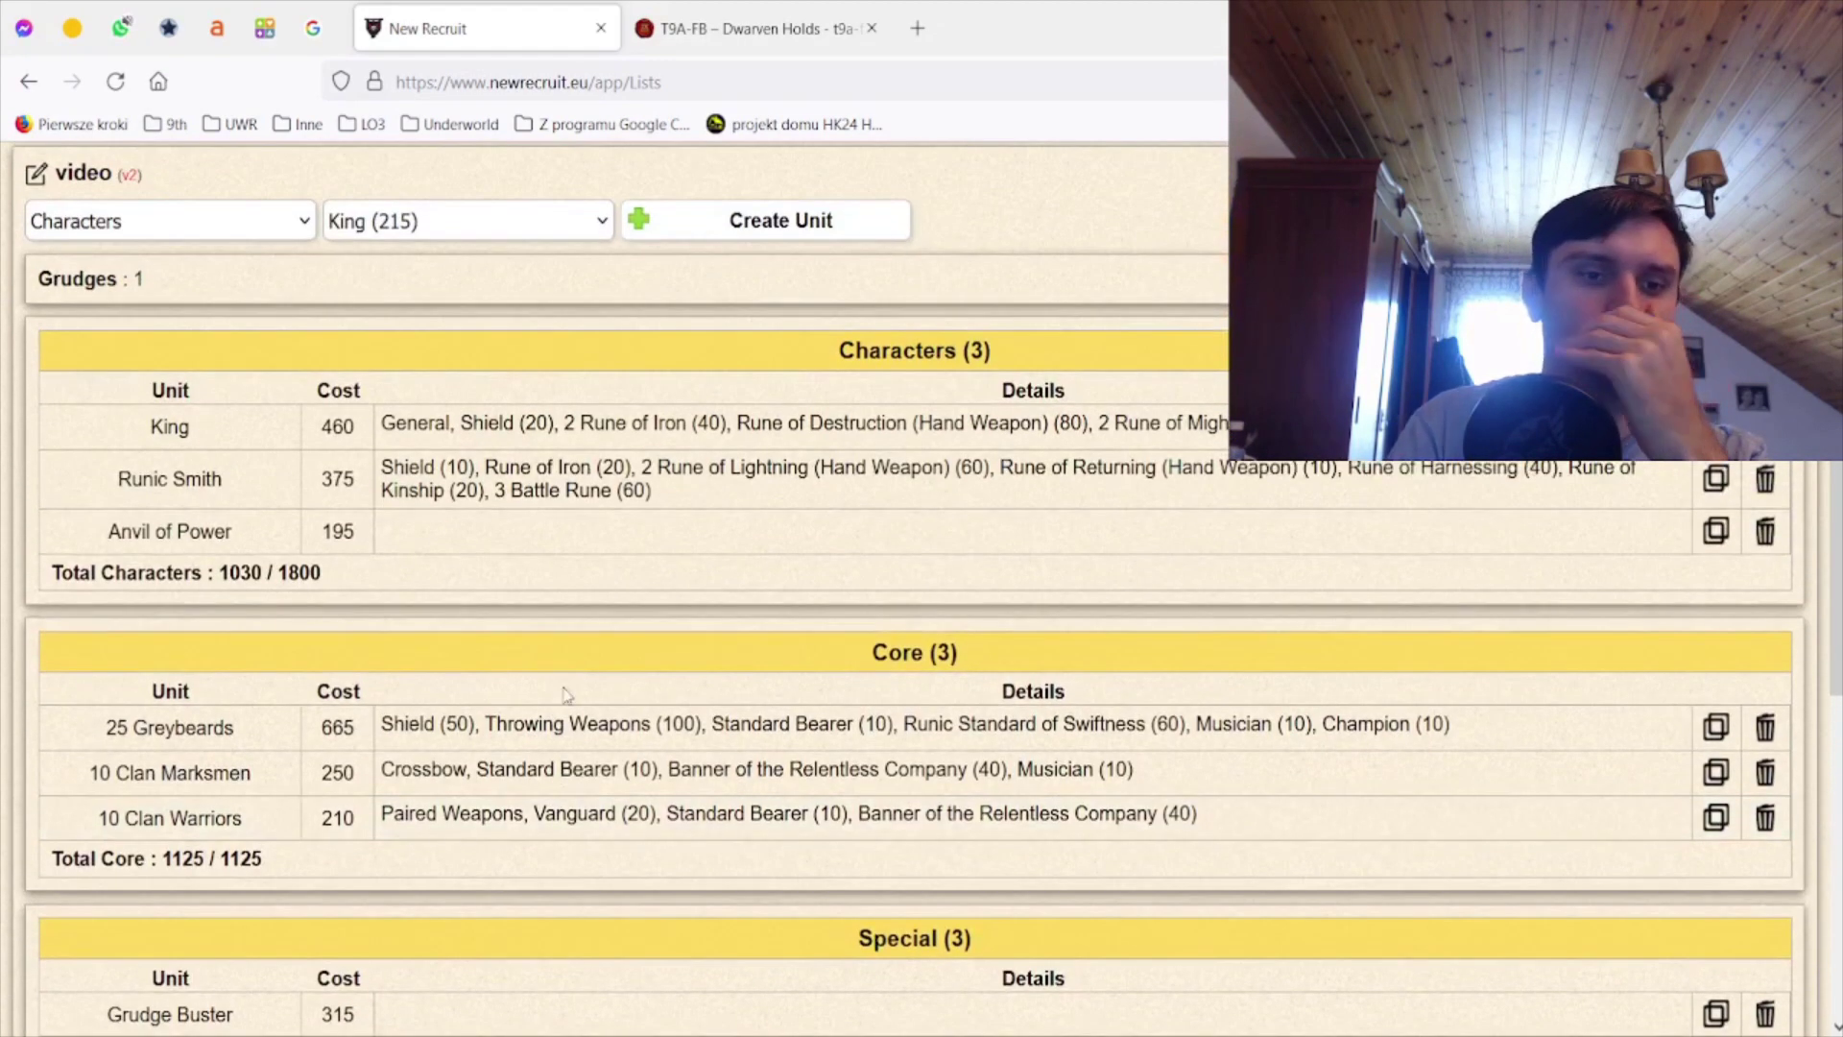
pyautogui.scroll(-2, 562, 727)
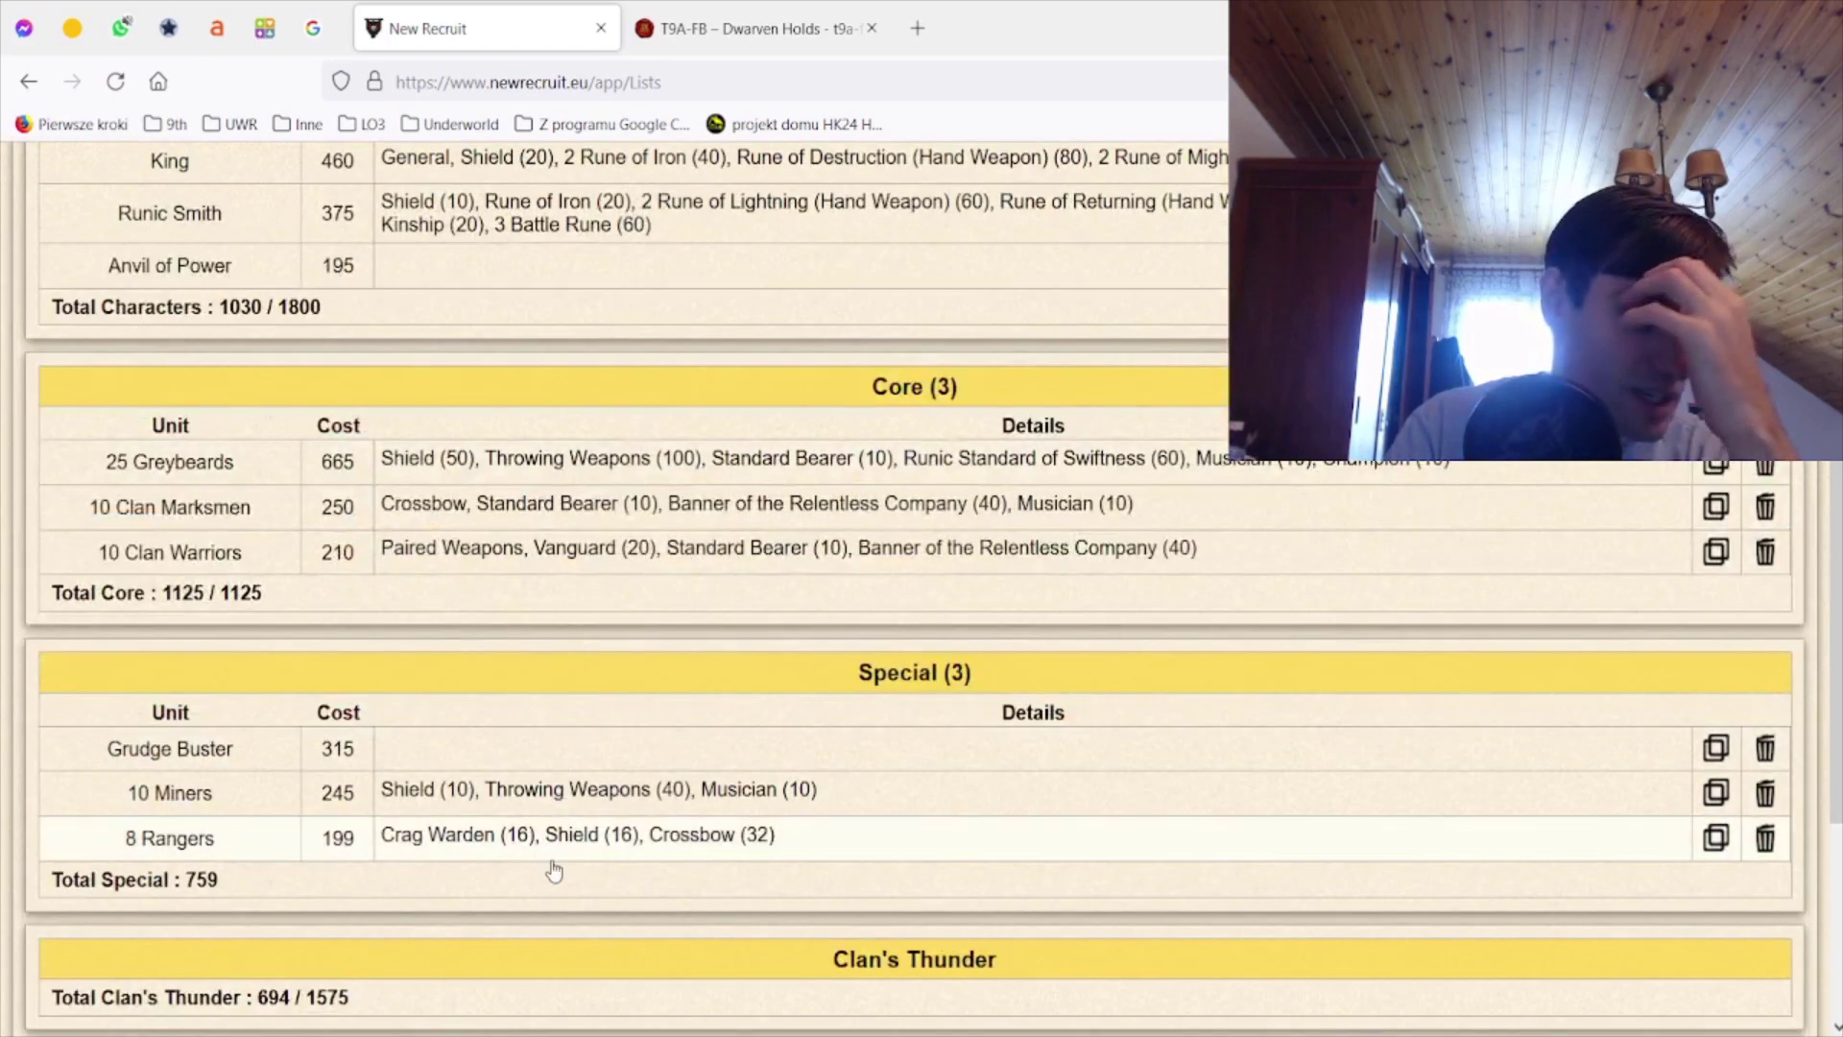
pyautogui.scroll(-3, 601, 745)
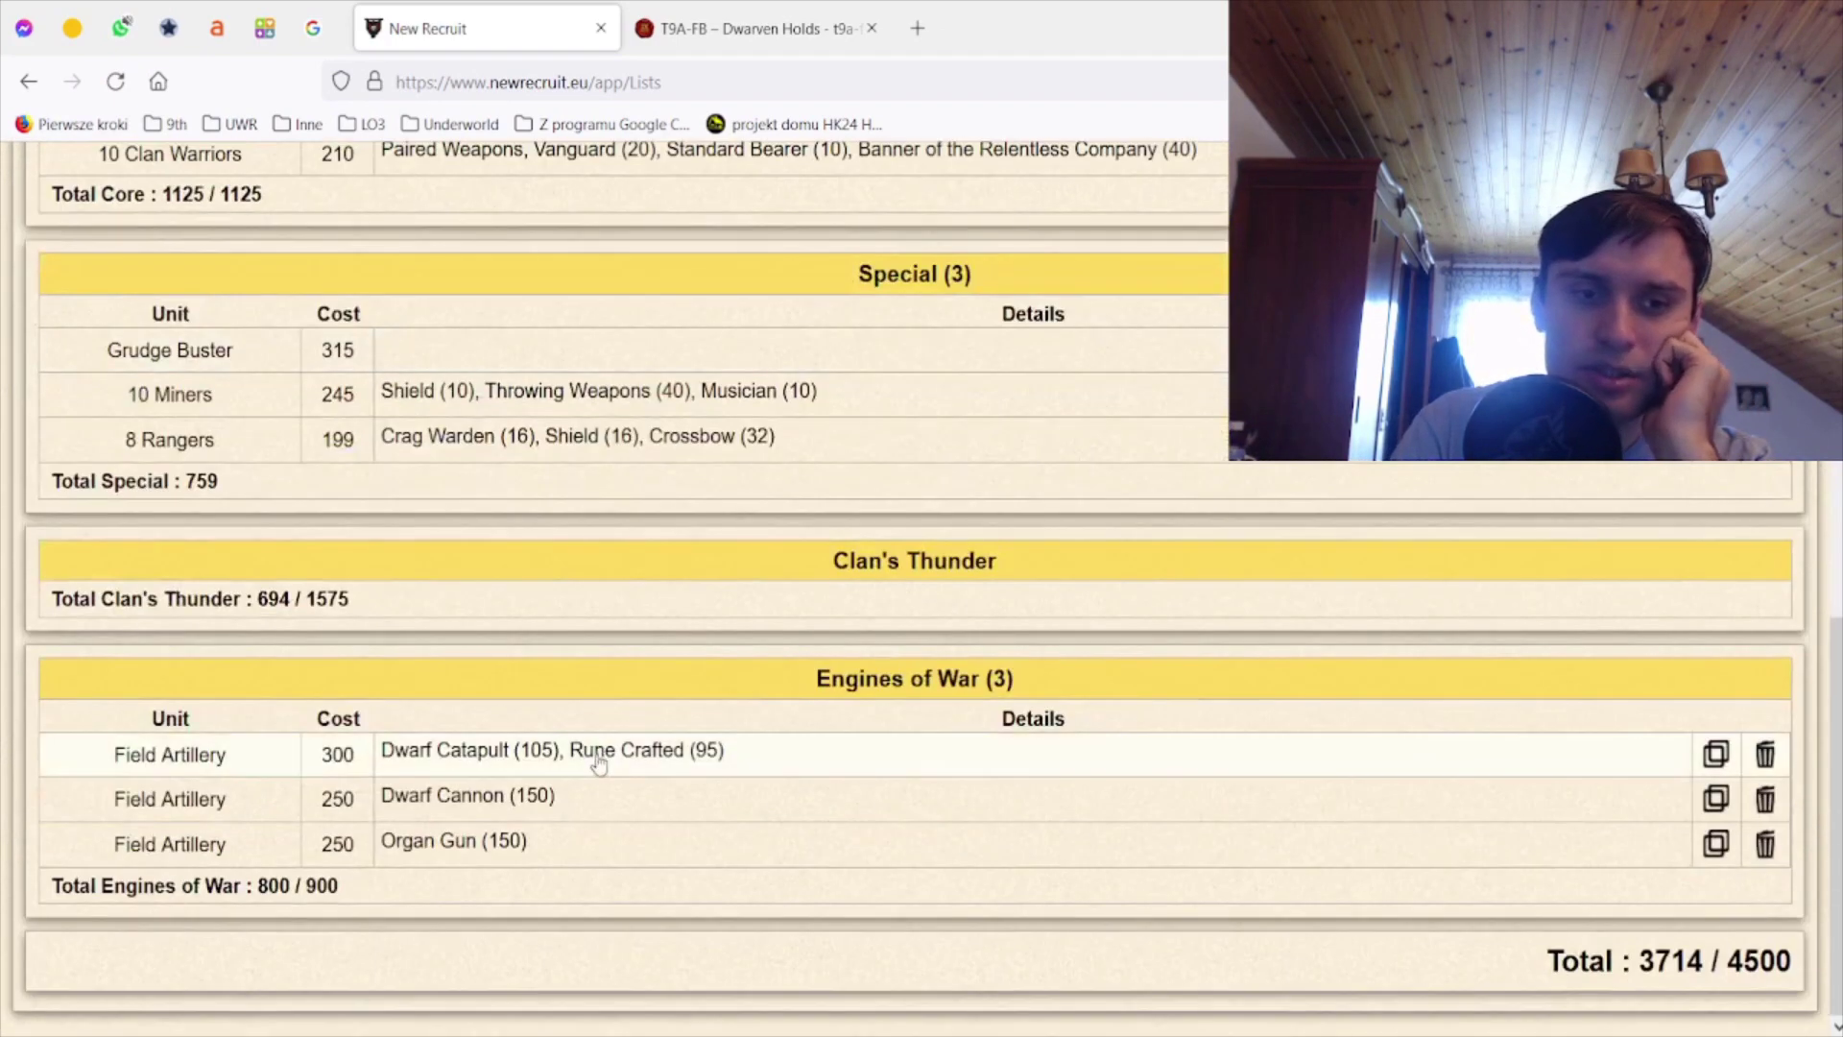
pyautogui.scroll(3, 590, 786)
pyautogui.scroll(1, 603, 707)
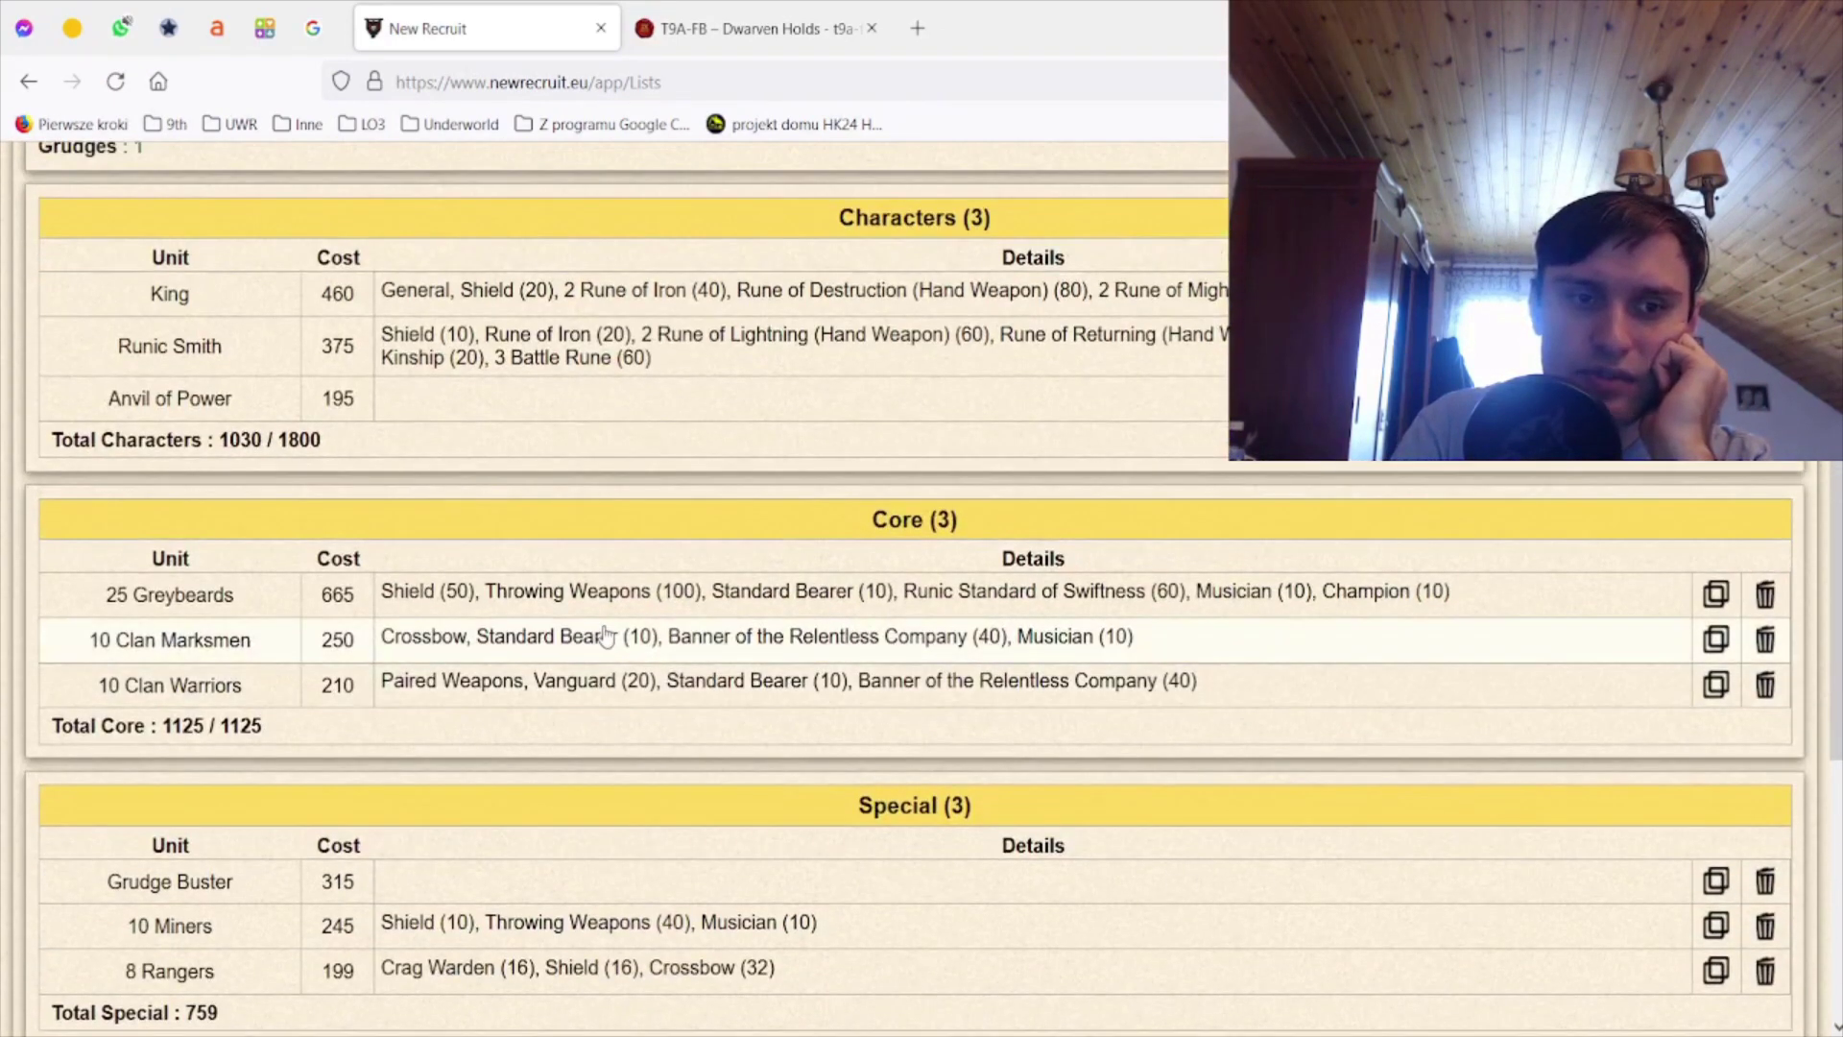
# - Leave the 8 Rangers unchanged and recheck the Dwarven Holds rules PDF before returning
pyautogui.click(572, 973)
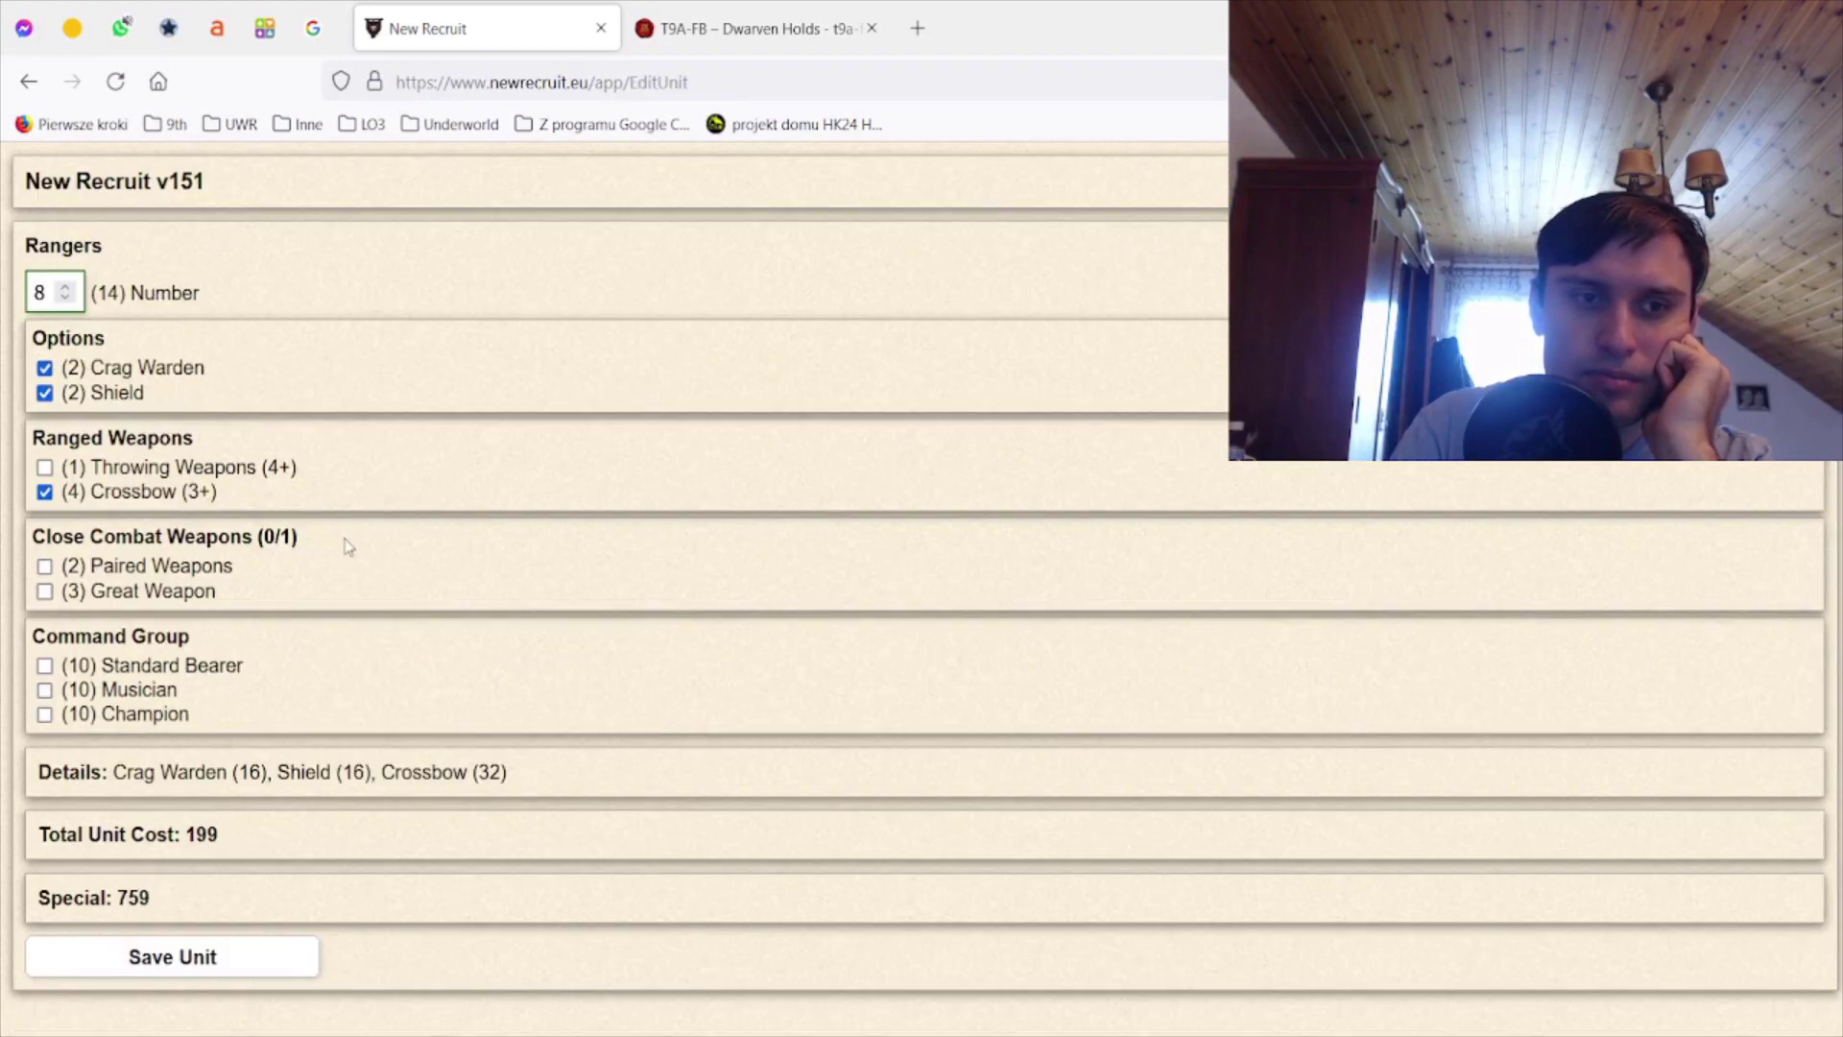
pyautogui.click(227, 965)
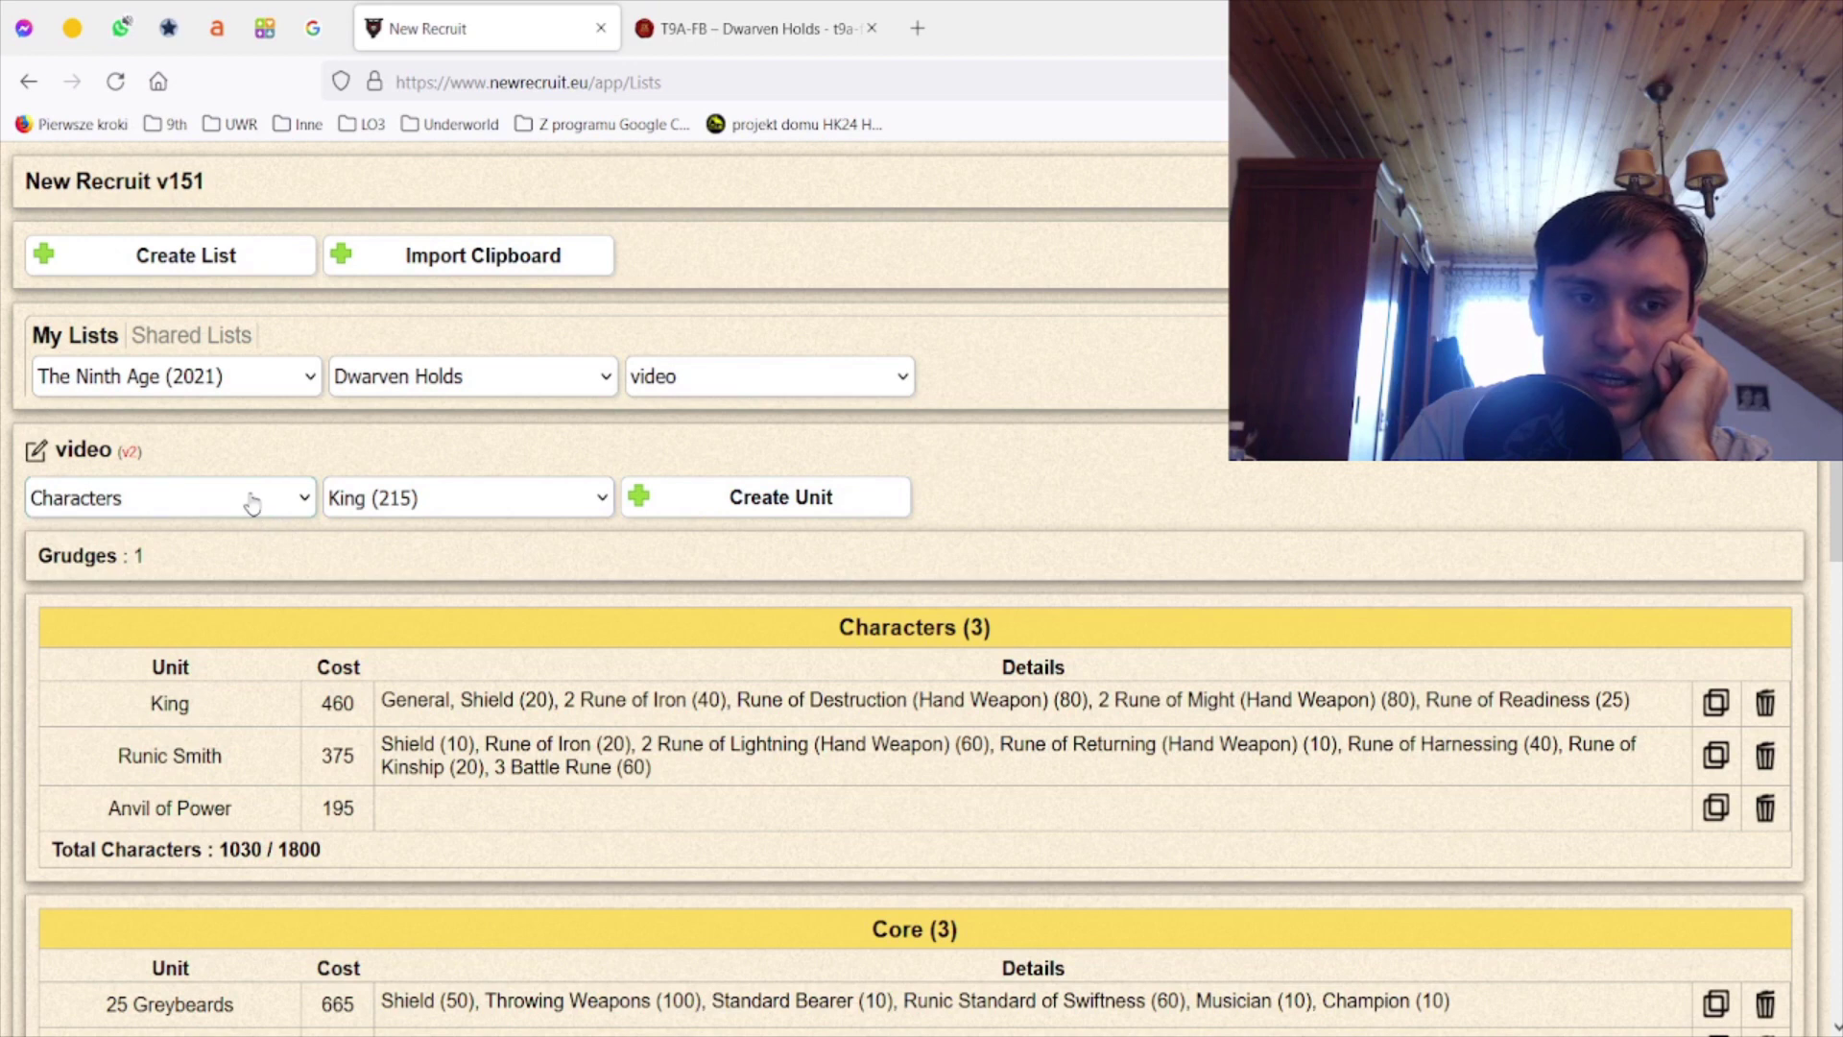
pyautogui.tripleClick(749, 563)
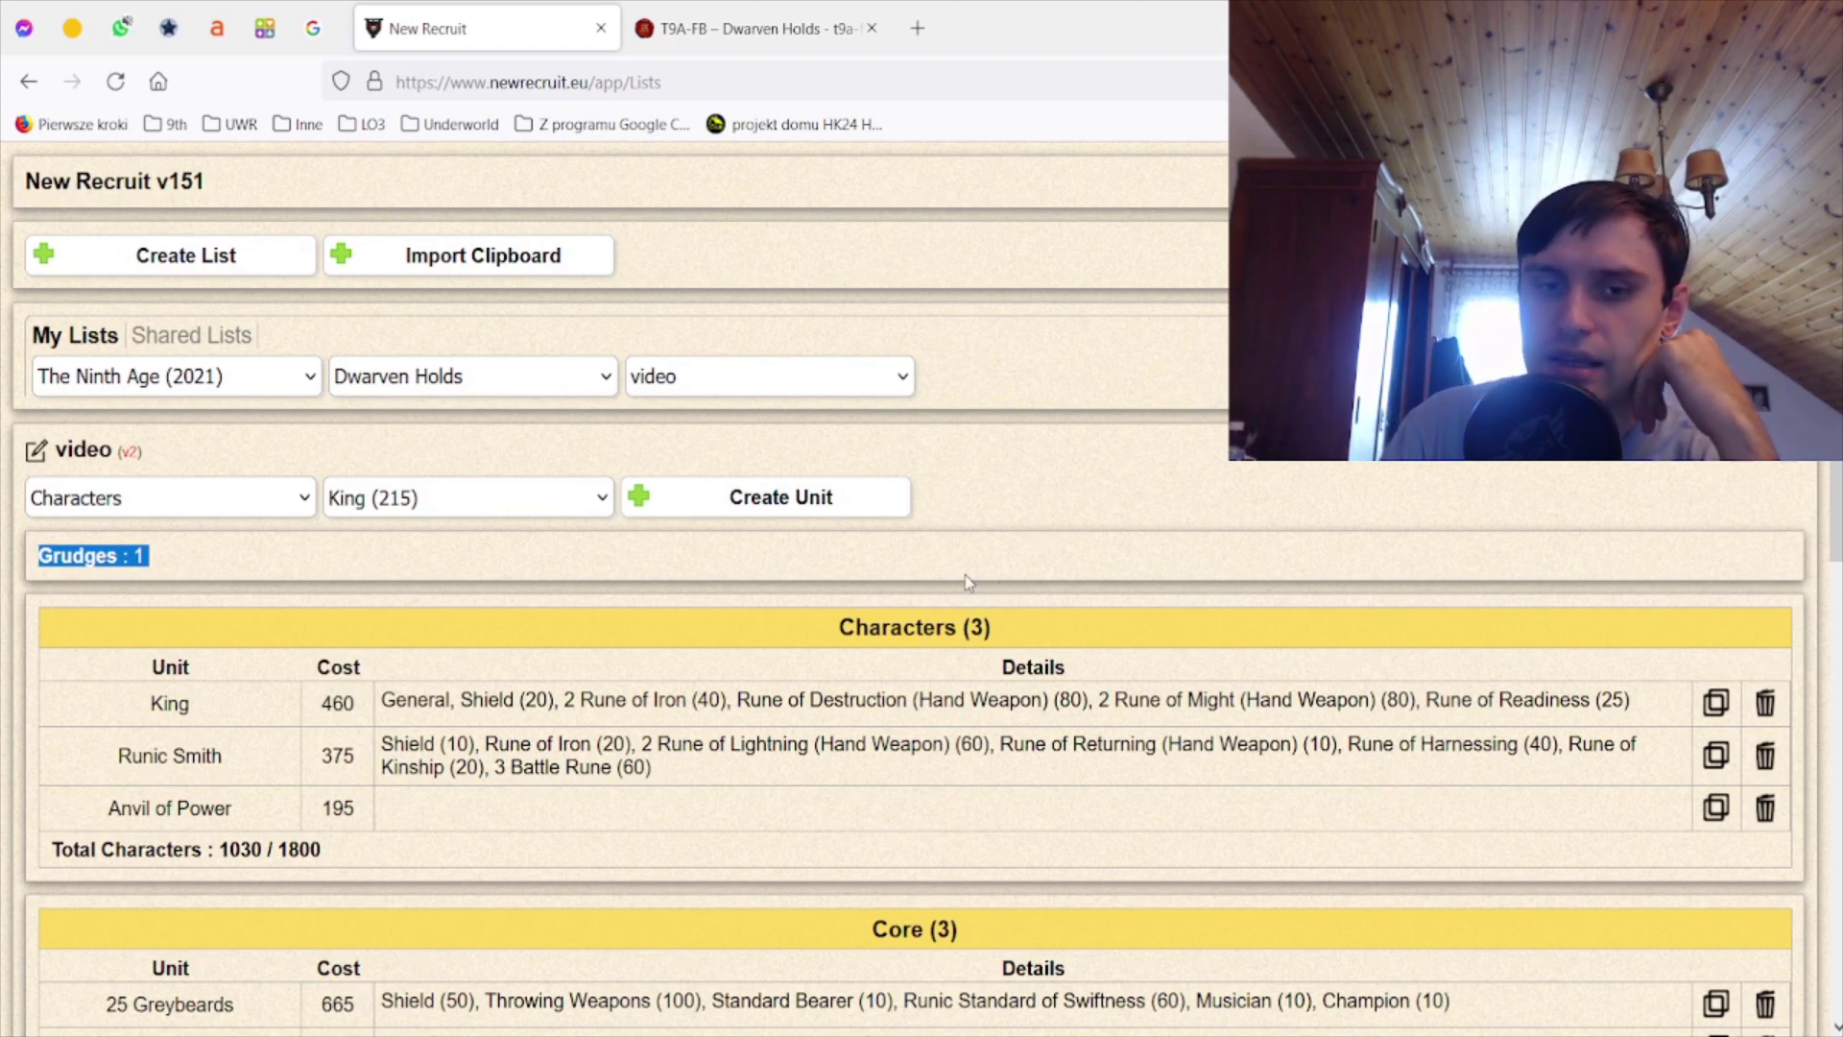
pyautogui.click(984, 546)
pyautogui.scroll(-1, 984, 547)
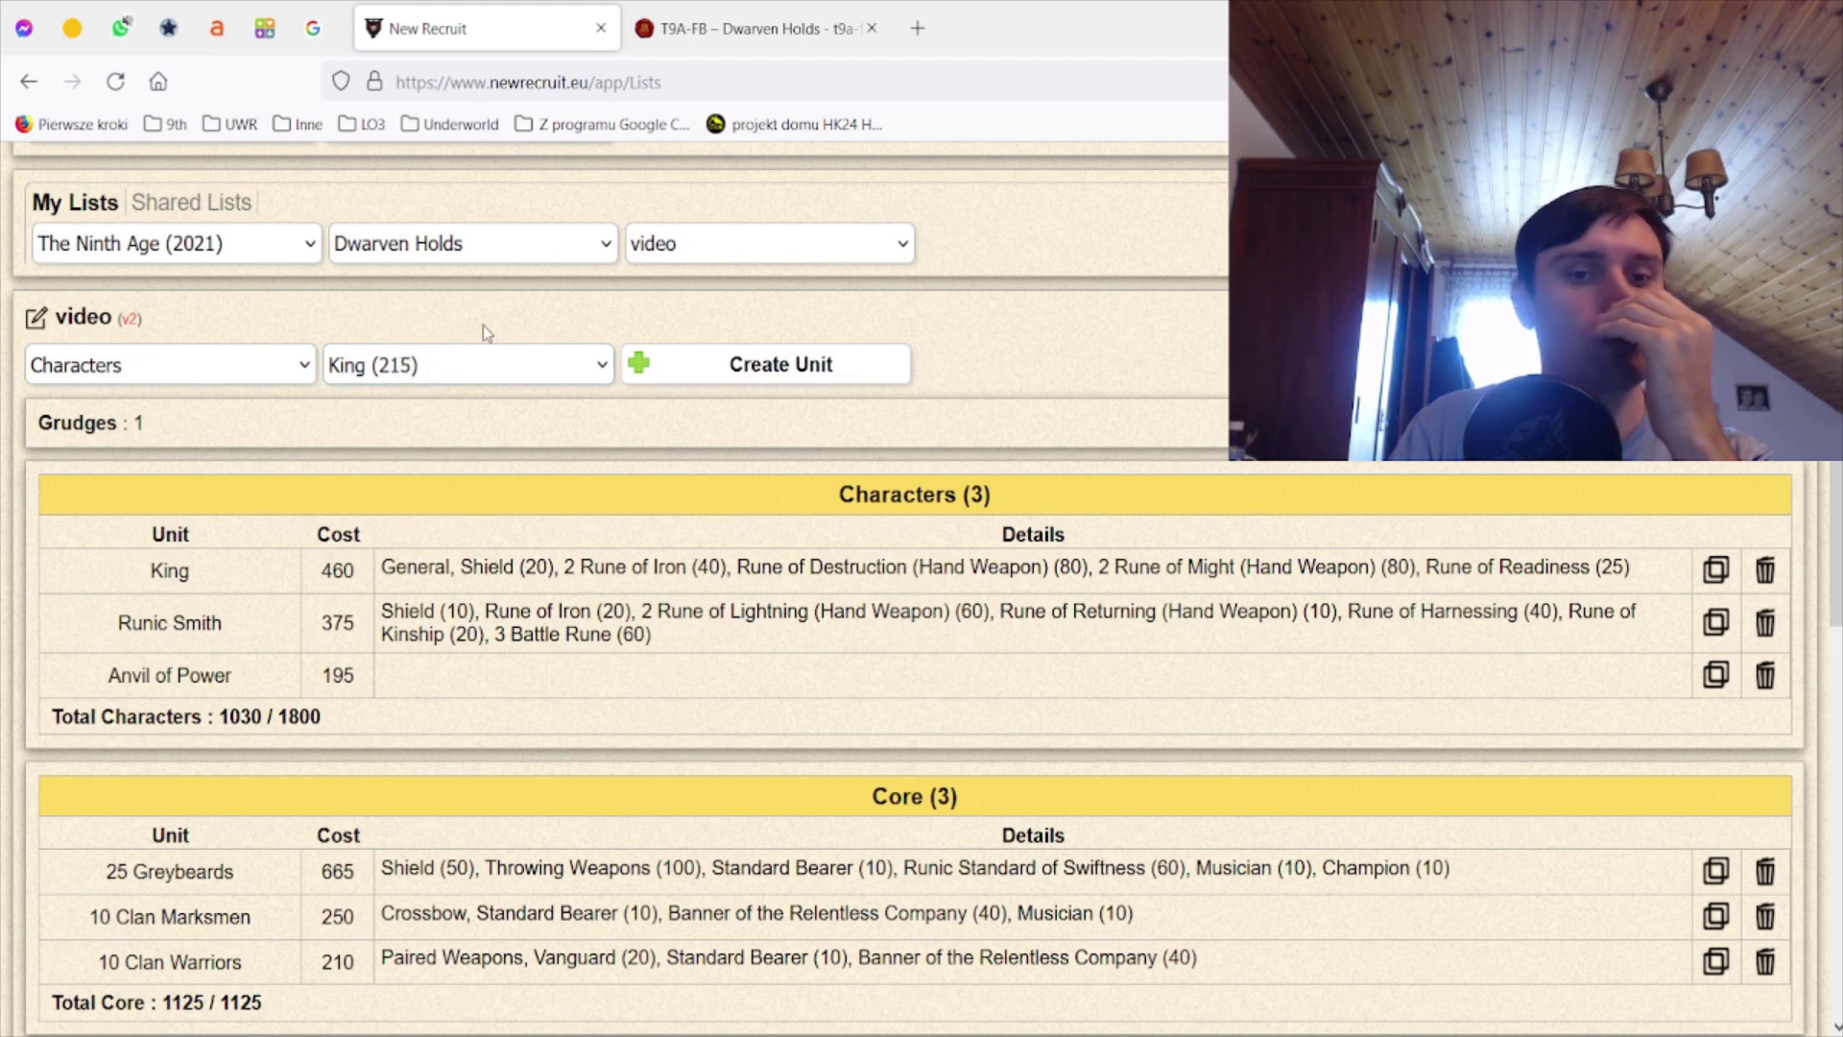
pyautogui.click(768, 12)
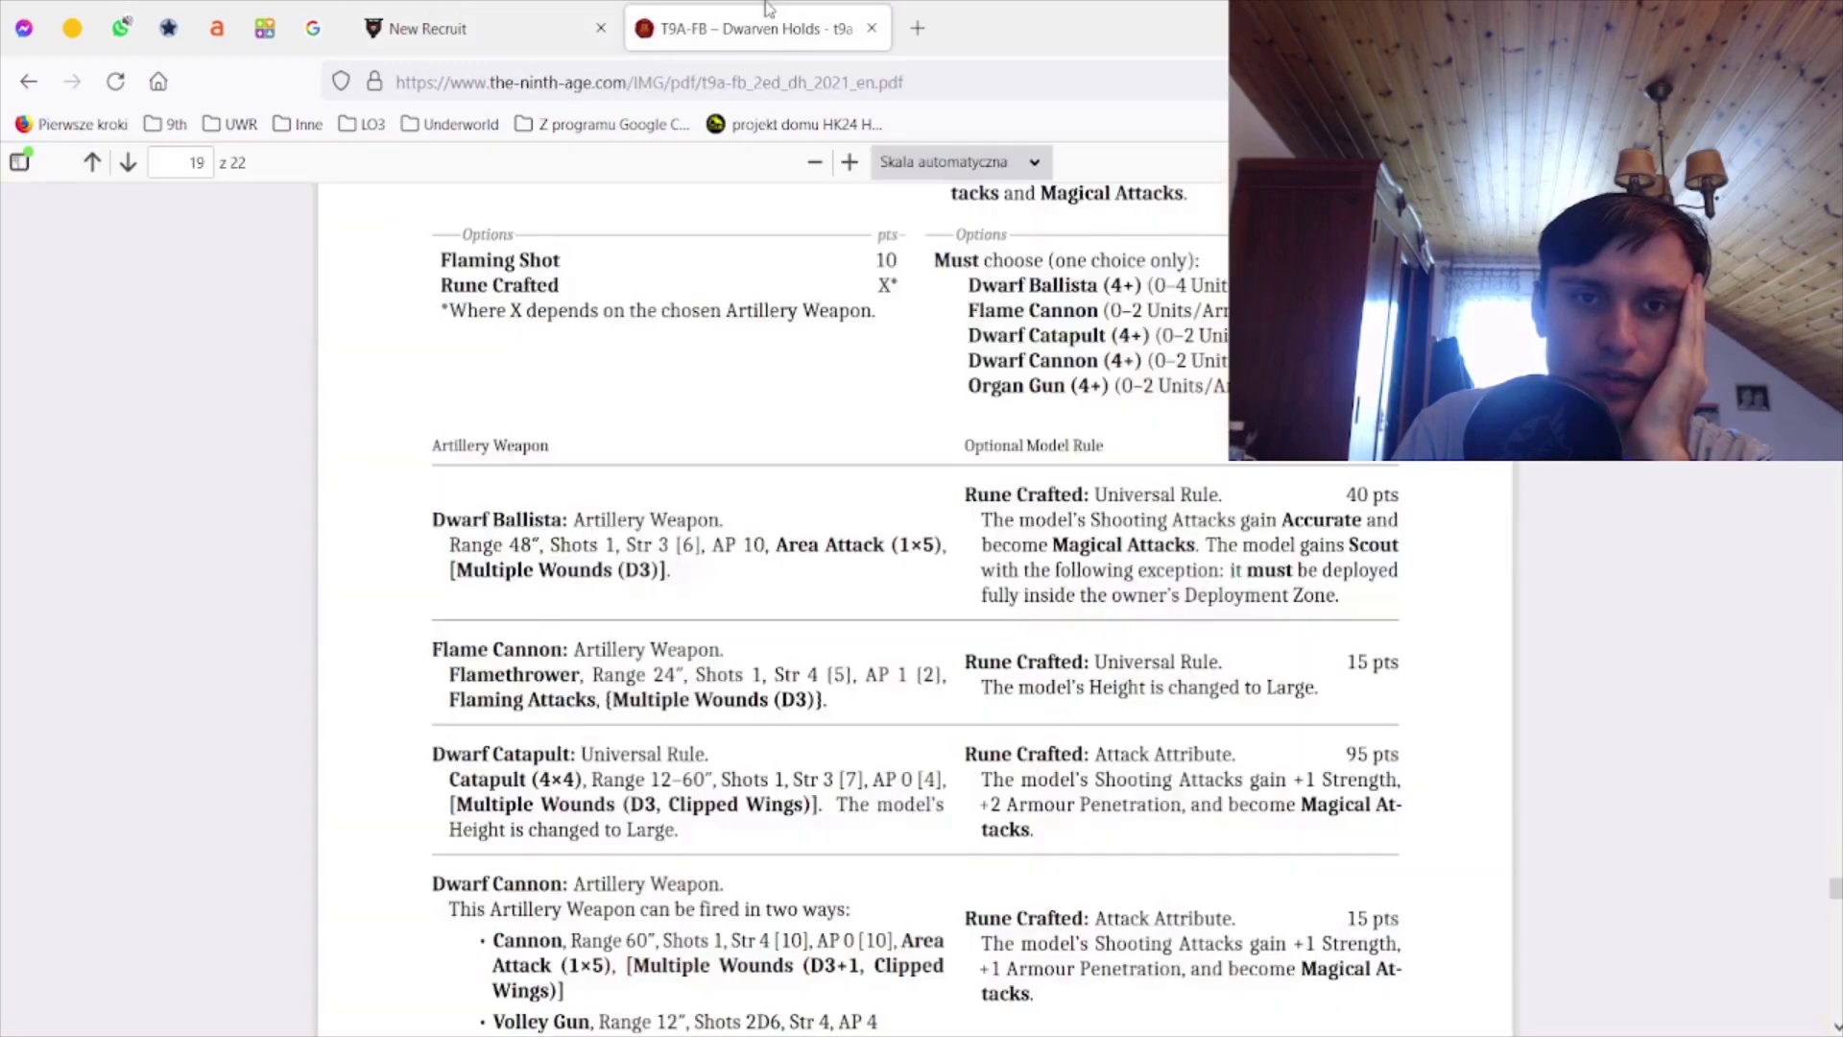
pyautogui.scroll(5, 799, 578)
pyautogui.scroll(3, 800, 578)
pyautogui.scroll(5, 800, 578)
pyautogui.click(500, 8)
pyautogui.scroll(-5, 335, 905)
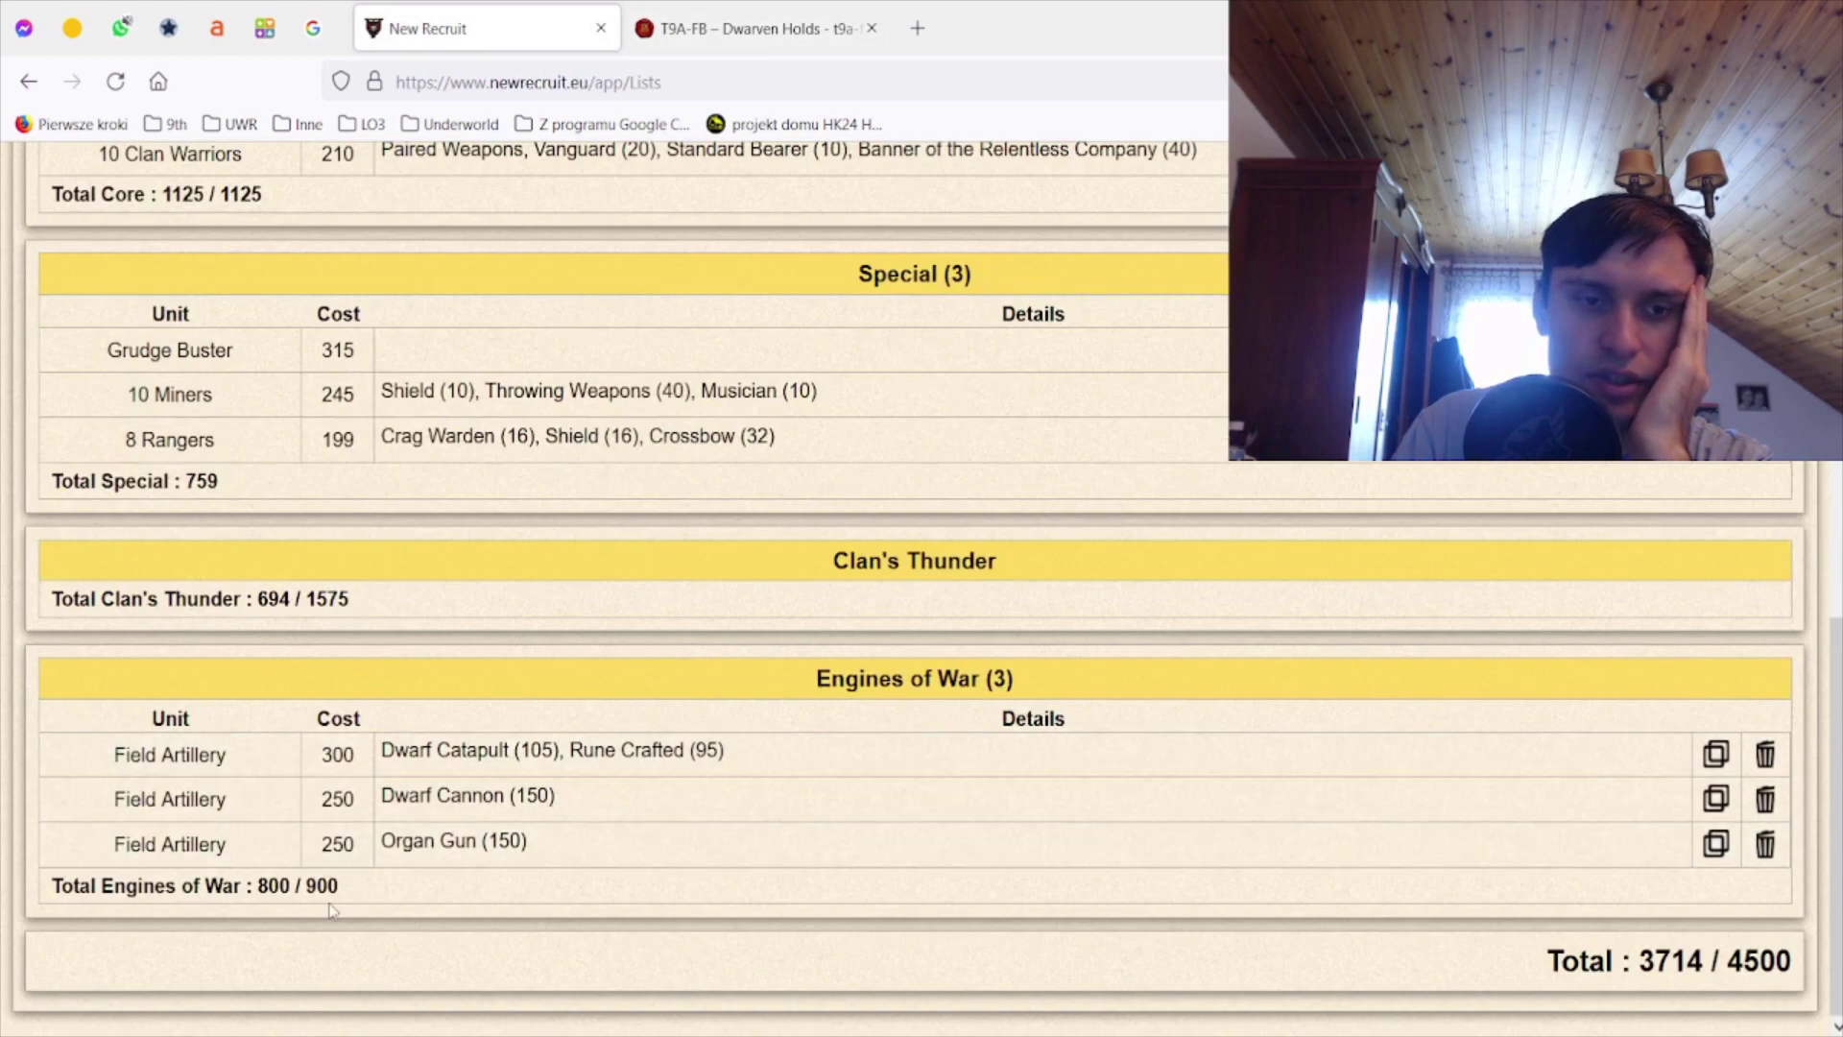
pyautogui.scroll(4, 324, 873)
pyautogui.scroll(1, 446, 685)
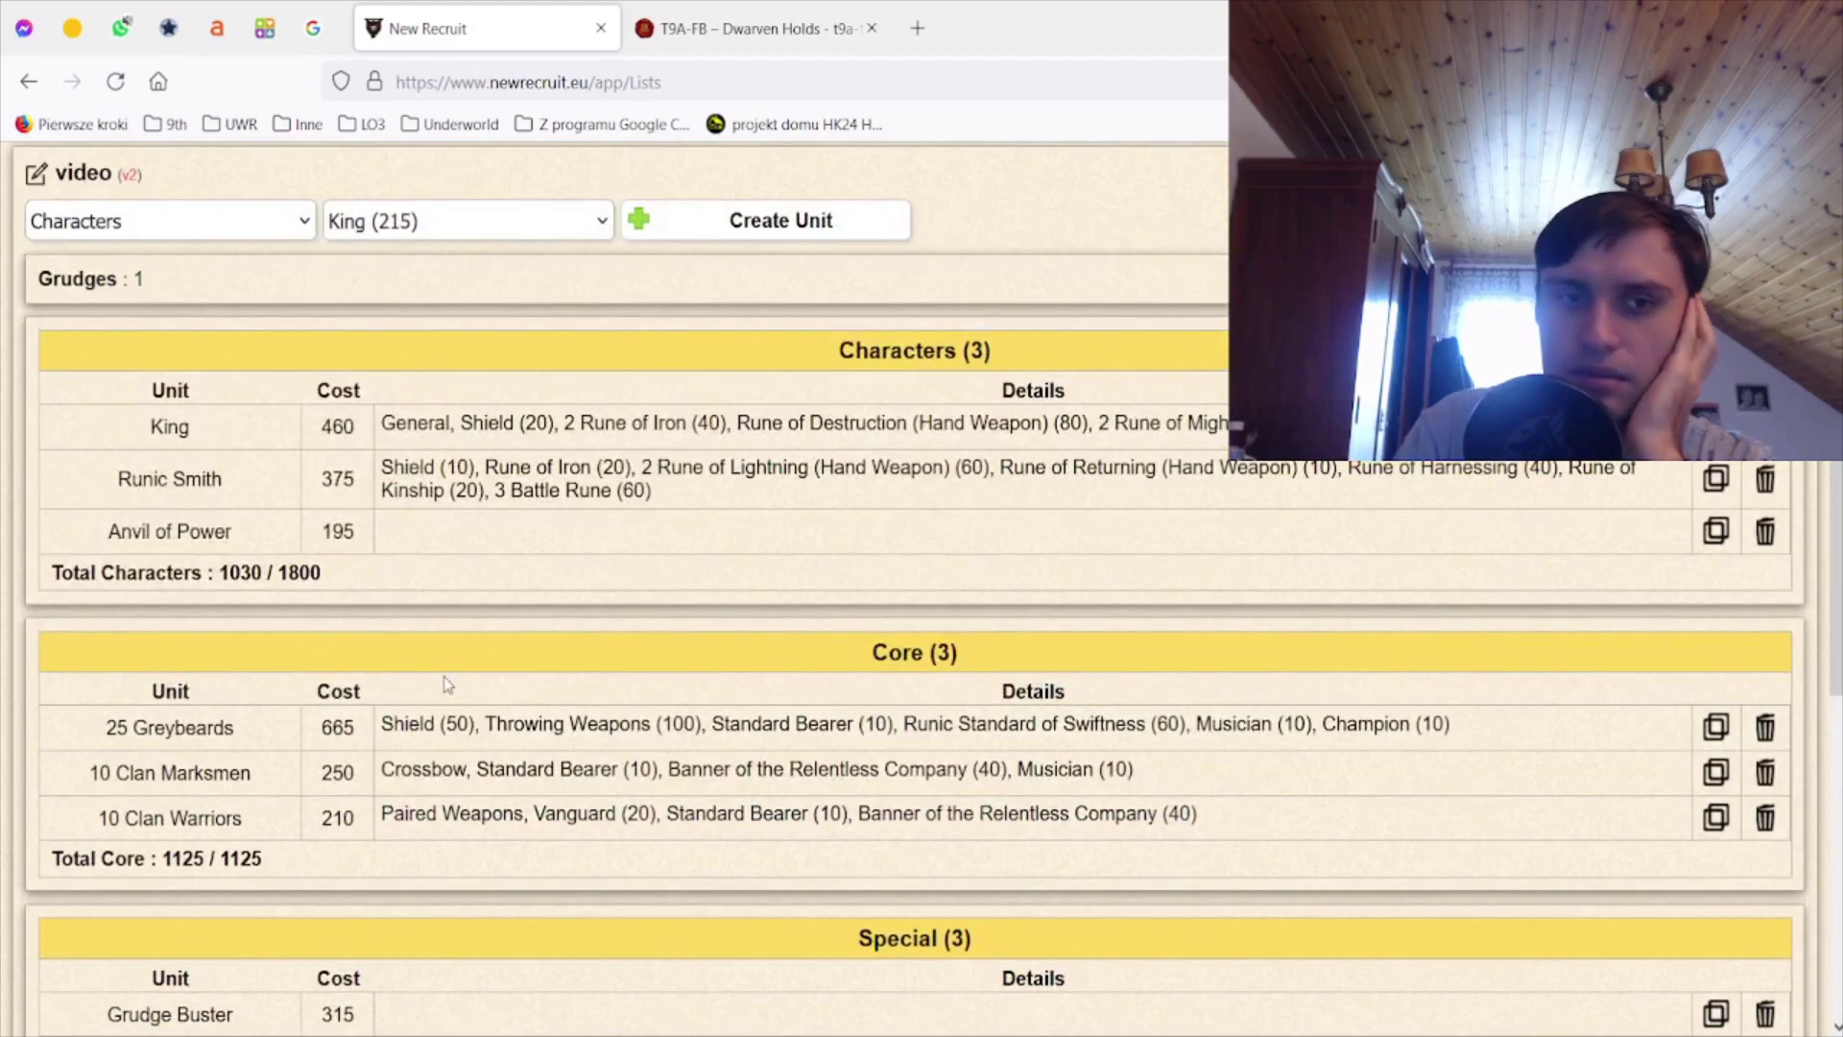
pyautogui.scroll(-1, 448, 683)
pyautogui.scroll(-2, 523, 669)
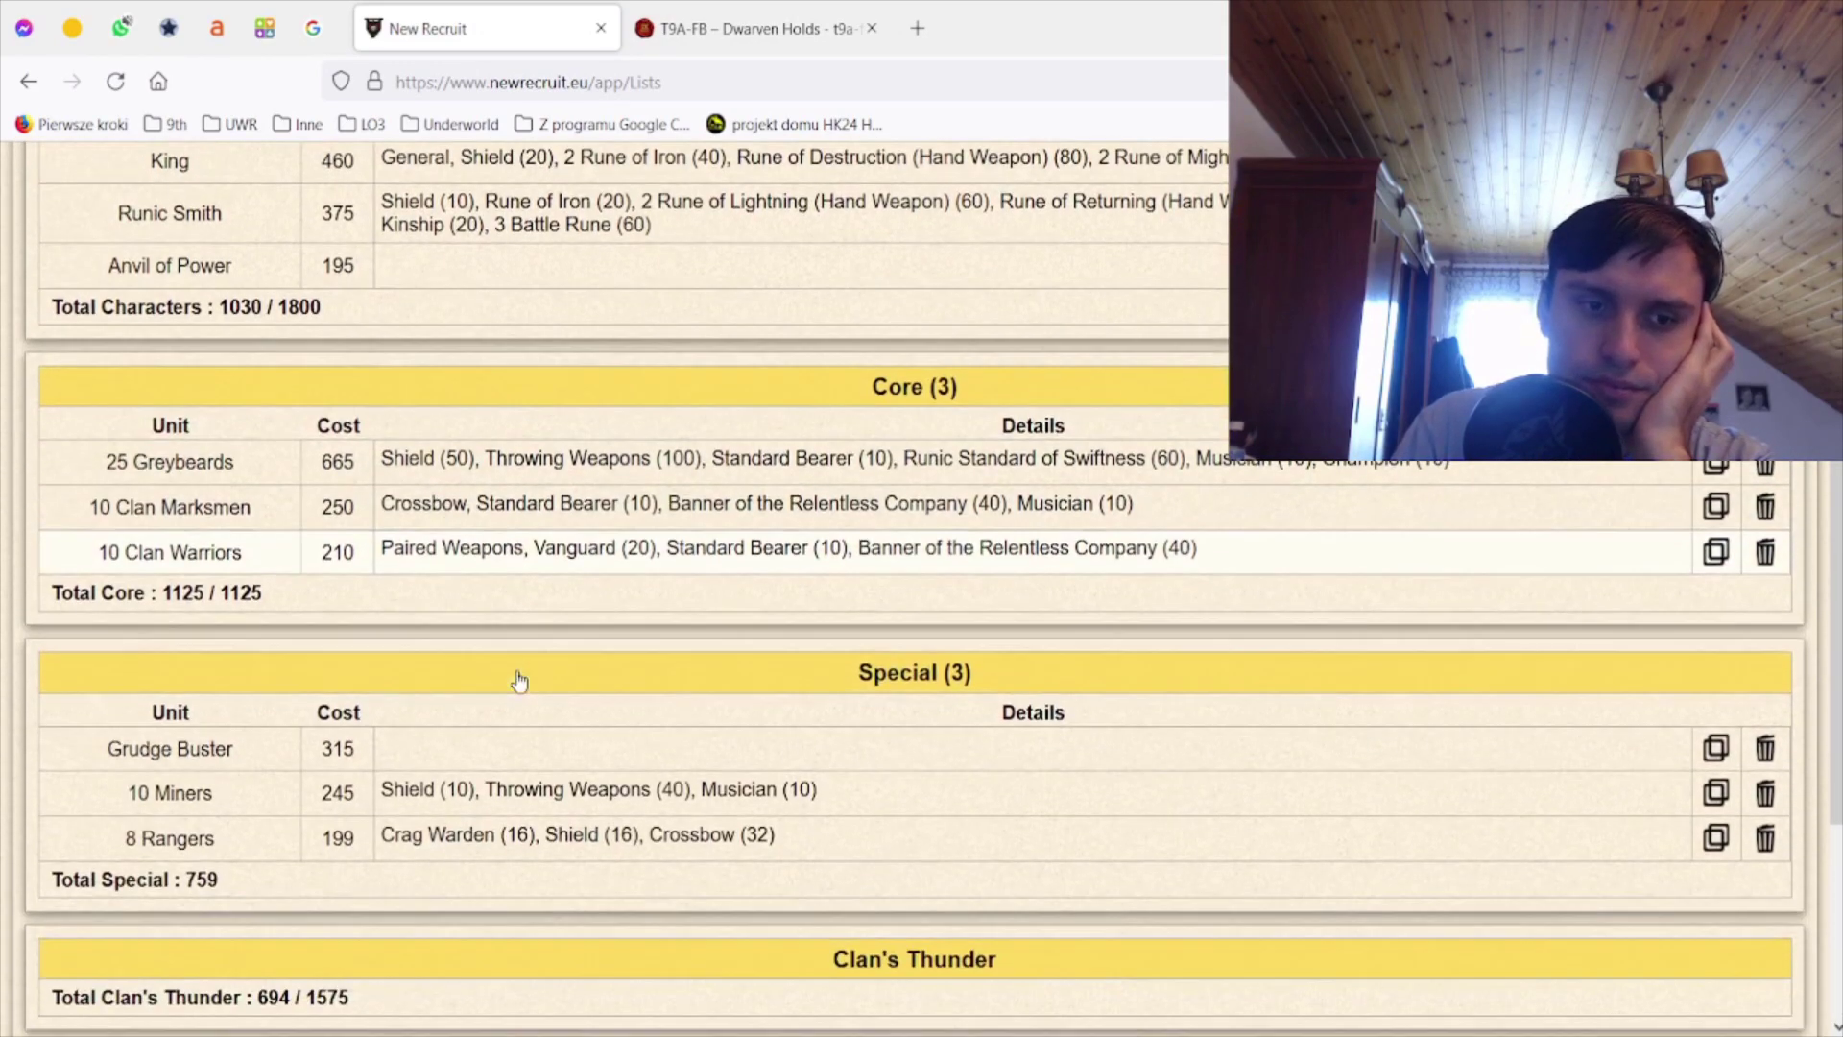
pyautogui.scroll(3, 523, 706)
pyautogui.scroll(1, 523, 705)
# - Choose Special as the category and Hold Guardians as the unit to add
pyautogui.press('Down')
pyautogui.press('Down')
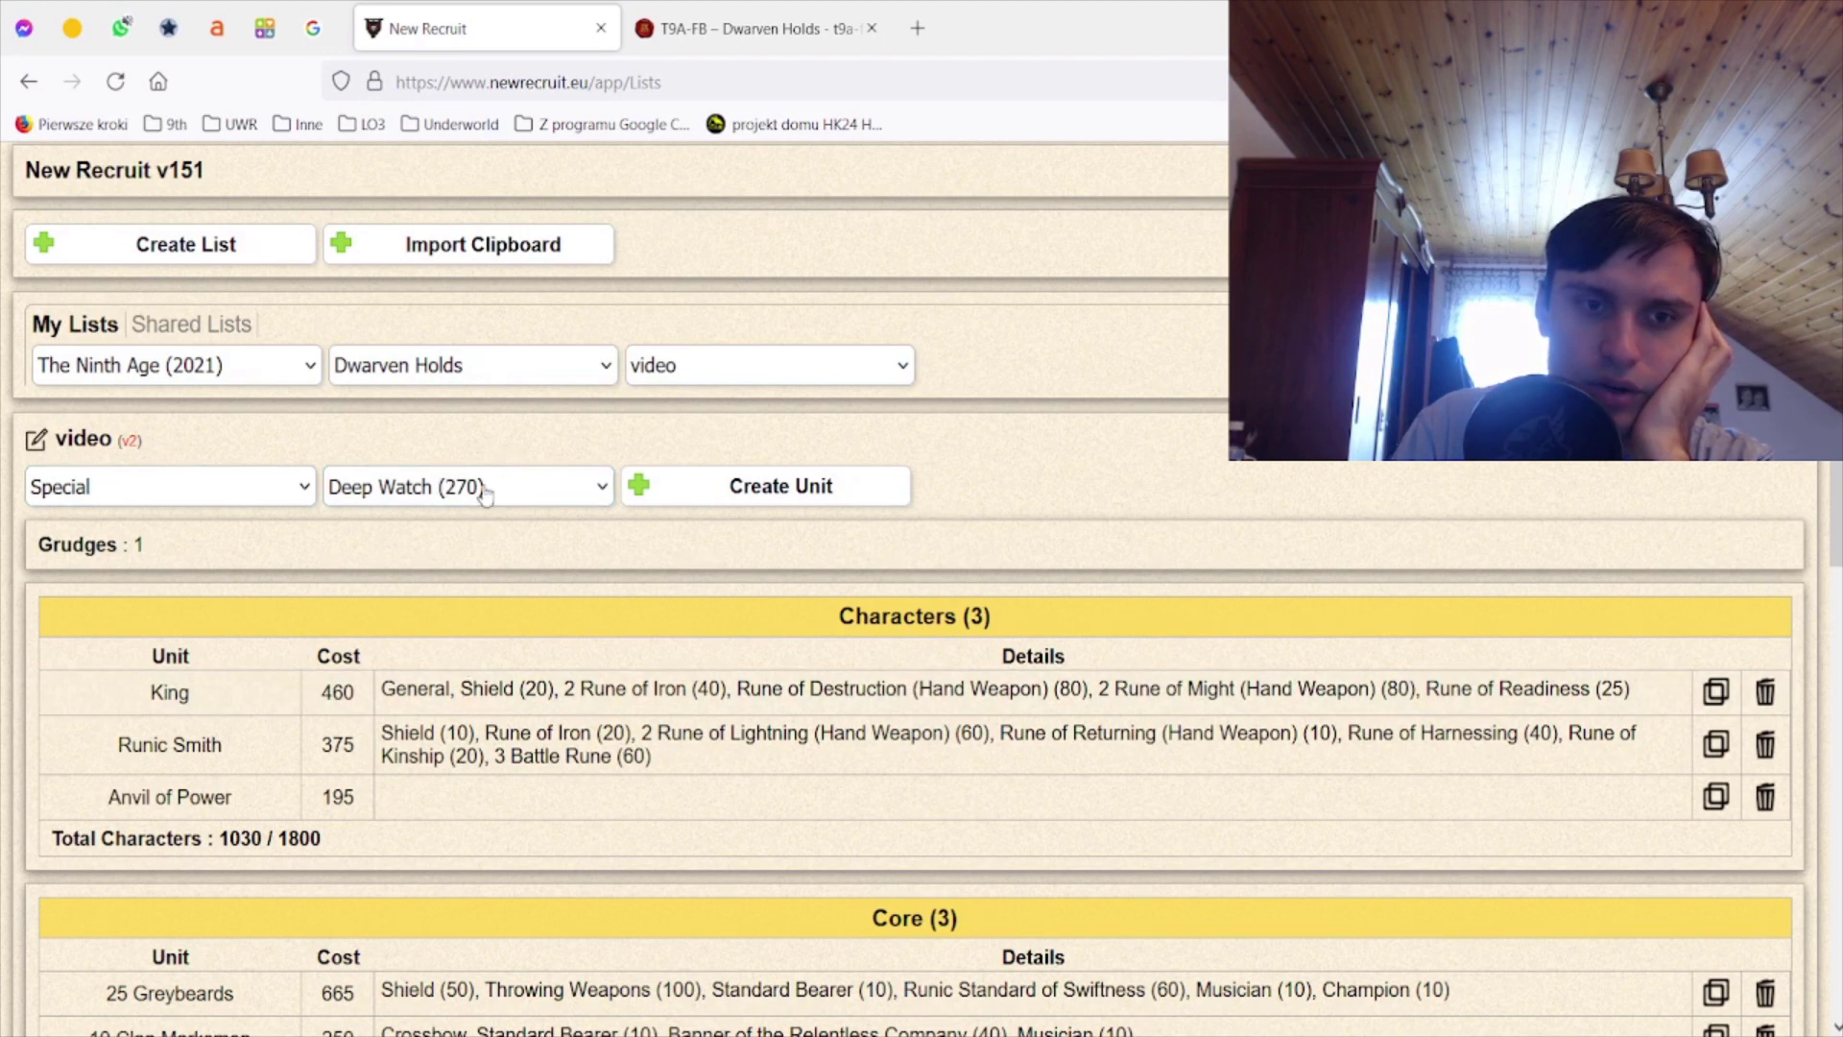
pyautogui.press('Down')
# - Save six Hold Guardians with full command and Runic Standard of the Hold at 630 points
pyautogui.click(733, 485)
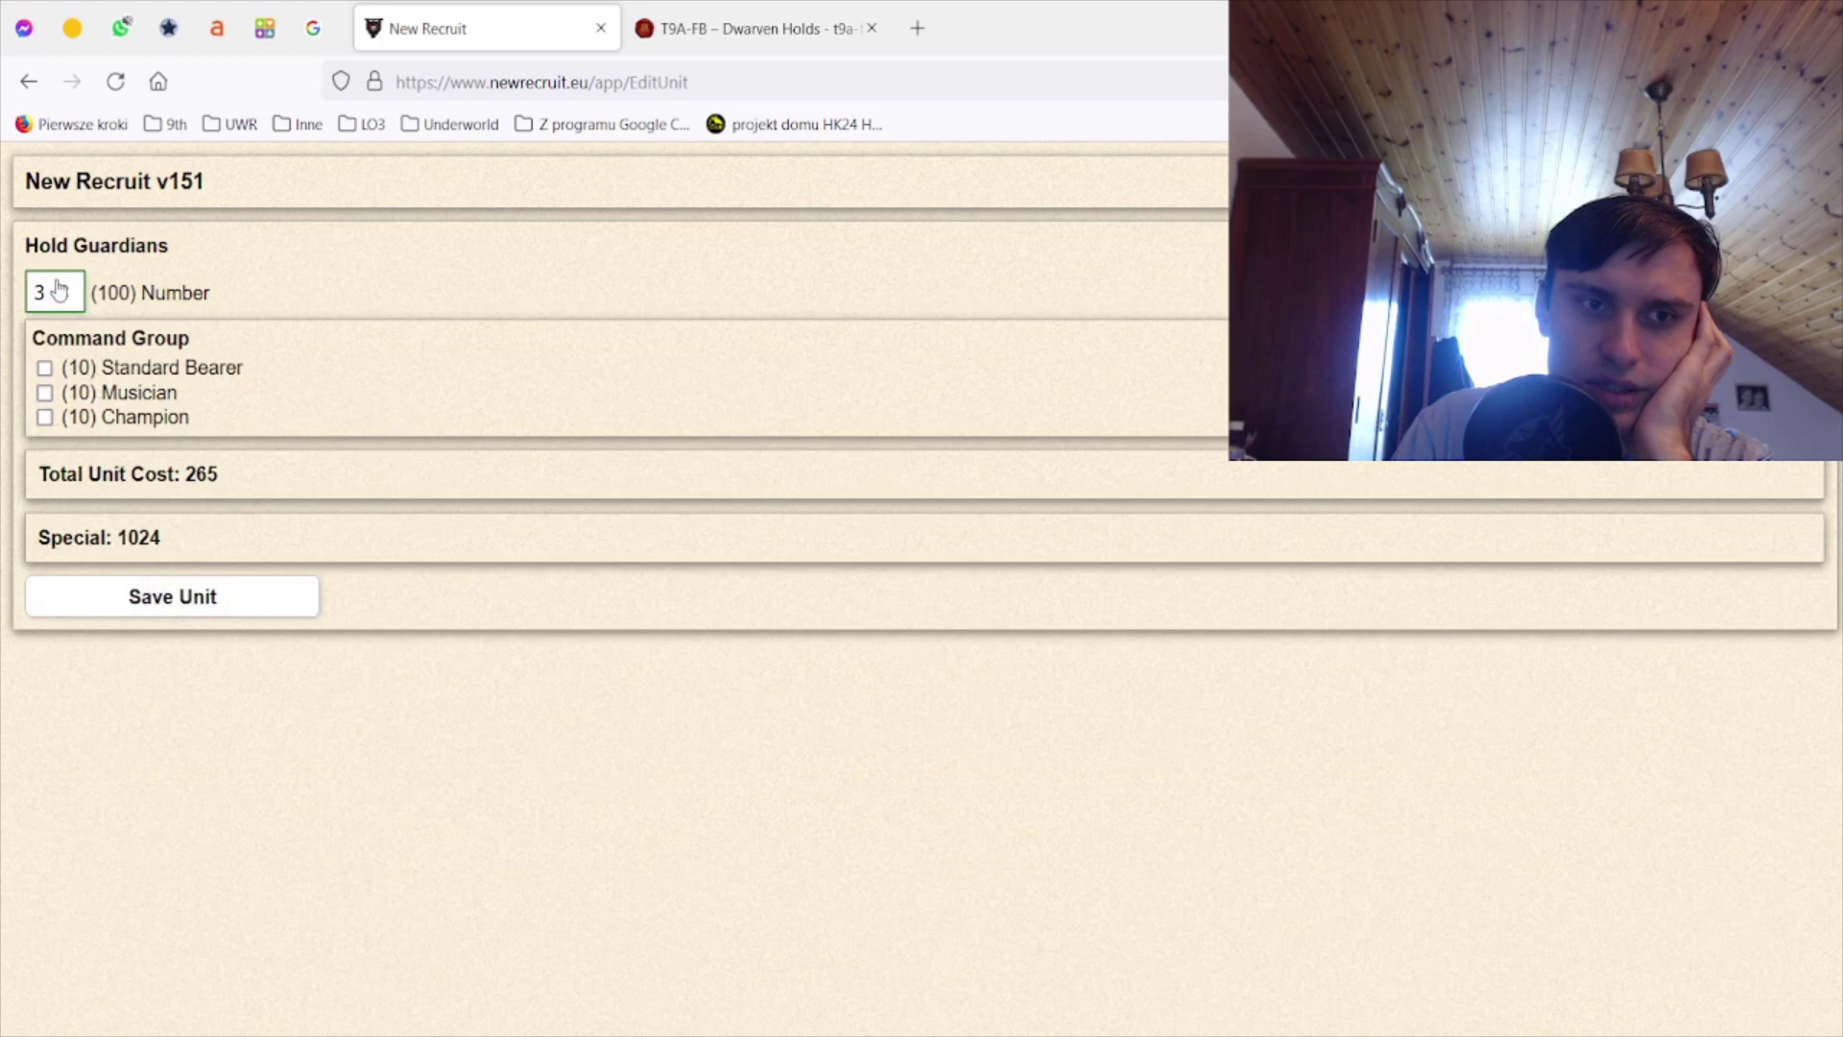
pyautogui.click(45, 370)
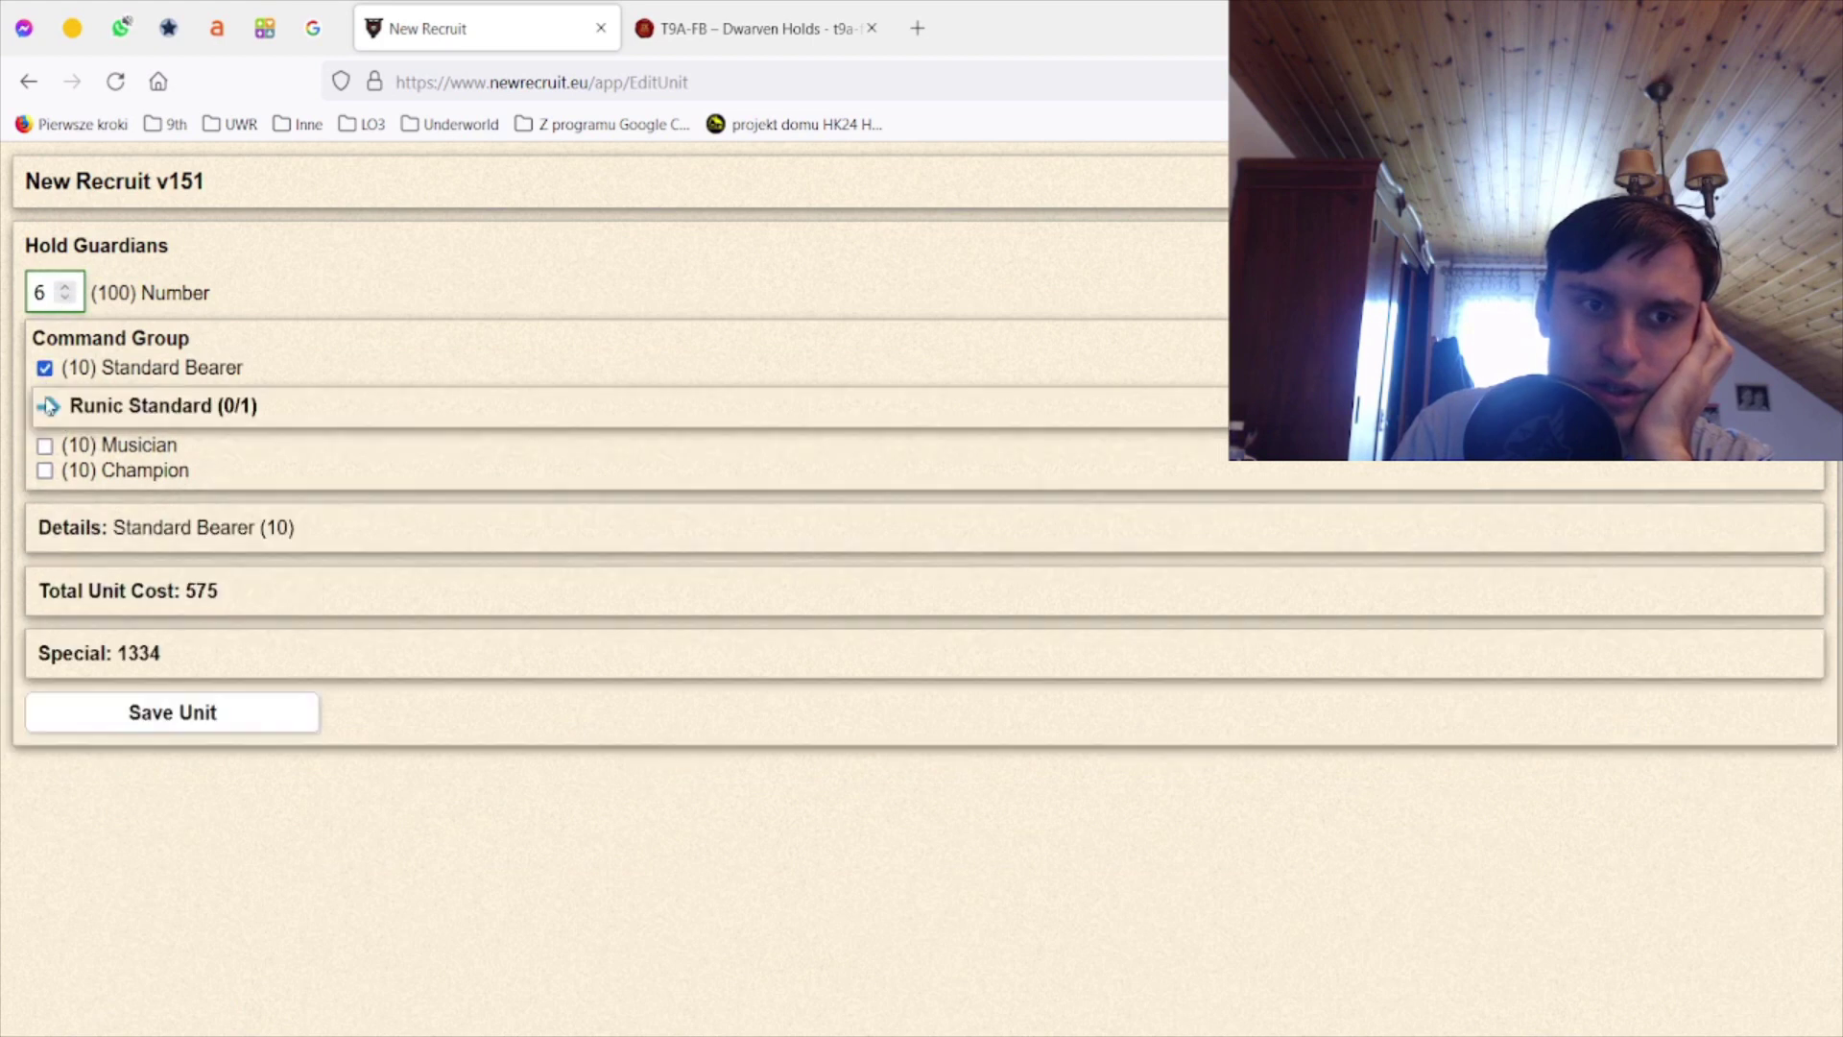
pyautogui.click(45, 445)
pyautogui.click(145, 408)
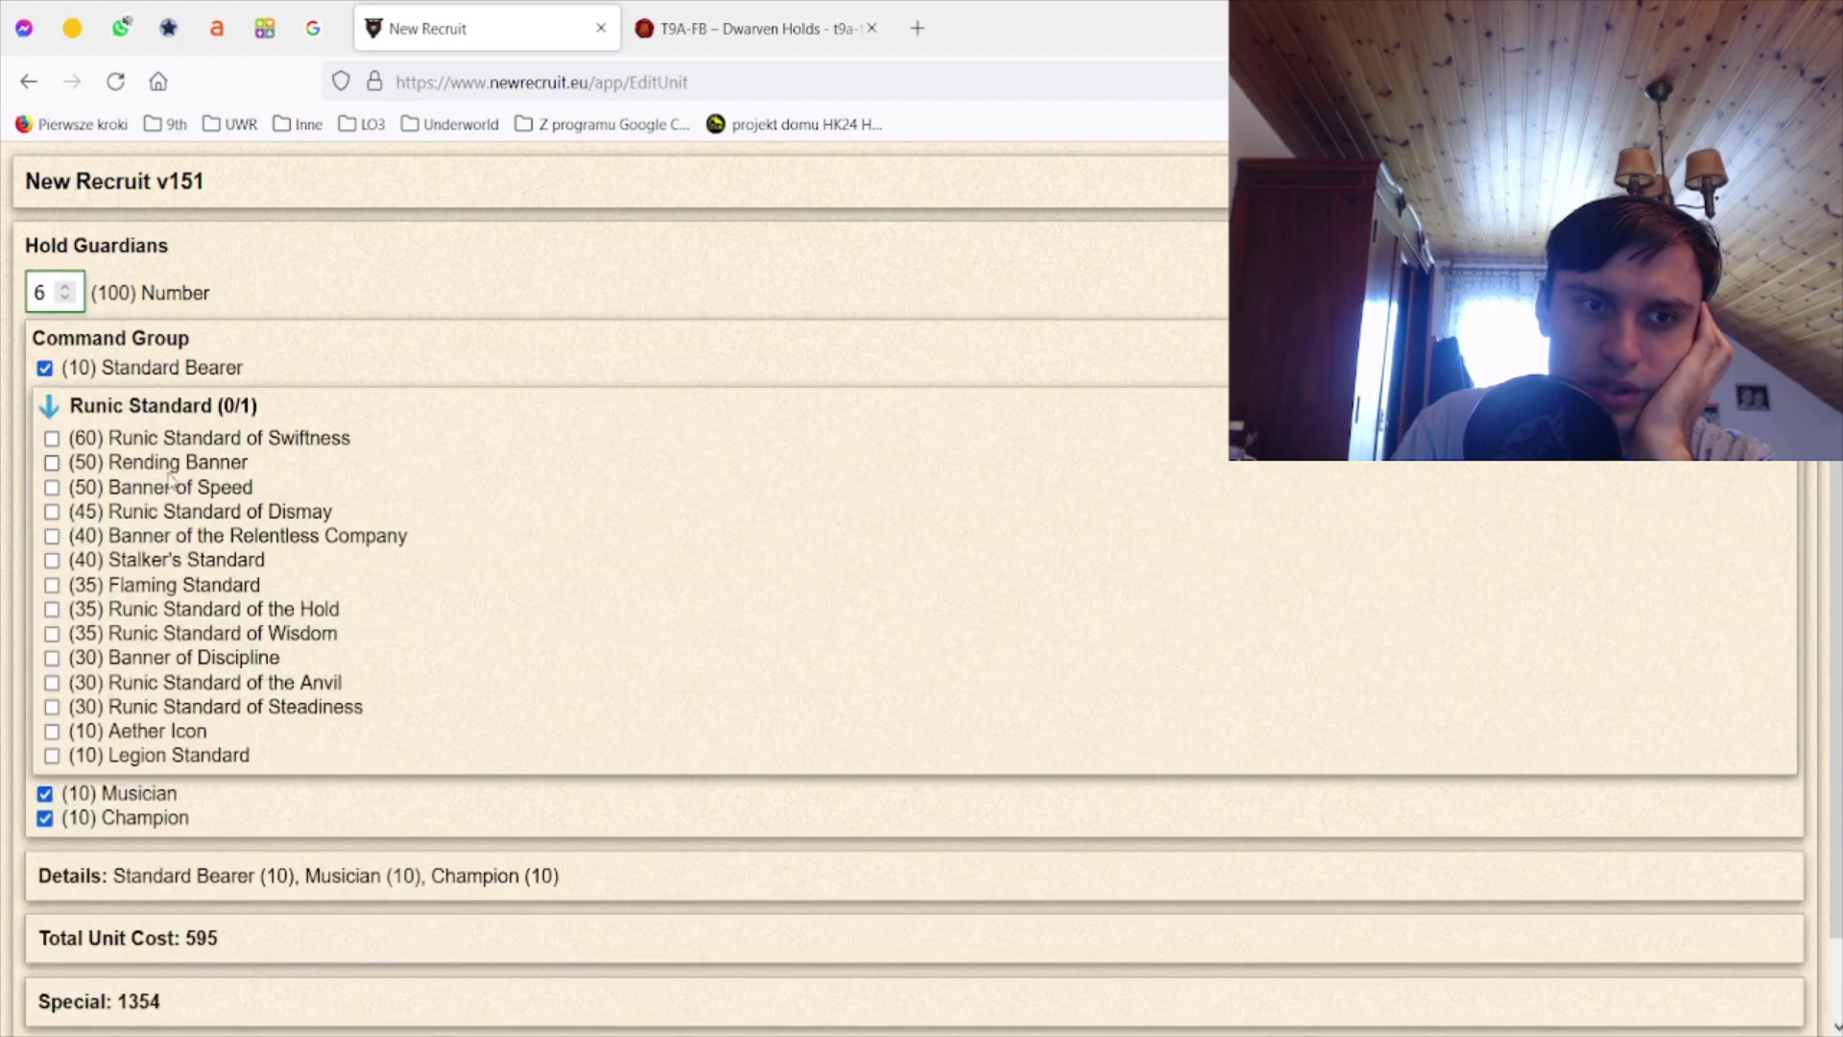
pyautogui.click(228, 614)
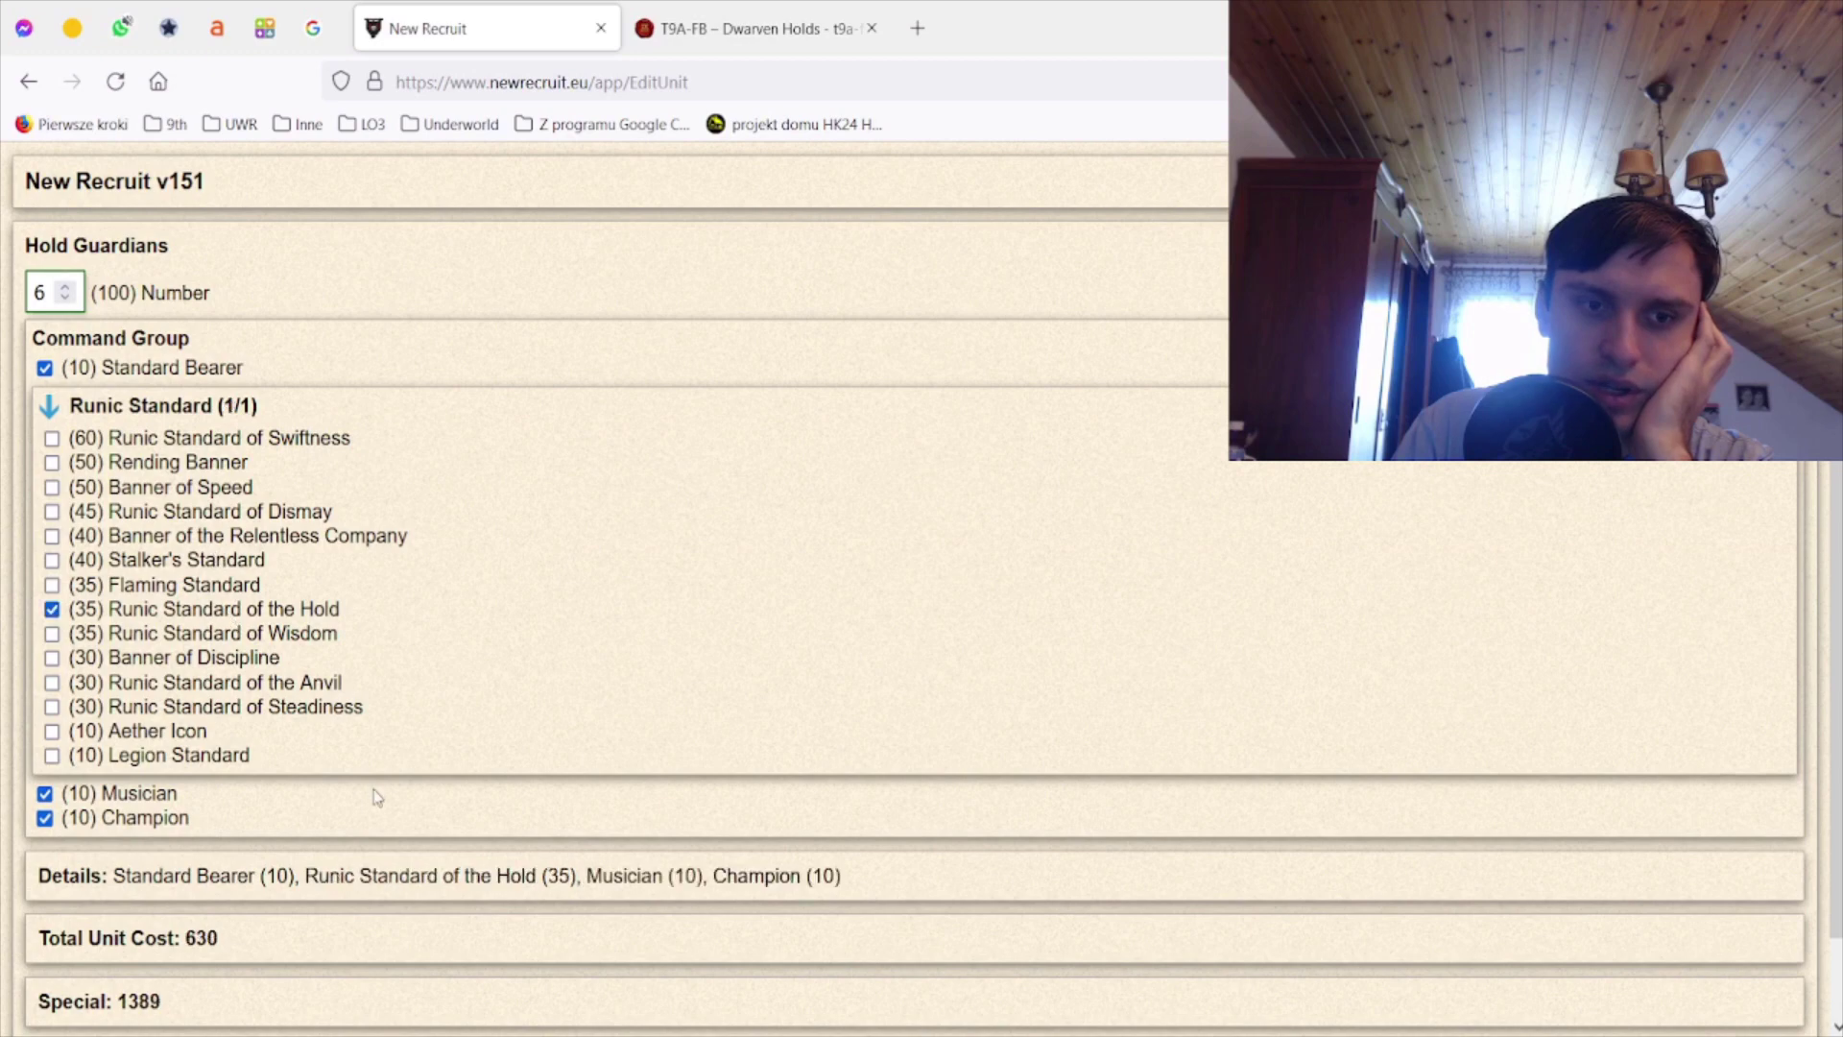
pyautogui.scroll(-2, 262, 1006)
pyautogui.click(171, 977)
pyautogui.scroll(-10, 916, 669)
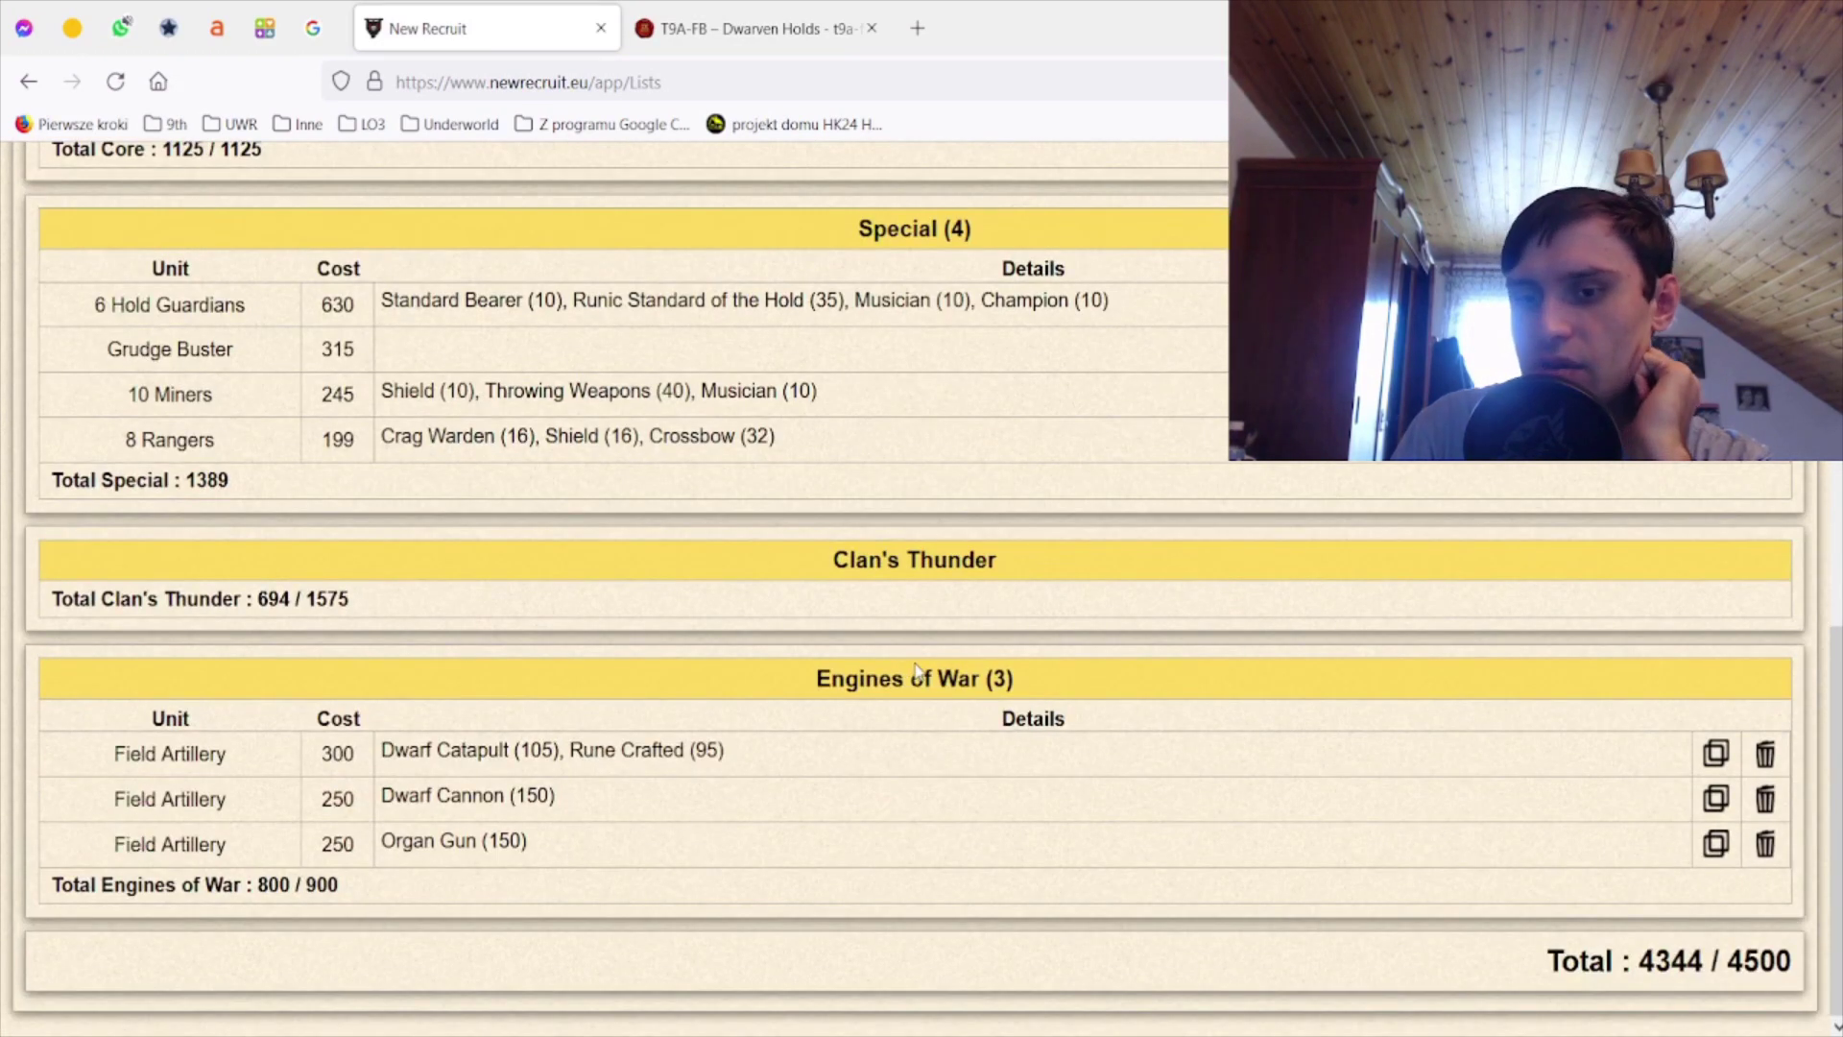
pyautogui.scroll(5, 914, 668)
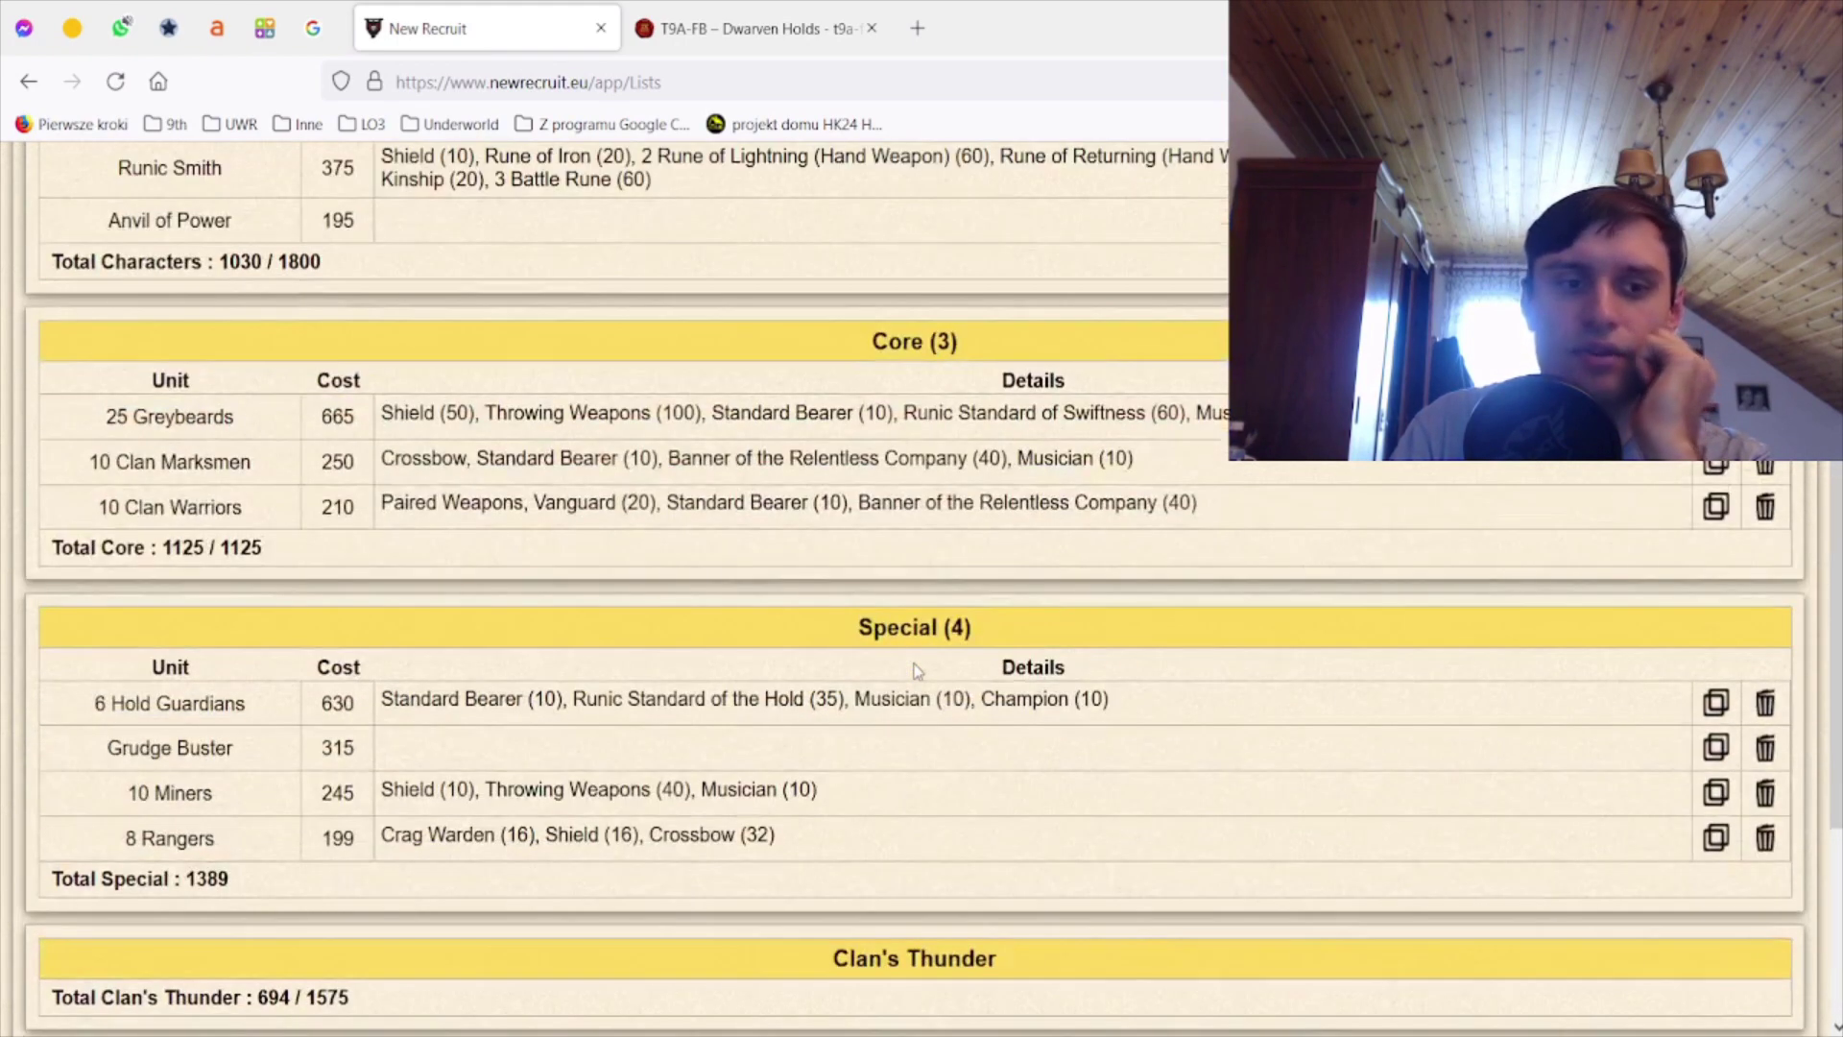
pyautogui.scroll(1, 915, 671)
pyautogui.scroll(4, 915, 671)
pyautogui.scroll(1, 527, 565)
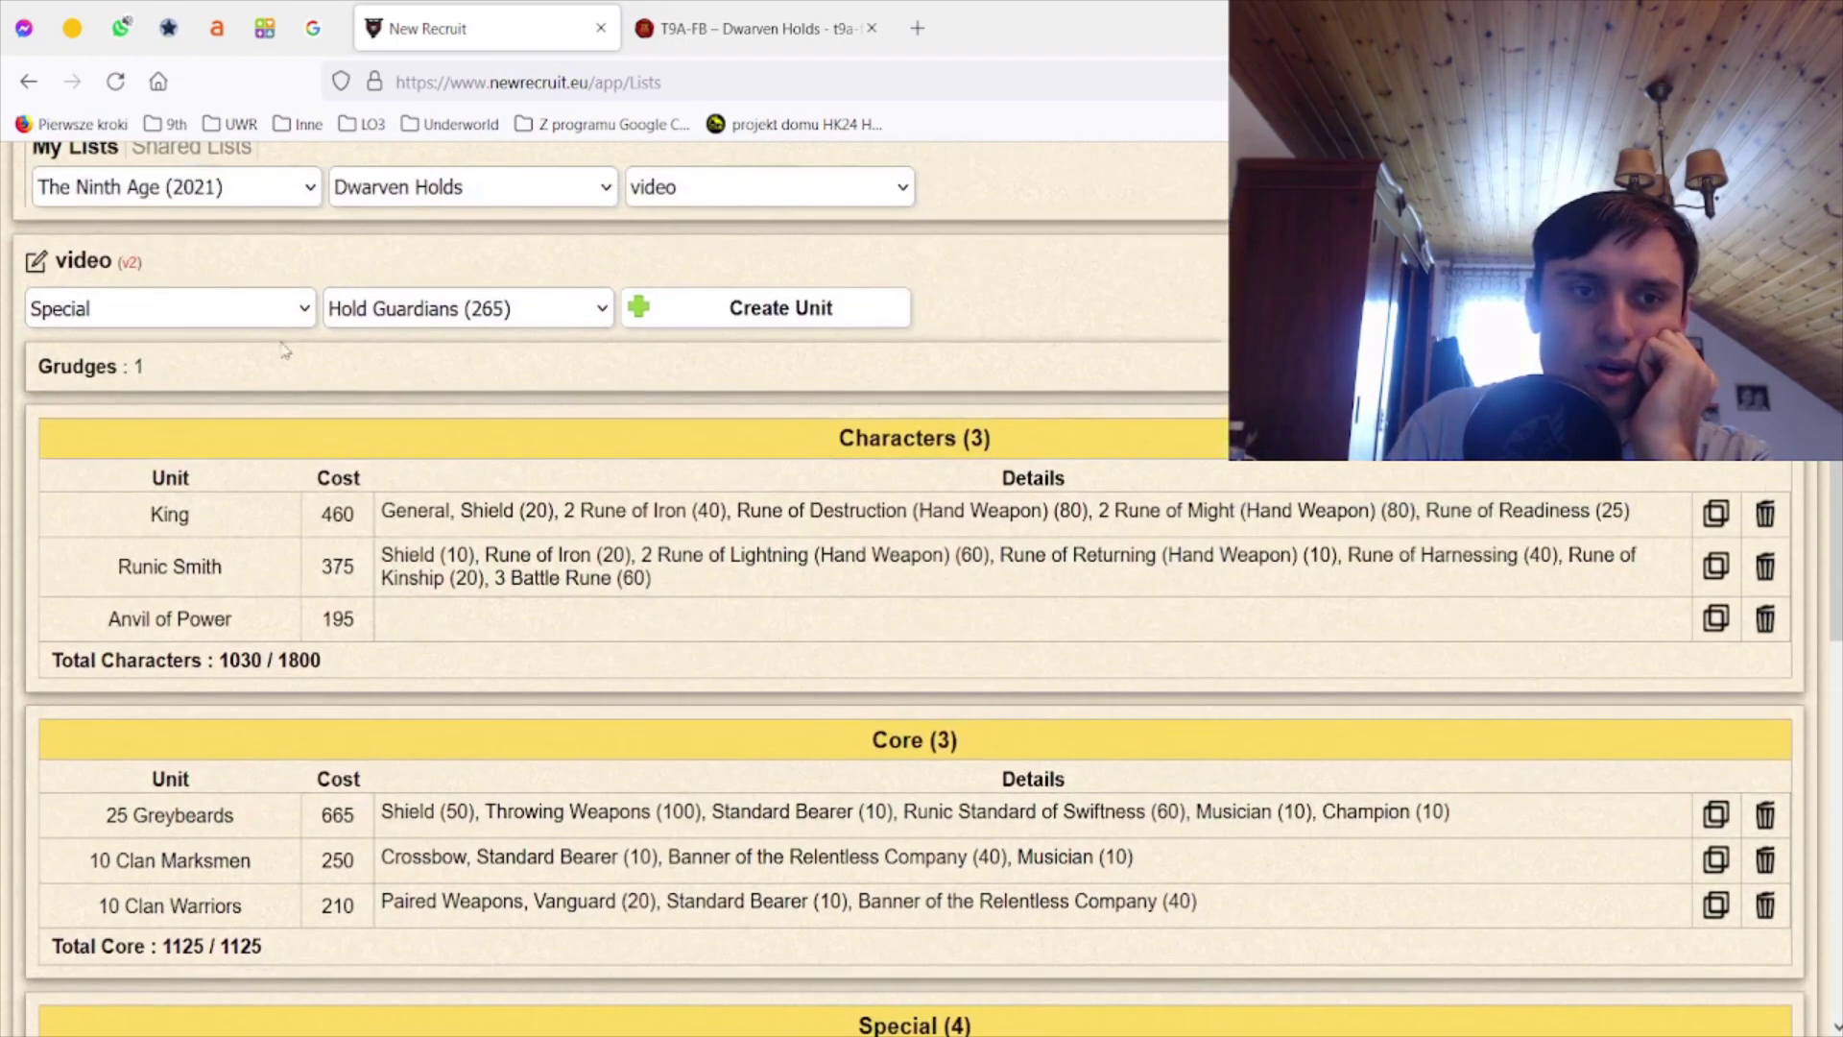
pyautogui.scroll(-1, 526, 608)
pyautogui.scroll(-5, 620, 635)
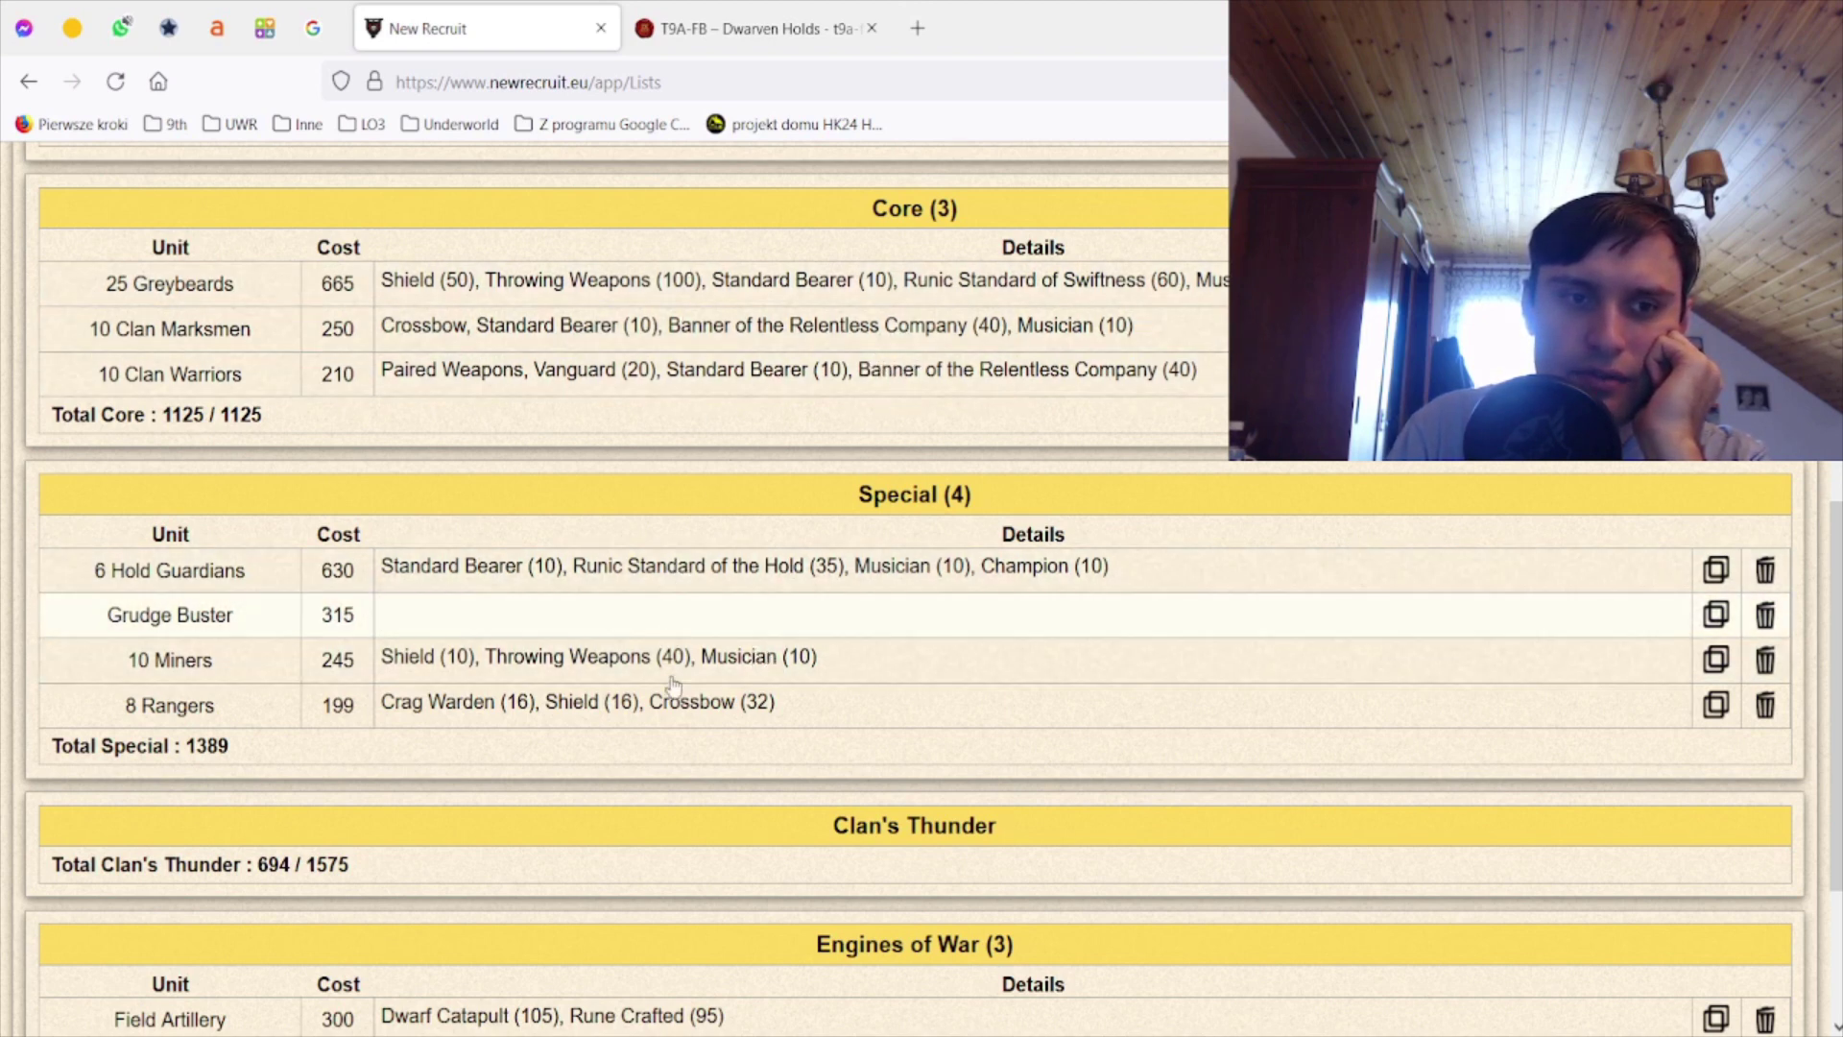
pyautogui.scroll(-2, 691, 677)
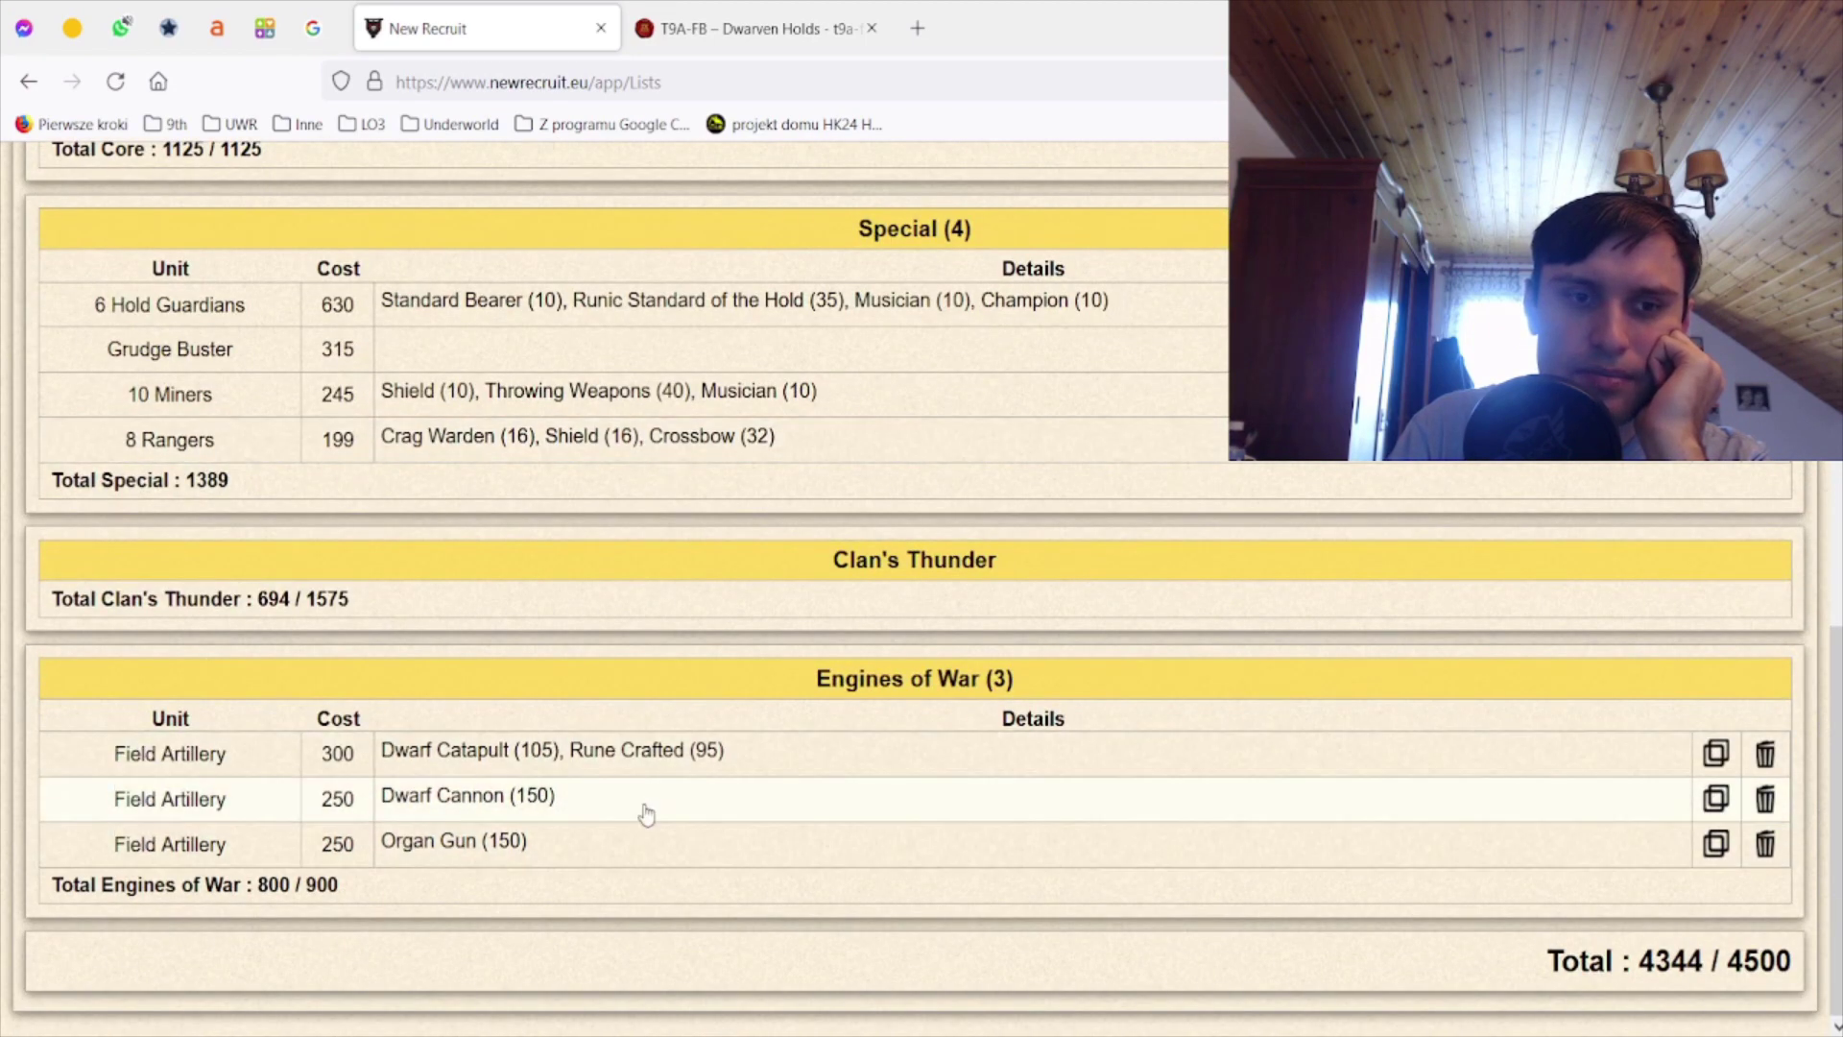
pyautogui.scroll(3, 637, 807)
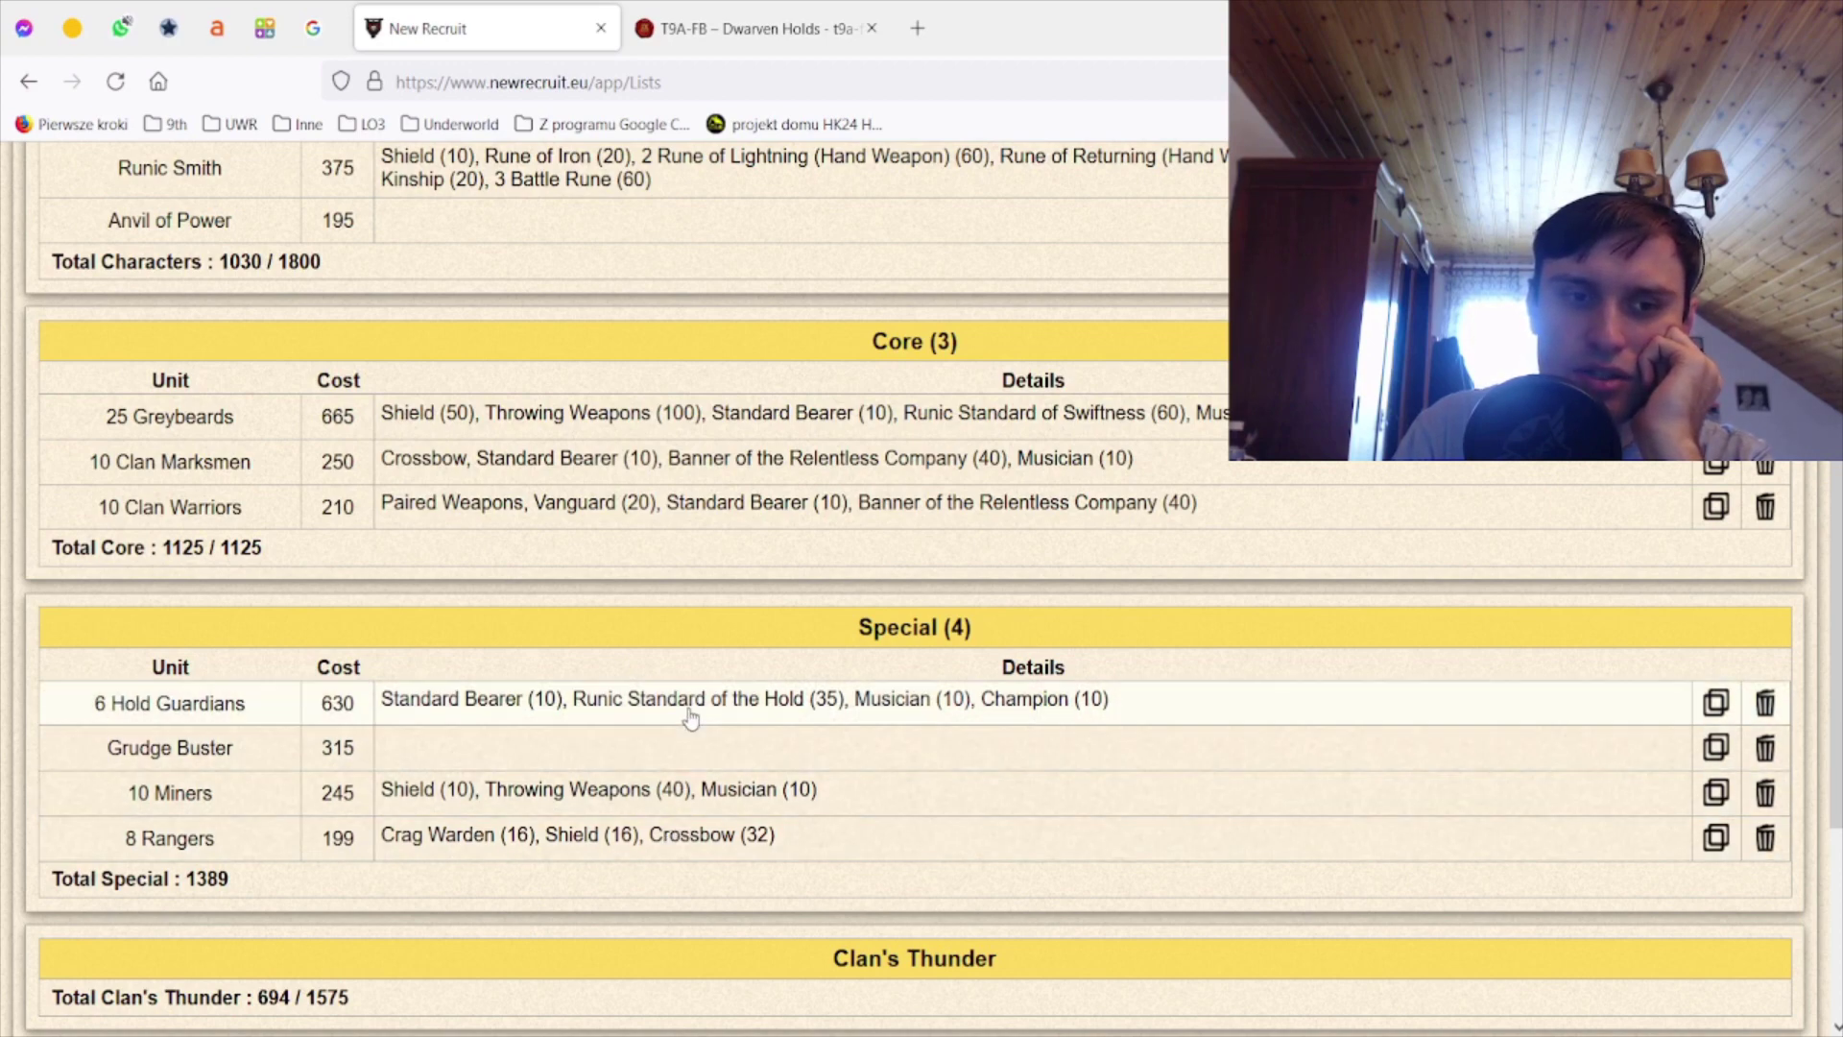
pyautogui.scroll(4, 692, 707)
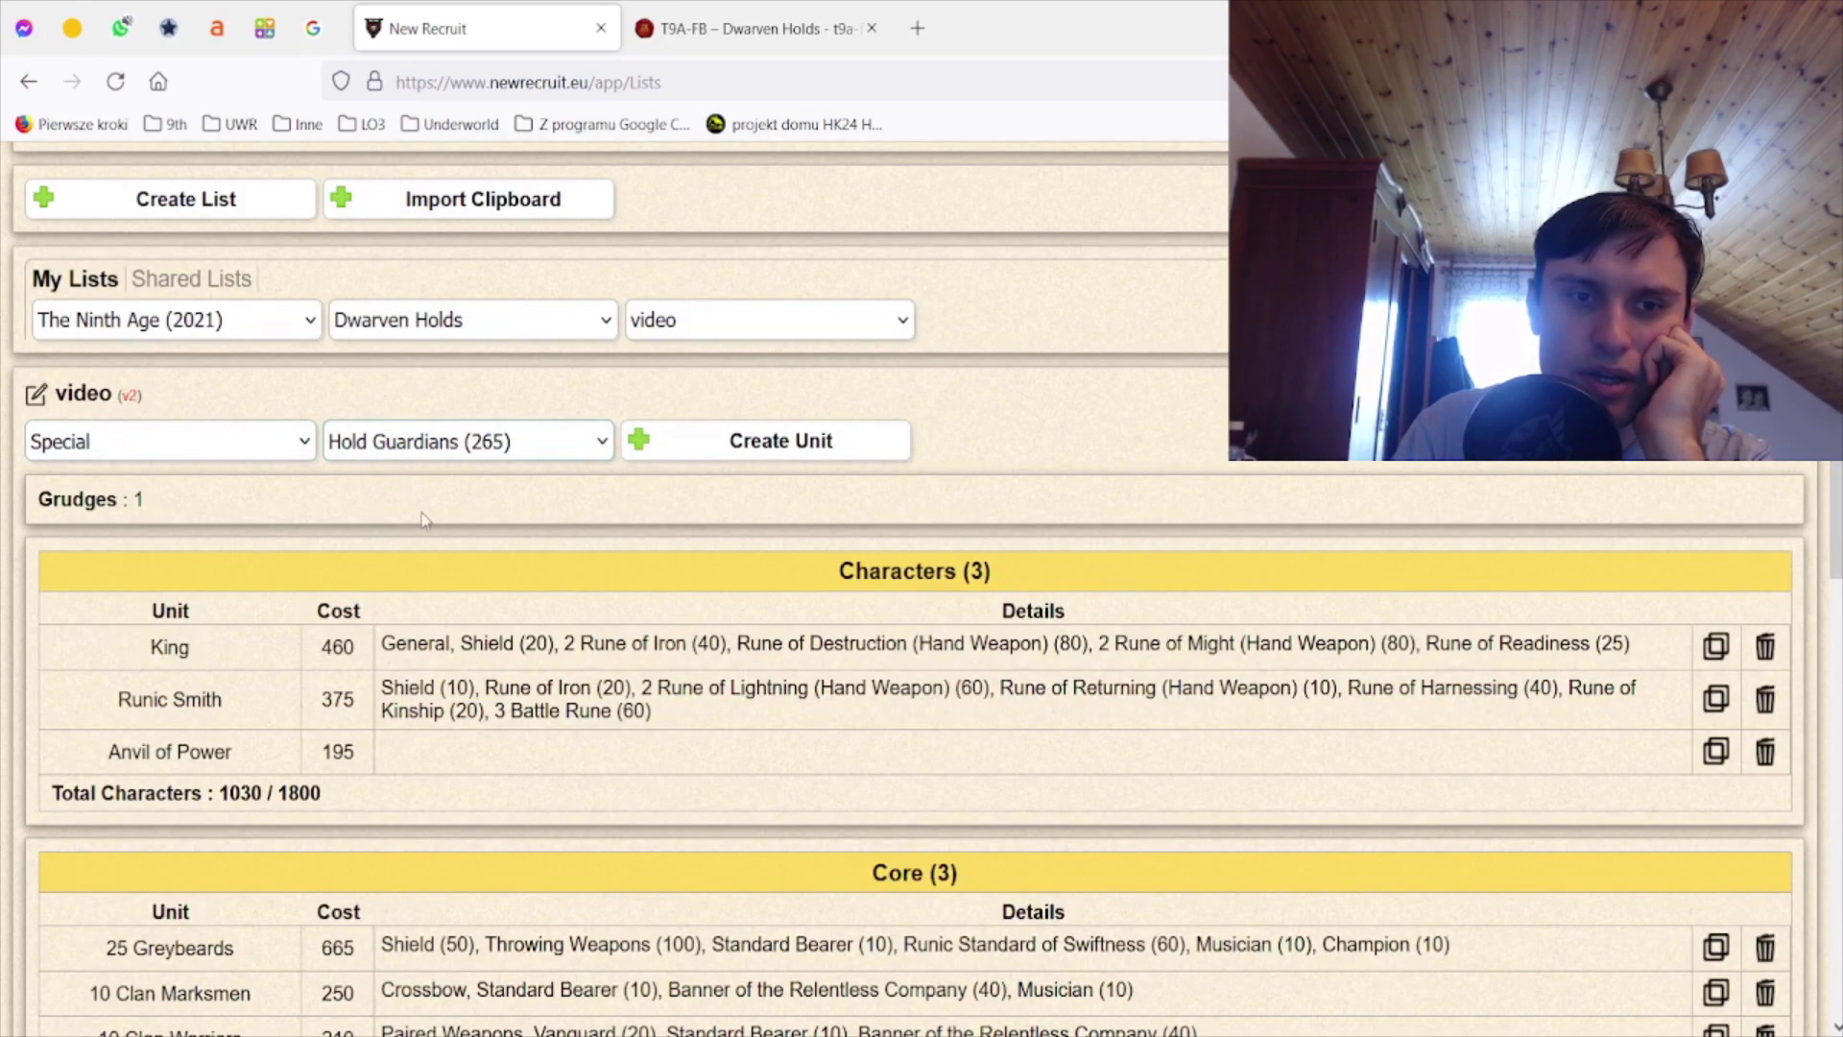
# - Select Seekers in the unit dropdown
pyautogui.click(429, 634)
# - Save 25 Seekers with musician, standard bearer, champion and Vanguard at 635 points
pyautogui.click(716, 443)
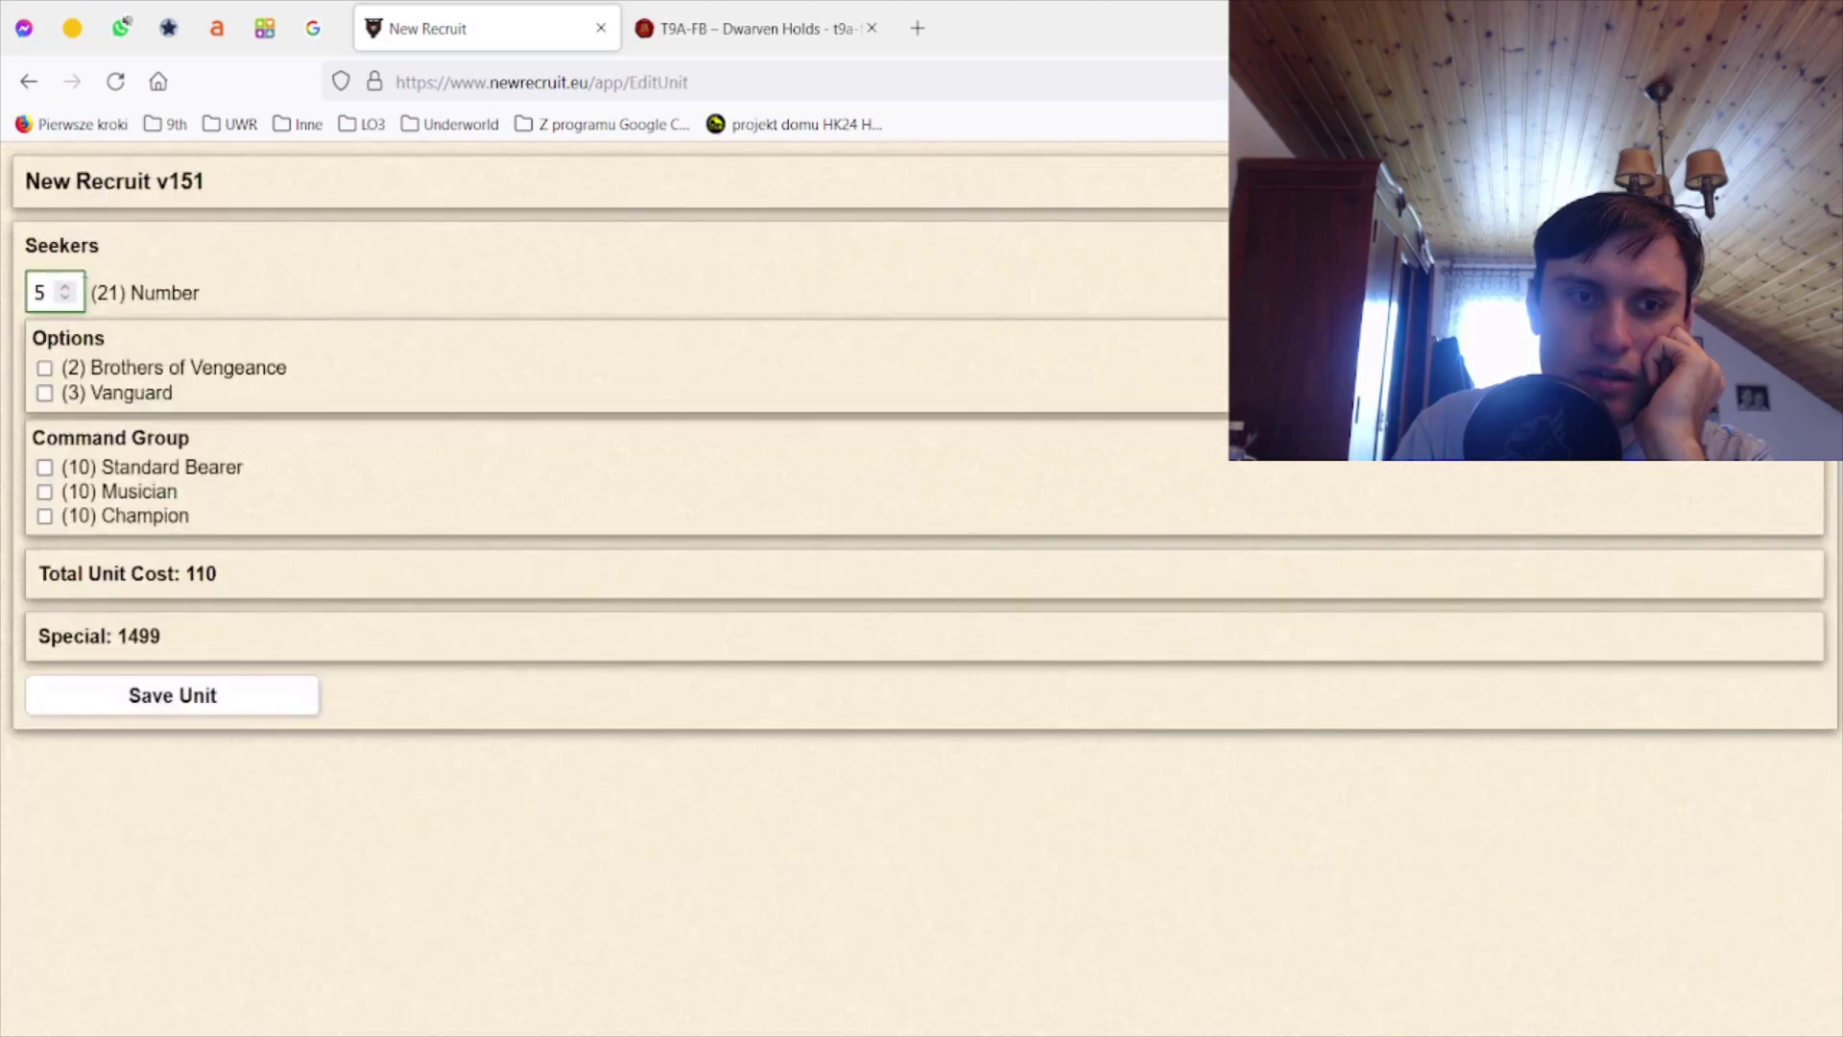
pyautogui.click(67, 287)
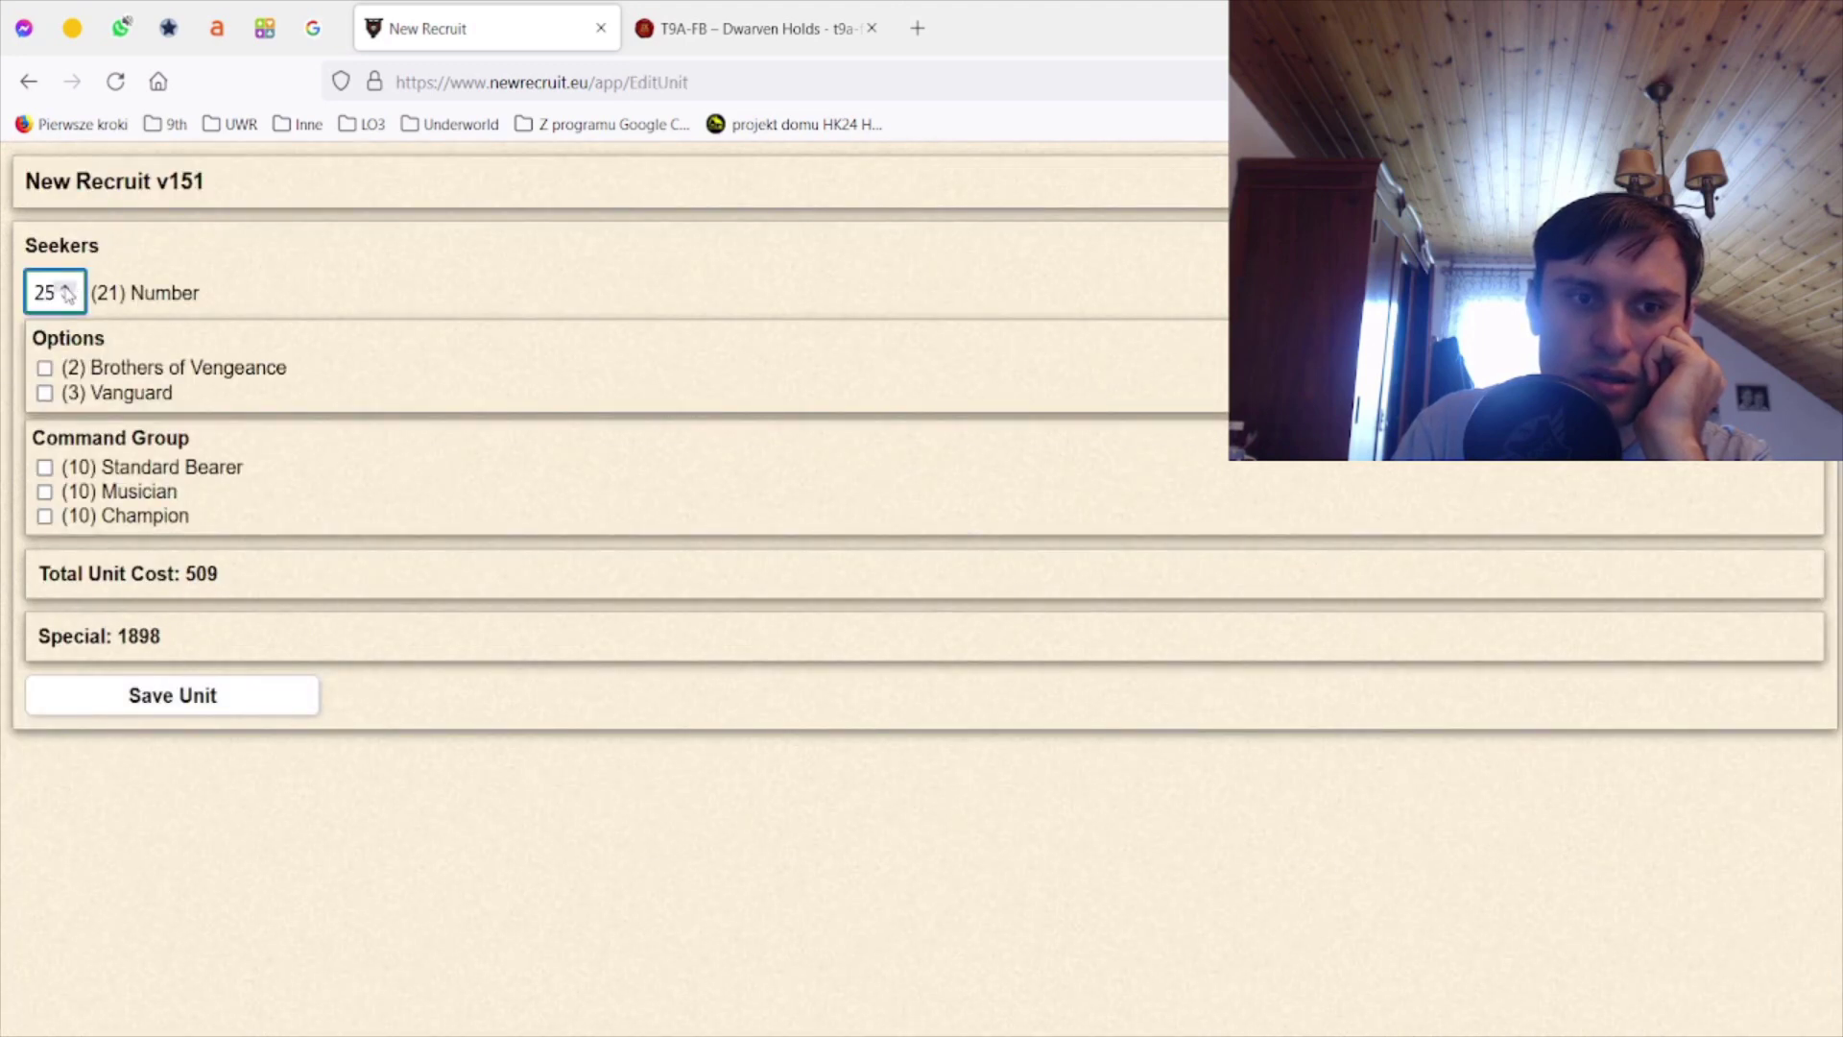
pyautogui.click(134, 492)
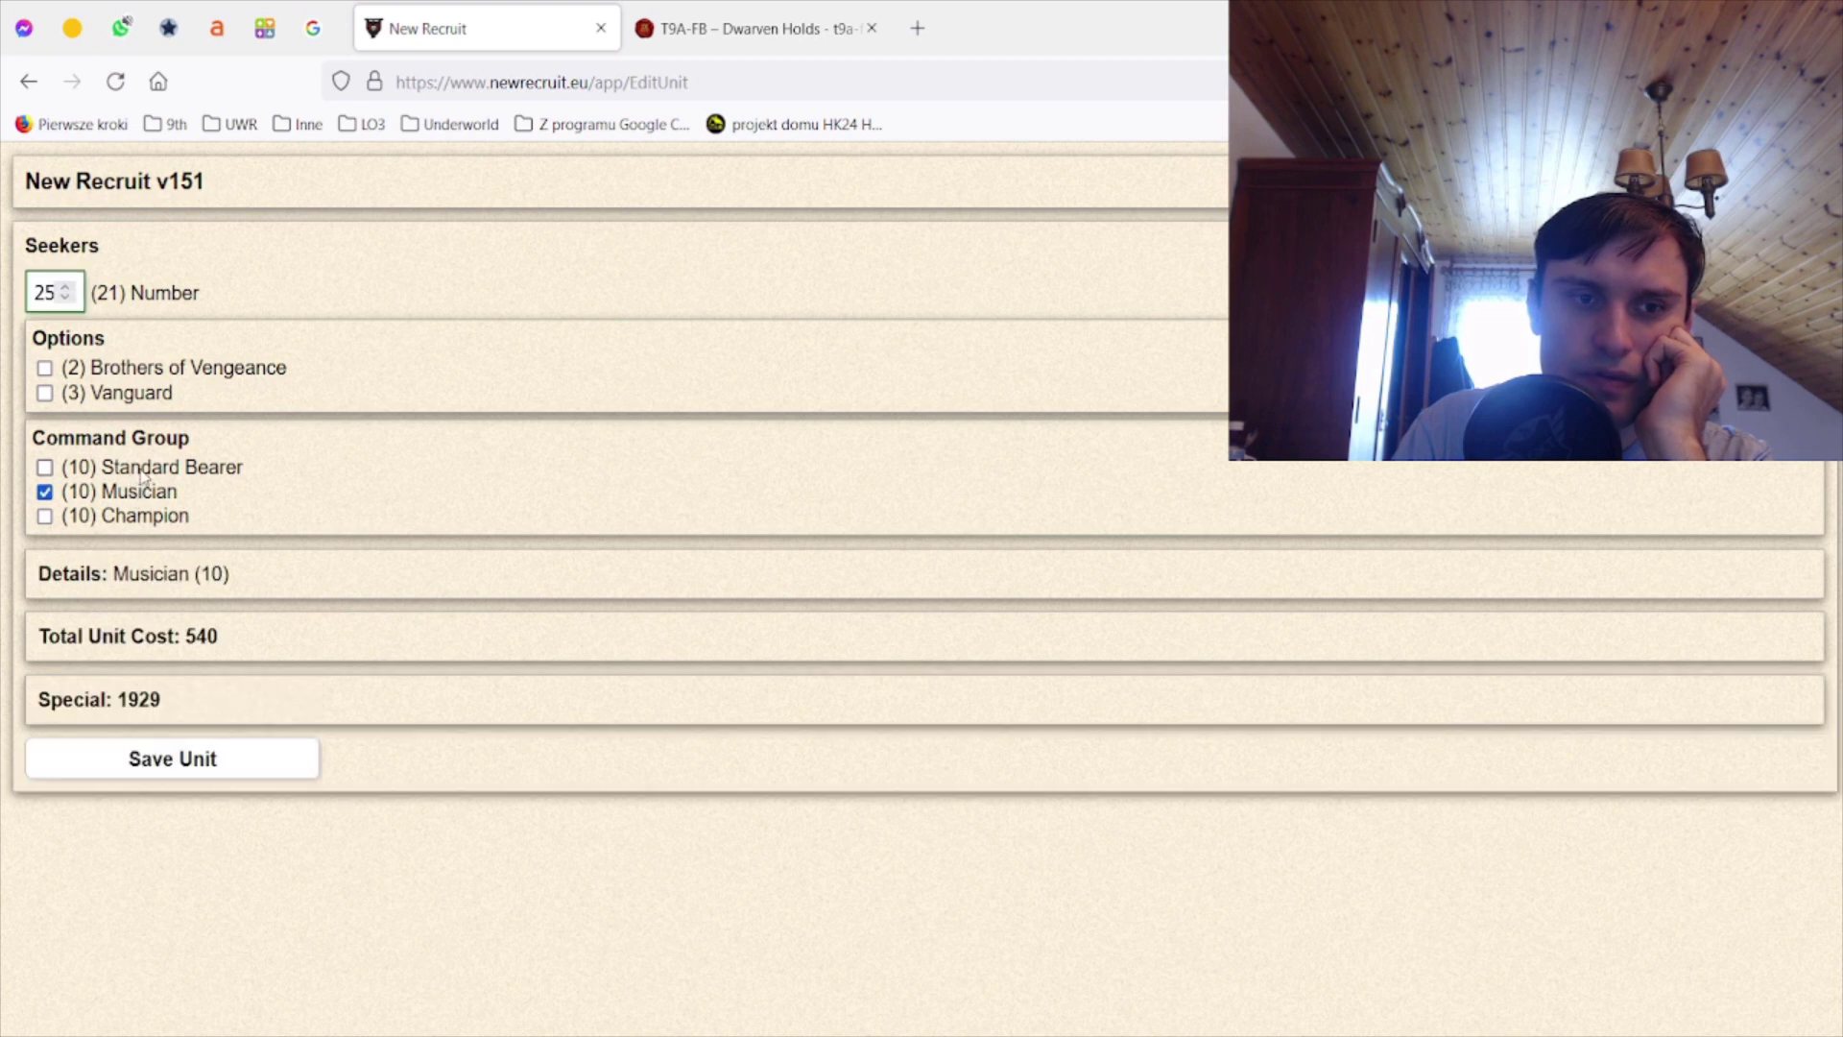
pyautogui.click(145, 471)
pyautogui.click(141, 515)
pyautogui.click(127, 400)
pyautogui.click(126, 401)
pyautogui.click(312, 749)
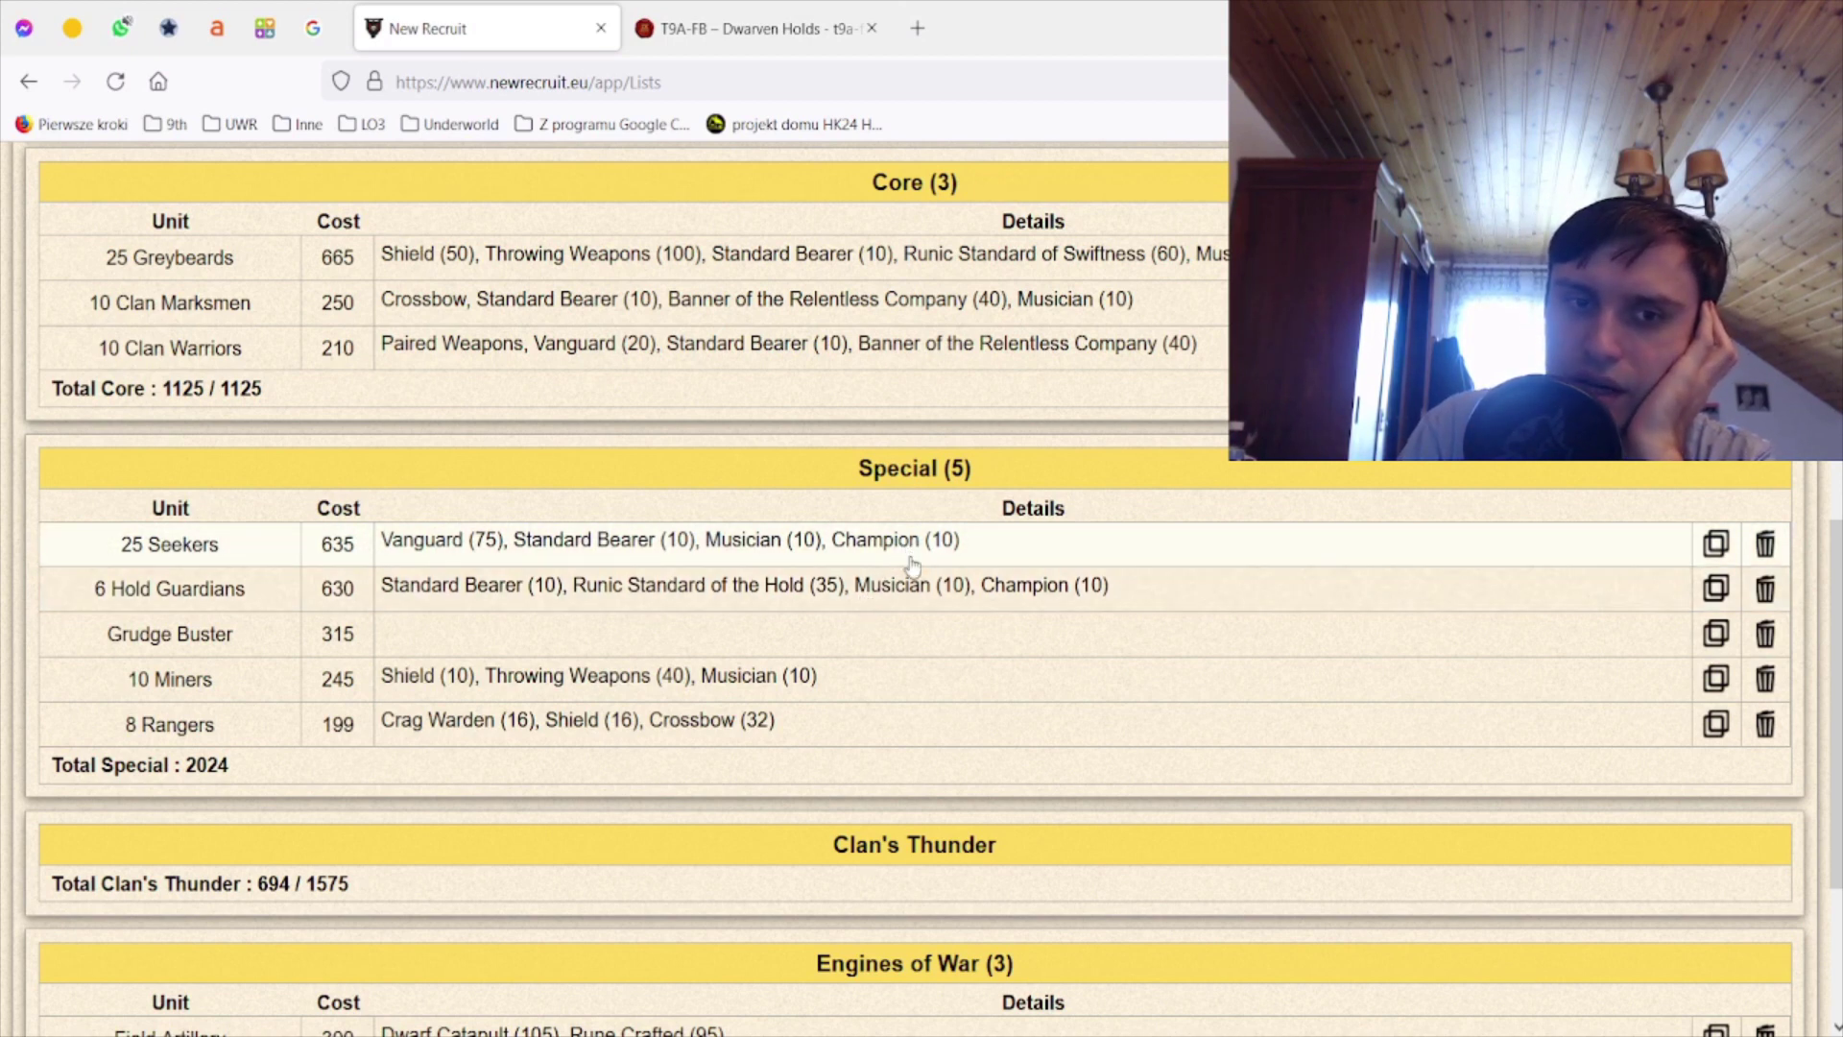
# - Delete the 25 Seekers, leaving Special at 1389 points, and reopen the 8 Rangers
pyautogui.click(1765, 544)
pyautogui.click(1102, 445)
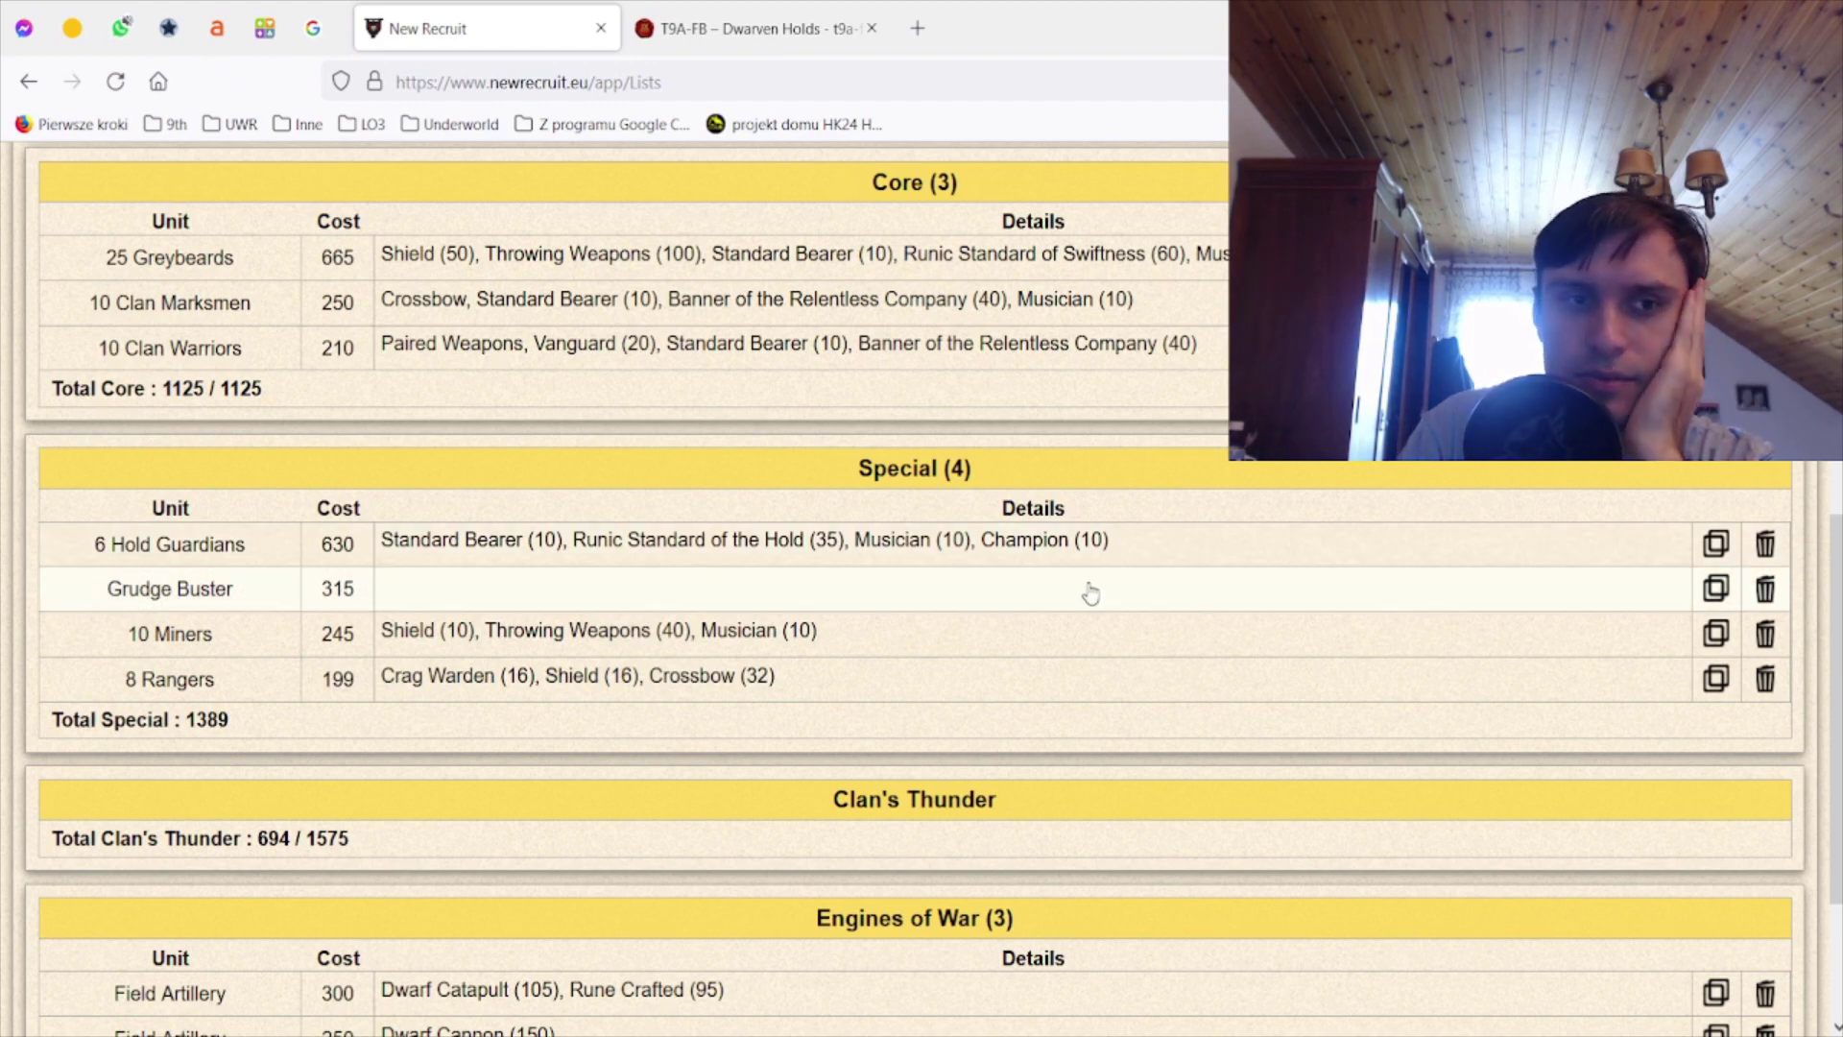
pyautogui.scroll(3, 1099, 576)
pyautogui.scroll(2, 1090, 588)
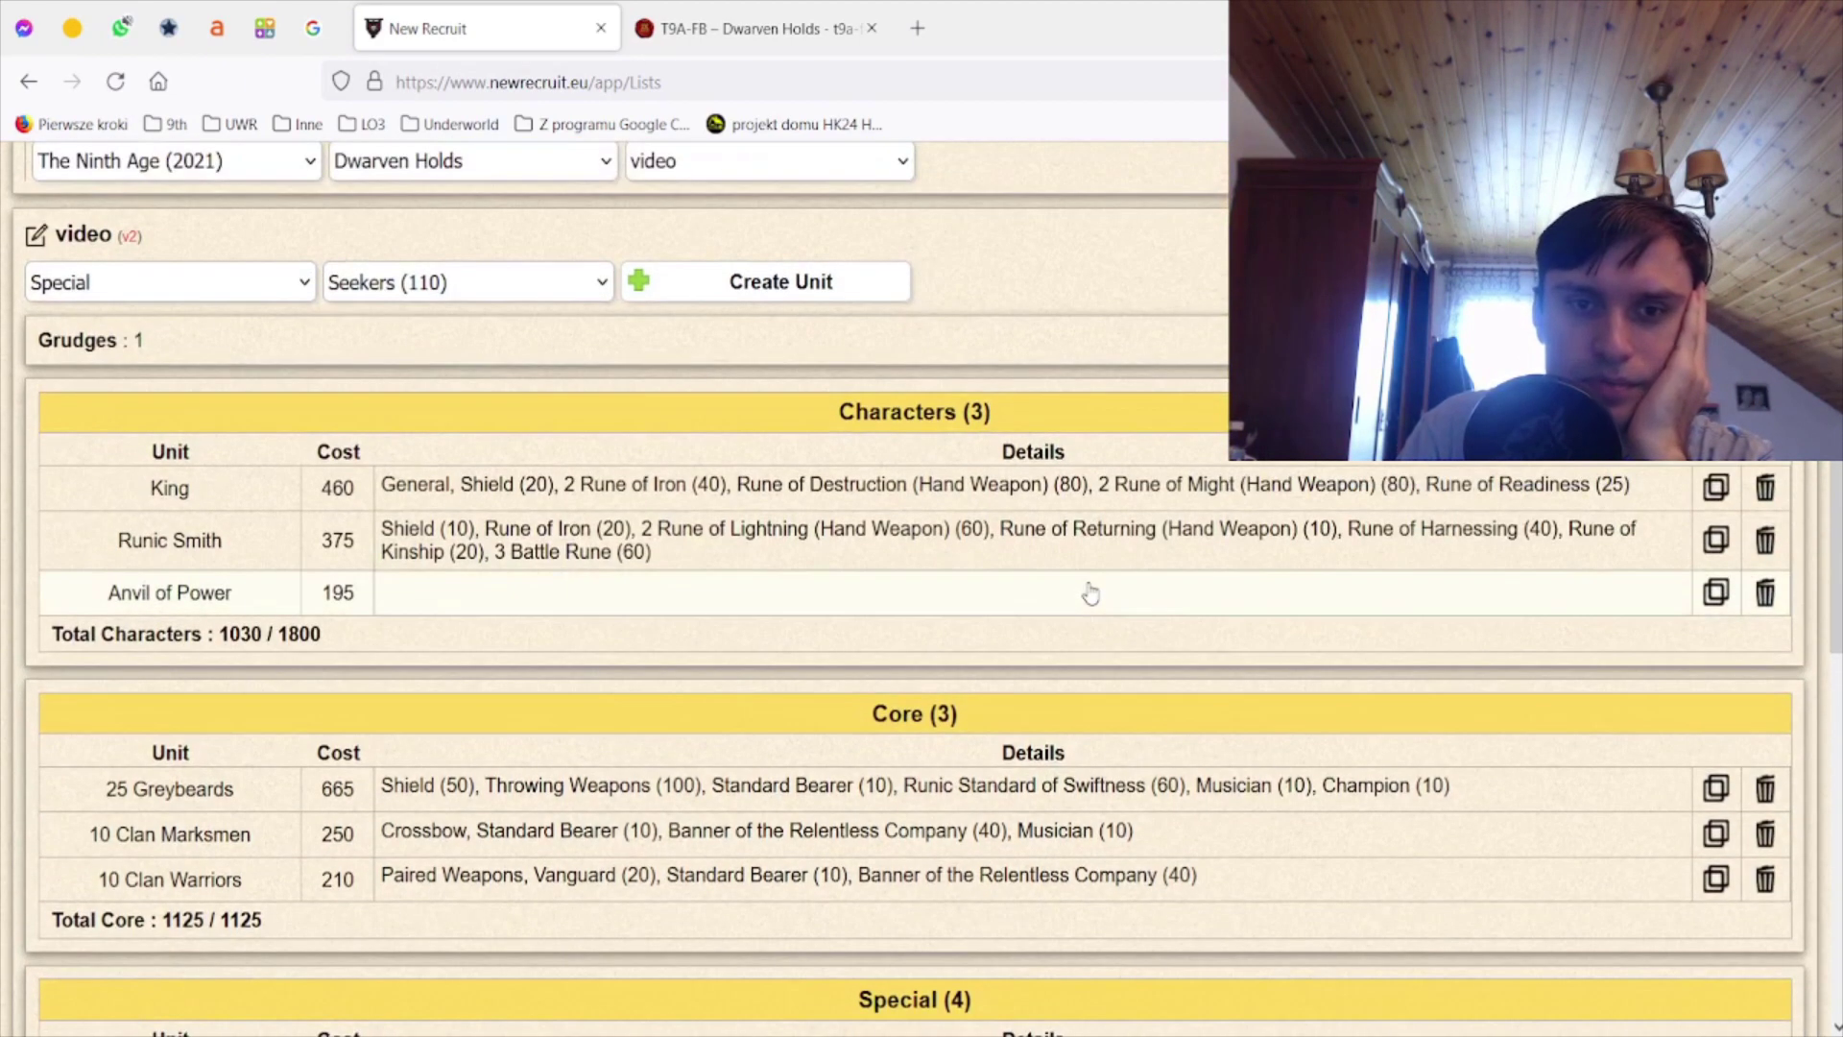
pyautogui.scroll(-3, 1119, 659)
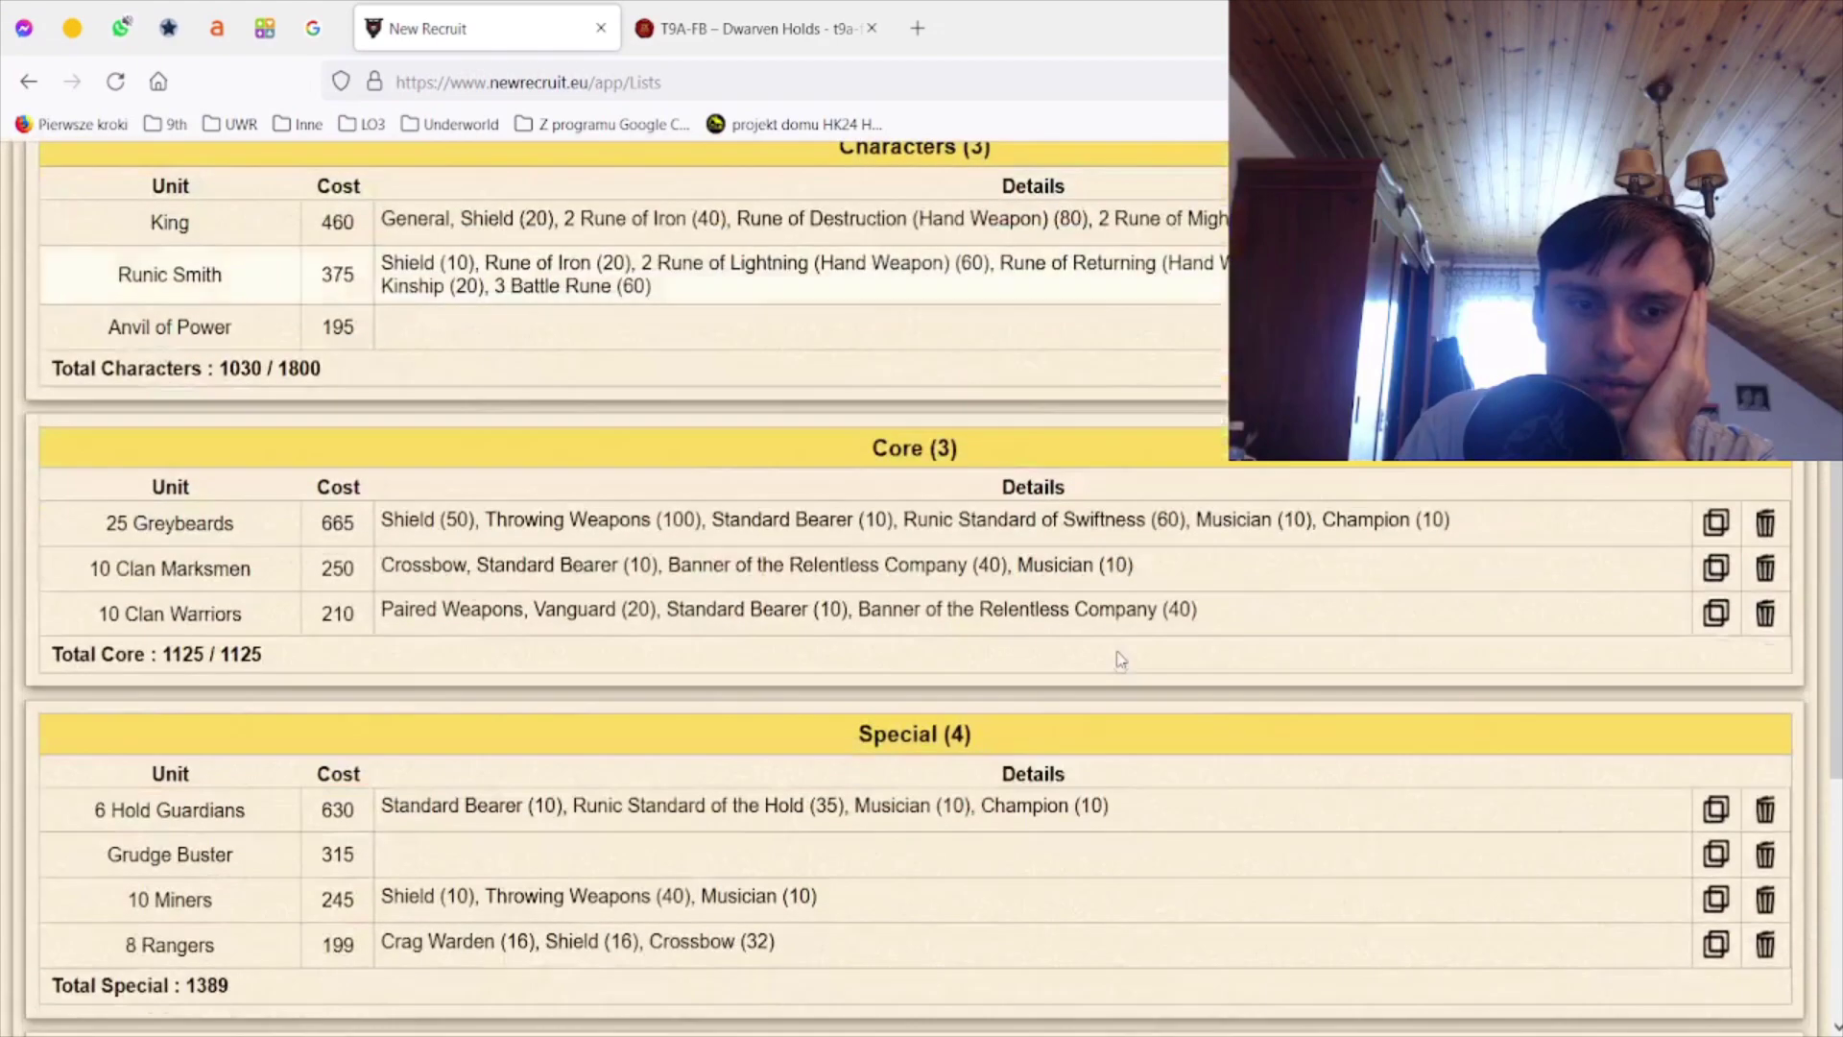
pyautogui.scroll(-1, 1126, 689)
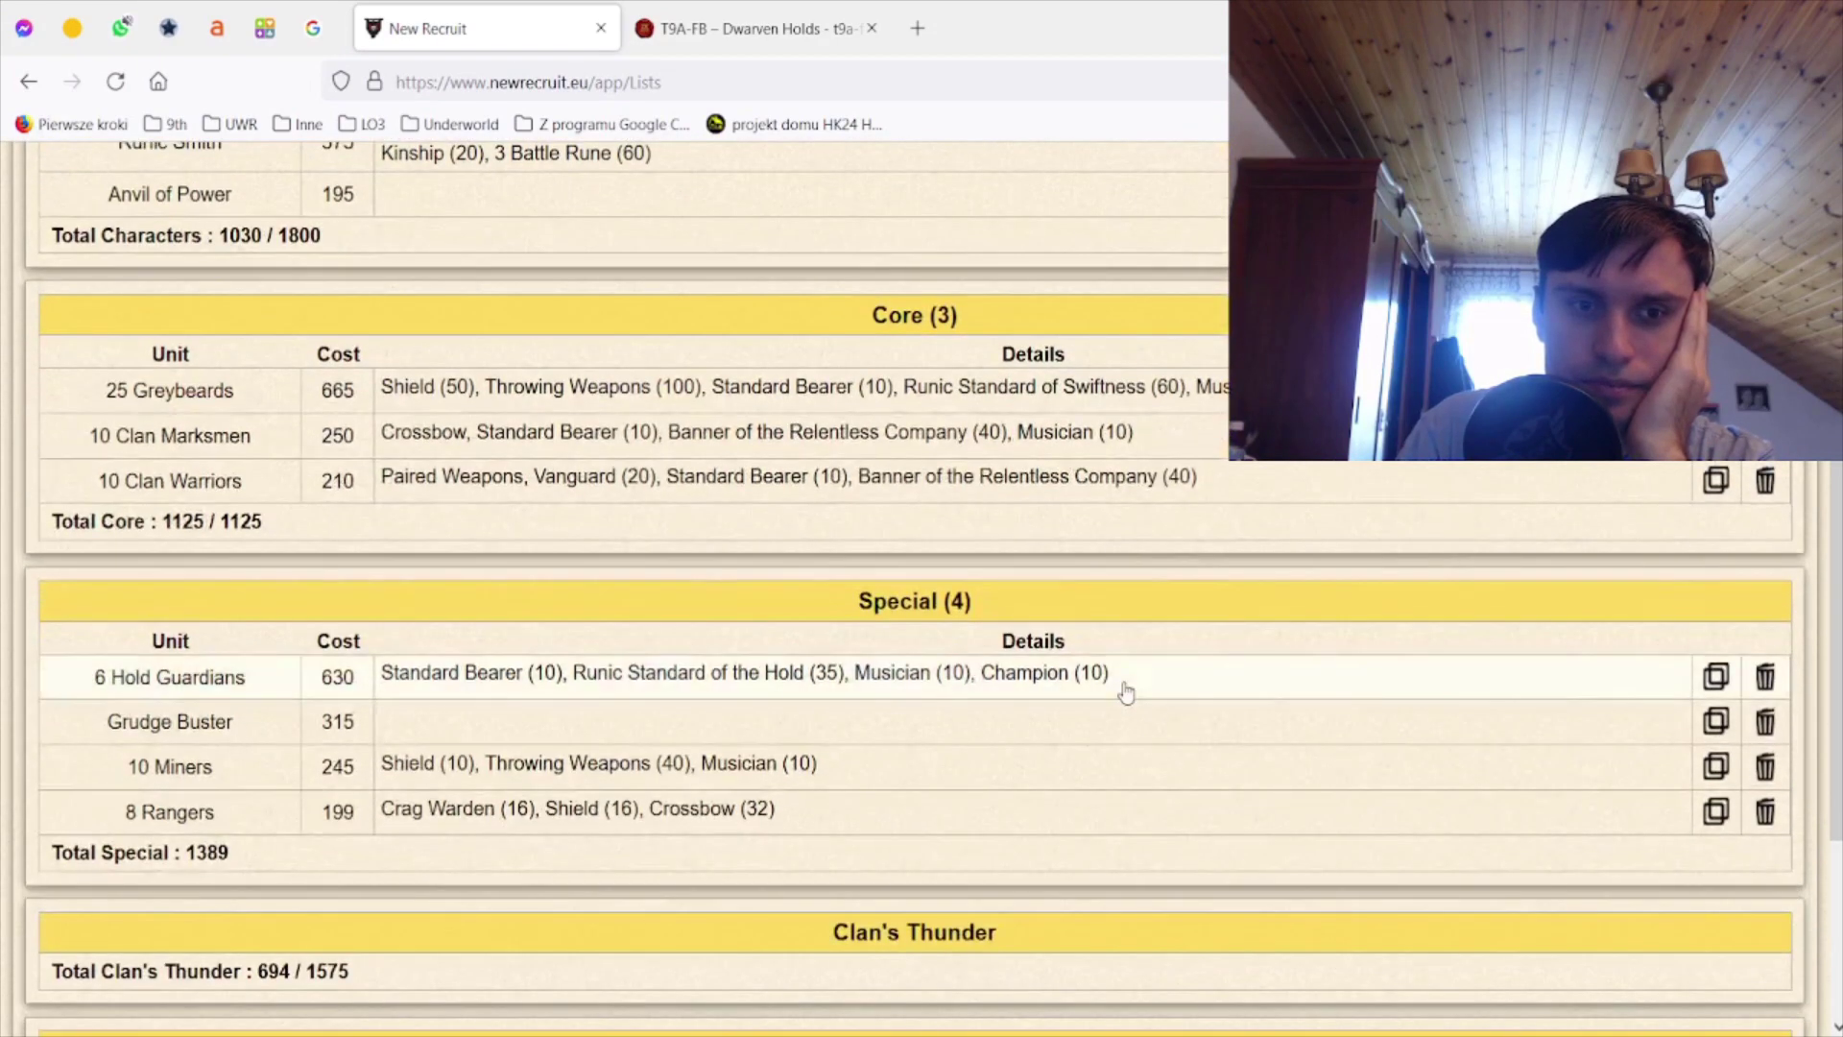
pyautogui.scroll(-1, 1126, 693)
pyautogui.scroll(-2, 1126, 692)
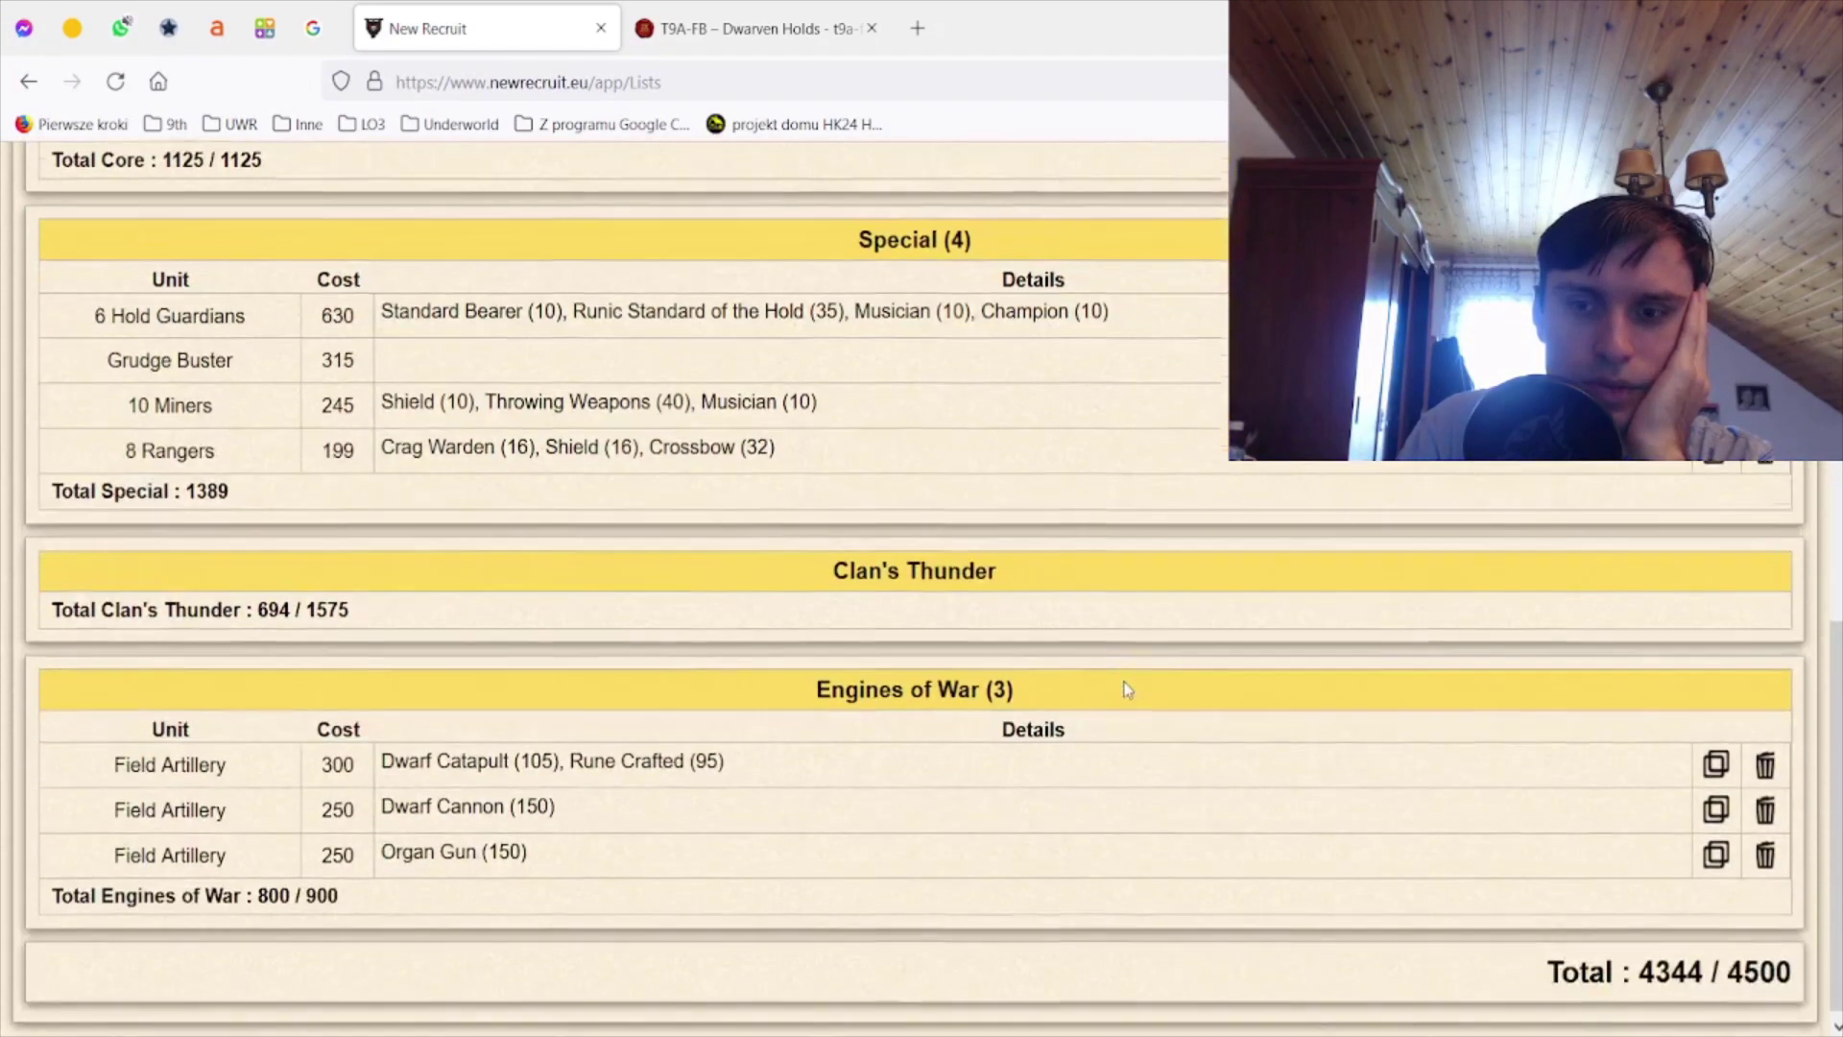
pyautogui.scroll(2, 1124, 689)
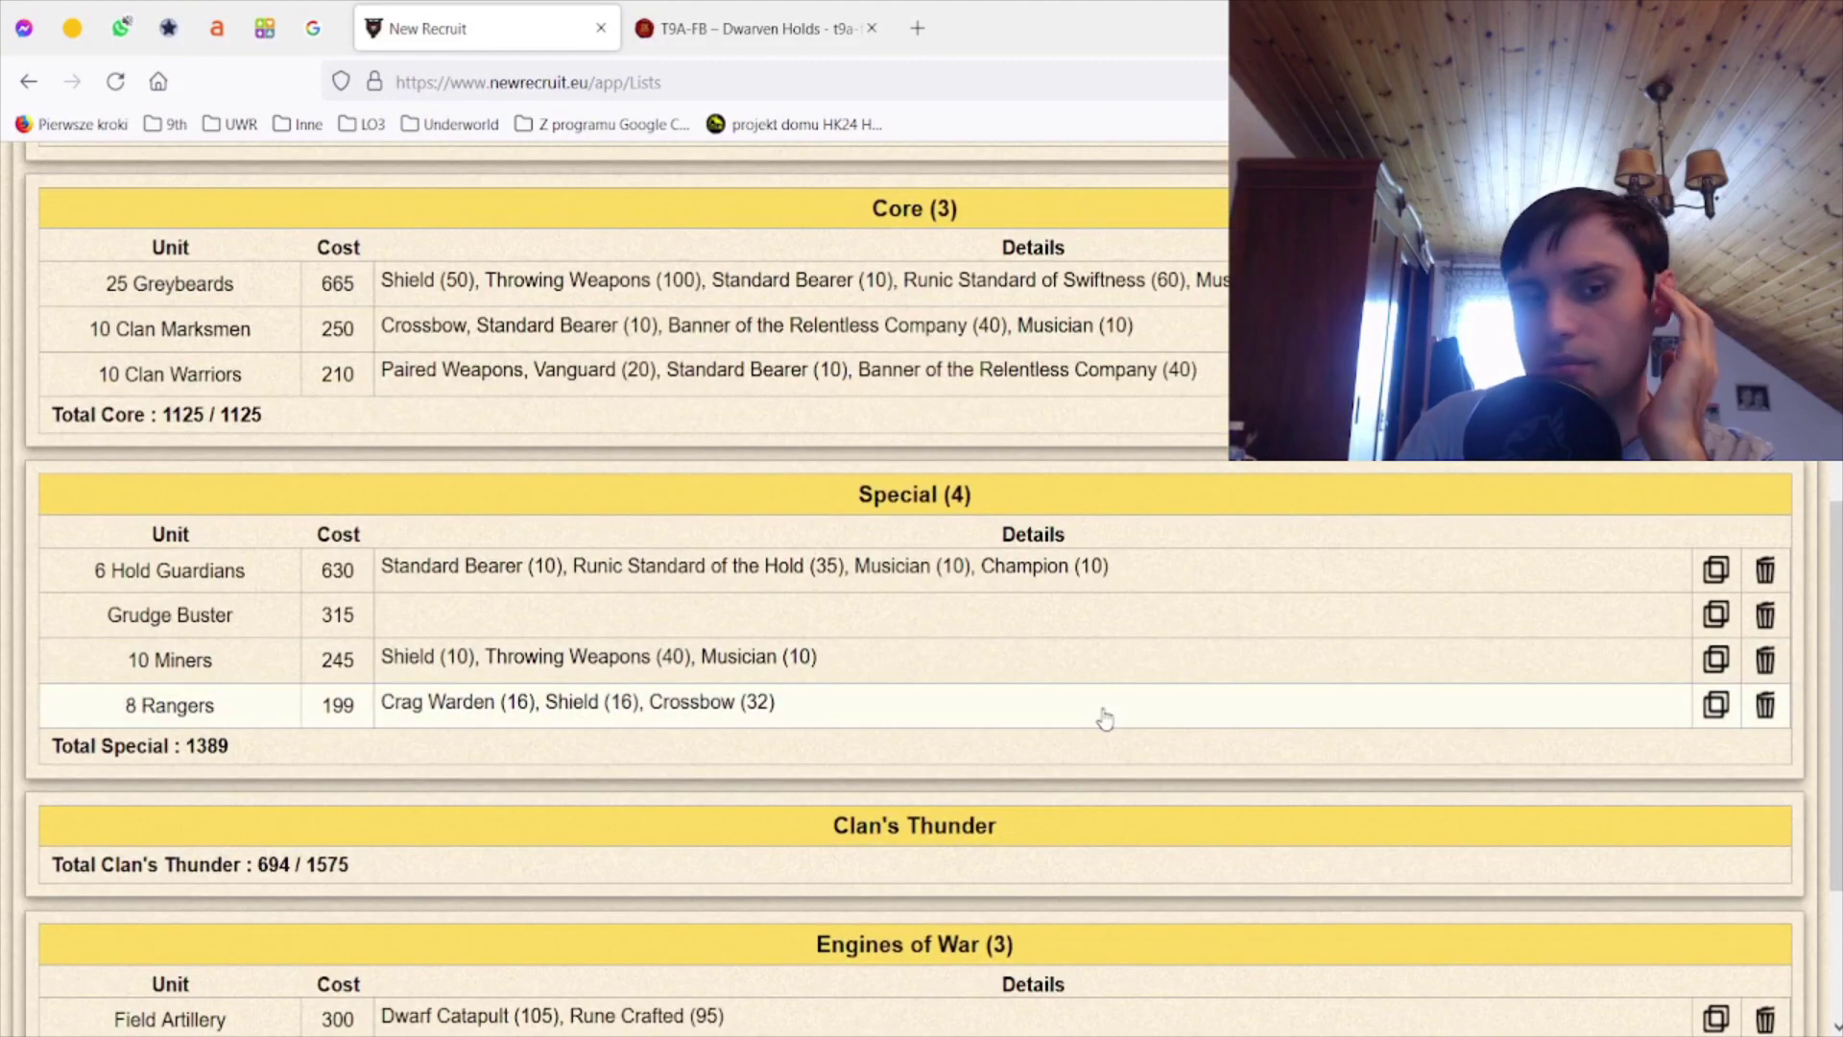
pyautogui.scroll(-2, 1105, 718)
pyautogui.scroll(3, 1101, 710)
pyautogui.scroll(3, 1102, 708)
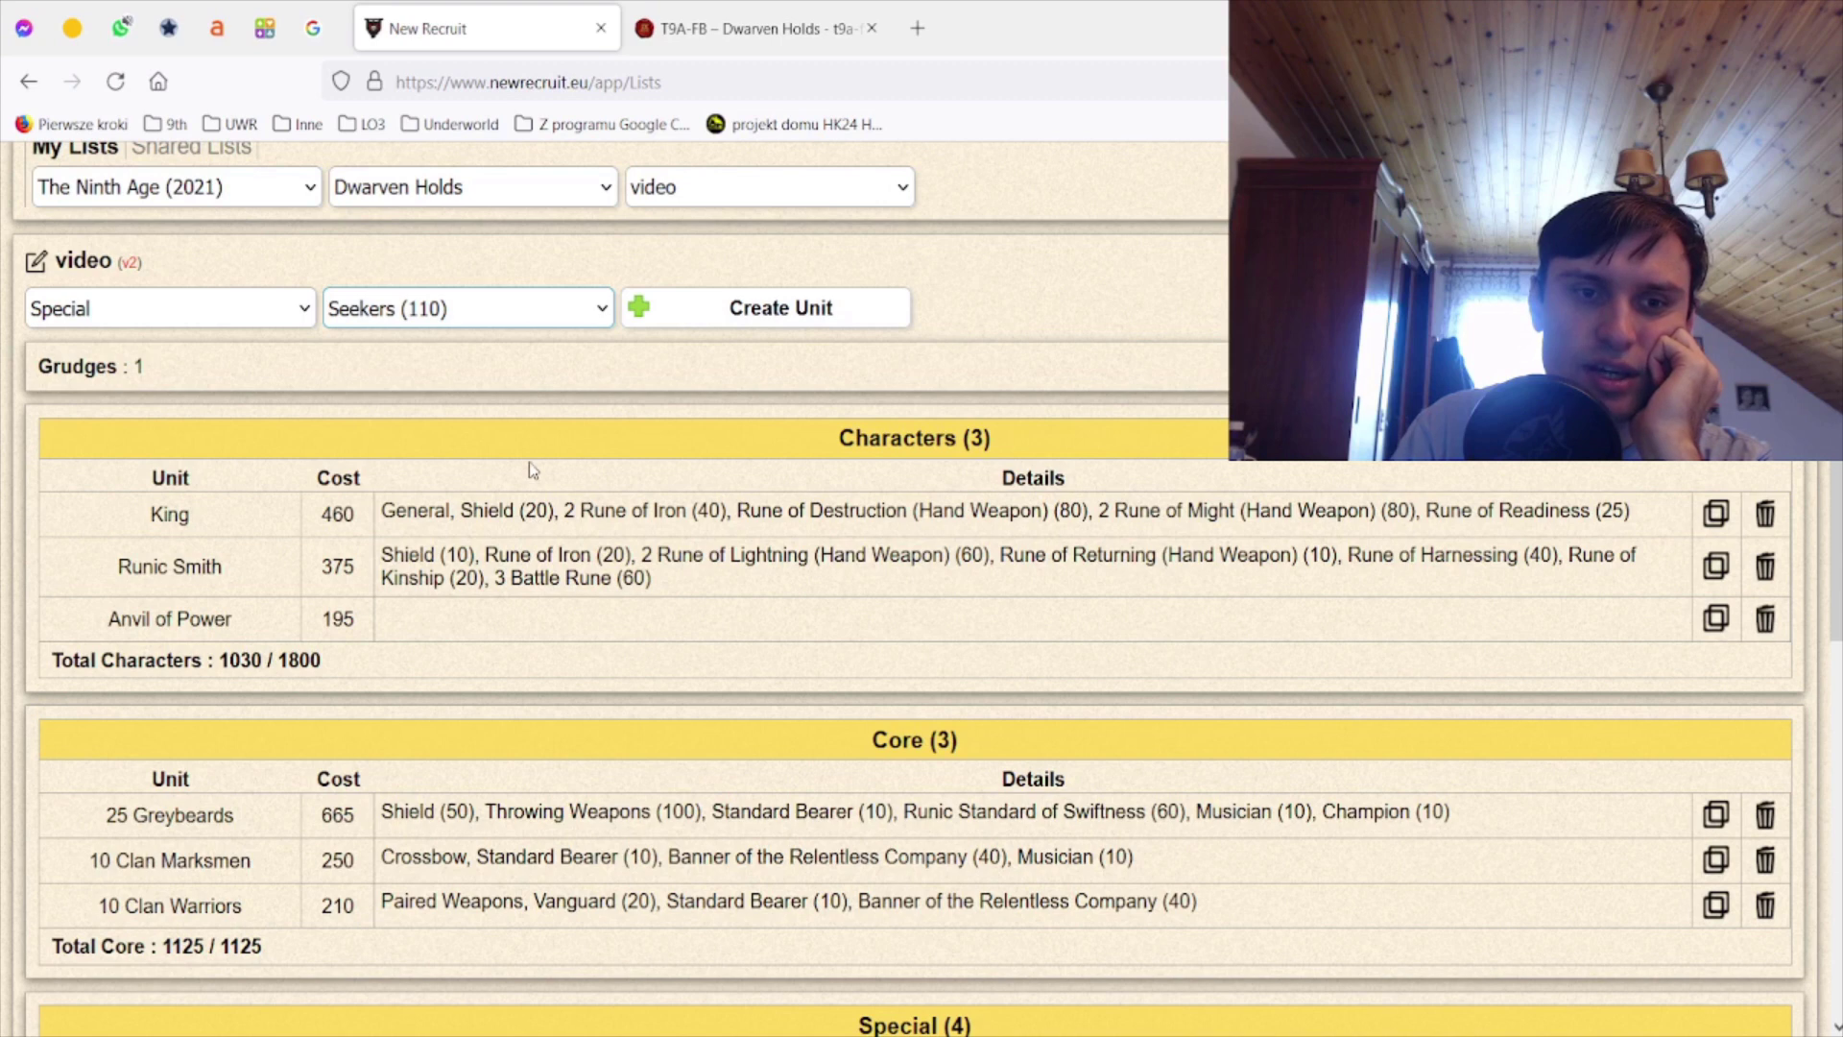
pyautogui.press('Down')
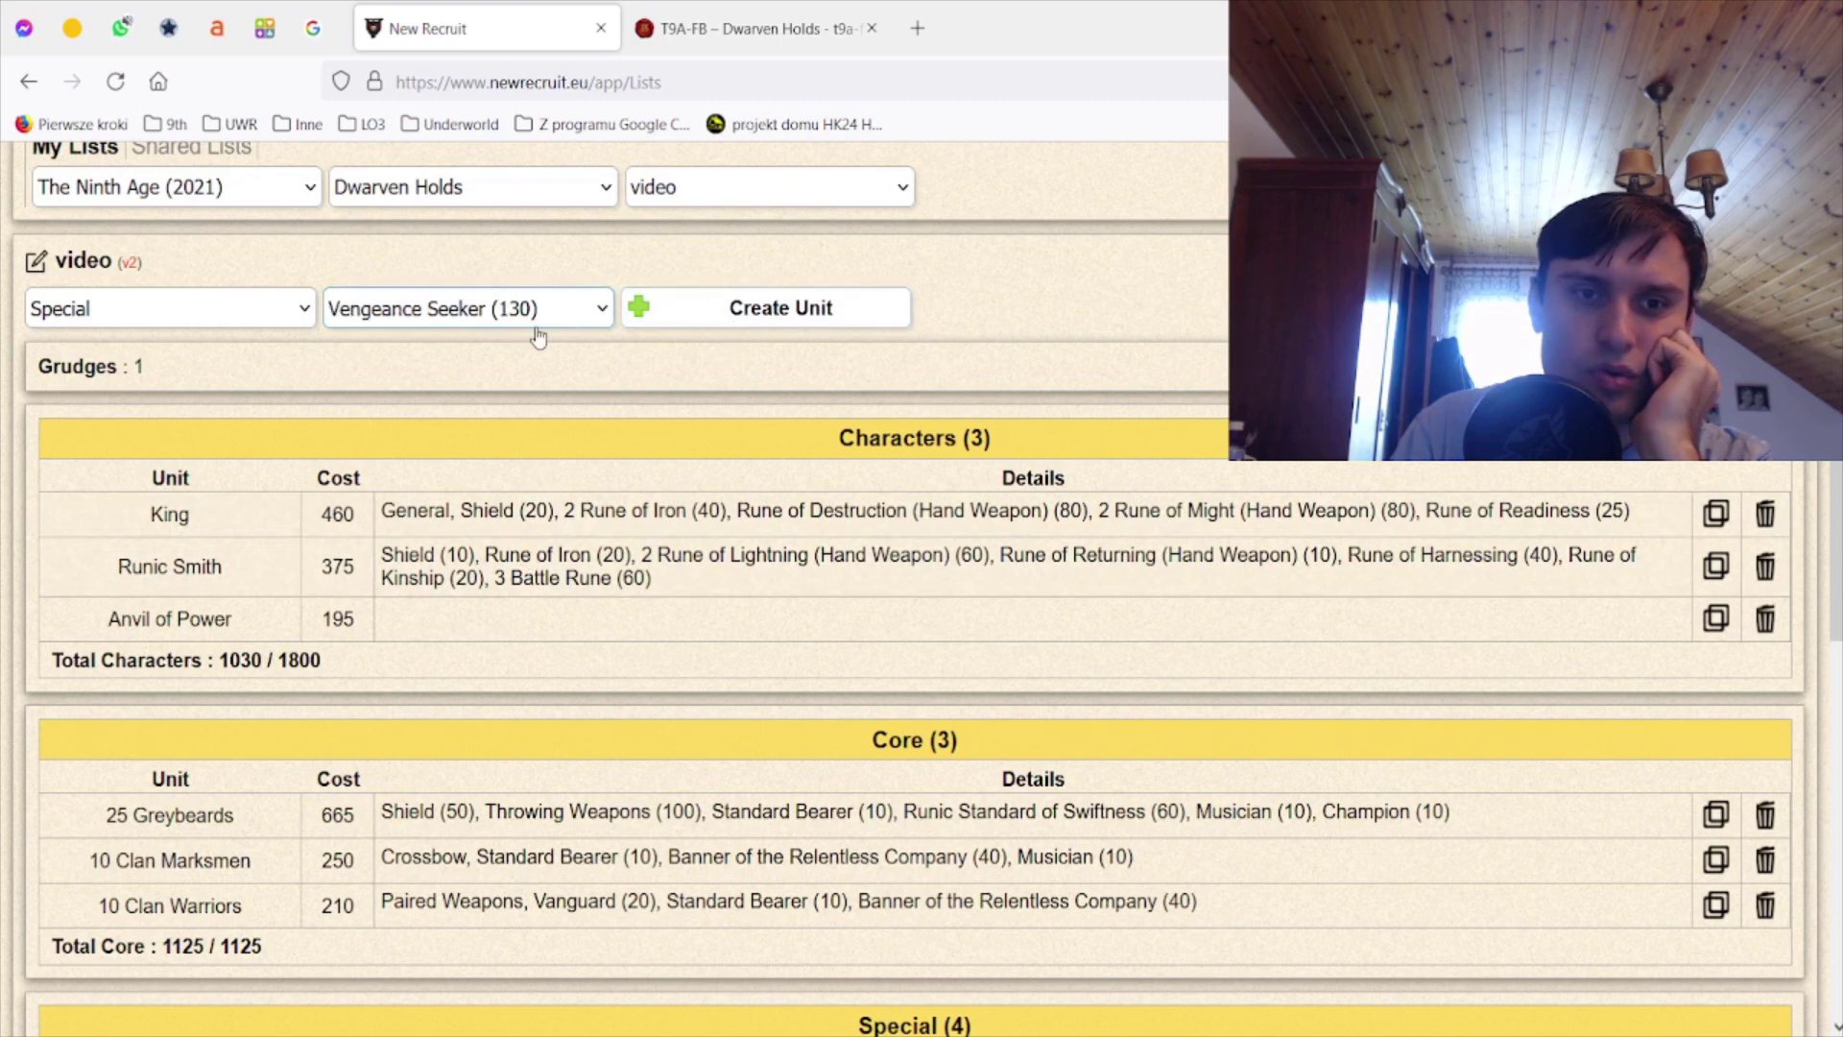
pyautogui.press('Up')
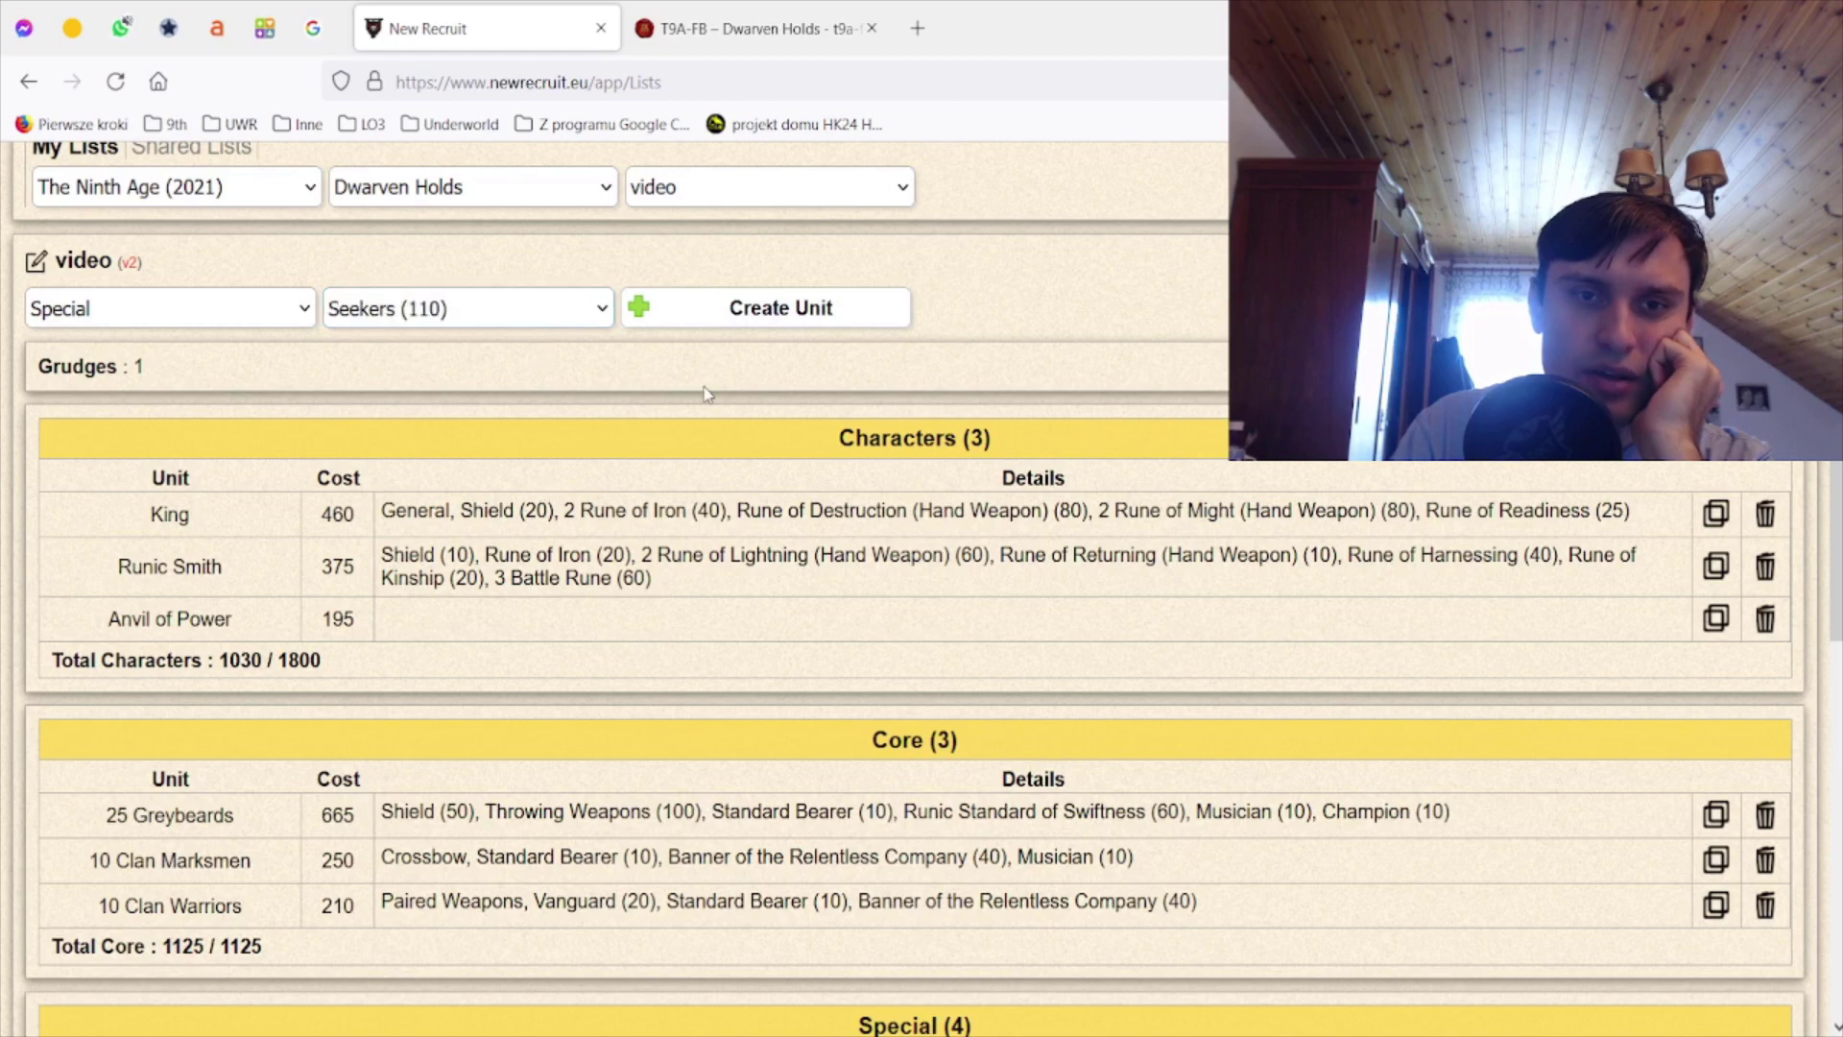
pyautogui.scroll(-5, 705, 392)
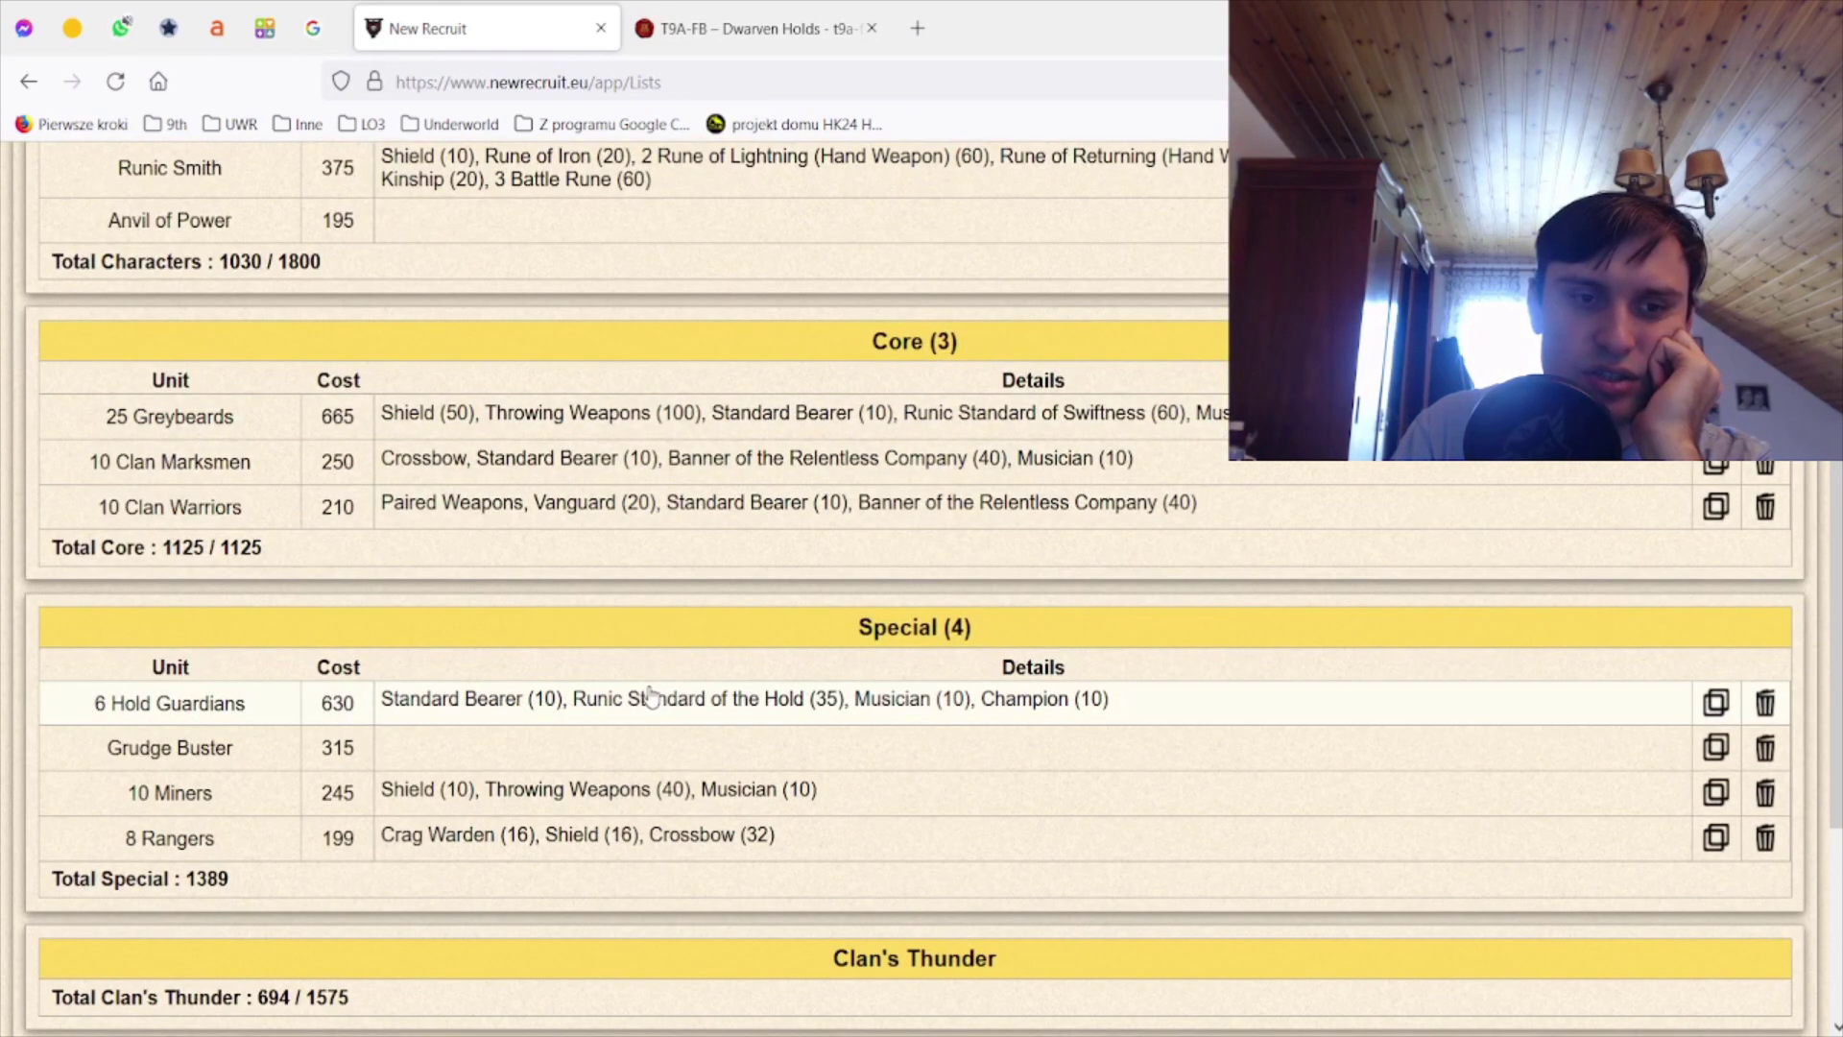
pyautogui.click(623, 839)
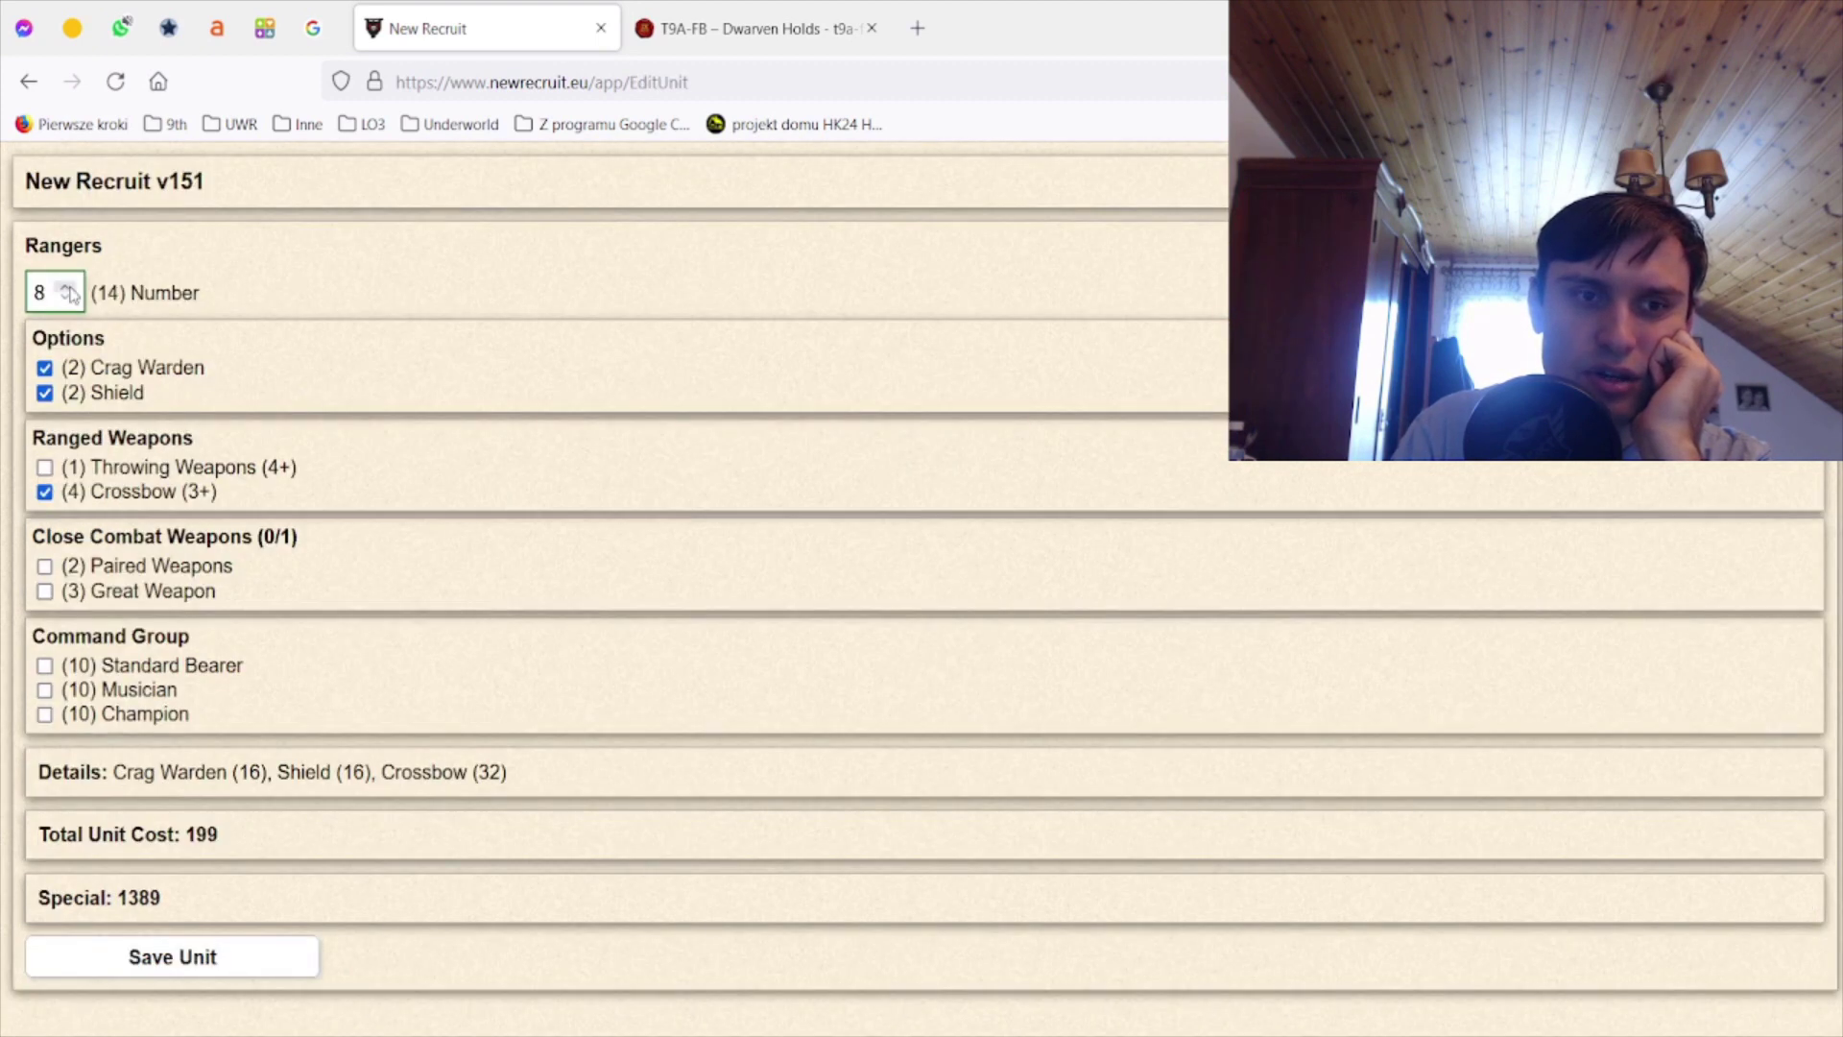
pyautogui.click(198, 958)
pyautogui.scroll(-7, 753, 749)
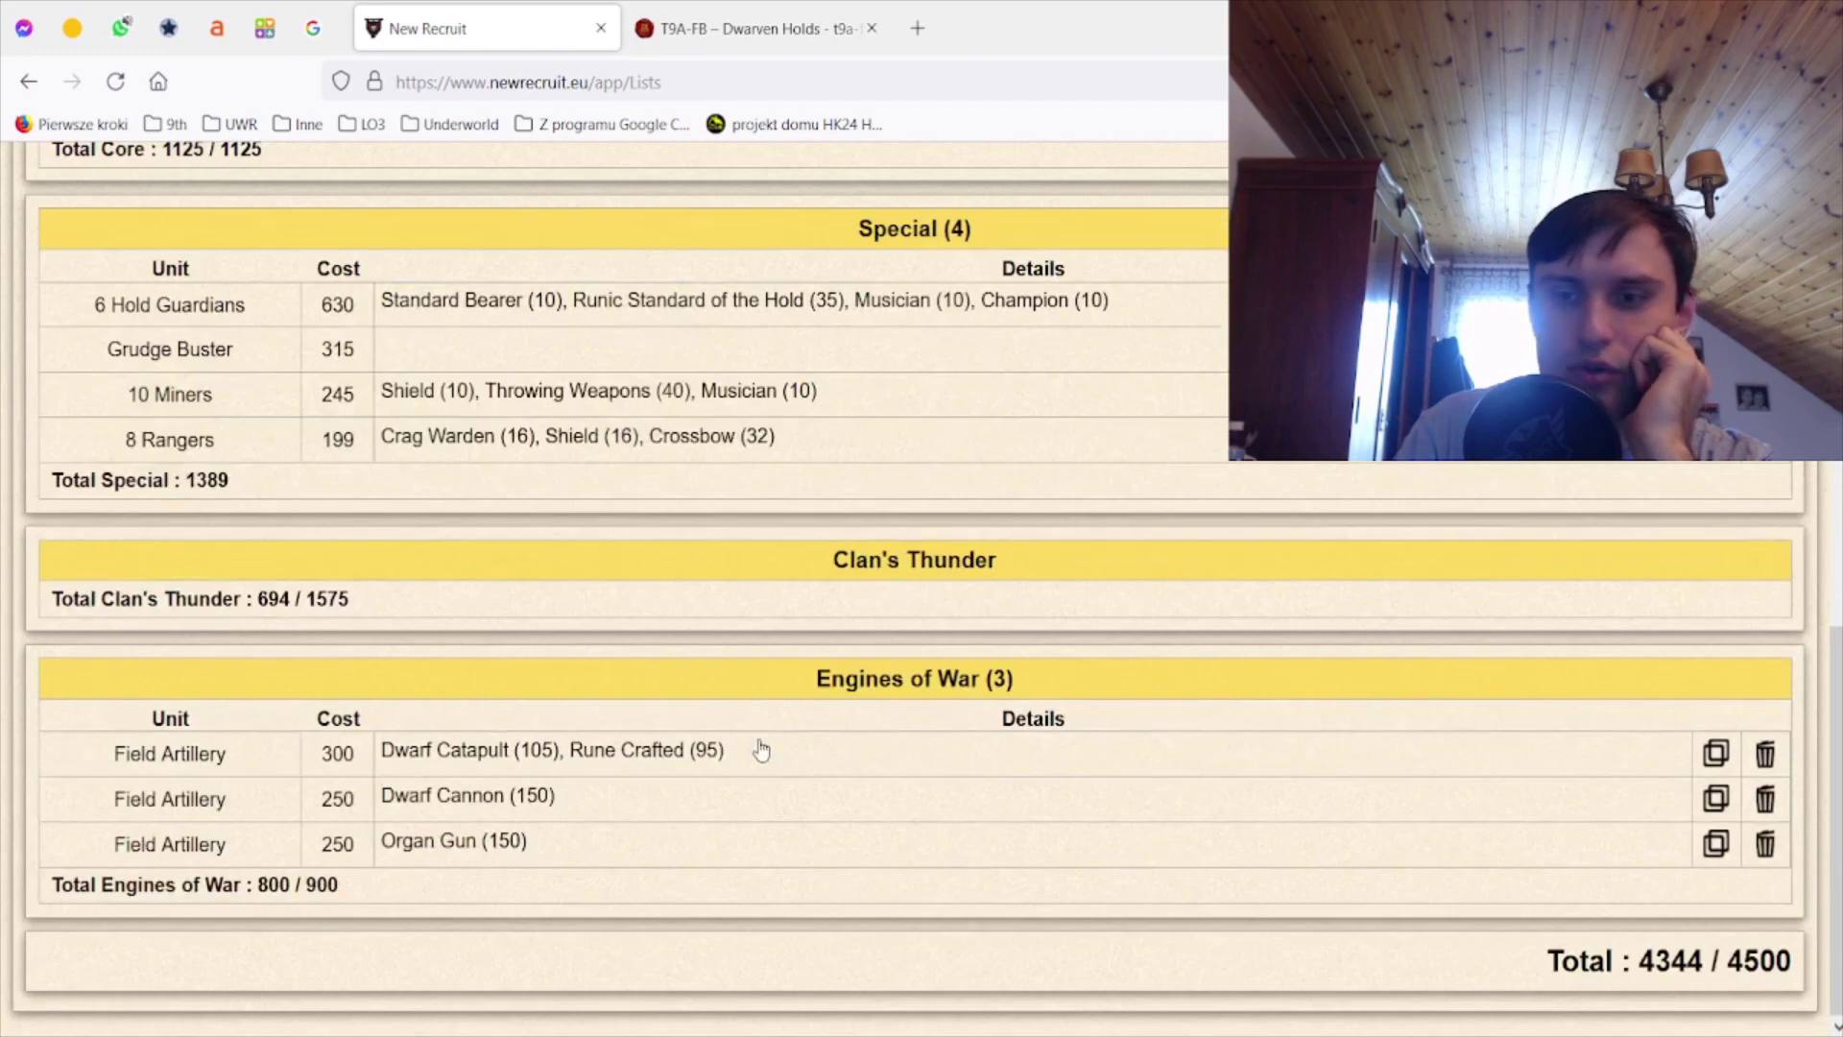
pyautogui.scroll(3, 760, 750)
pyautogui.scroll(-2, 761, 750)
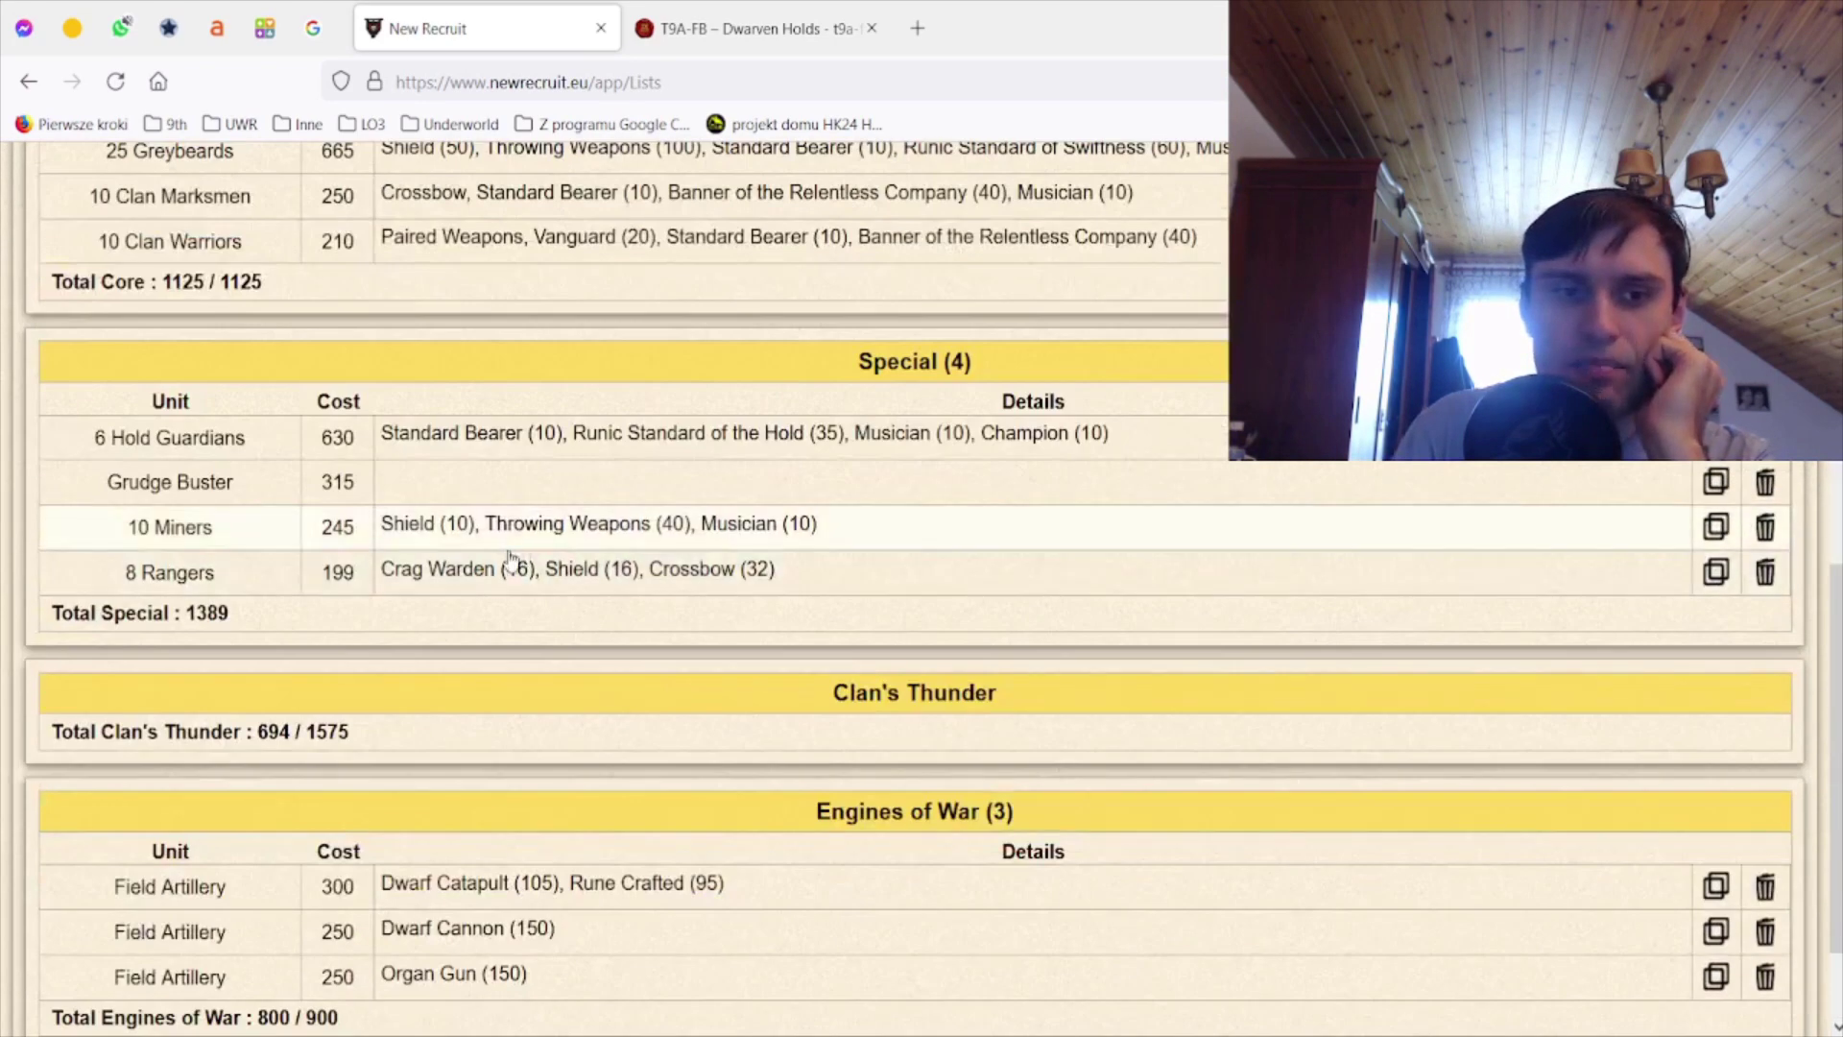
pyautogui.click(527, 794)
pyautogui.click(201, 958)
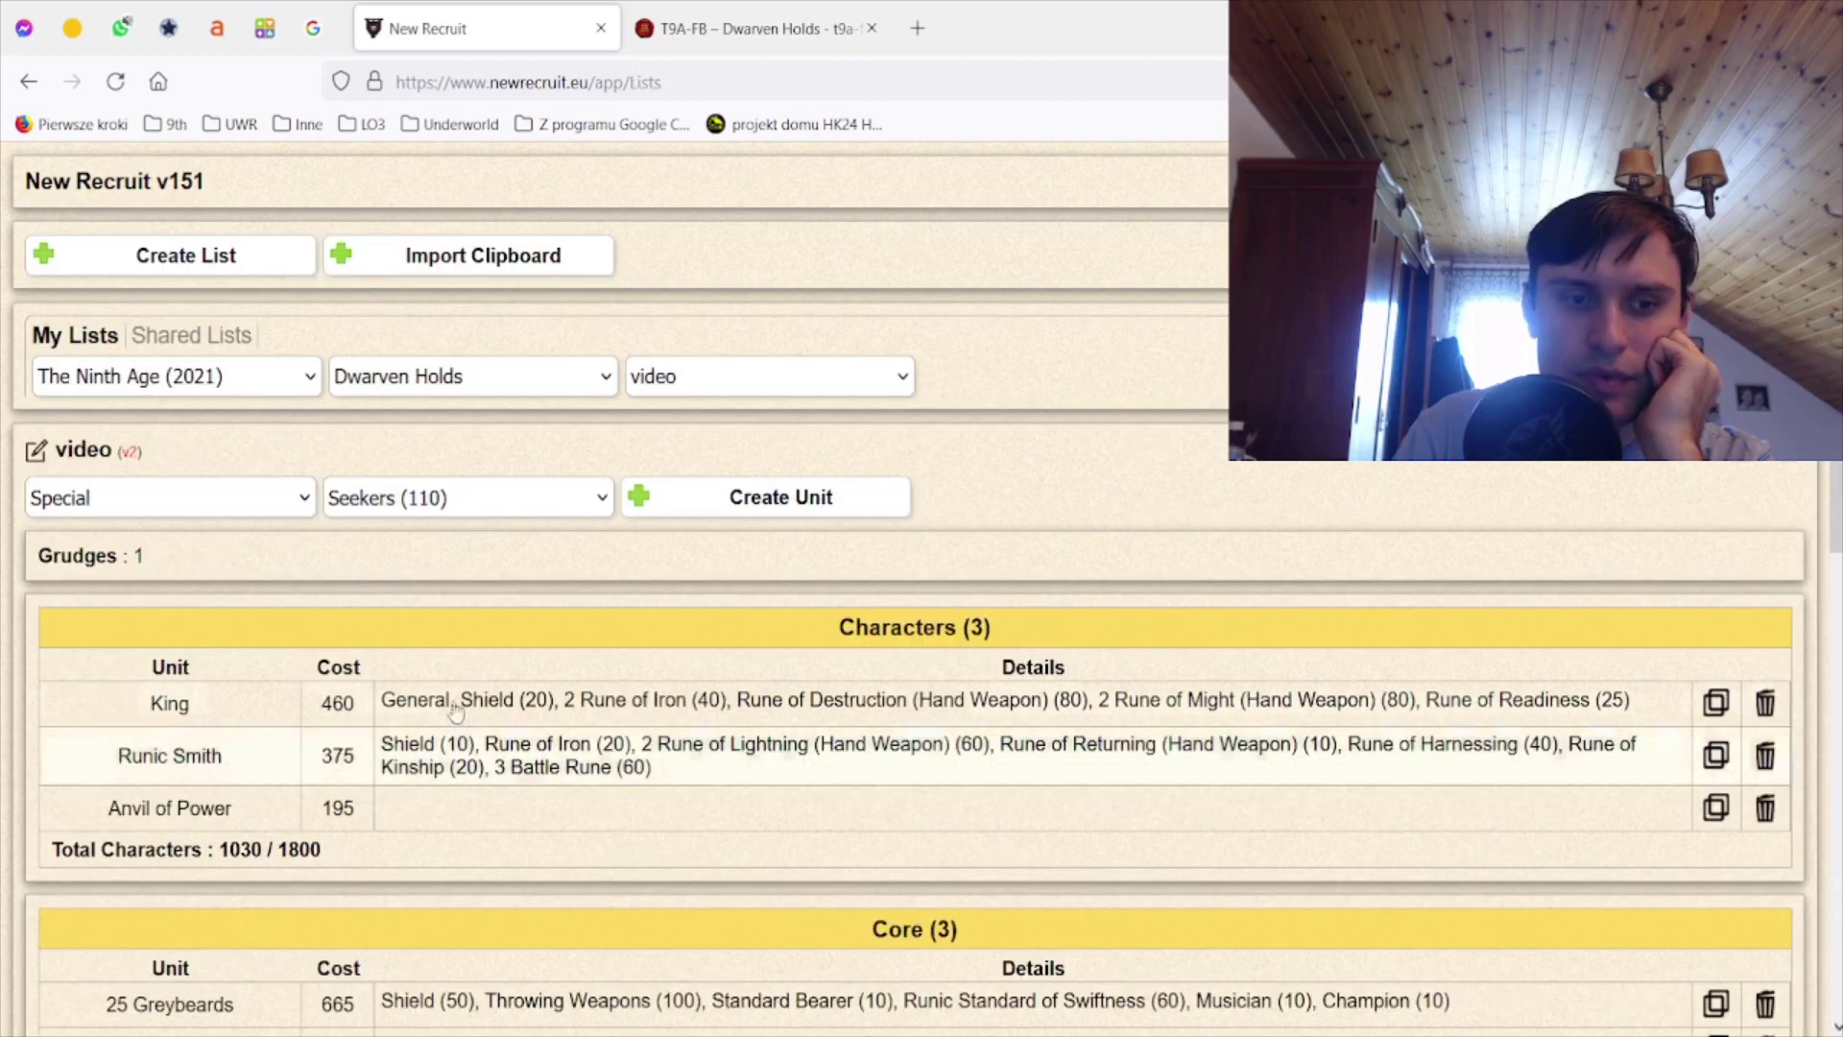
pyautogui.scroll(-5, 497, 688)
pyautogui.scroll(8, 502, 686)
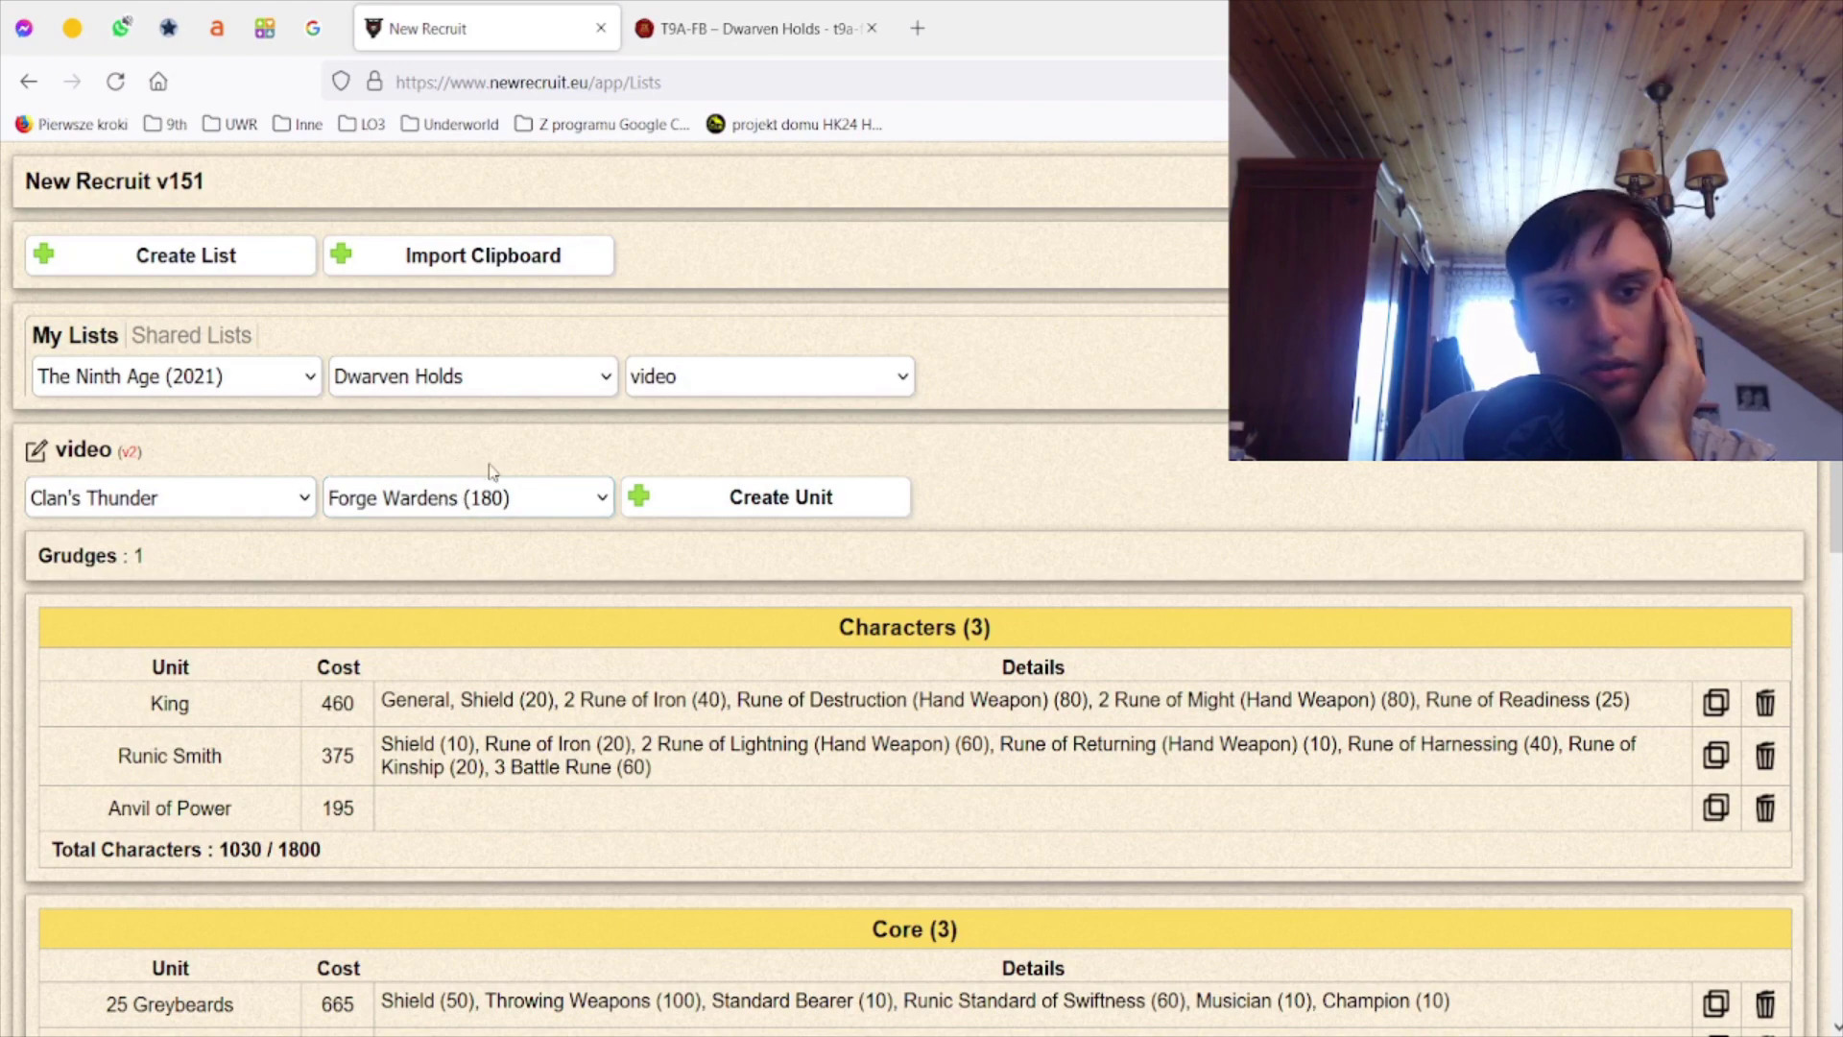
pyautogui.scroll(-4, 571, 651)
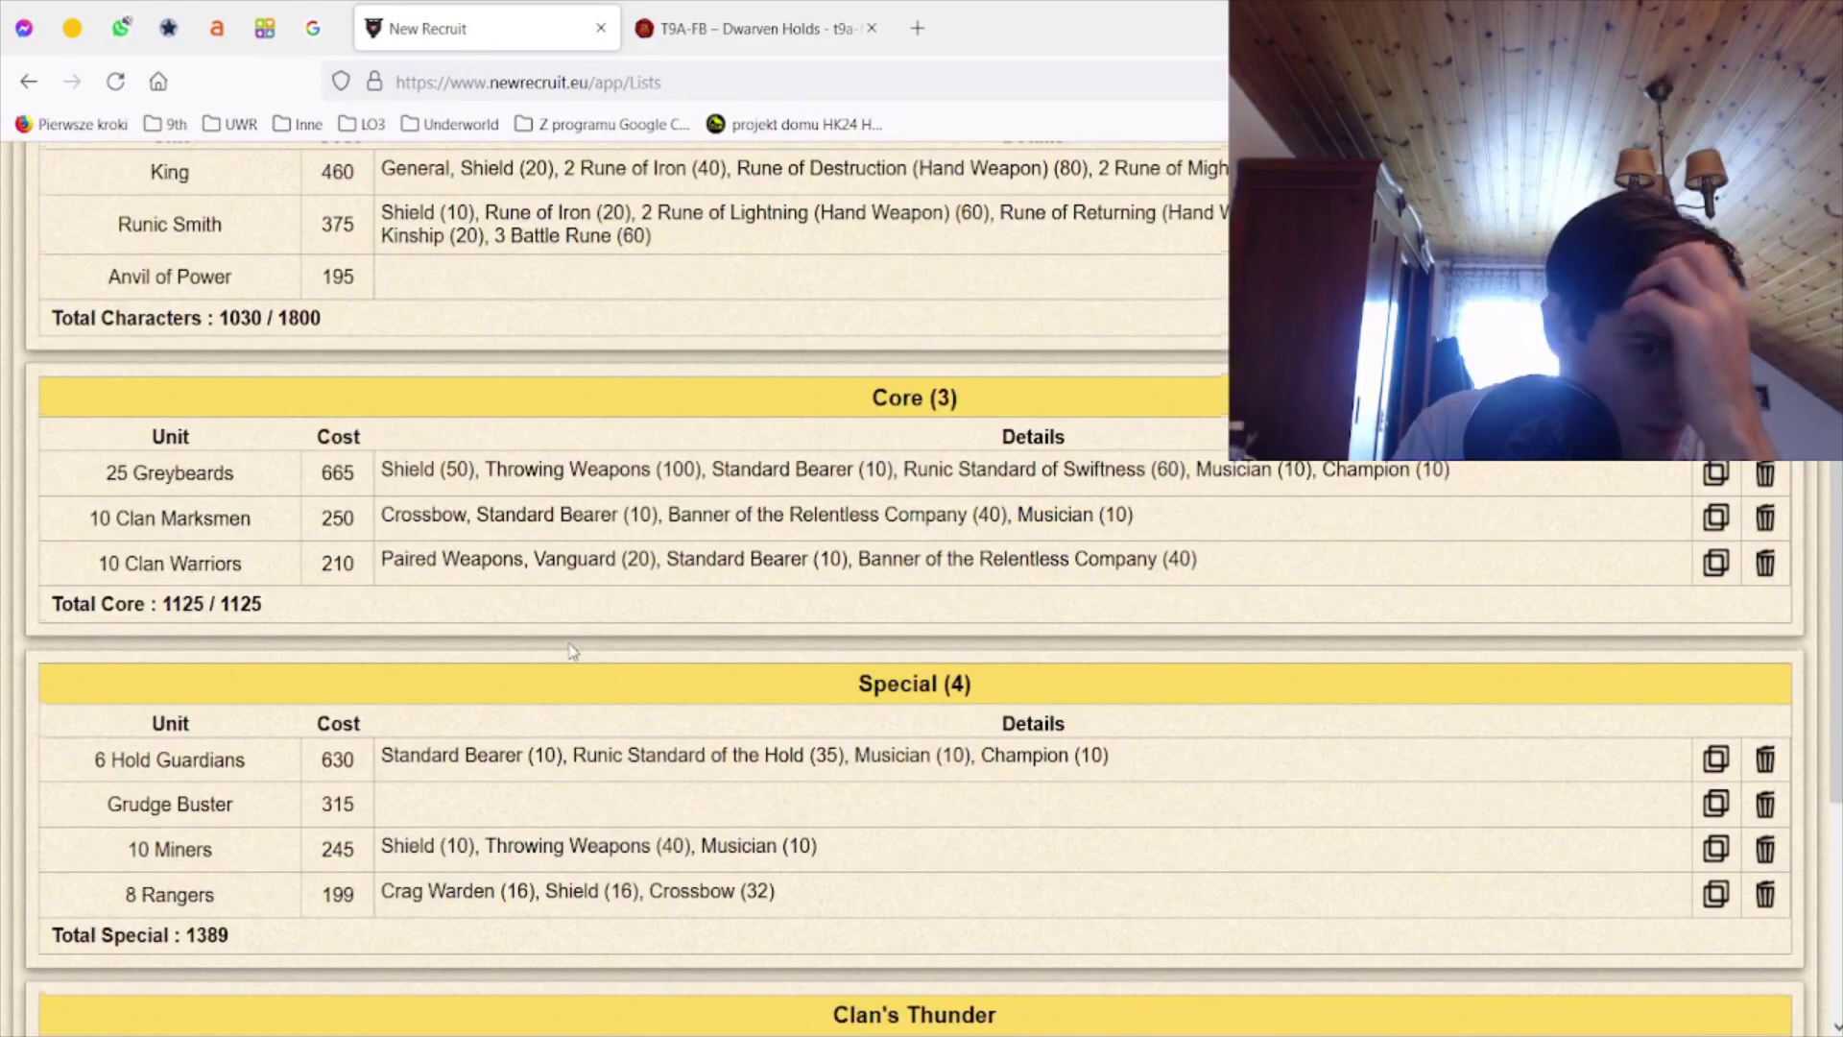
pyautogui.scroll(-2, 571, 650)
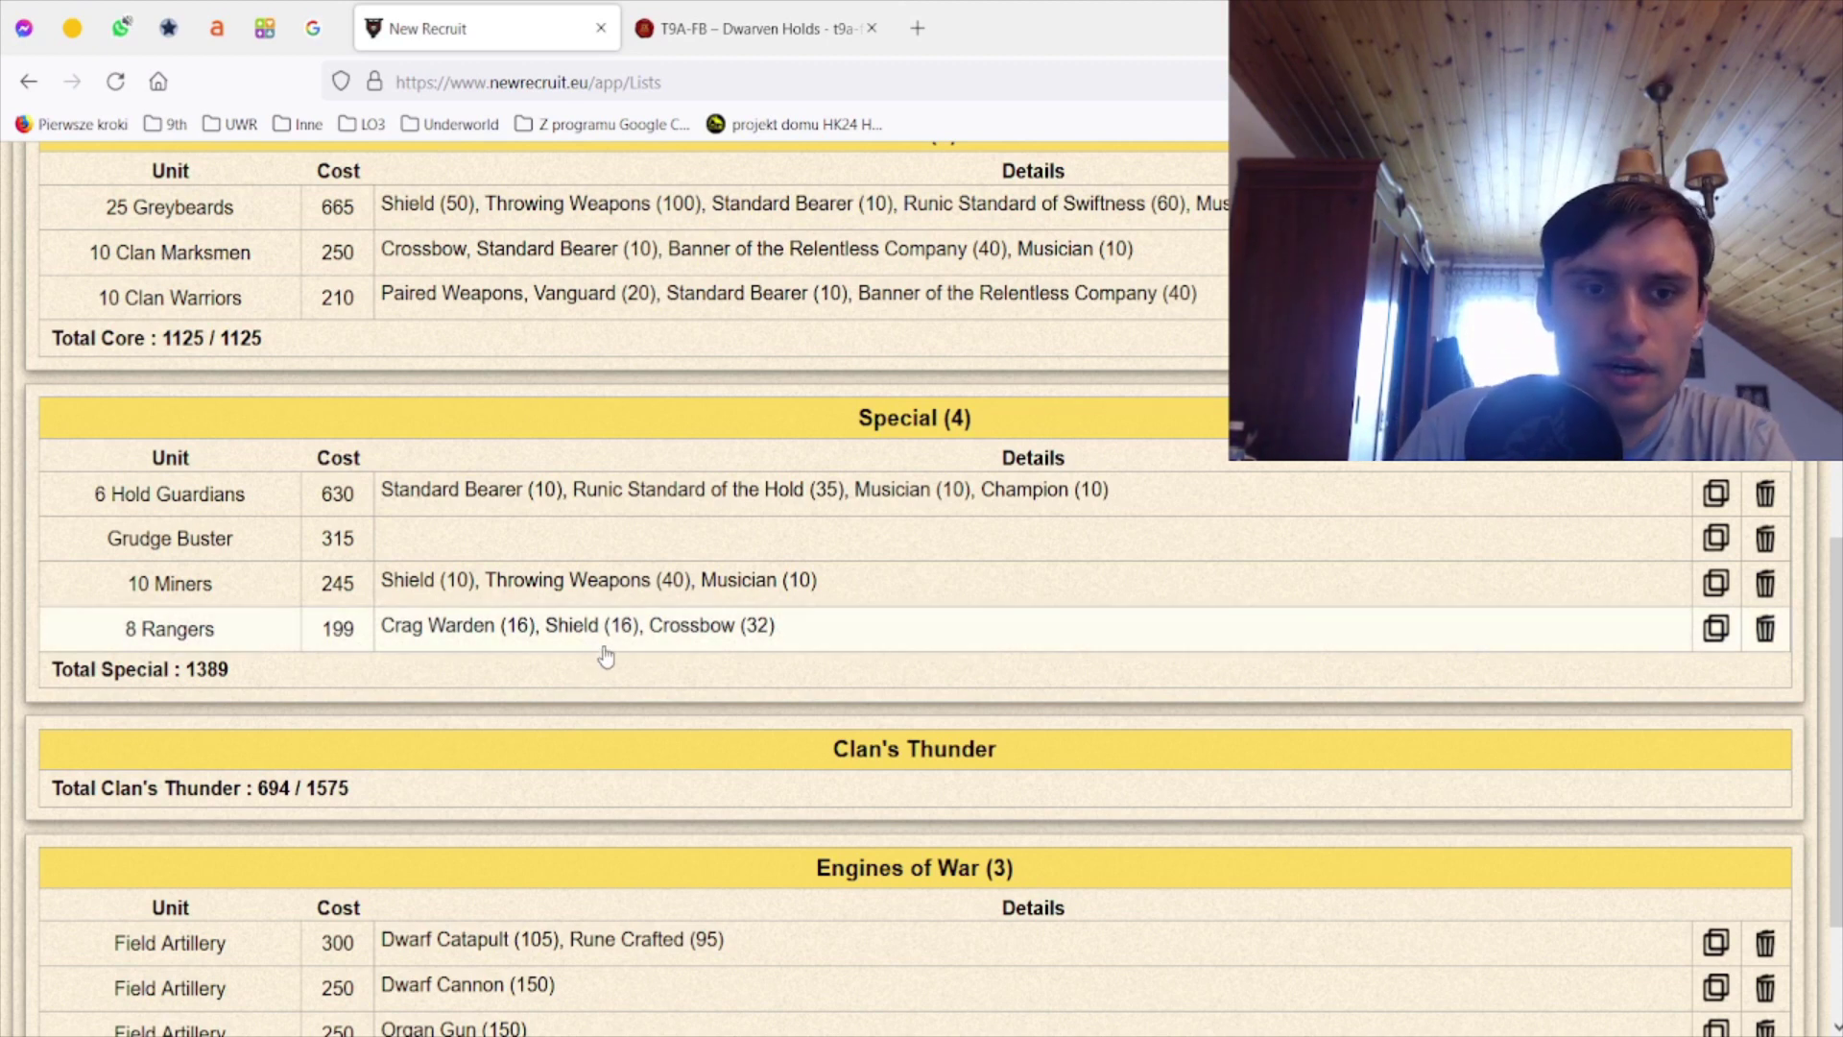
# - Give Clan Warriors throwing weapons (220) and drop the Clan Marksmen's musician (240)
pyautogui.click(733, 298)
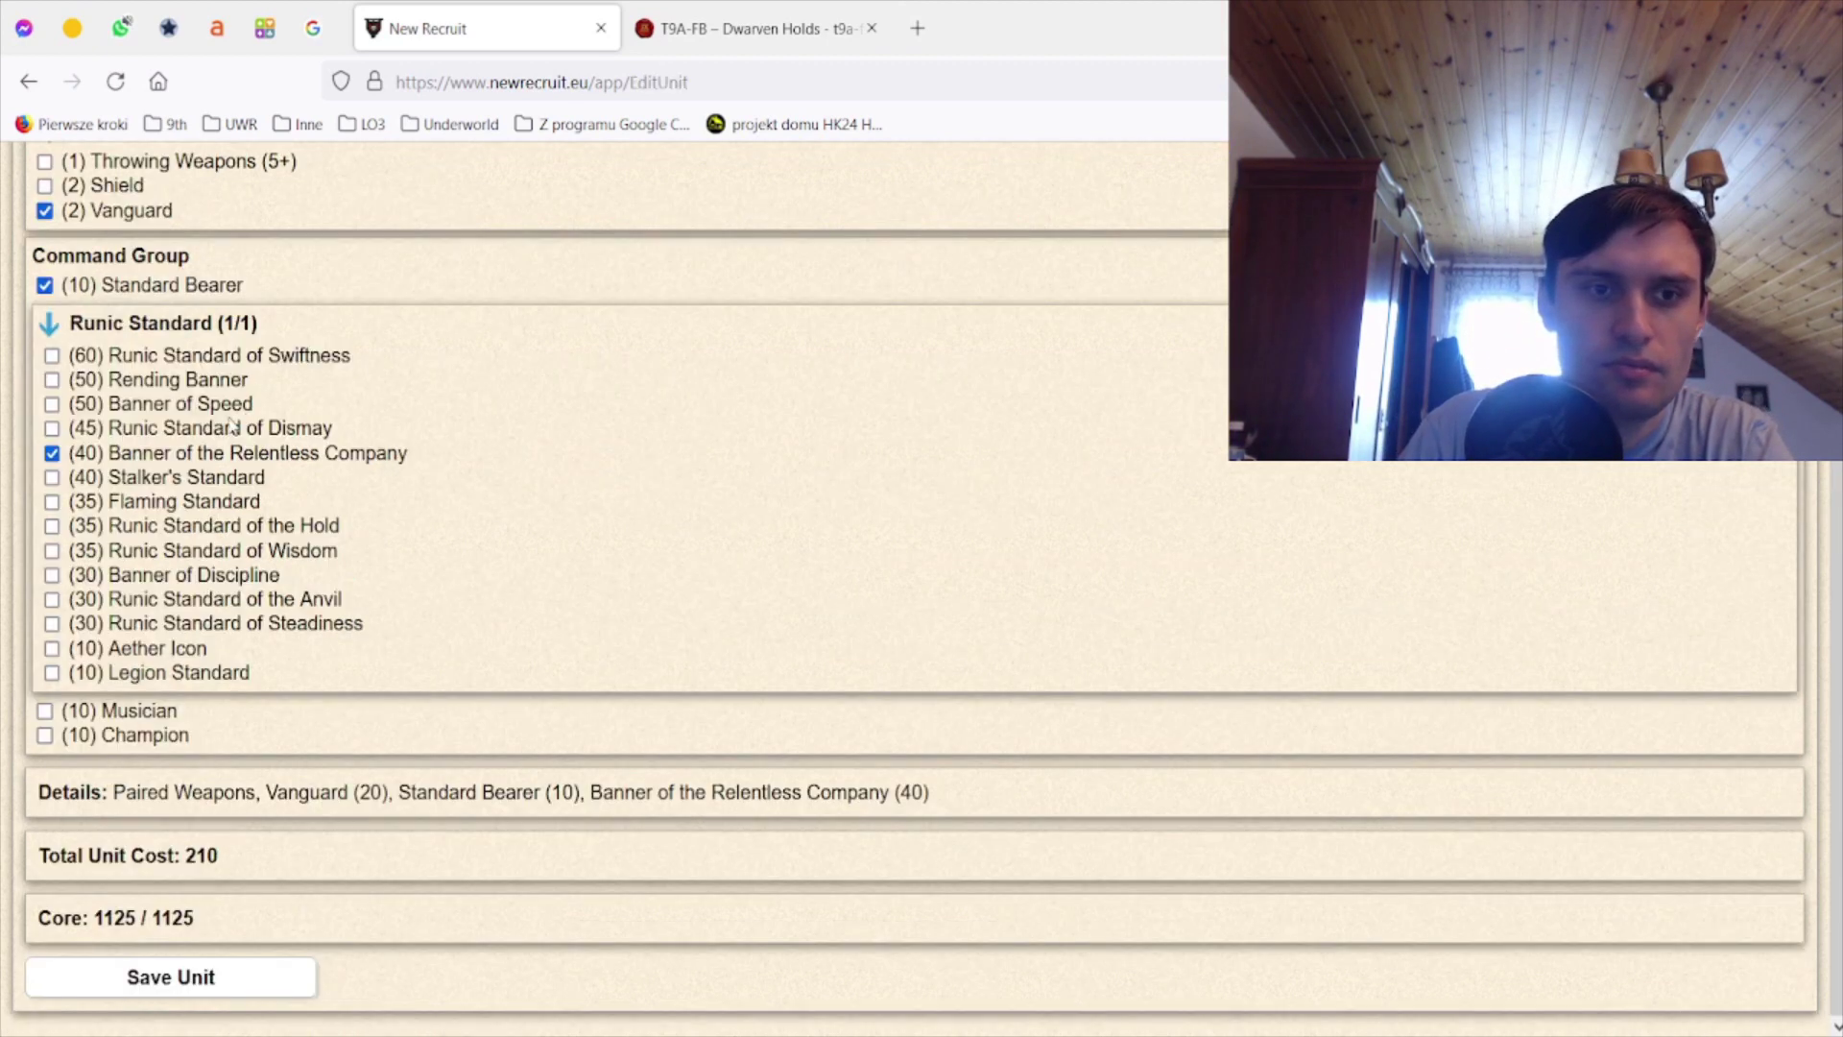
pyautogui.scroll(3, 230, 428)
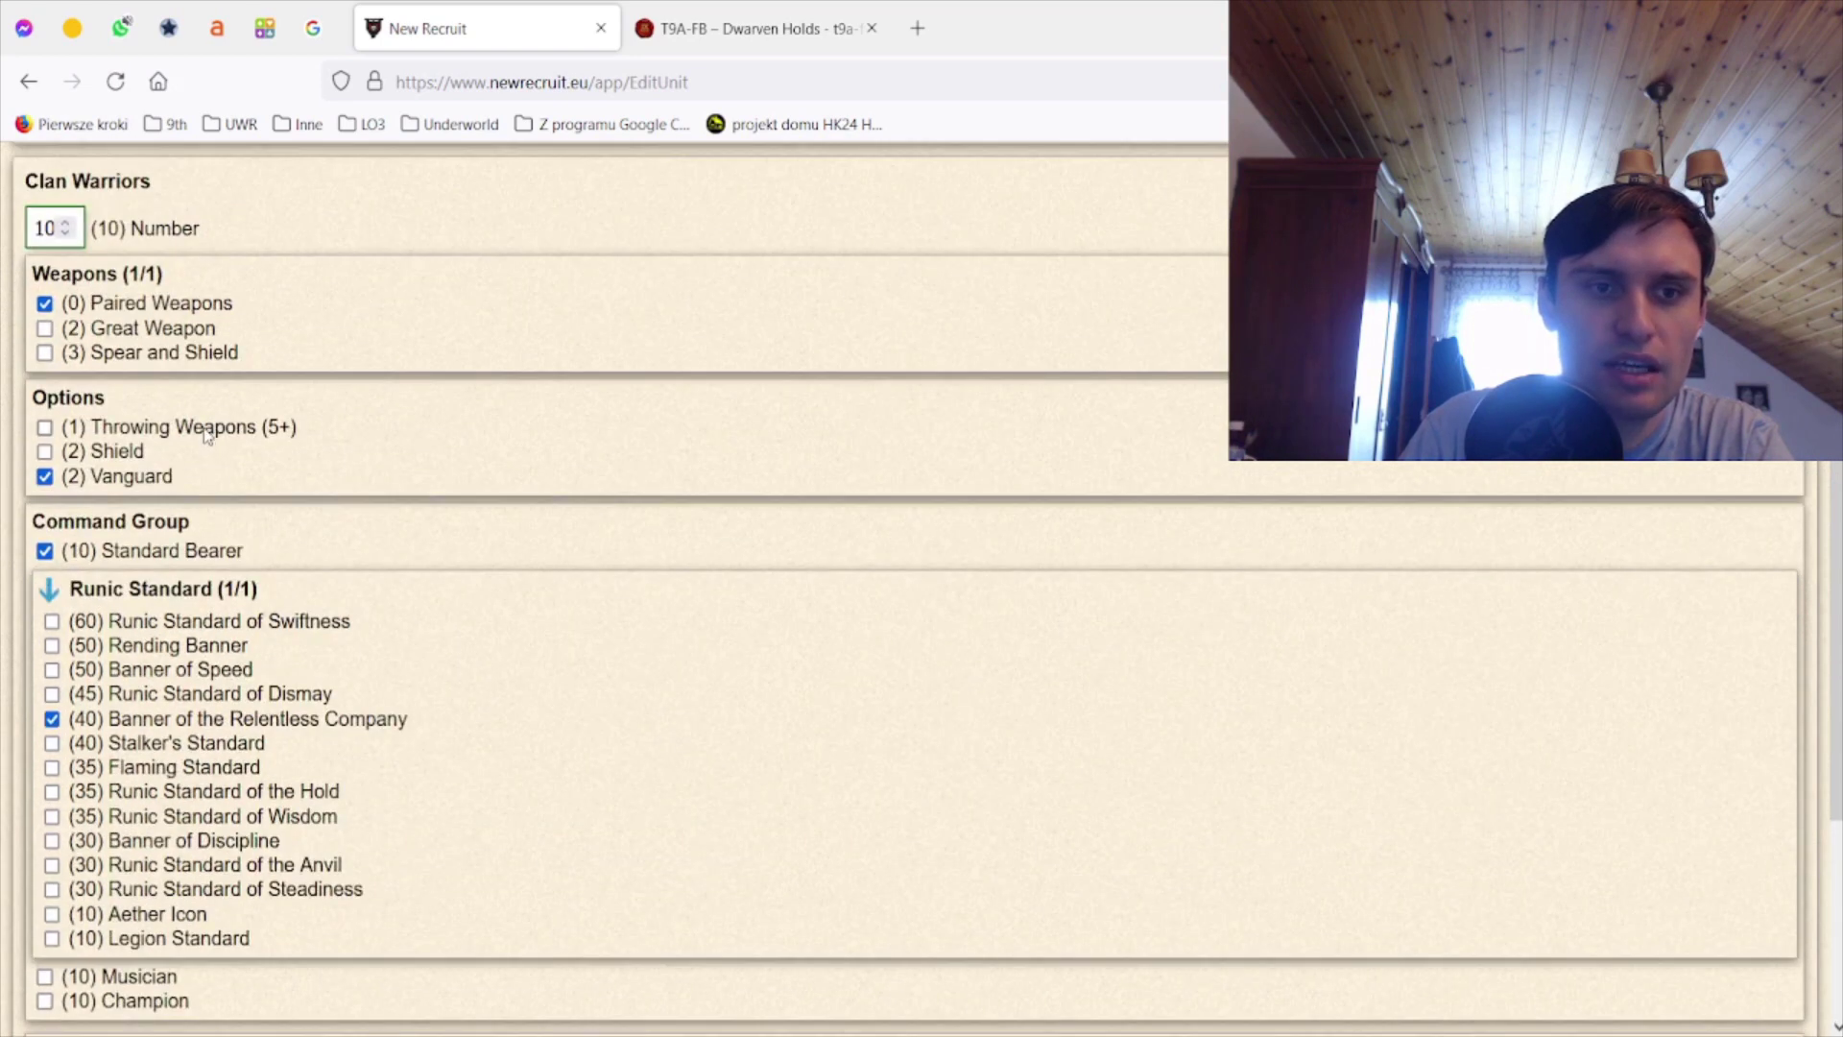
pyautogui.scroll(-3, 239, 697)
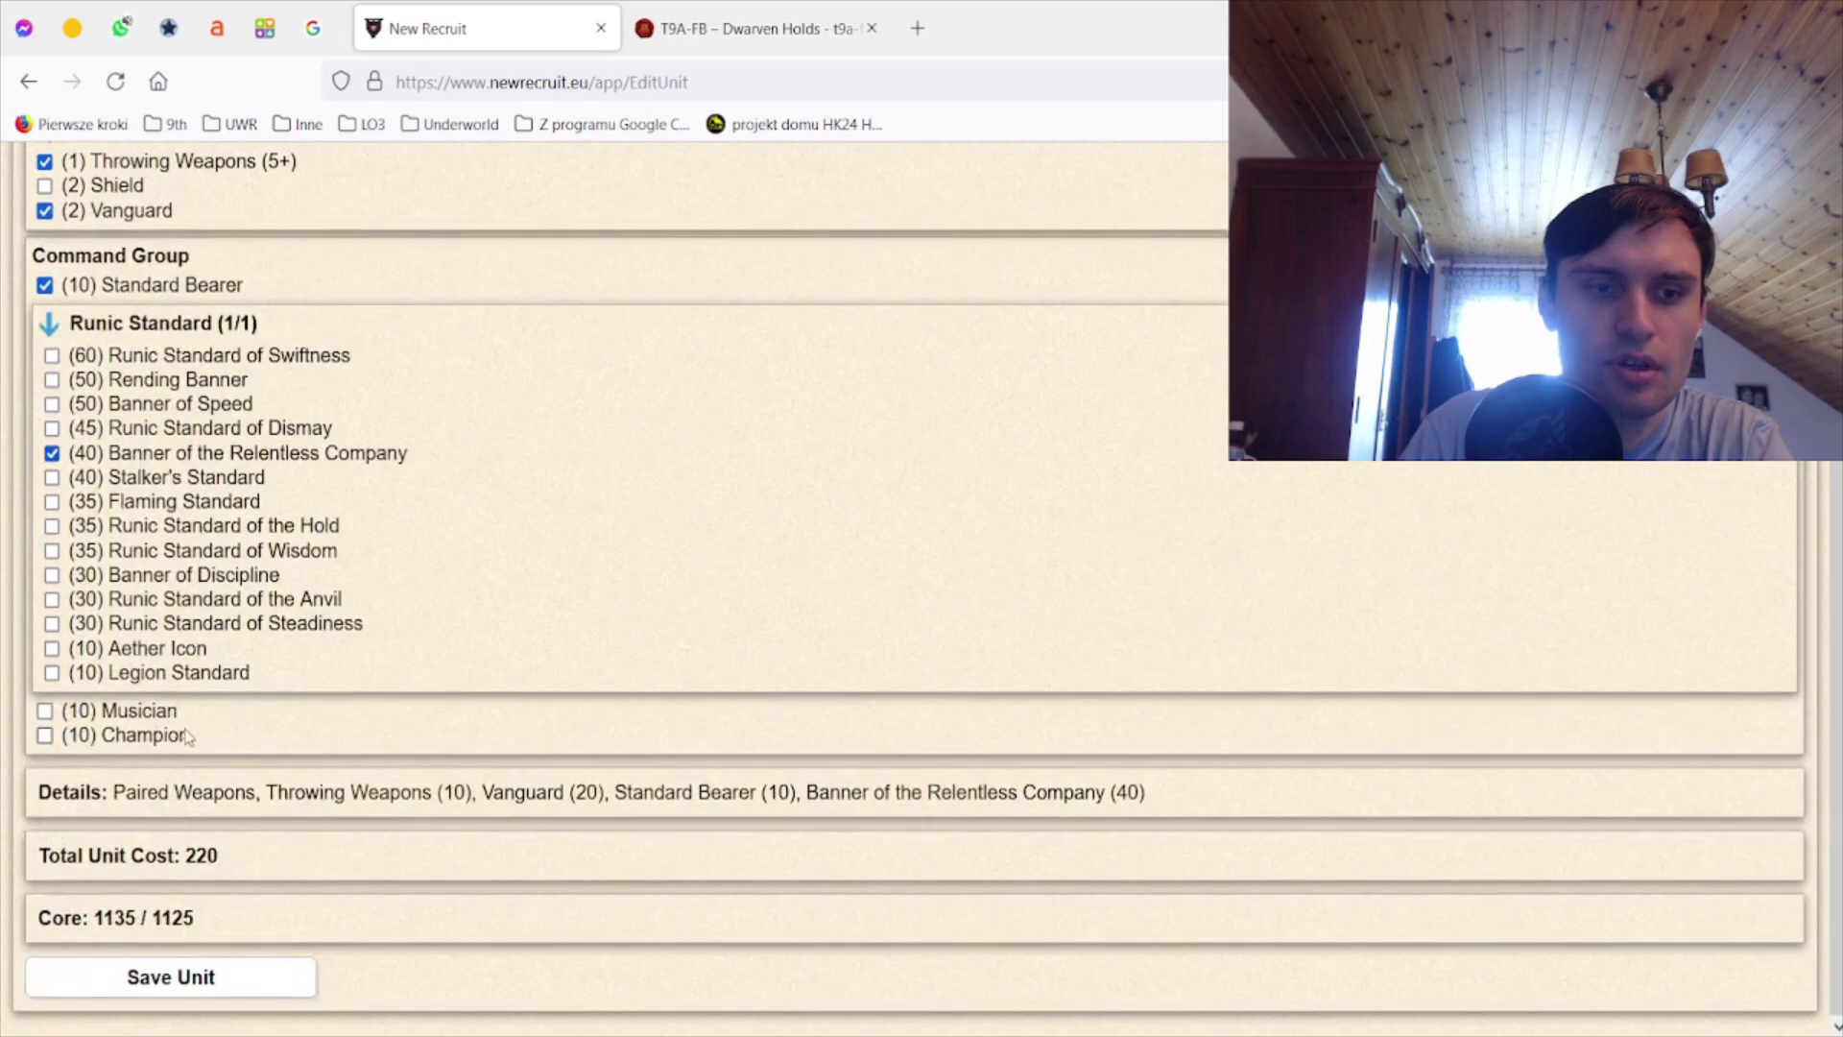
pyautogui.click(232, 975)
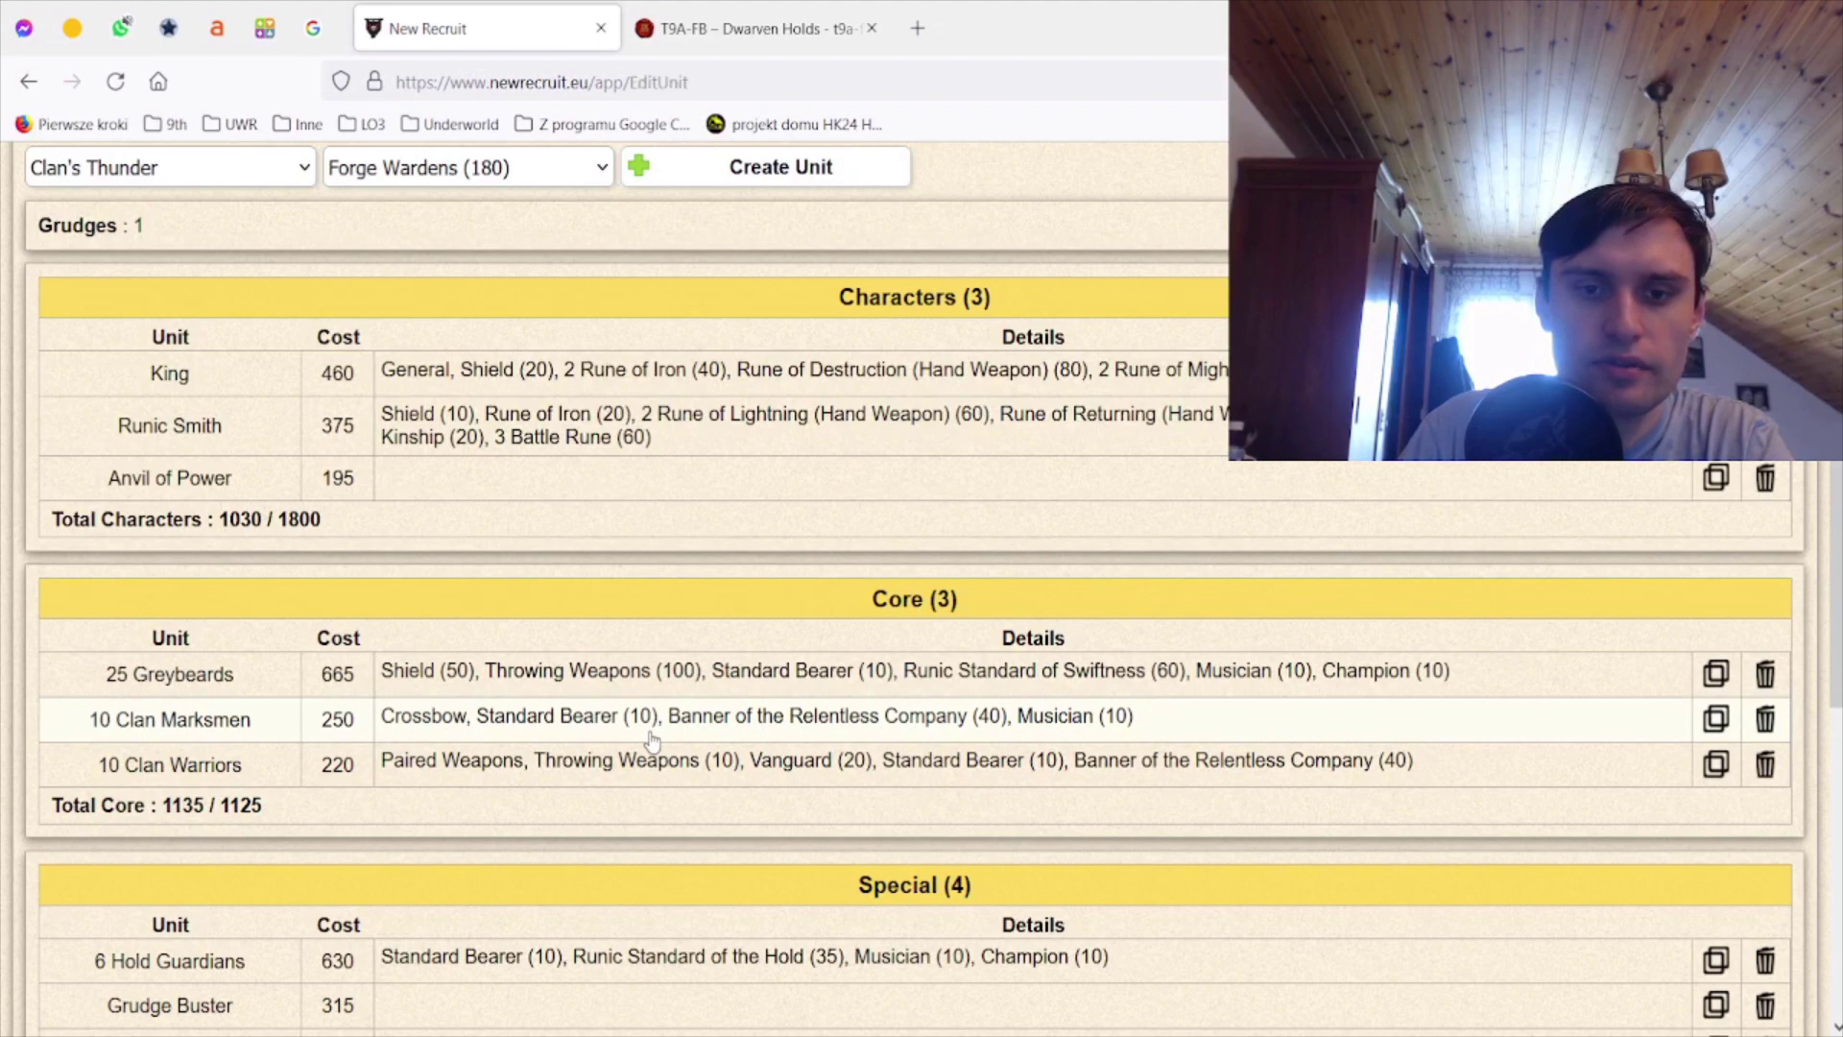
pyautogui.click(634, 734)
pyautogui.click(144, 735)
pyautogui.click(139, 737)
pyautogui.click(207, 981)
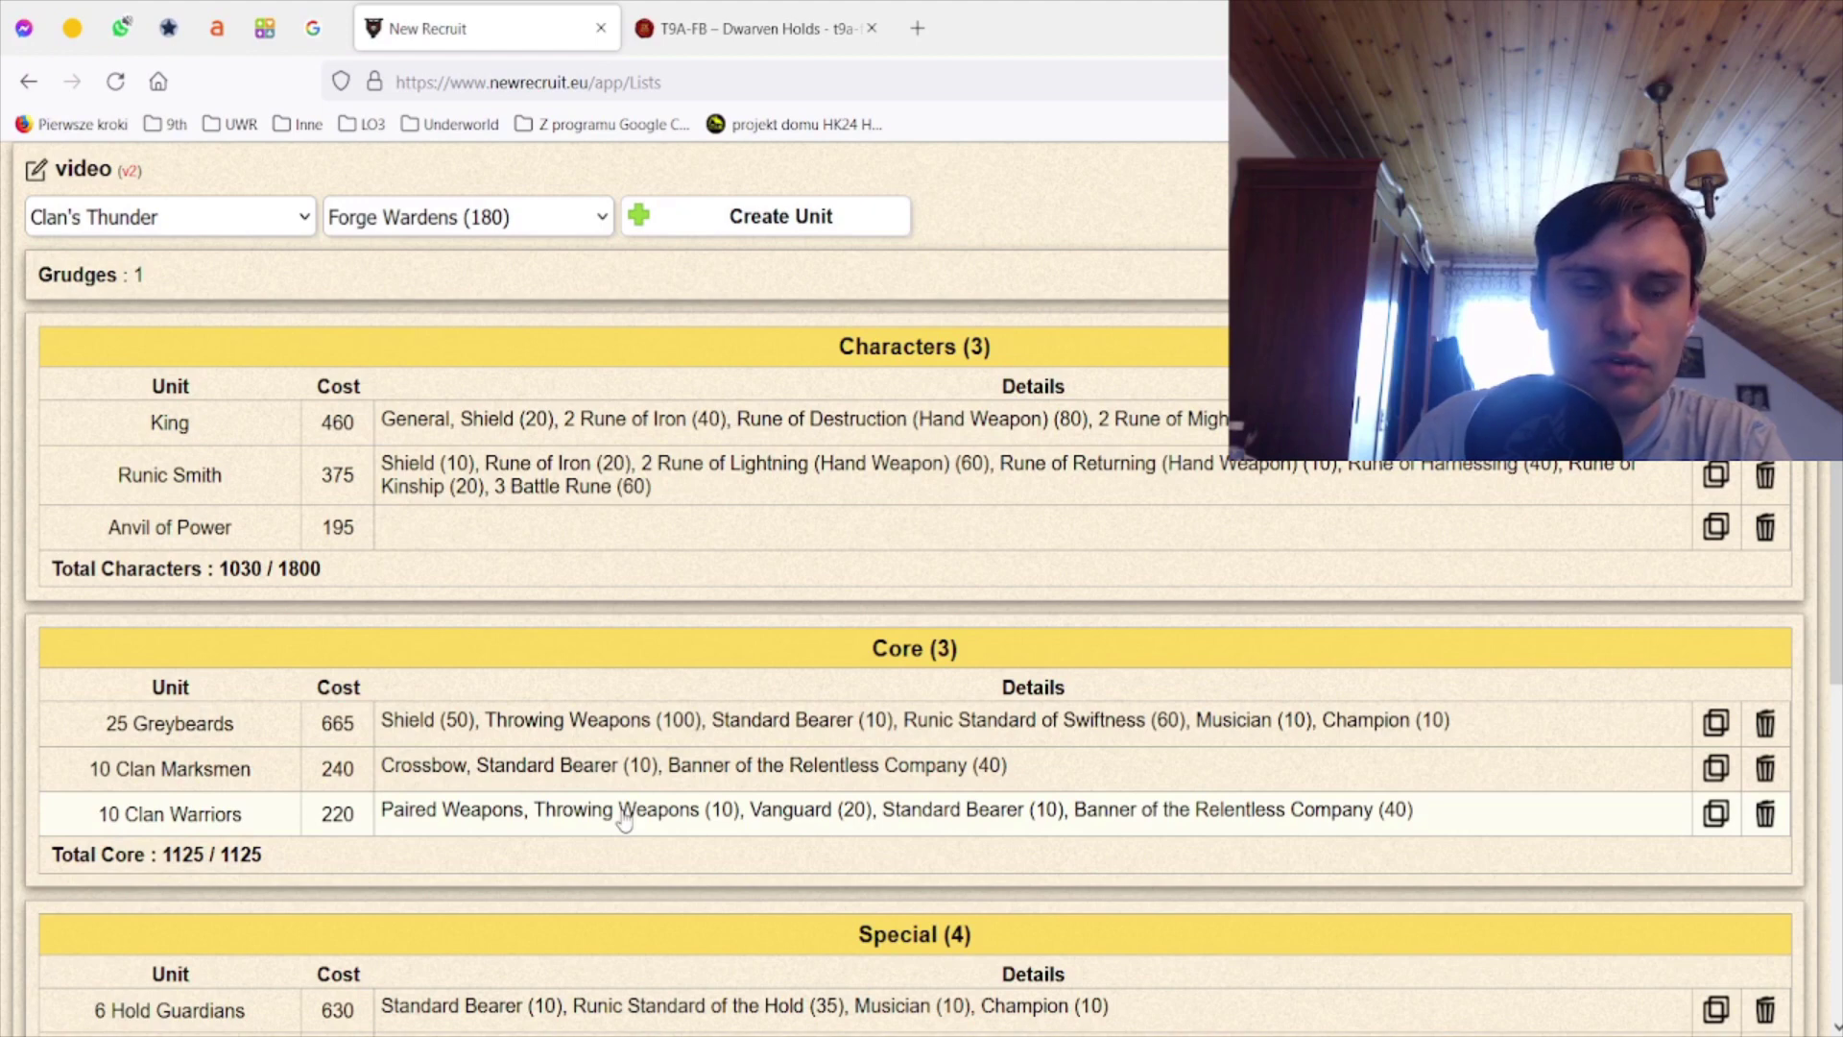
pyautogui.scroll(-2, 624, 820)
pyautogui.scroll(-3, 624, 820)
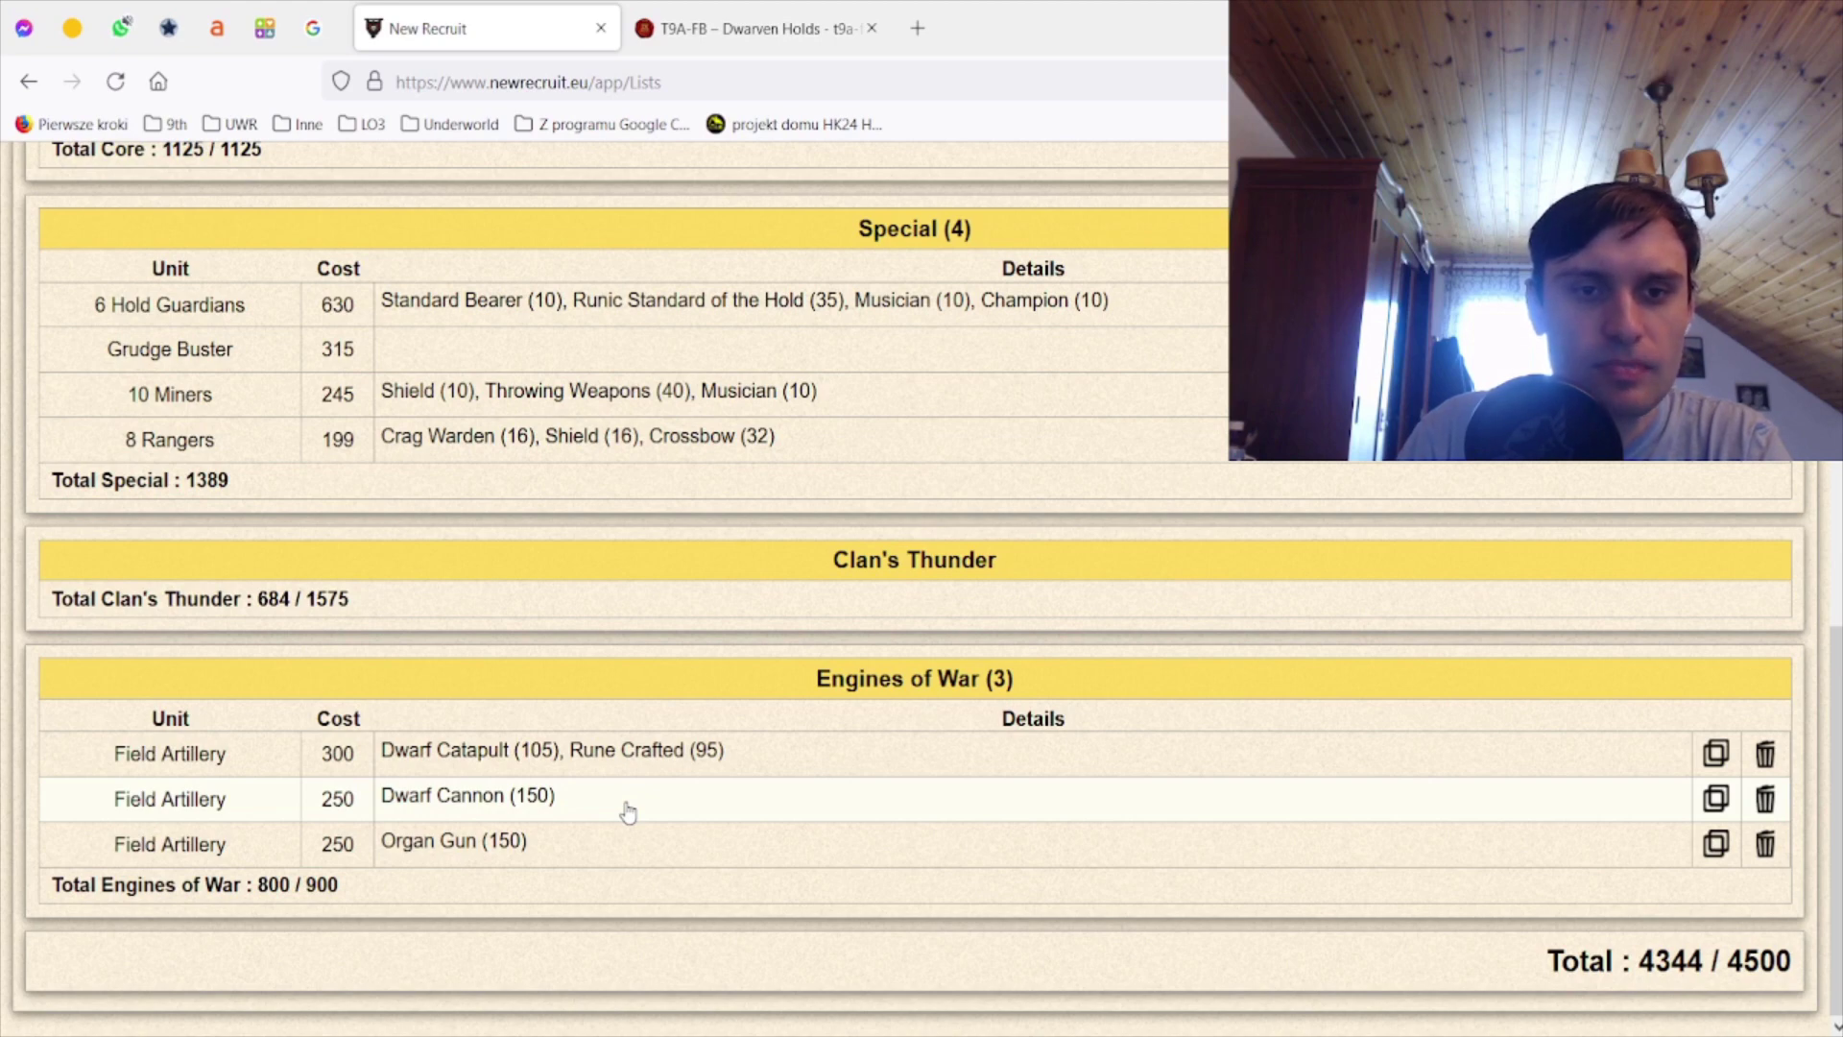
pyautogui.scroll(3, 628, 813)
pyautogui.scroll(-3, 628, 812)
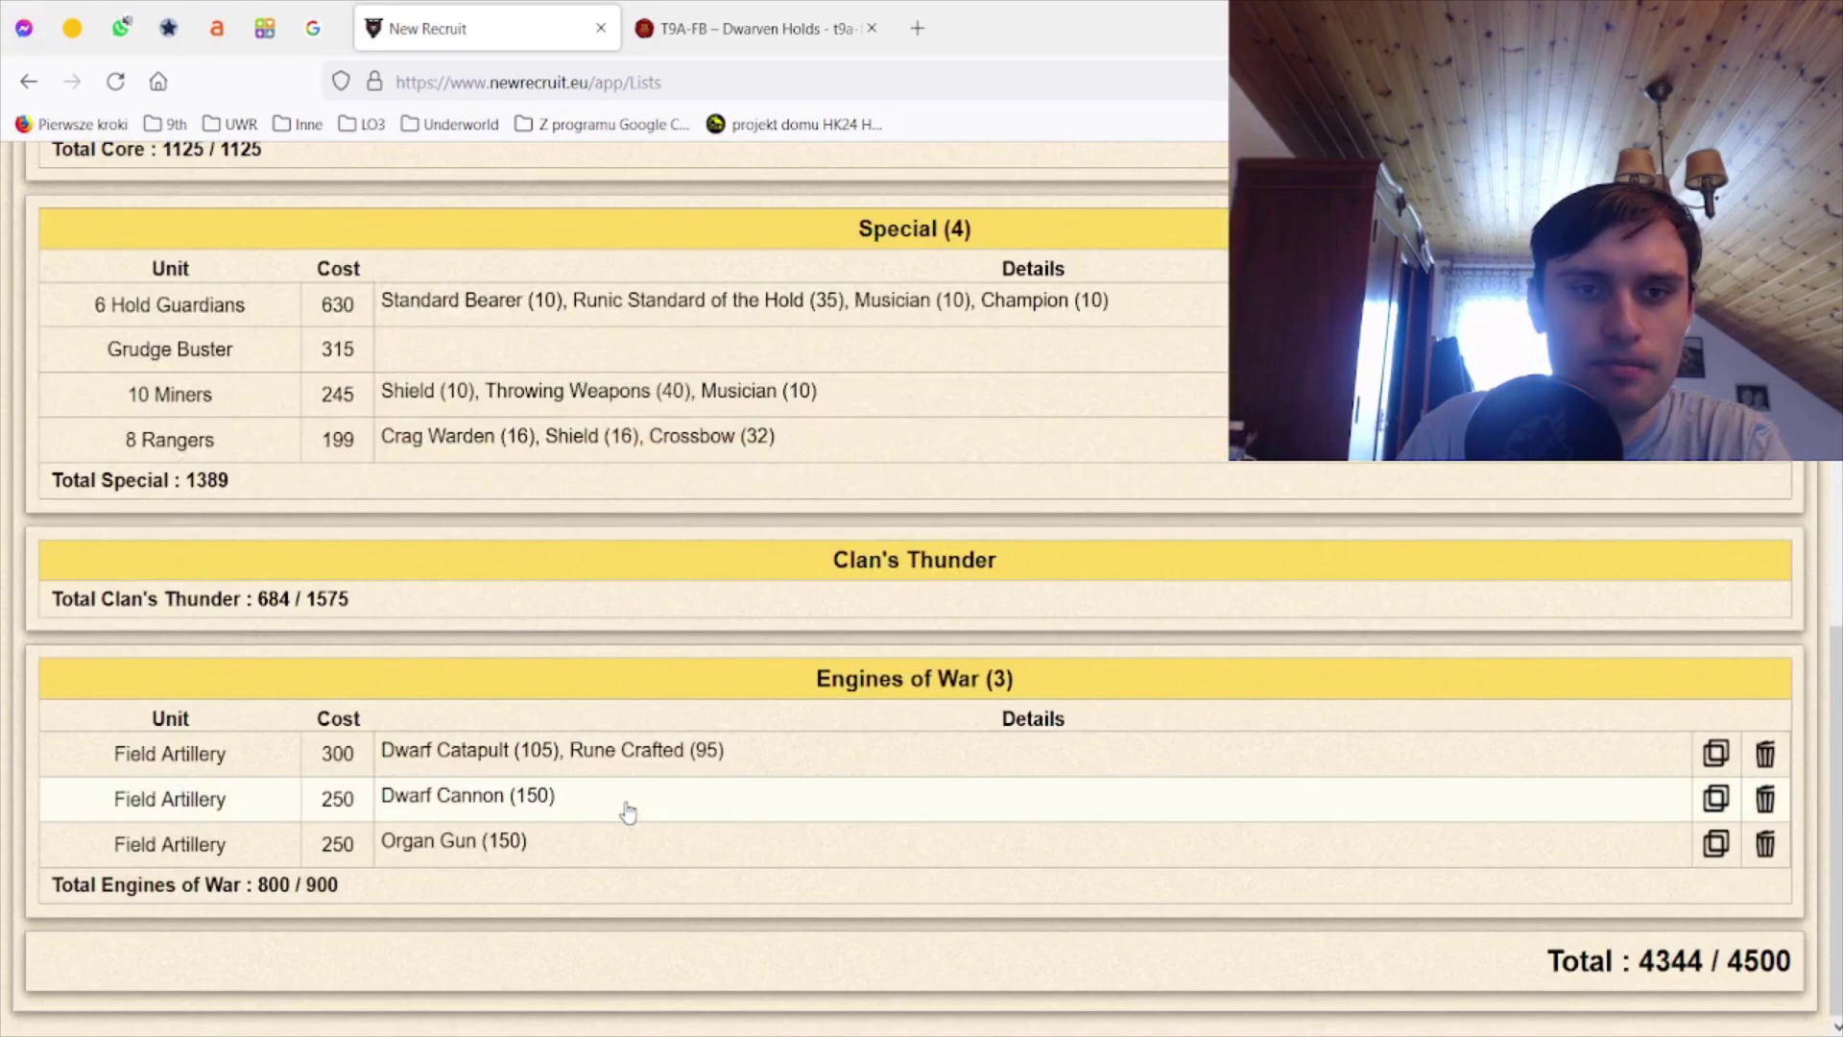
pyautogui.scroll(4, 628, 812)
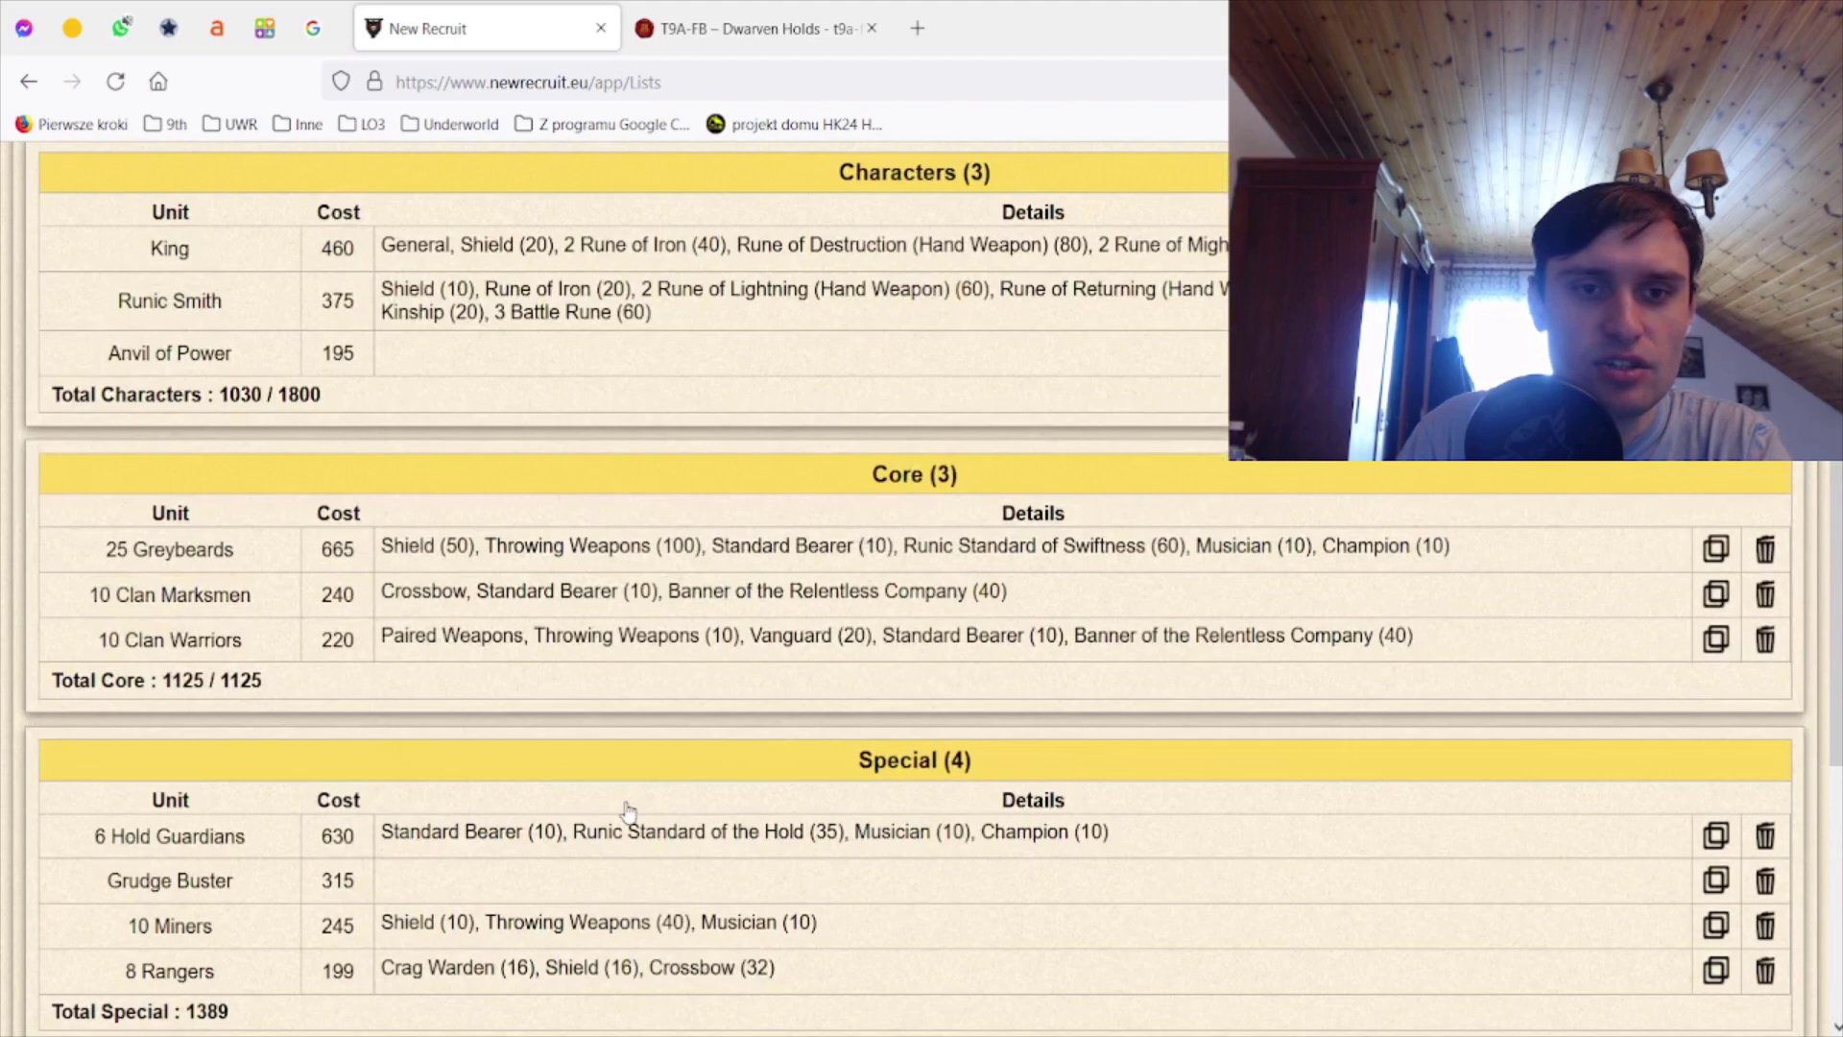
pyautogui.scroll(1, 628, 811)
pyautogui.scroll(-2, 642, 778)
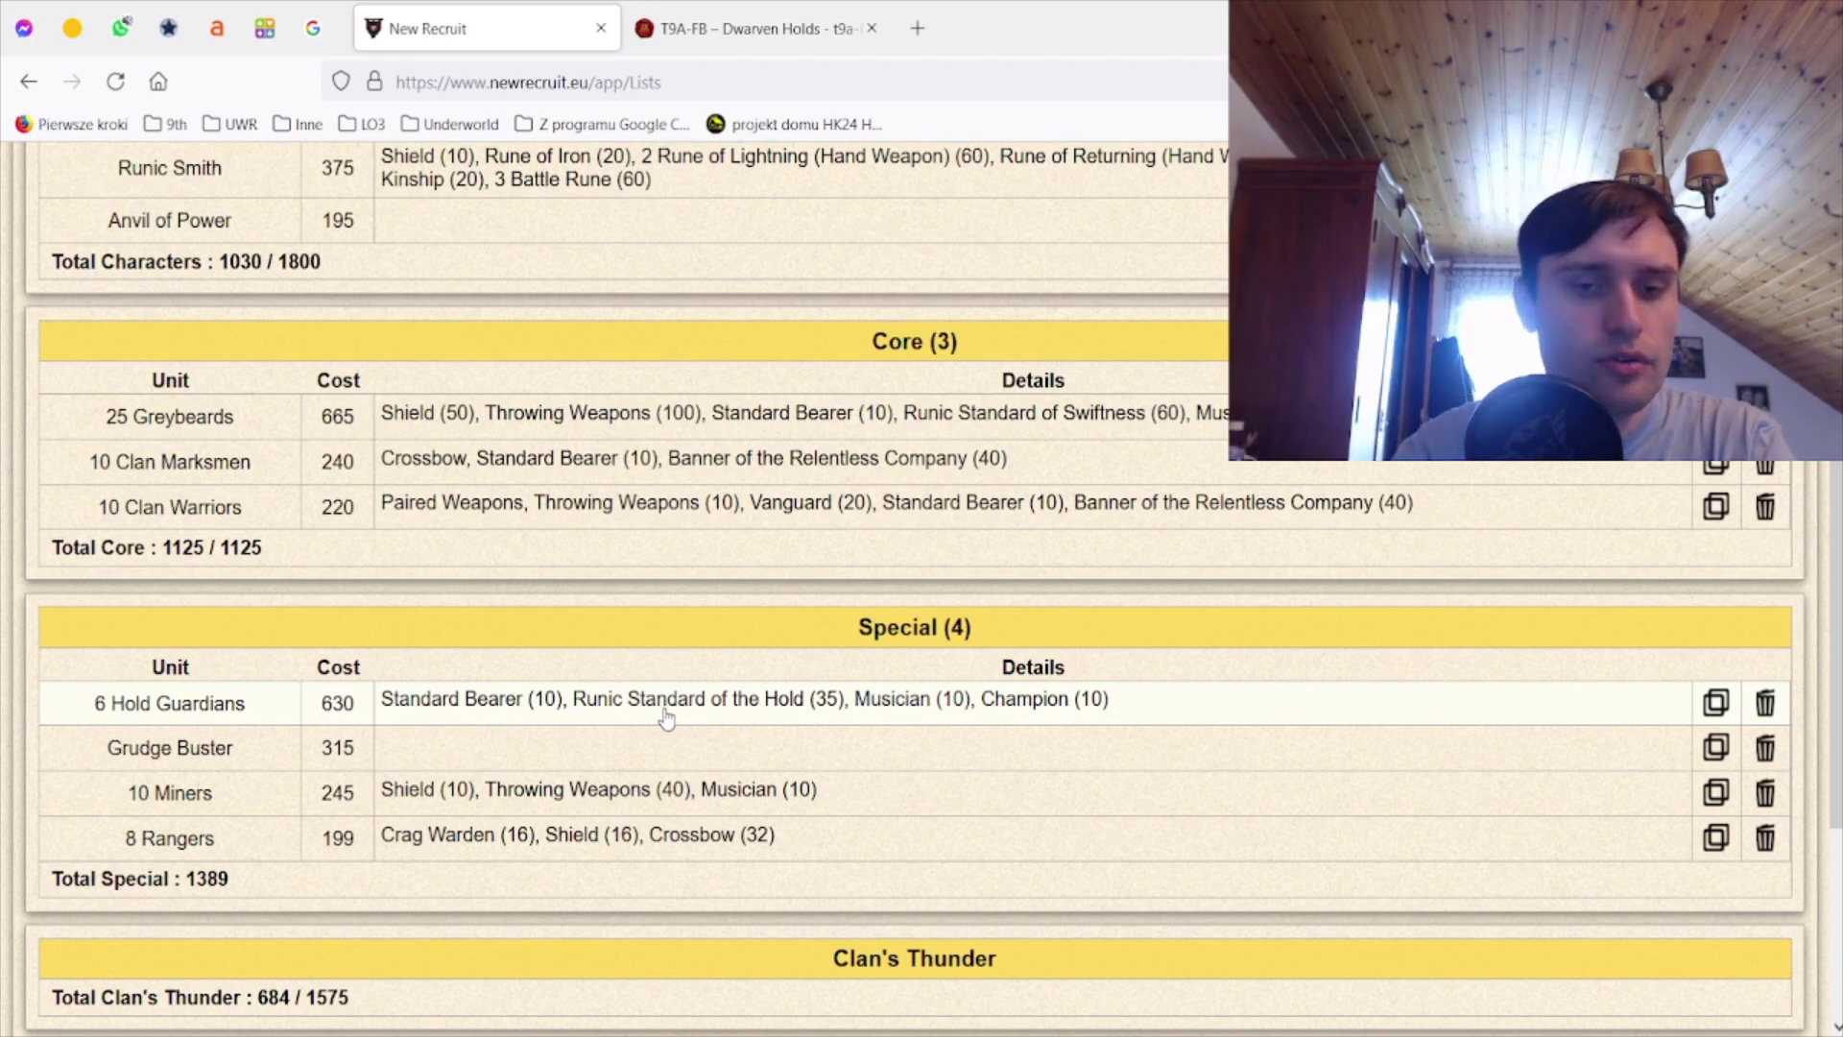
pyautogui.scroll(-3, 563, 784)
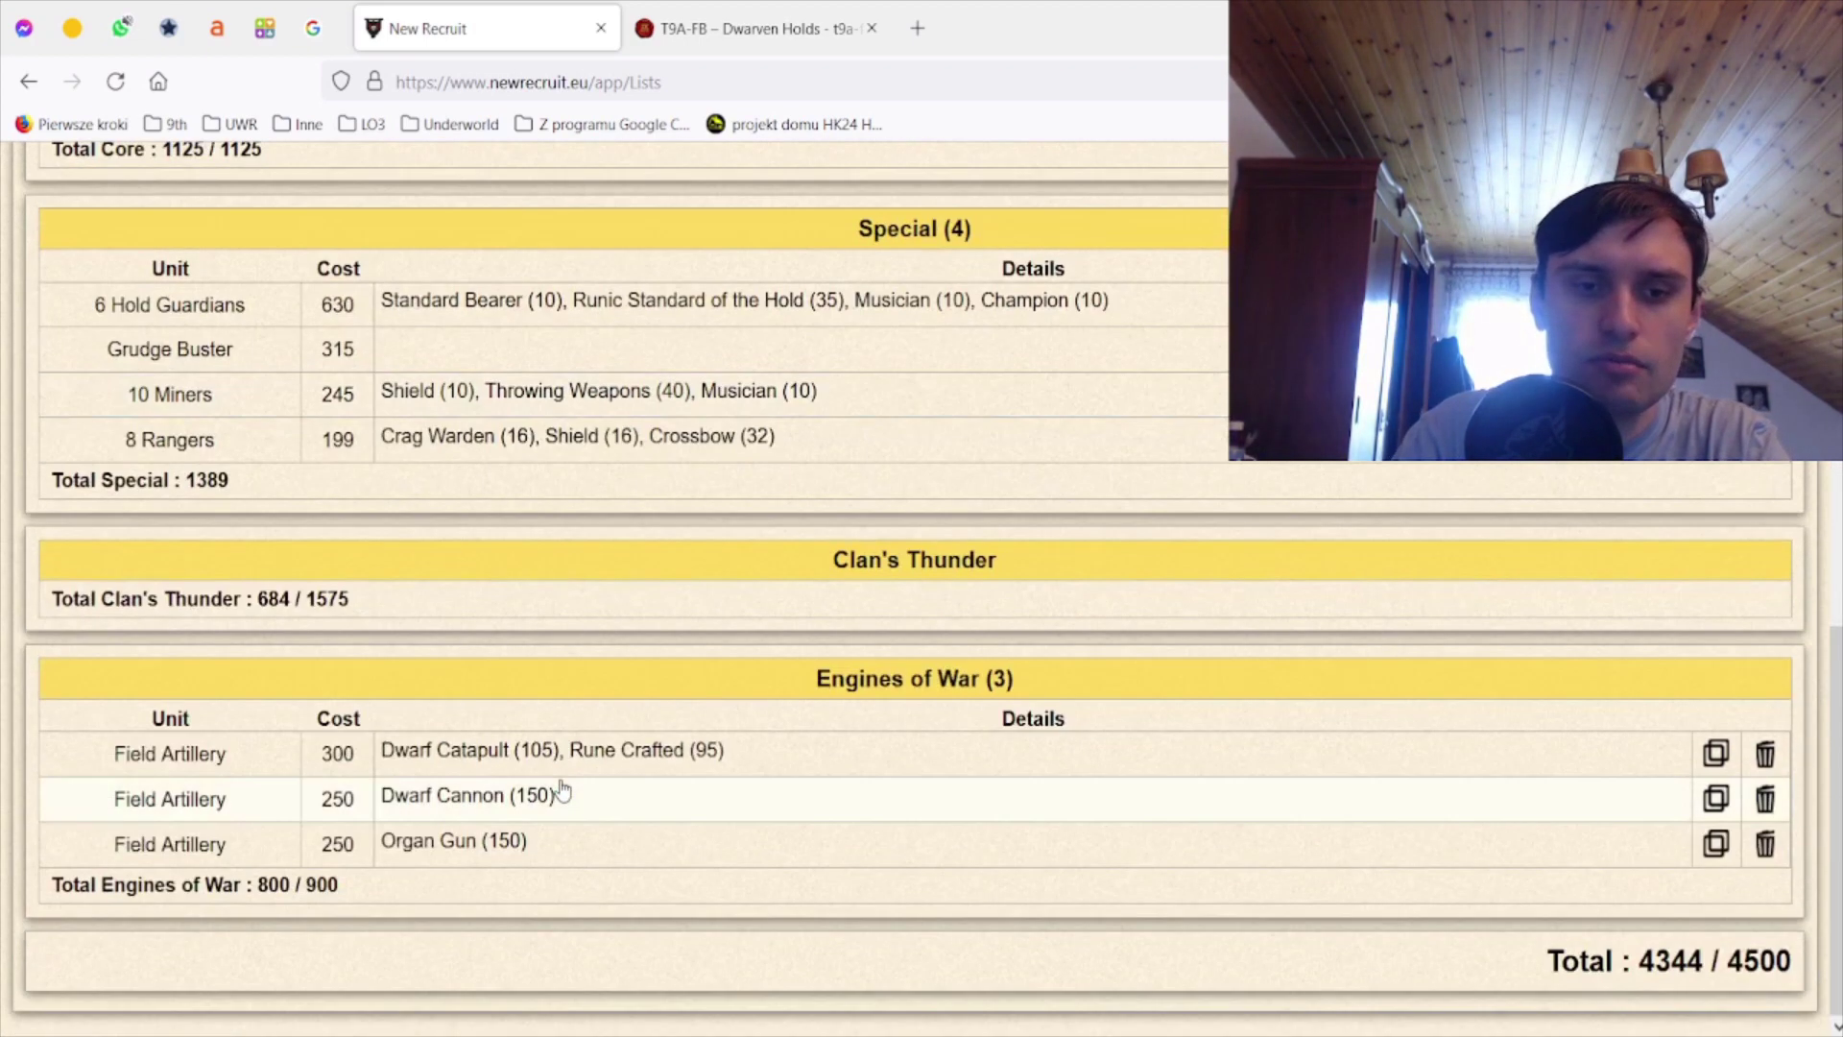
pyautogui.scroll(2, 634, 851)
pyautogui.scroll(3, 635, 850)
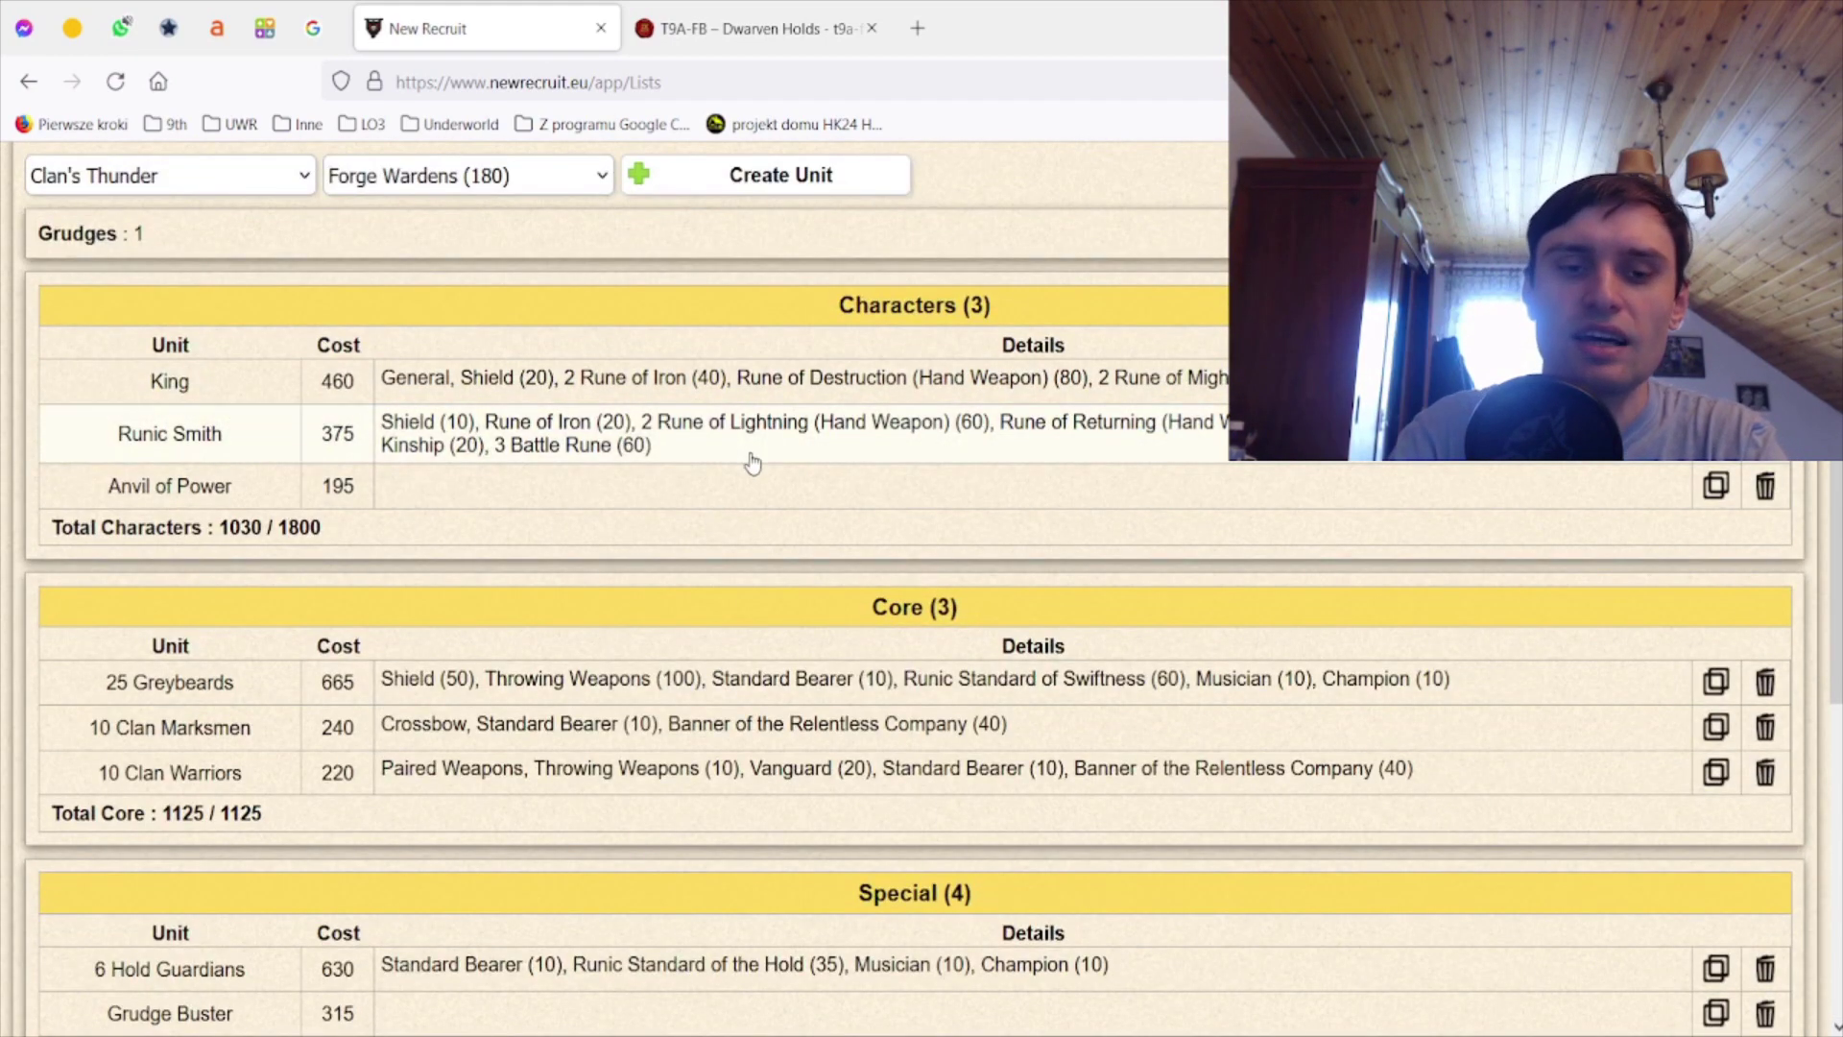
pyautogui.scroll(-5, 779, 530)
pyautogui.scroll(7, 779, 530)
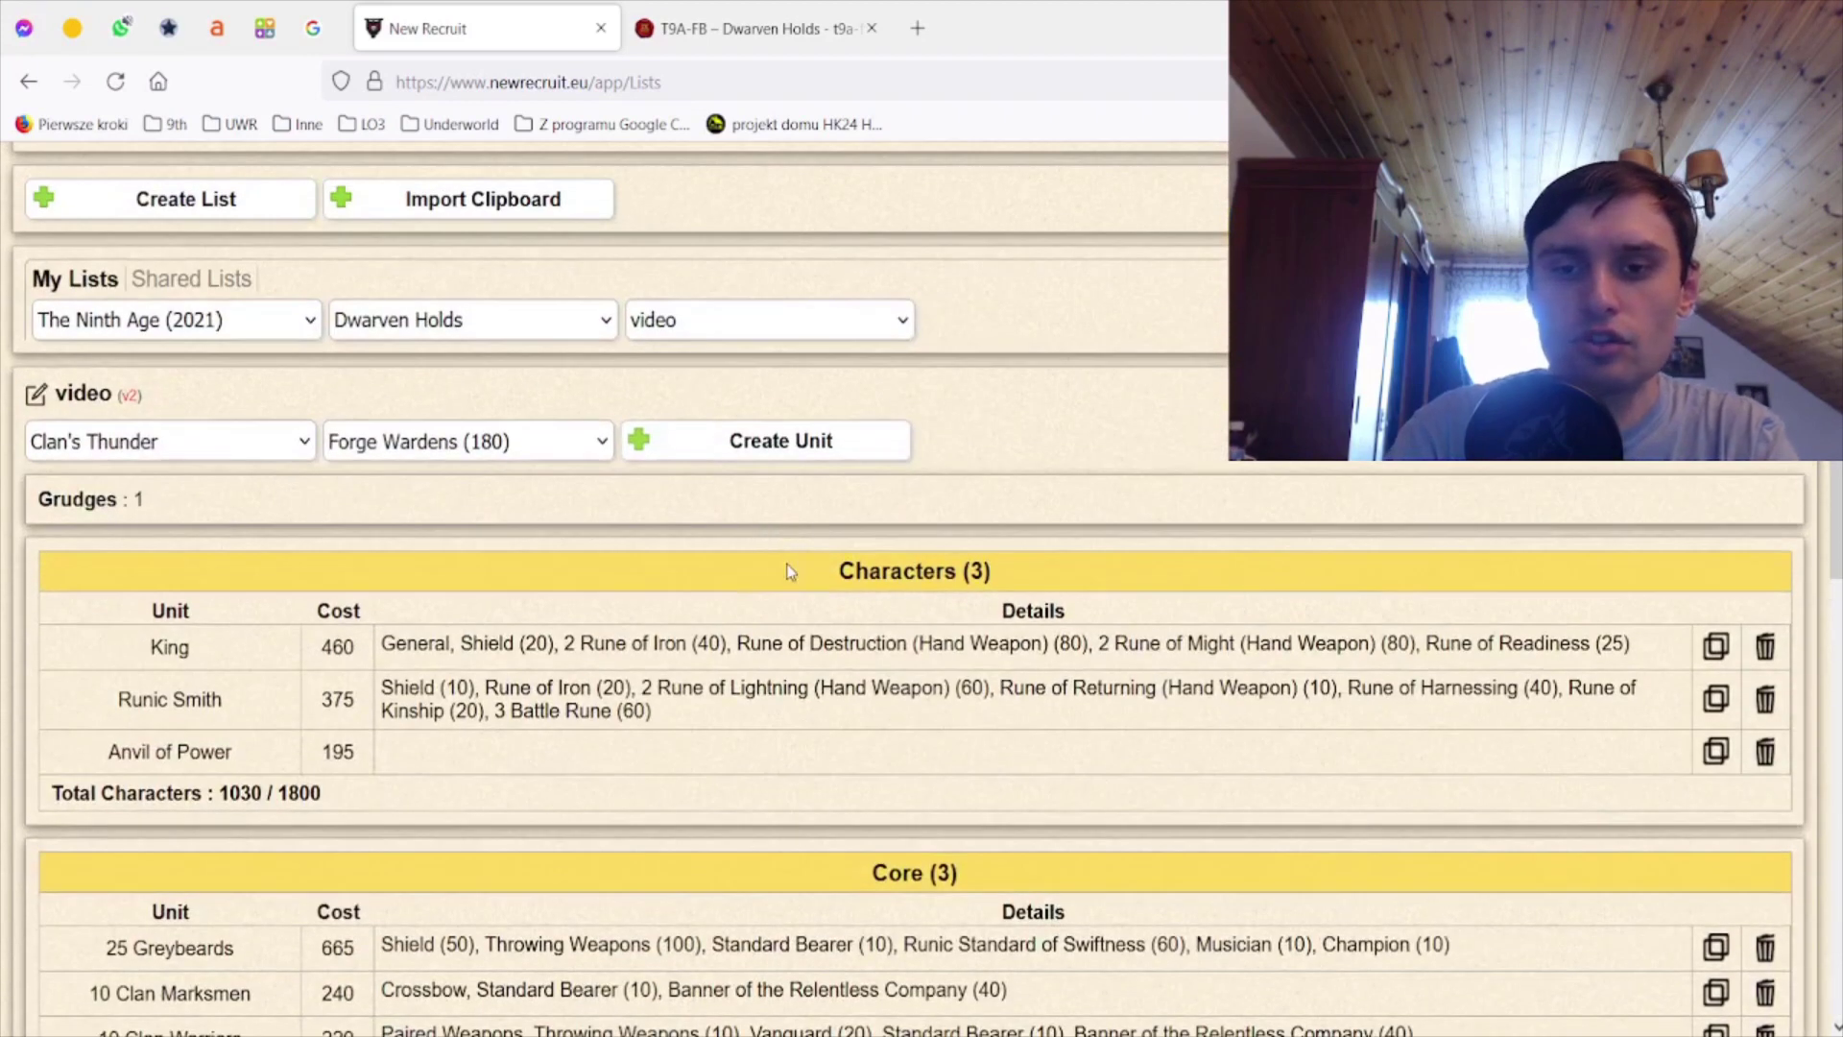
# - Check Rune of Harnessing in the rulebook, then save the Runic Smith unchanged at 375 points
pyautogui.click(799, 699)
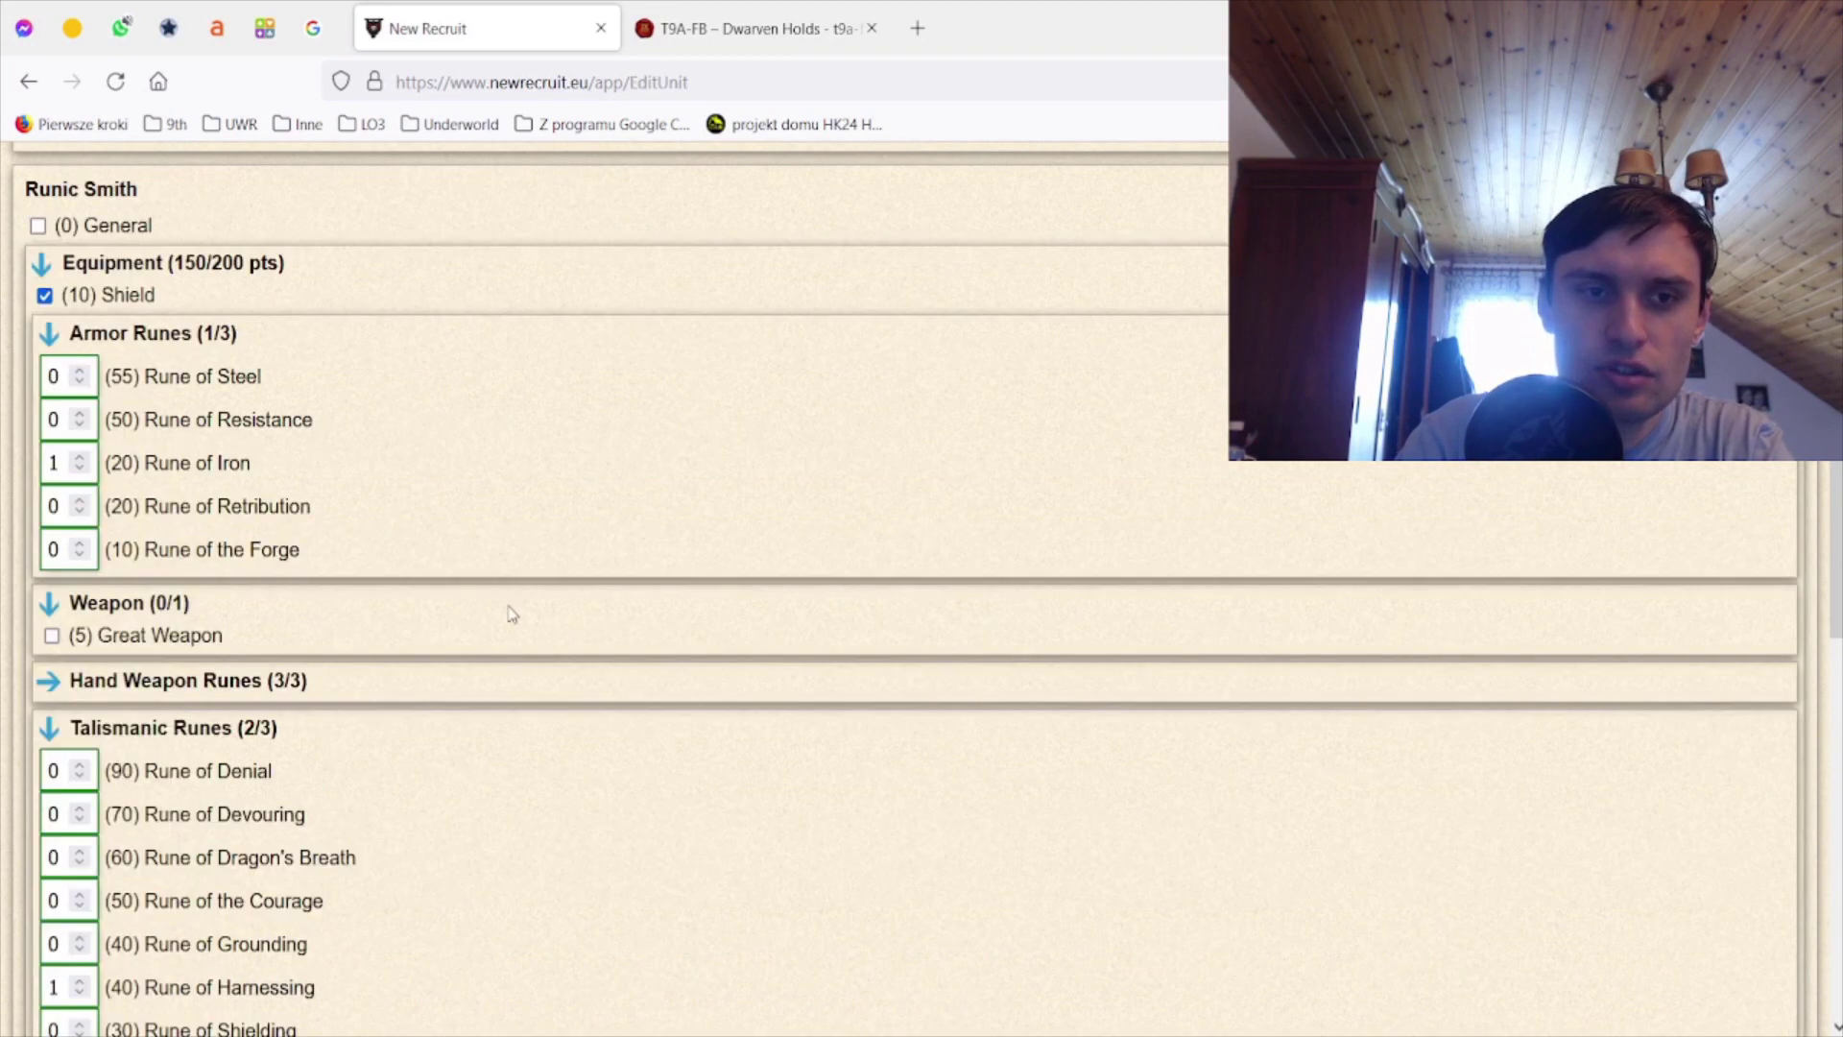
pyautogui.scroll(-3, 404, 672)
pyautogui.scroll(-3, 264, 606)
pyautogui.click(746, 27)
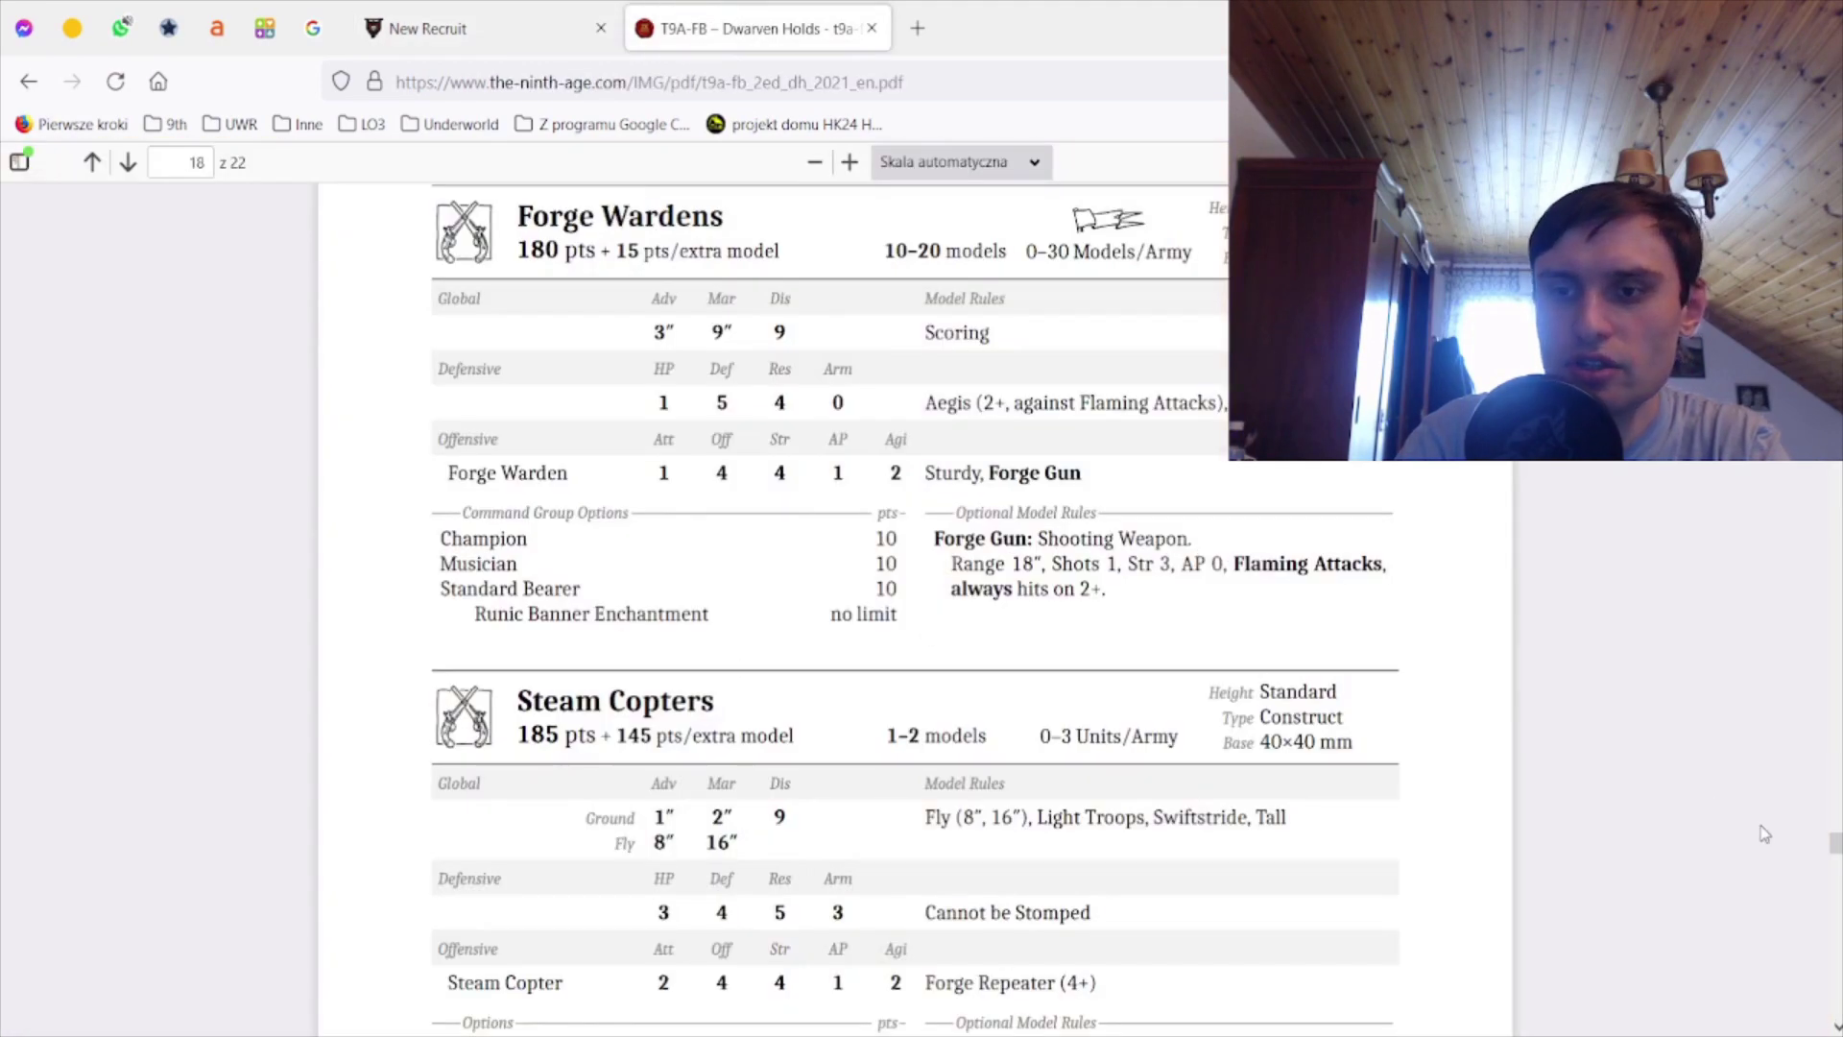
pyautogui.scroll(15, 915, 605)
pyautogui.scroll(5, 915, 605)
pyautogui.scroll(-4, 1347, 611)
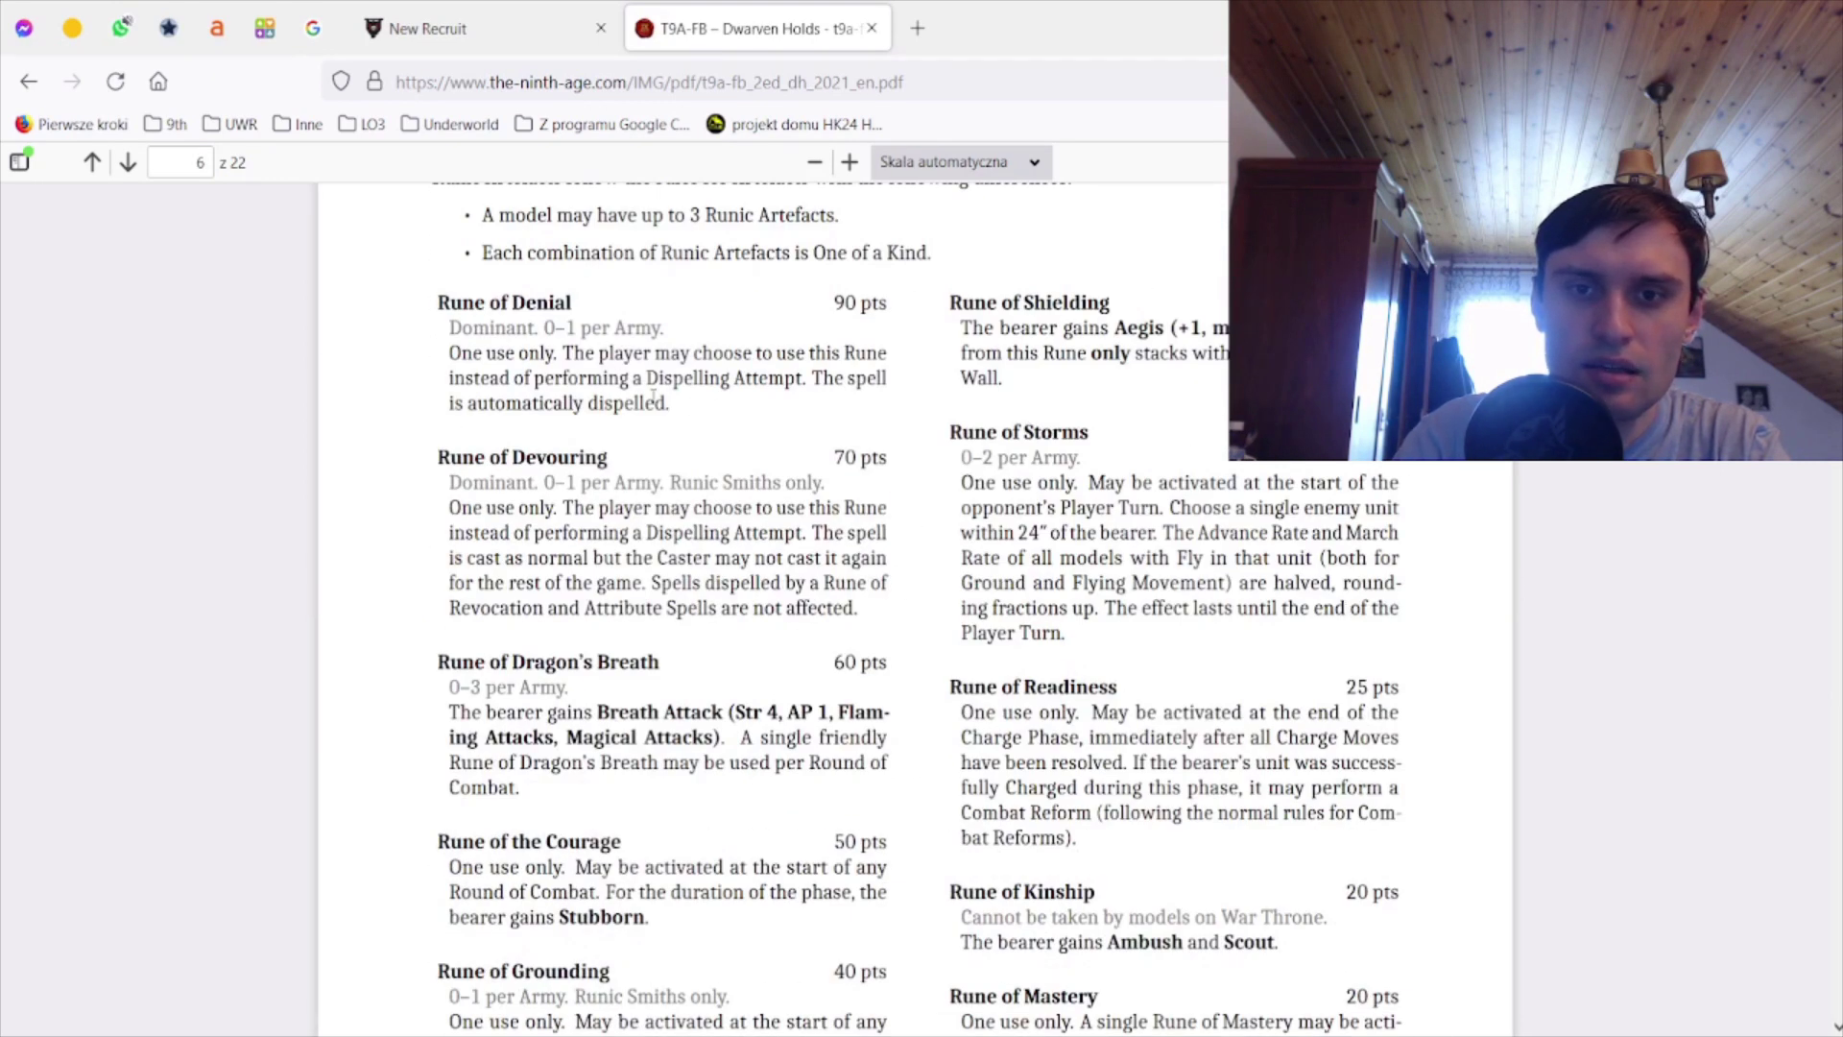
pyautogui.scroll(-3, 659, 390)
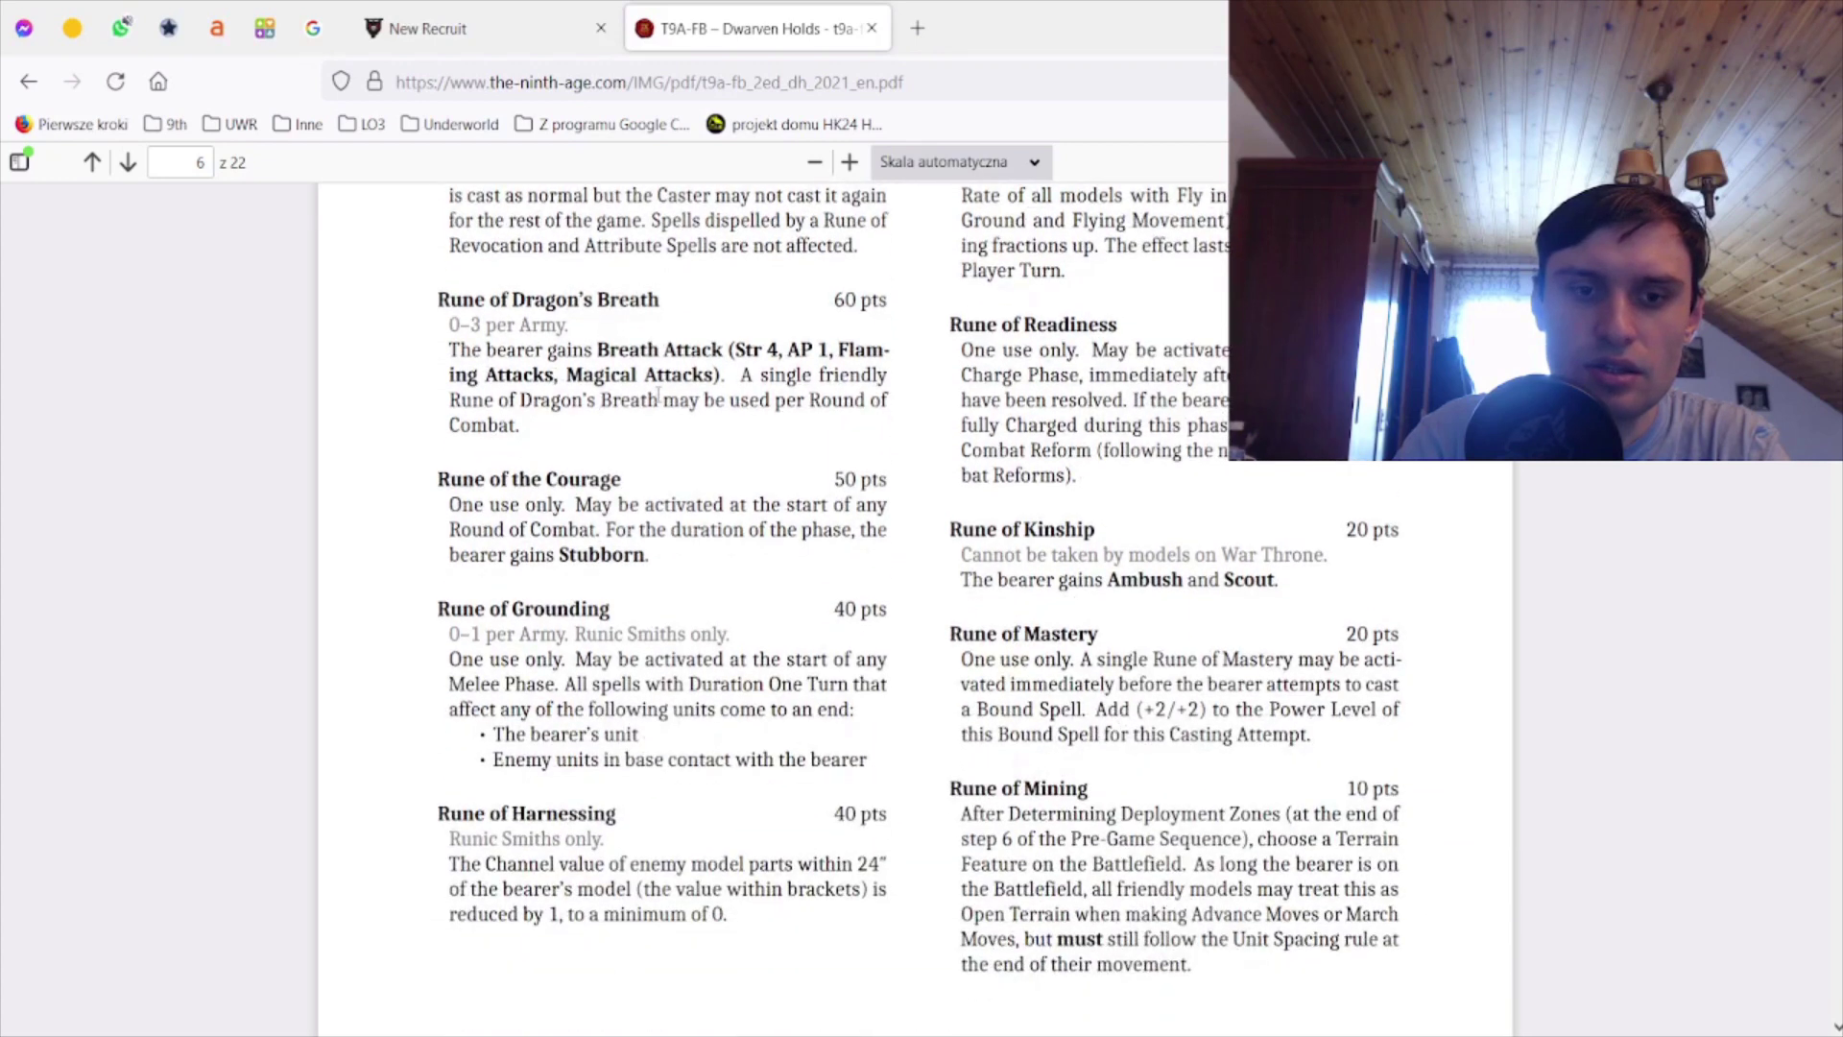
pyautogui.moveTo(439, 814); pyautogui.dragTo(616, 814)
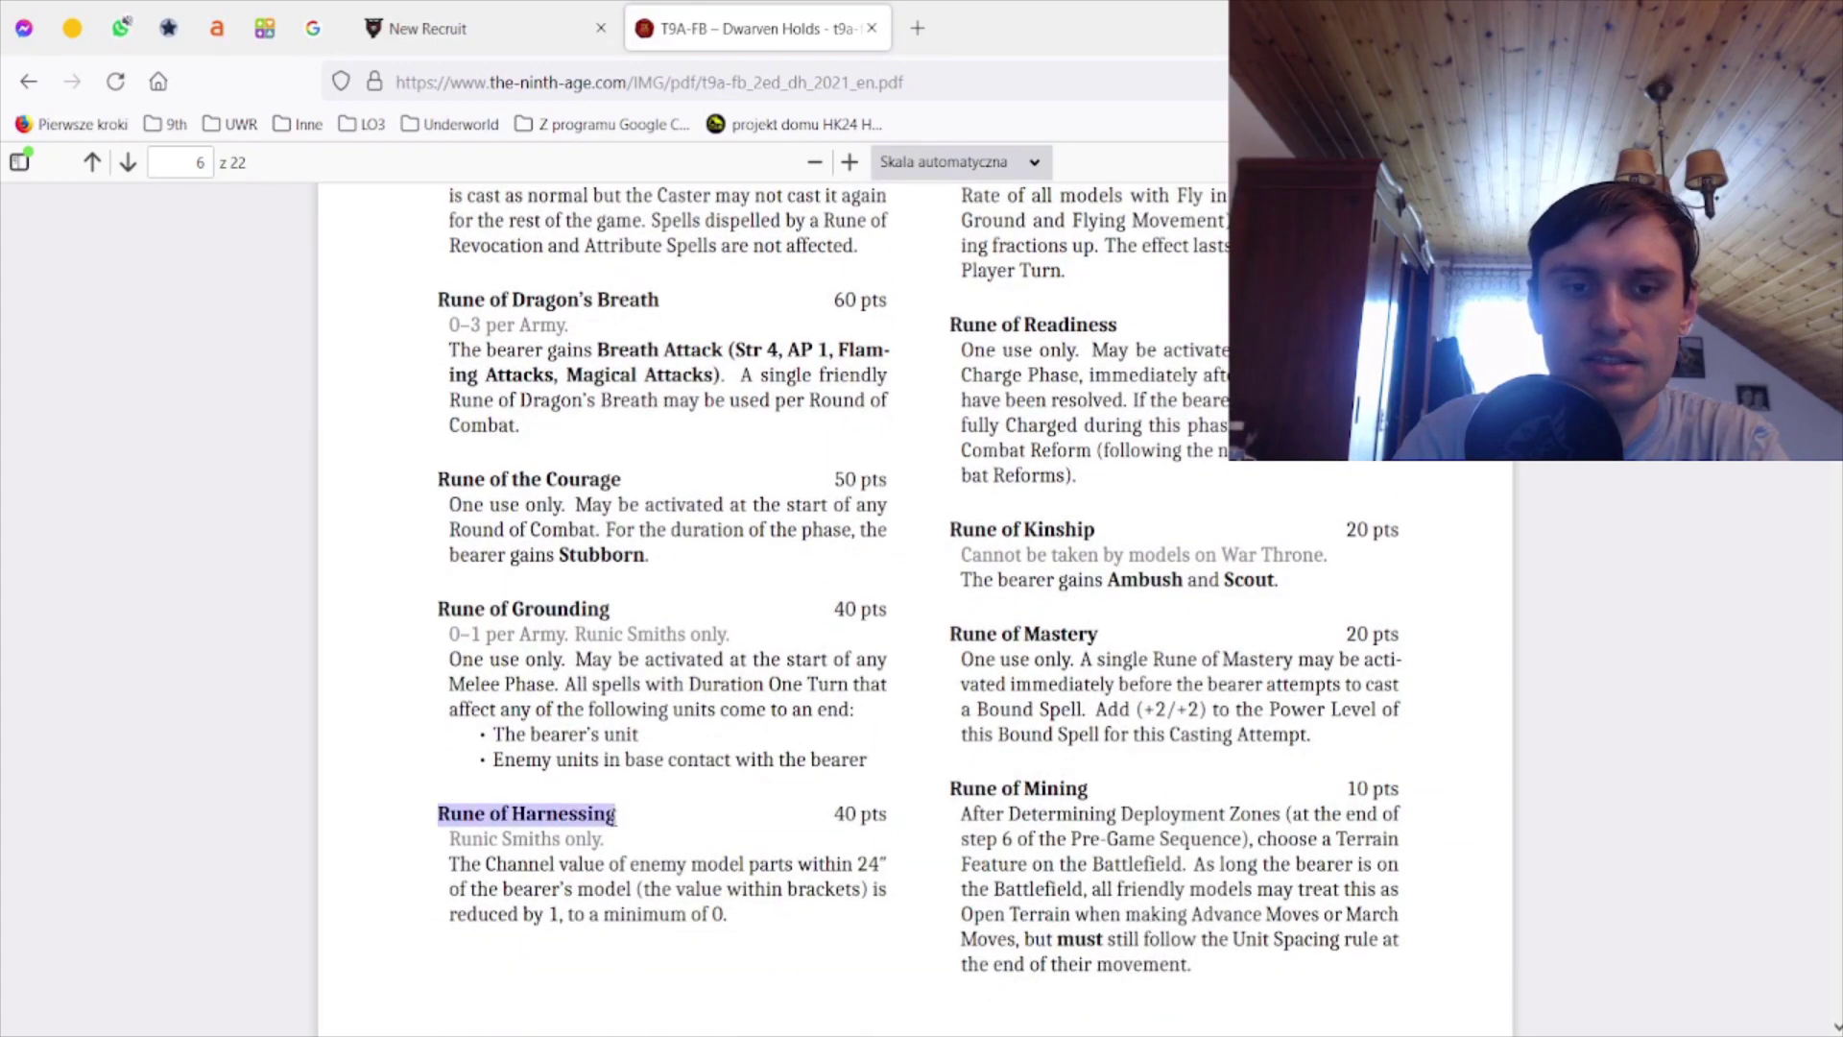
pyautogui.click(475, 28)
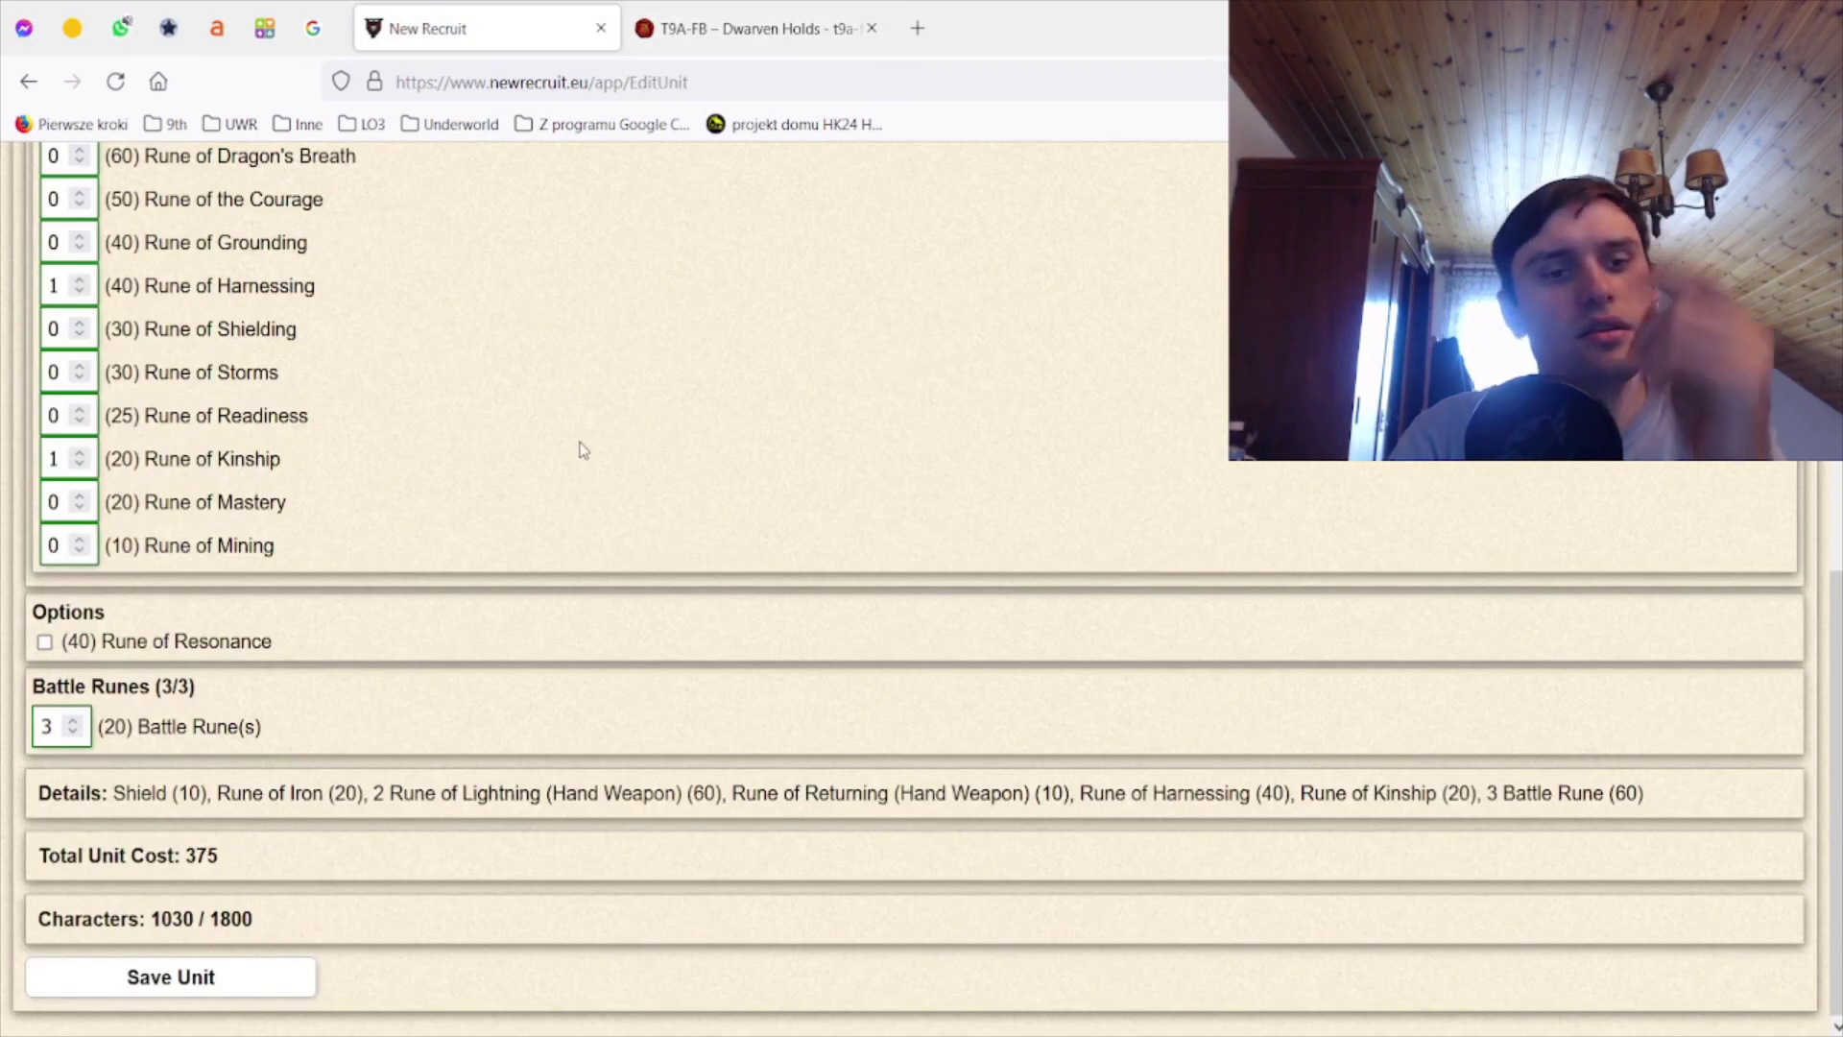
pyautogui.scroll(2, 579, 447)
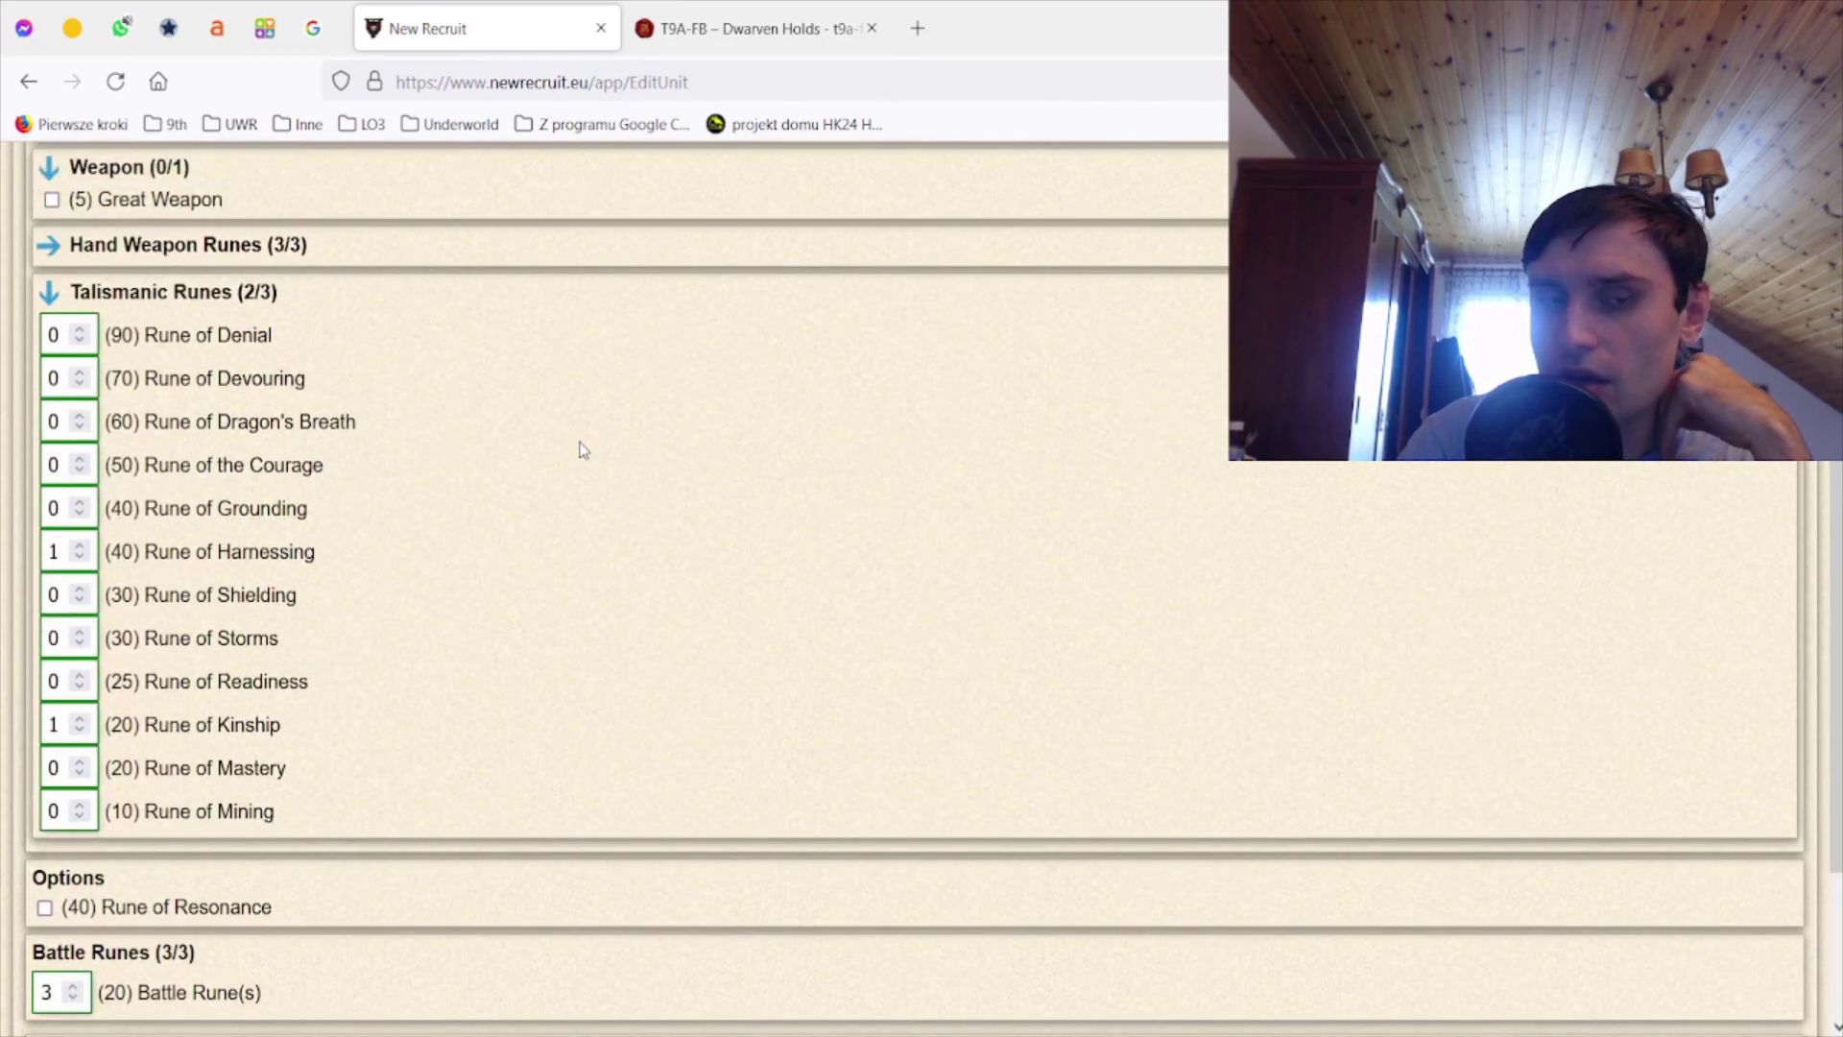
pyautogui.click(750, 28)
pyautogui.scroll(2, 847, 461)
pyautogui.scroll(1, 847, 459)
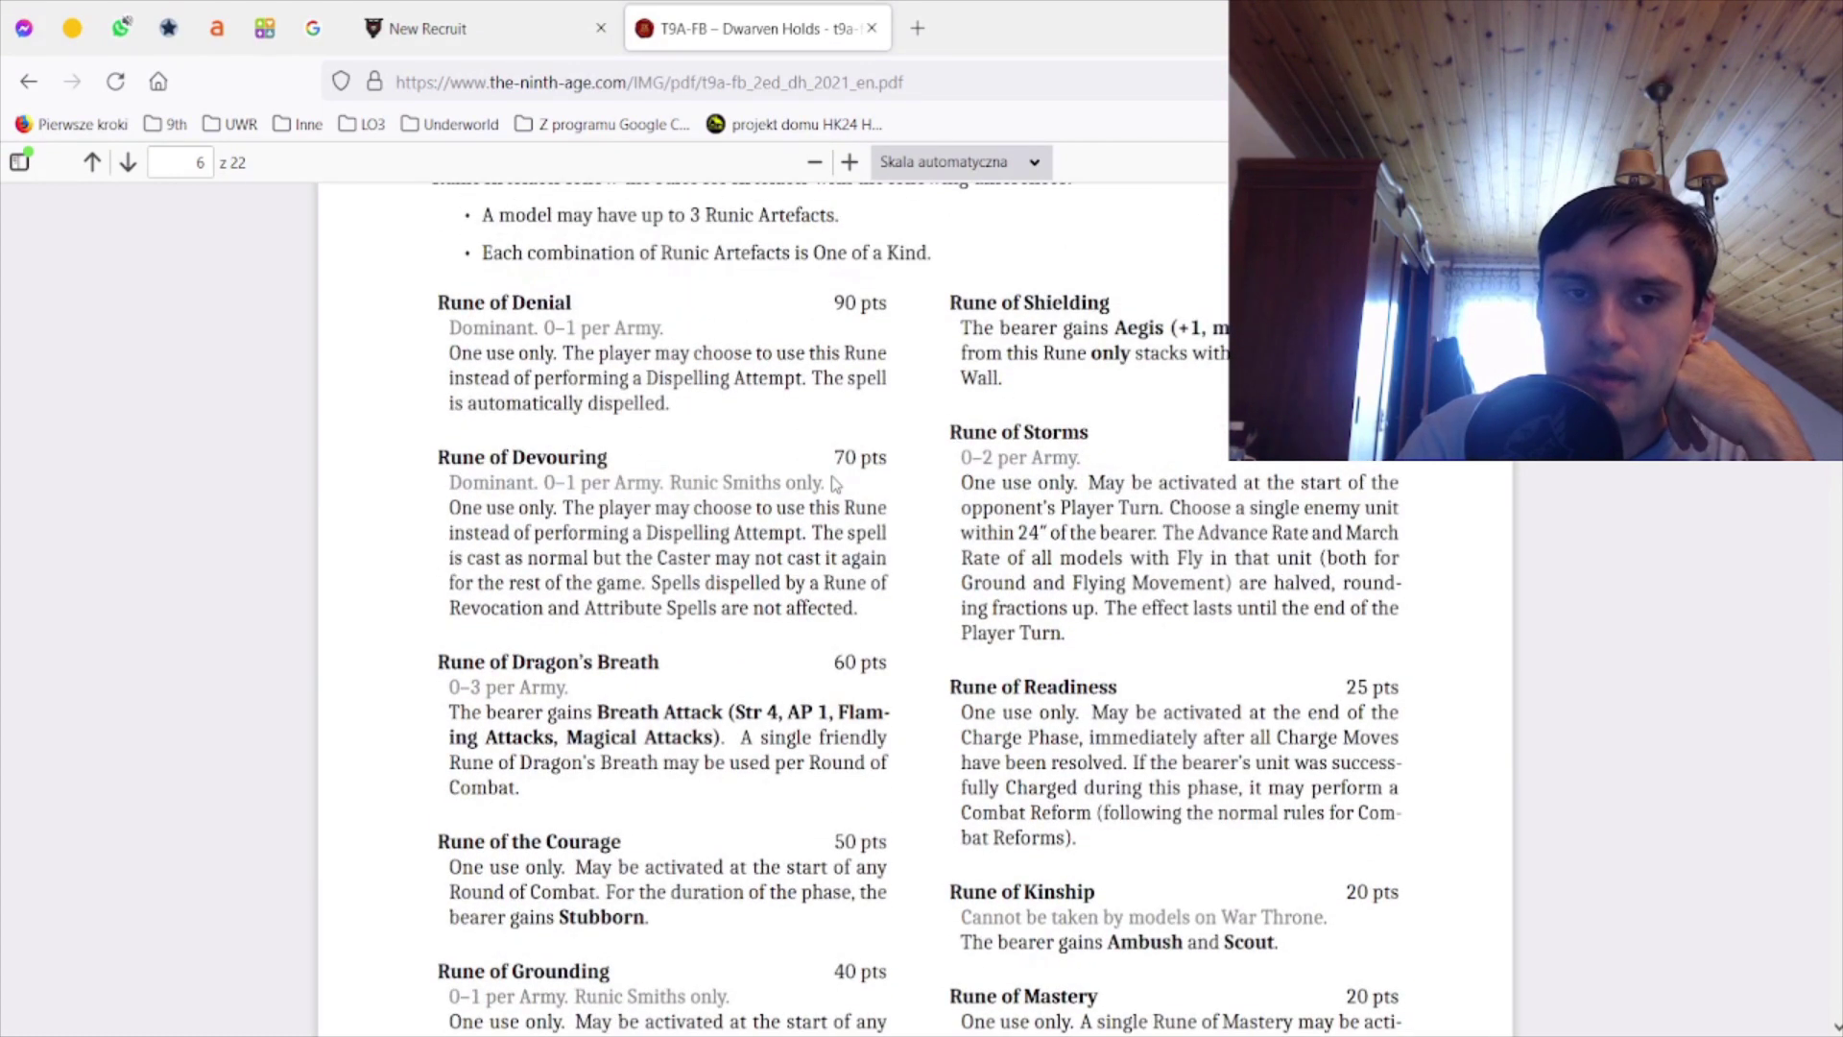
pyautogui.hotkey('ctrl', 'Tab')
pyautogui.scroll(-1, 475, 758)
pyautogui.click(194, 979)
# - Resave the King and Runic Smith unchanged after checking rune rules in the army book
pyautogui.click(568, 648)
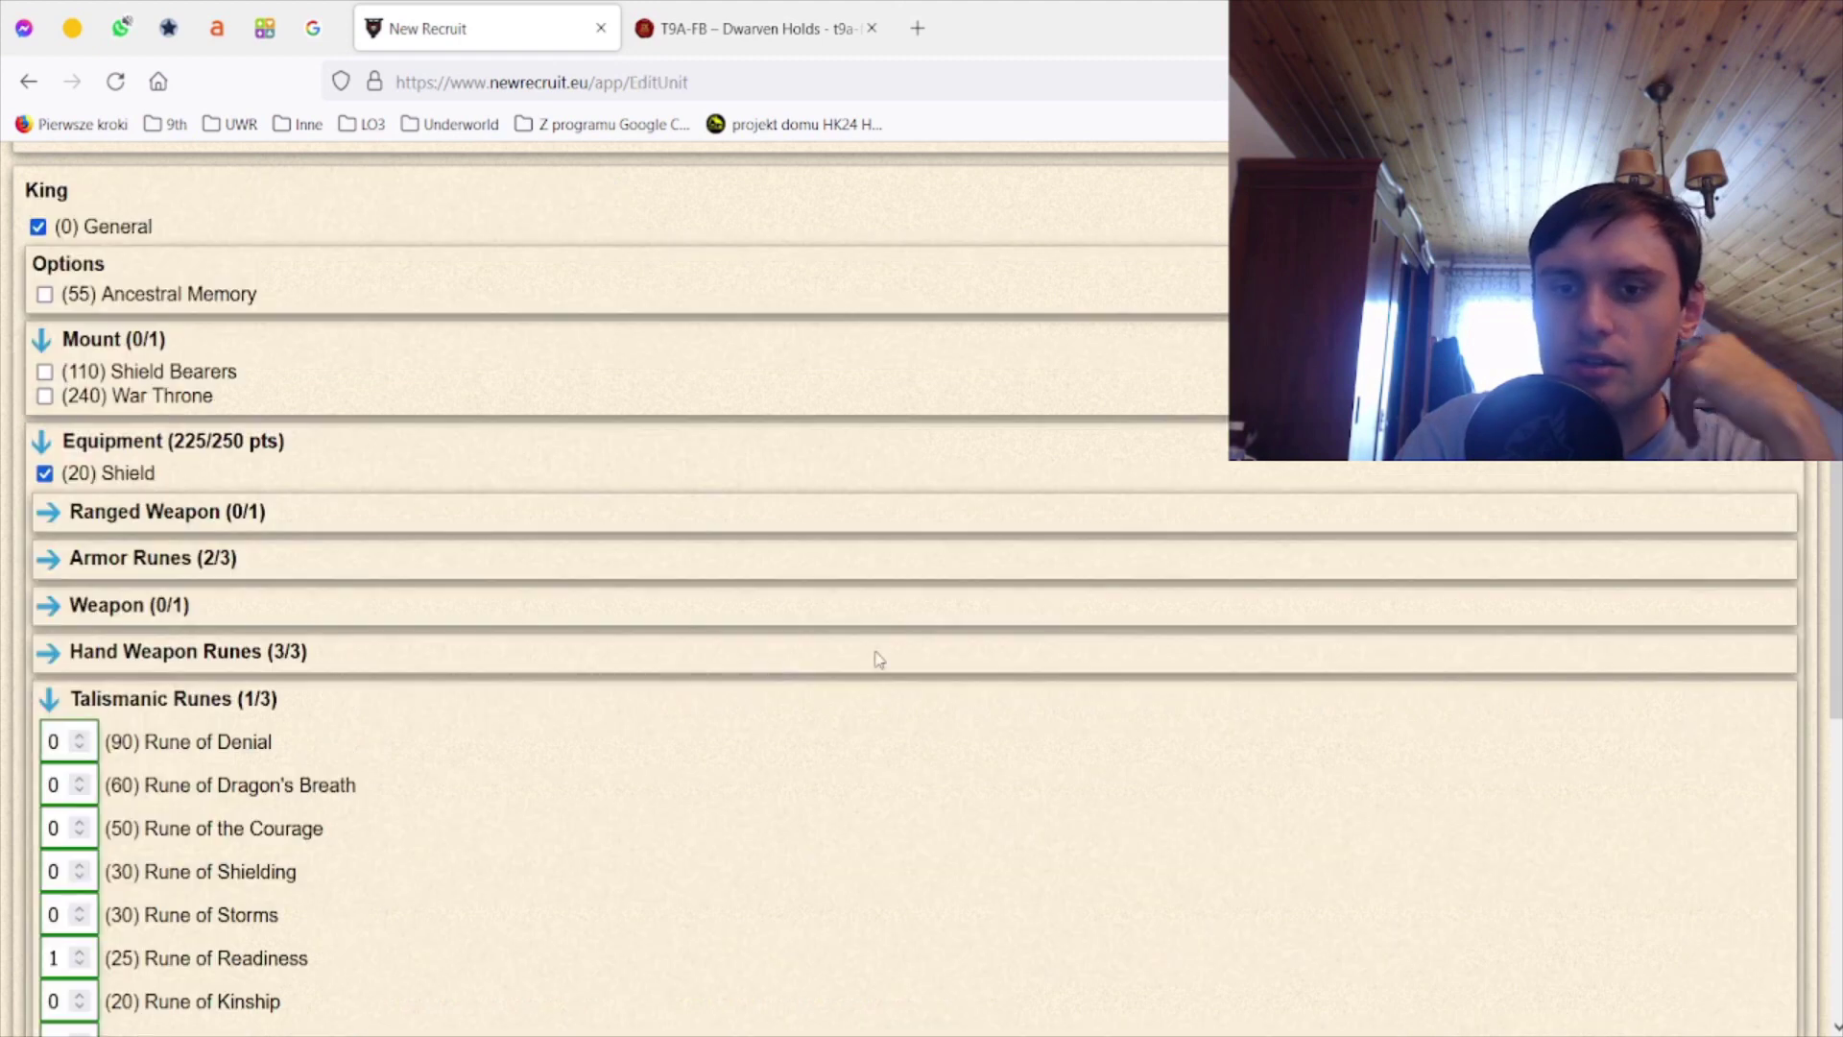
pyautogui.scroll(-1, 471, 692)
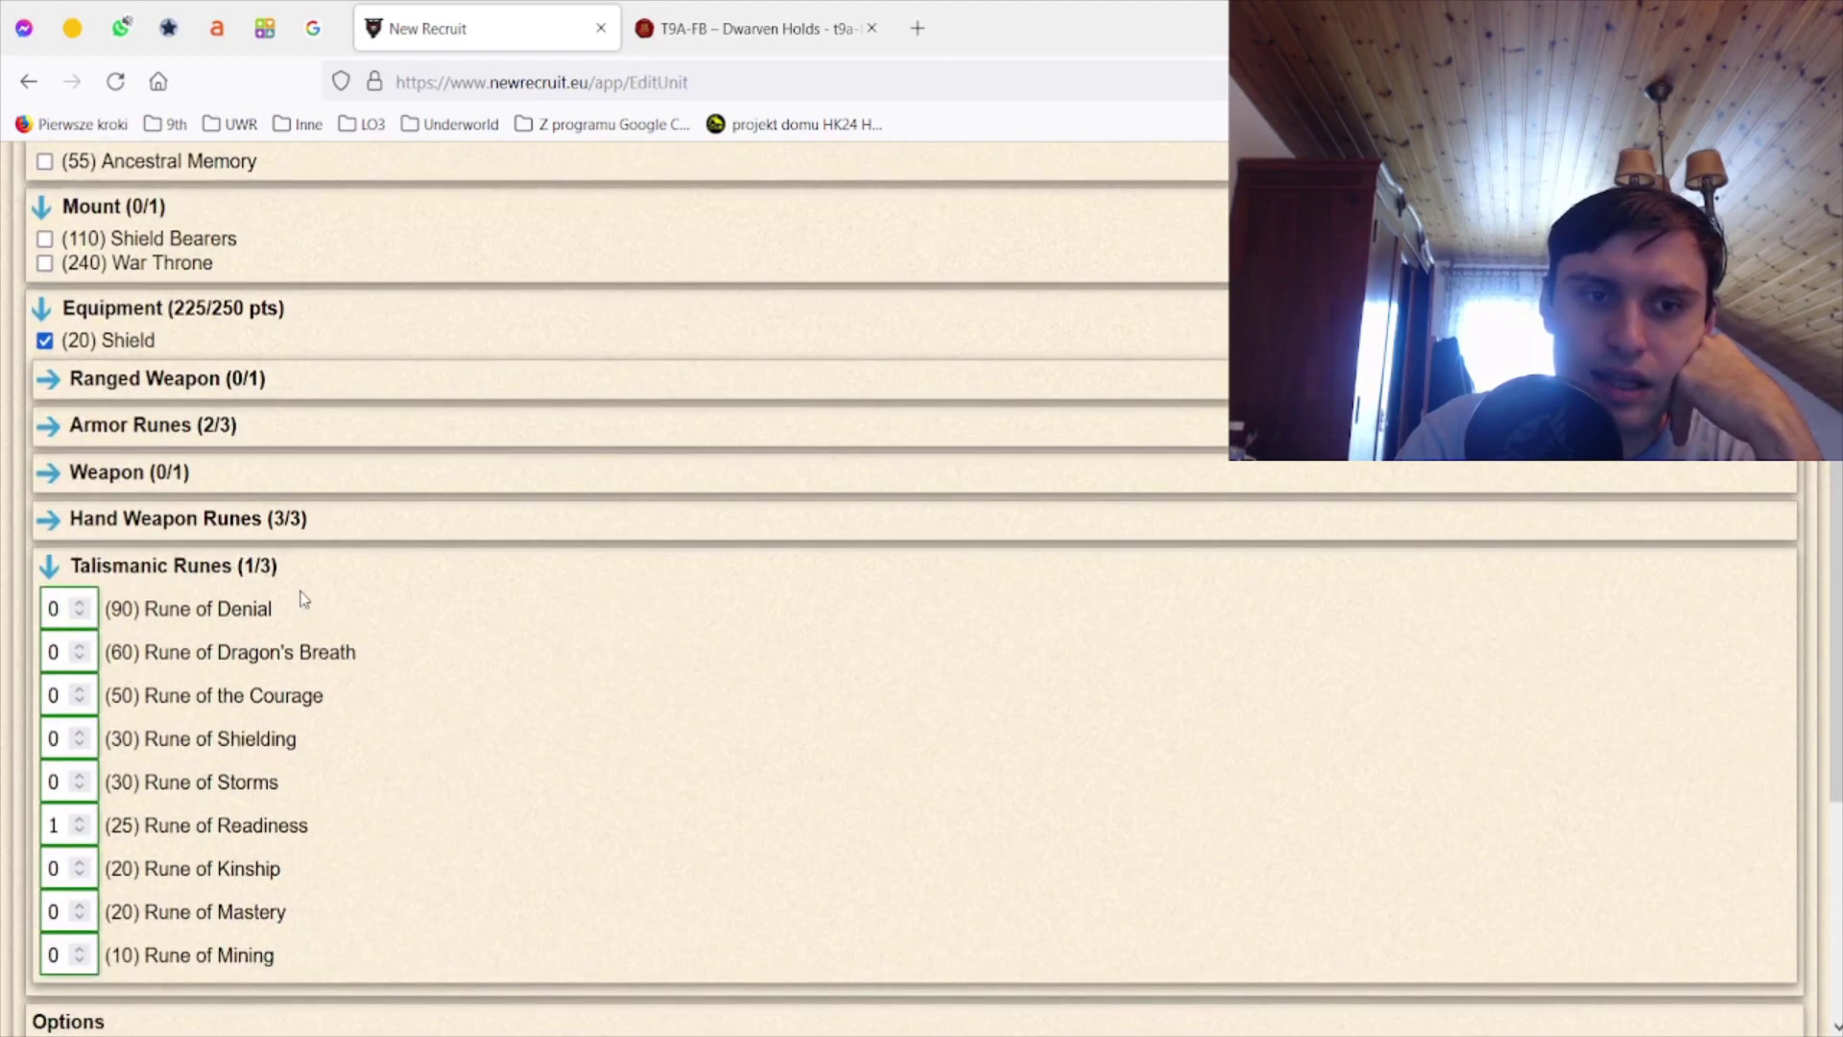
pyautogui.scroll(-3, 264, 711)
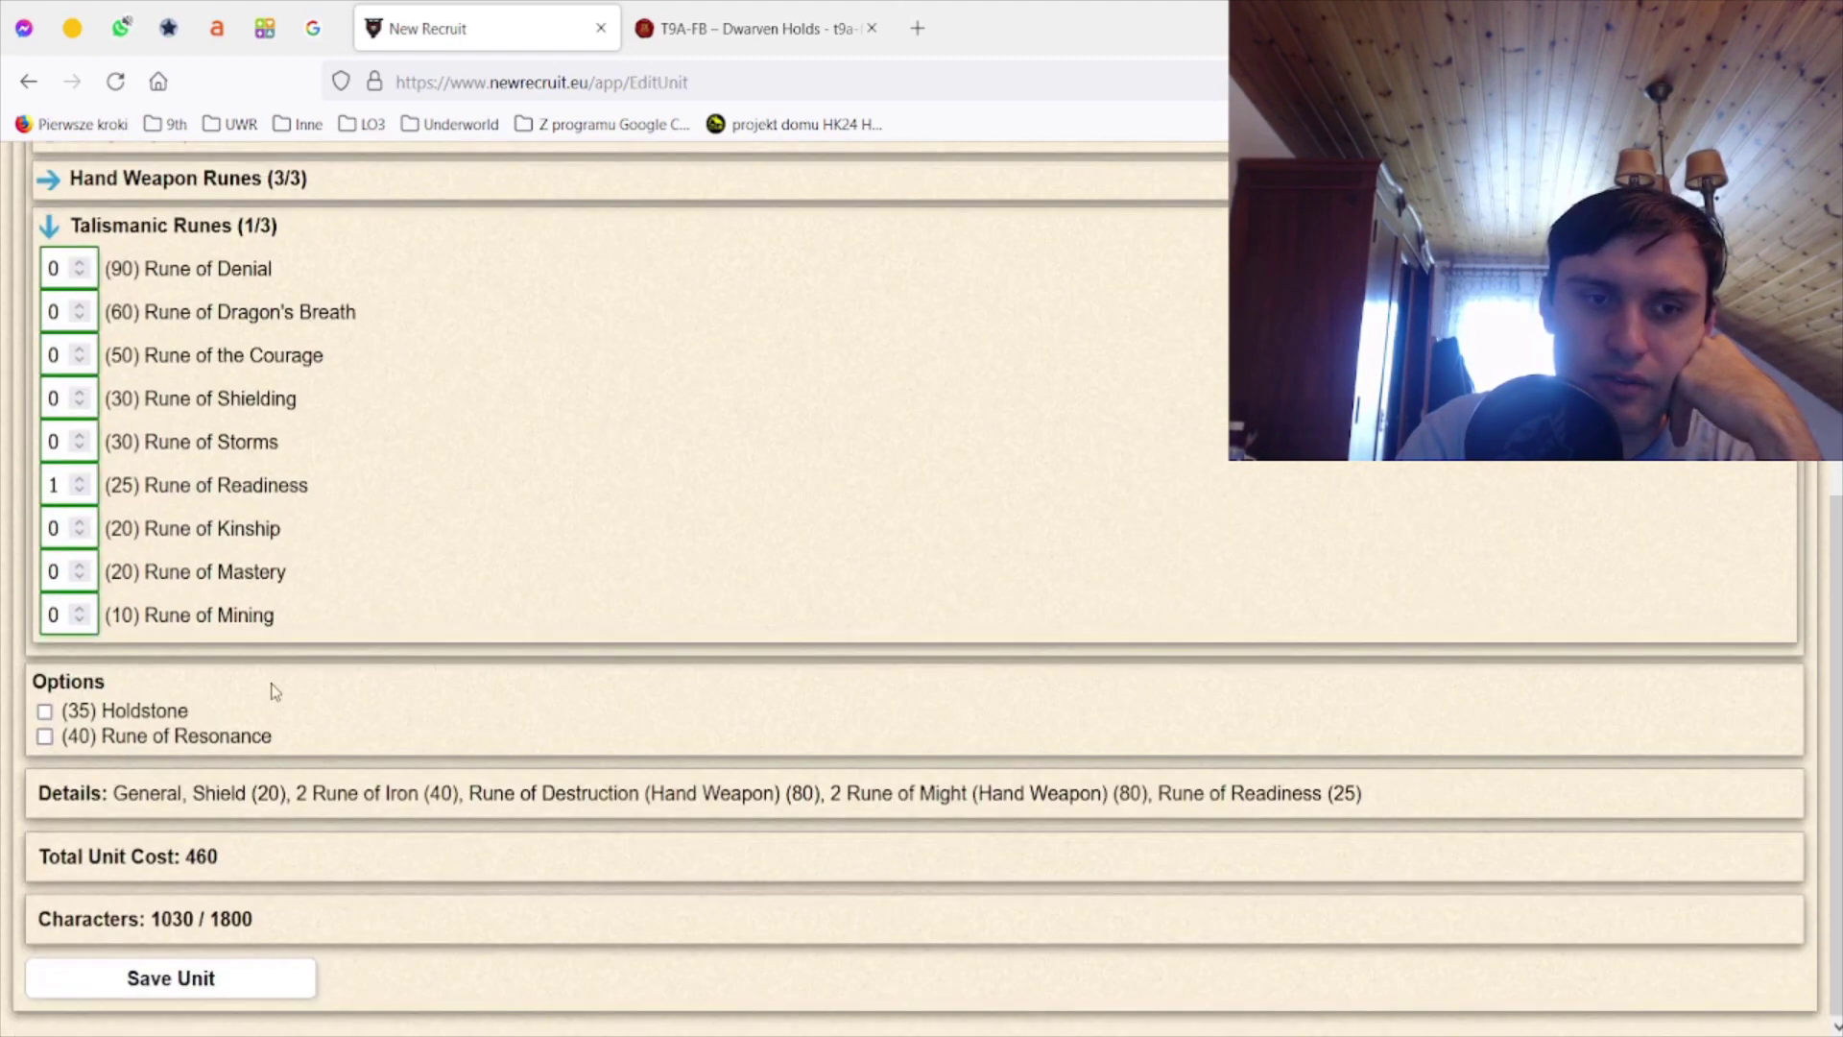
pyautogui.click(170, 978)
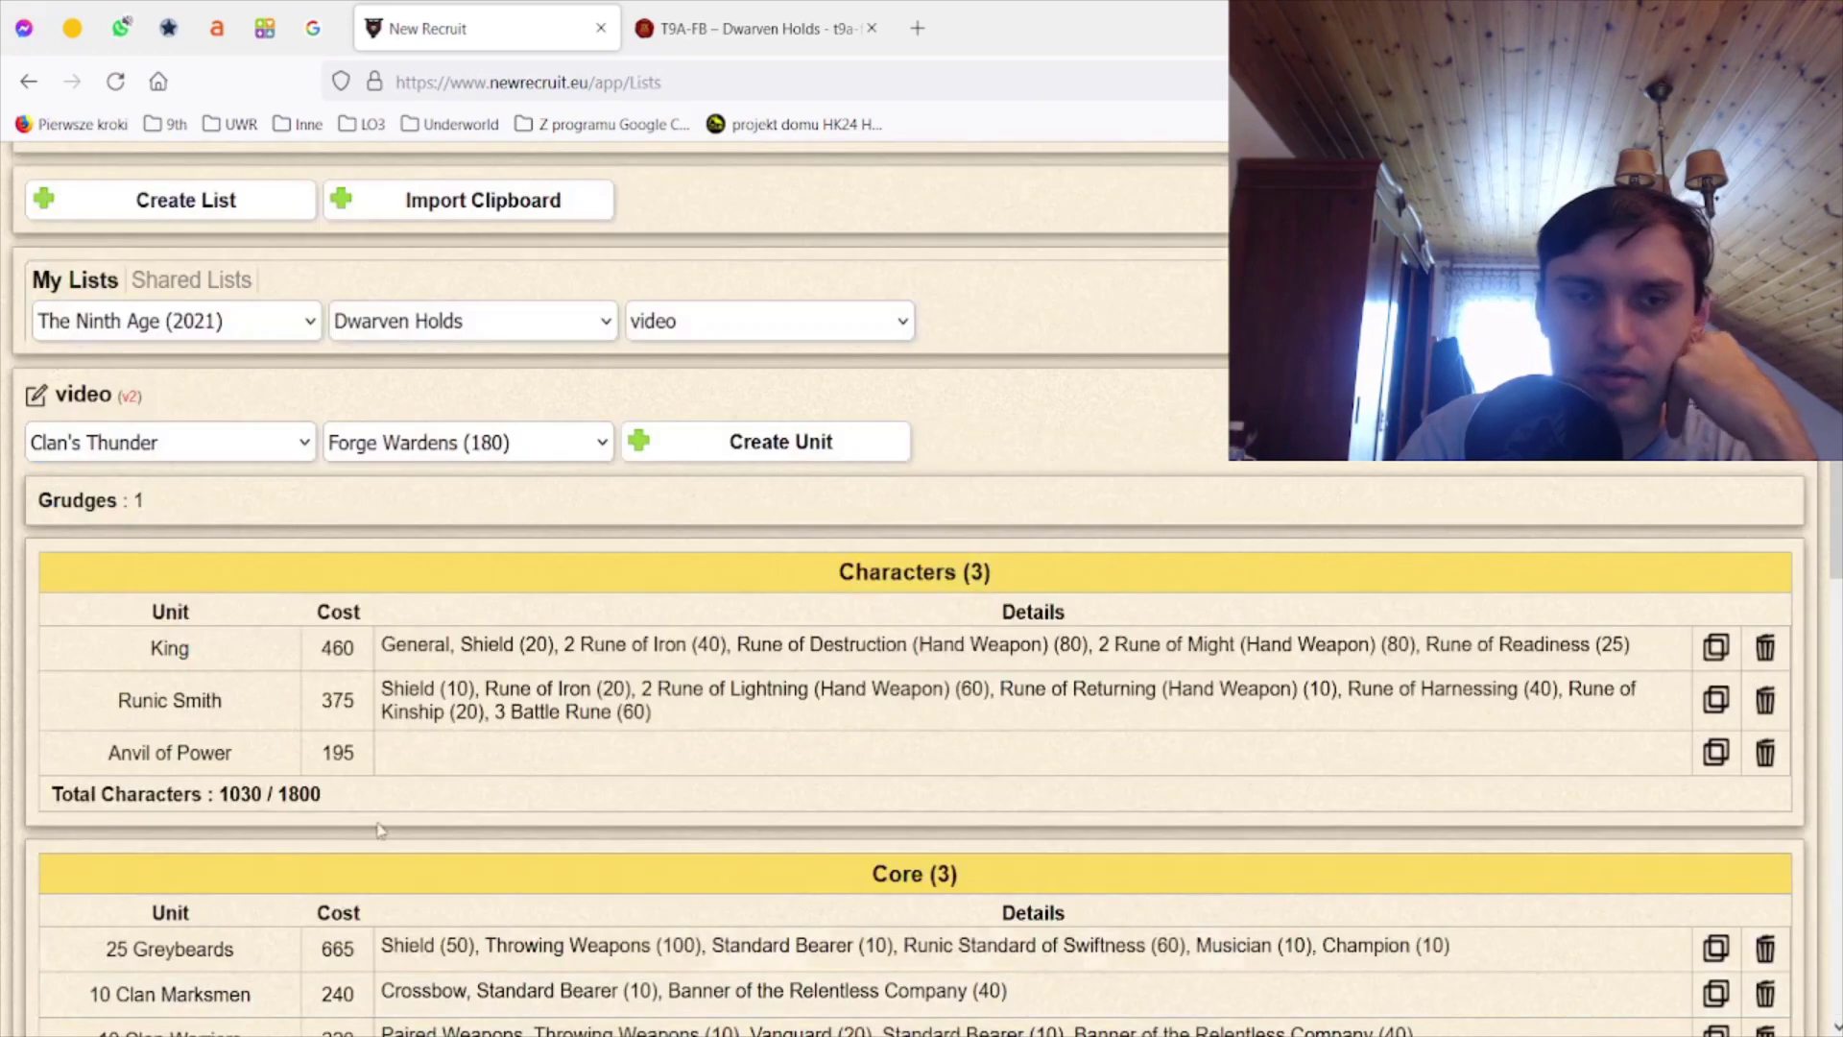
pyautogui.click(710, 728)
pyautogui.scroll(-1, 537, 635)
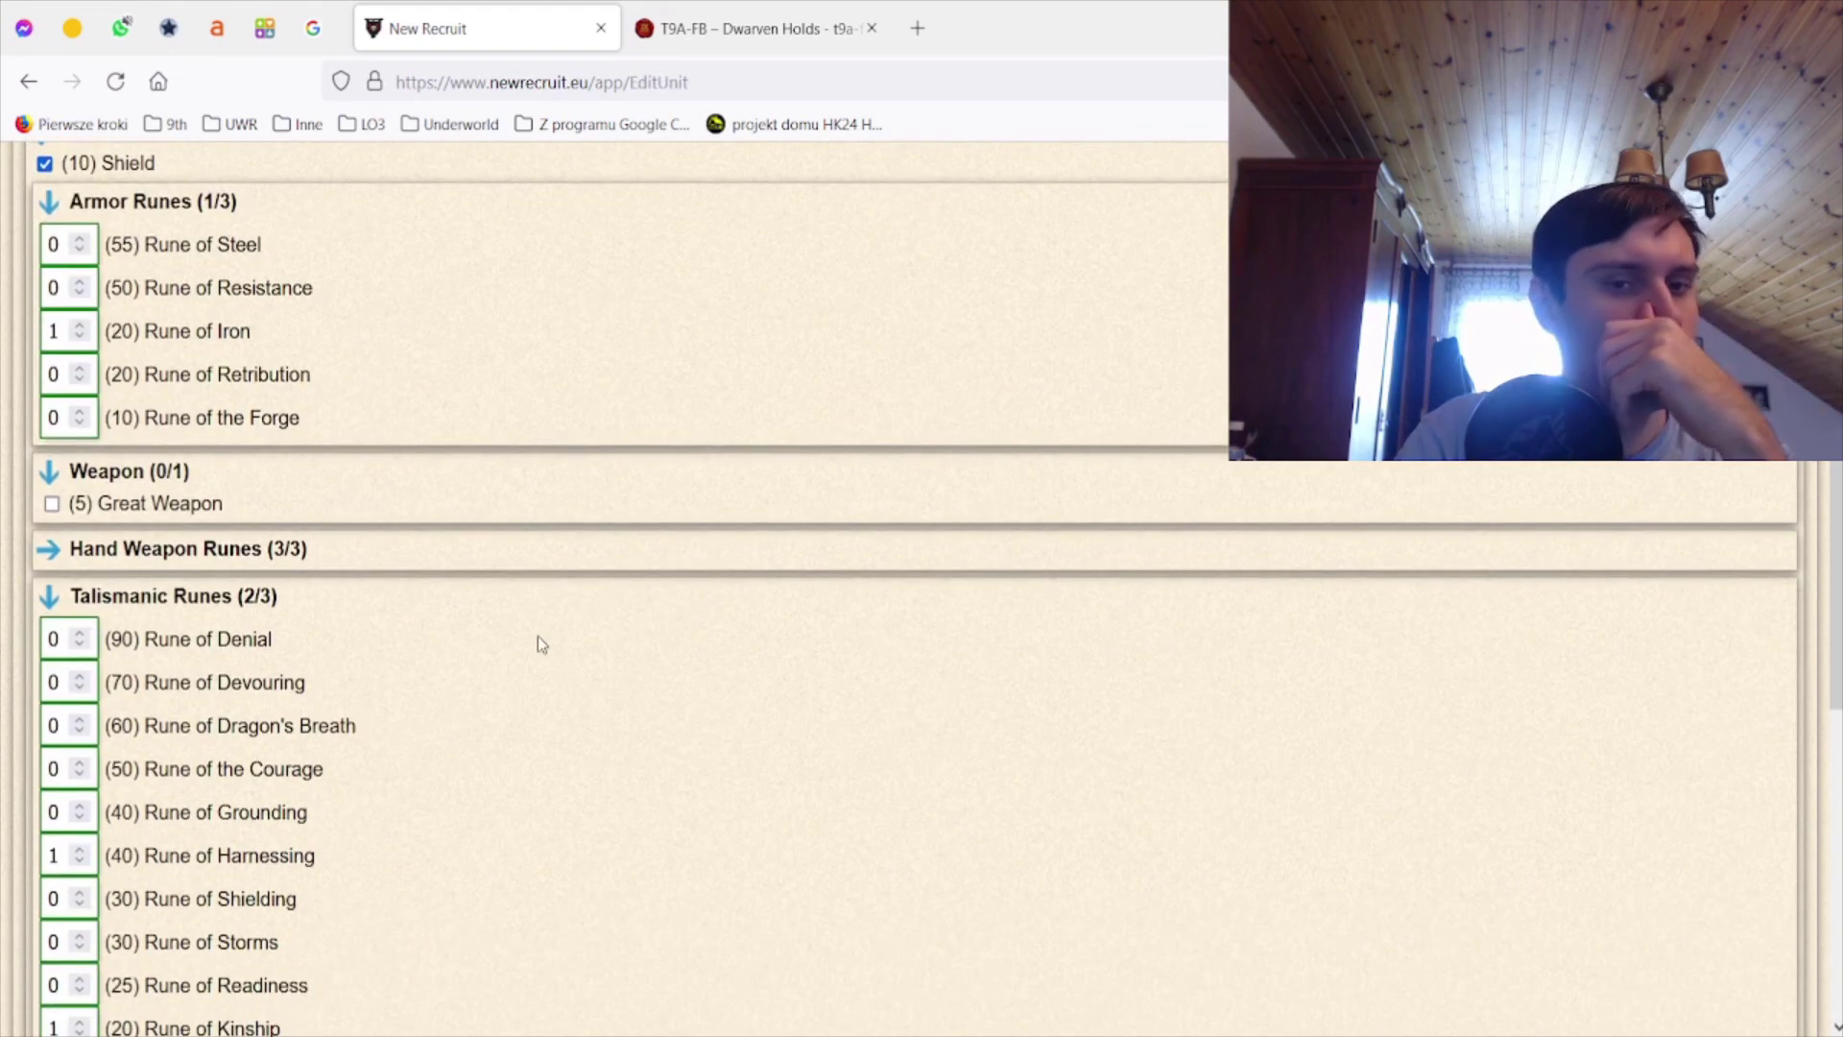
pyautogui.scroll(-3, 538, 635)
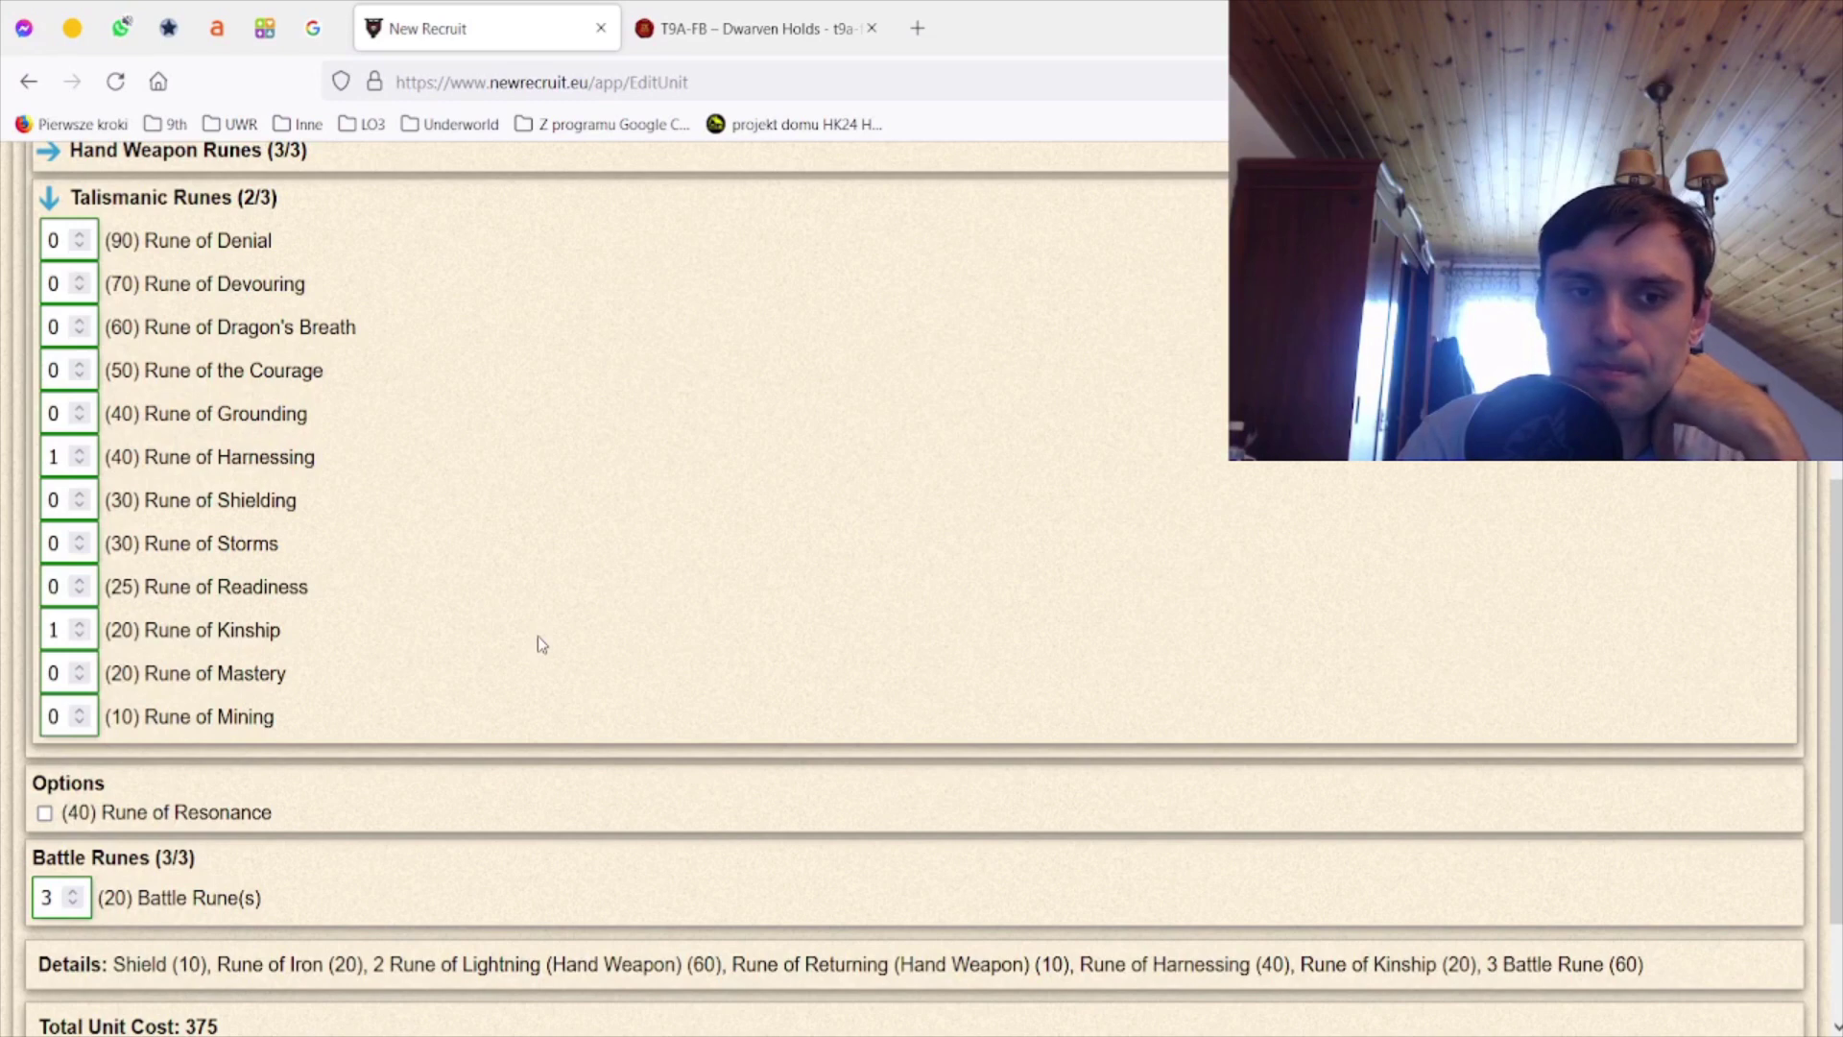
pyautogui.click(777, 9)
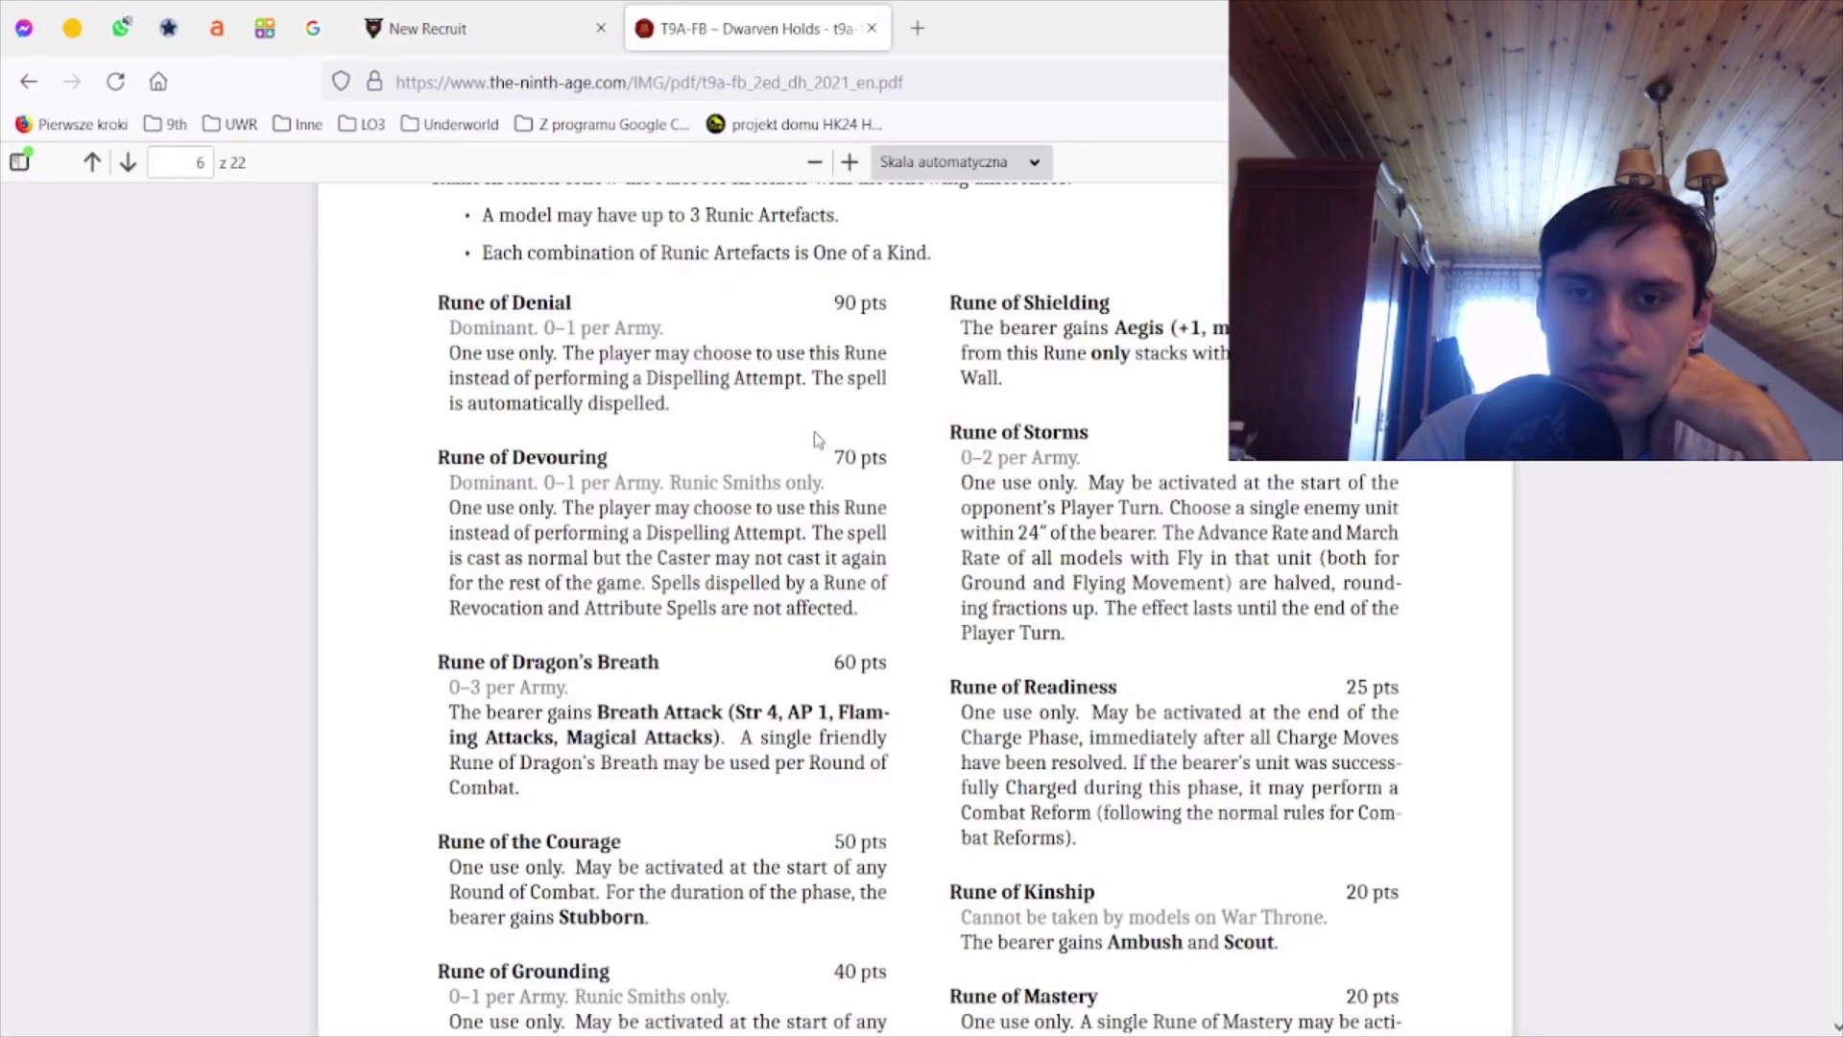
pyautogui.click(491, 27)
pyautogui.scroll(3, 544, 474)
pyautogui.scroll(3, 543, 525)
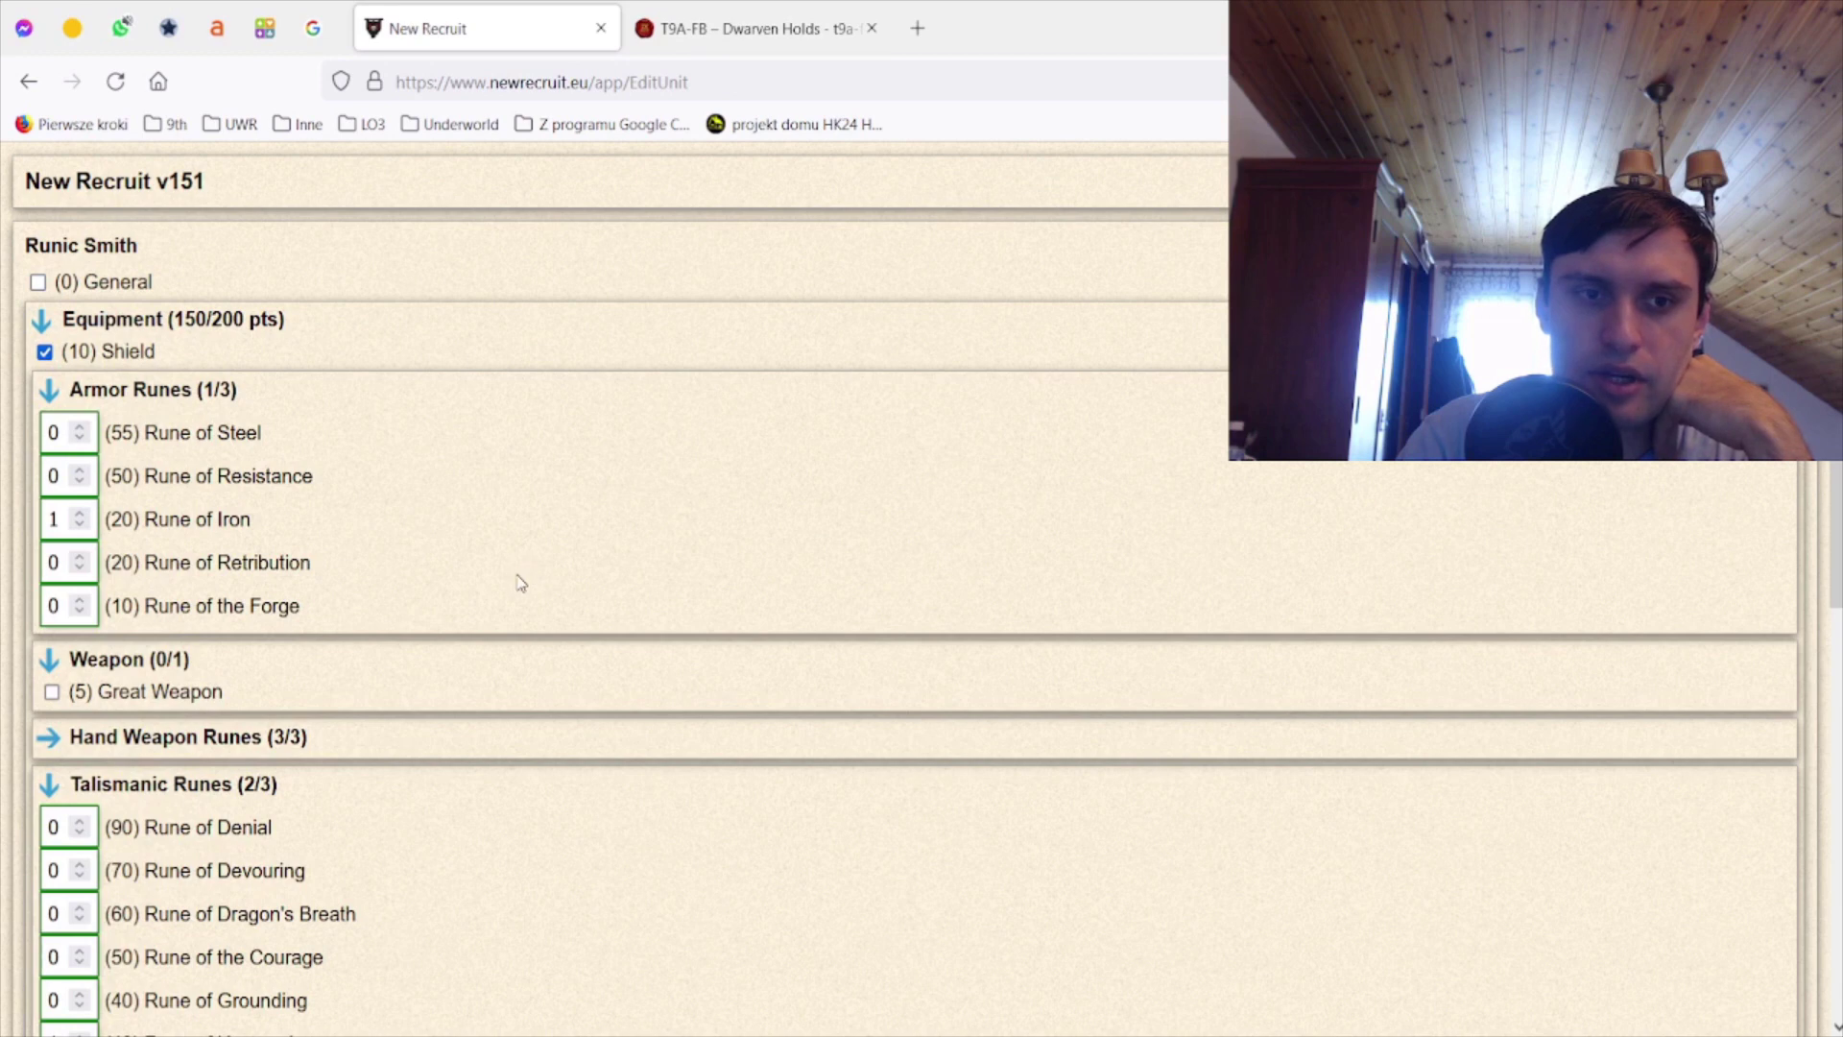
pyautogui.click(231, 742)
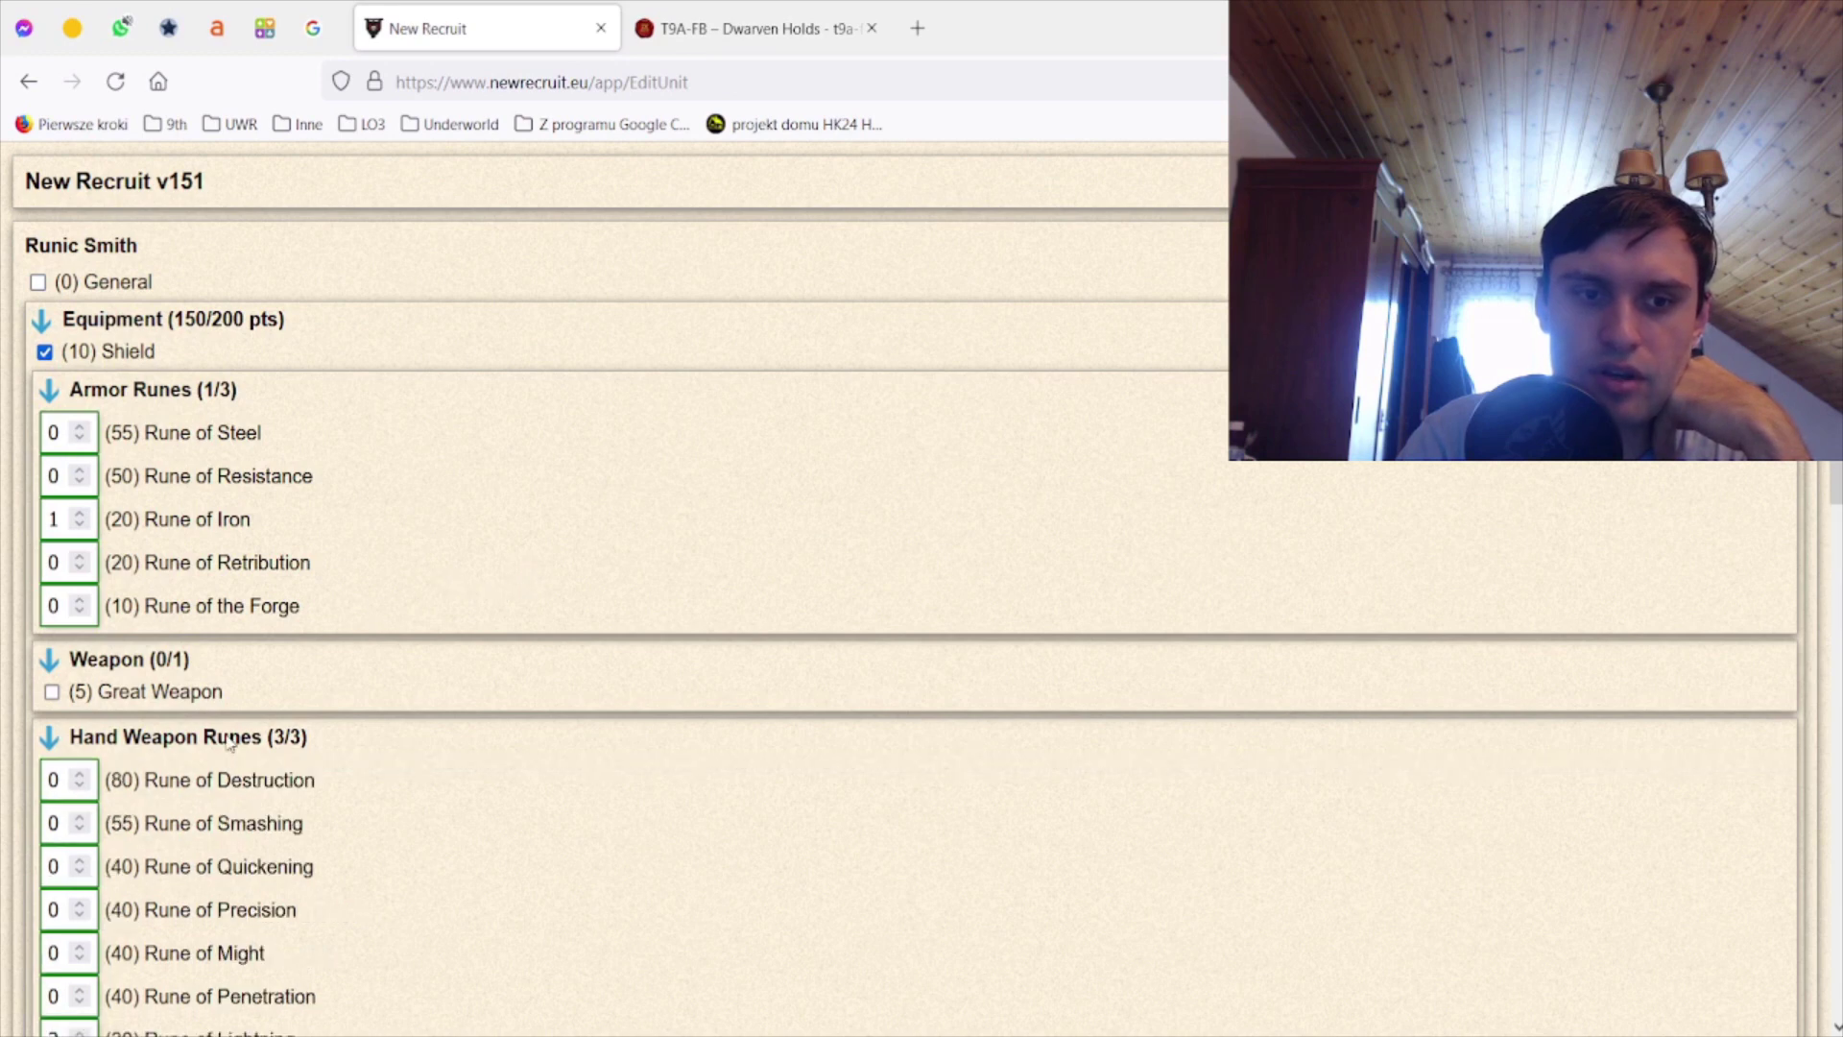
pyautogui.click(231, 741)
pyautogui.click(805, 11)
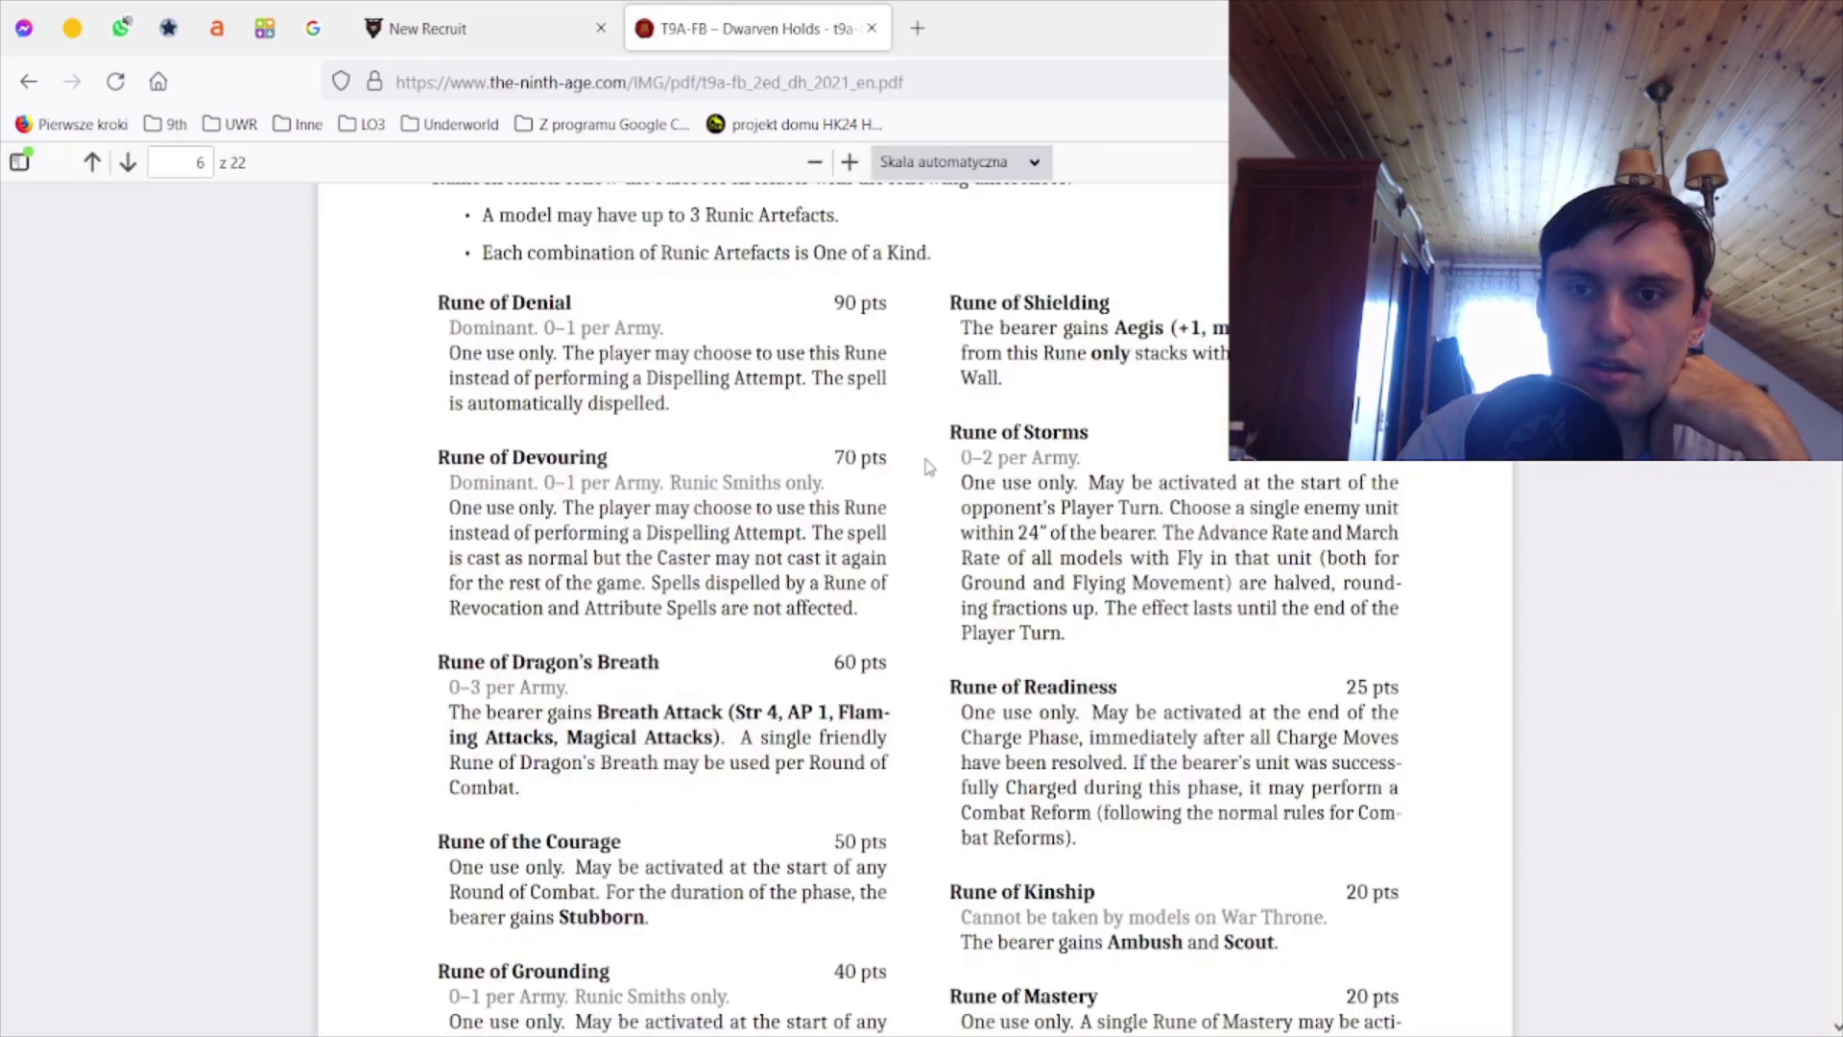
pyautogui.click(576, 45)
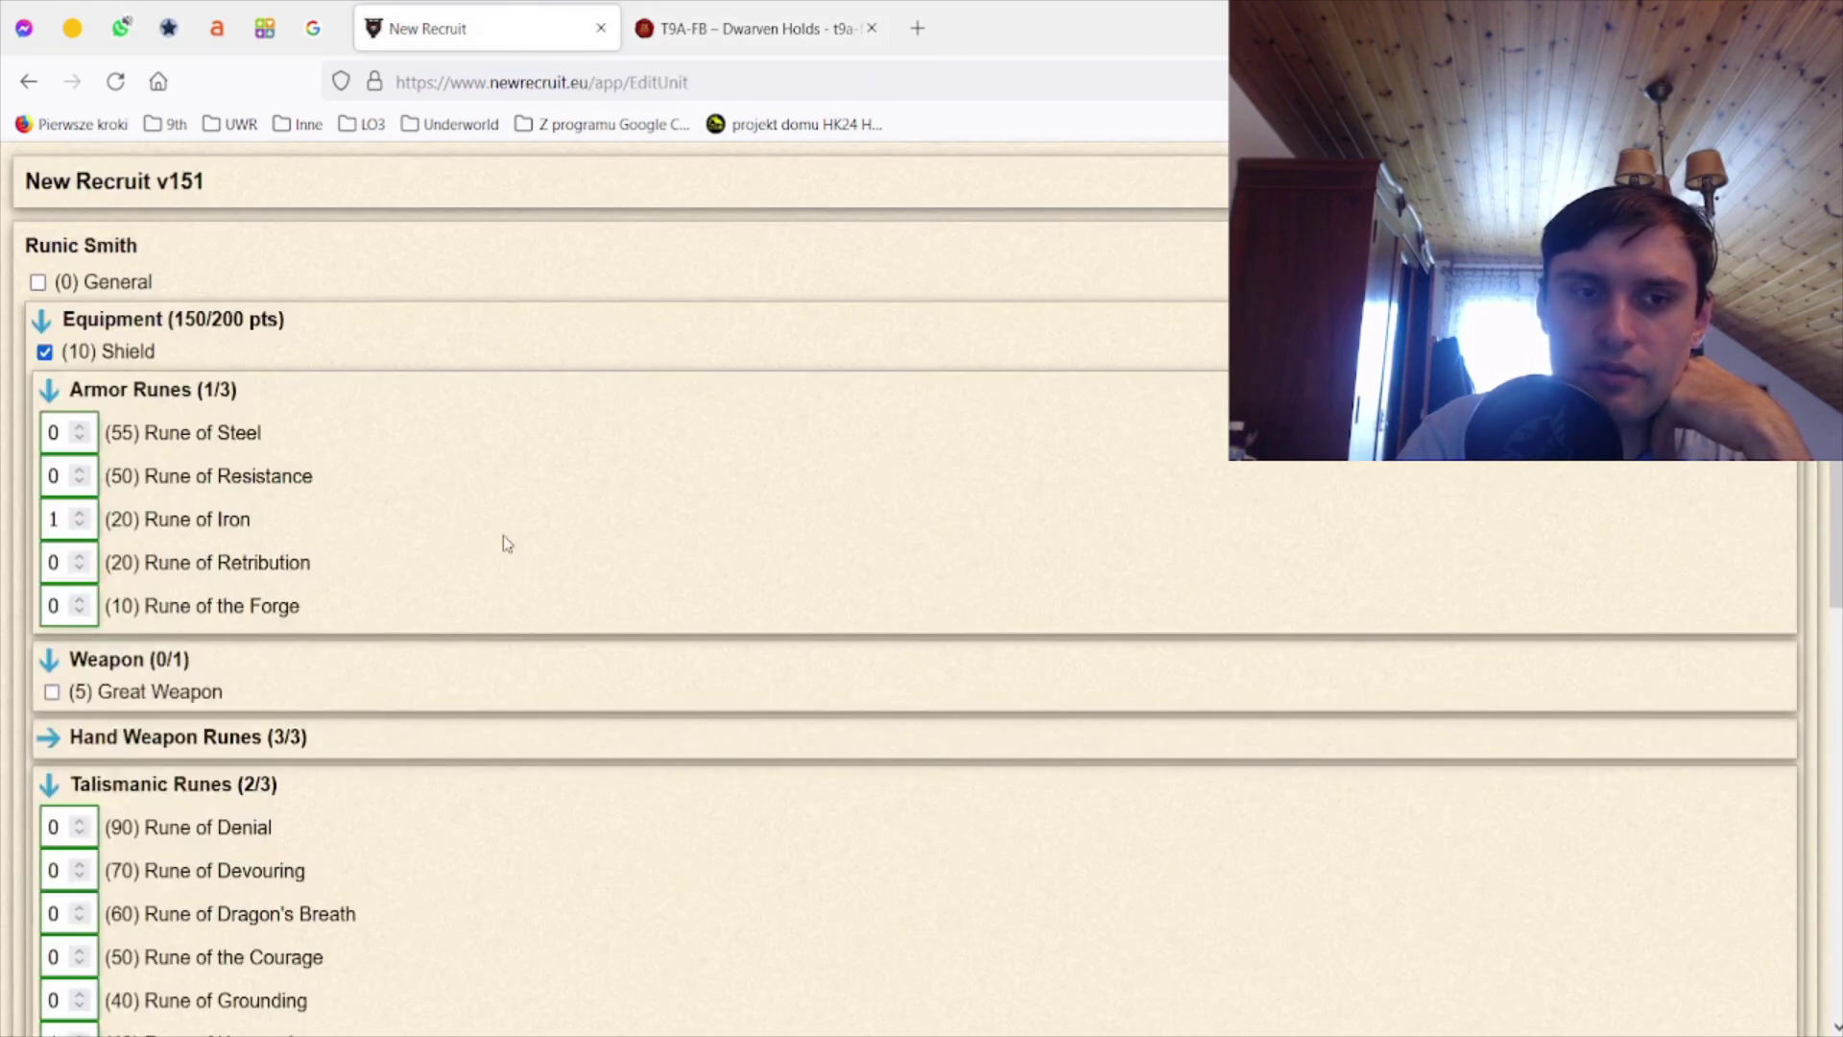
pyautogui.scroll(-5, 504, 548)
pyautogui.scroll(-1, 267, 825)
pyautogui.click(222, 979)
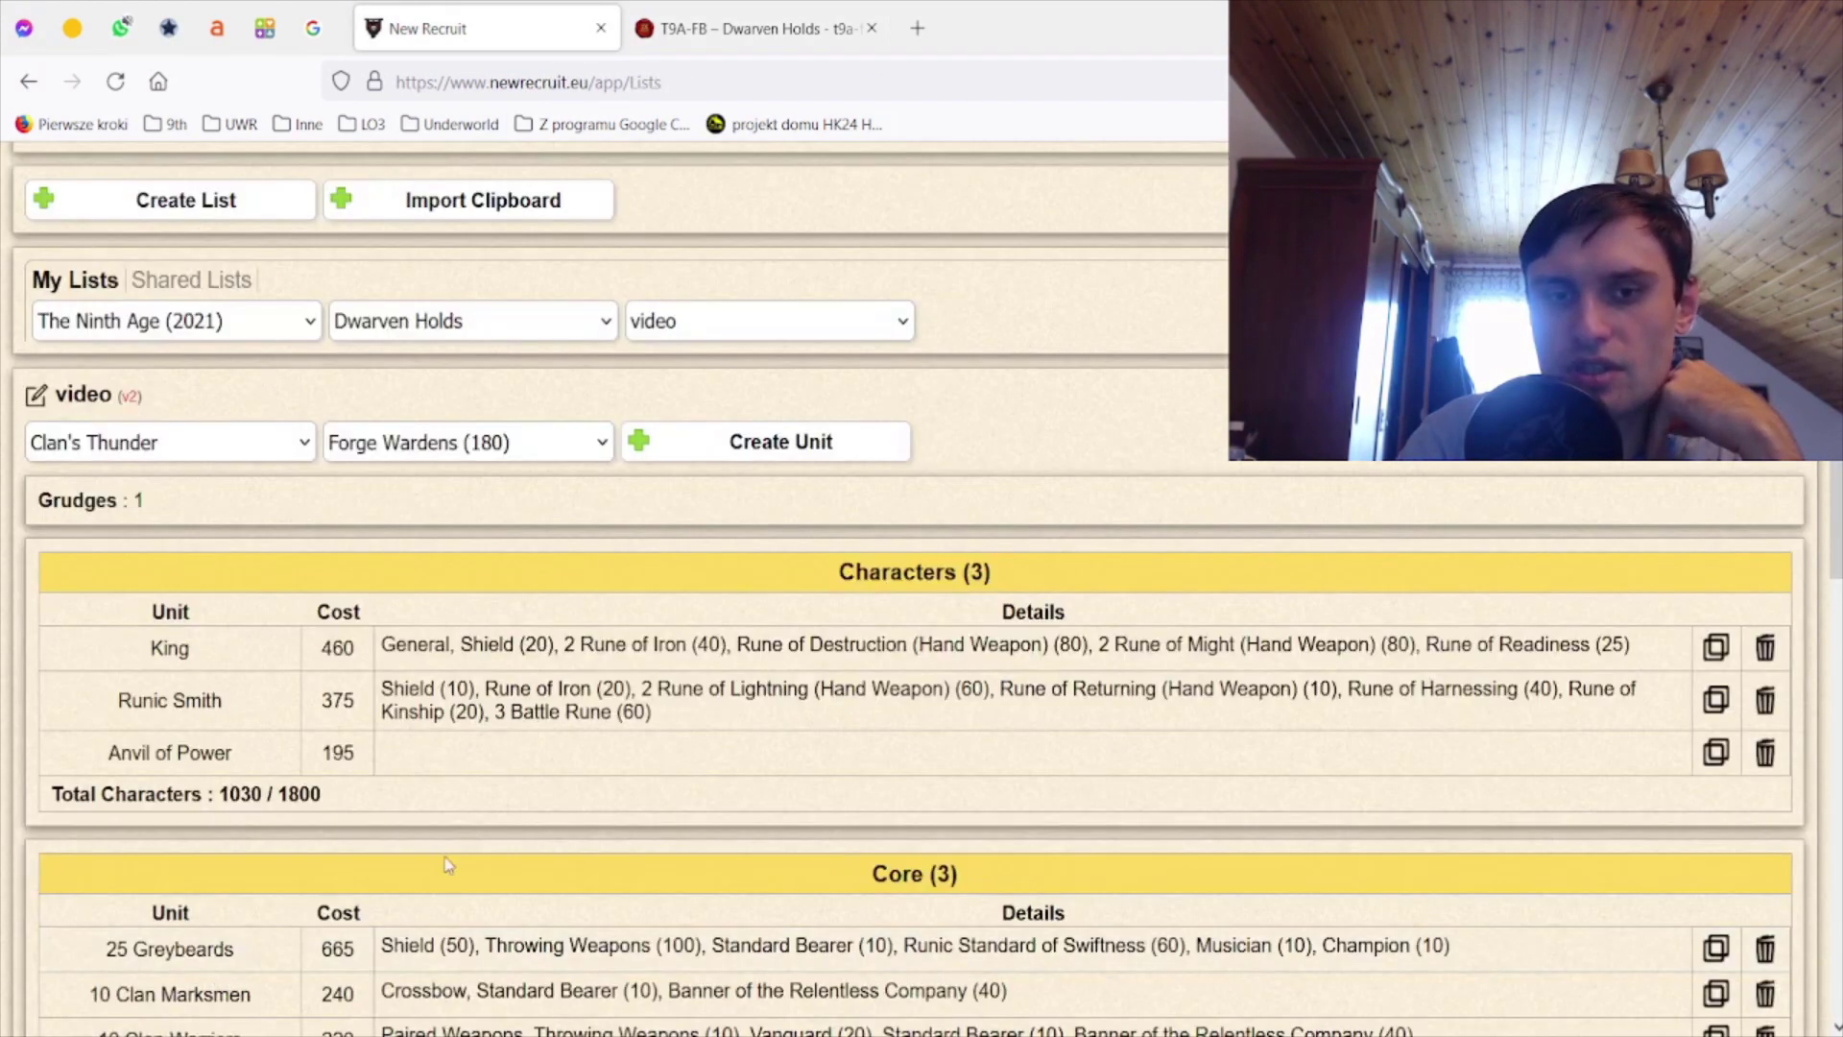
# - Swap the King's two Might runes for Smashing and Fury, saving him at 465 points
pyautogui.click(904, 660)
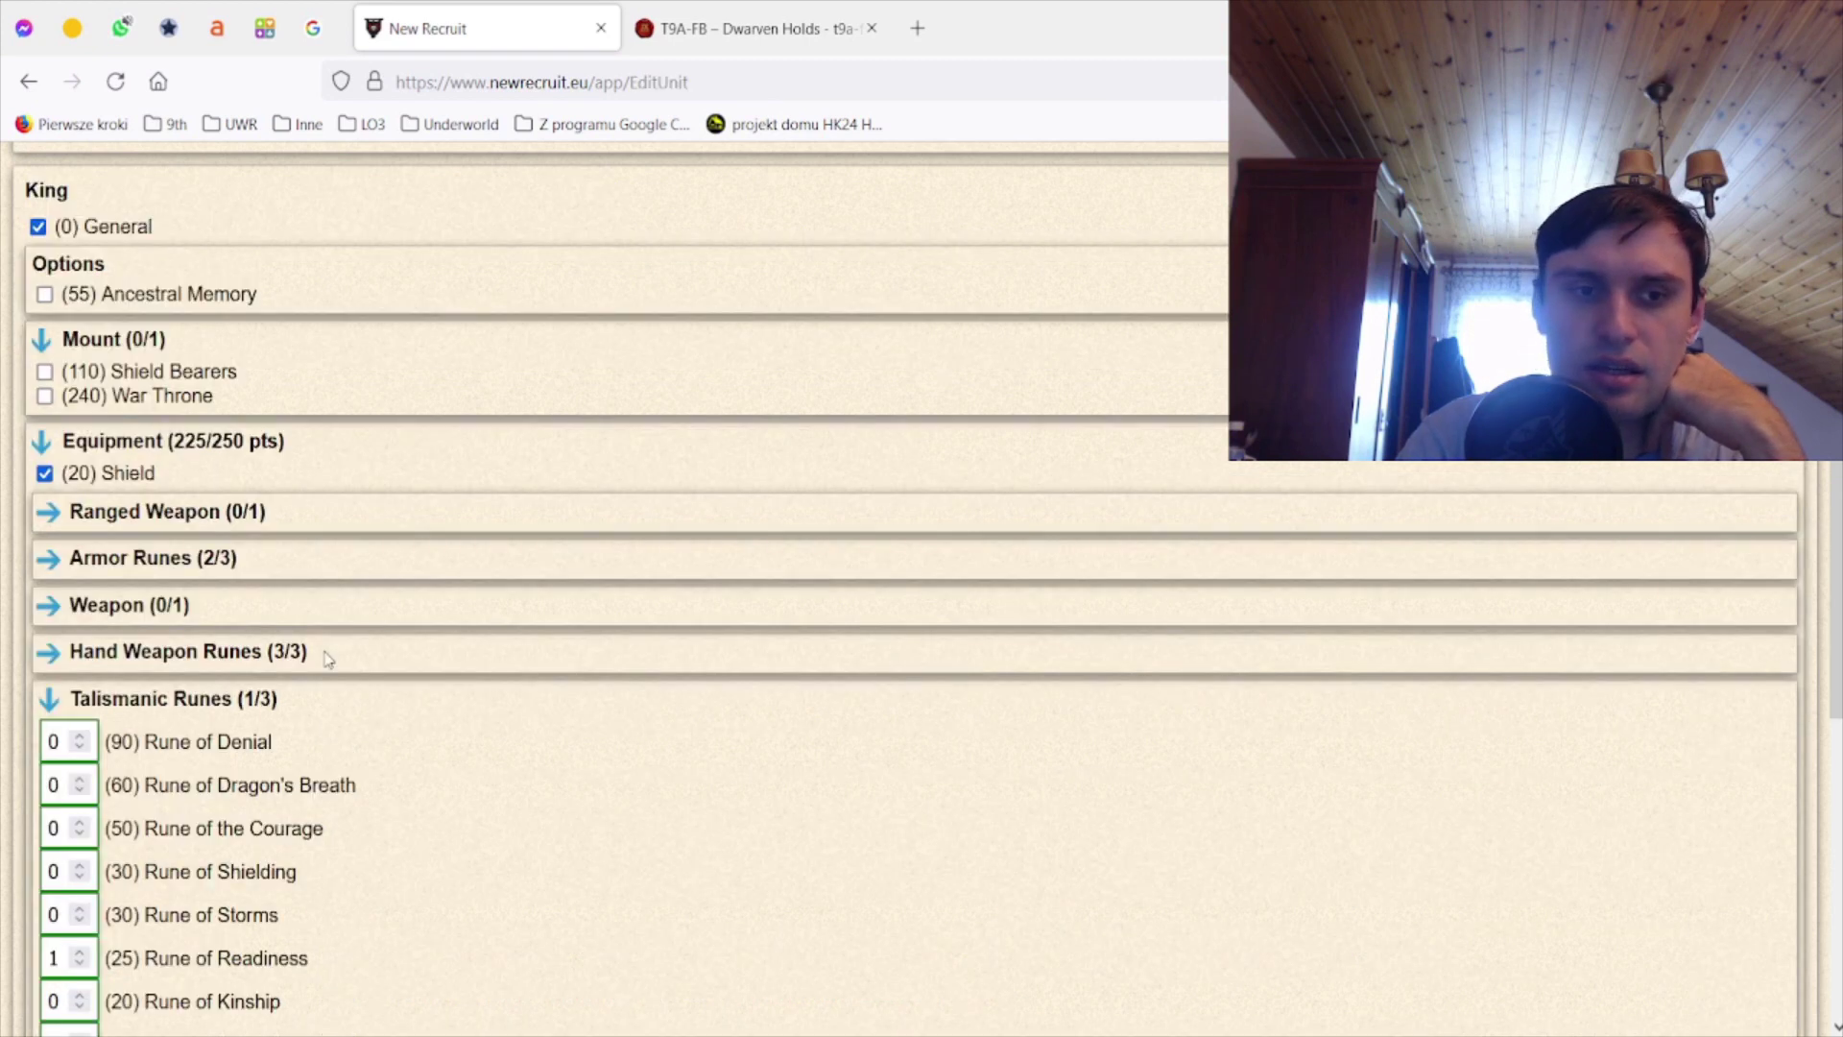
pyautogui.scroll(-1, 329, 659)
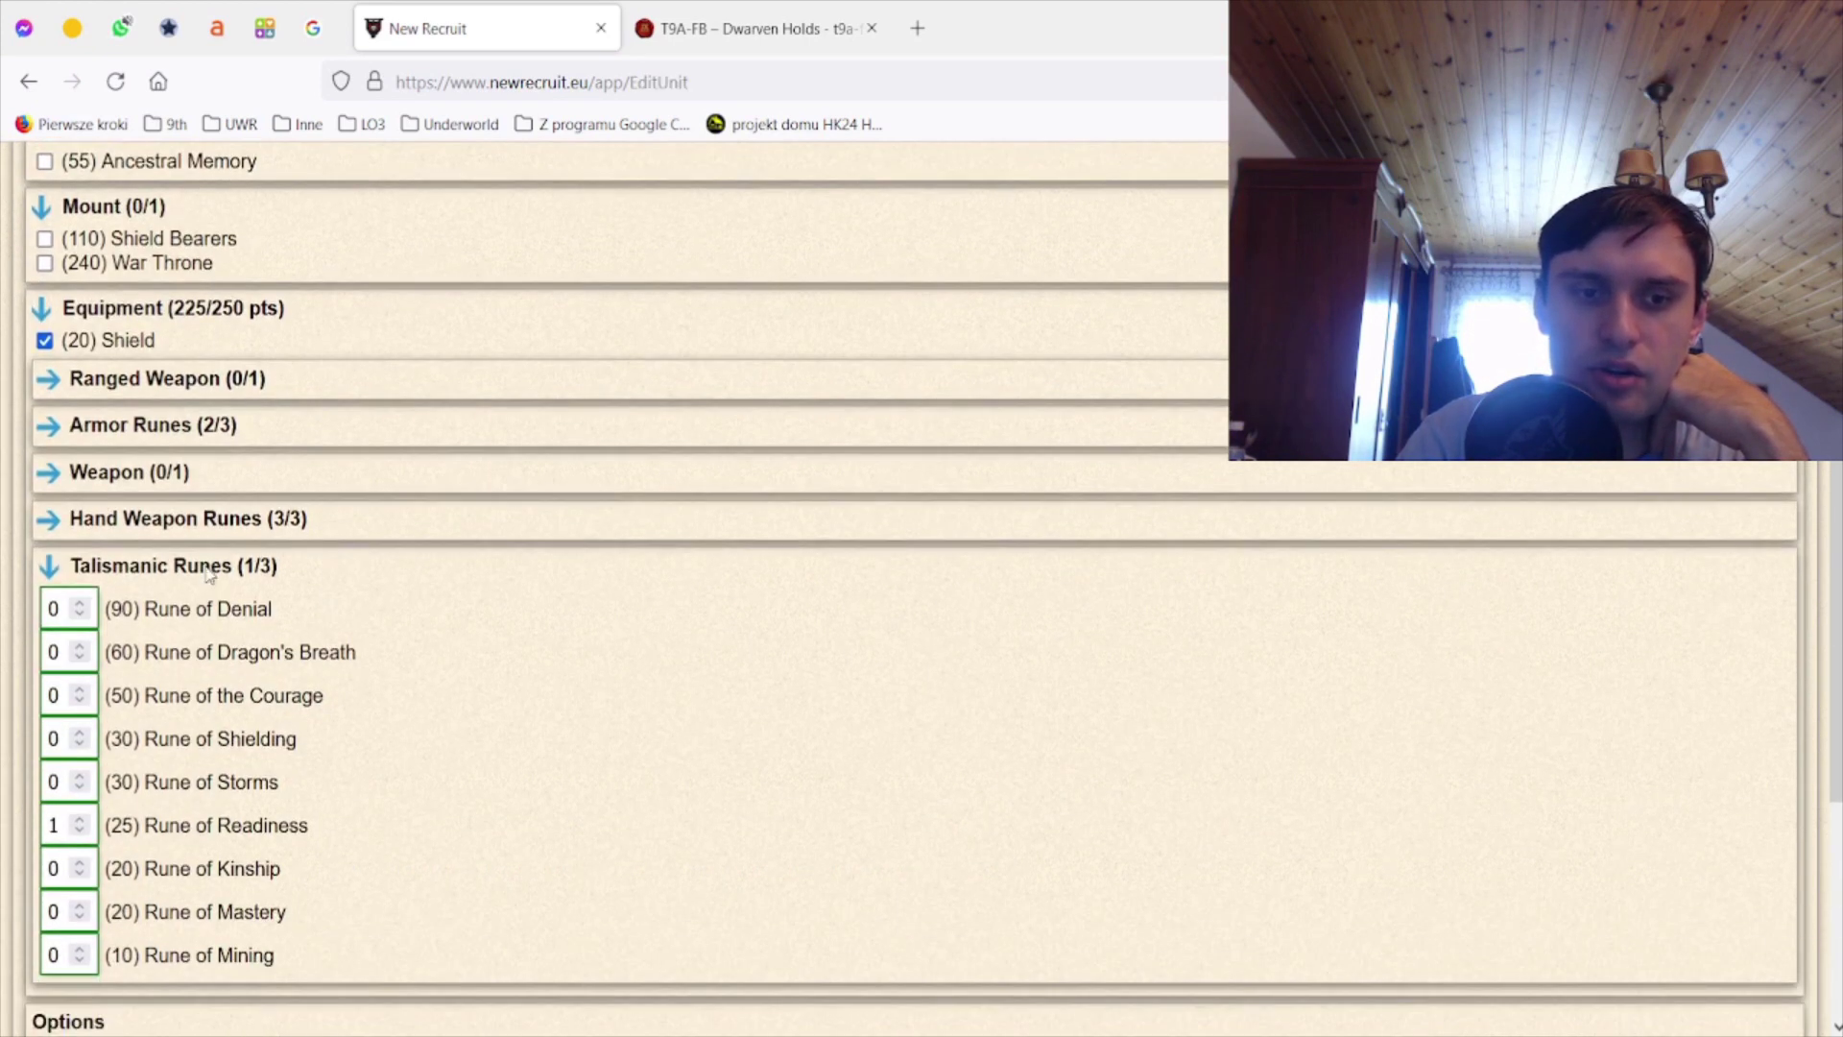
pyautogui.click(209, 572)
pyautogui.click(213, 576)
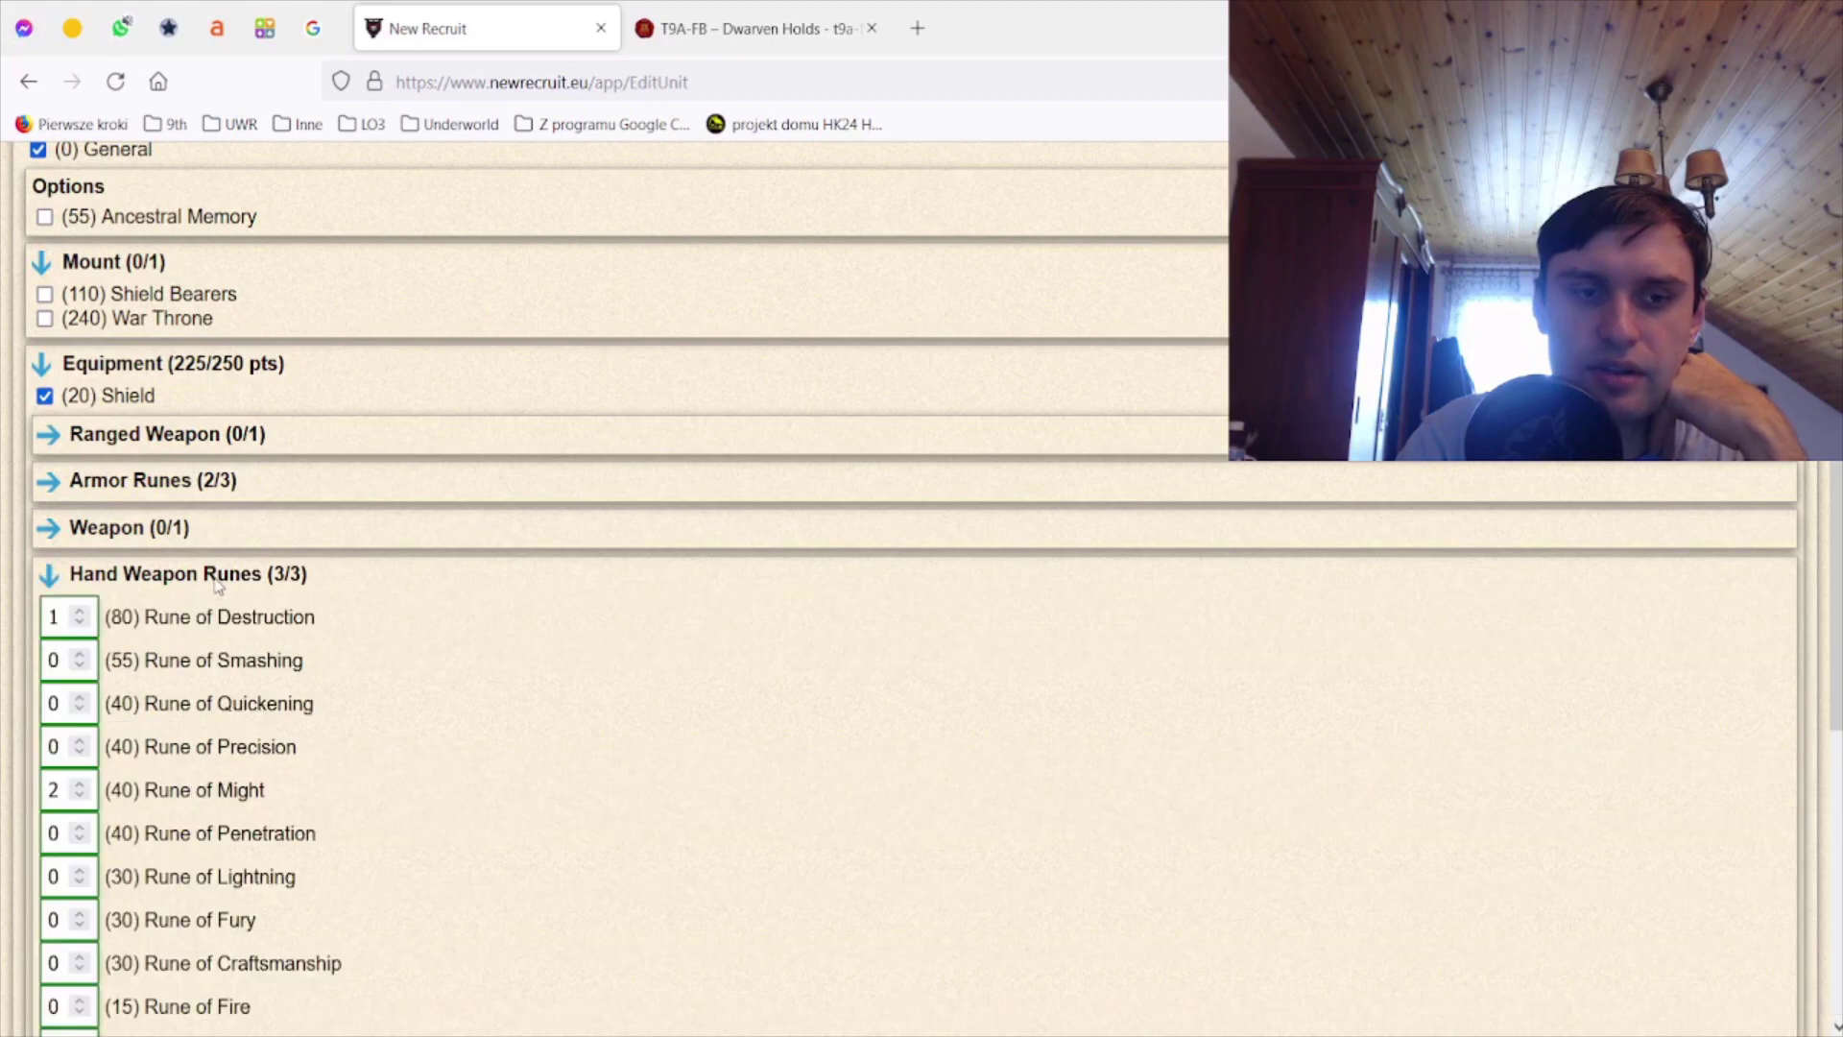
pyautogui.scroll(-2, 252, 628)
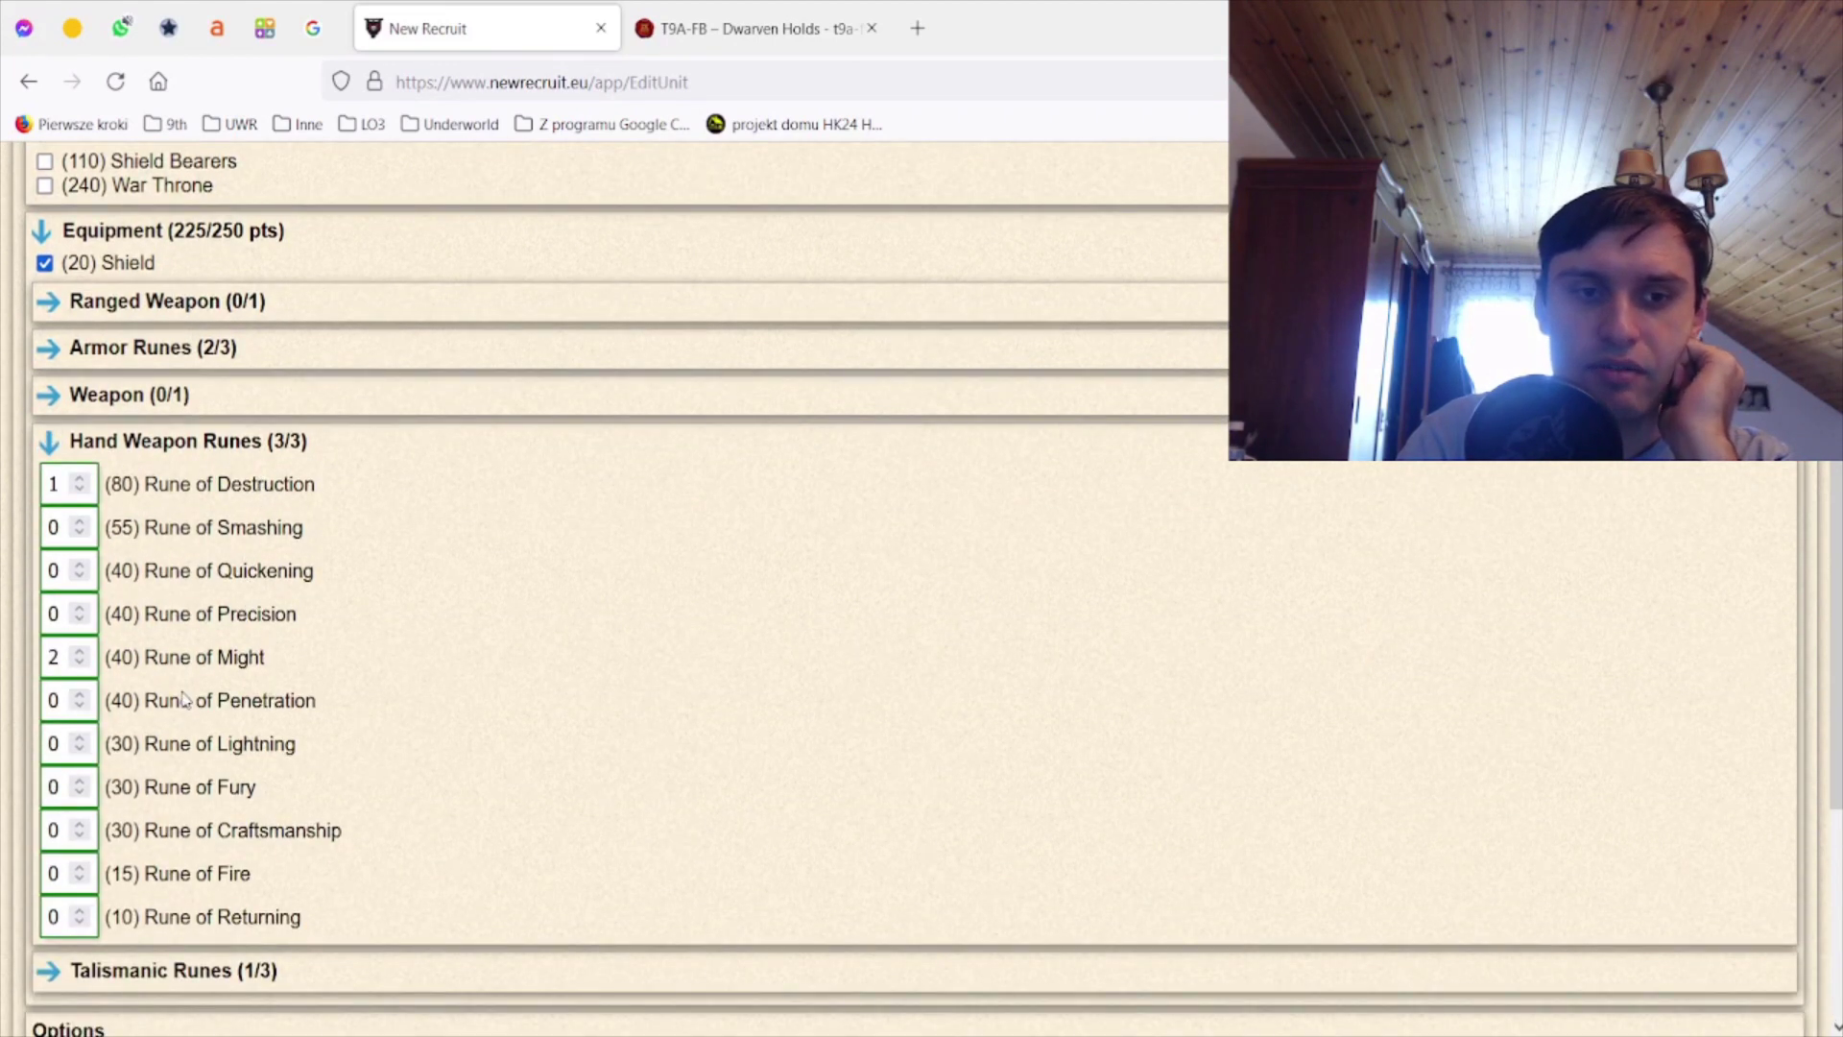
pyautogui.click(81, 662)
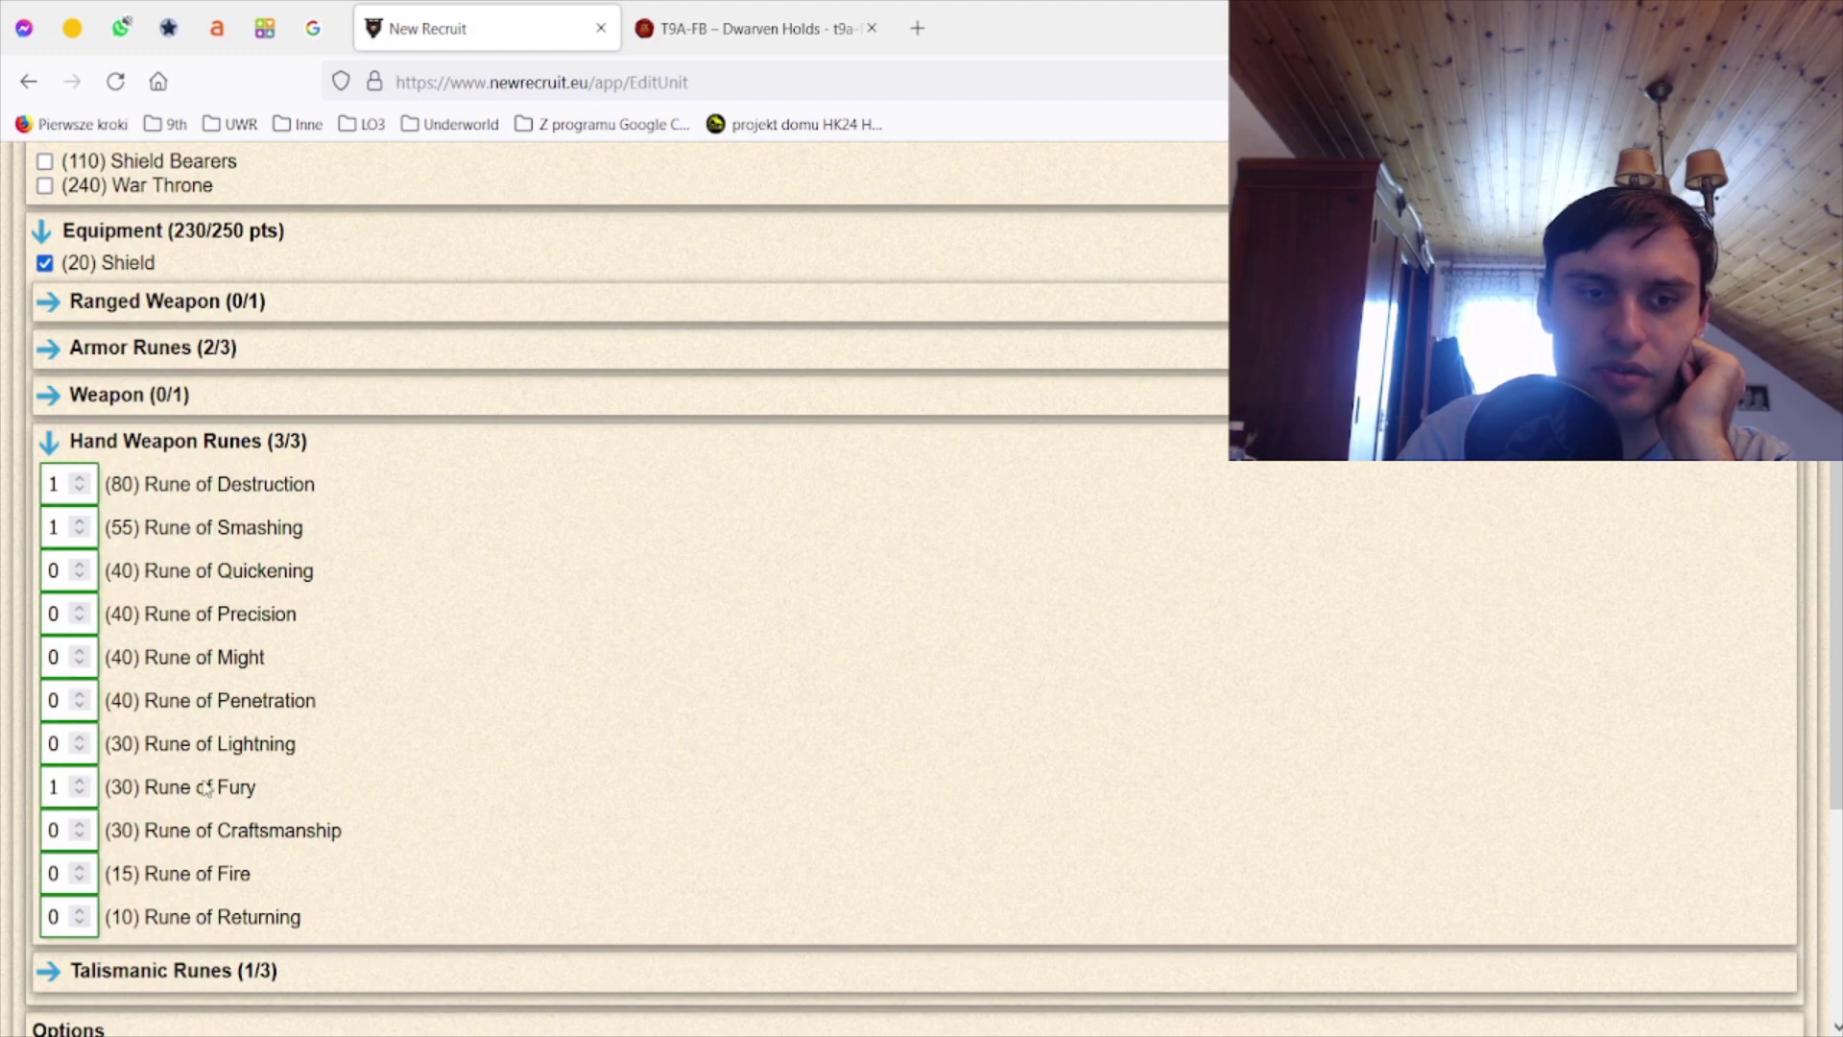
pyautogui.scroll(-3, 210, 788)
pyautogui.scroll(5, 210, 787)
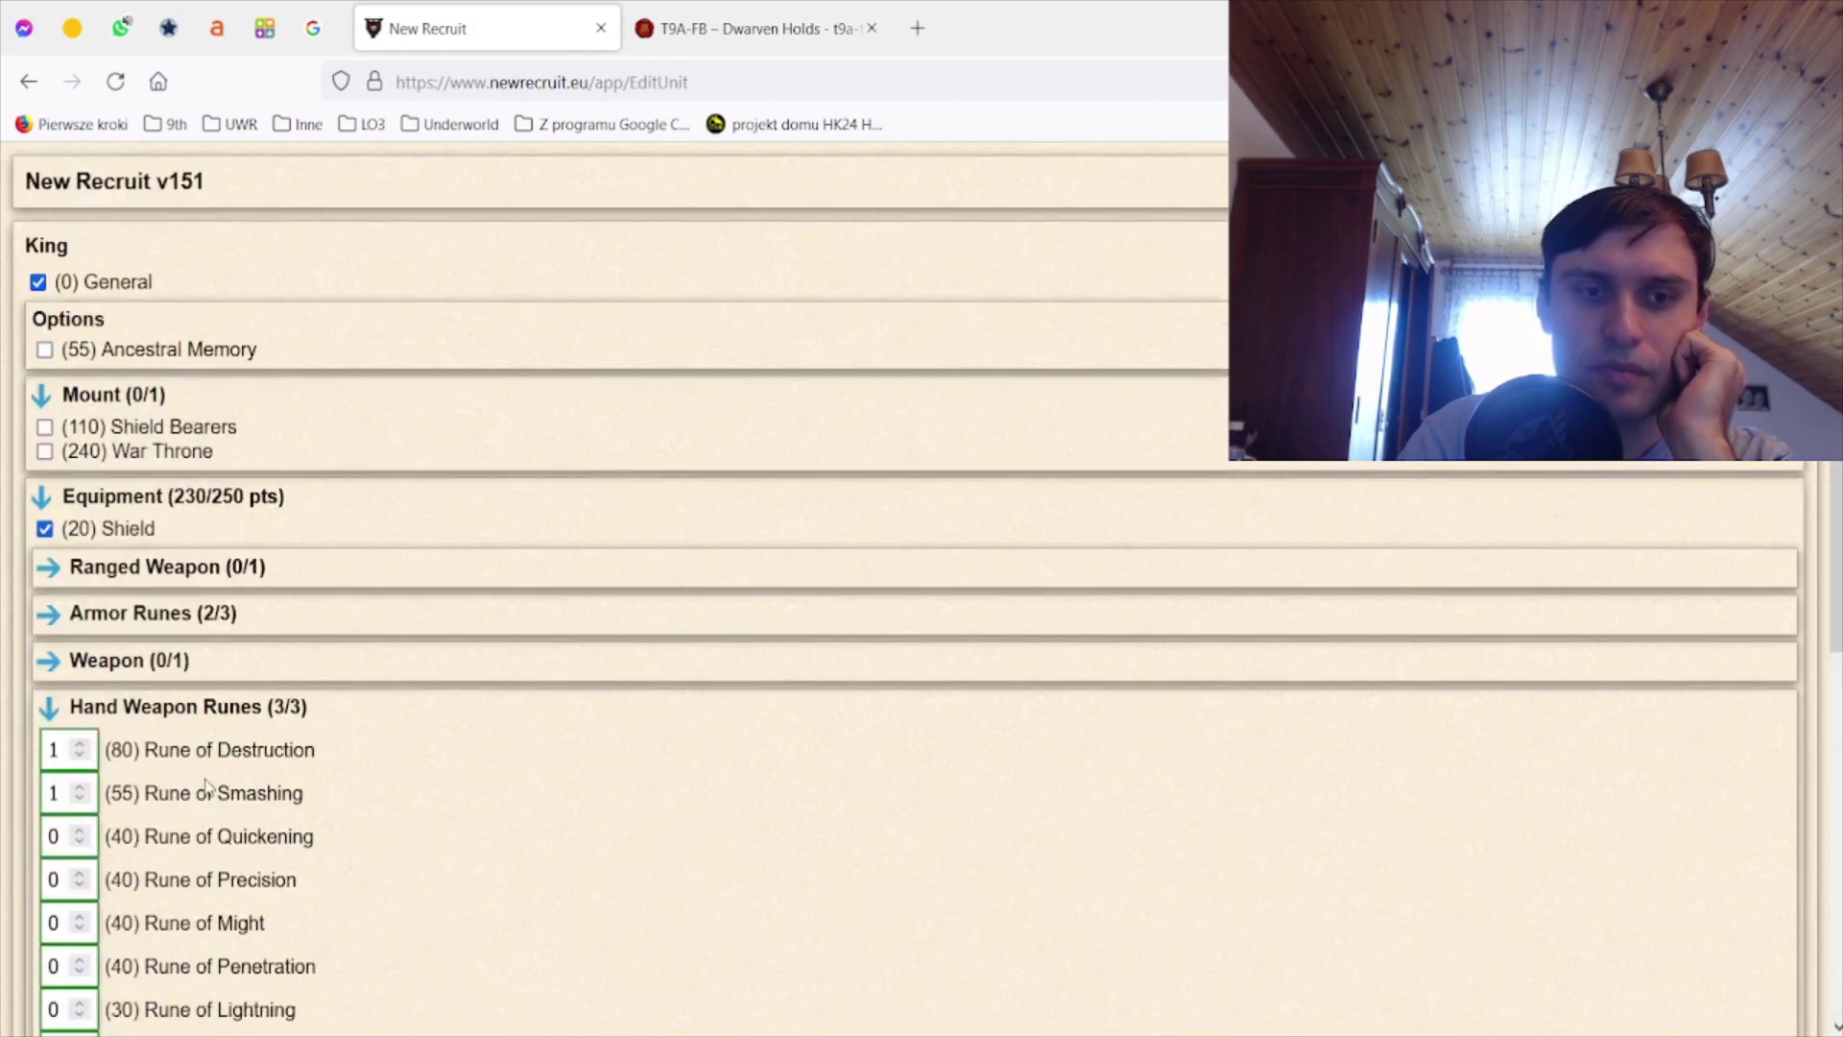
pyautogui.click(173, 614)
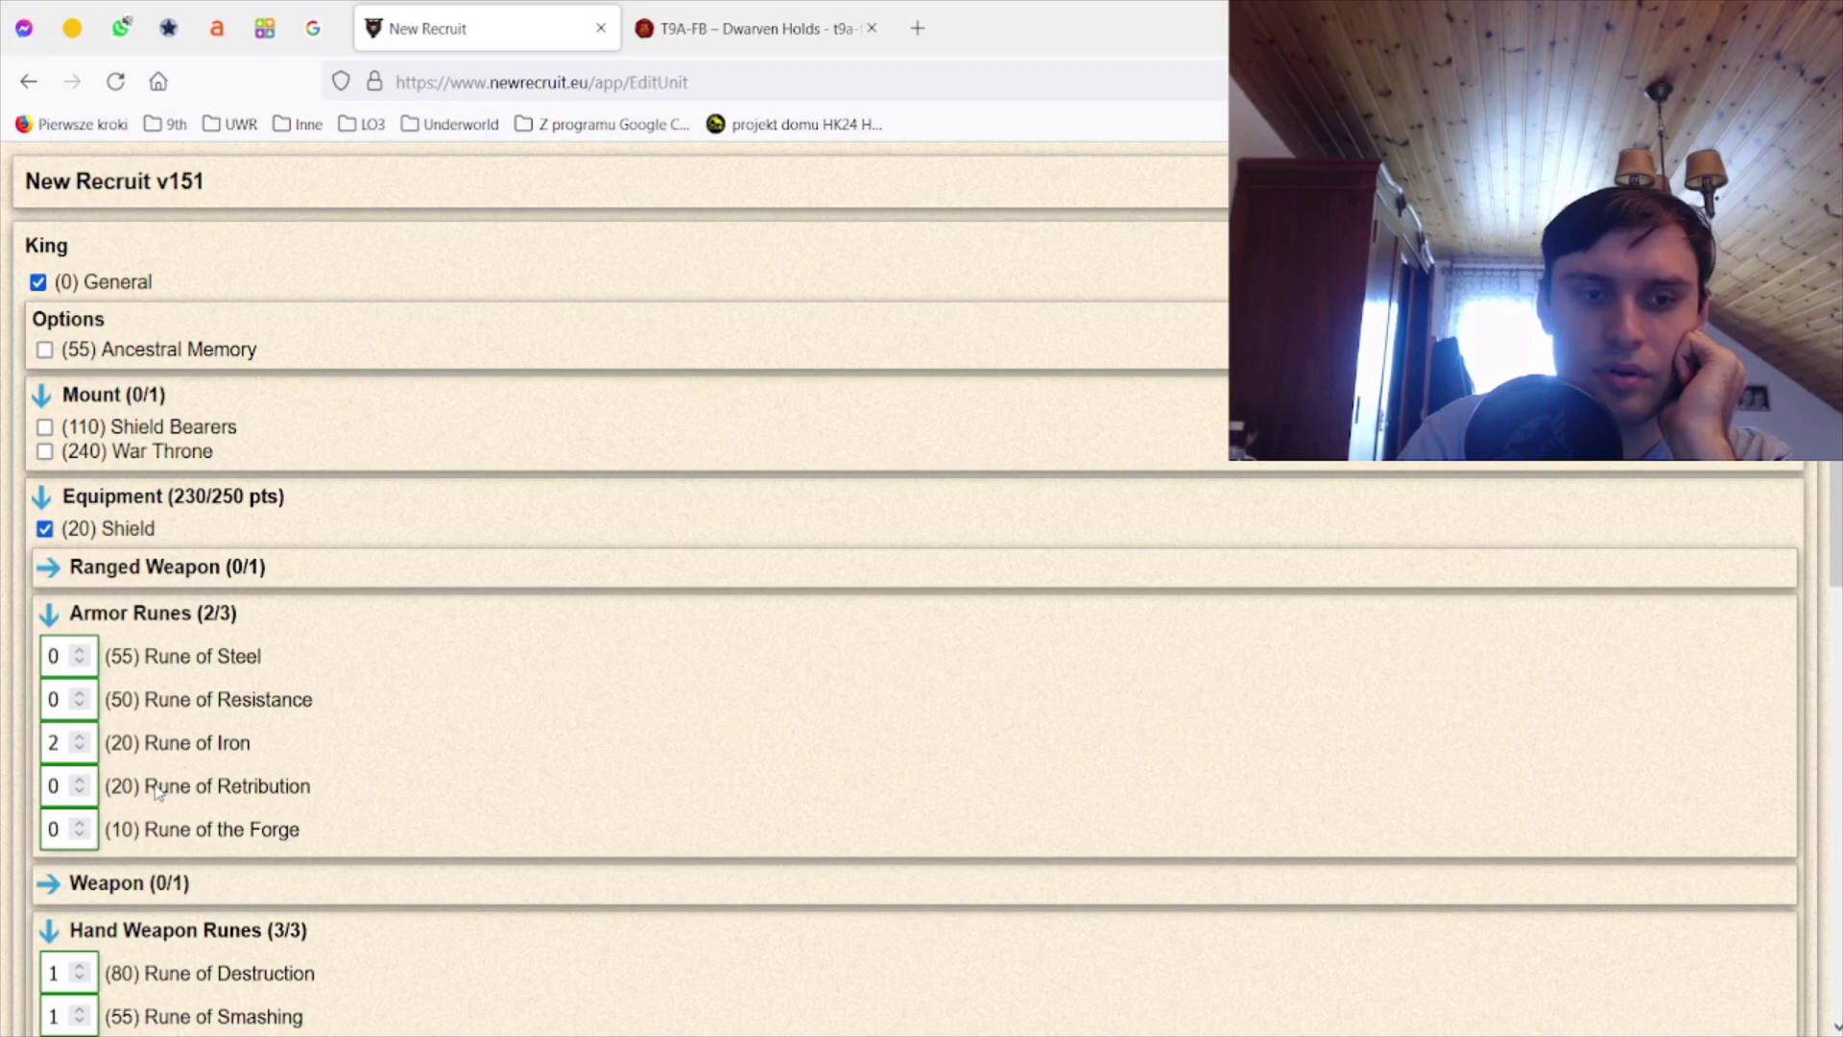
pyautogui.scroll(-10, 216, 763)
pyautogui.scroll(10, 274, 784)
pyautogui.scroll(-10, 281, 785)
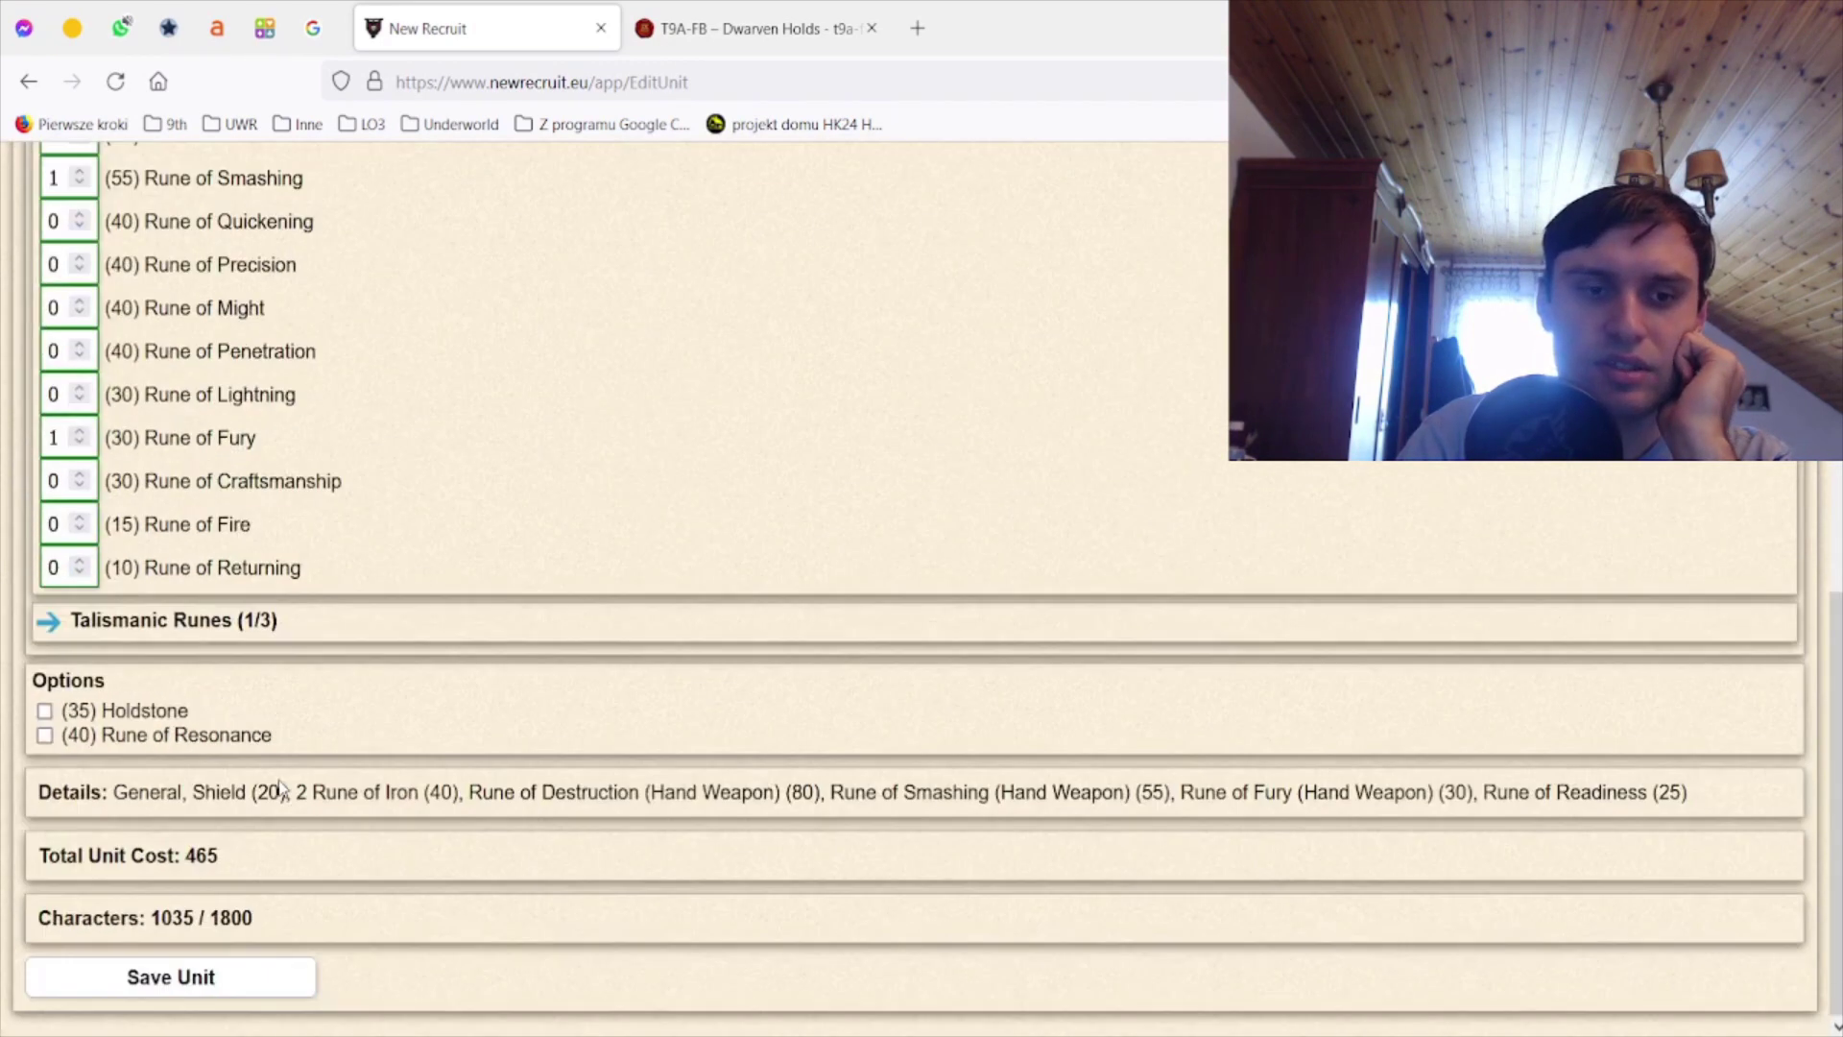
pyautogui.click(206, 976)
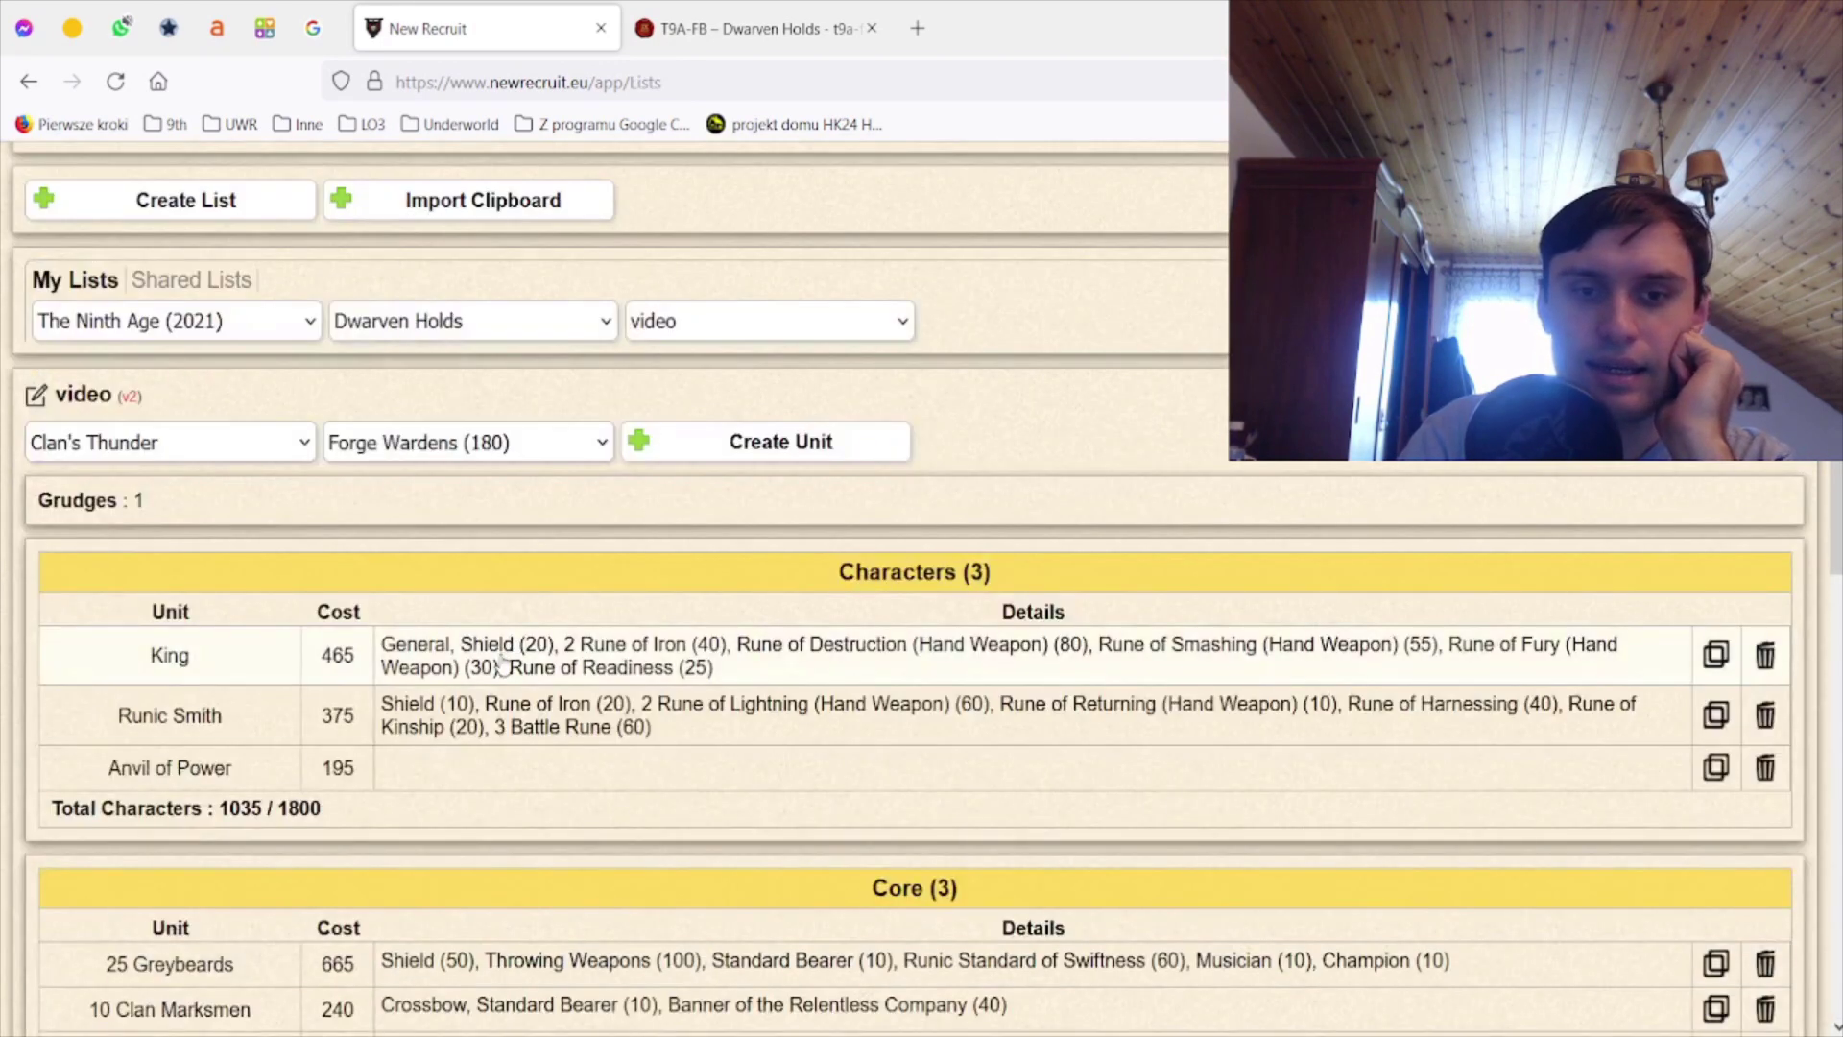
# - Drop the King's Rune of Iron and mount him on Shield Bearers
pyautogui.click(502, 662)
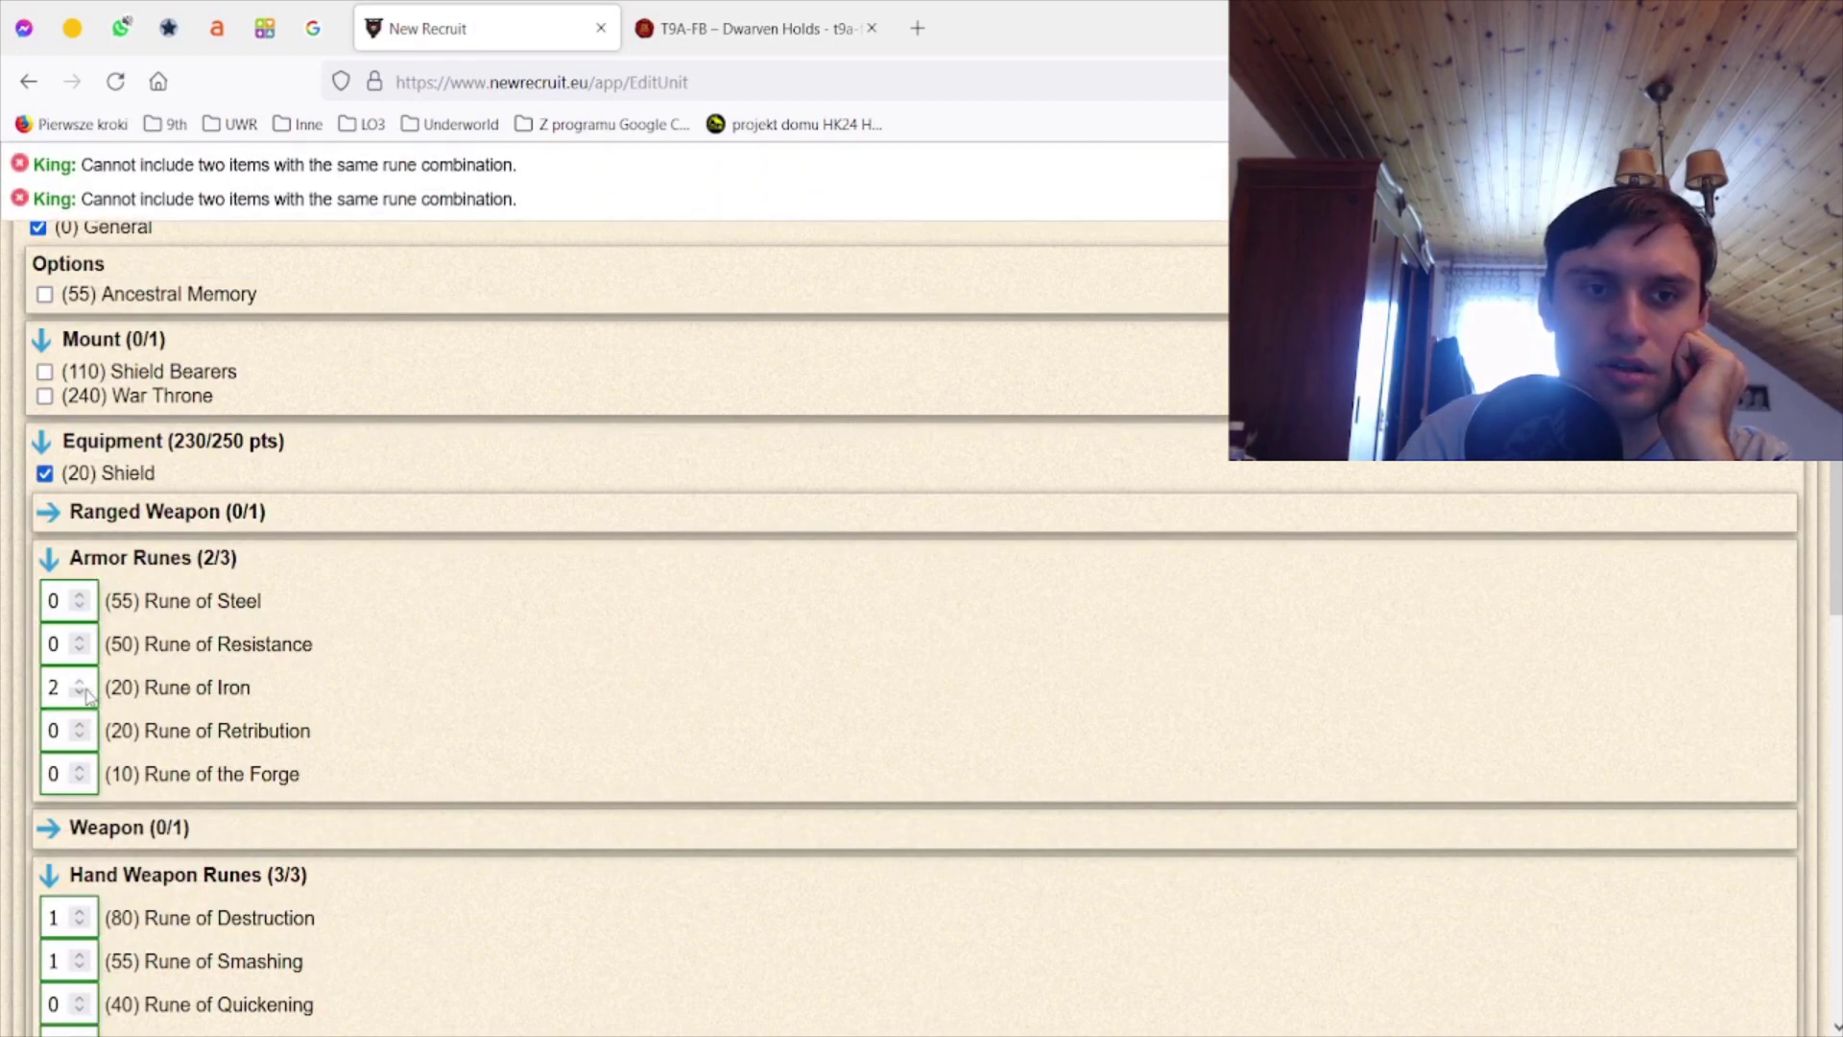
pyautogui.doubleClick(53, 690)
pyautogui.write('0')
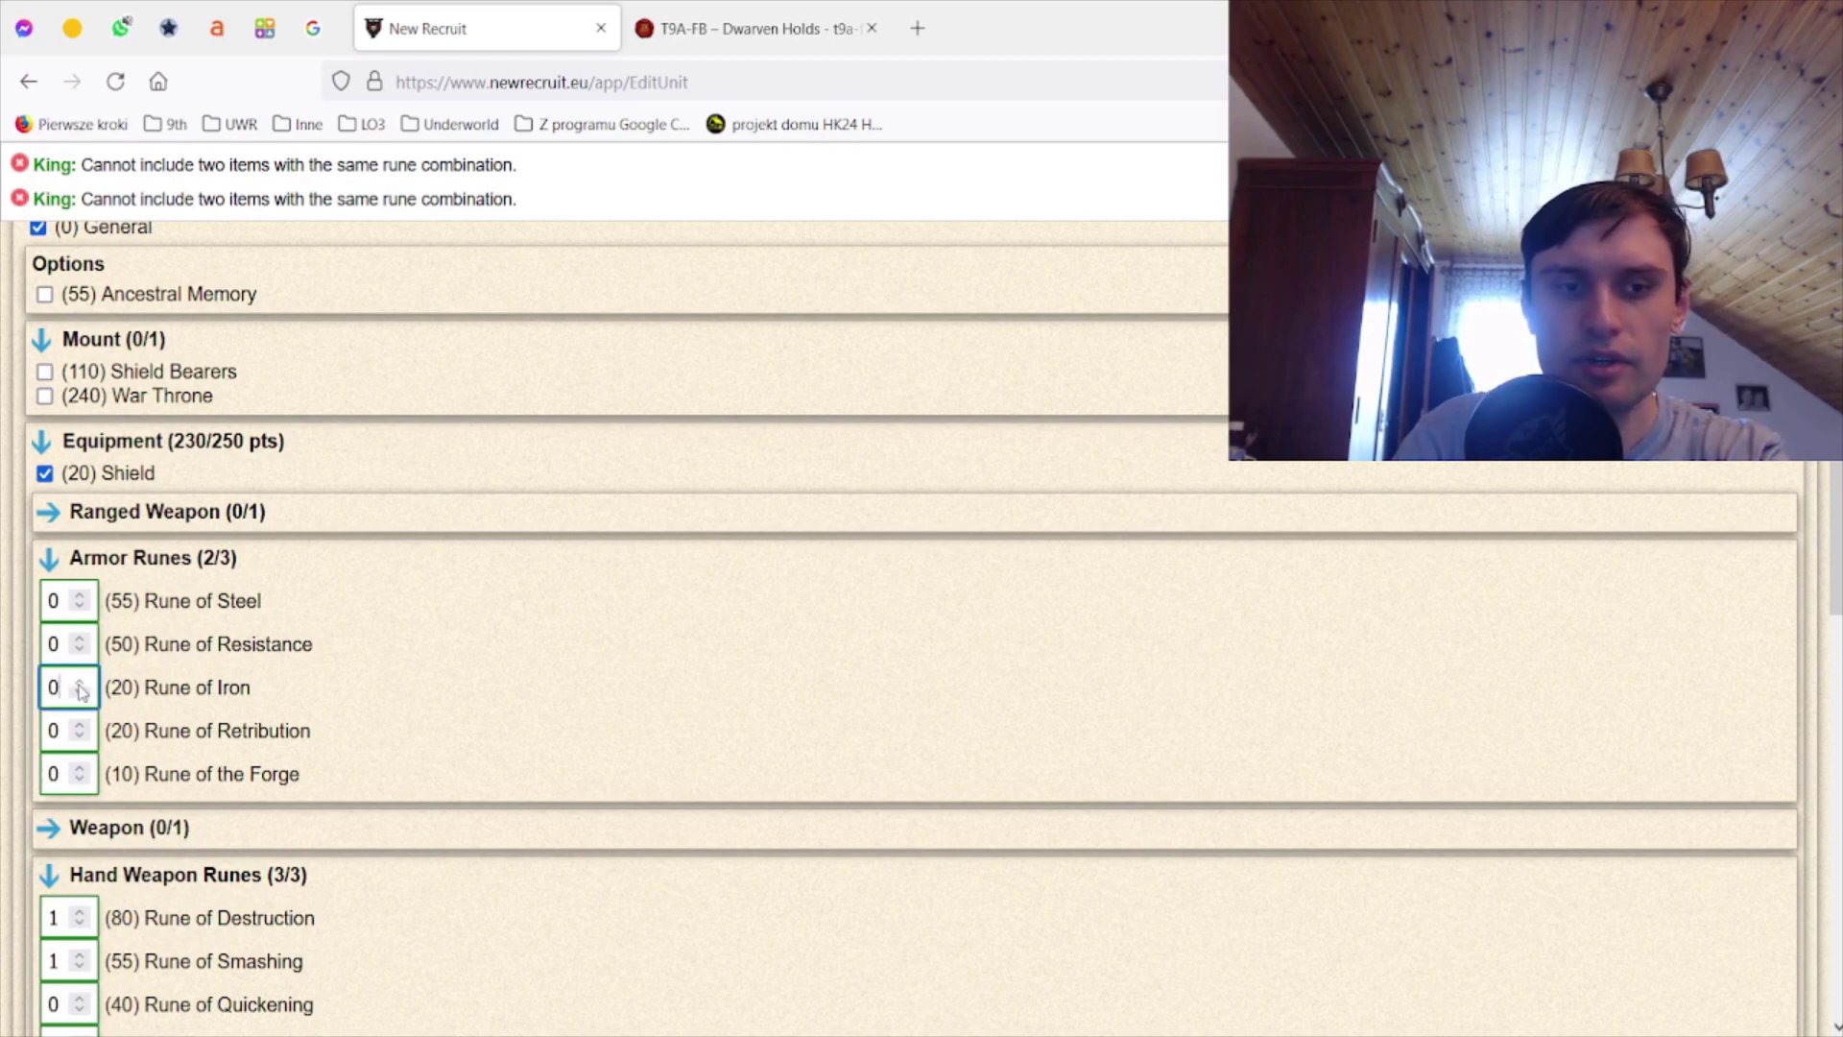
pyautogui.click(145, 558)
pyautogui.click(159, 375)
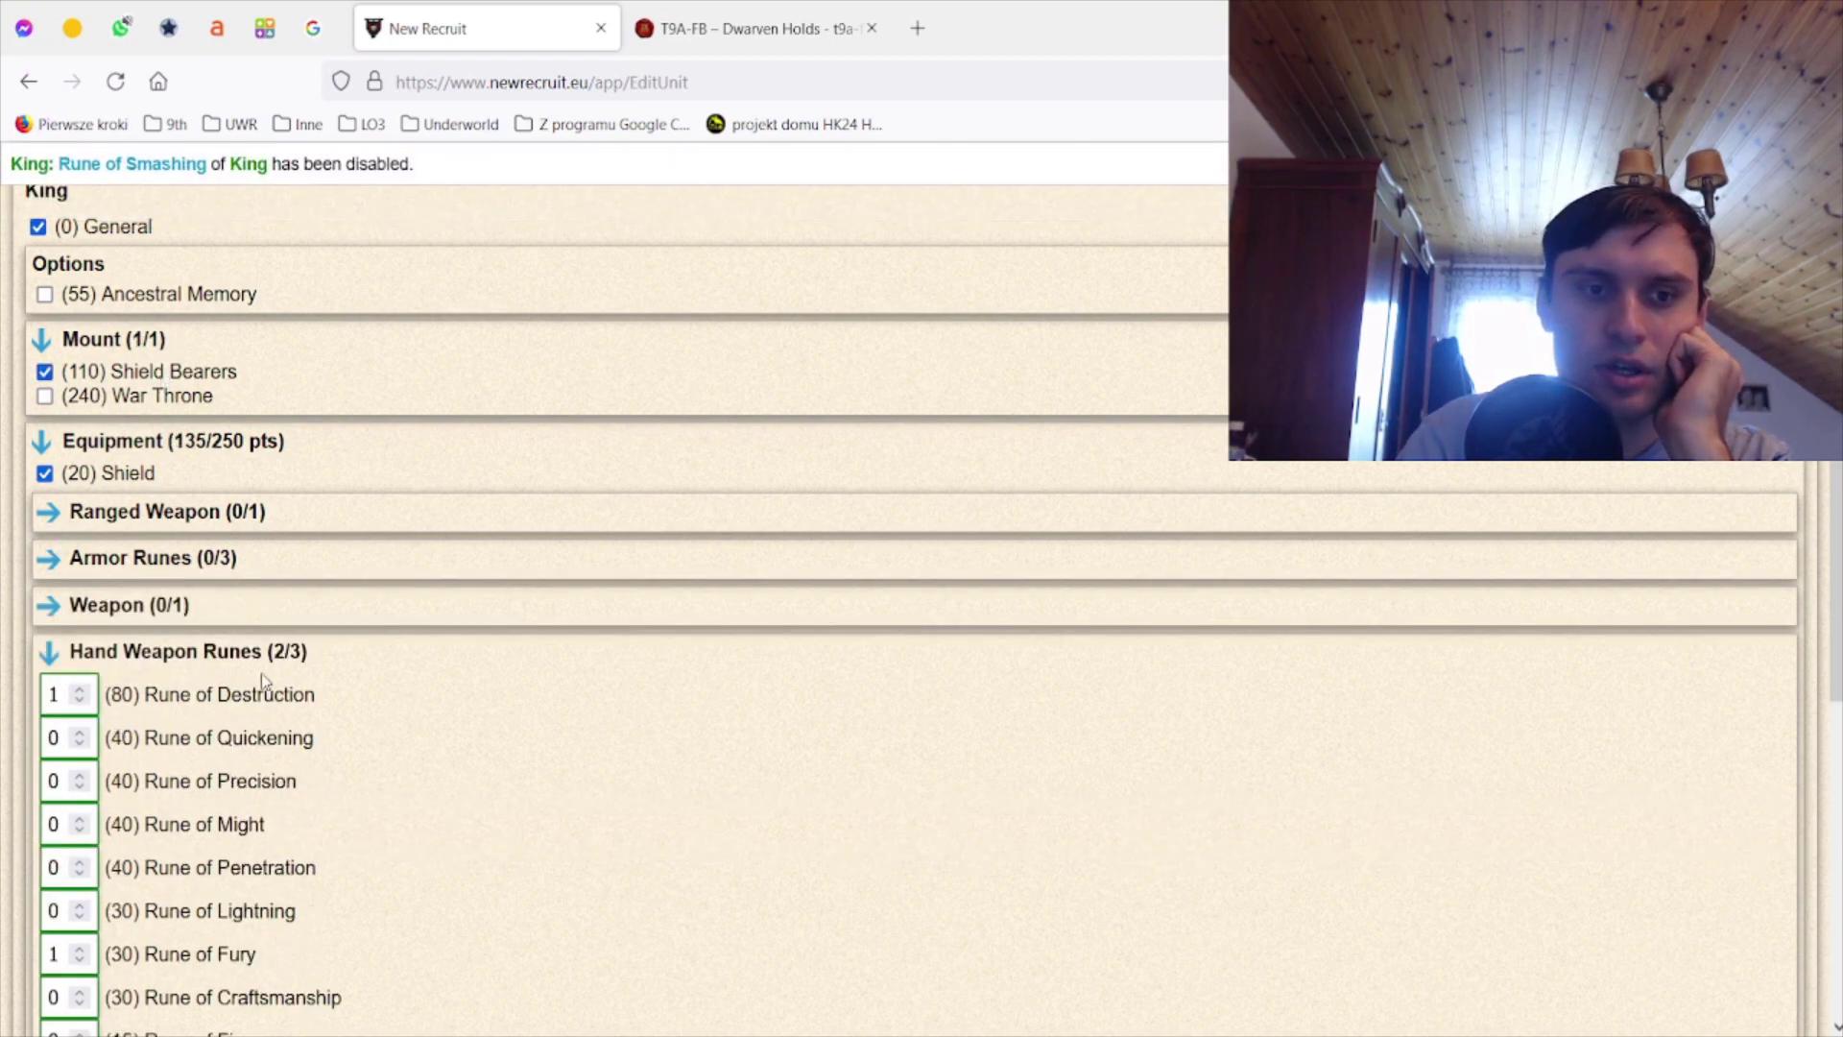
pyautogui.scroll(-2, 177, 748)
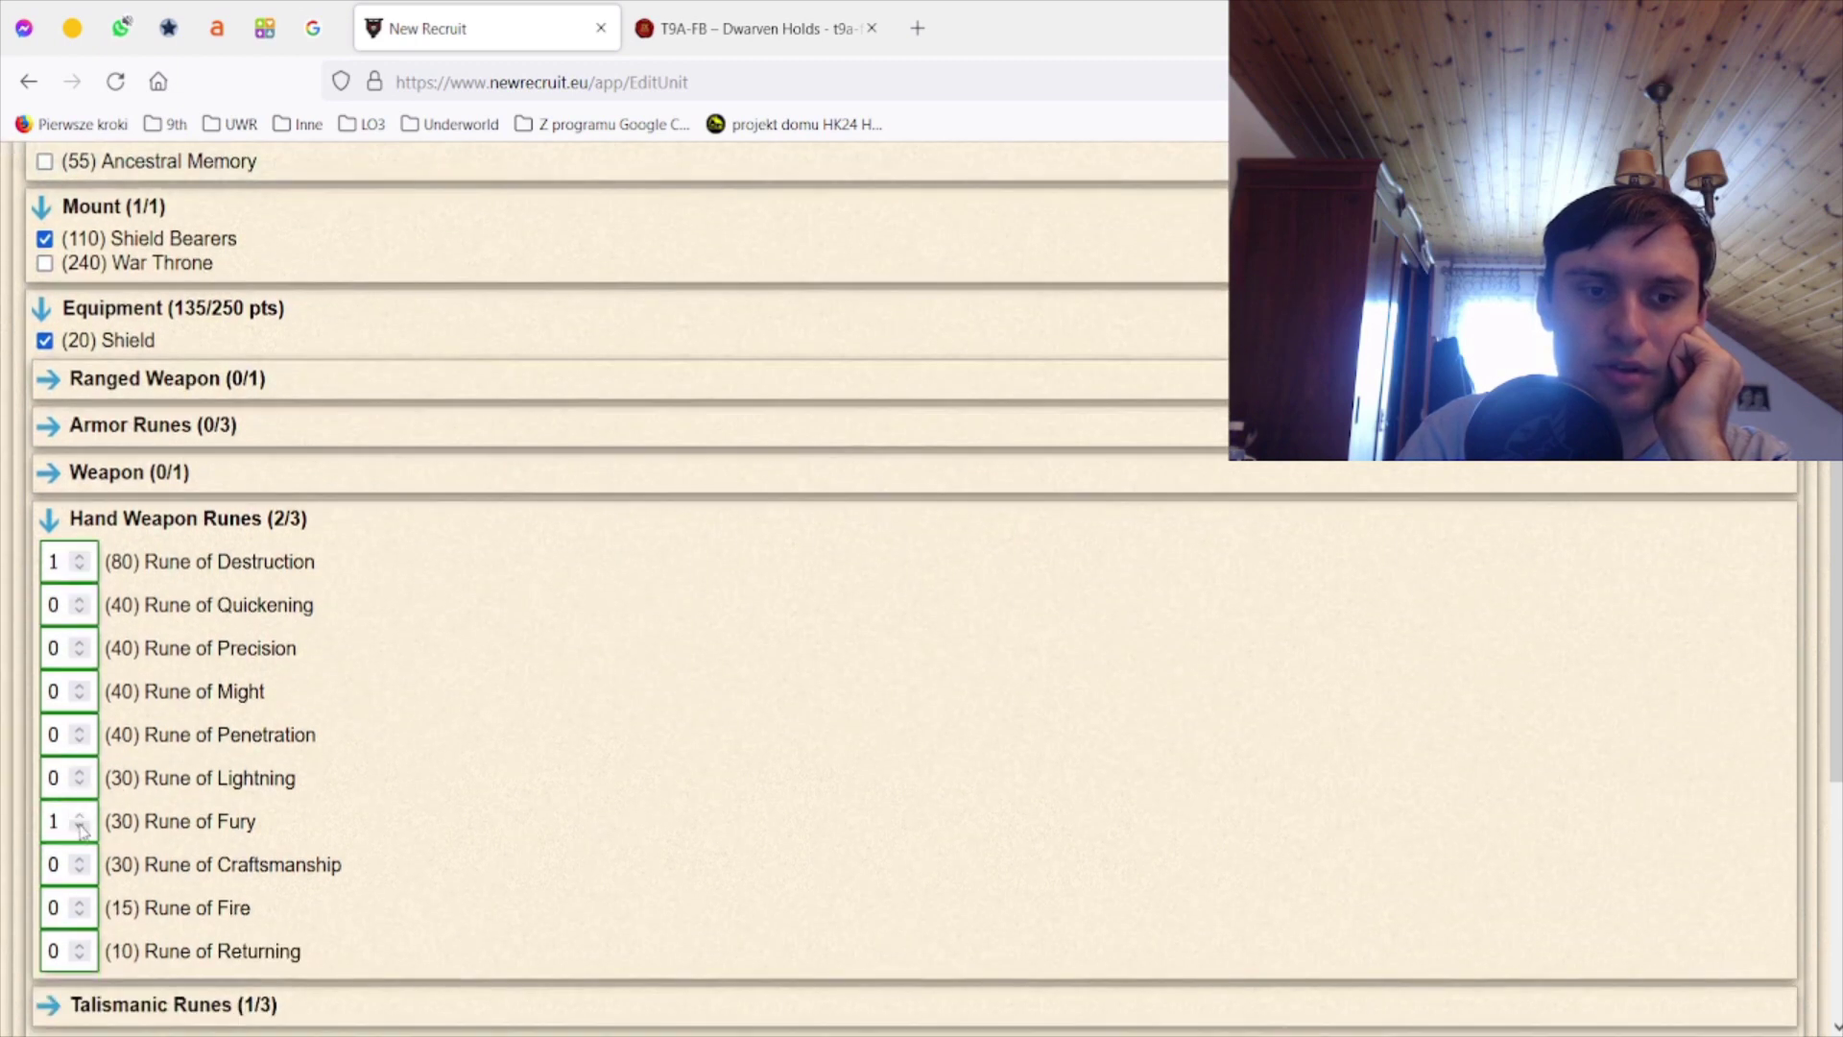
# - Remove the King's Rune of Fury and add a Rune of Denial
pyautogui.click(78, 828)
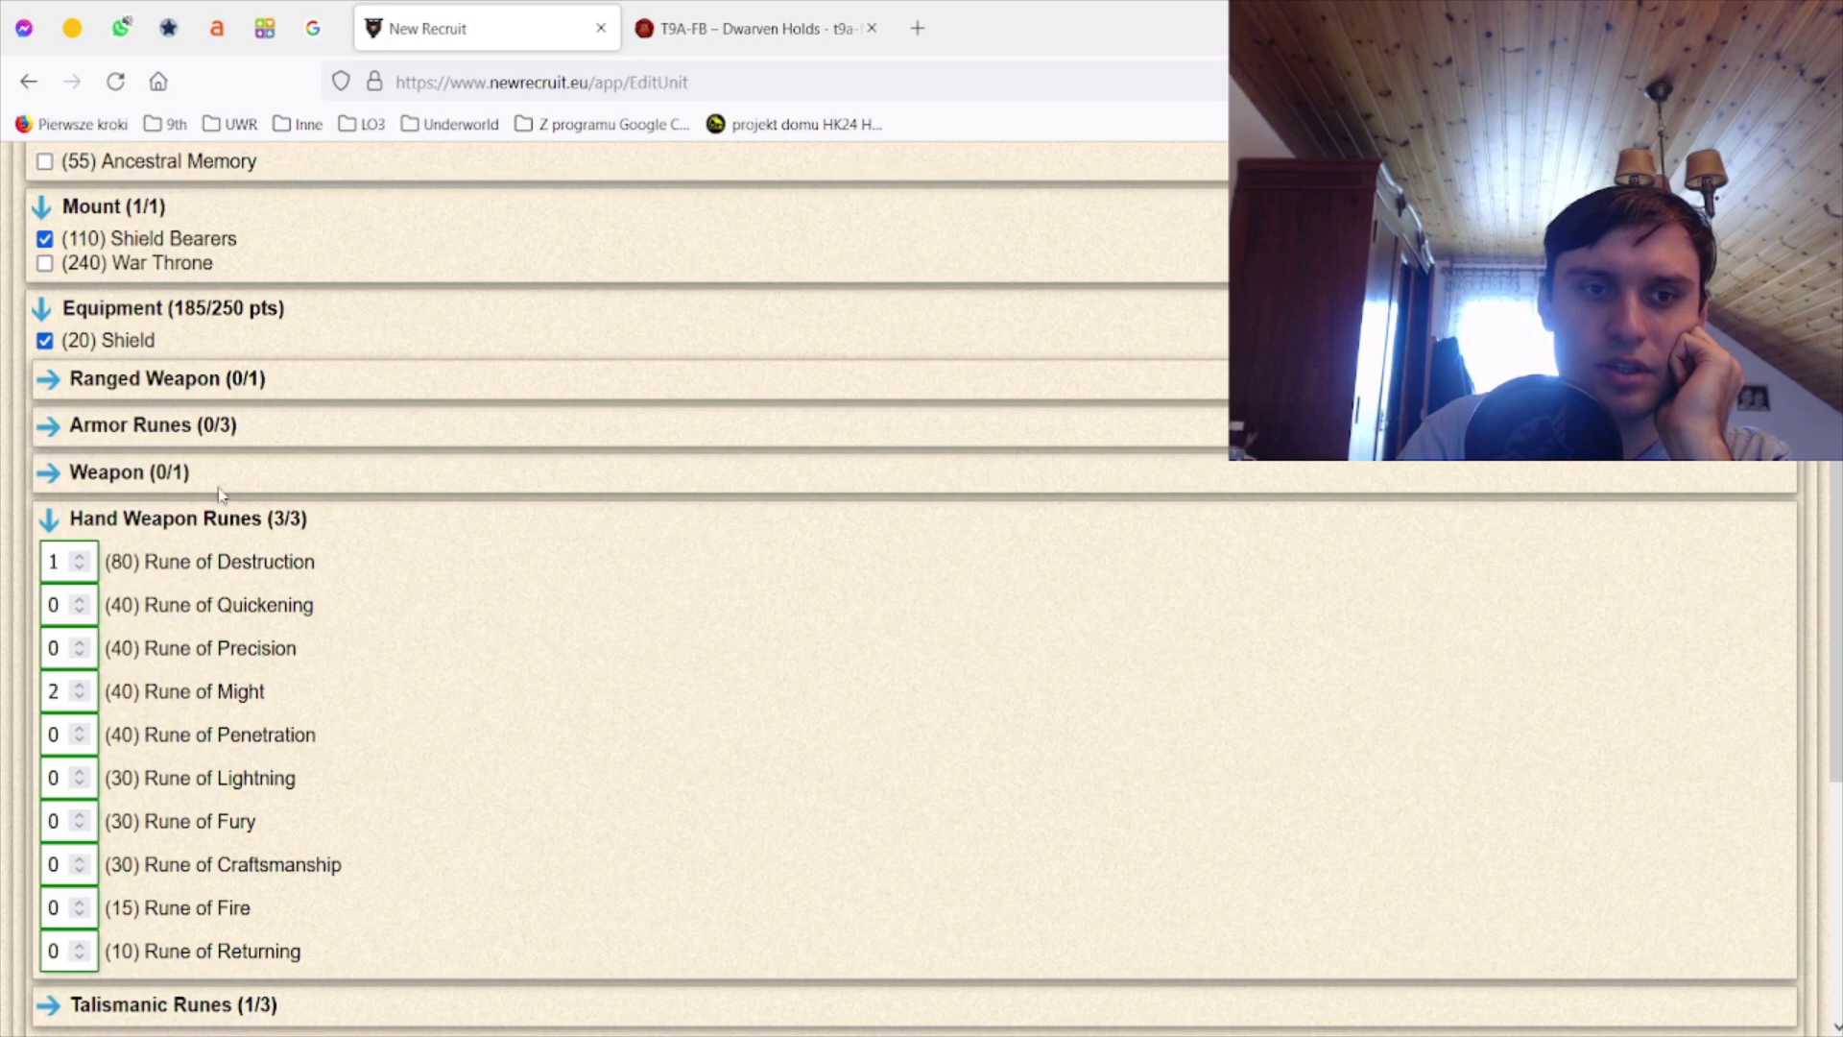
pyautogui.scroll(-4, 234, 534)
pyautogui.scroll(6, 242, 568)
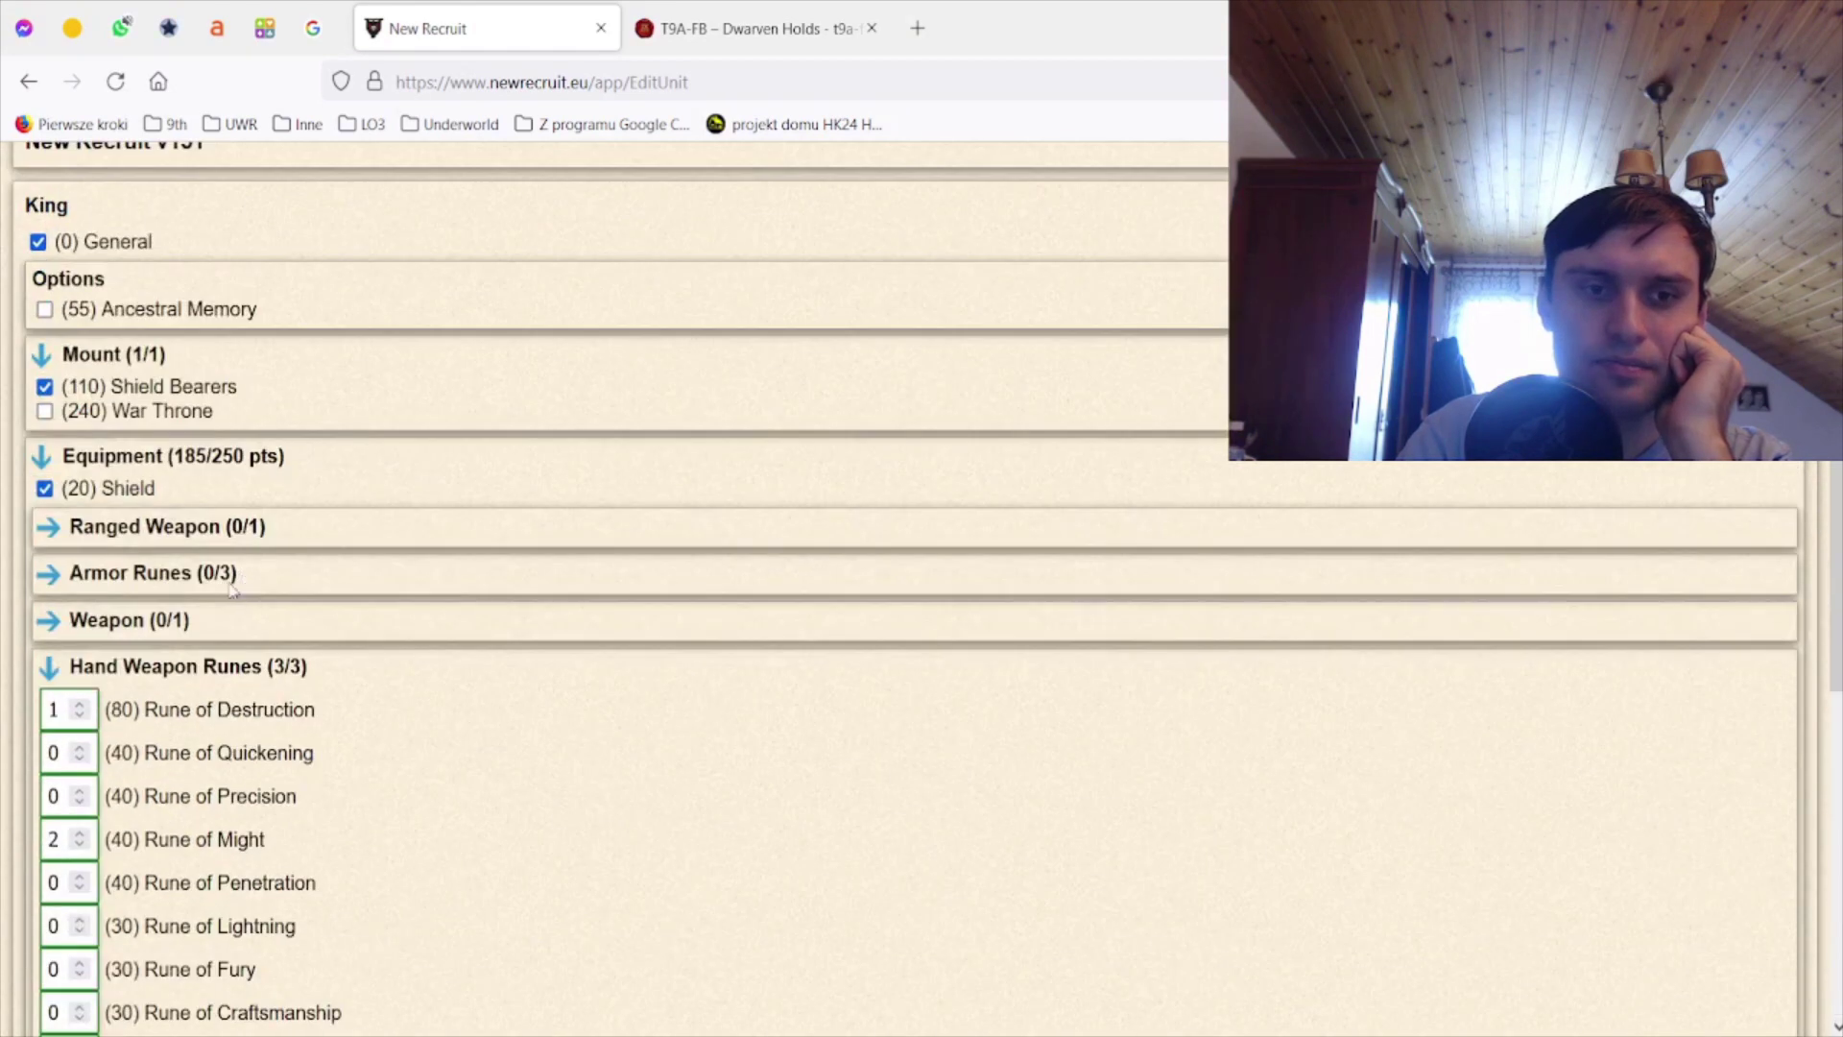
pyautogui.click(149, 669)
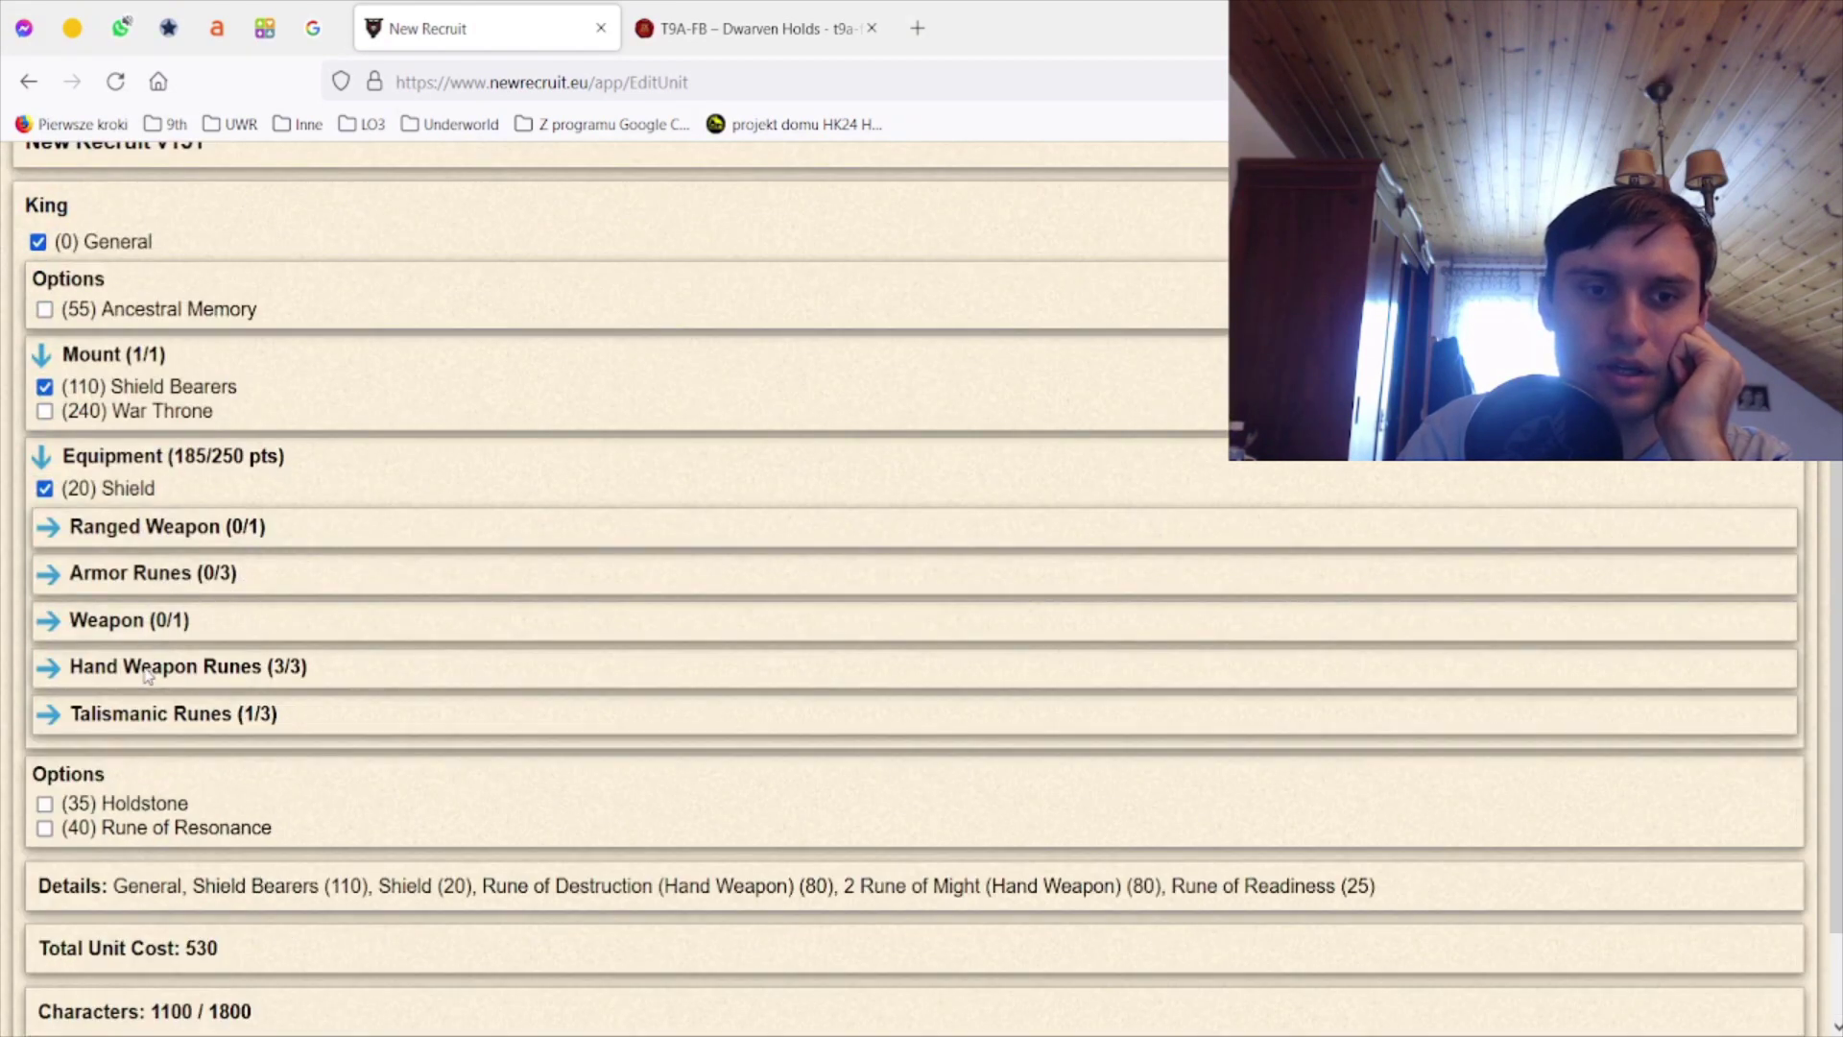
pyautogui.click(144, 720)
pyautogui.scroll(-2, 219, 801)
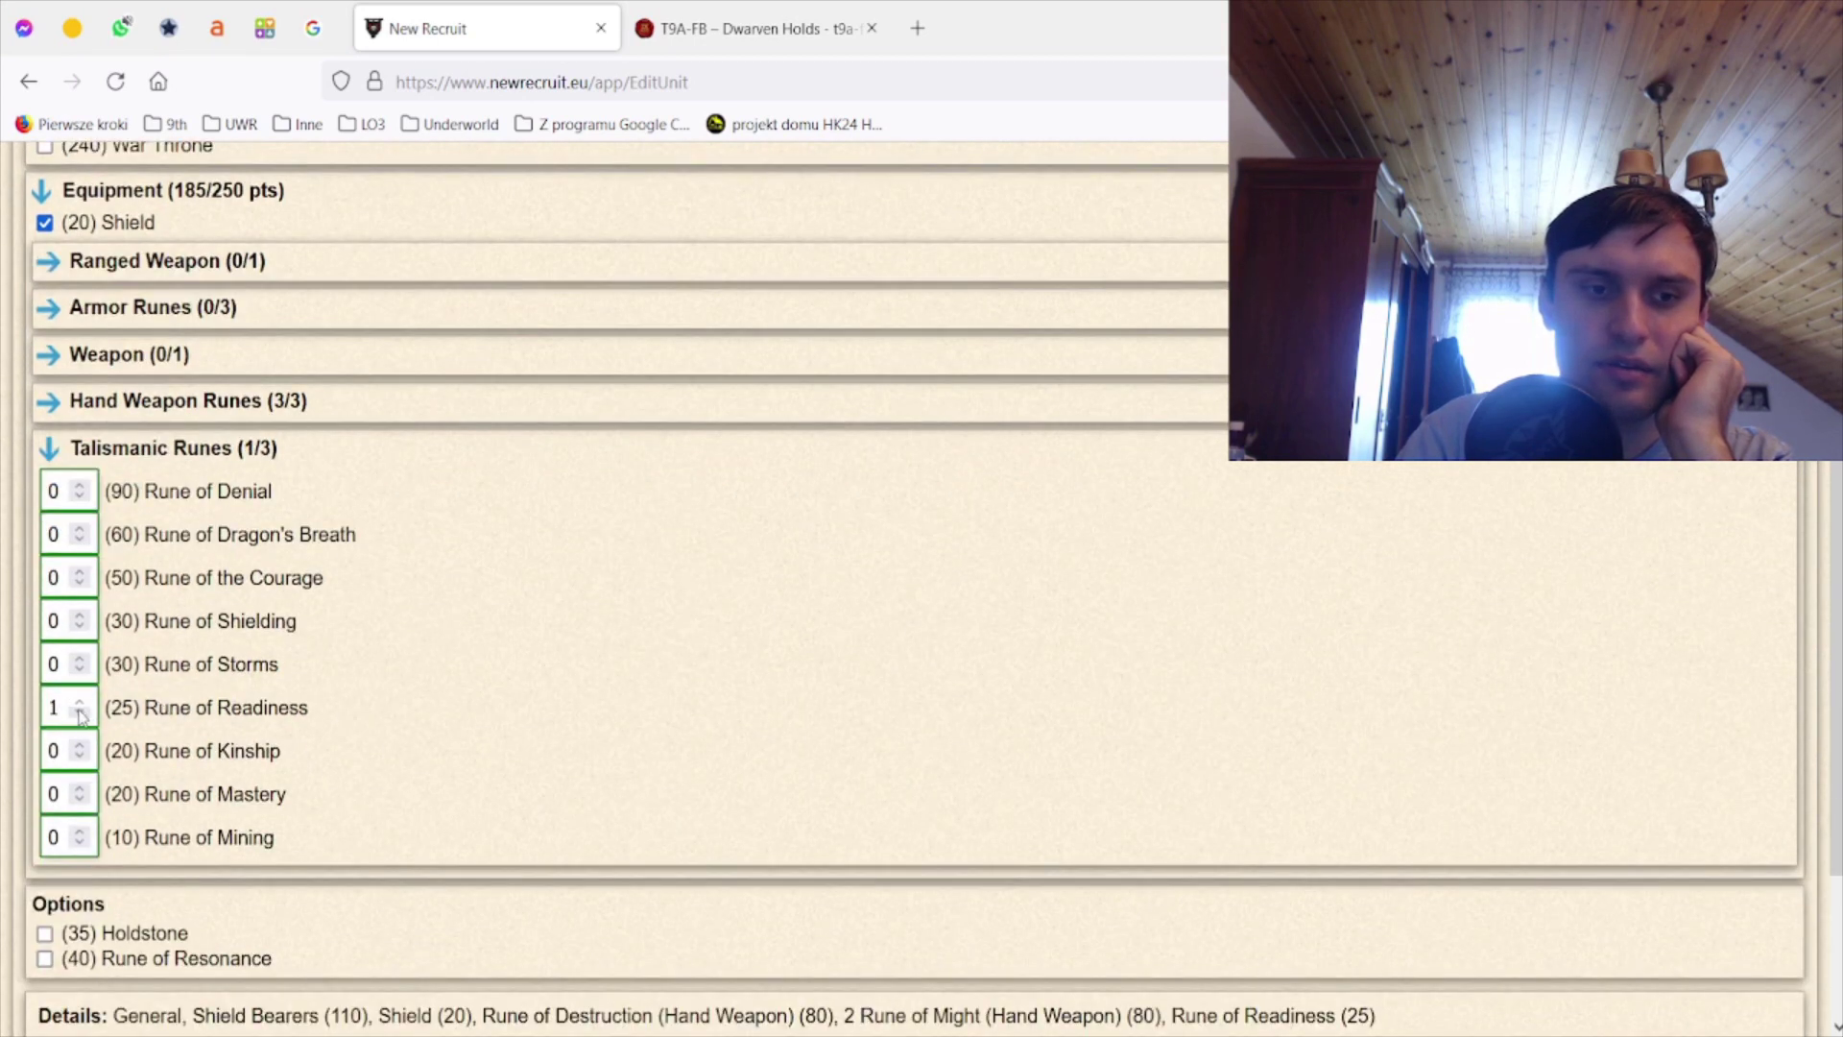
pyautogui.click(82, 485)
pyautogui.scroll(-2, 258, 733)
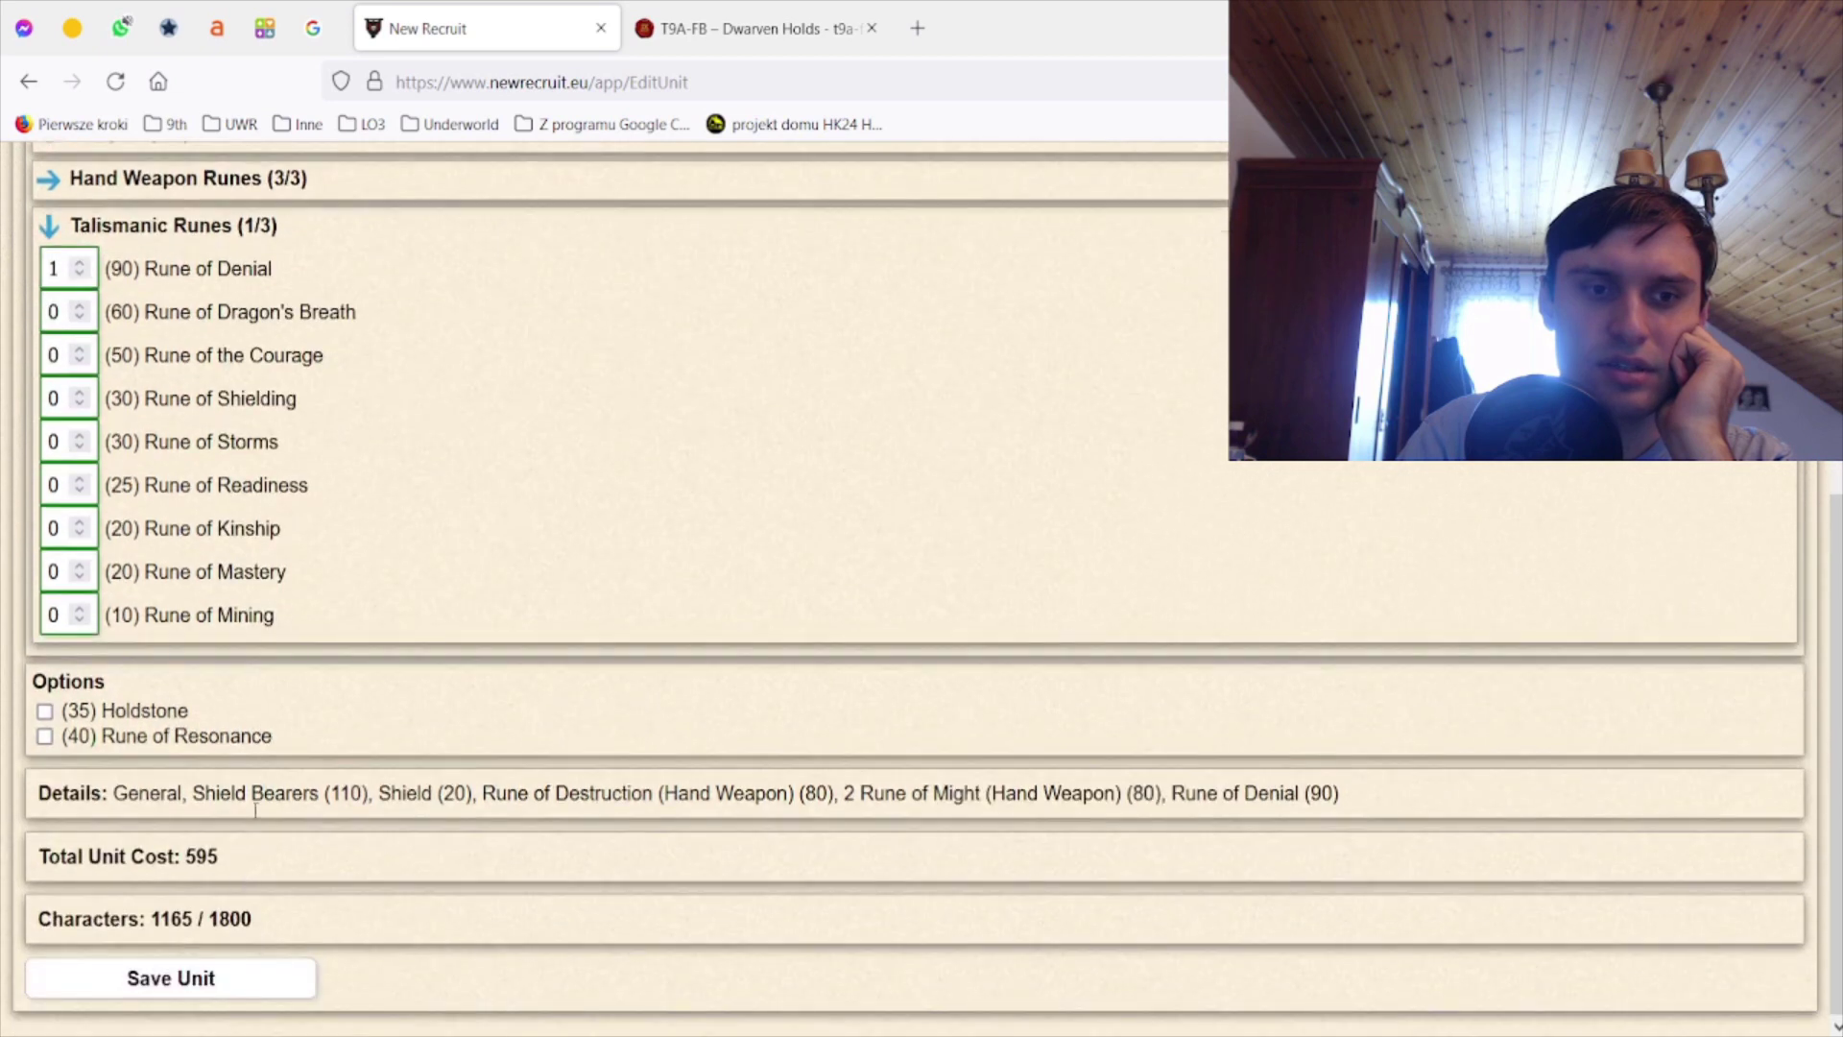
# - Save the King and update the Runic Smith to 400 points with Rune of Readiness
pyautogui.click(217, 981)
pyautogui.click(569, 689)
pyautogui.scroll(-1, 227, 619)
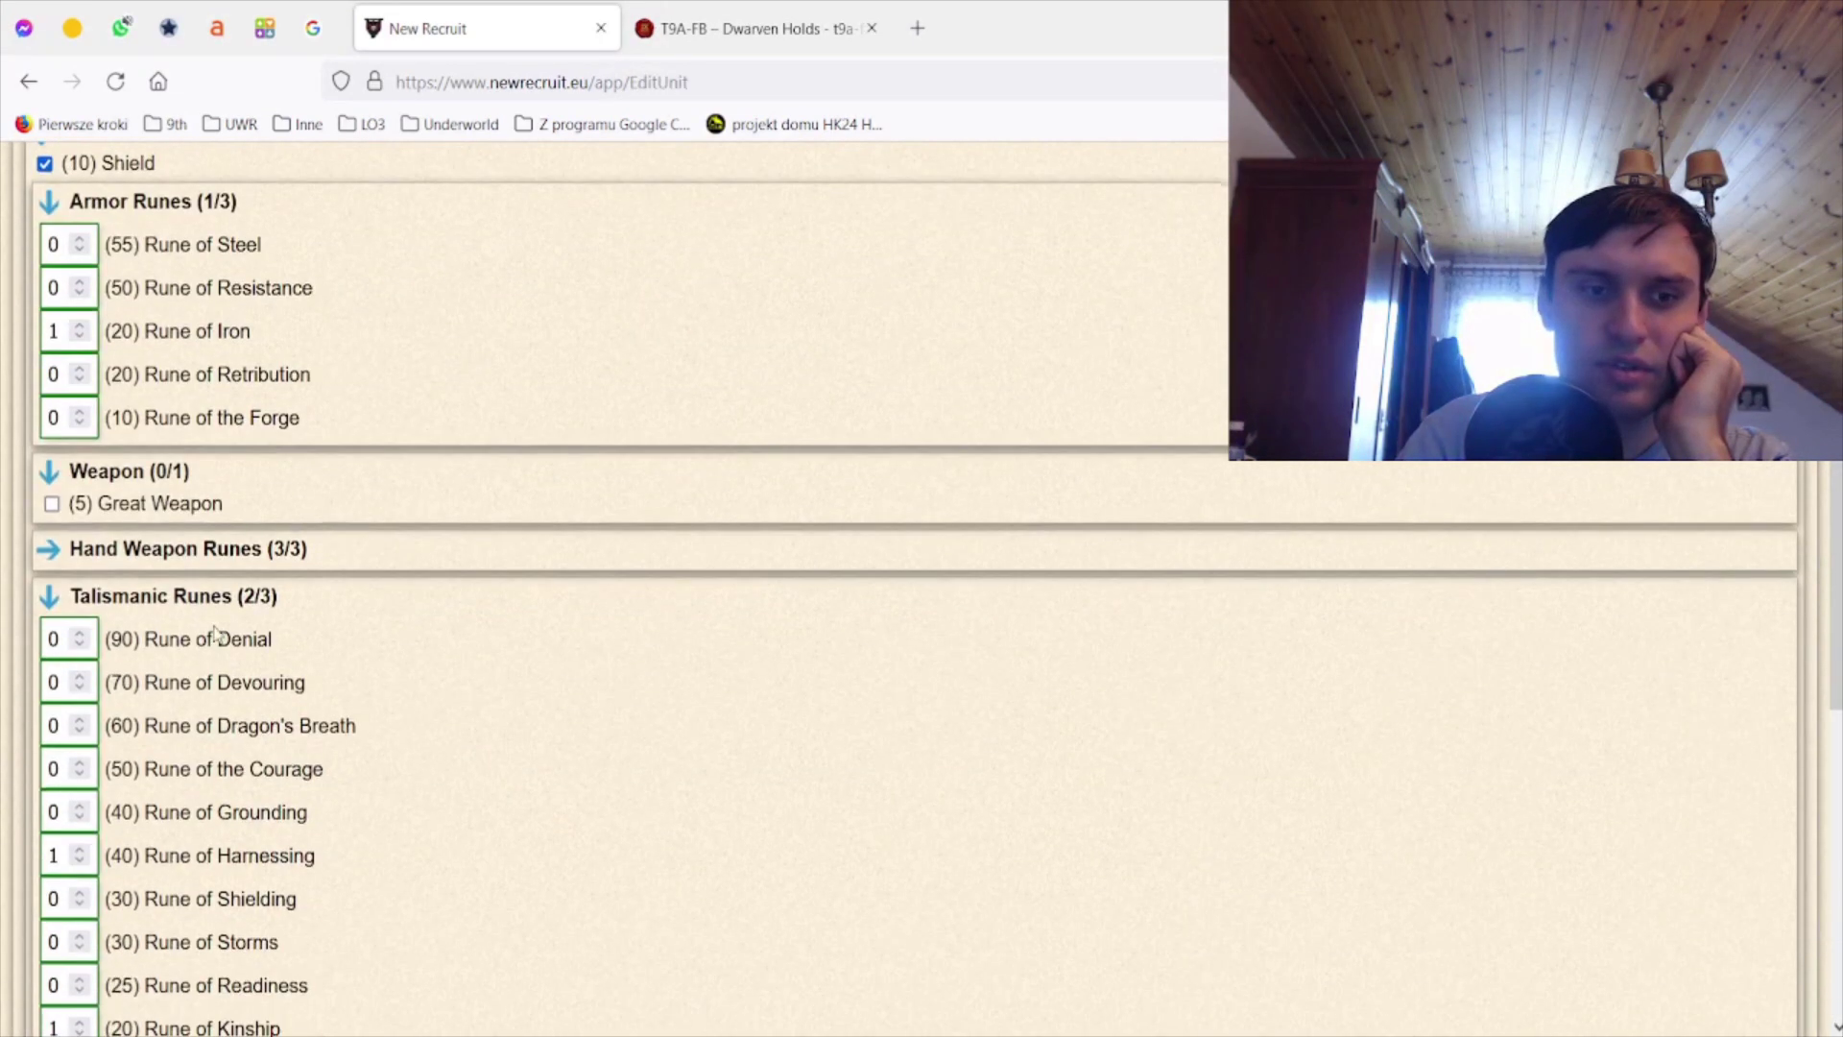
pyautogui.scroll(-1, 155, 728)
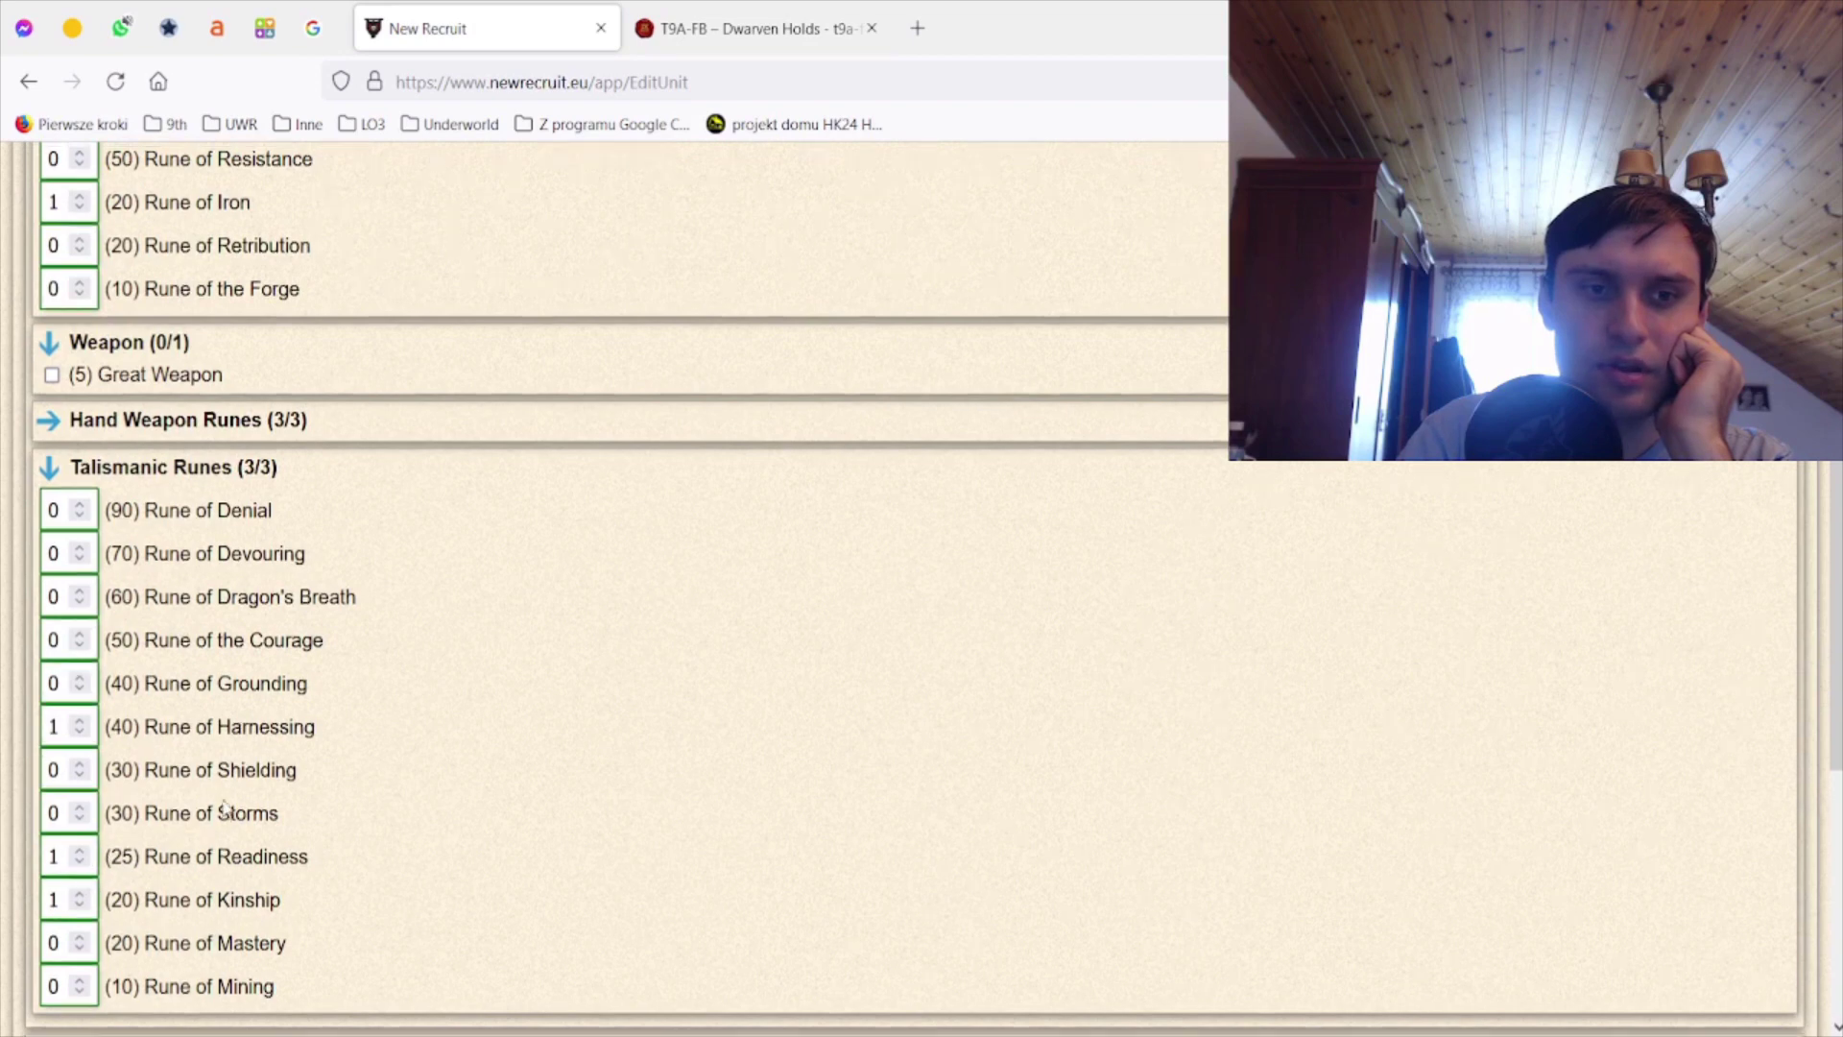
pyautogui.scroll(-4, 144, 851)
pyautogui.scroll(-1, 201, 853)
pyautogui.scroll(-1, 202, 852)
pyautogui.click(219, 985)
pyautogui.scroll(-10, 721, 767)
pyautogui.scroll(2, 721, 767)
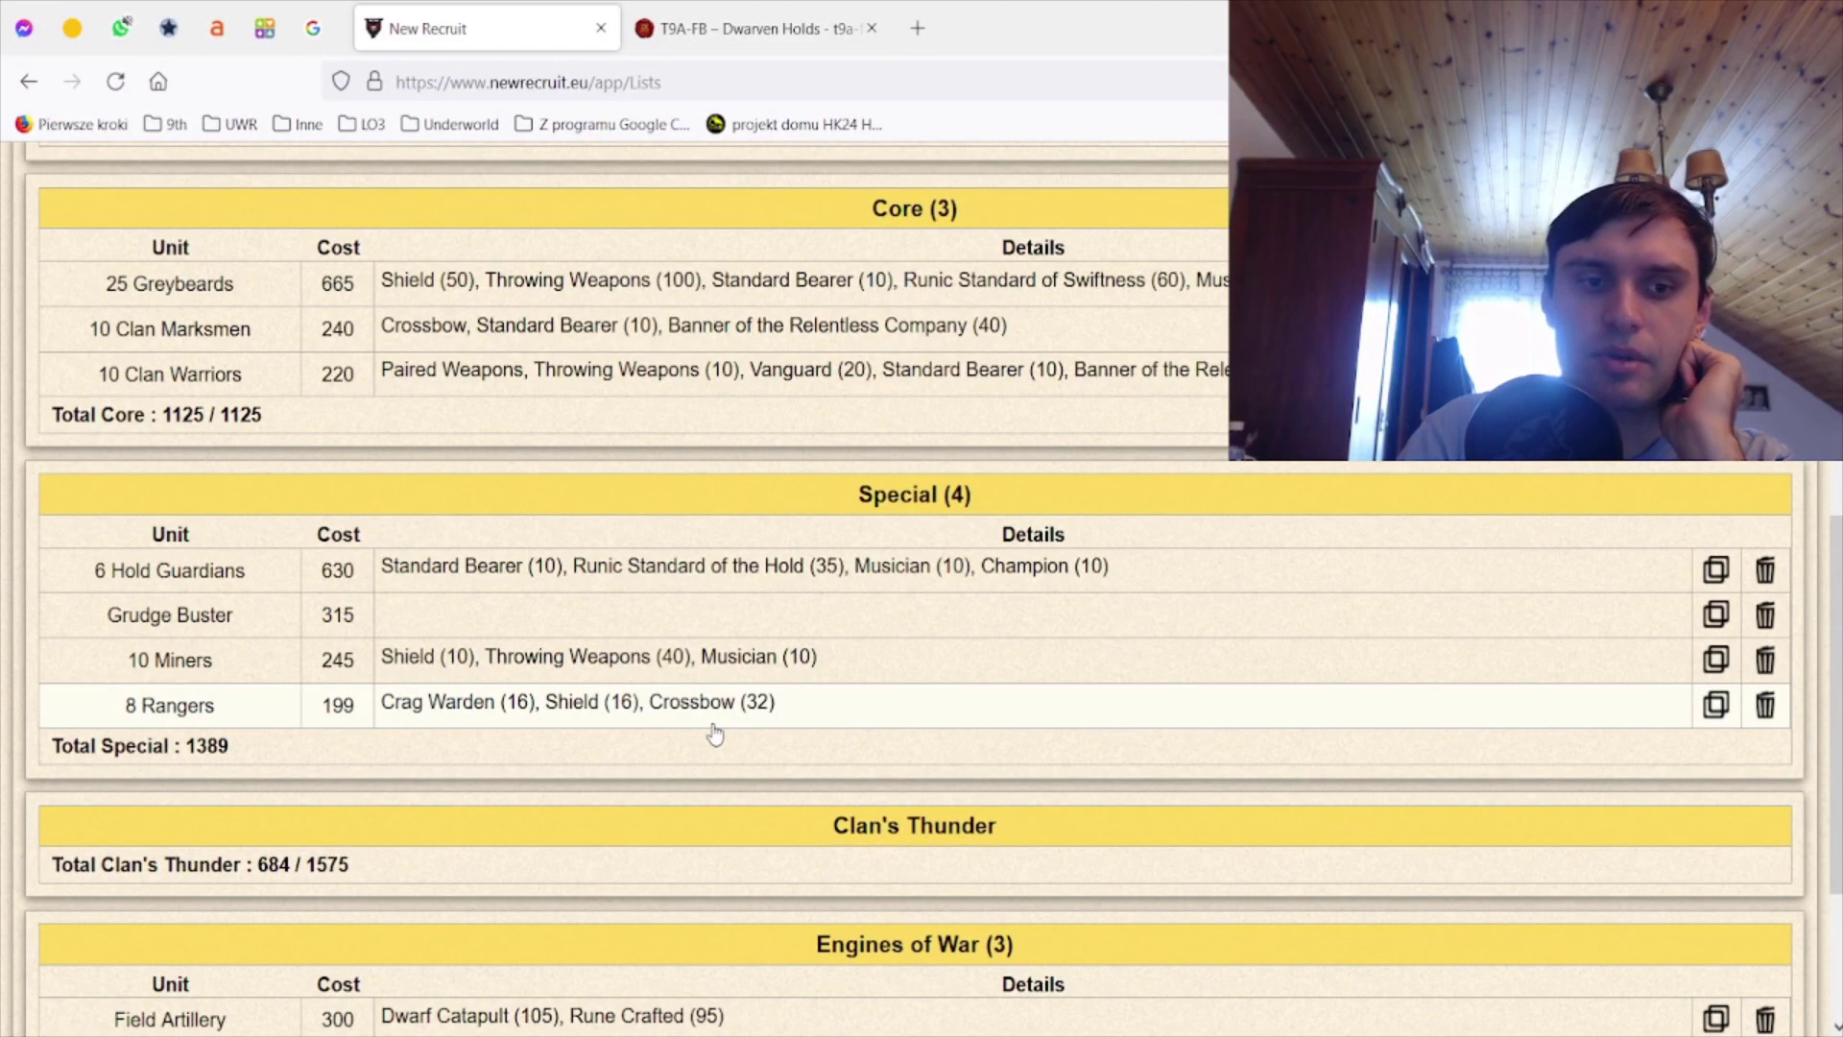
# - Remove the shield from the 8 Rangers
pyautogui.click(712, 726)
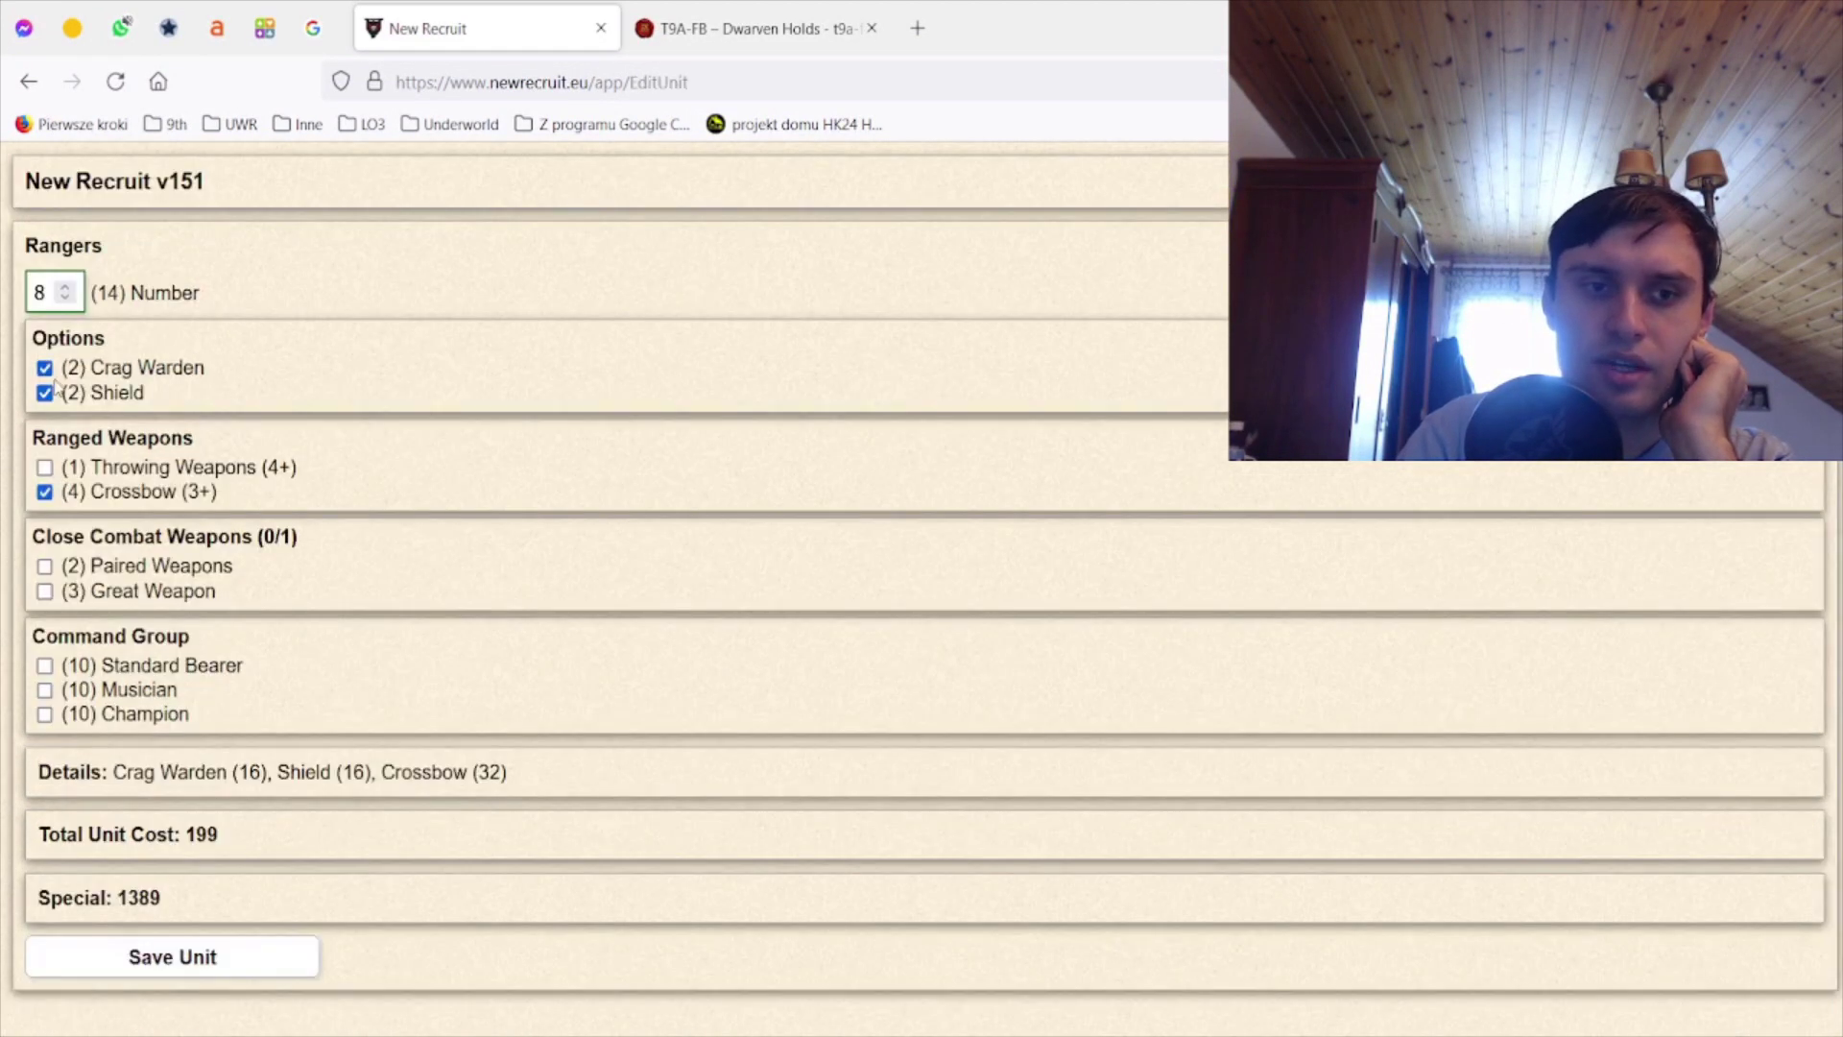
pyautogui.click(59, 386)
pyautogui.click(172, 956)
pyautogui.scroll(-10, 593, 769)
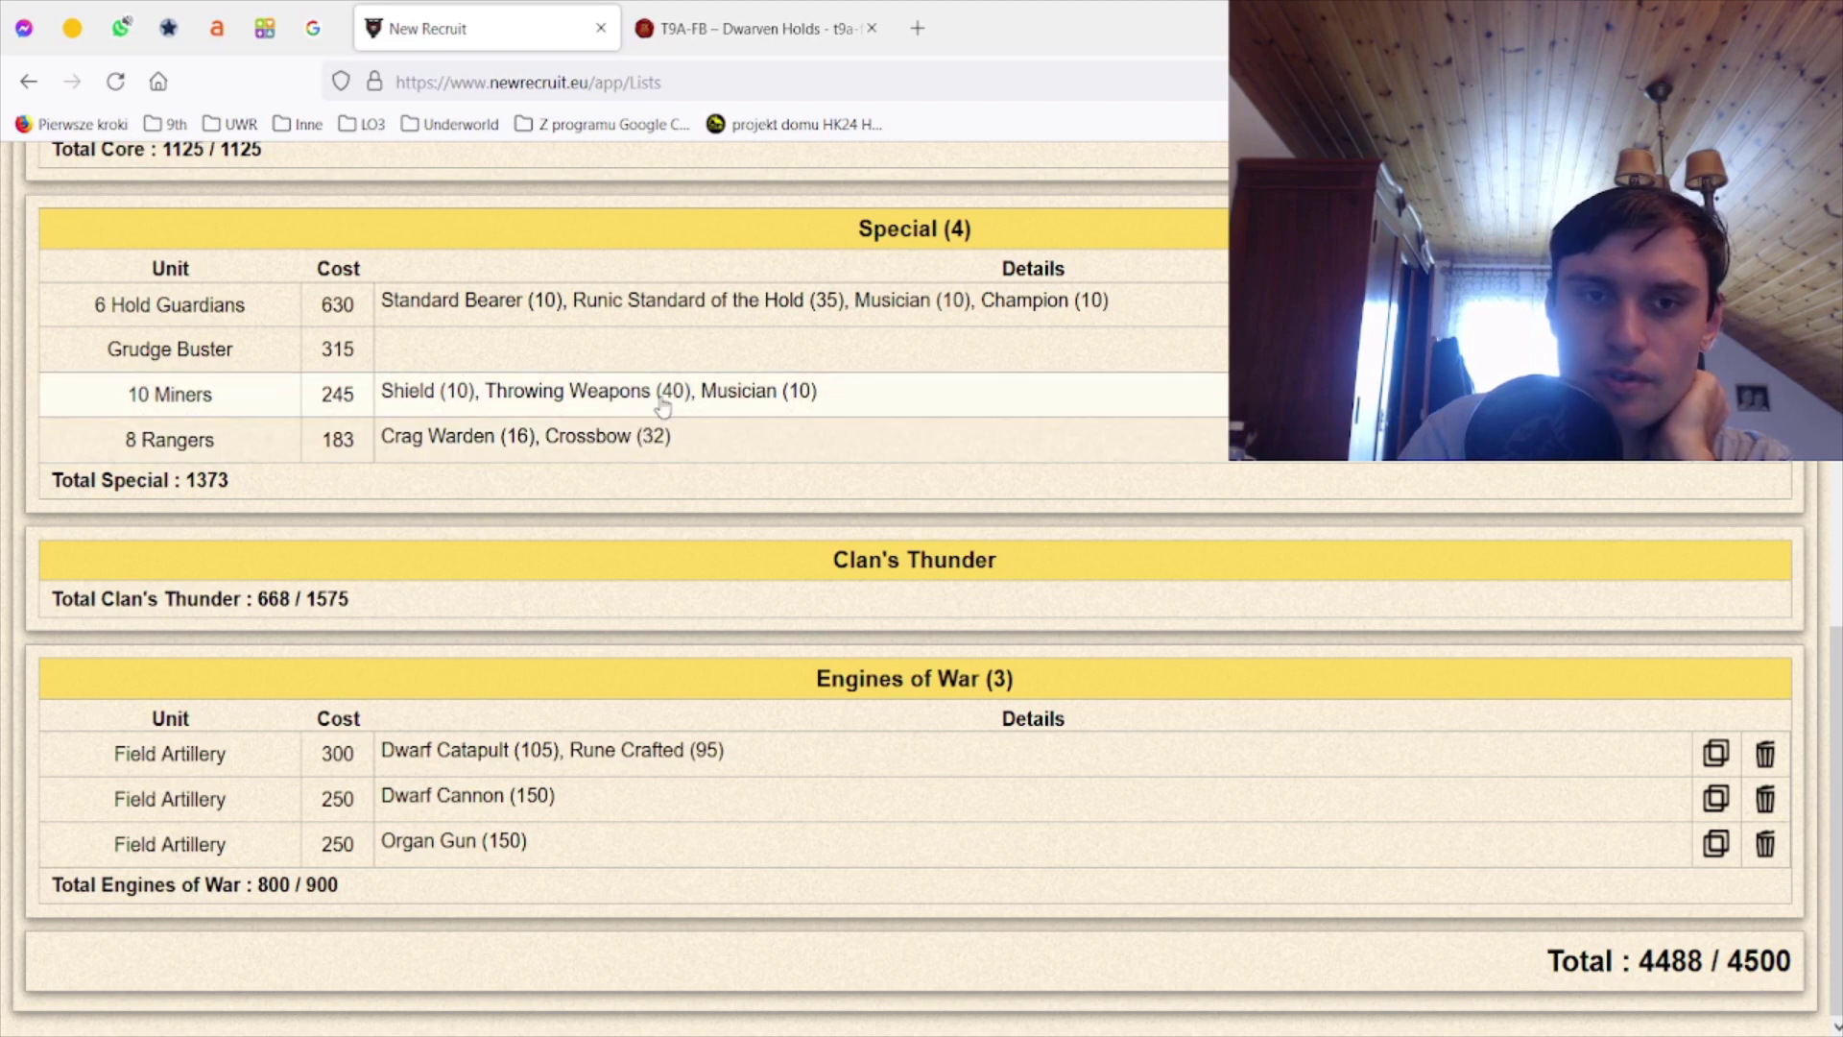
# - Add a Standard Bearer to the 10 Miners
pyautogui.click(721, 401)
pyautogui.click(159, 545)
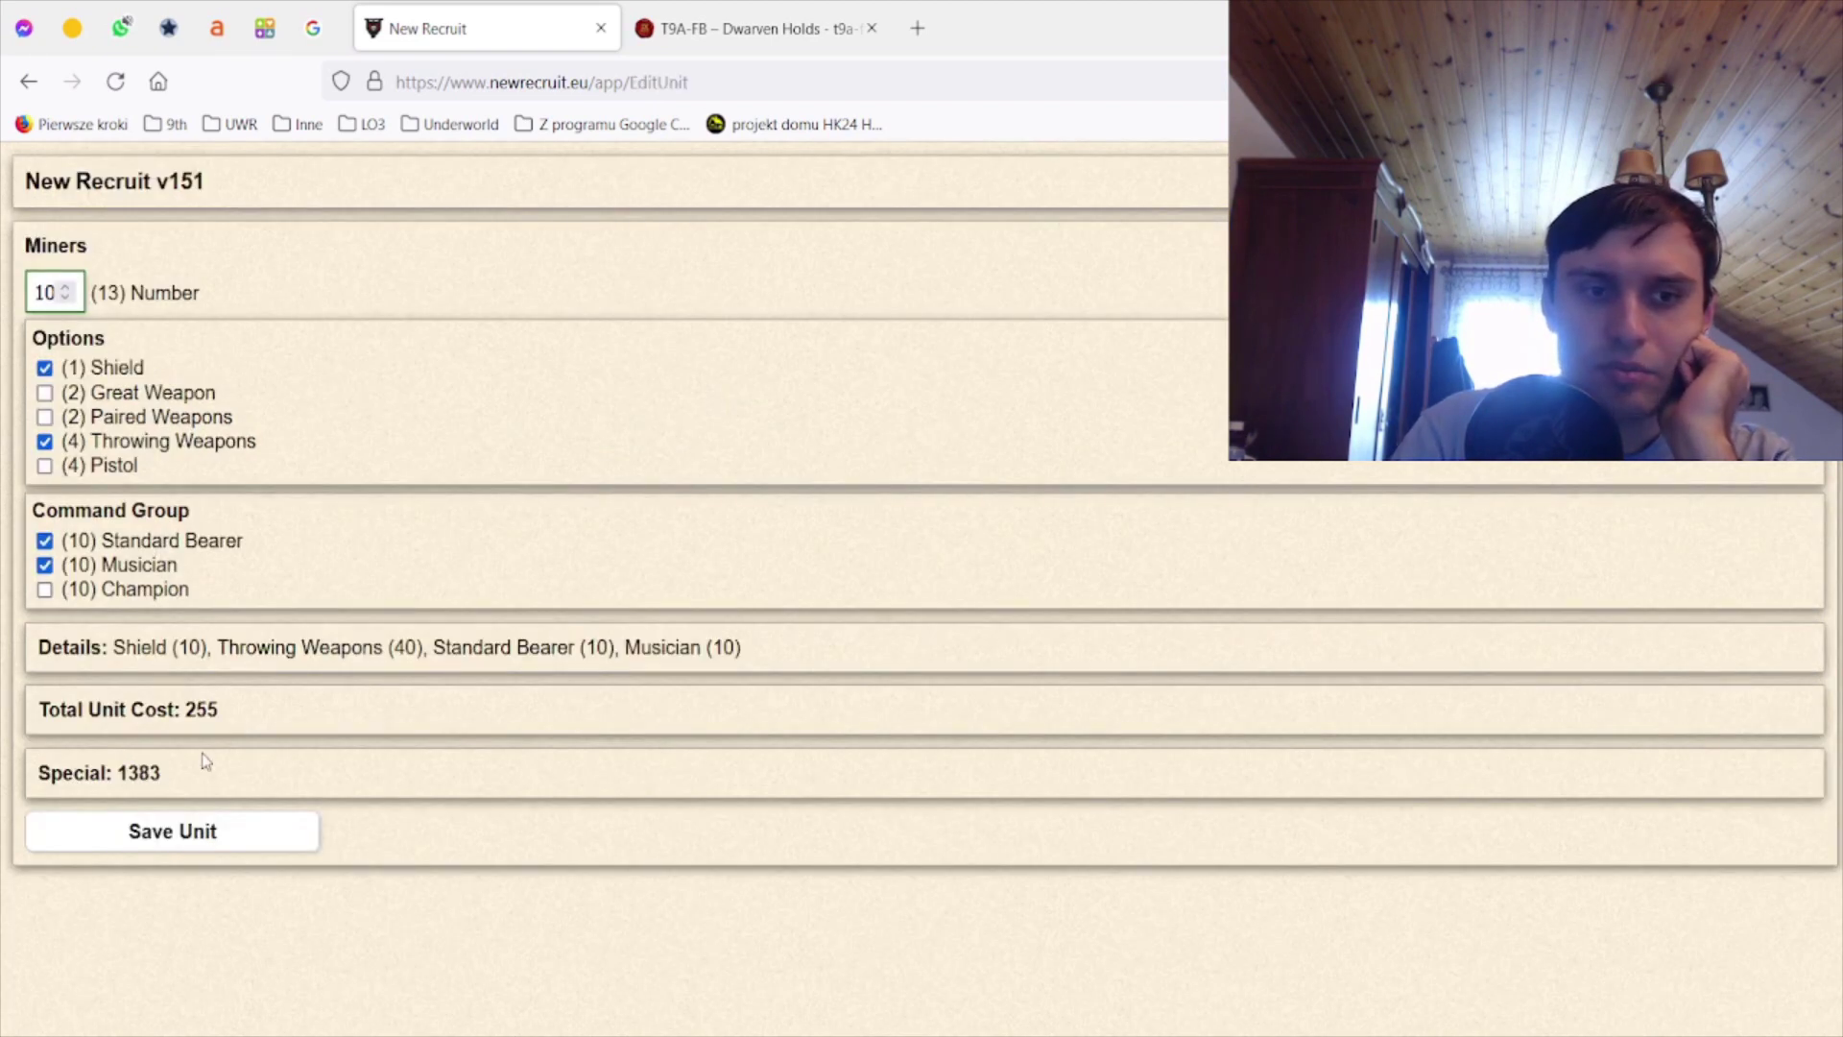
pyautogui.click(228, 835)
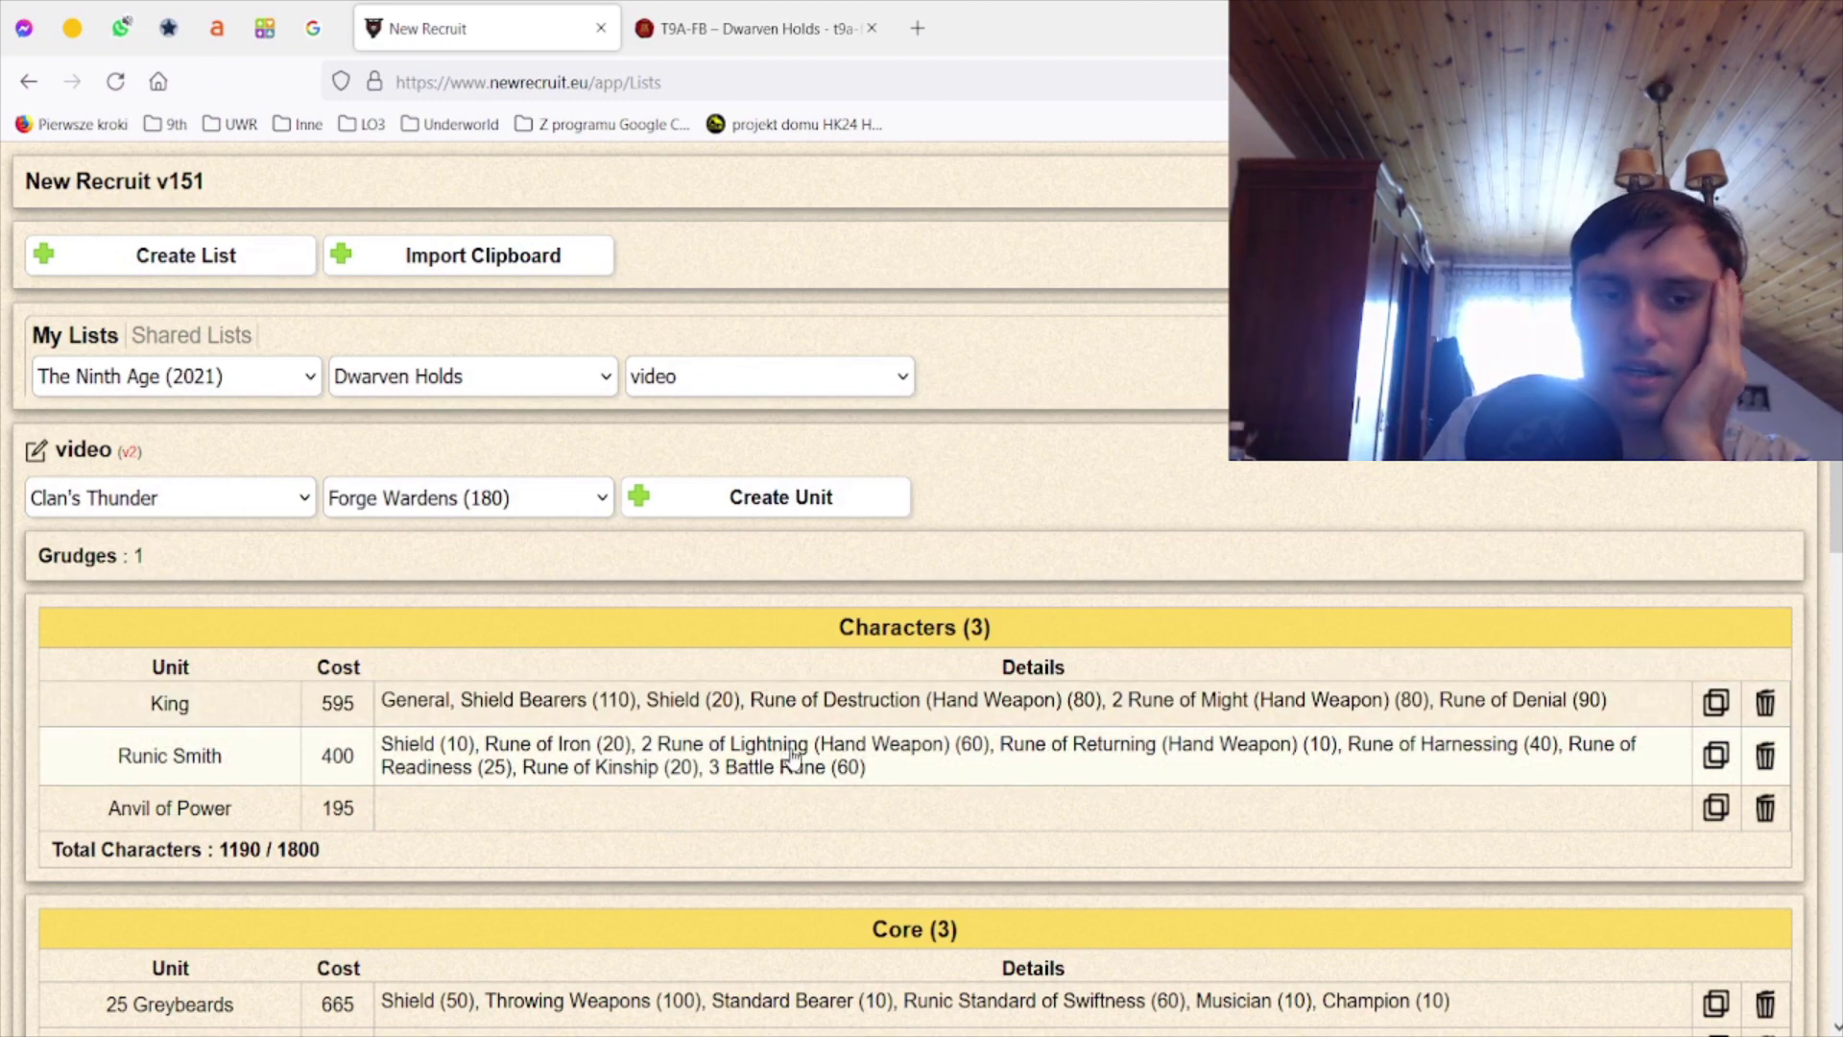
pyautogui.scroll(-3, 791, 759)
pyautogui.scroll(-1, 806, 808)
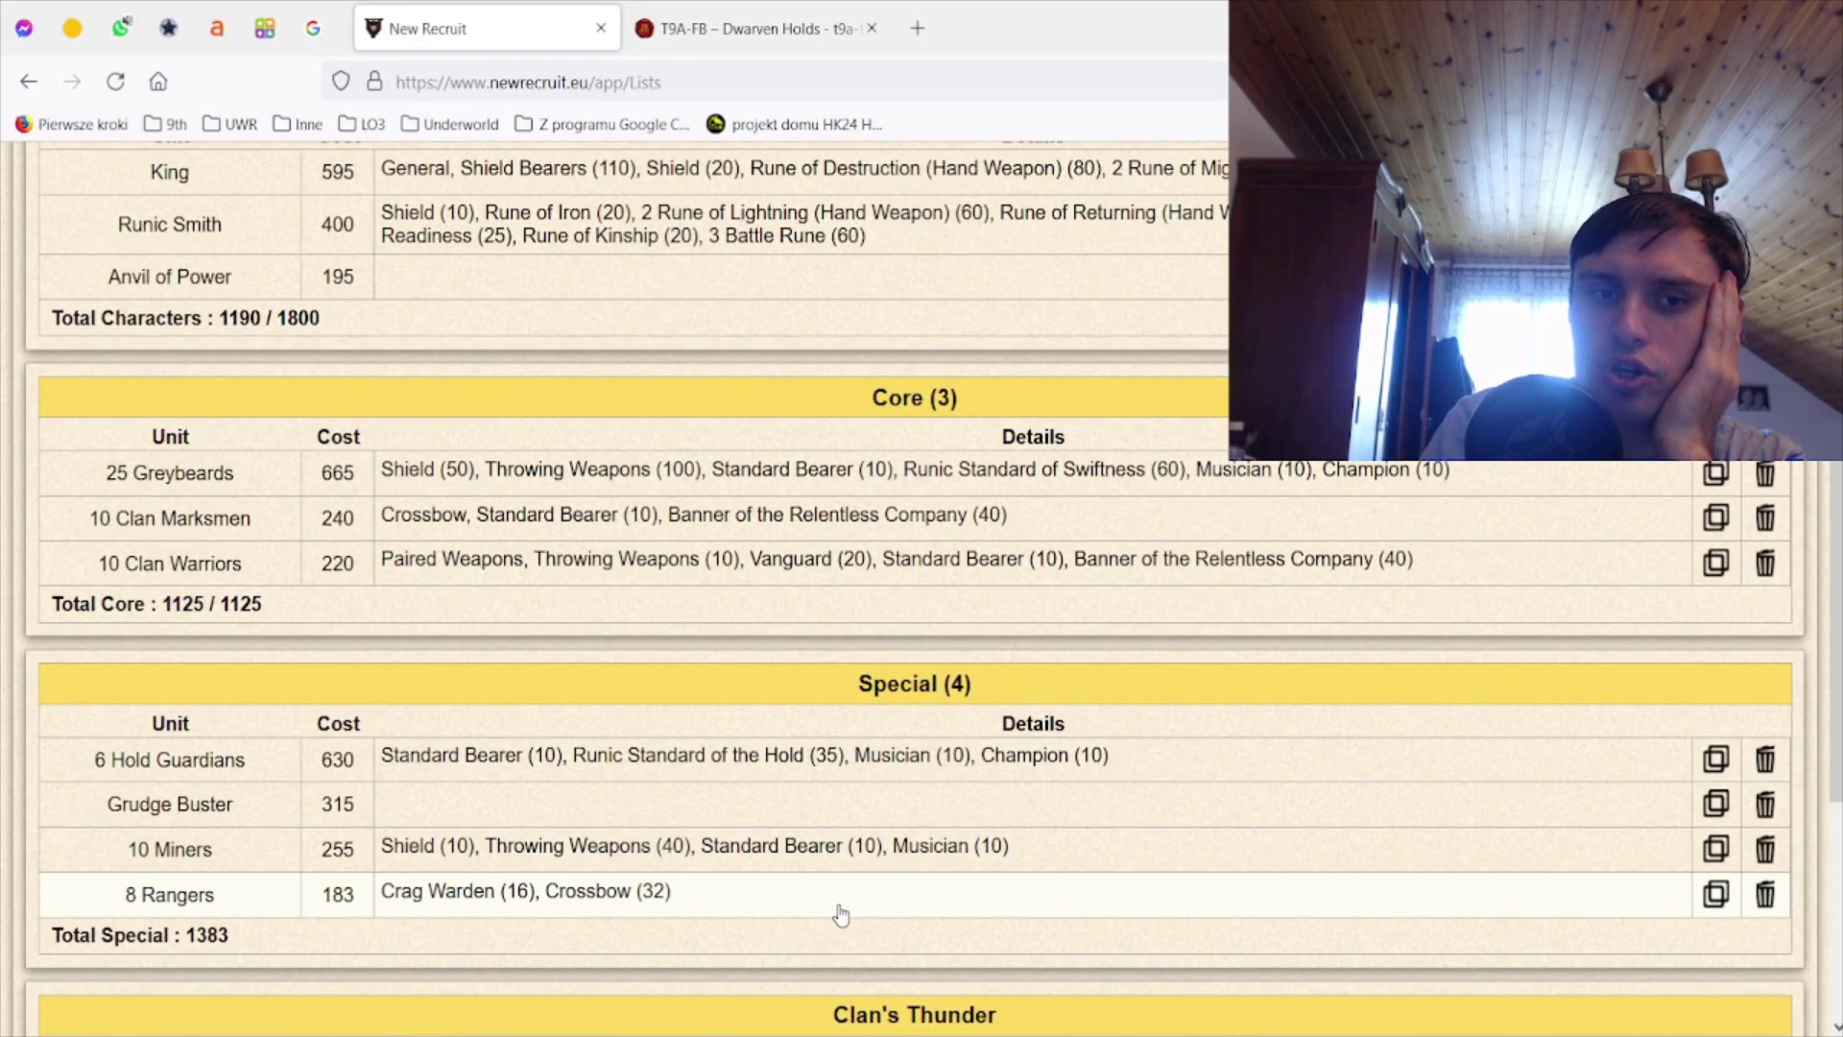
pyautogui.scroll(-3, 841, 914)
pyautogui.scroll(4, 845, 907)
pyautogui.scroll(1, 847, 903)
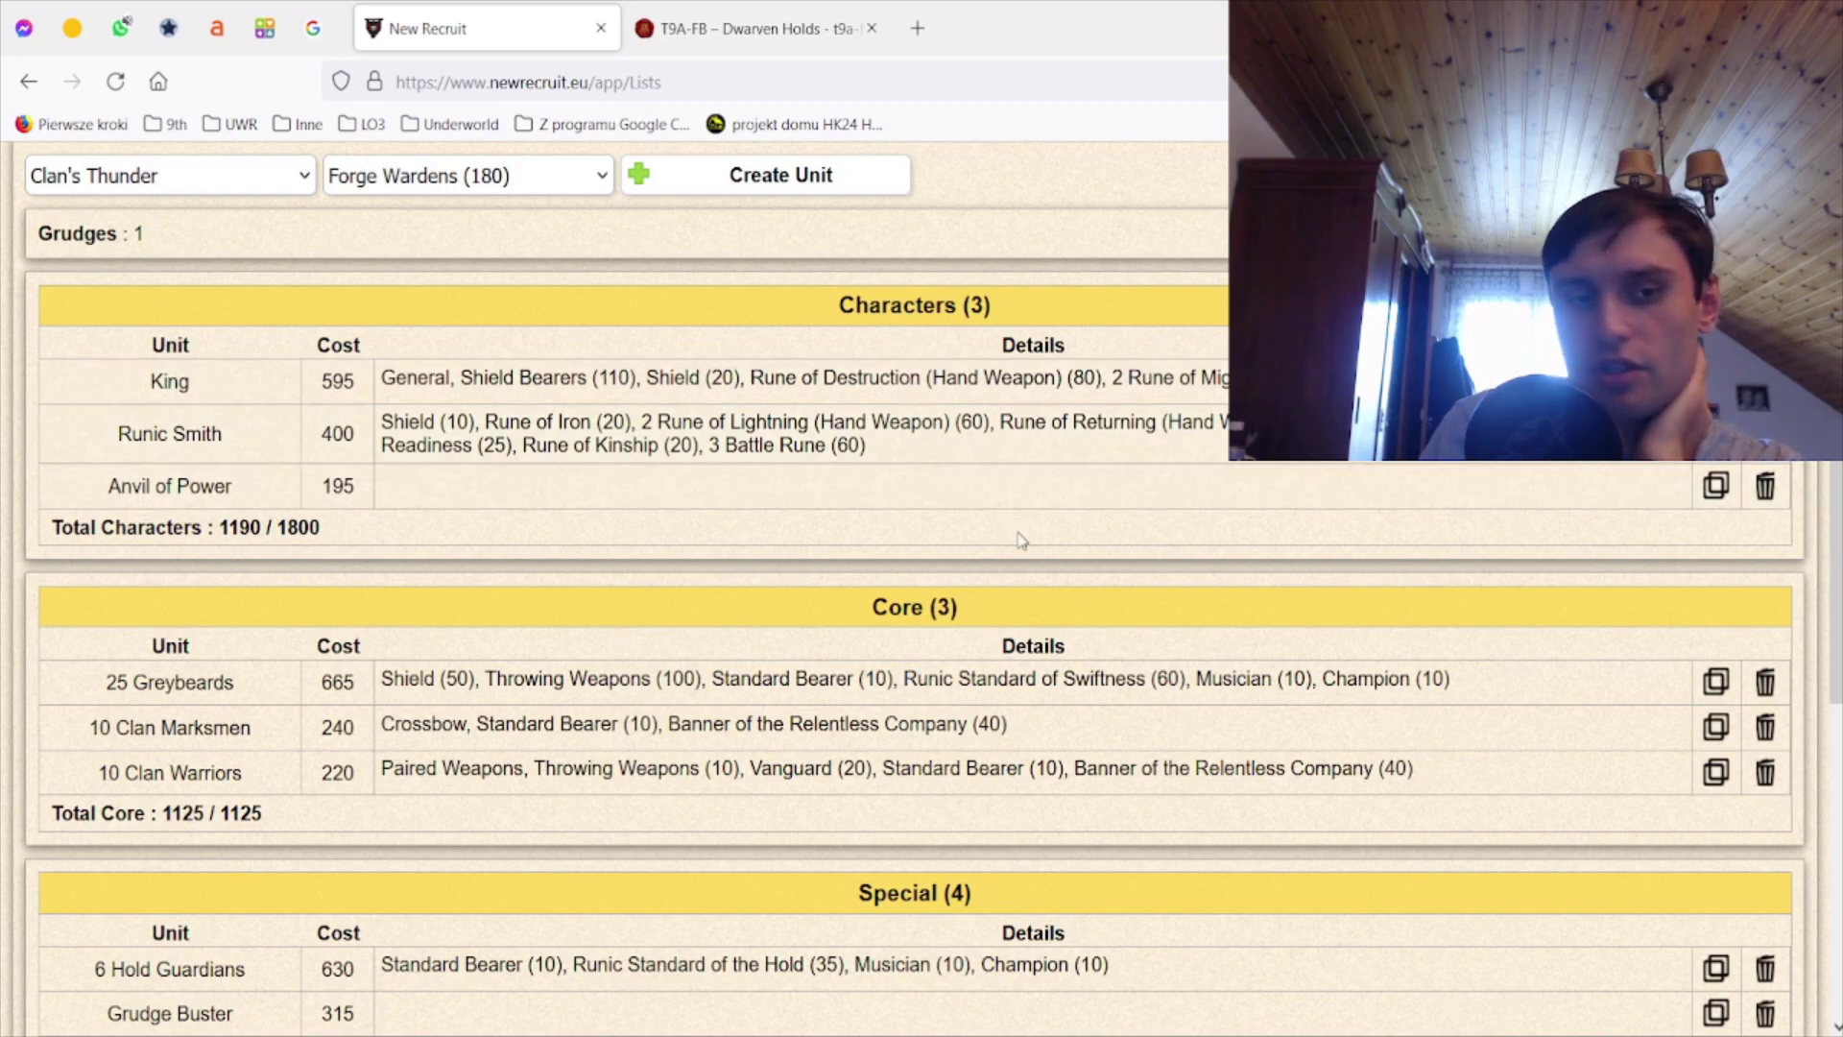
pyautogui.scroll(-2, 1020, 545)
pyautogui.scroll(-1, 1021, 562)
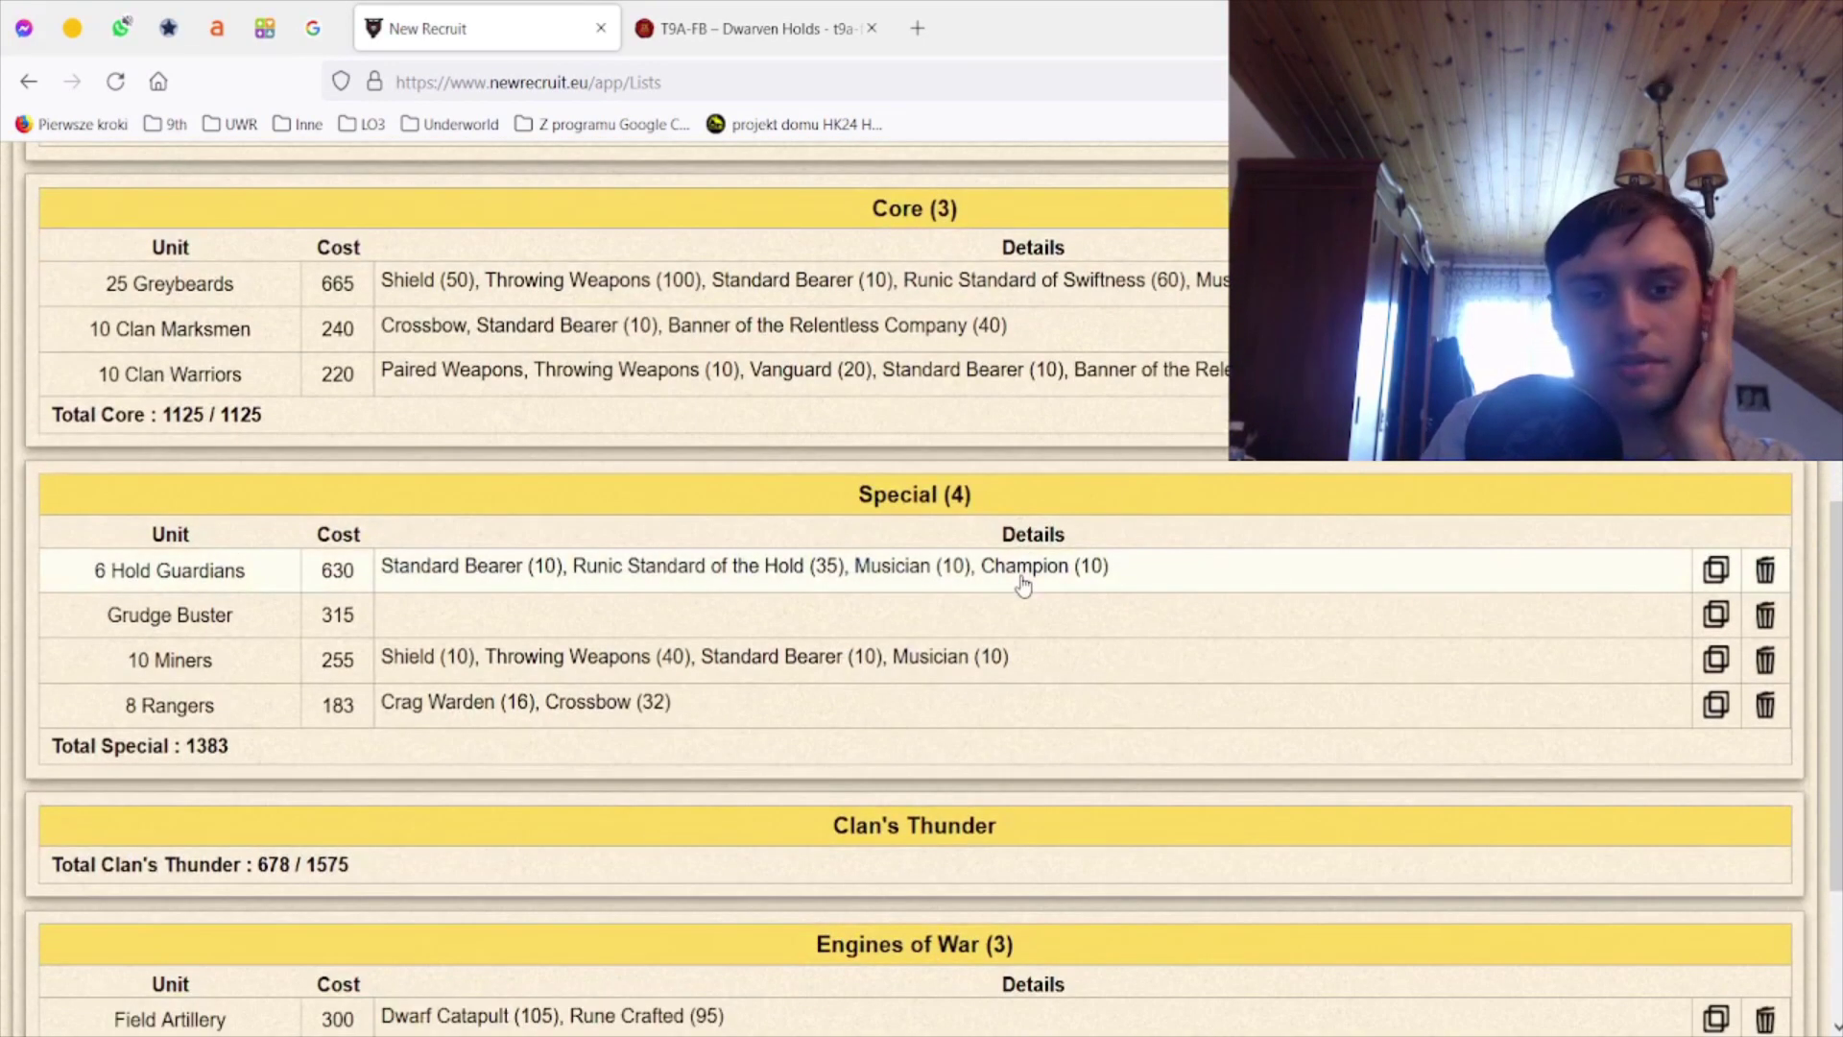
pyautogui.scroll(-1, 1022, 655)
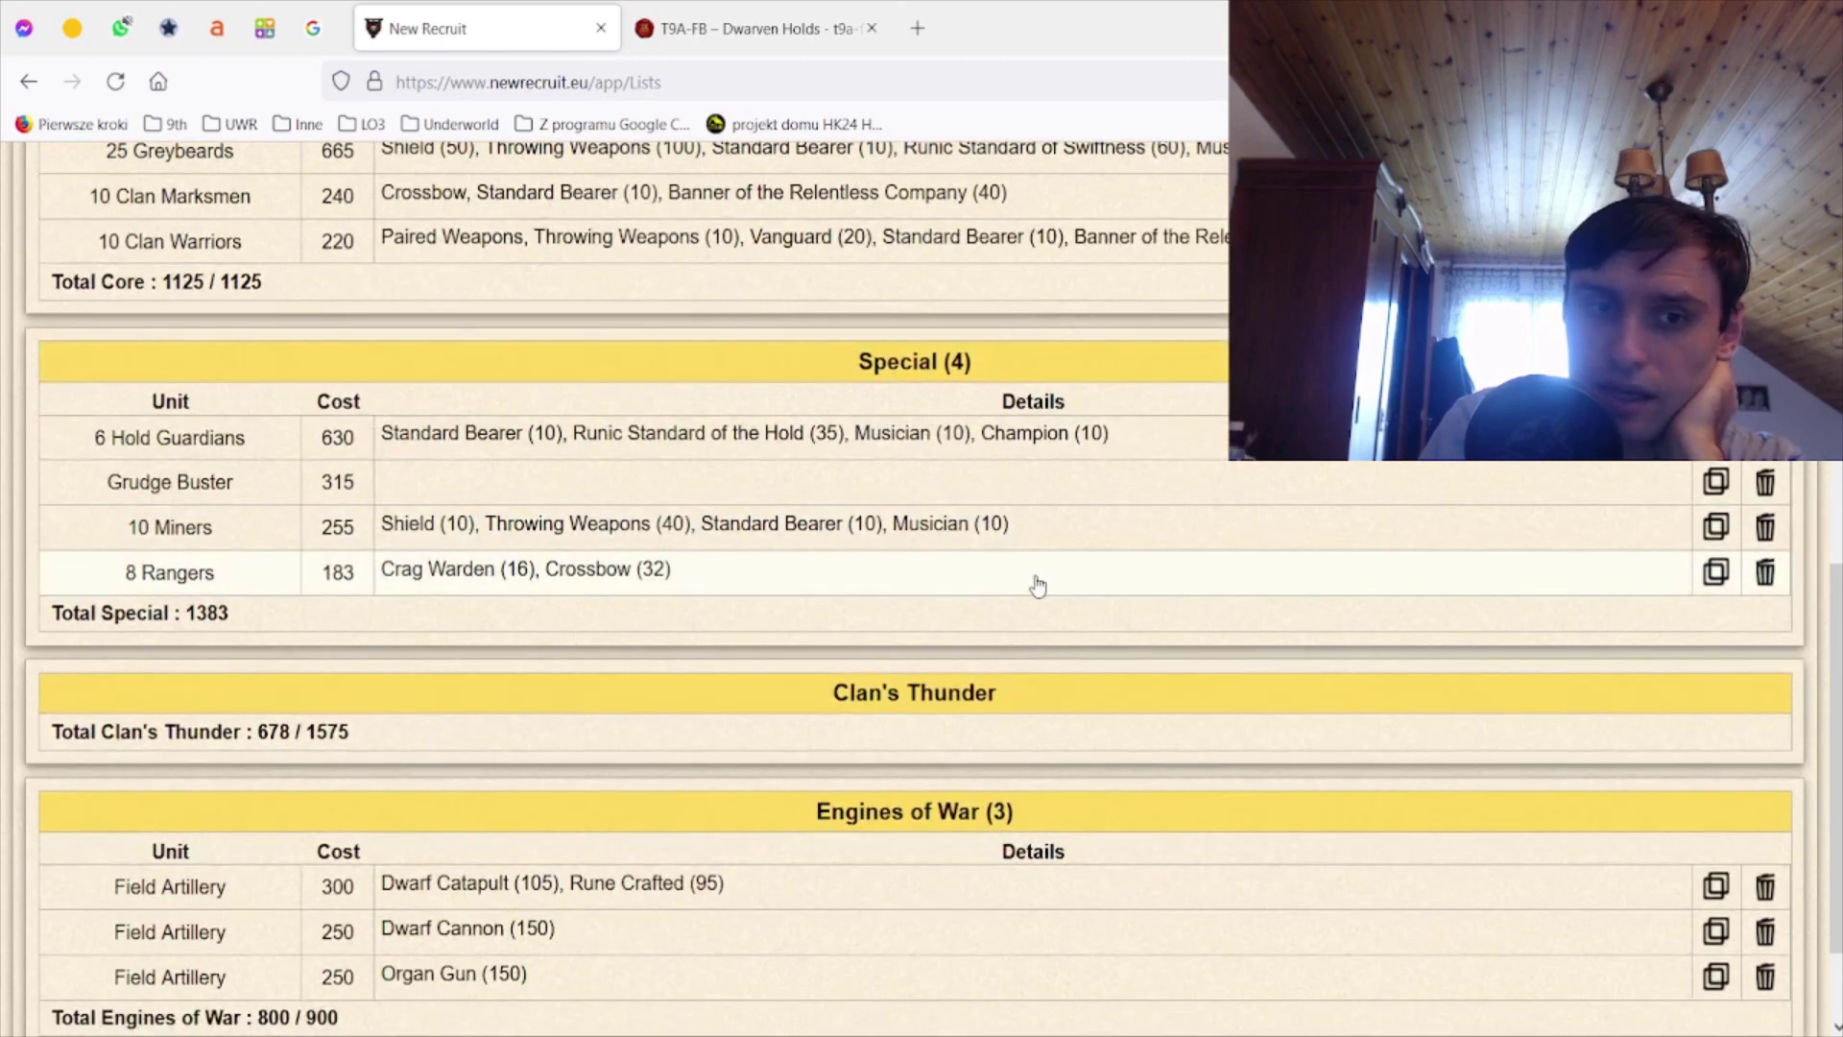
pyautogui.scroll(-1, 1037, 584)
pyautogui.scroll(3, 1038, 584)
pyautogui.scroll(1, 1041, 582)
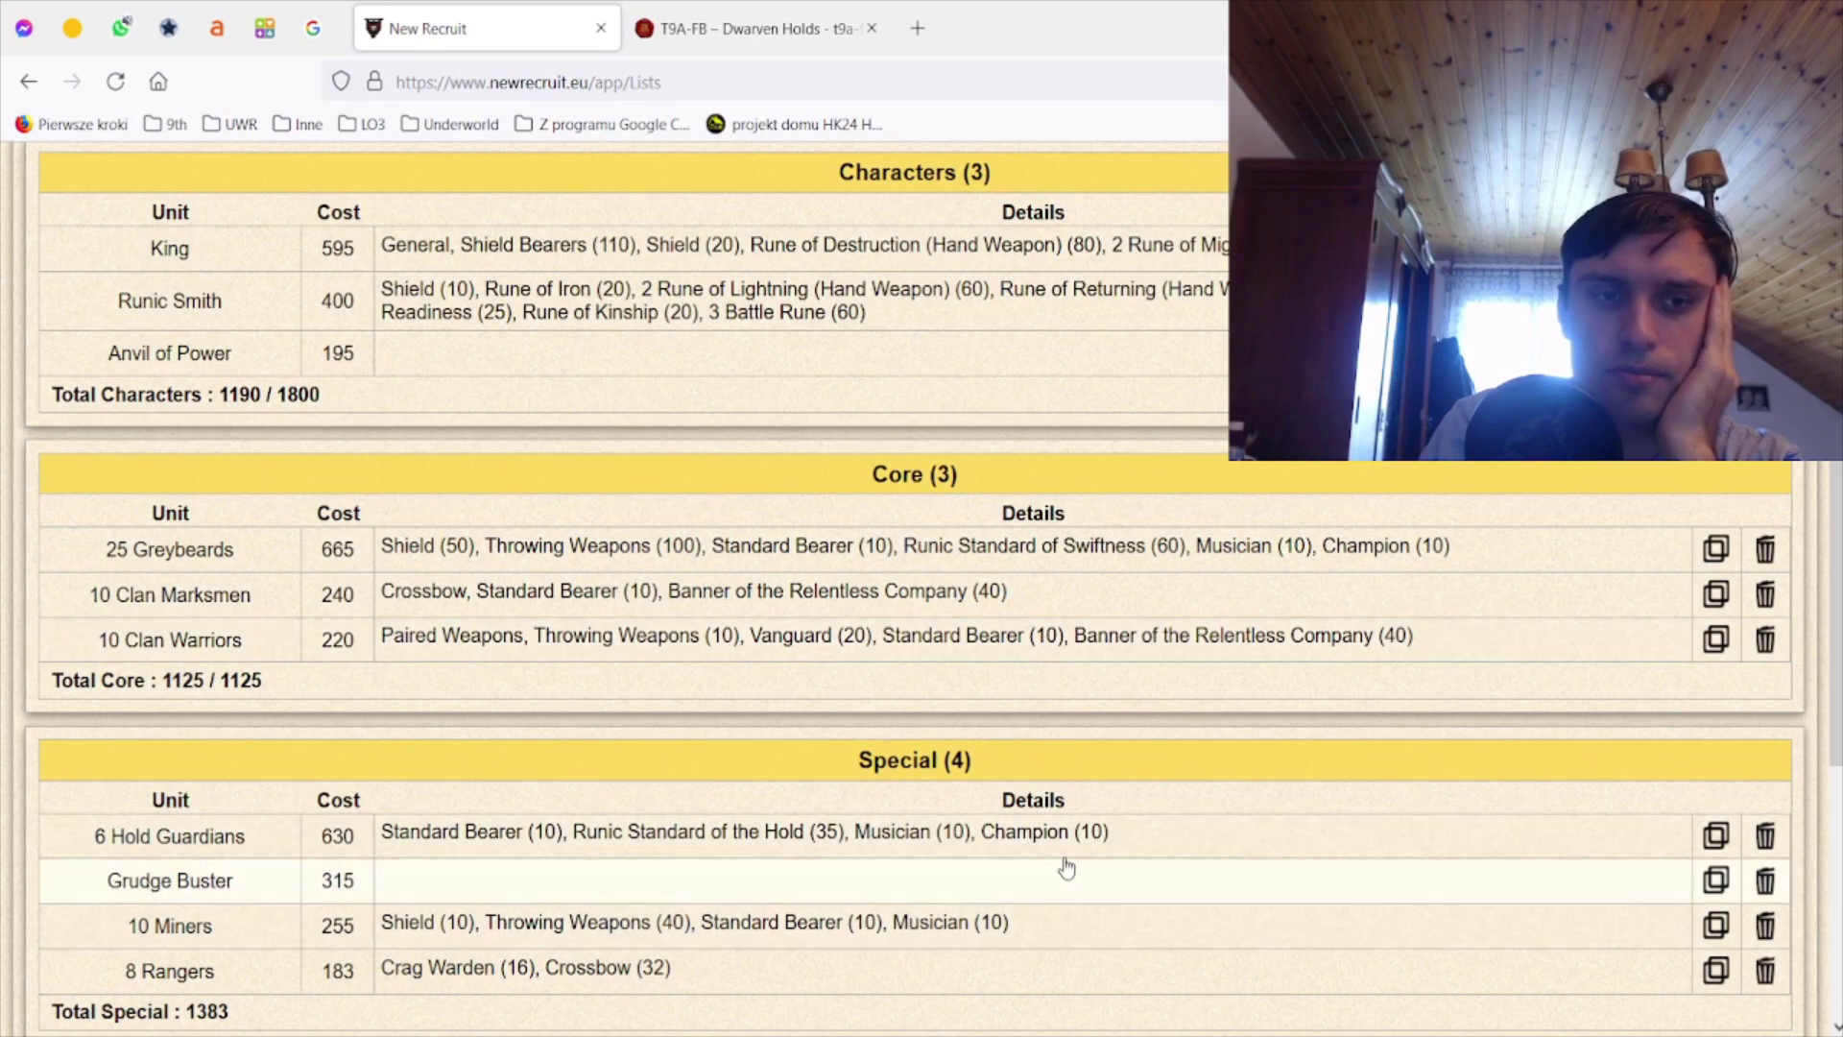
pyautogui.scroll(-4, 1080, 821)
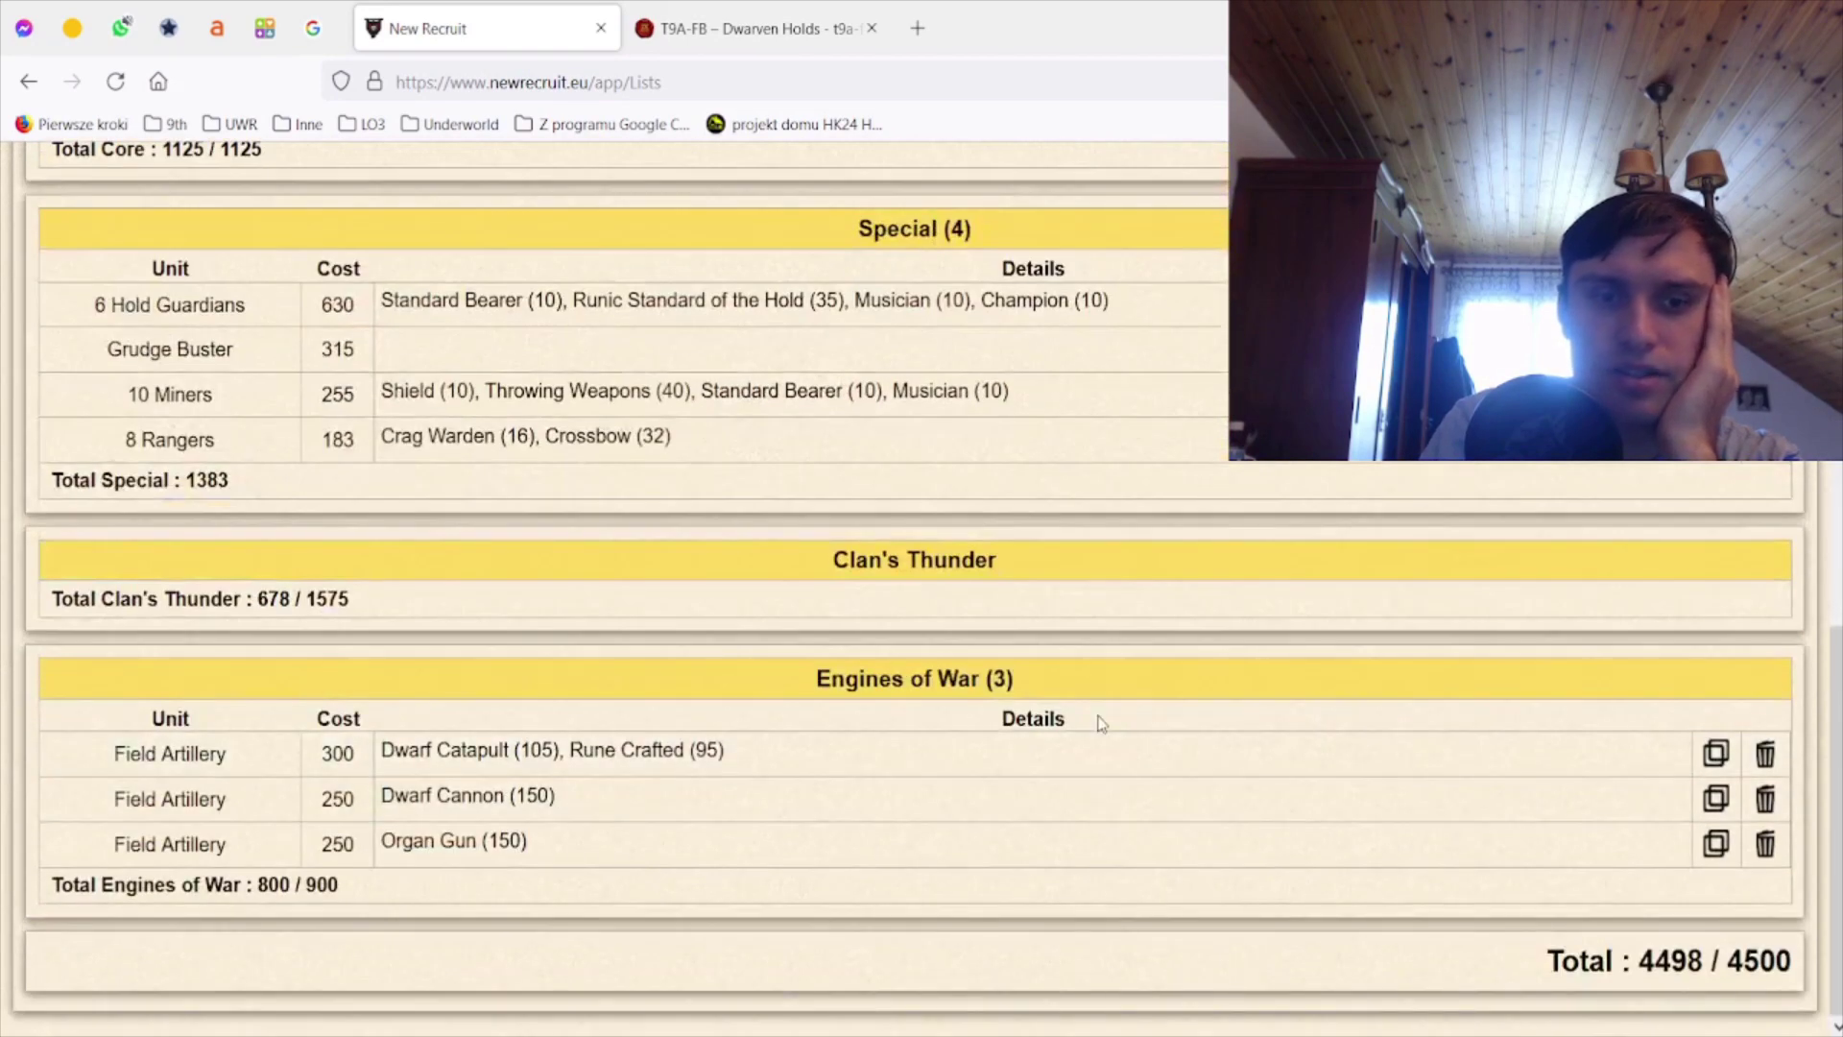
pyautogui.scroll(3, 1098, 723)
pyautogui.scroll(3, 1098, 723)
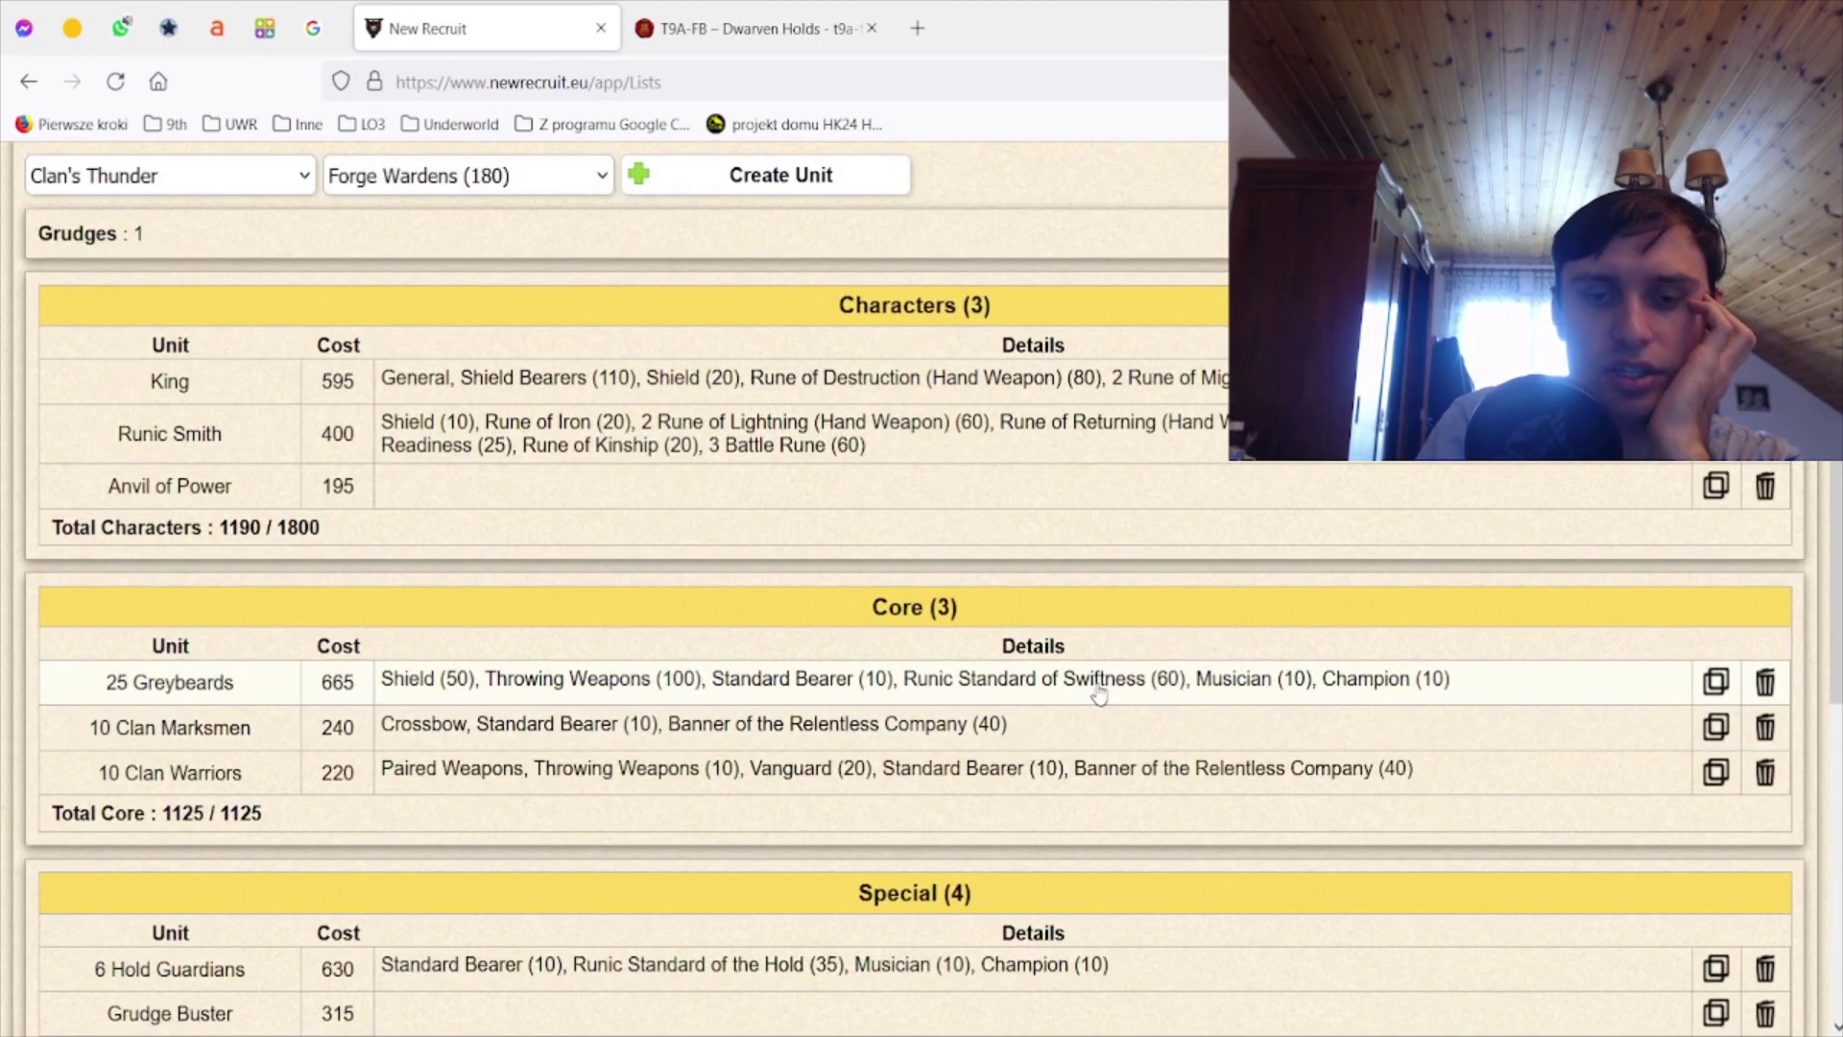
pyautogui.scroll(-1, 1100, 695)
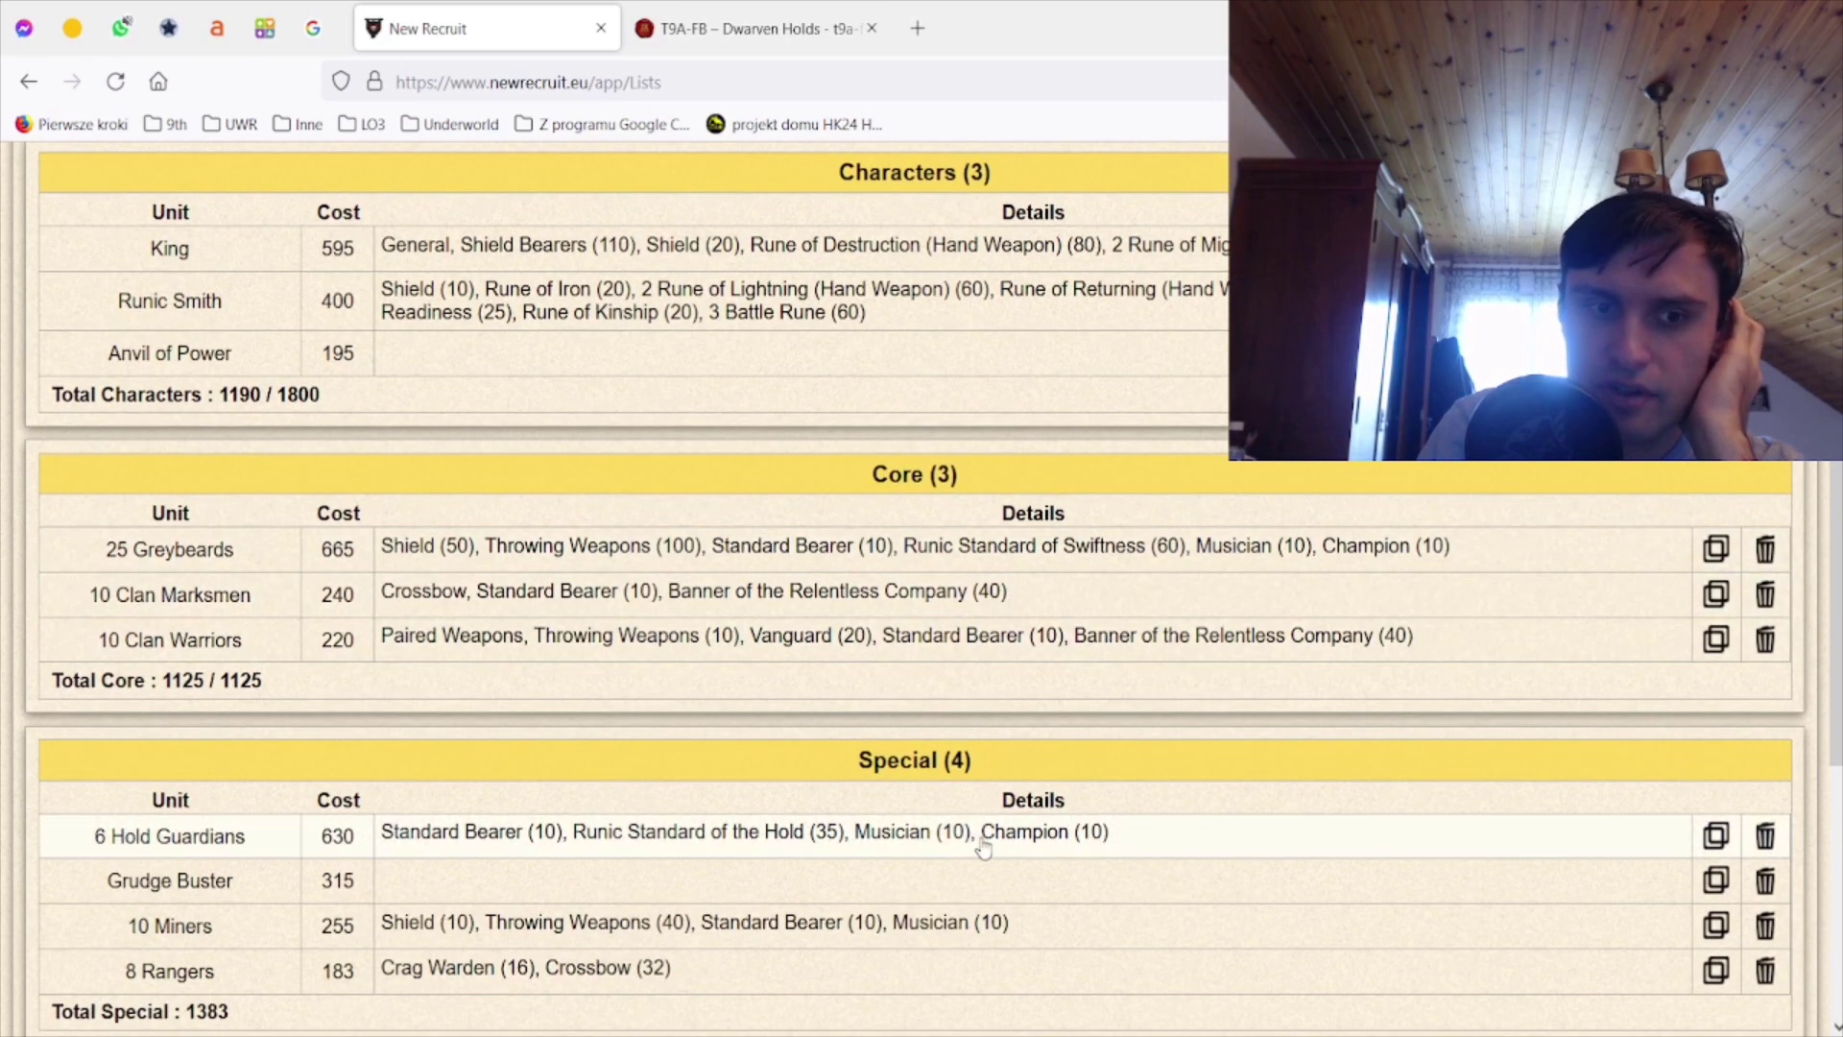
pyautogui.scroll(-2, 823, 713)
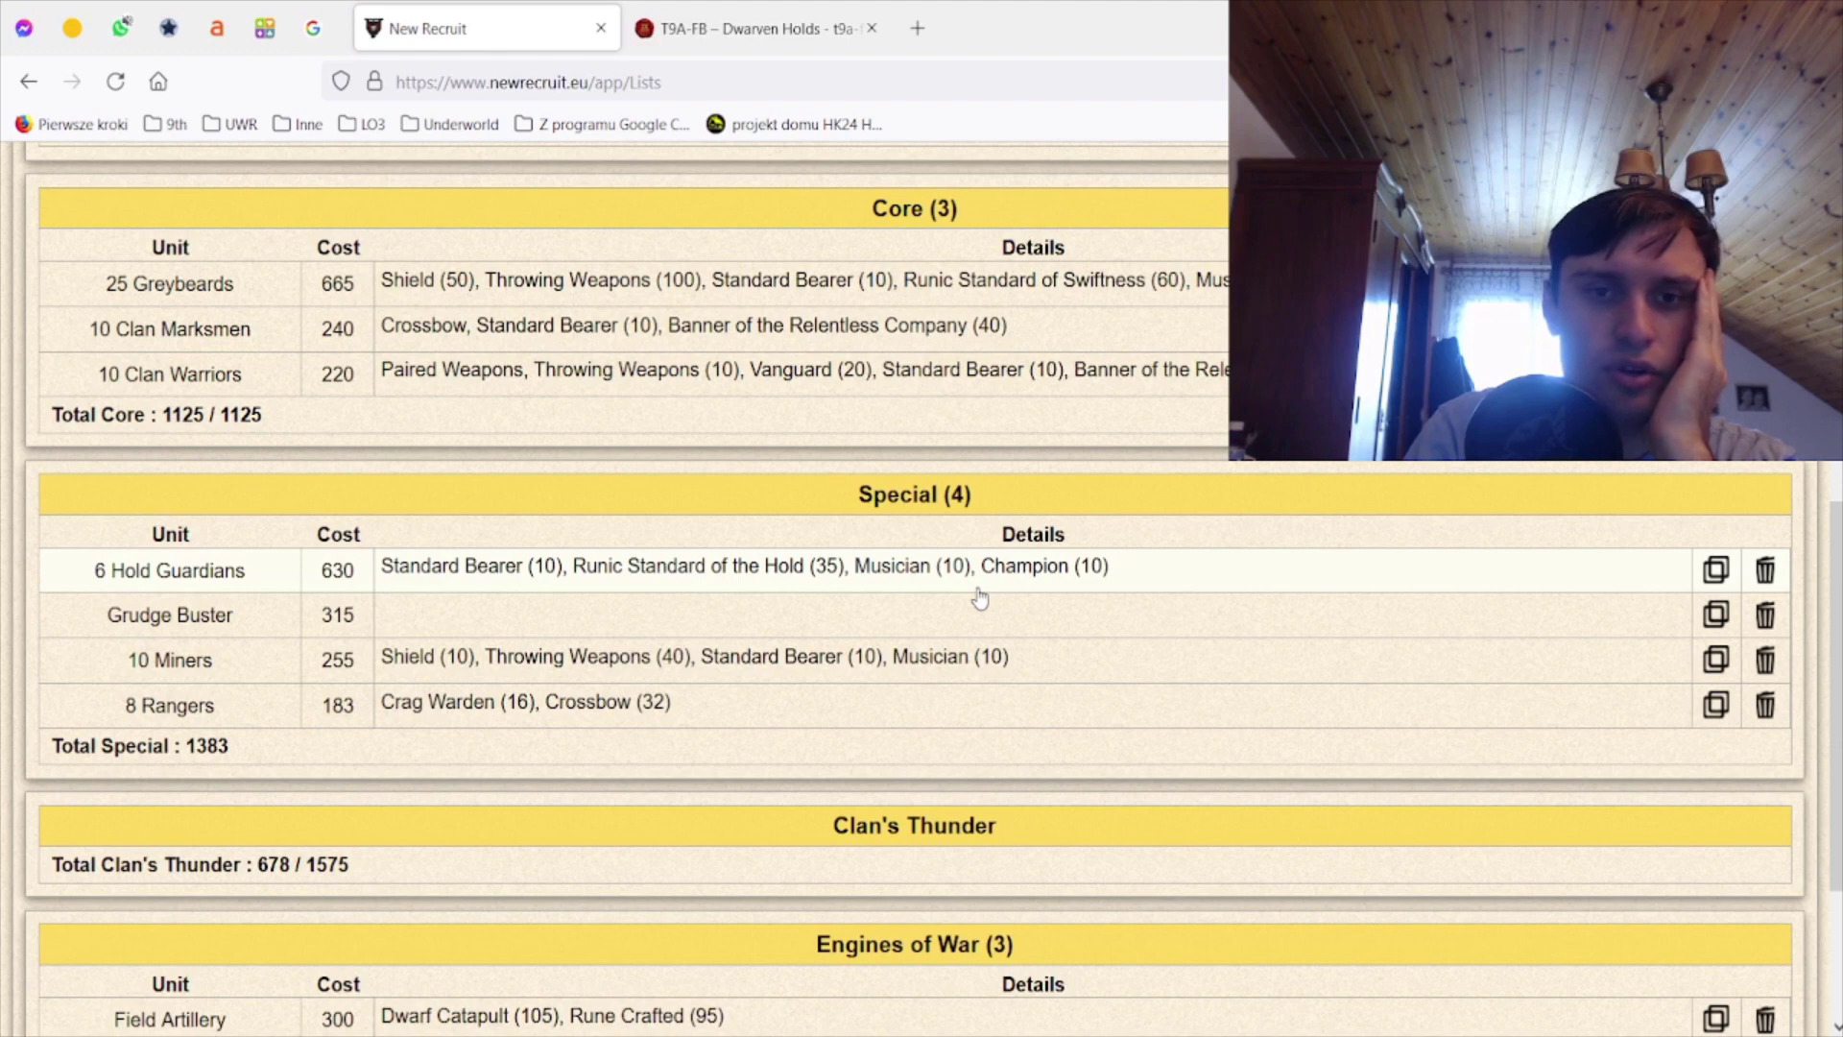
pyautogui.scroll(2, 979, 596)
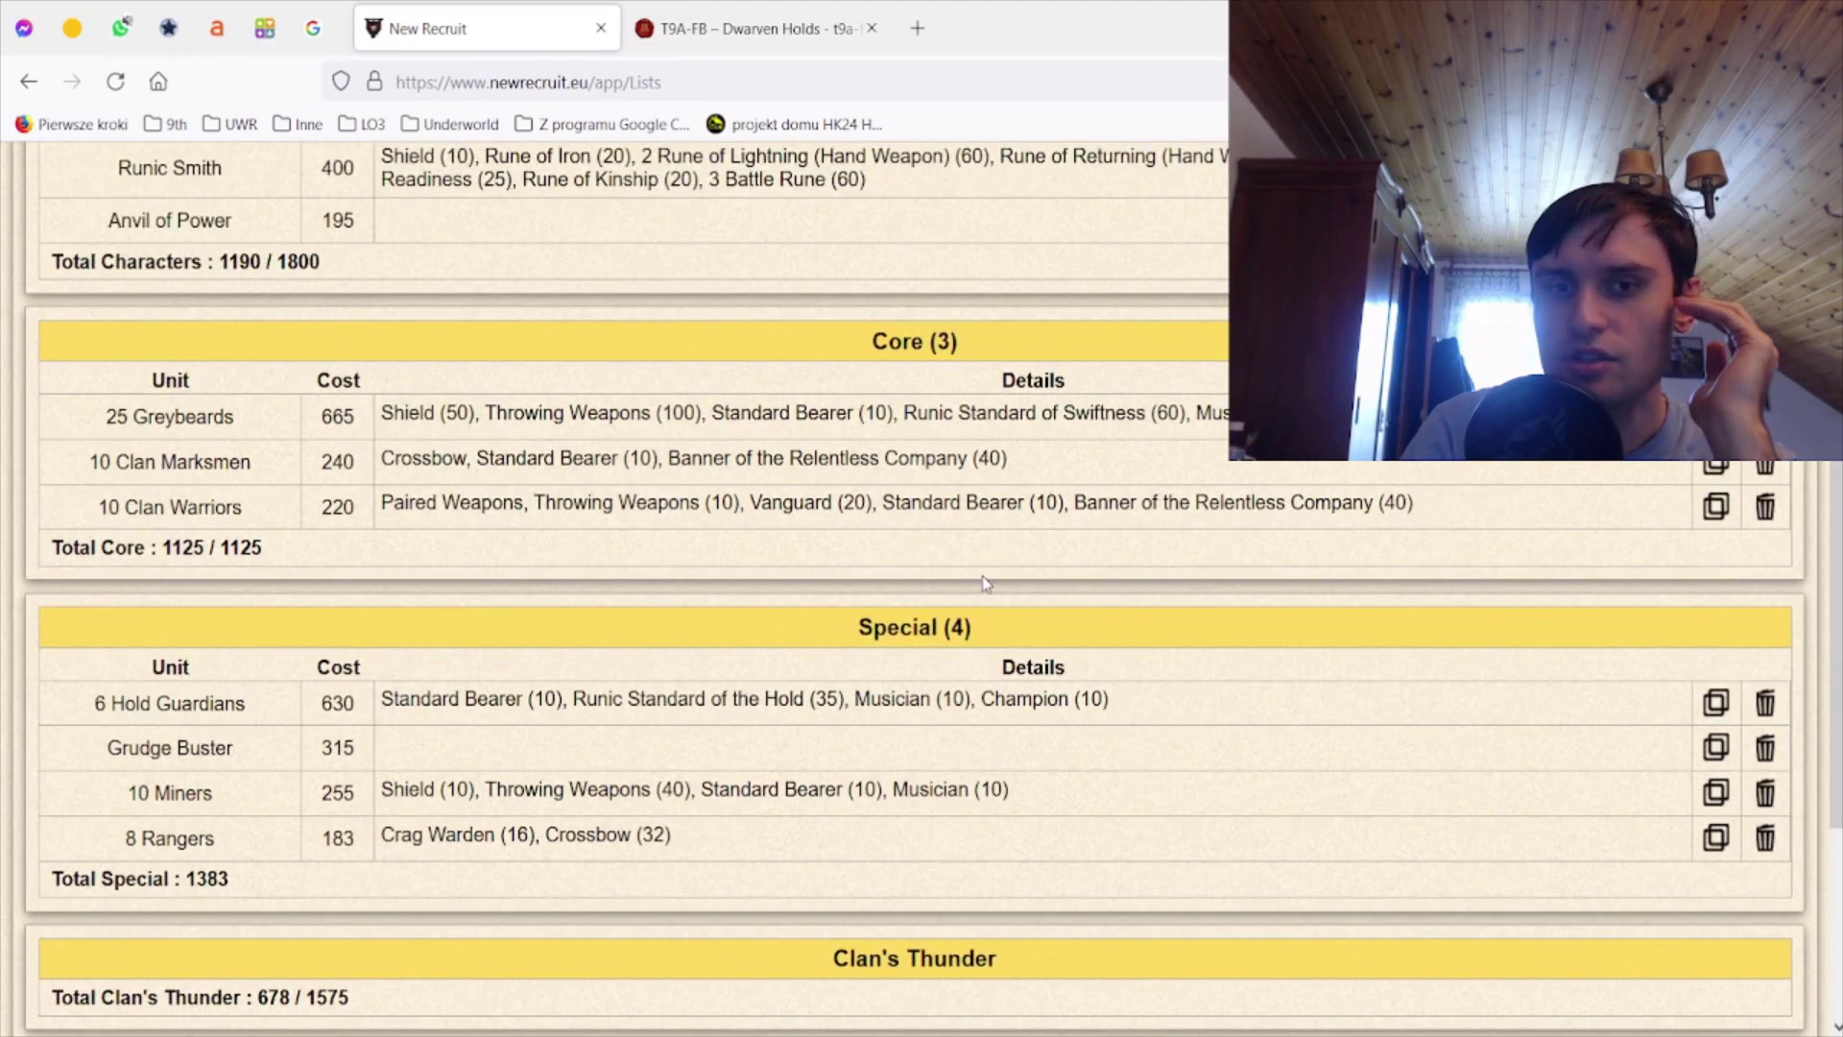
pyautogui.scroll(2, 976, 592)
pyautogui.scroll(4, 977, 591)
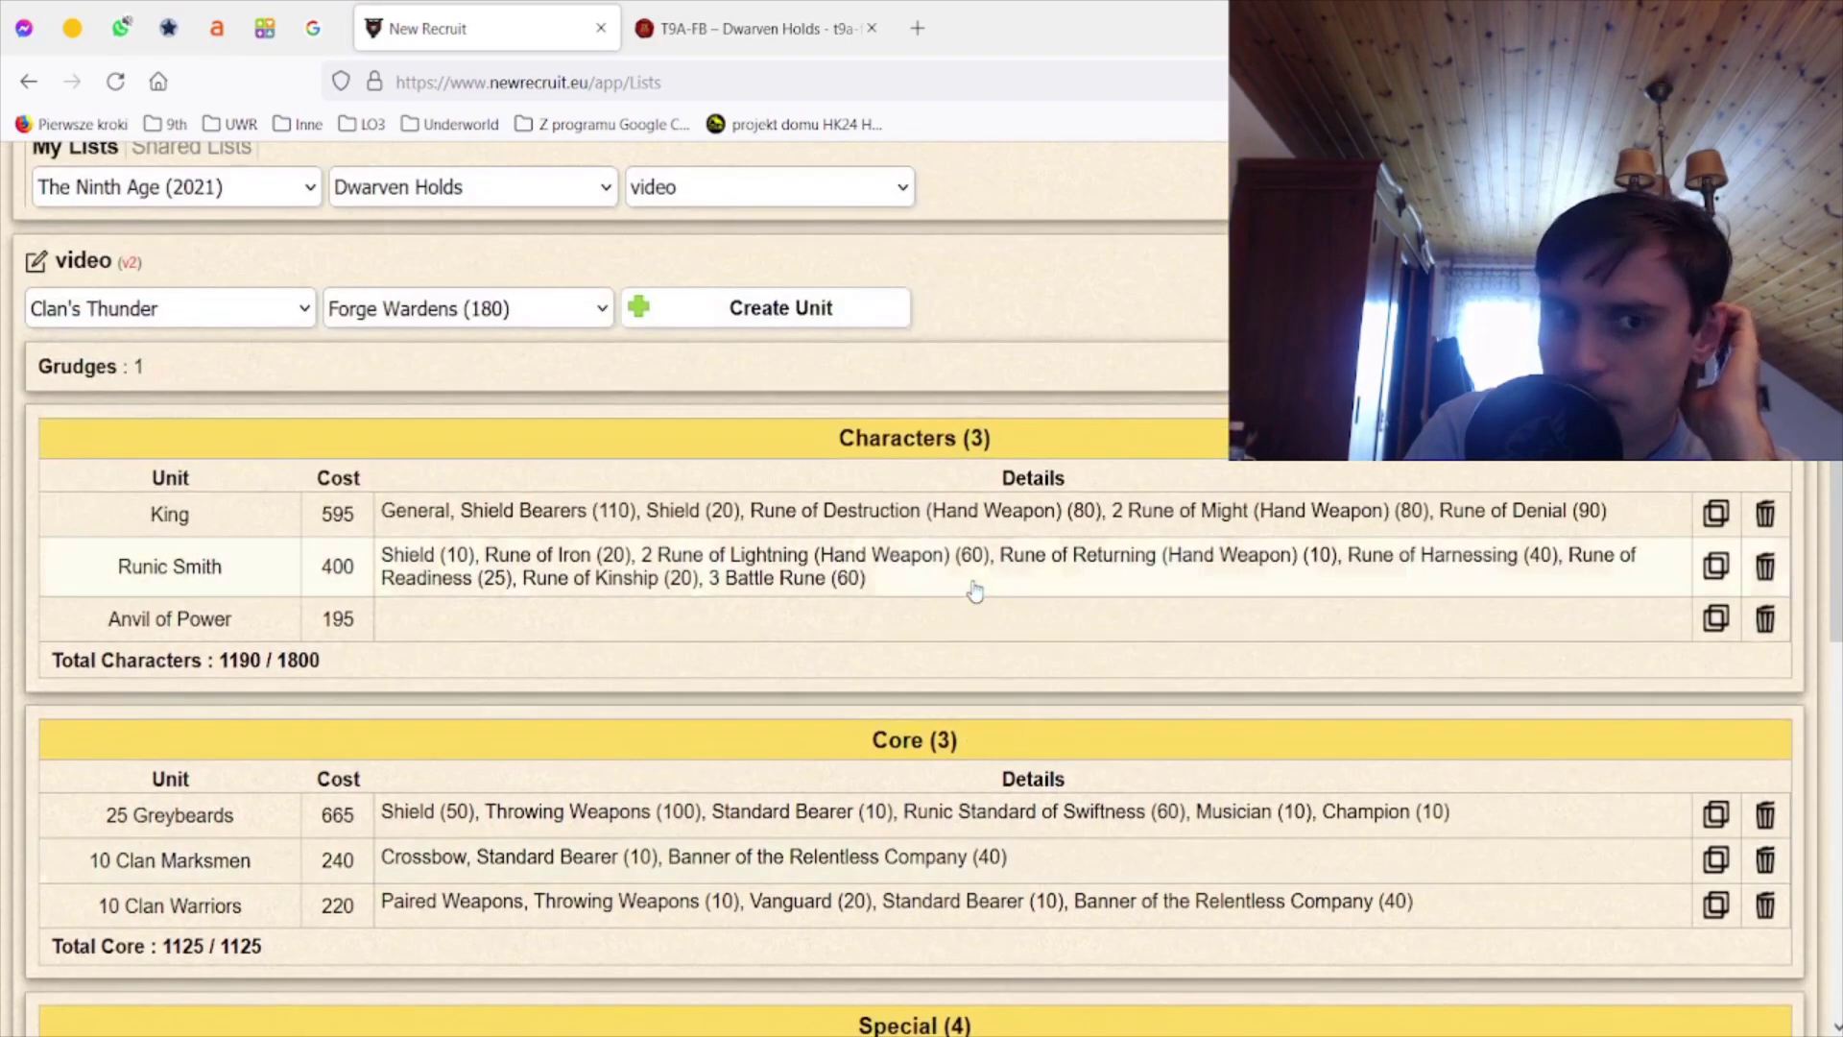
pyautogui.scroll(-2, 981, 647)
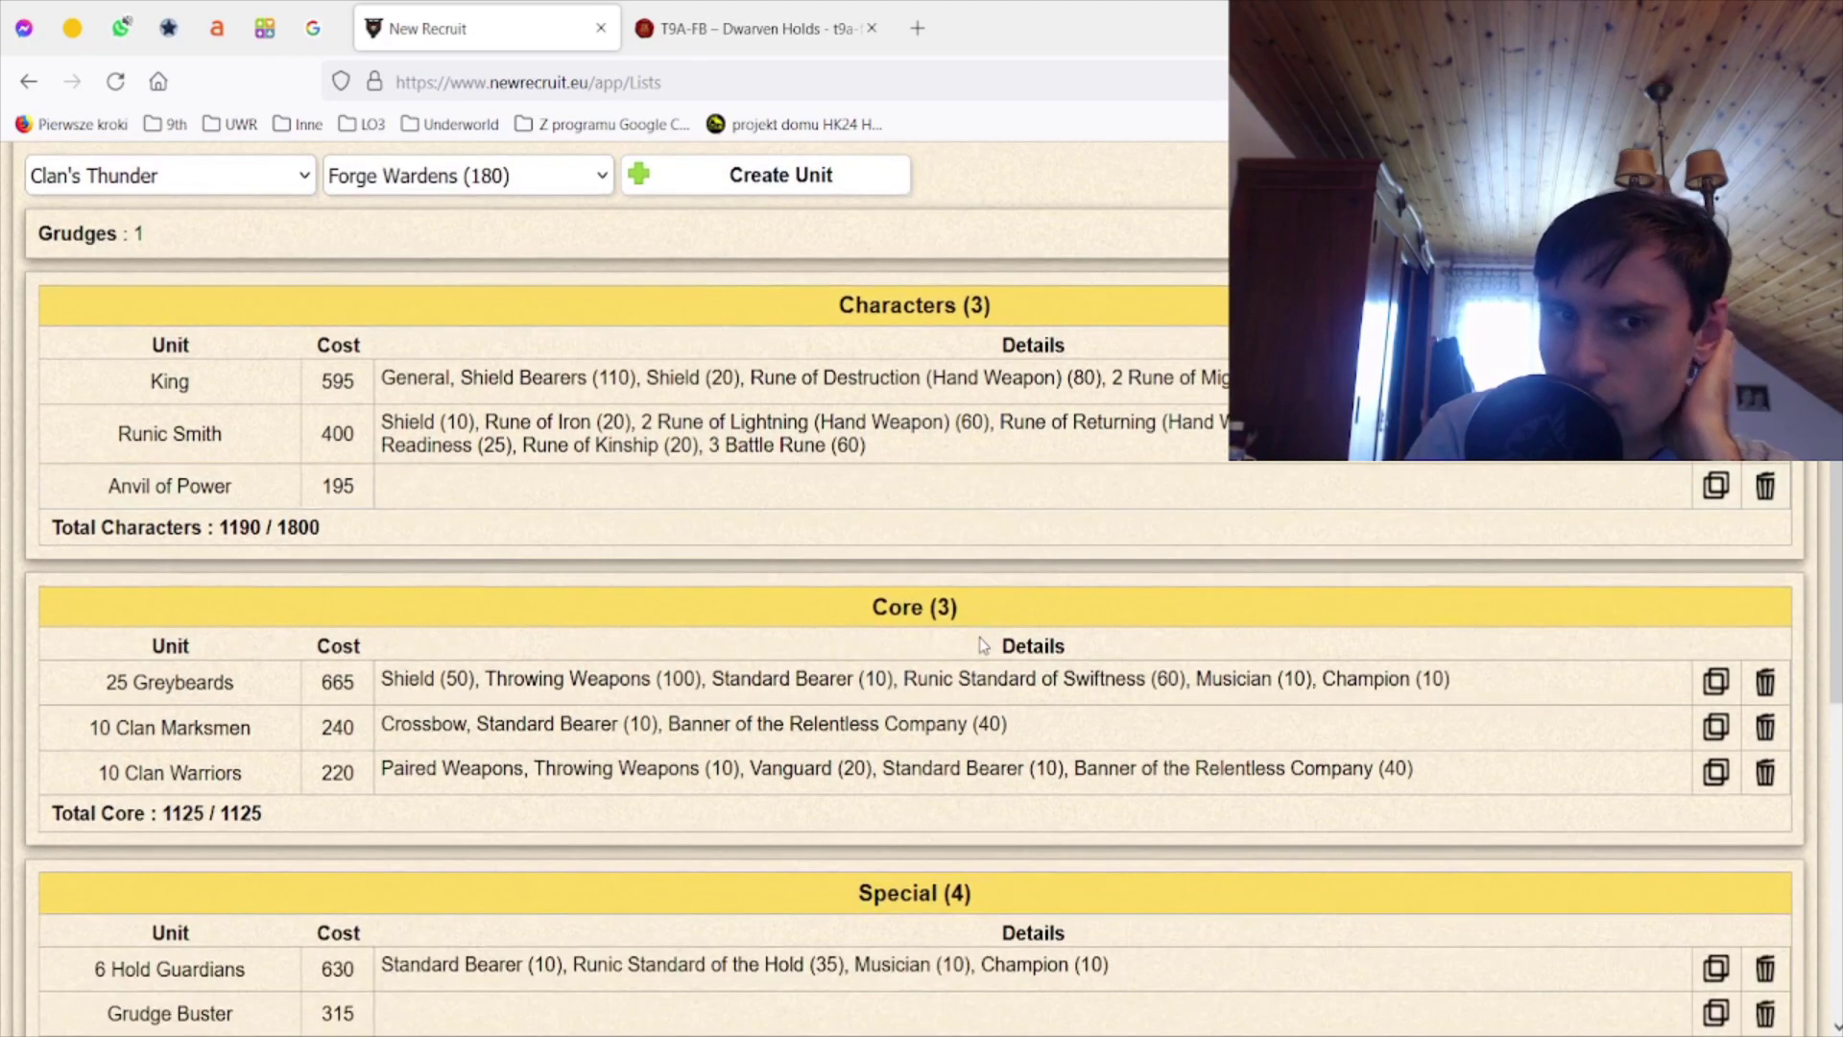
pyautogui.scroll(-10, 981, 647)
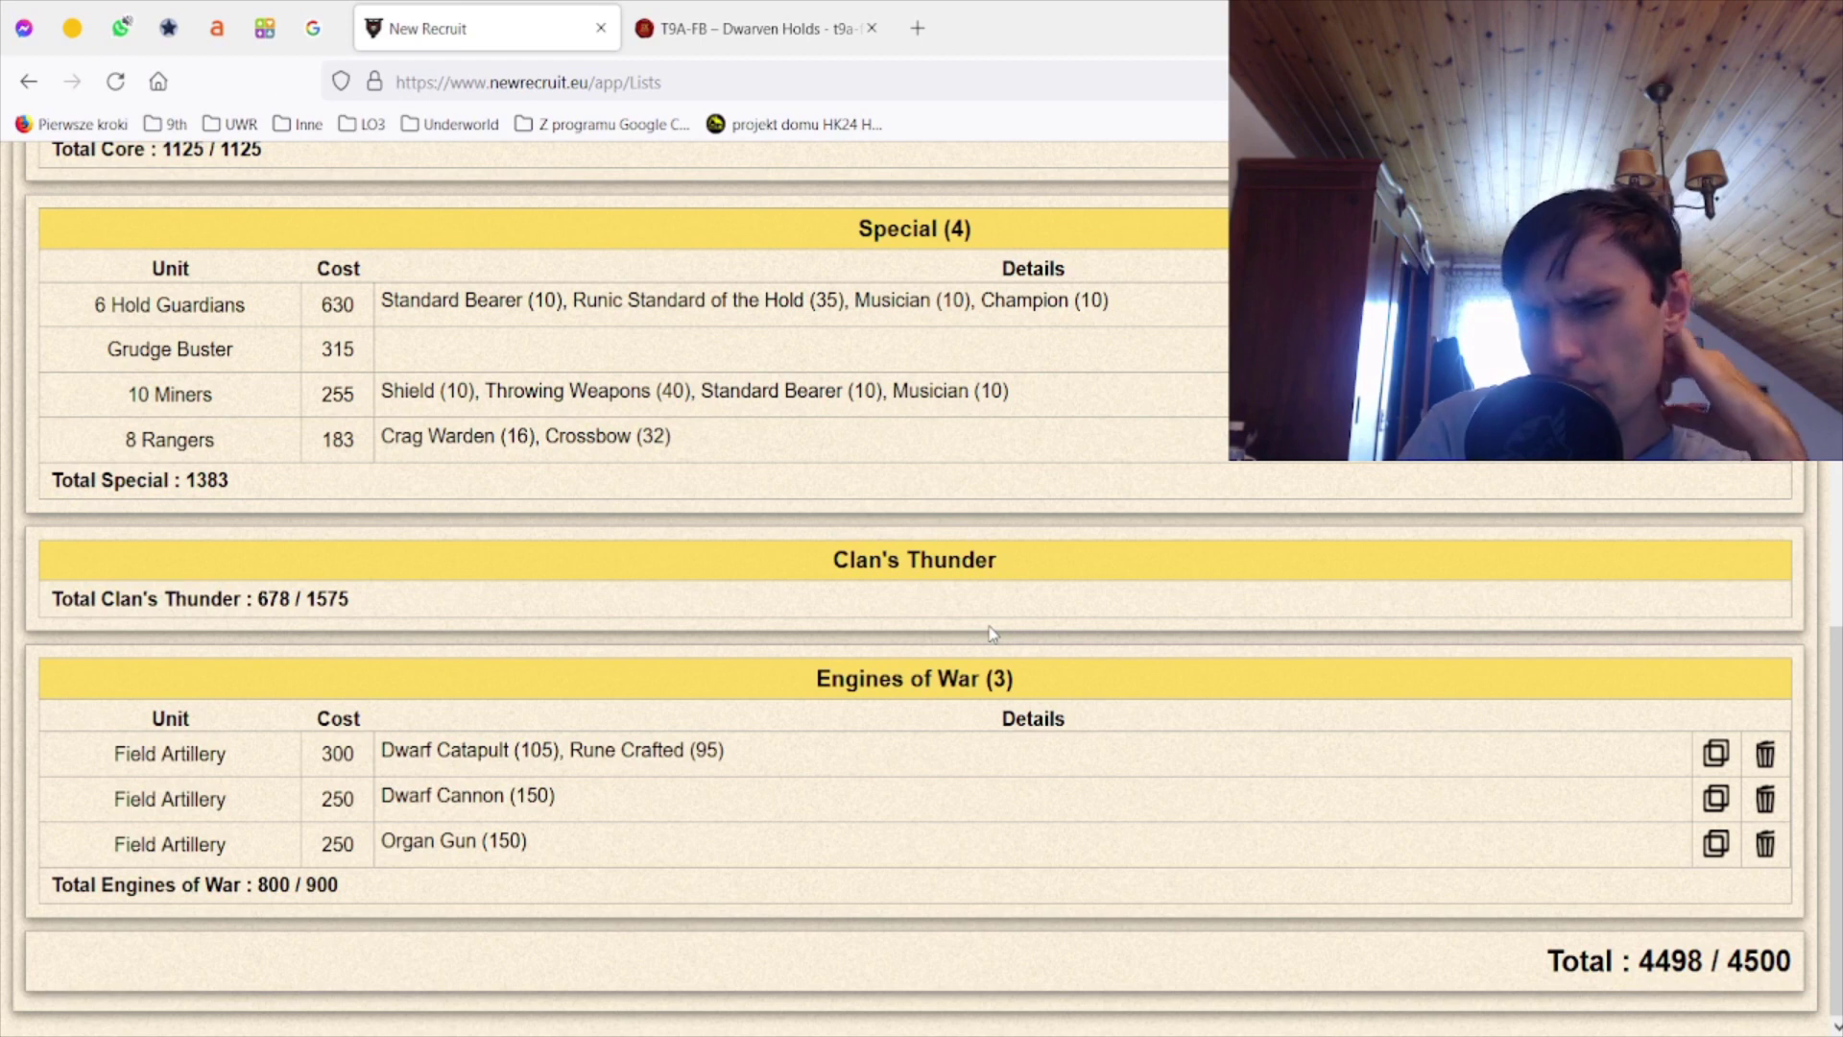
pyautogui.scroll(1, 991, 634)
pyautogui.scroll(1, 991, 633)
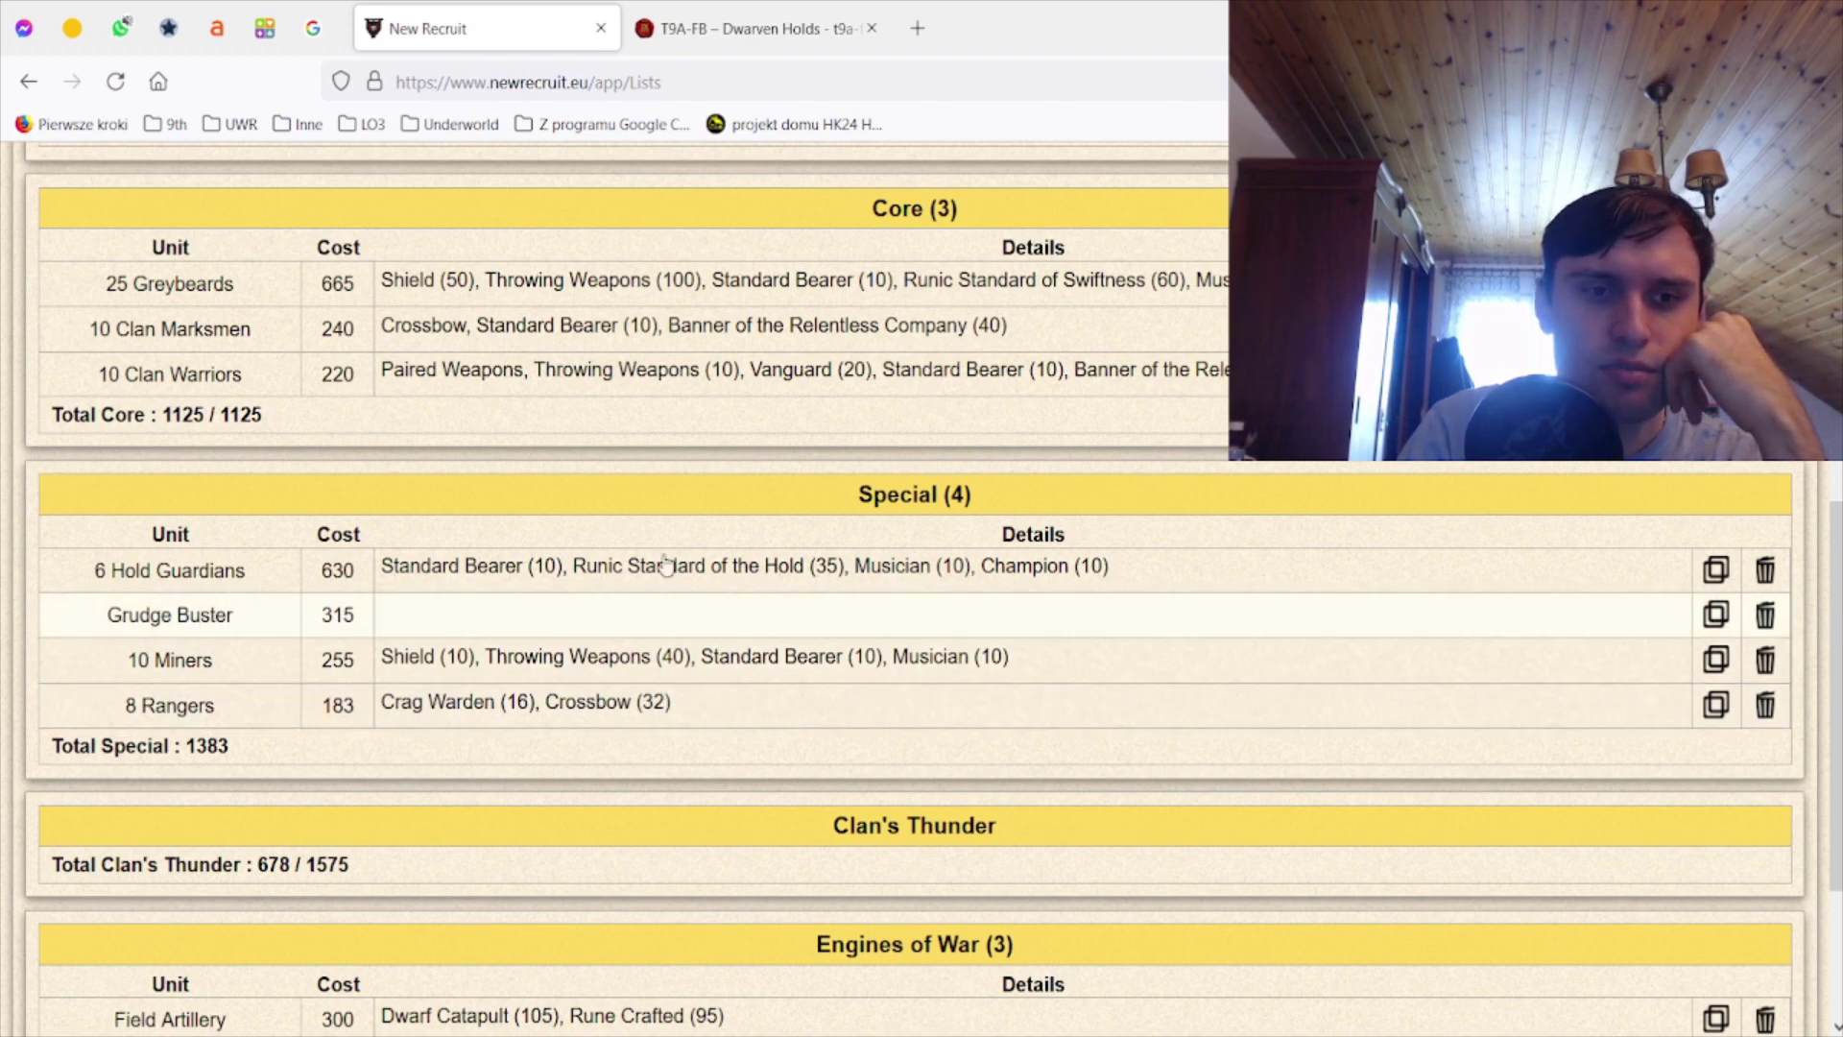
pyautogui.scroll(-2, 754, 803)
pyautogui.scroll(3, 746, 884)
pyautogui.scroll(2, 746, 885)
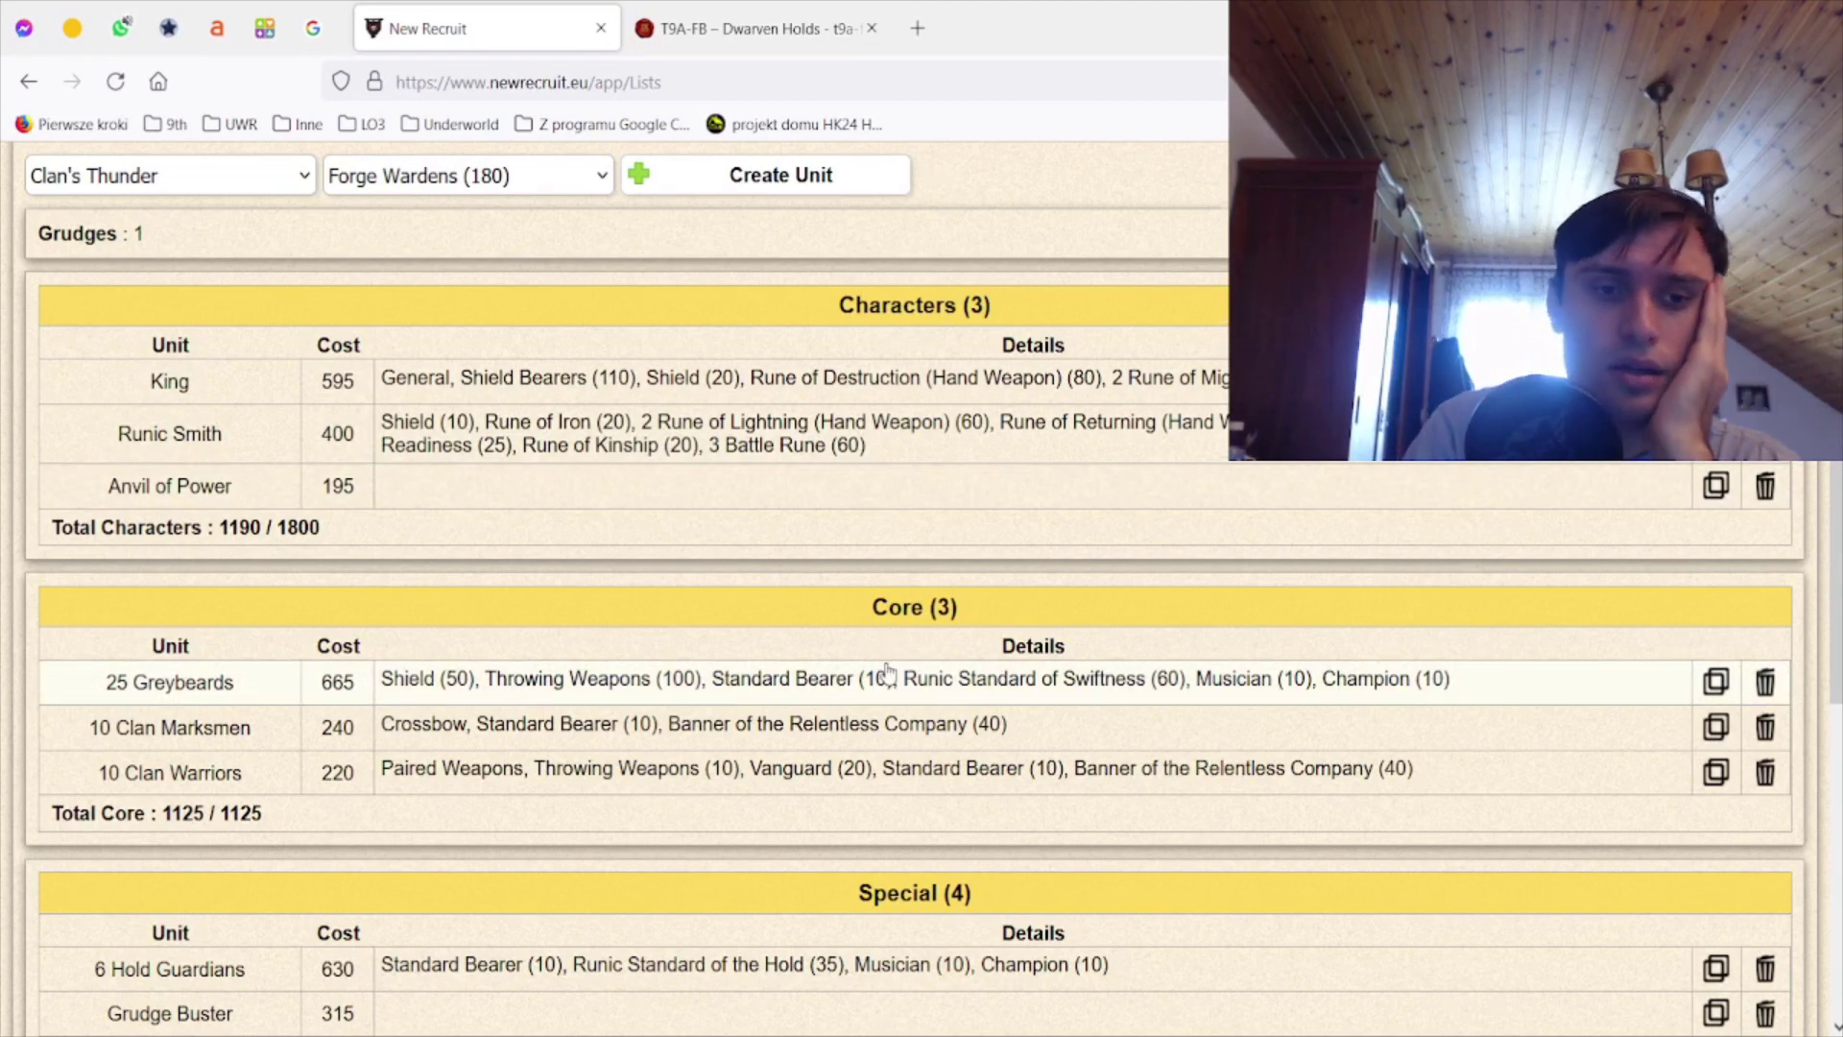
pyautogui.scroll(-1, 889, 670)
pyautogui.scroll(-1, 884, 671)
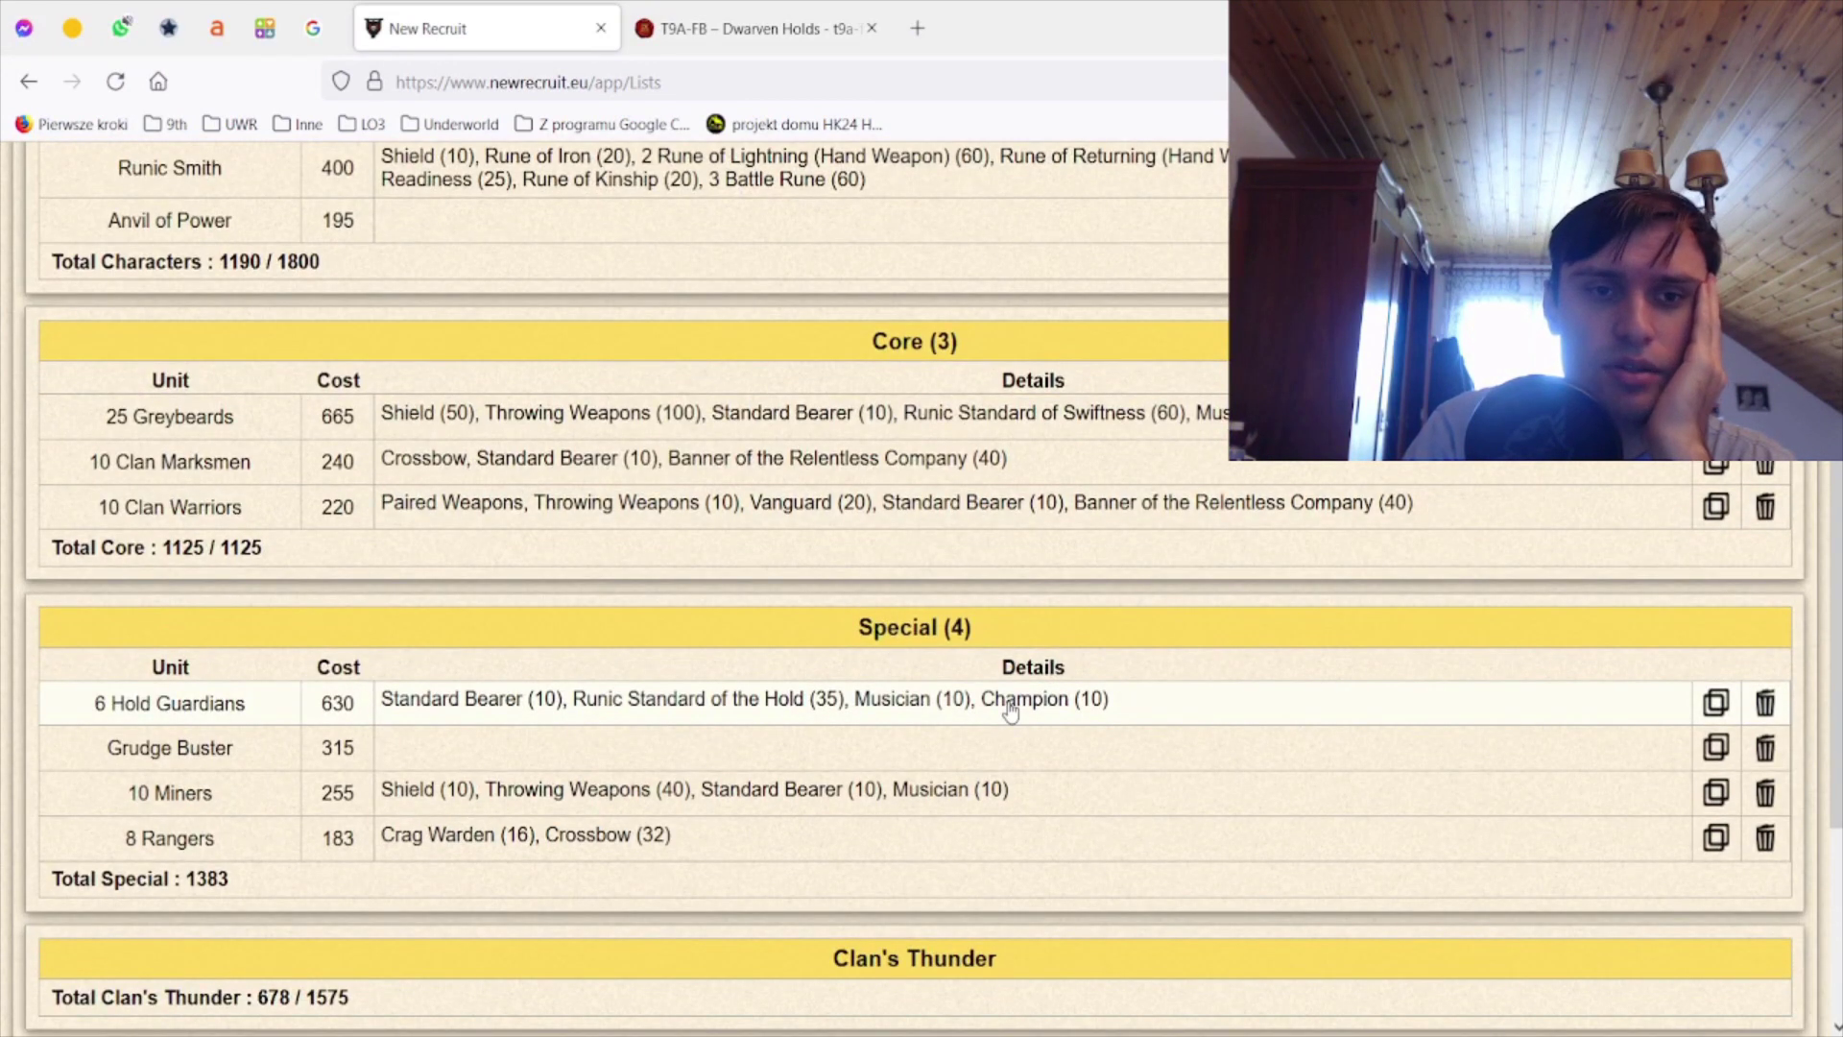
pyautogui.scroll(1, 1010, 711)
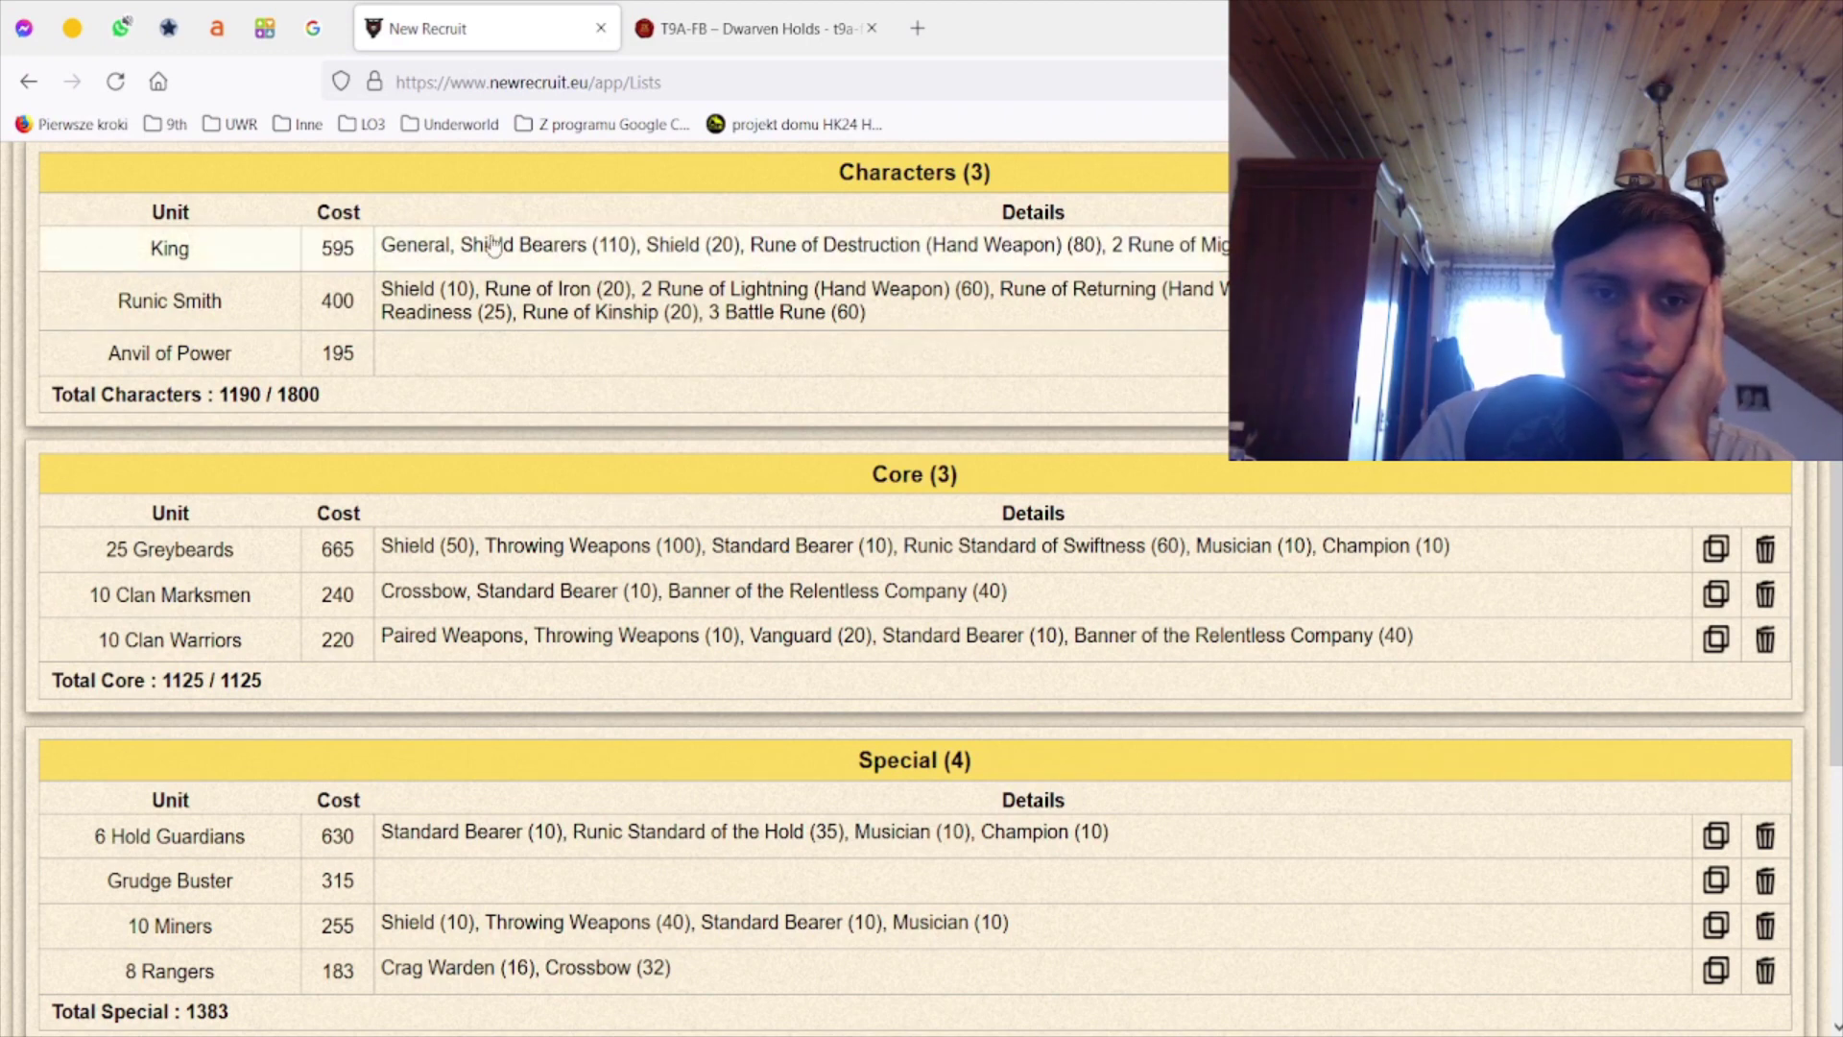
pyautogui.scroll(-3, 721, 639)
pyautogui.scroll(-2, 720, 638)
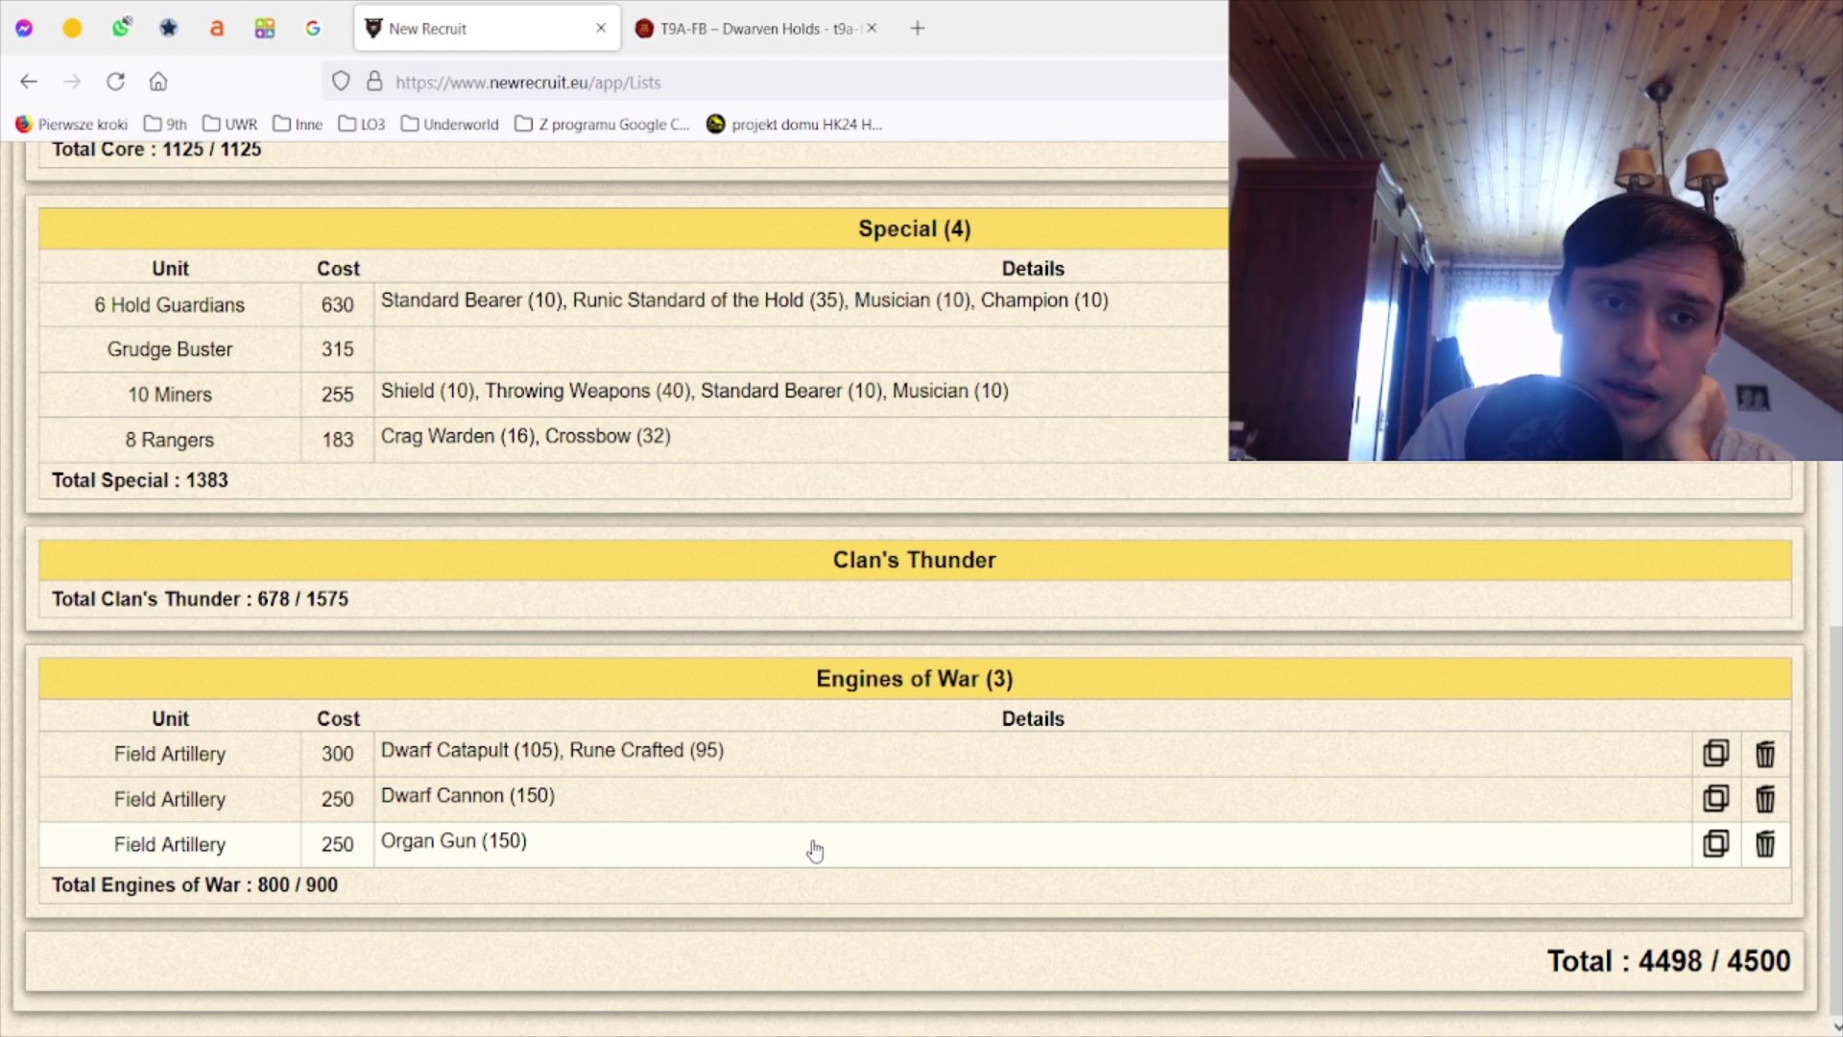
pyautogui.scroll(3, 814, 850)
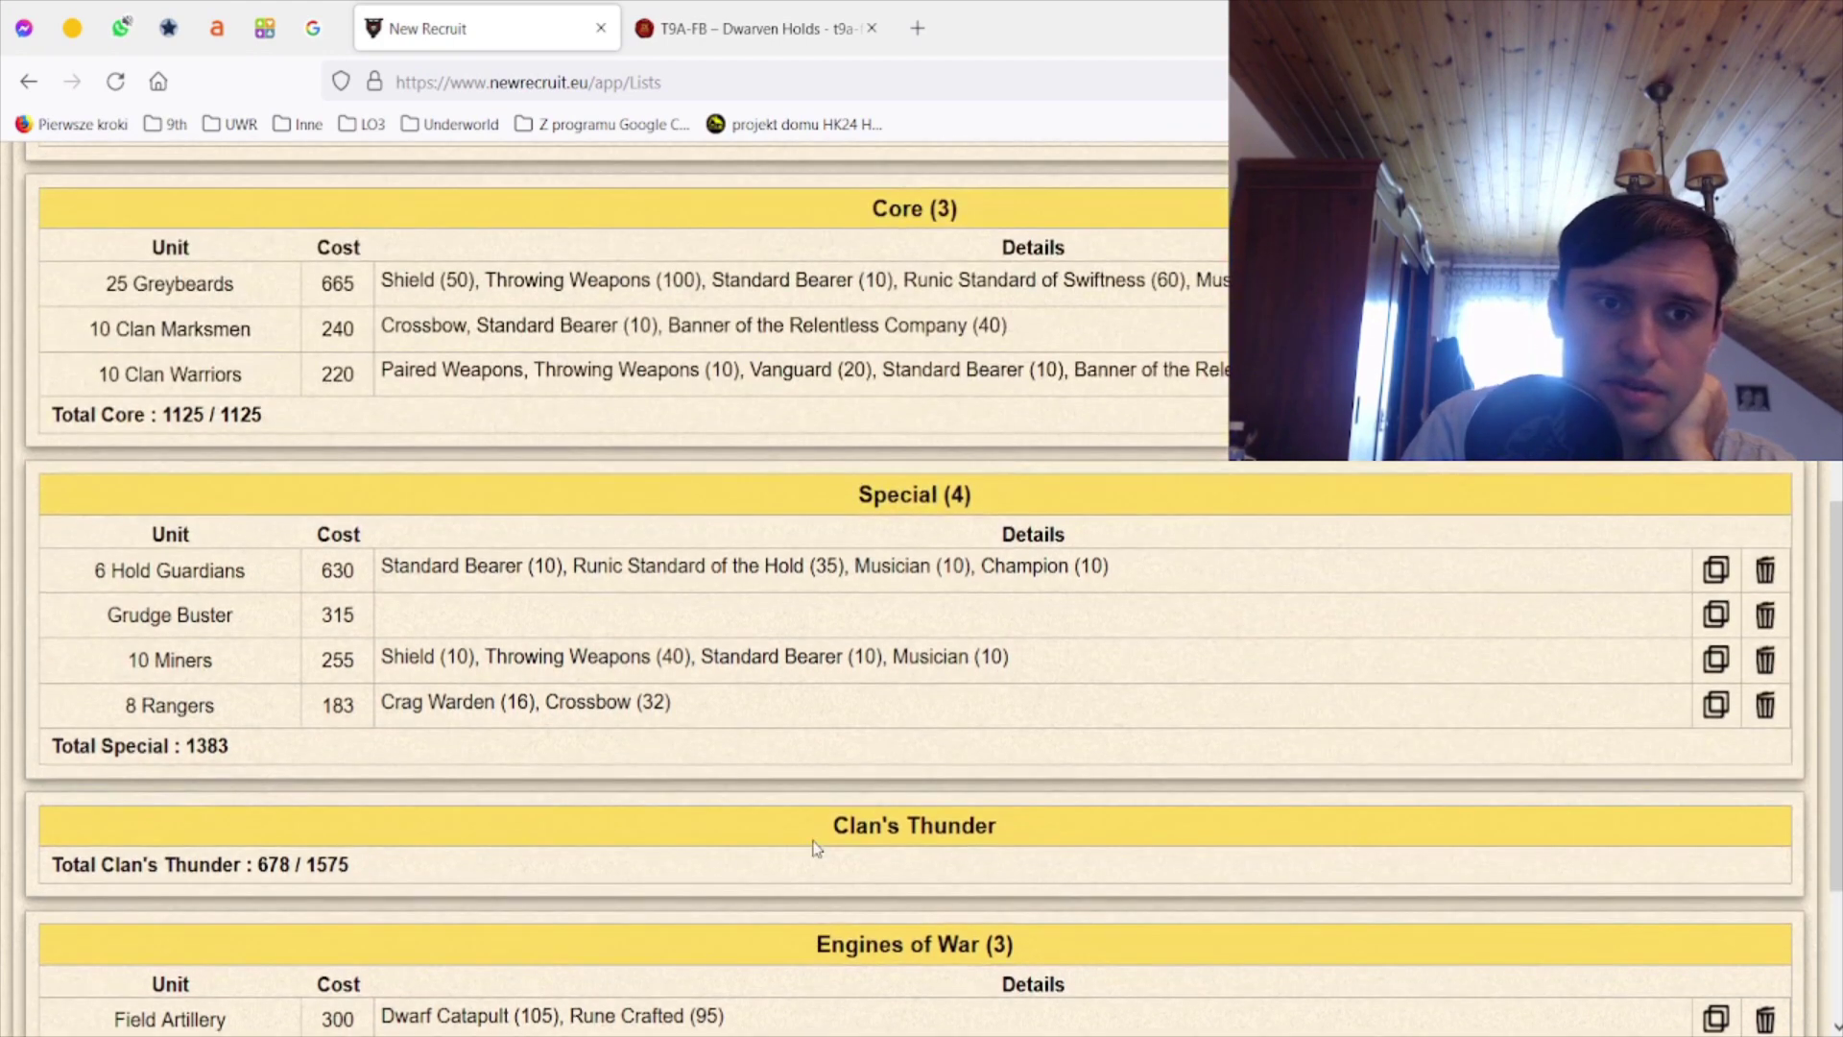
pyautogui.scroll(3, 814, 851)
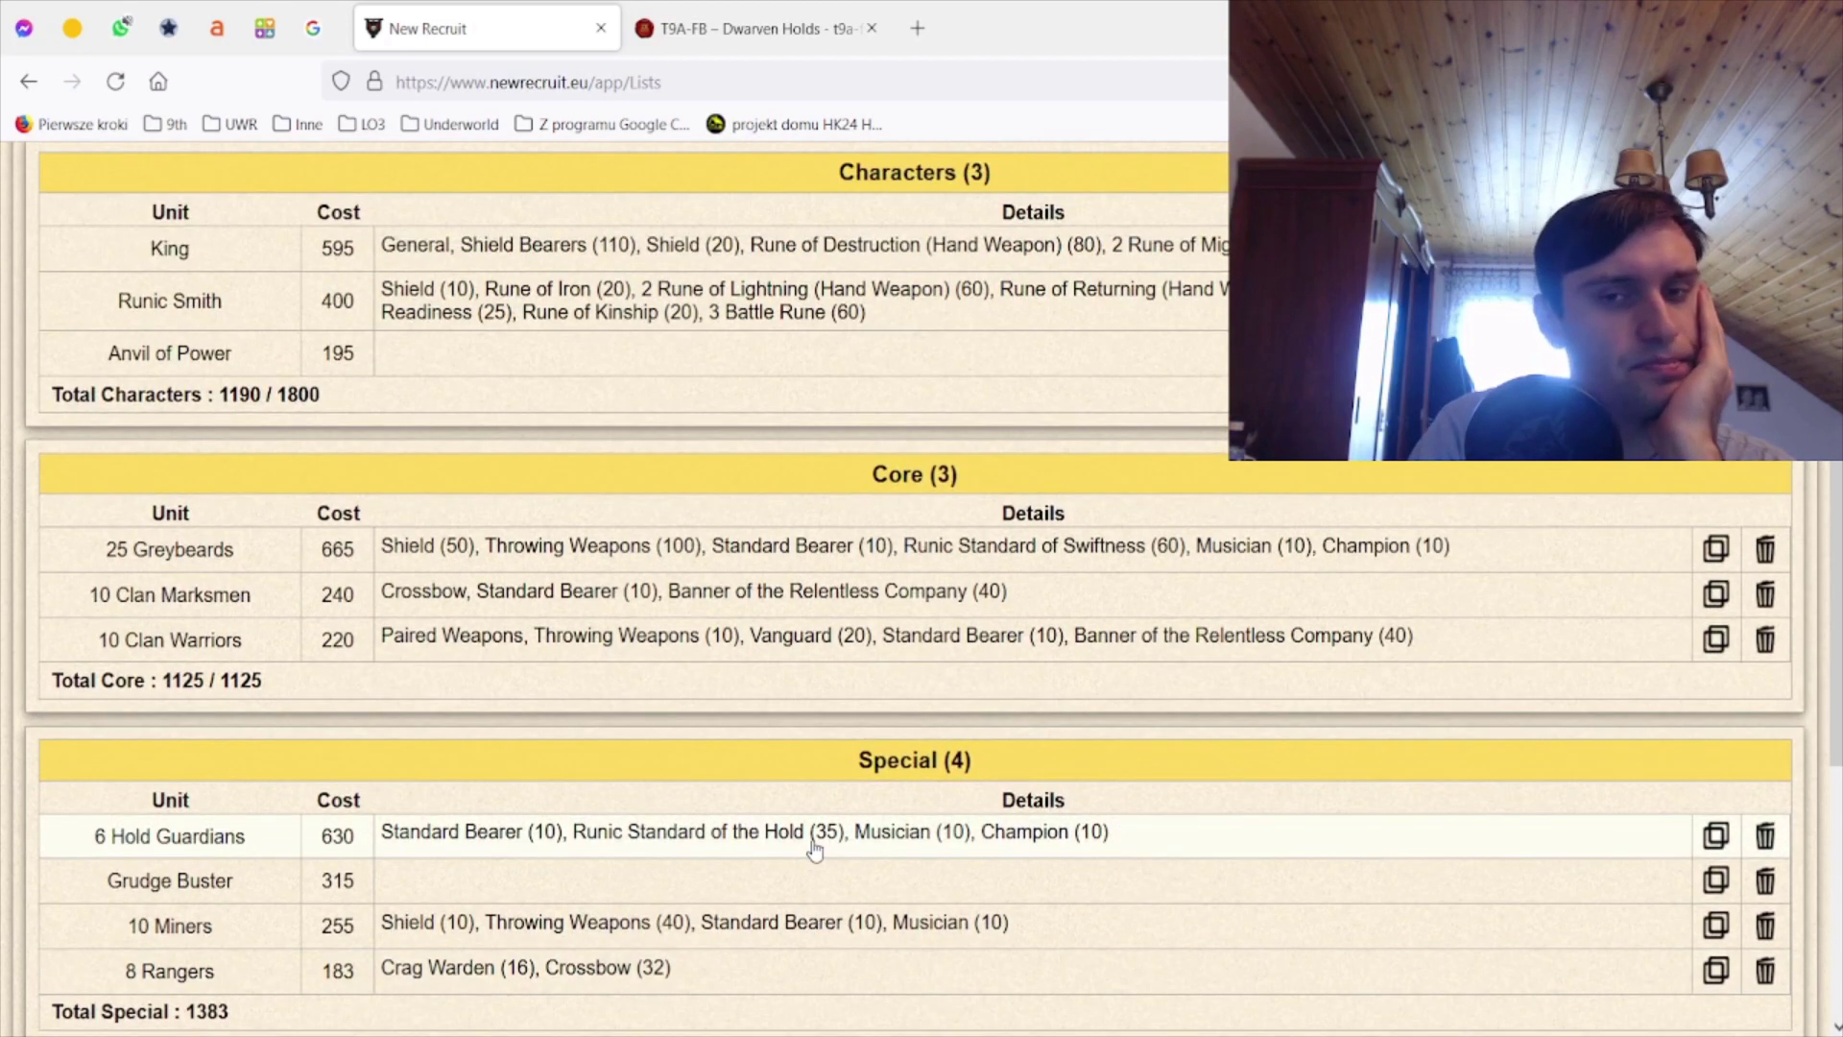
pyautogui.scroll(2, 814, 850)
pyautogui.scroll(5, 813, 850)
# - Show the 4498-point Dwarven Holds army as a plain-text list
pyautogui.click(1754, 459)
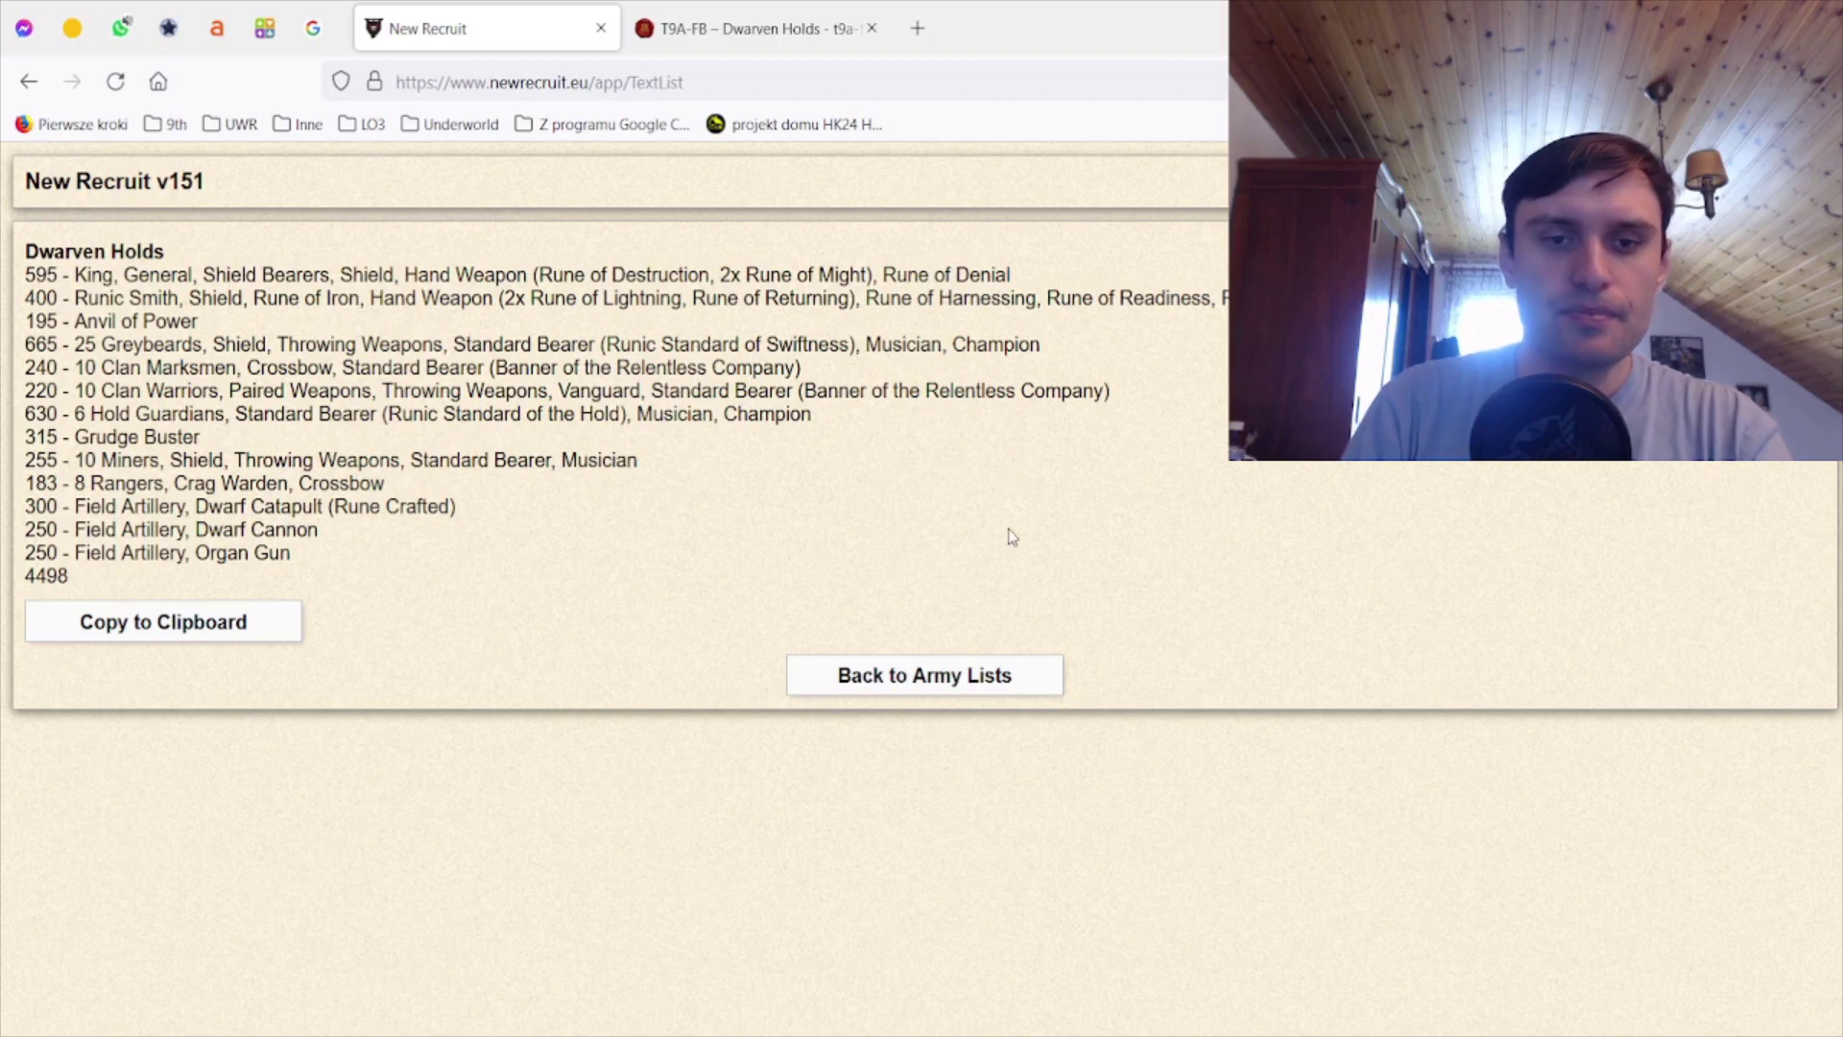
pyautogui.click(976, 671)
pyautogui.click(1729, 450)
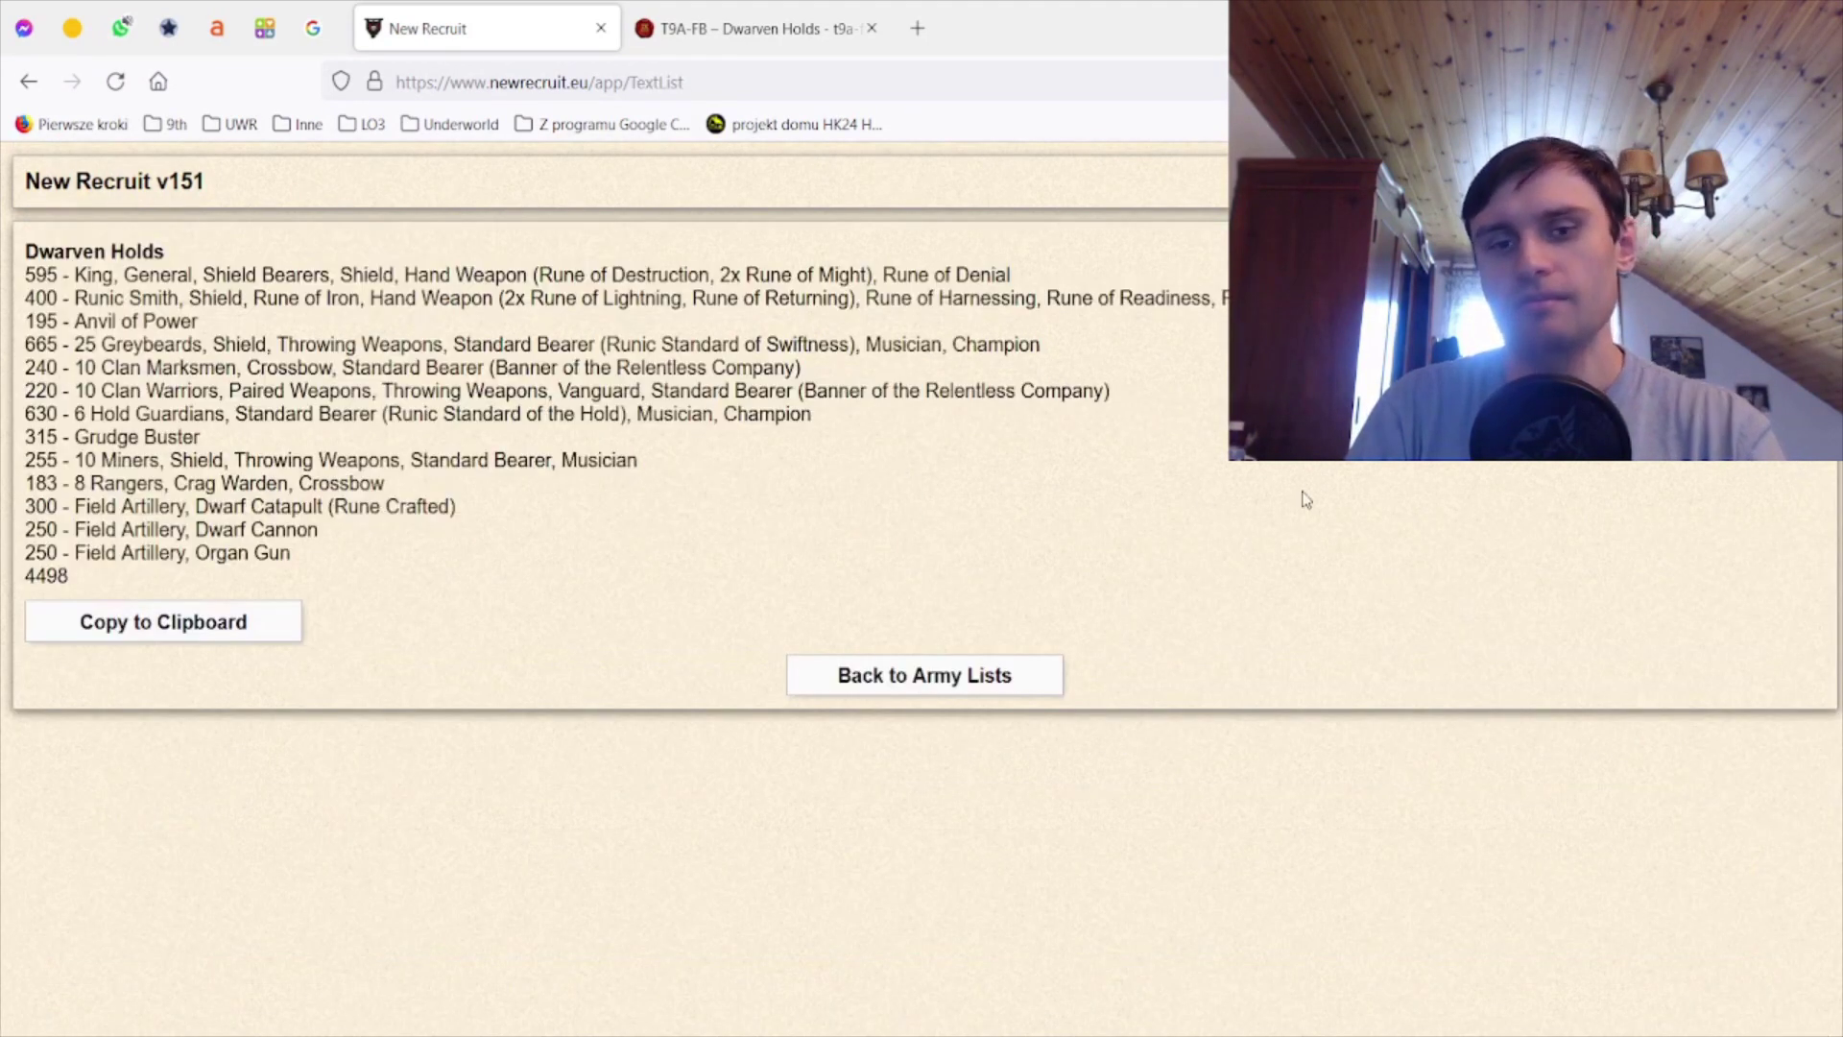